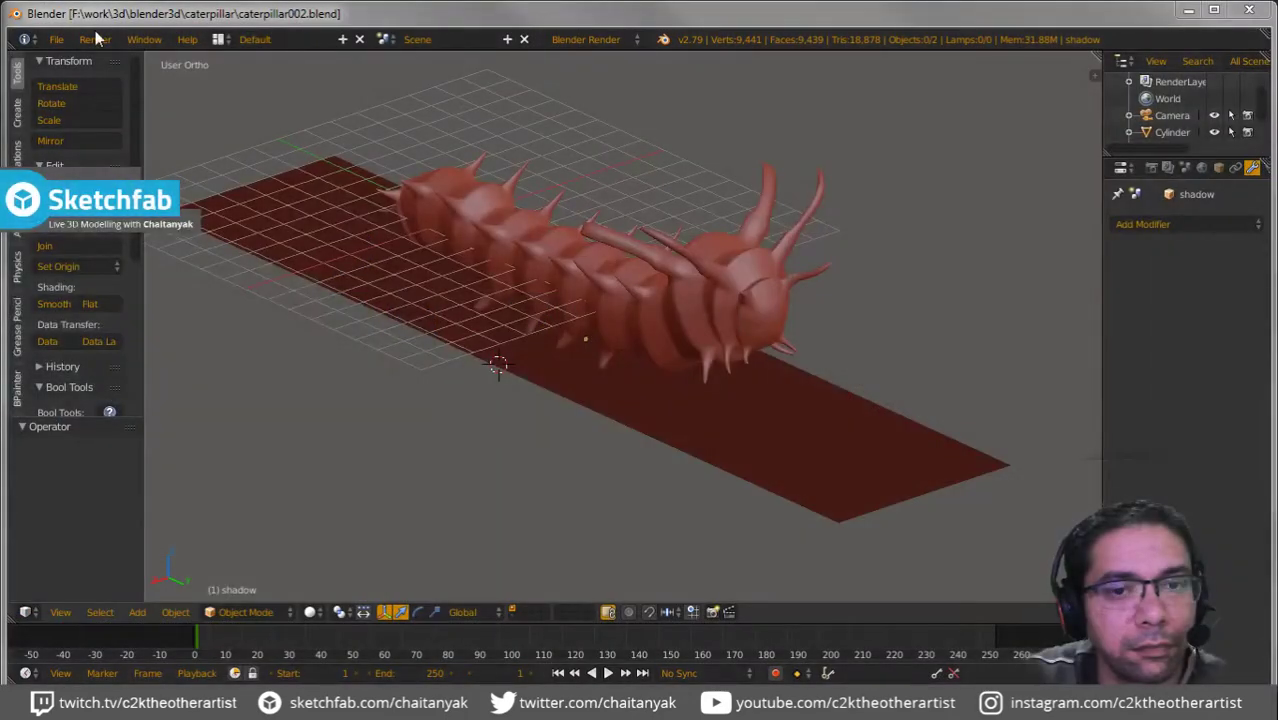
Turn off Matcap so the caterpillar shows in plain grey solid shading.
{"action": "middle_click_drag", "start_coordinate": [665, 412], "coordinate": [735, 378]}
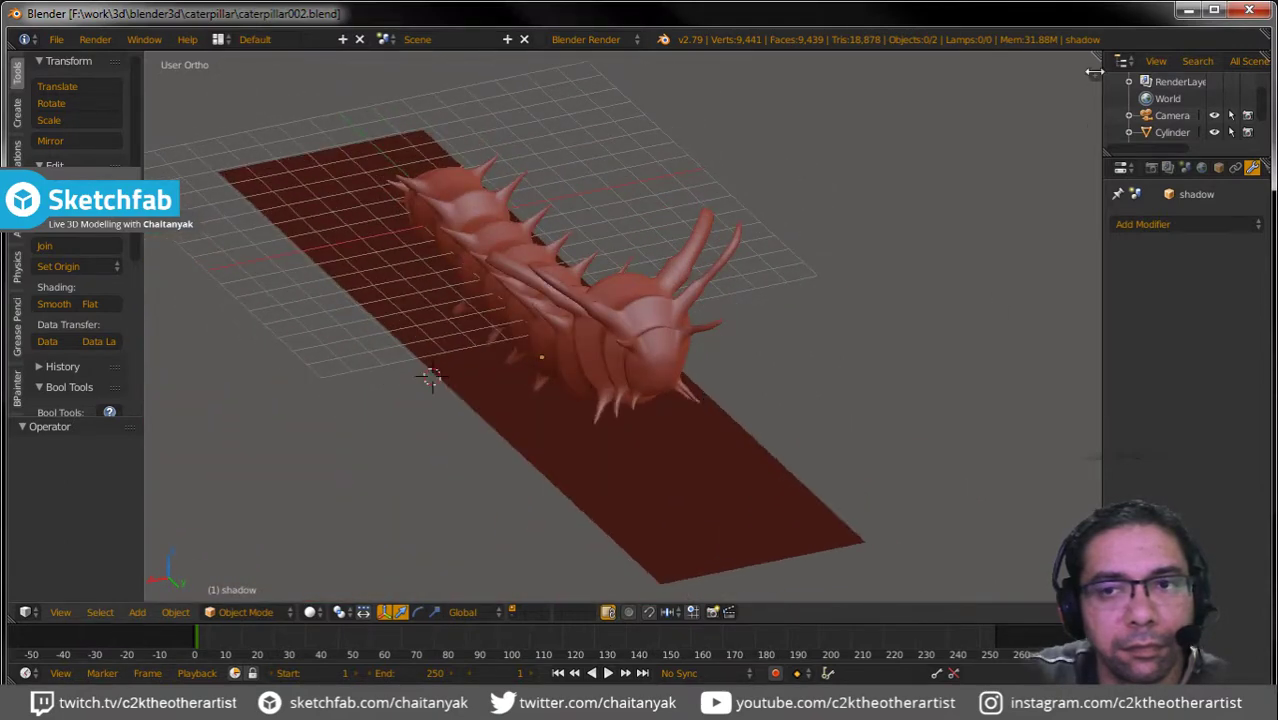
{"action": "key", "text": "n"}
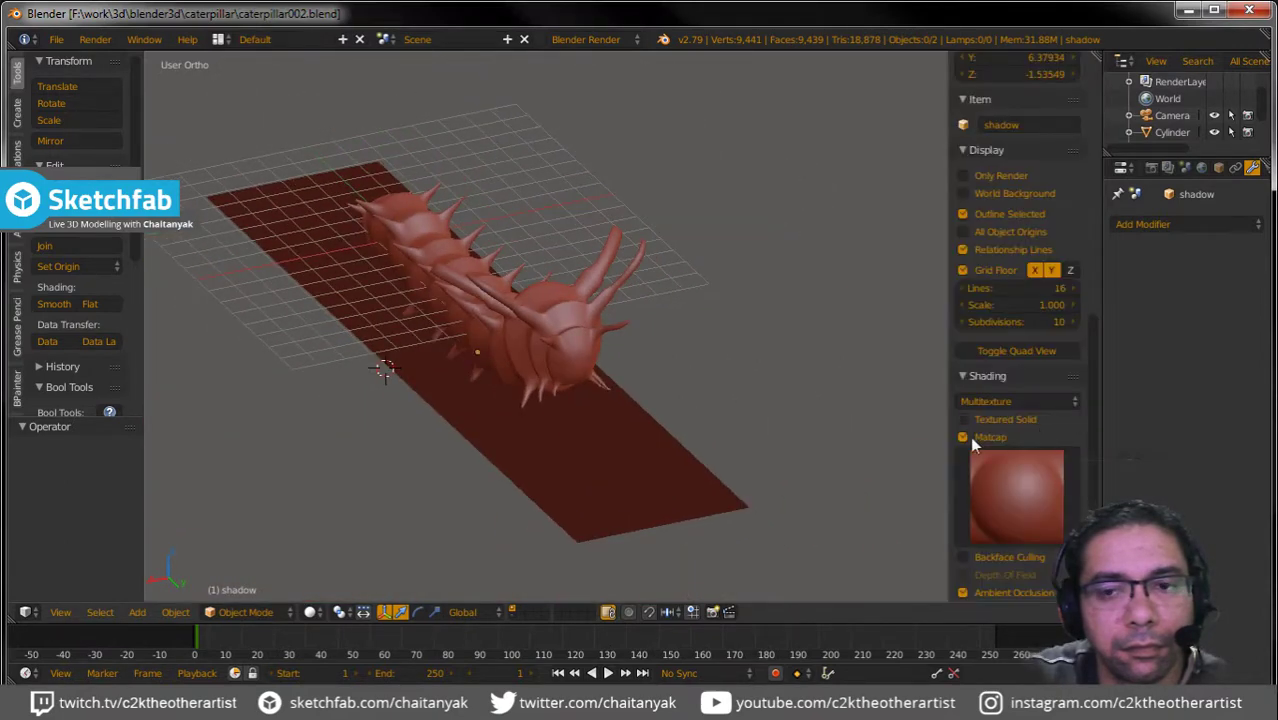
{"action": "left_click", "coordinate": [970, 439]}
{"action": "left_click", "coordinate": [870, 282]}
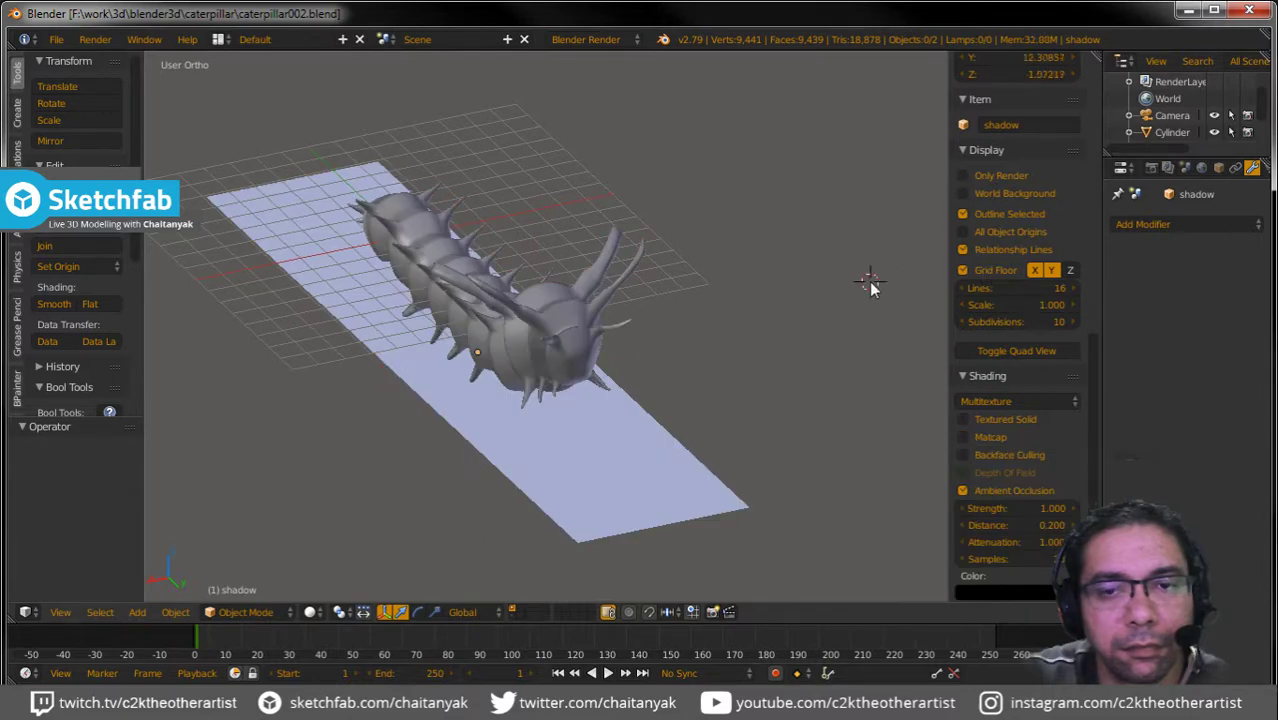
{"action": "key", "text": "z"}
{"action": "key", "text": "z"}
{"action": "key", "text": "n"}
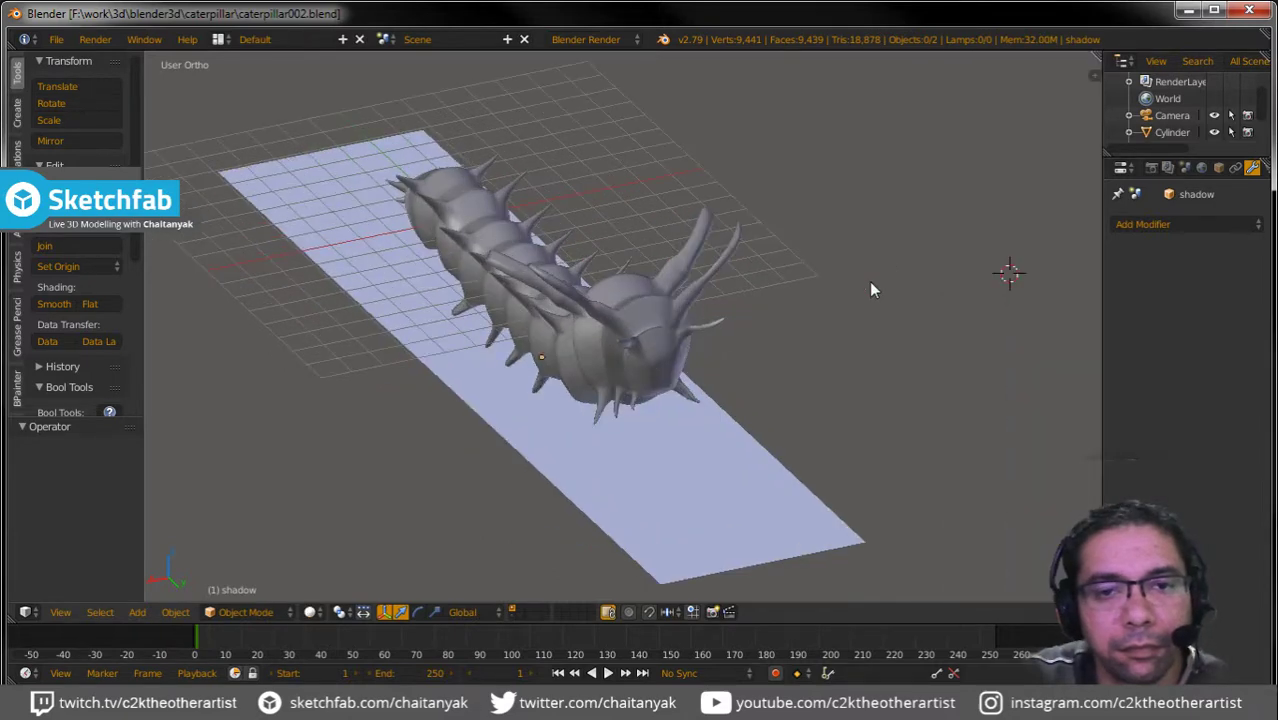
Move the red shadow floor plane to another layer to hide it.
{"action": "right_click", "coordinate": [634, 473]}
{"action": "key", "text": "m"}
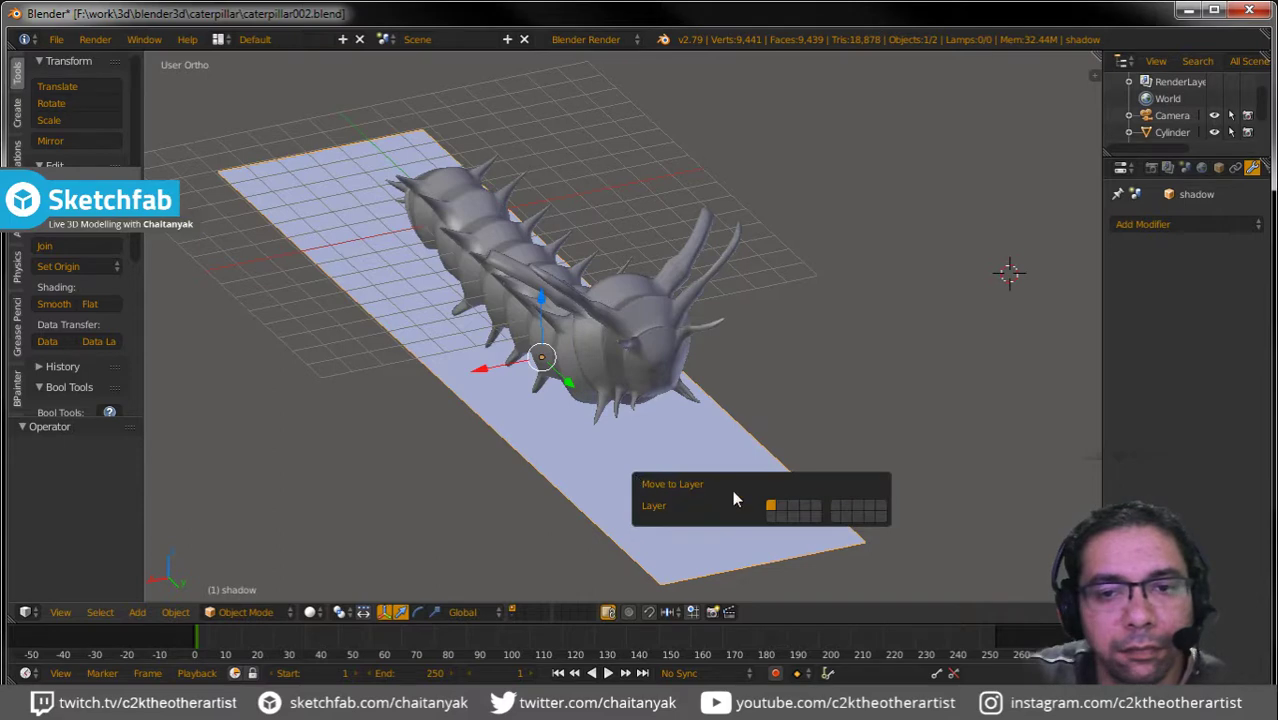
{"action": "left_click", "coordinate": [769, 515]}
{"action": "mouse_move", "coordinate": [593, 432]}
{"action": "middle_mouse_down"}
{"action": "mouse_move", "coordinate": [668, 422]}
{"action": "mouse_move", "coordinate": [678, 398]}
{"action": "mouse_move", "coordinate": [637, 425]}
{"action": "mouse_move", "coordinate": [639, 368]}
{"action": "mouse_move", "coordinate": [656, 406]}
{"action": "middle_mouse_up"}
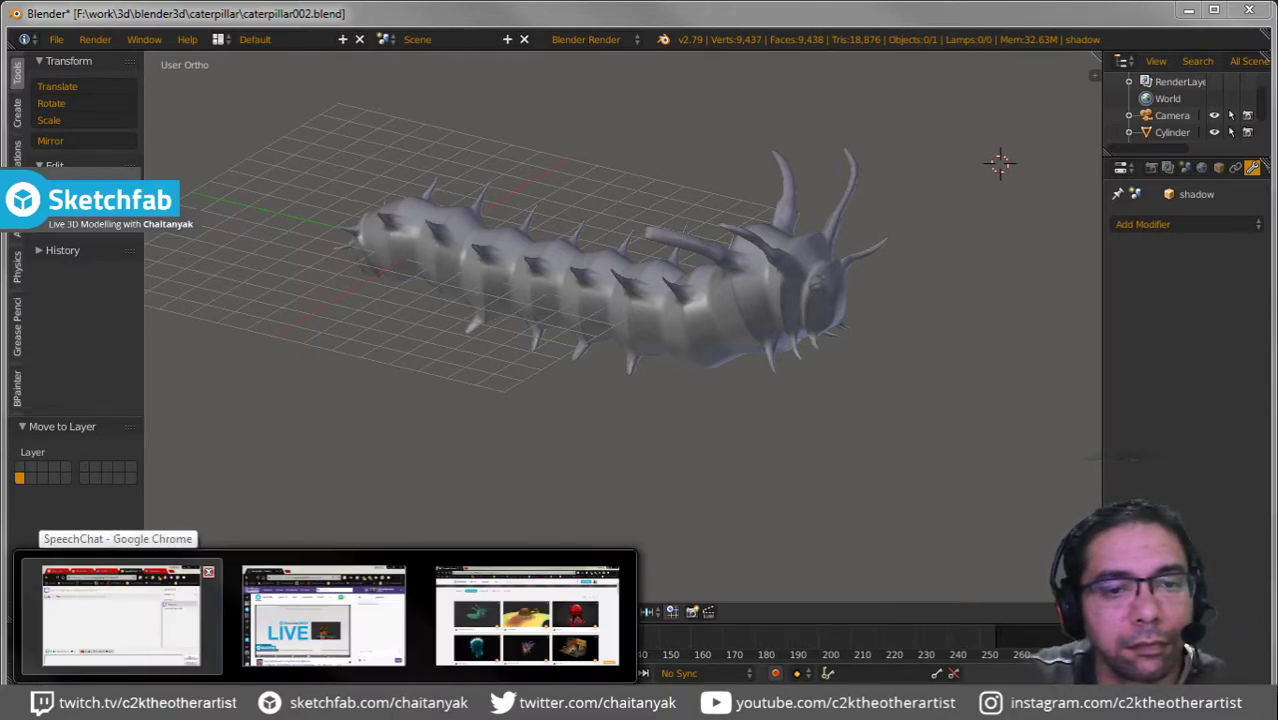
Show Google Images results for 'Horned Devil caterpillar' in a small top-left Chrome window.
{"action": "key", "text": "alt+Tab"}
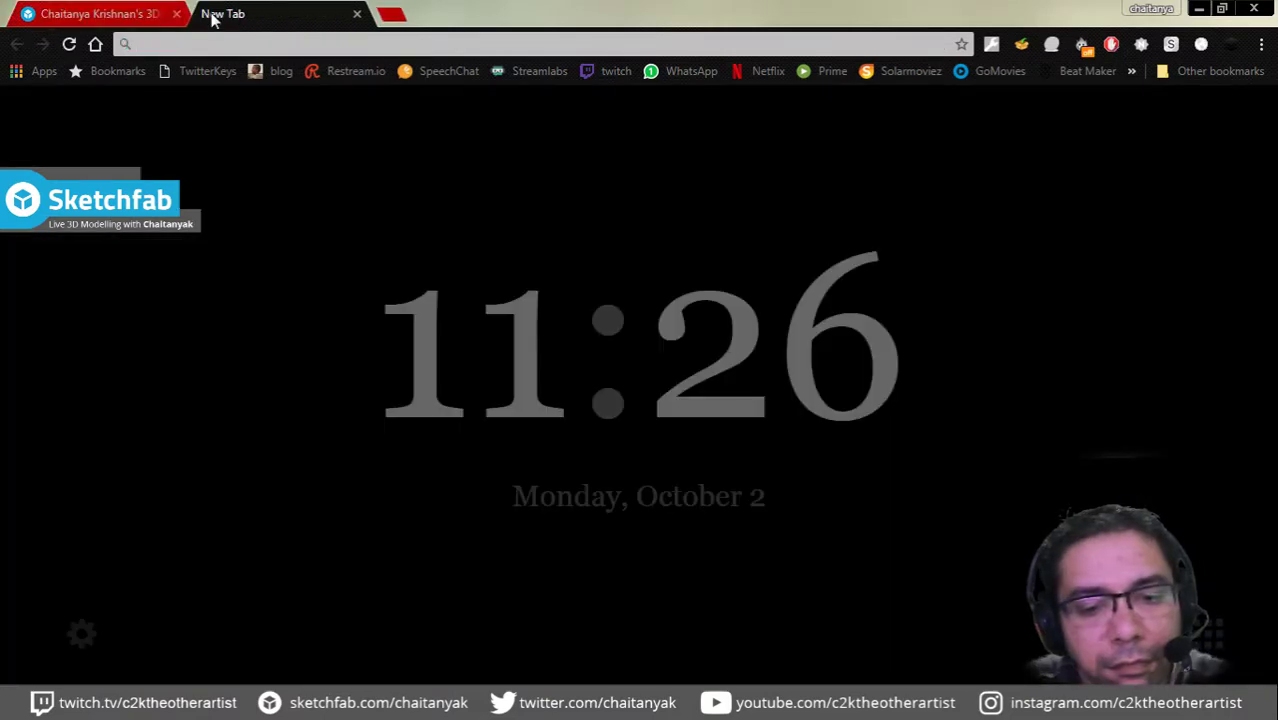
{"action": "type", "text": "horned"}
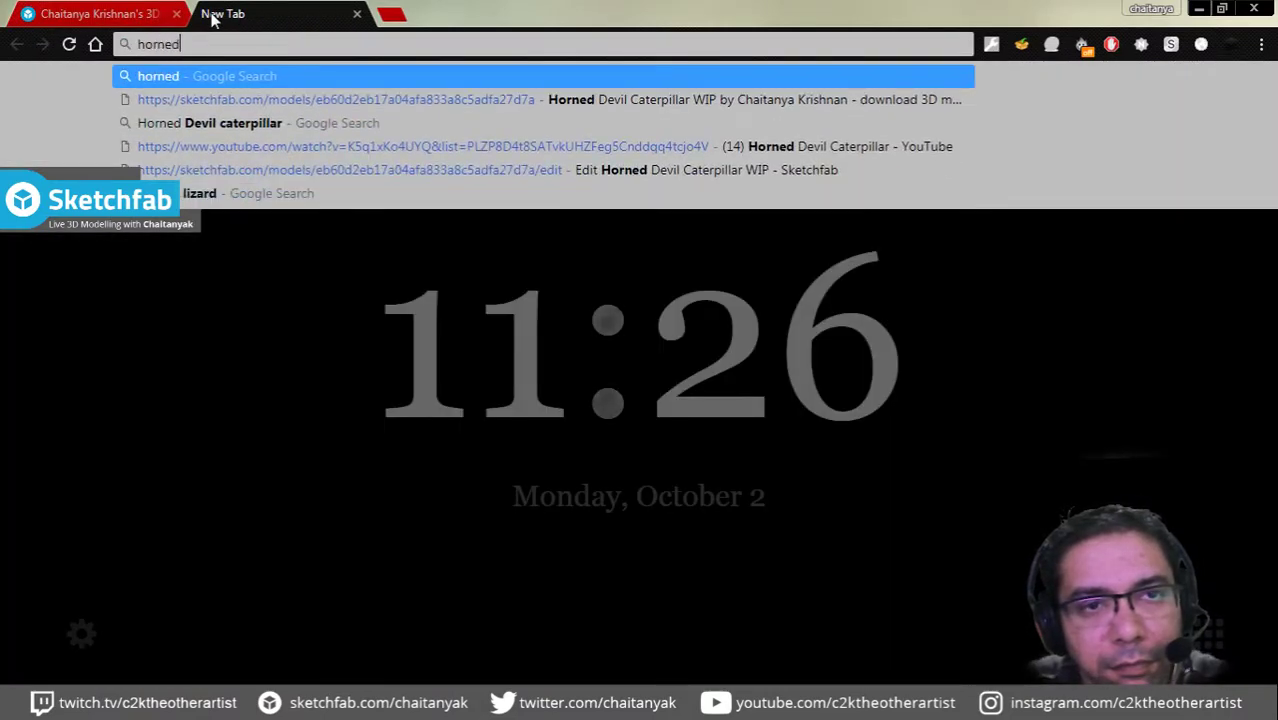
{"action": "key", "text": "Down"}
{"action": "key", "text": "Down"}
{"action": "key", "text": "Return"}
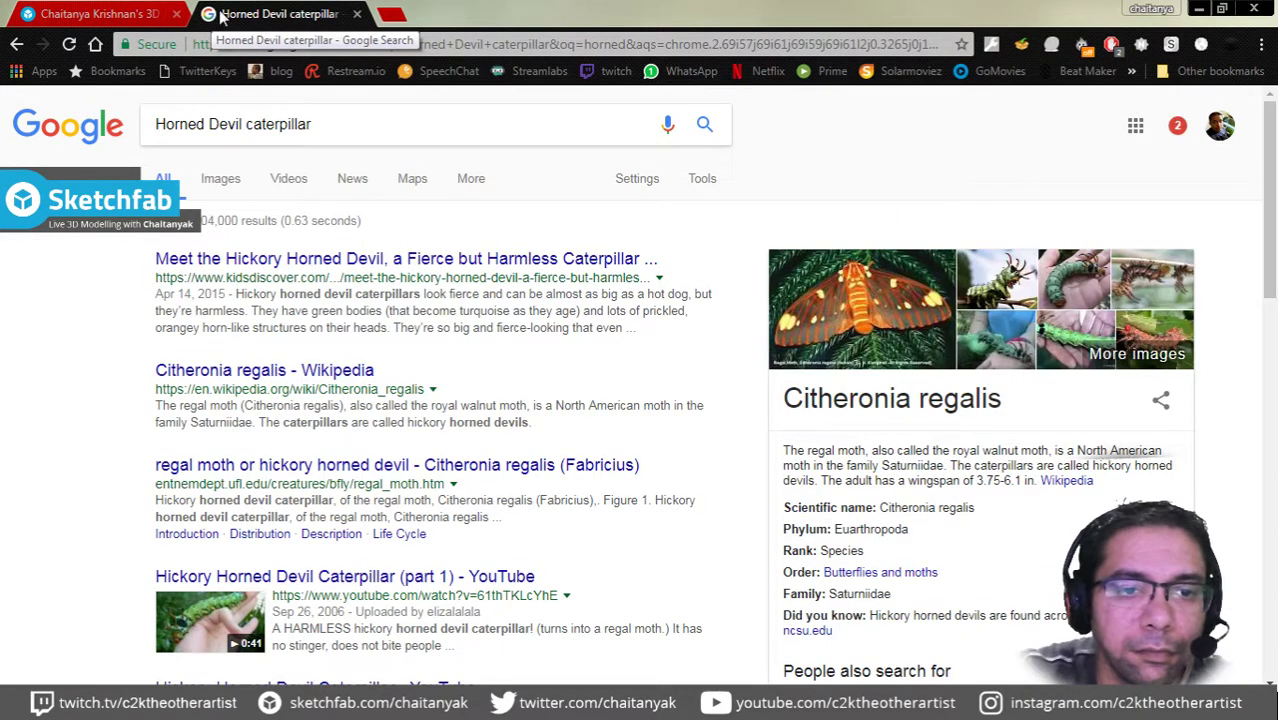
{"action": "left_click", "coordinate": [222, 180]}
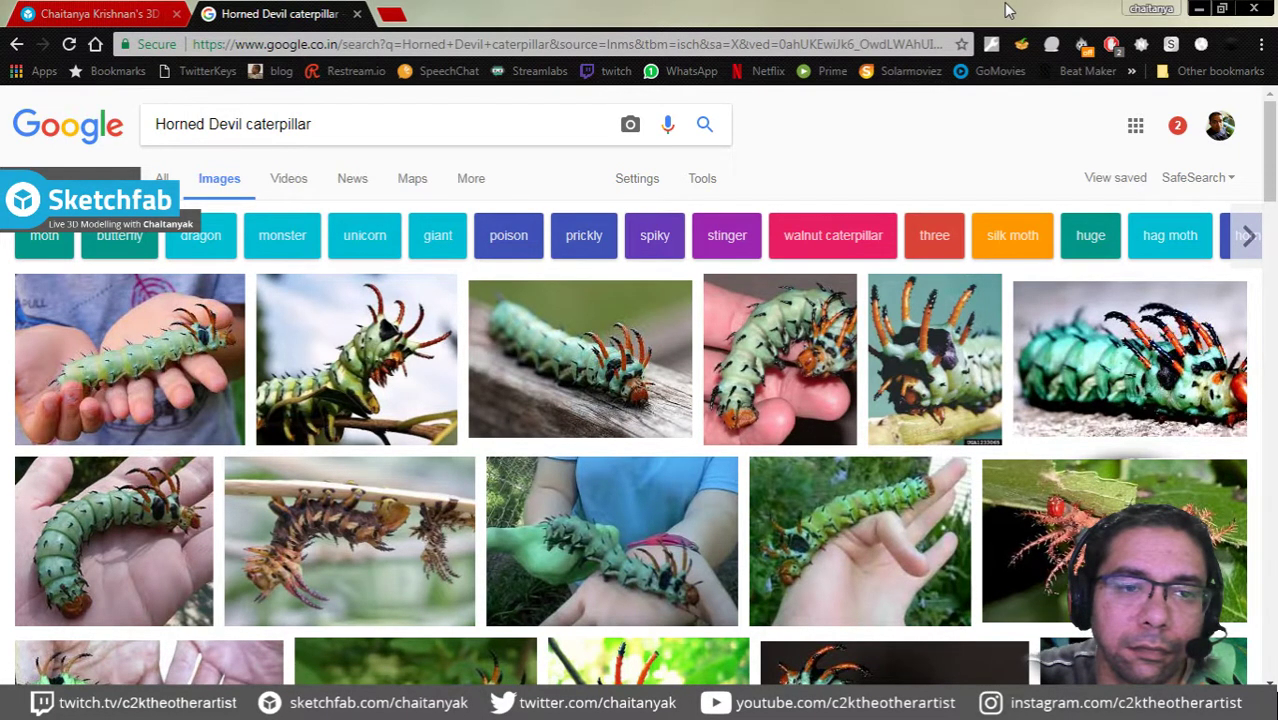
{"action": "mouse_move", "coordinate": [1003, 2]}
{"action": "left_mouse_down"}
{"action": "mouse_move", "coordinate": [58, 74]}
{"action": "mouse_move", "coordinate": [677, 85]}
{"action": "mouse_move", "coordinate": [2, 106]}
{"action": "left_mouse_up"}
Select the caterpillar mesh and enter Edit Mode.
{"action": "middle_click_drag", "start_coordinate": [752, 305], "coordinate": [668, 340]}
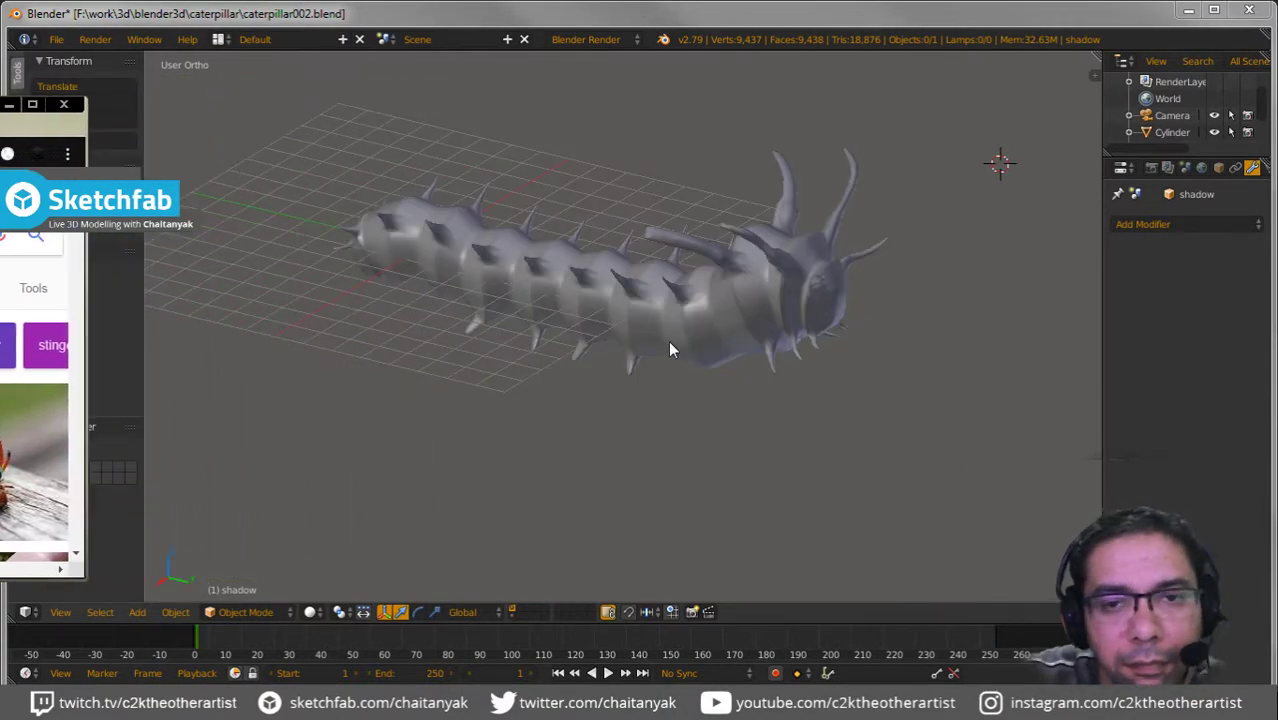
{"action": "right_click", "coordinate": [689, 338]}
{"action": "scroll", "coordinate": [689, 338], "scroll_direction": "up", "scroll_amount": 2}
{"action": "scroll", "coordinate": [698, 350], "scroll_direction": "up", "scroll_amount": 2}
{"action": "scroll", "coordinate": [727, 313], "scroll_direction": "up", "scroll_amount": 2}
{"action": "key", "text": "Tab"}
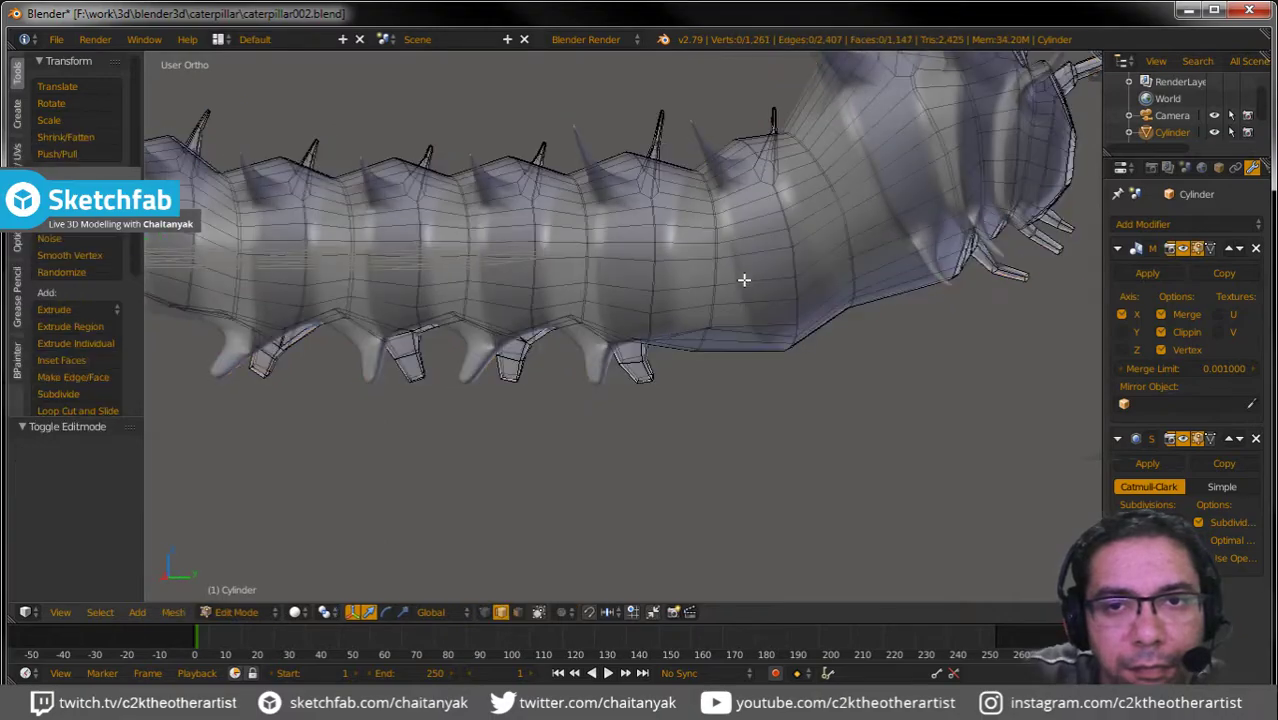
Zoom in along the body's side and select an edge on it.
{"action": "scroll", "coordinate": [742, 272], "scroll_direction": "up", "scroll_amount": 1}
{"action": "scroll", "coordinate": [805, 266], "scroll_direction": "up", "scroll_amount": 1}
{"action": "mouse_move", "coordinate": [794, 272]}
{"action": "middle_mouse_down"}
{"action": "mouse_move", "coordinate": [785, 277]}
{"action": "mouse_move", "coordinate": [819, 257]}
{"action": "mouse_move", "coordinate": [493, 285]}
{"action": "mouse_move", "coordinate": [471, 265]}
{"action": "mouse_move", "coordinate": [804, 282]}
{"action": "mouse_move", "coordinate": [569, 312]}
{"action": "mouse_move", "coordinate": [519, 300]}
{"action": "mouse_move", "coordinate": [765, 334]}
{"action": "mouse_move", "coordinate": [573, 520]}
{"action": "middle_mouse_up"}
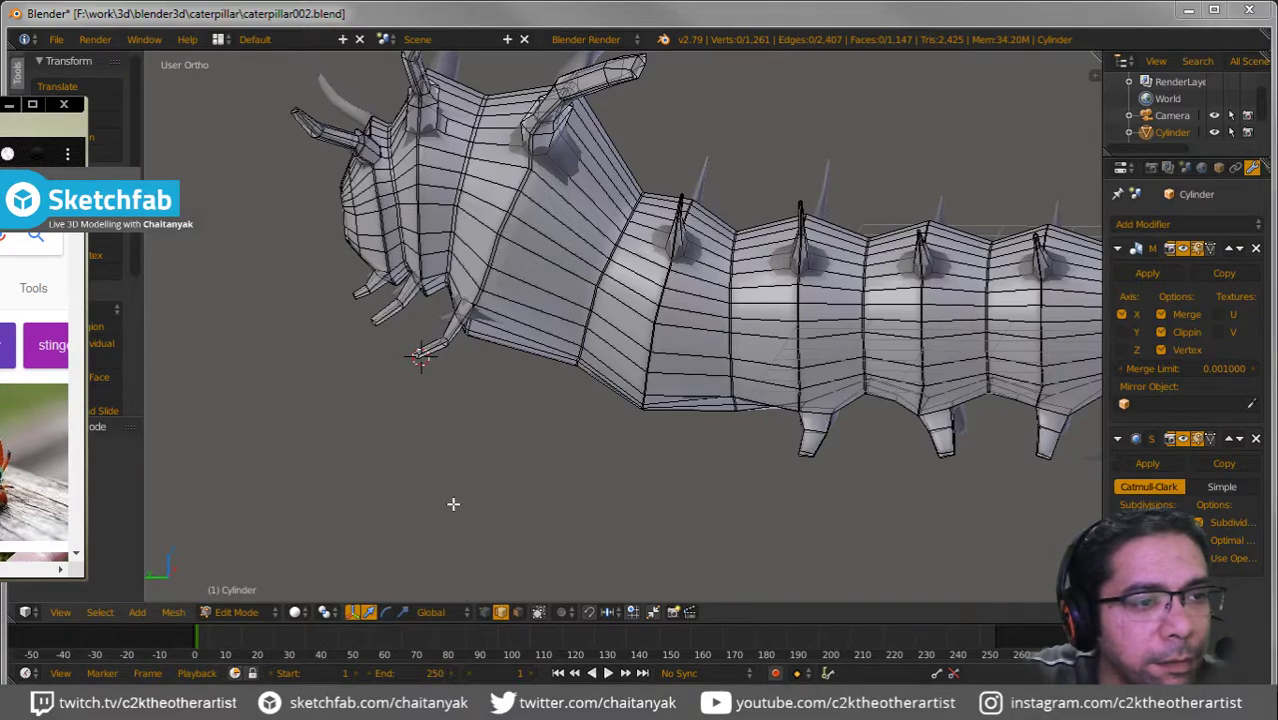
{"action": "mouse_move", "coordinate": [451, 503]}
{"action": "middle_mouse_down"}
{"action": "mouse_move", "coordinate": [508, 517]}
{"action": "mouse_move", "coordinate": [516, 487]}
{"action": "middle_mouse_up"}
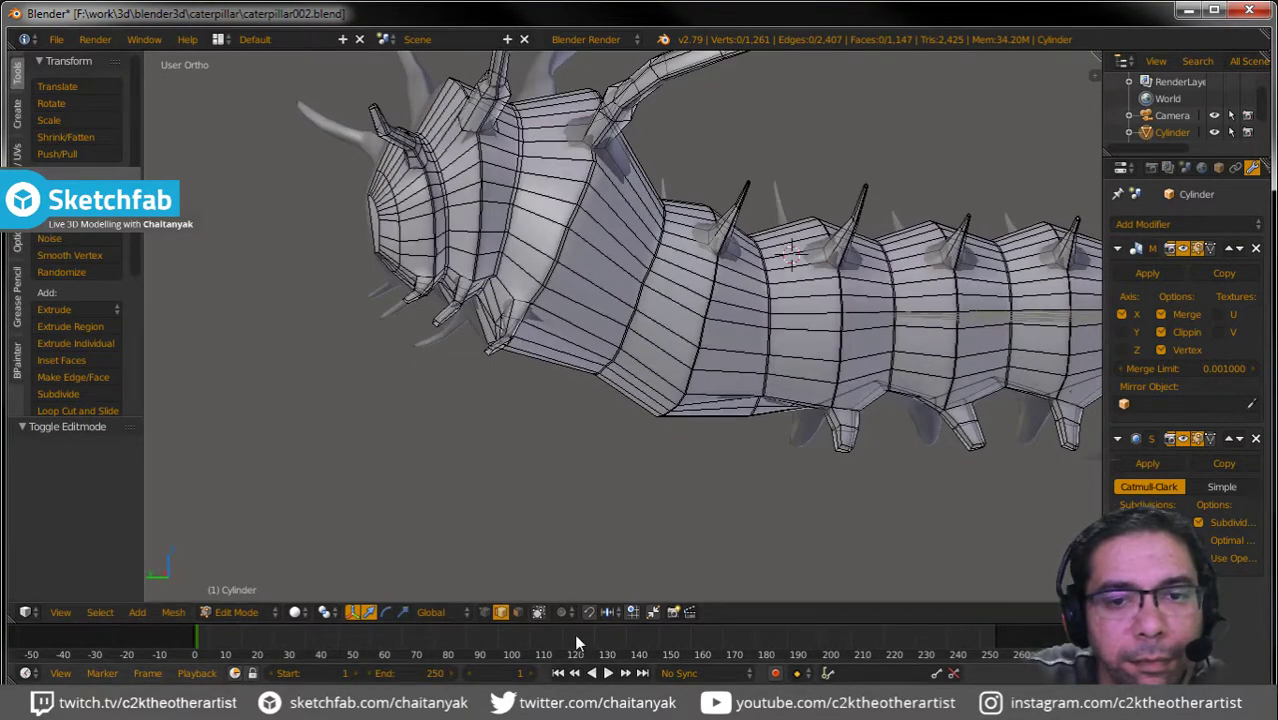
{"action": "scroll", "coordinate": [576, 437], "scroll_direction": "up", "scroll_amount": 3}
{"action": "mouse_move", "coordinate": [576, 437]}
{"action": "middle_mouse_down"}
{"action": "mouse_move", "coordinate": [579, 194]}
{"action": "mouse_move", "coordinate": [561, 231]}
{"action": "middle_mouse_up"}
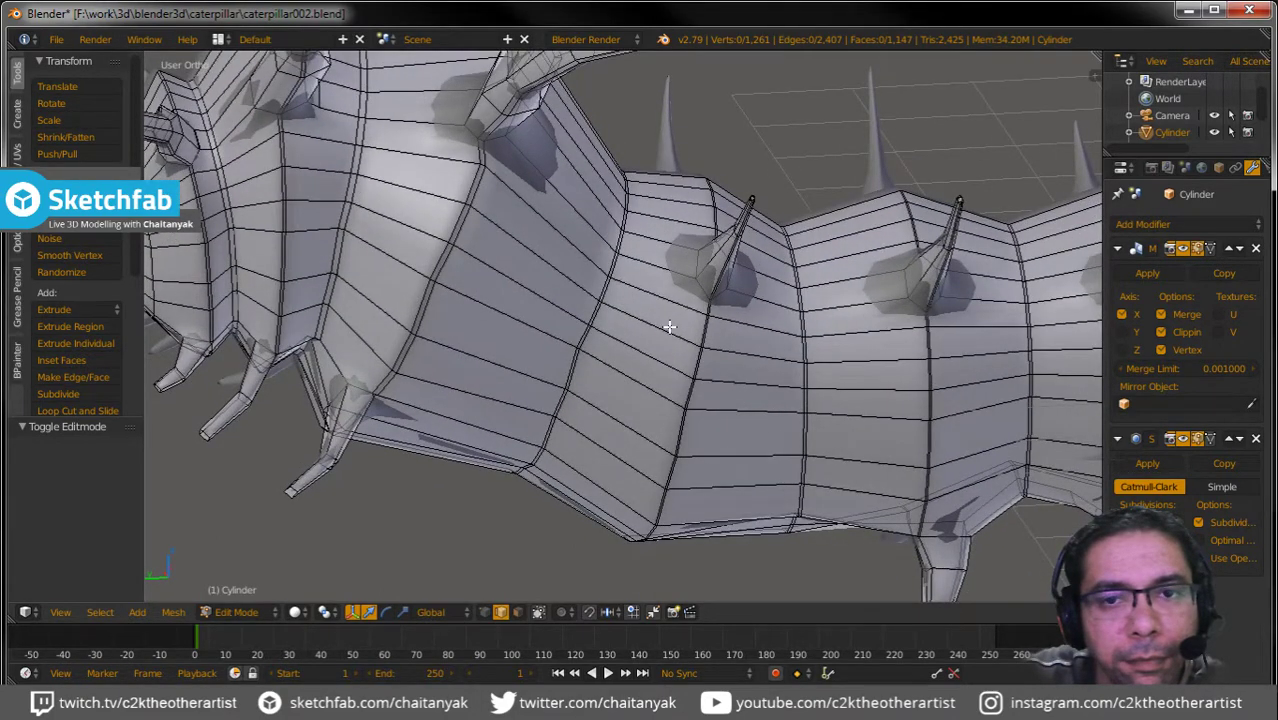
{"action": "middle_click_drag", "start_coordinate": [669, 327], "coordinate": [668, 315]}
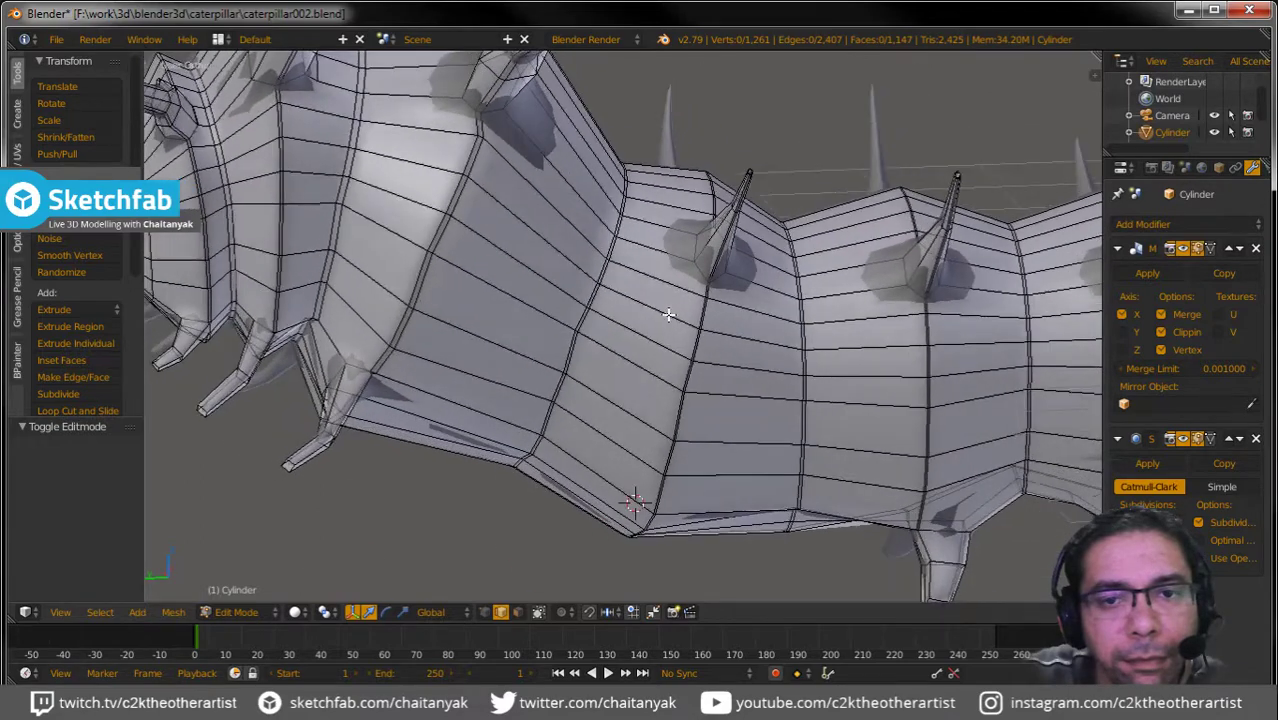
{"action": "right_click", "coordinate": [679, 413]}
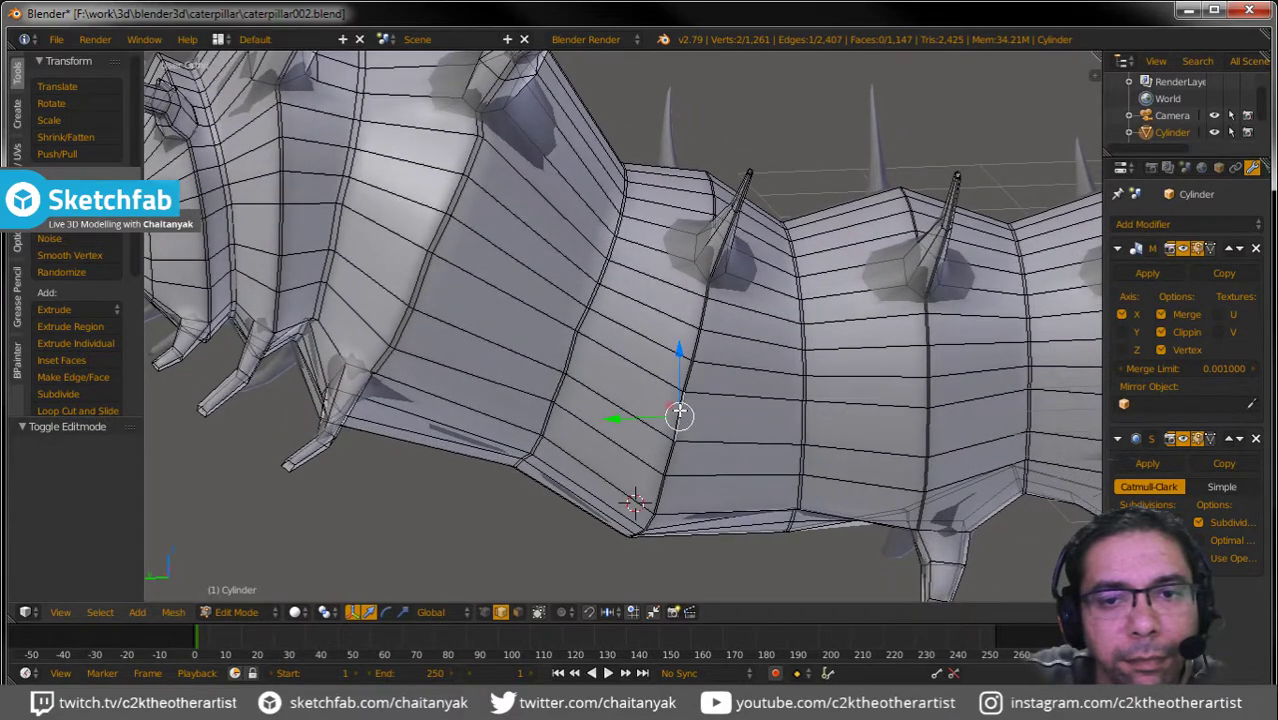
Bevel the first two side edges and squash each vertically into small hexagons.
{"action": "key", "text": "ctrl+b"}
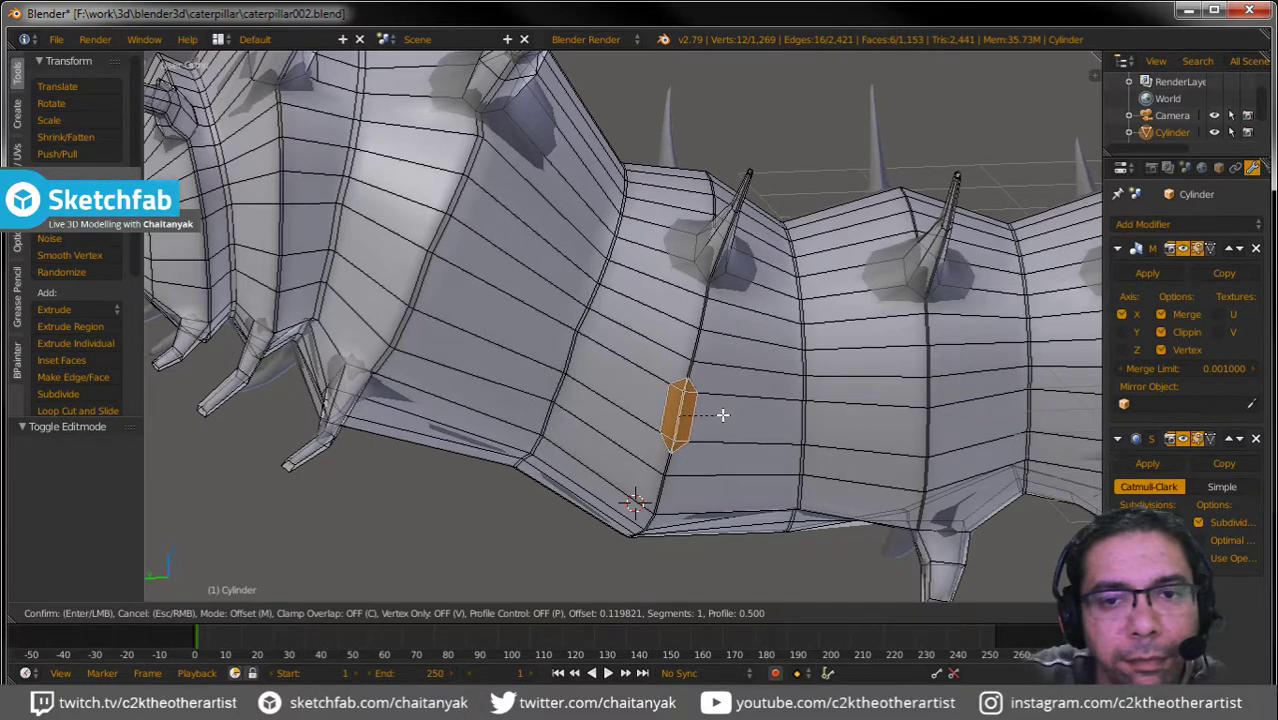
{"action": "left_click", "coordinate": [722, 415]}
{"action": "middle_click_drag", "start_coordinate": [757, 432], "coordinate": [758, 420]}
{"action": "key", "text": "s"}
{"action": "key", "text": "z"}
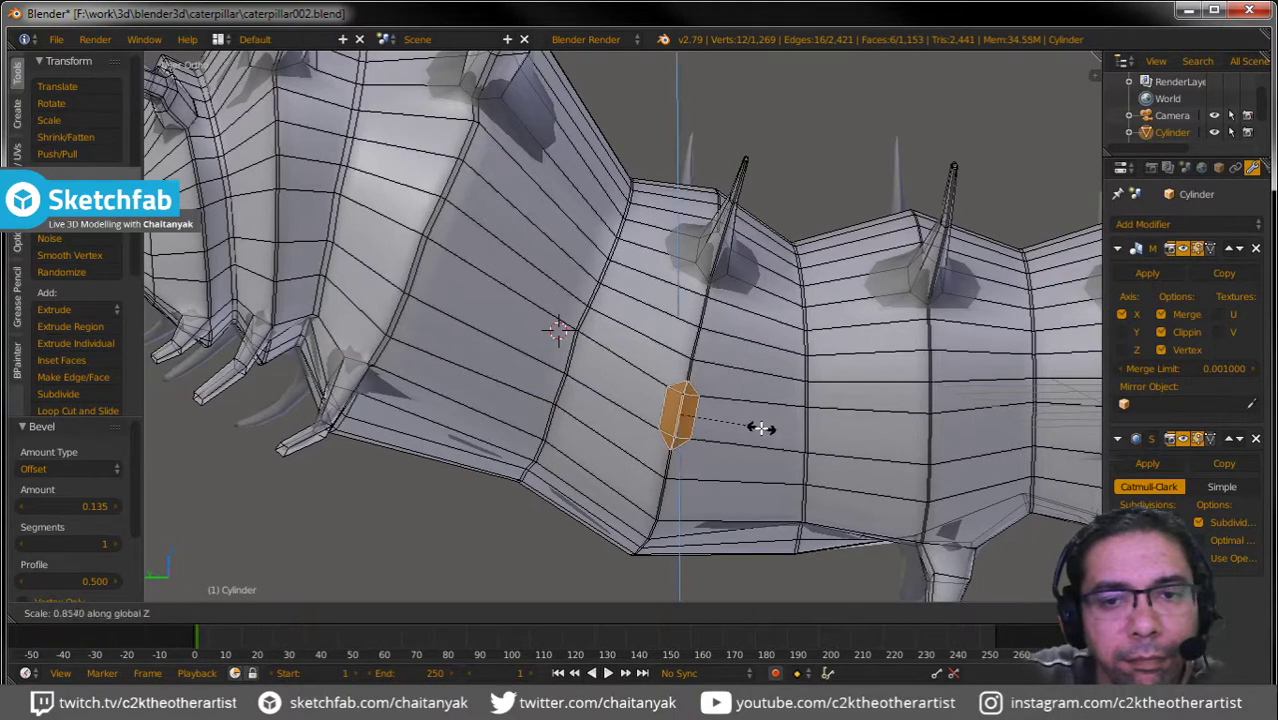
{"action": "left_click", "coordinate": [739, 422]}
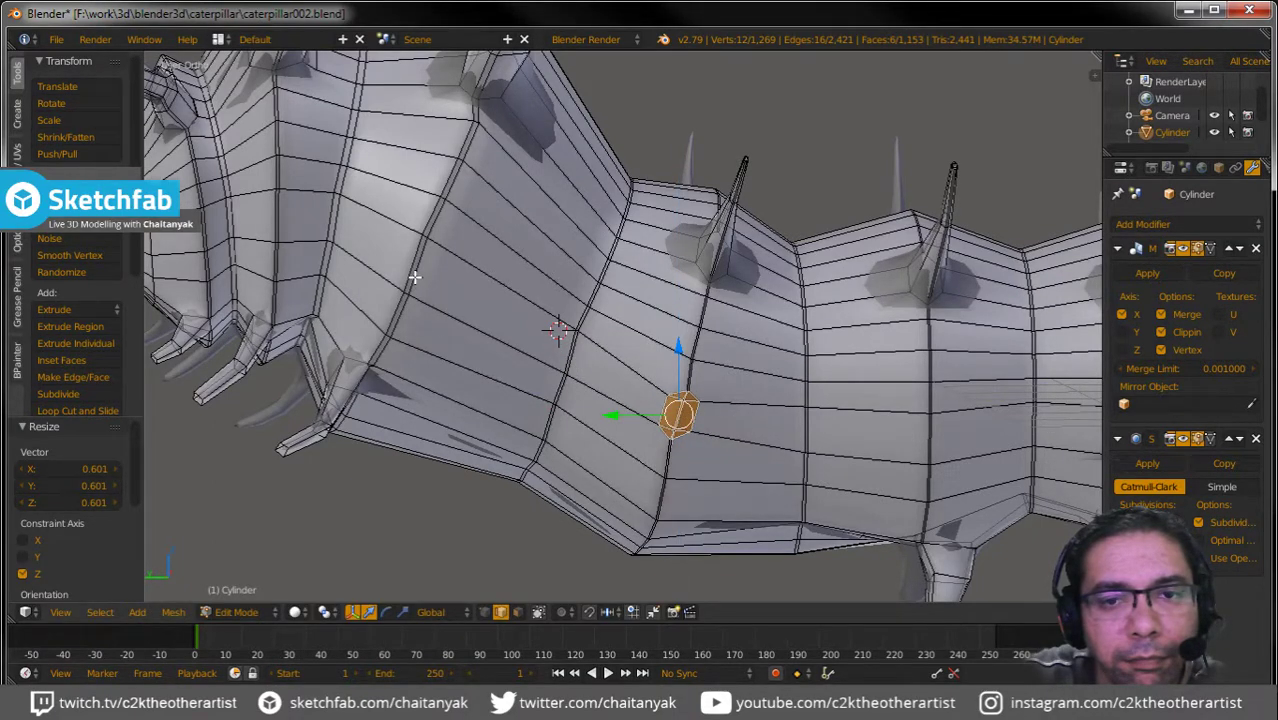
{"action": "right_click", "coordinate": [400, 312]}
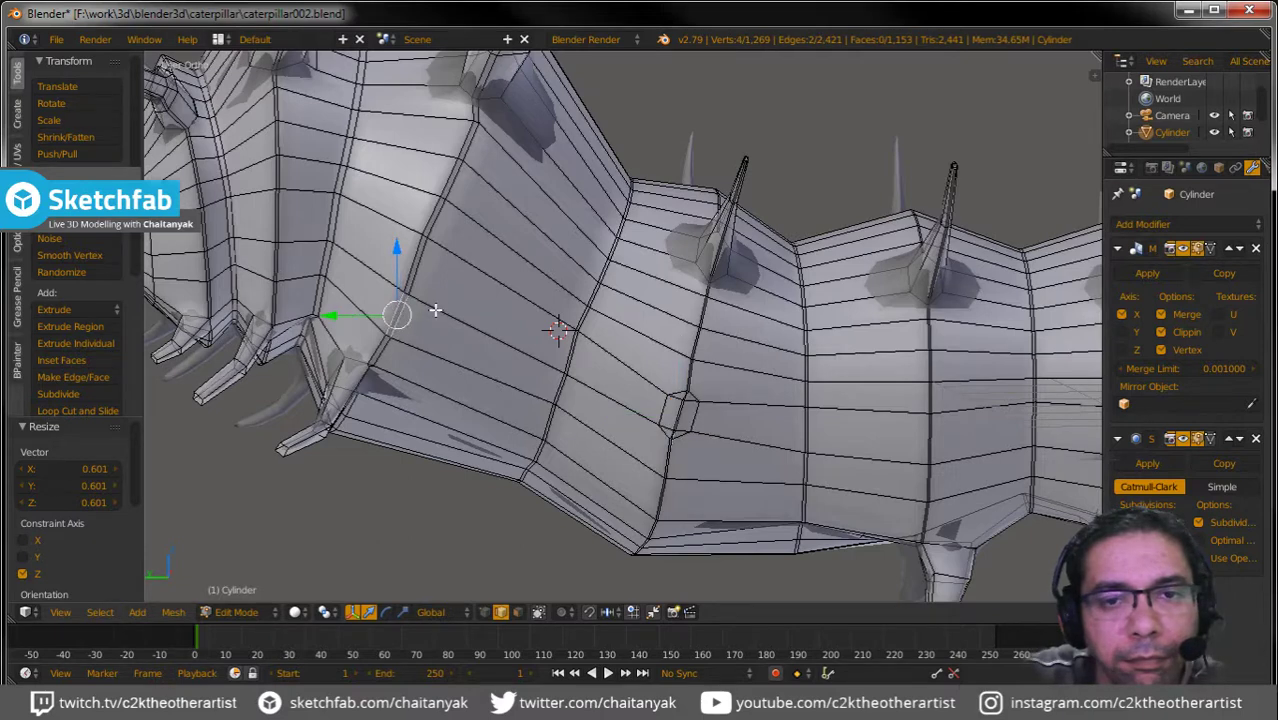
{"action": "right_click", "coordinate": [415, 270], "text": "shift"}
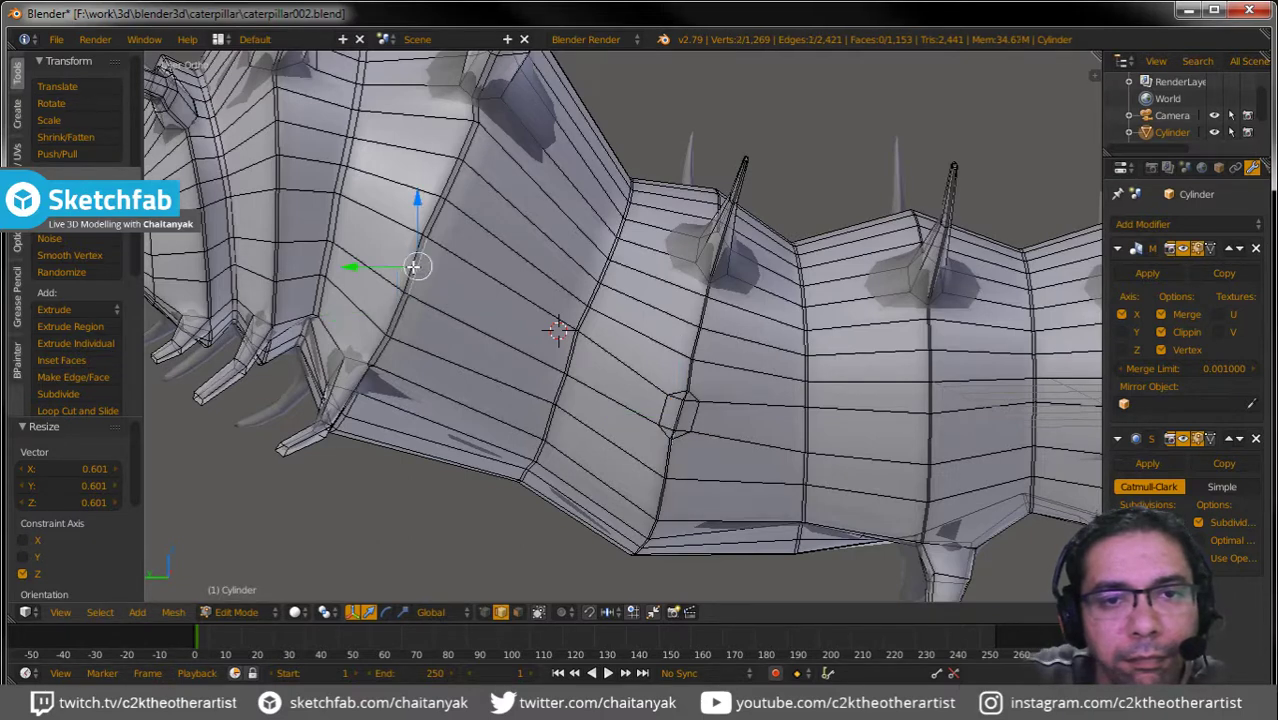
{"action": "key", "text": "ctrl+b"}
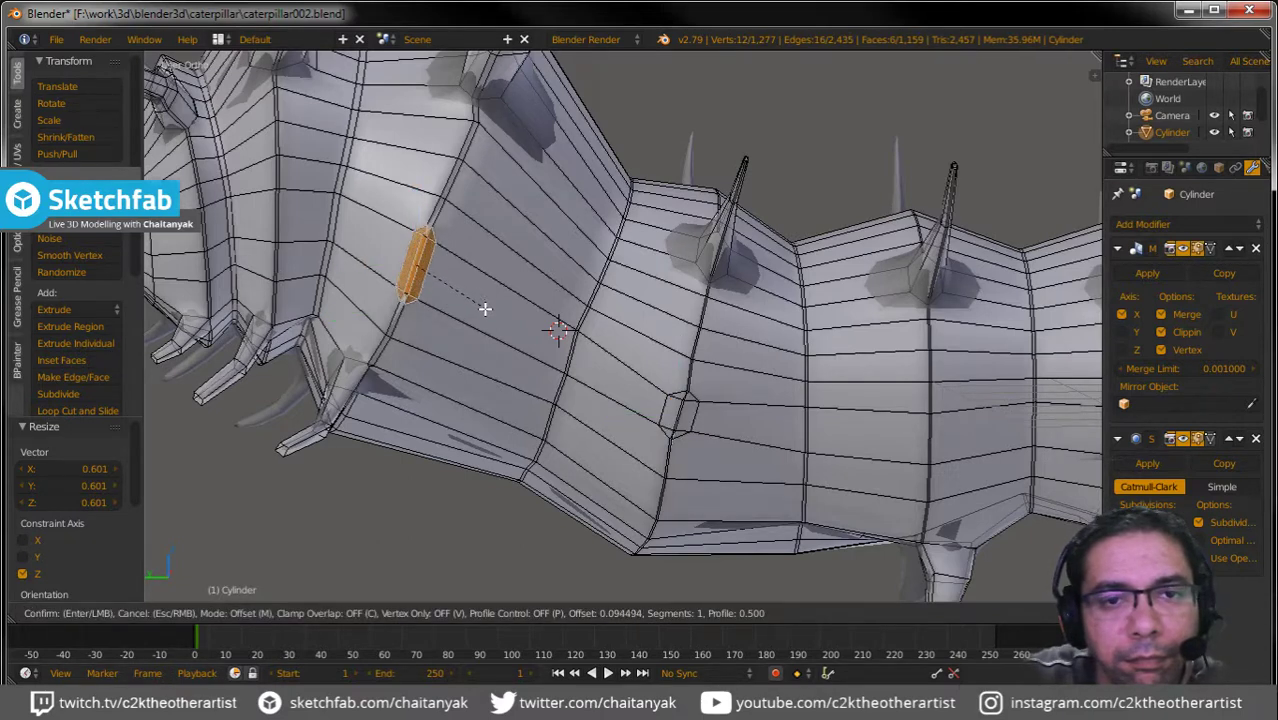
{"action": "left_click", "coordinate": [490, 313]}
{"action": "key", "text": "s"}
{"action": "key", "text": "z"}
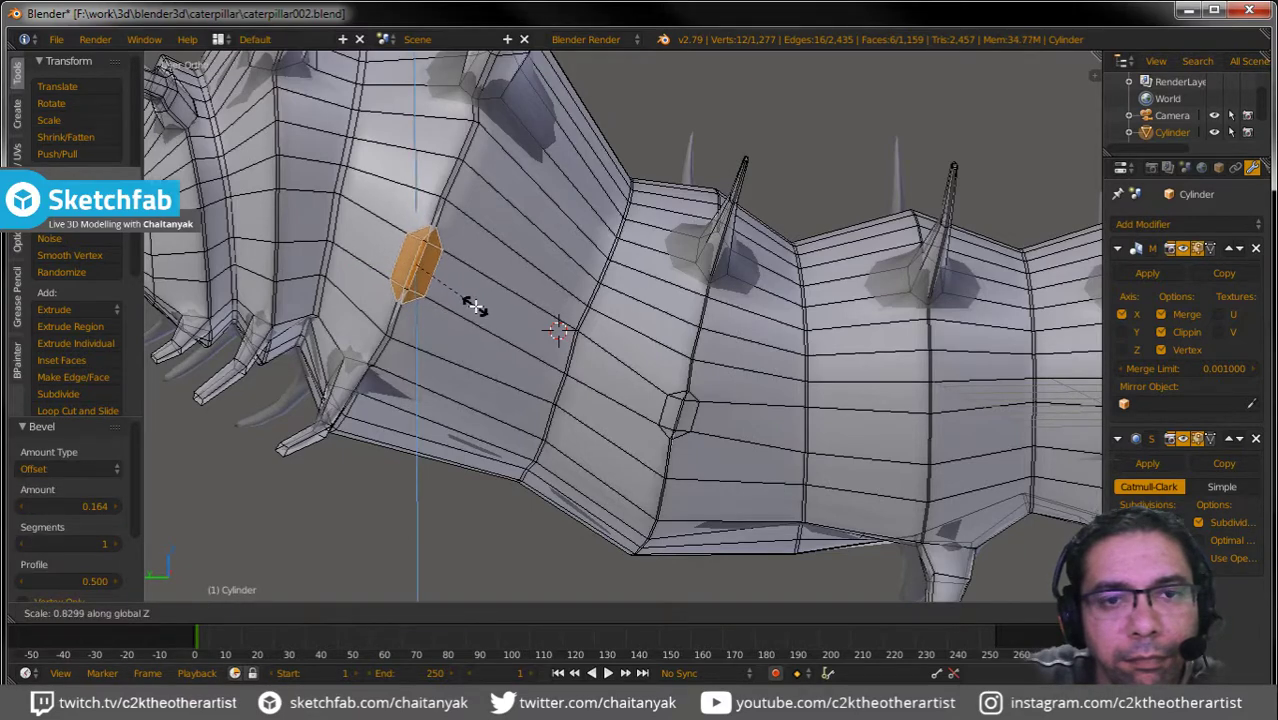
{"action": "left_click", "coordinate": [469, 302]}
Add bevelled, vertically squashed openings on the middle body segments' side edges.
{"action": "mouse_move", "coordinate": [503, 309]}
{"action": "middle_mouse_down"}
{"action": "mouse_move", "coordinate": [516, 279]}
{"action": "mouse_move", "coordinate": [721, 385]}
{"action": "mouse_move", "coordinate": [602, 339]}
{"action": "middle_mouse_up"}
{"action": "right_click", "coordinate": [651, 351]}
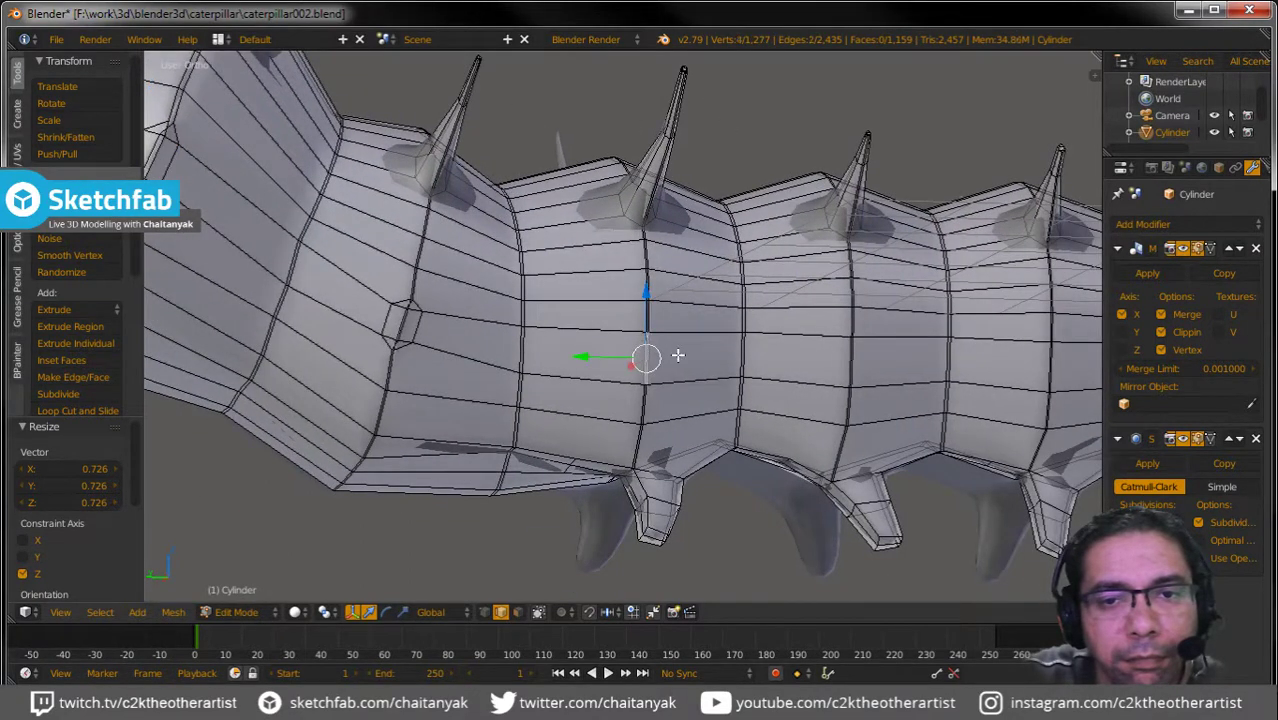
{"action": "key", "text": "ctrl+b"}
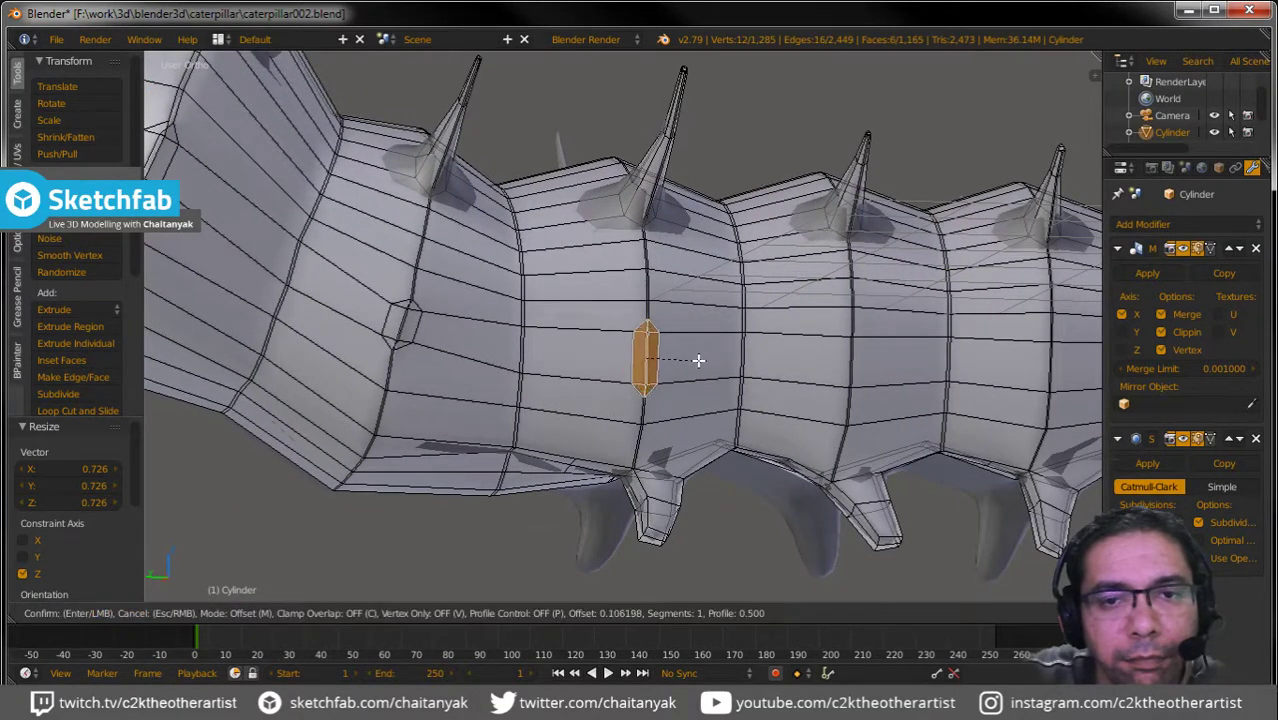
{"action": "left_click", "coordinate": [703, 362]}
{"action": "key", "text": "s"}
{"action": "key", "text": "z"}
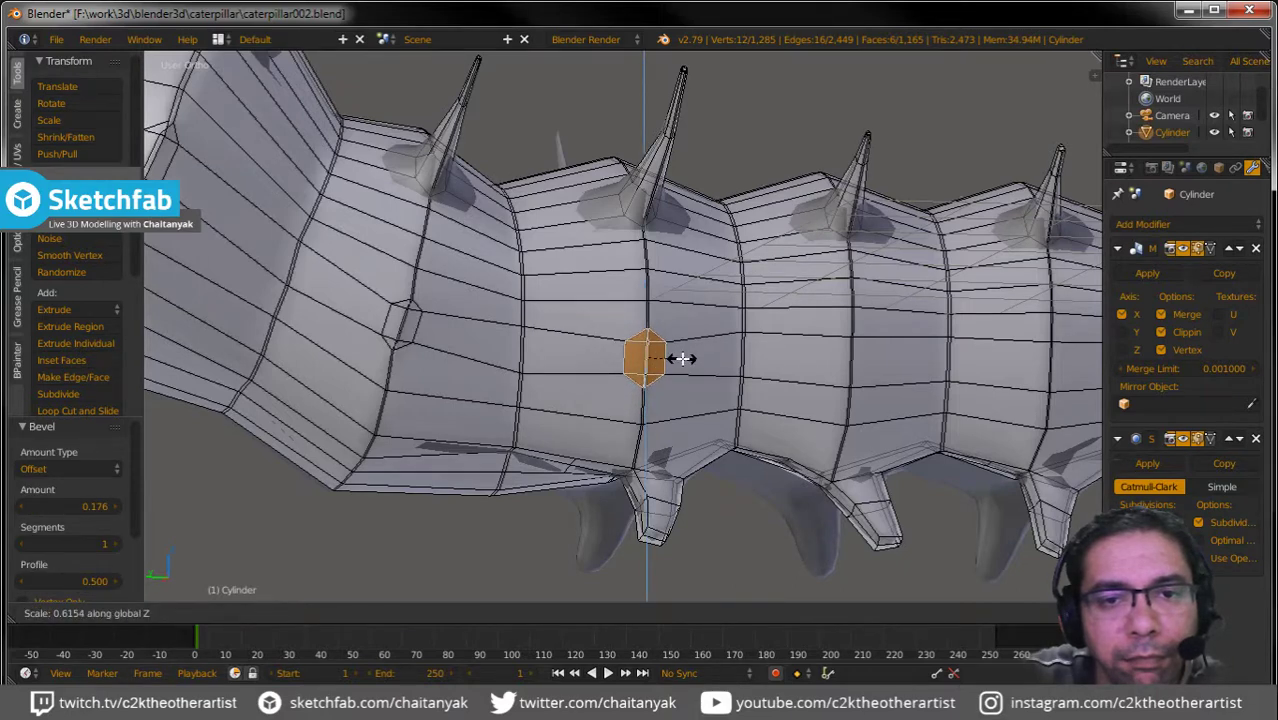
{"action": "left_click", "coordinate": [683, 358]}
{"action": "right_click", "coordinate": [845, 363]}
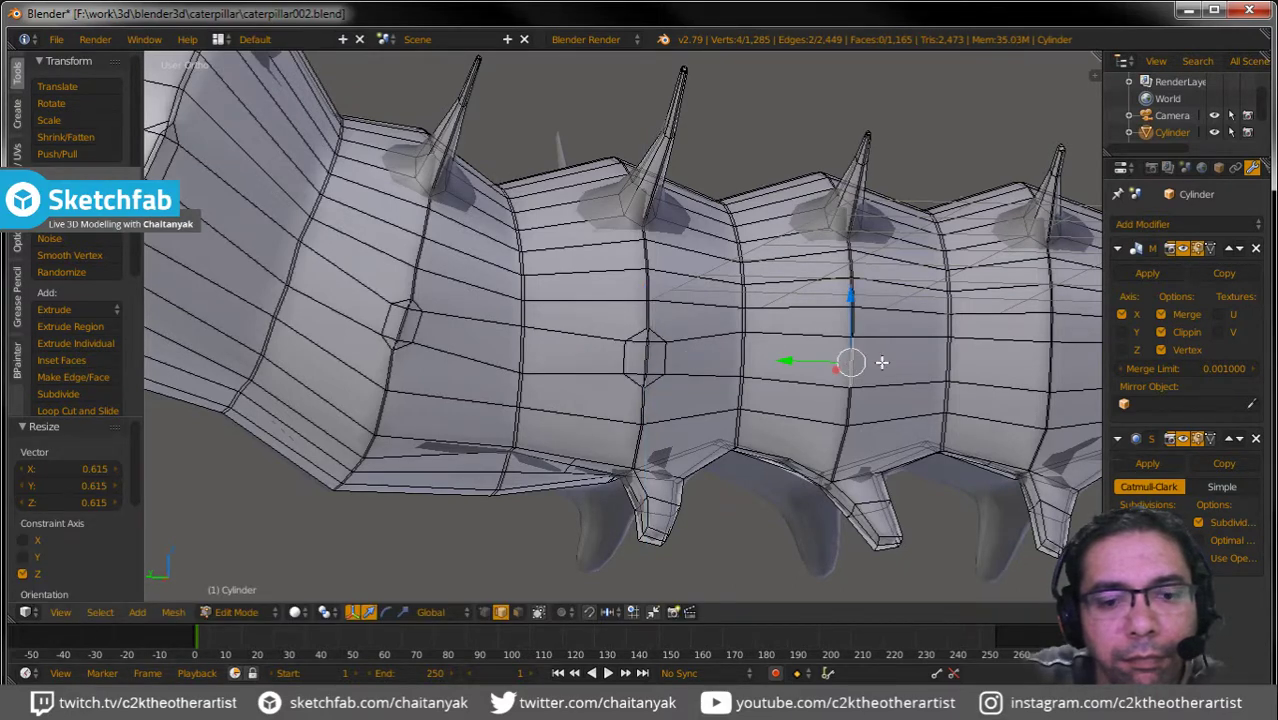
{"action": "key", "text": "ctrl+b"}
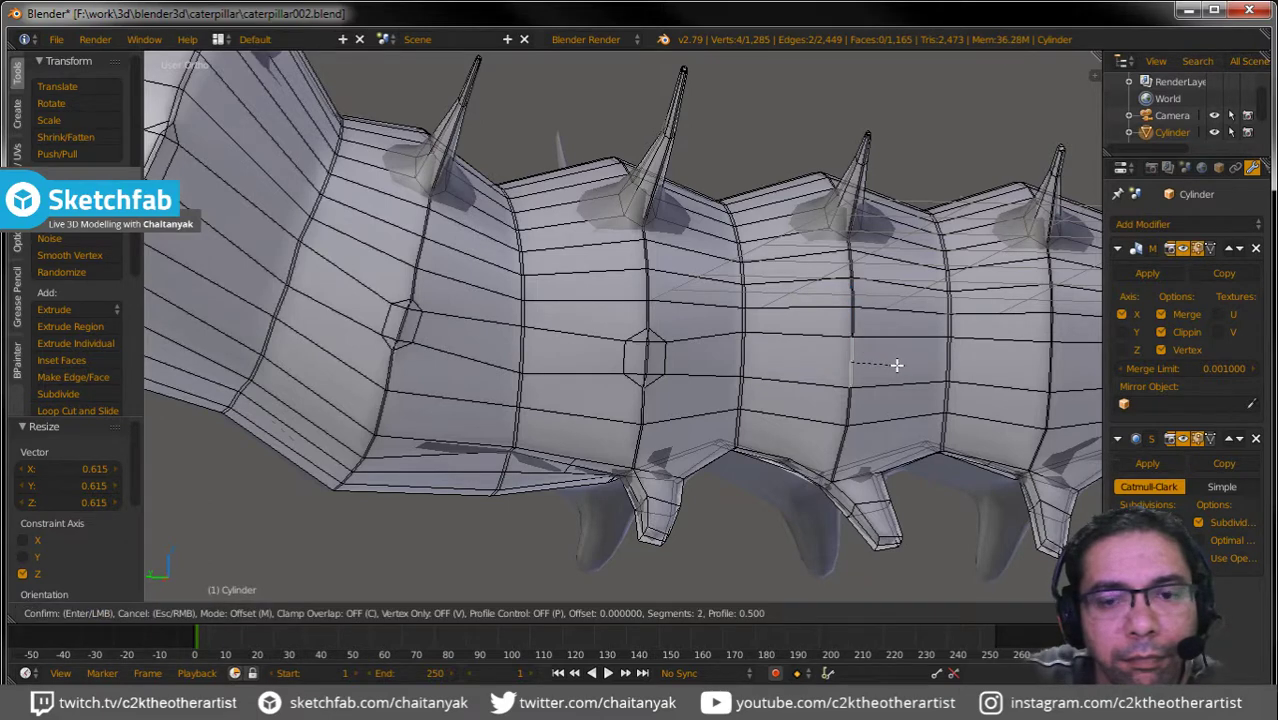
{"action": "left_click", "coordinate": [894, 363]}
{"action": "middle_click_drag", "start_coordinate": [894, 363], "coordinate": [600, 370]}
Bevel and vertically squash the side edges on the next two segments.
{"action": "key", "text": "a"}
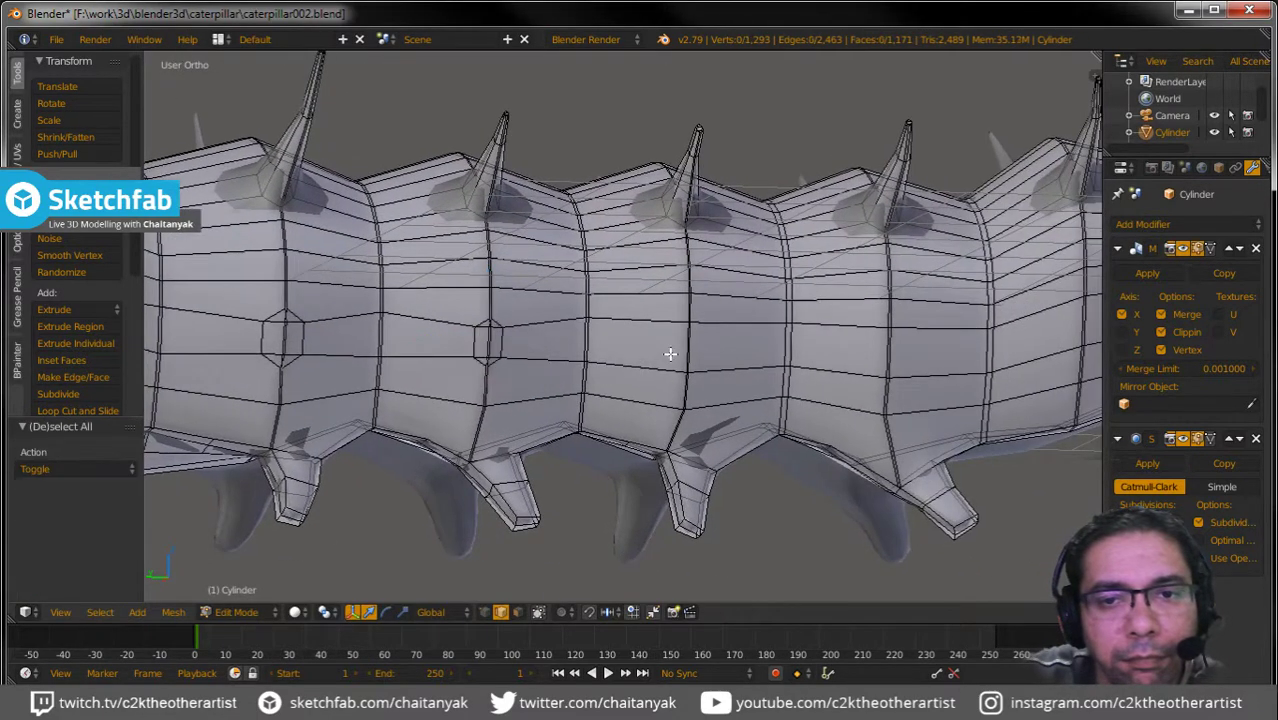
{"action": "right_click", "coordinate": [685, 349]}
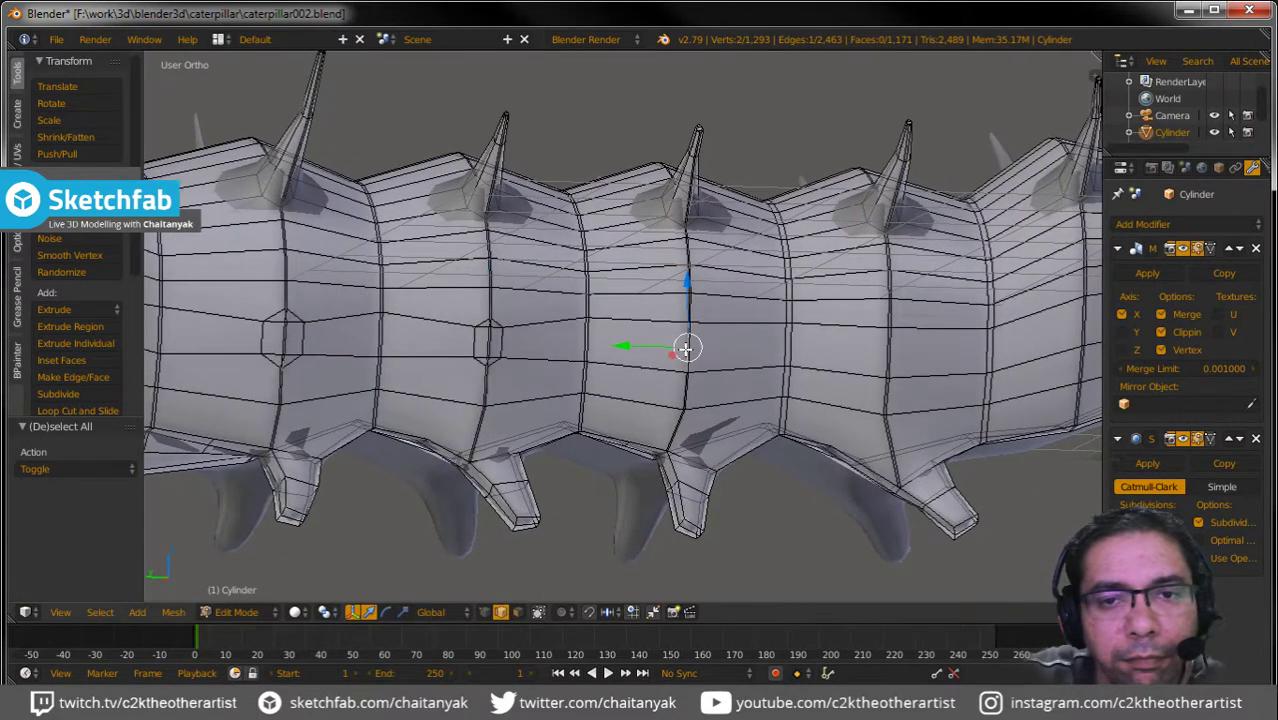
{"action": "key", "text": "ctrl+b"}
{"action": "left_click", "coordinate": [744, 357]}
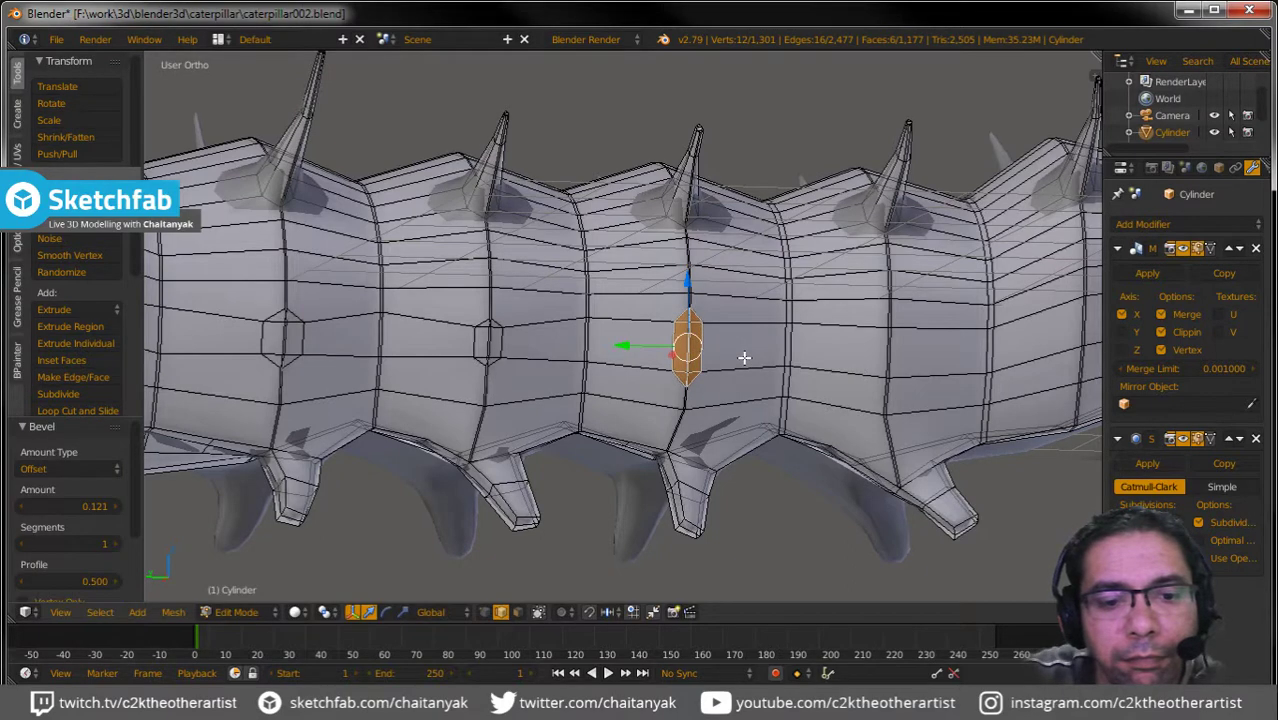
{"action": "key", "text": "s"}
{"action": "key", "text": "z"}
{"action": "left_click", "coordinate": [721, 352]}
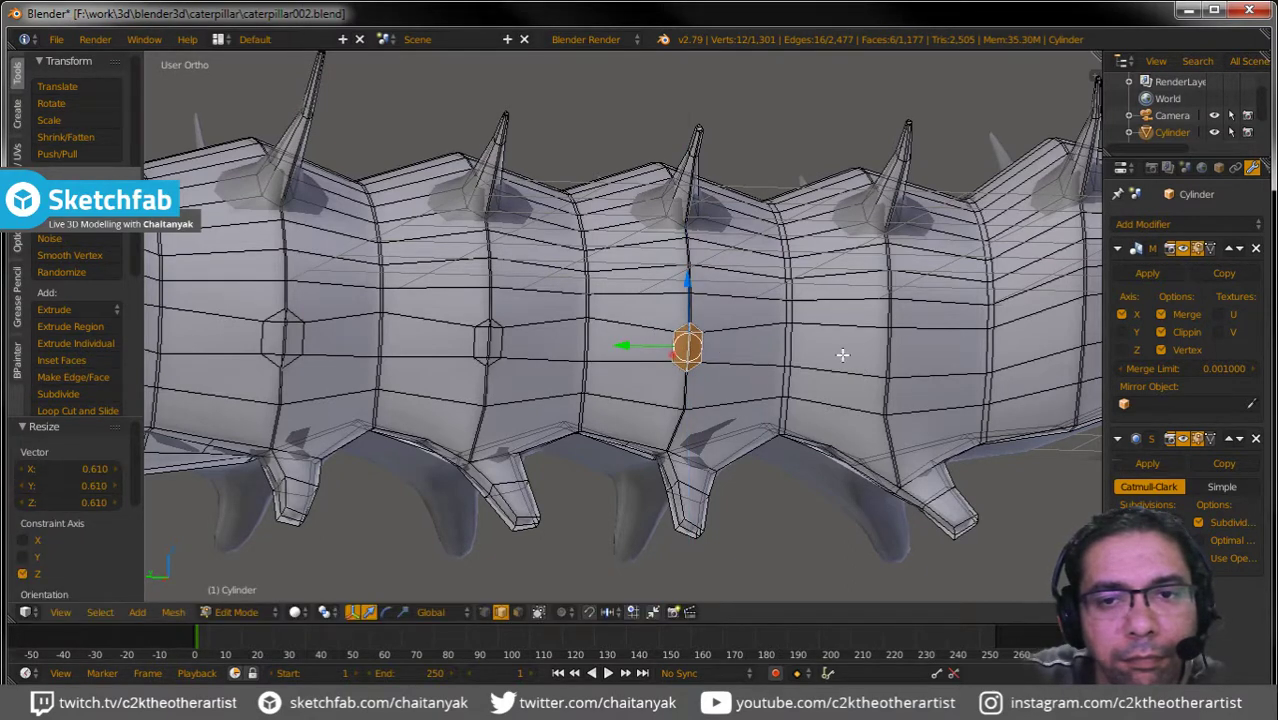
{"action": "right_click", "coordinate": [887, 352]}
{"action": "key", "text": "ctrl+b"}
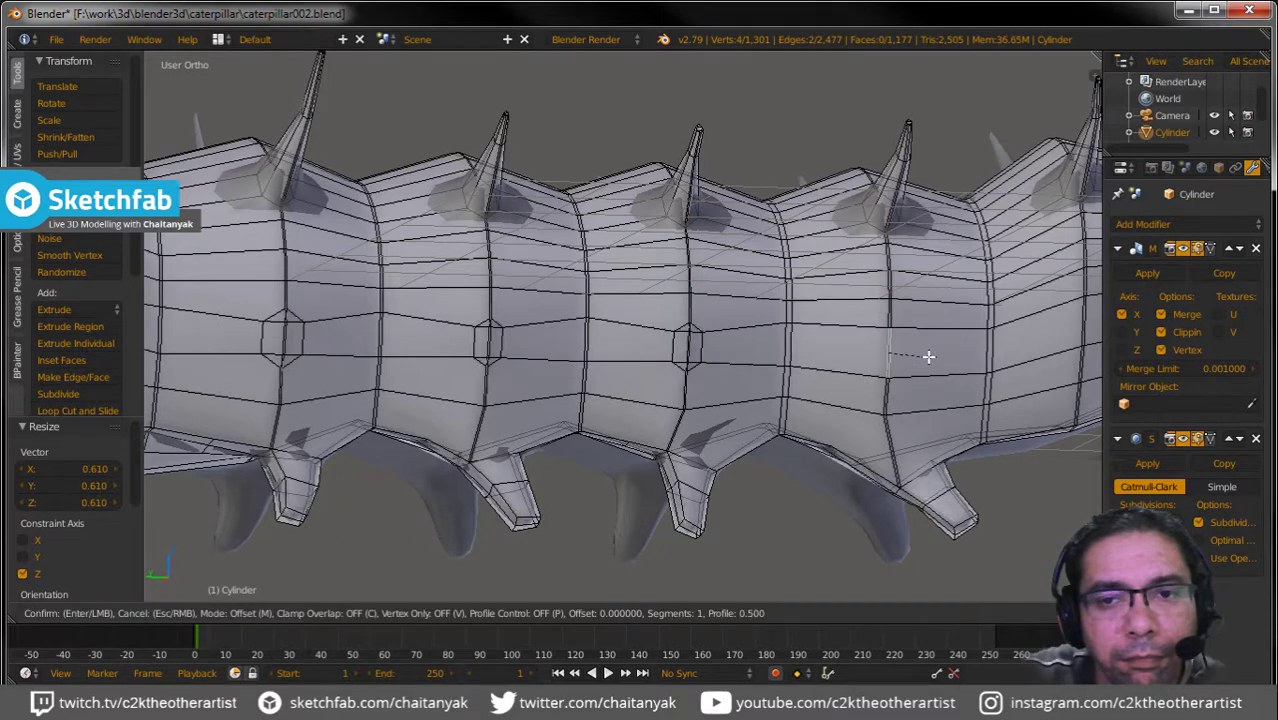
{"action": "key", "text": "s"}
{"action": "key", "text": "z"}
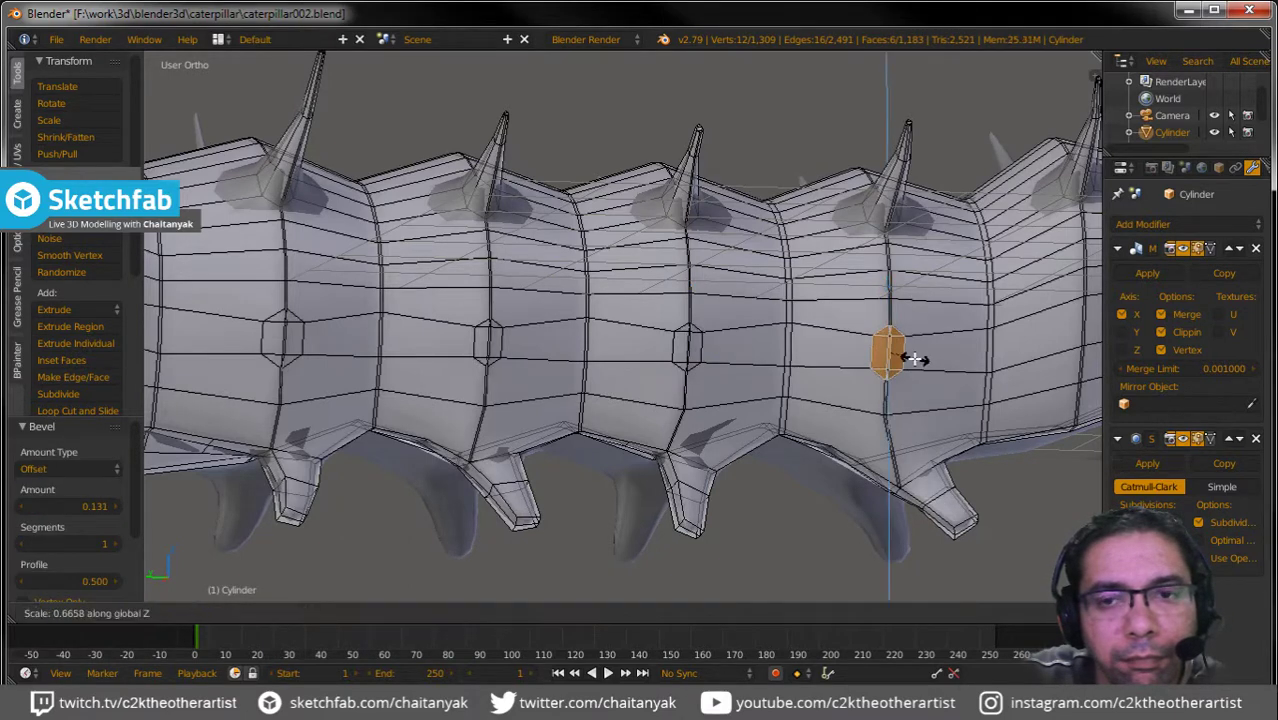
{"action": "left_click", "coordinate": [940, 362]}
Bevel and squash one more side edge further along the body.
{"action": "mouse_move", "coordinate": [966, 374]}
{"action": "middle_mouse_down"}
{"action": "mouse_move", "coordinate": [693, 363]}
{"action": "mouse_move", "coordinate": [800, 328]}
{"action": "middle_mouse_up"}
{"action": "key", "text": "a"}
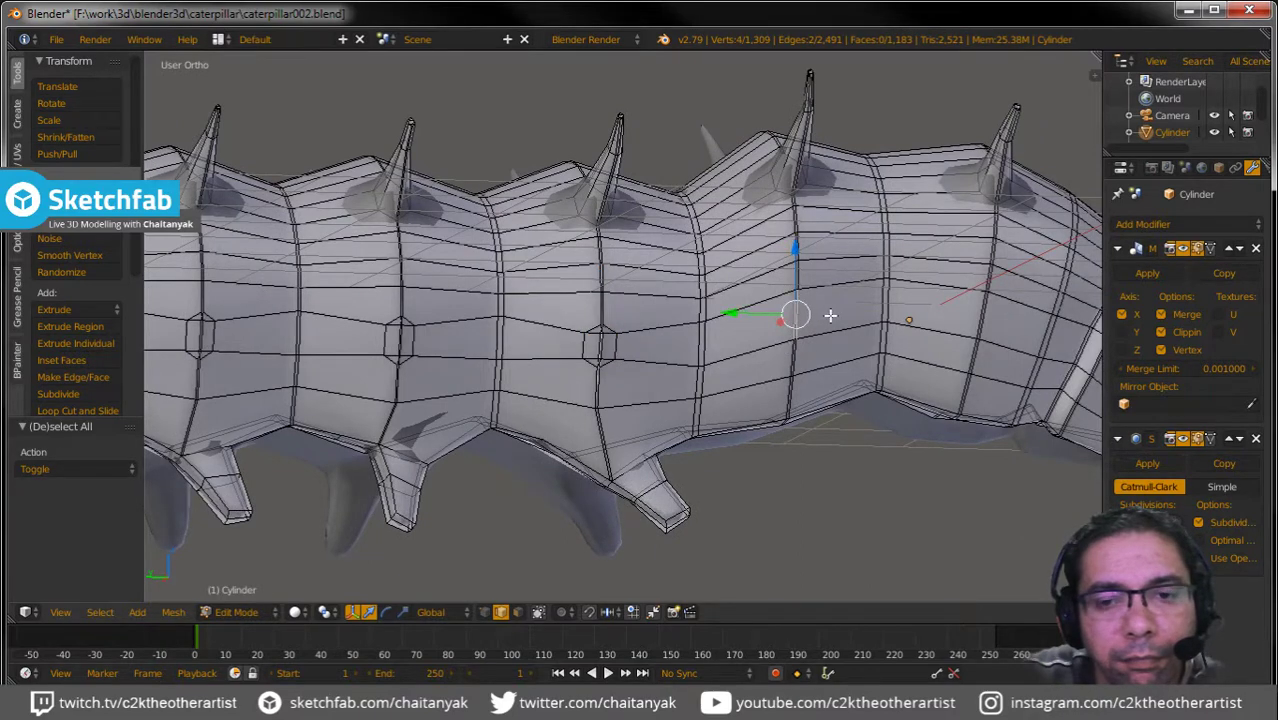
{"action": "key", "text": "ctrl+shift+b"}
{"action": "left_click", "coordinate": [835, 315]}
{"action": "key", "text": "s"}
{"action": "key", "text": "z"}
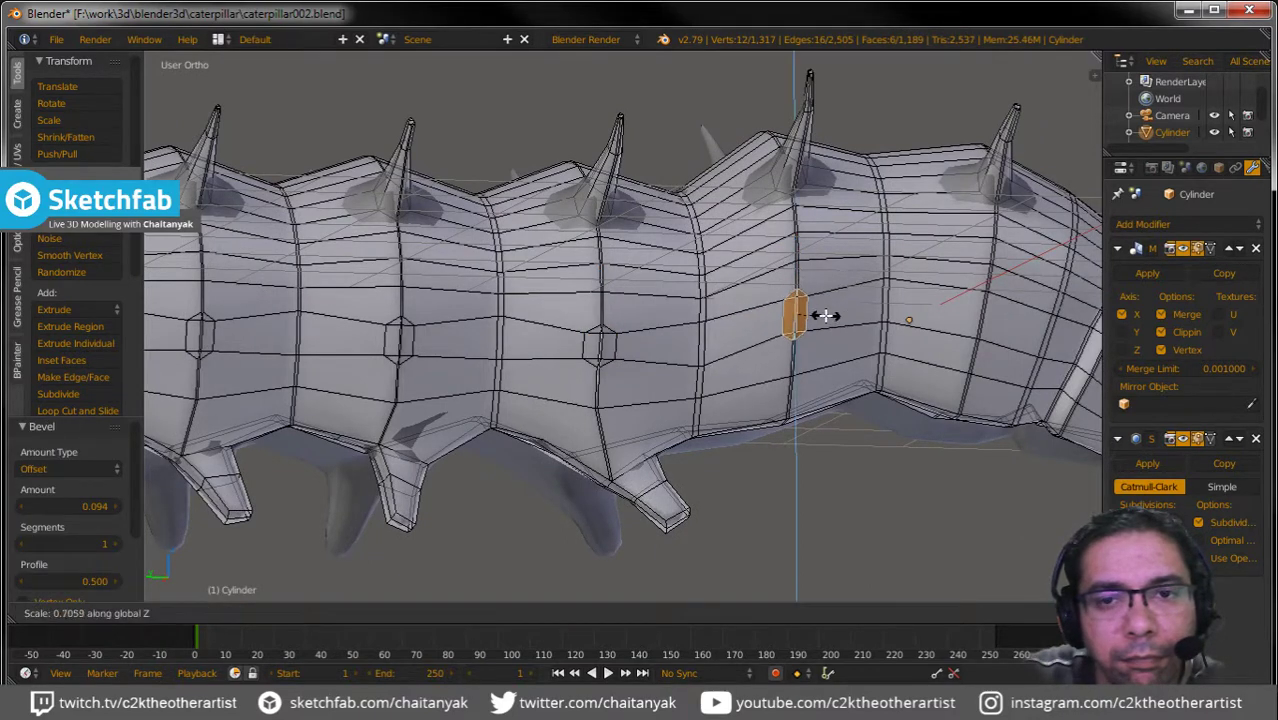
{"action": "left_click", "coordinate": [822, 314]}
{"action": "mouse_move", "coordinate": [800, 318]}
{"action": "middle_mouse_down"}
{"action": "mouse_move", "coordinate": [653, 337]}
{"action": "mouse_move", "coordinate": [708, 340]}
{"action": "middle_mouse_up"}
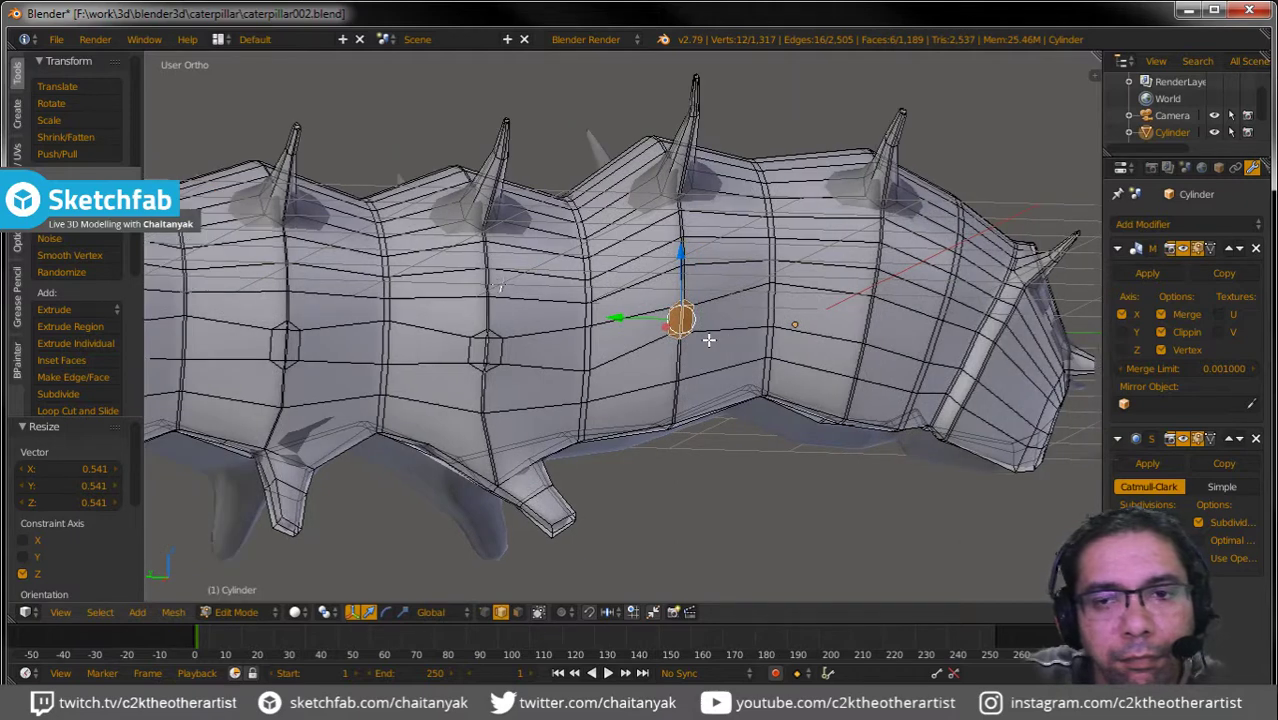
{"action": "key", "text": "KP_Decimal"}
Nudge the centre vertices of the first hexagonal opening slightly.
{"action": "right_click_drag", "start_coordinate": [522, 284], "coordinate": [525, 288]}
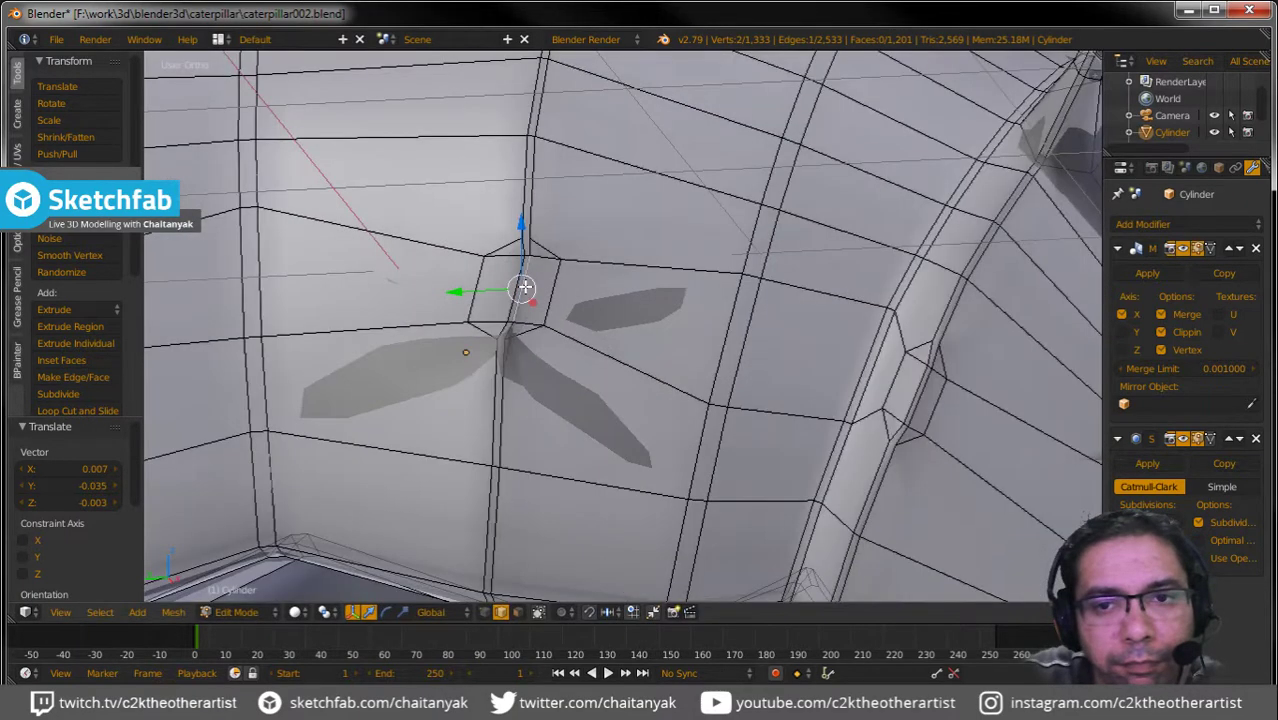
{"action": "scroll", "coordinate": [525, 288], "scroll_direction": "up", "scroll_amount": 2}
{"action": "key", "text": "g"}
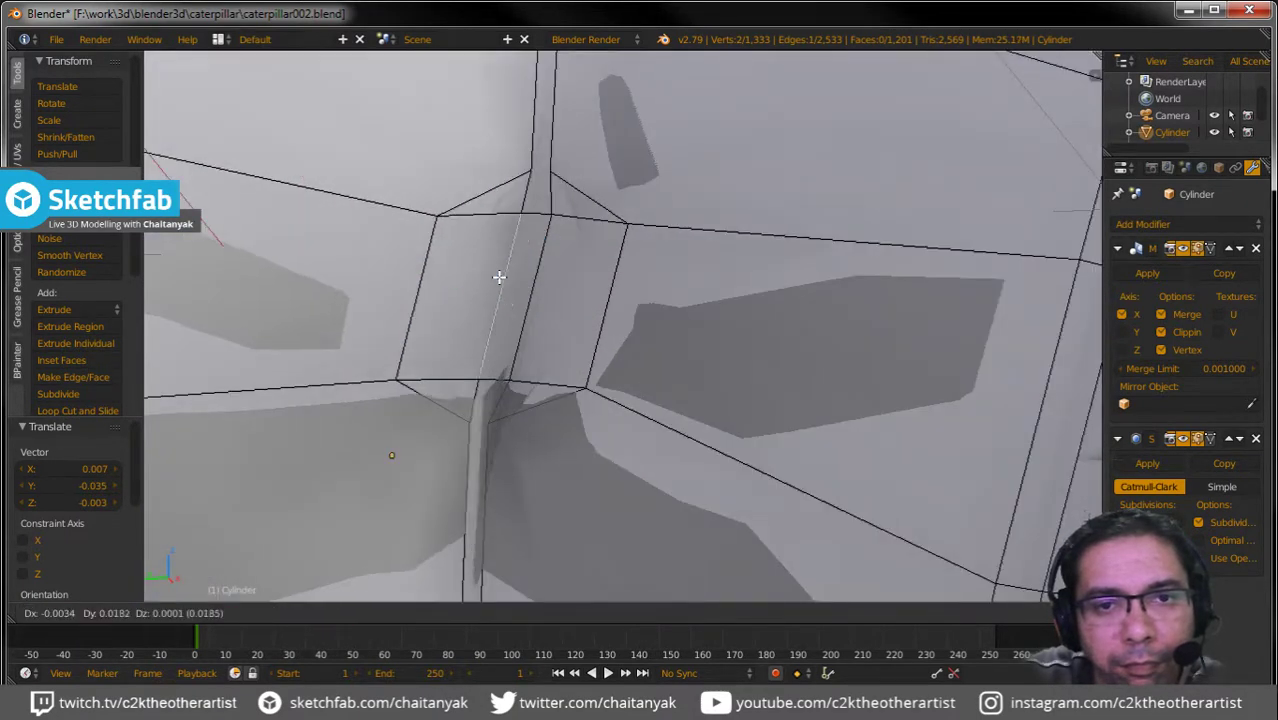
{"action": "left_click", "coordinate": [500, 267]}
{"action": "key", "text": "a"}
{"action": "scroll", "coordinate": [500, 267], "scroll_direction": "down", "scroll_amount": 3}
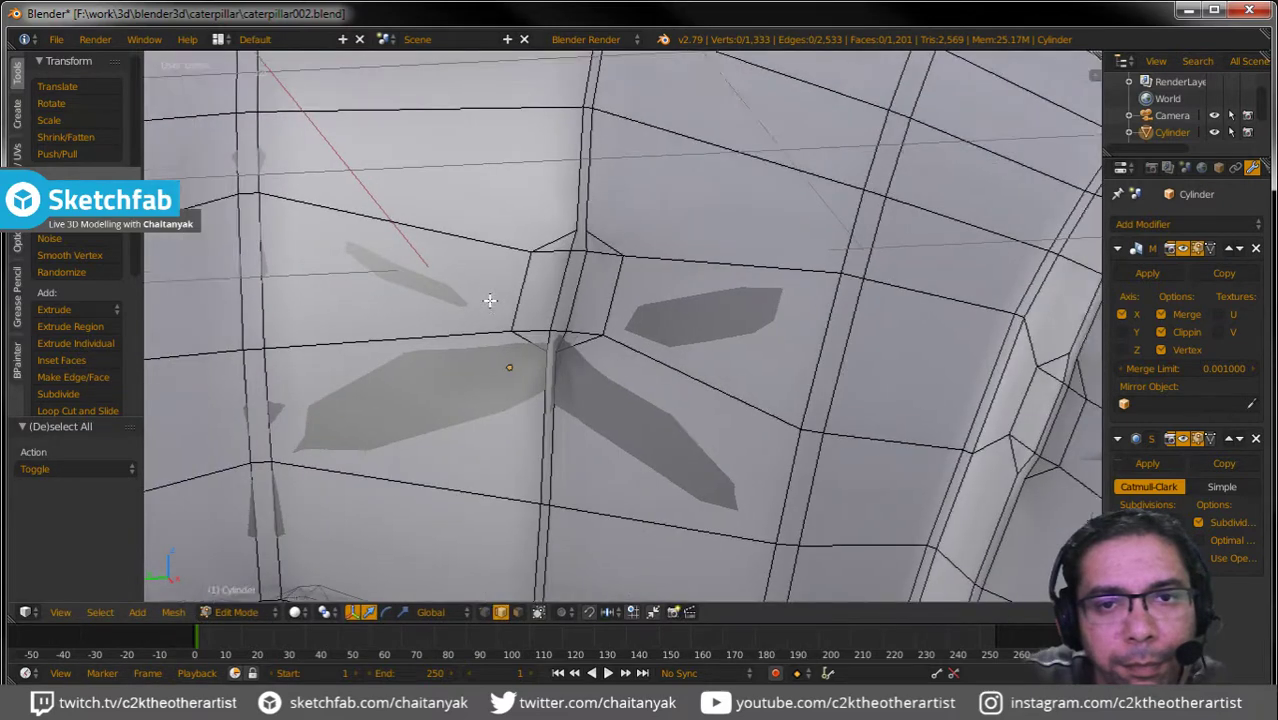
{"action": "mouse_move", "coordinate": [490, 296]}
{"action": "middle_mouse_down"}
{"action": "mouse_move", "coordinate": [407, 325]}
{"action": "mouse_move", "coordinate": [773, 265]}
{"action": "mouse_move", "coordinate": [645, 357]}
{"action": "mouse_move", "coordinate": [684, 311]}
{"action": "middle_mouse_up"}
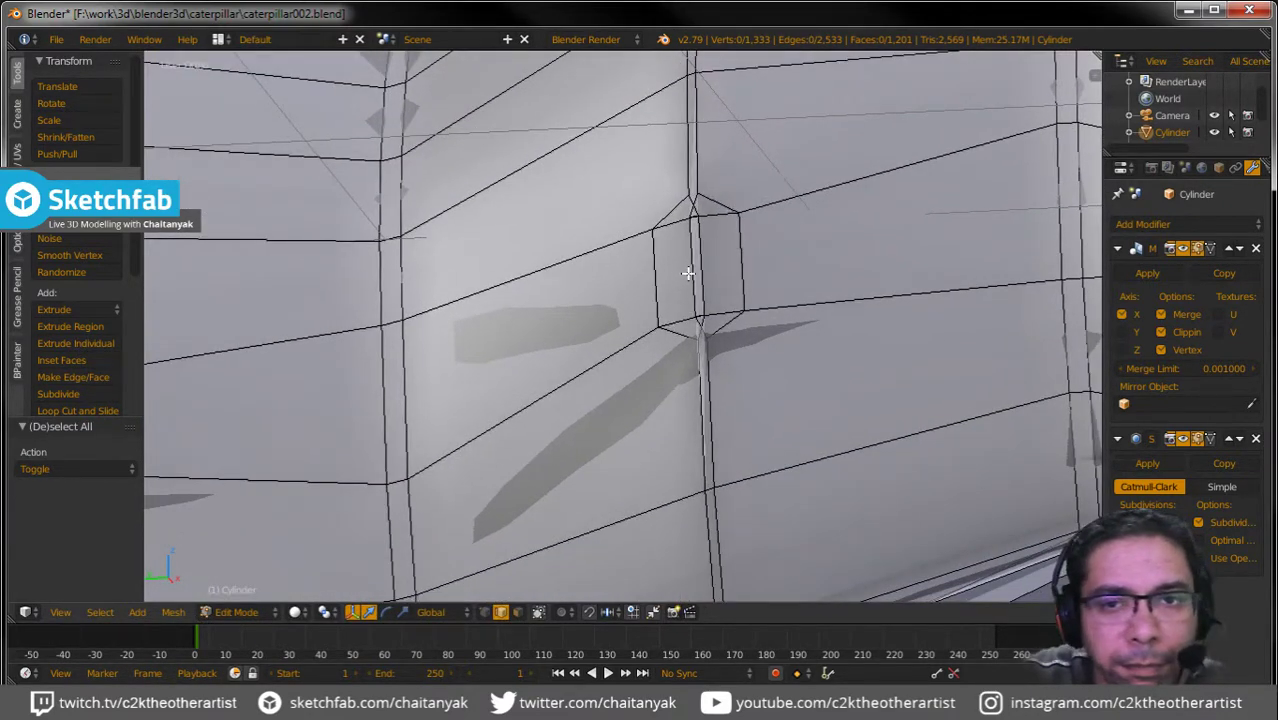
Reposition the next hexagon's centre vertex with two small moves.
{"action": "left_click_drag", "start_coordinate": [702, 264], "coordinate": [699, 267]}
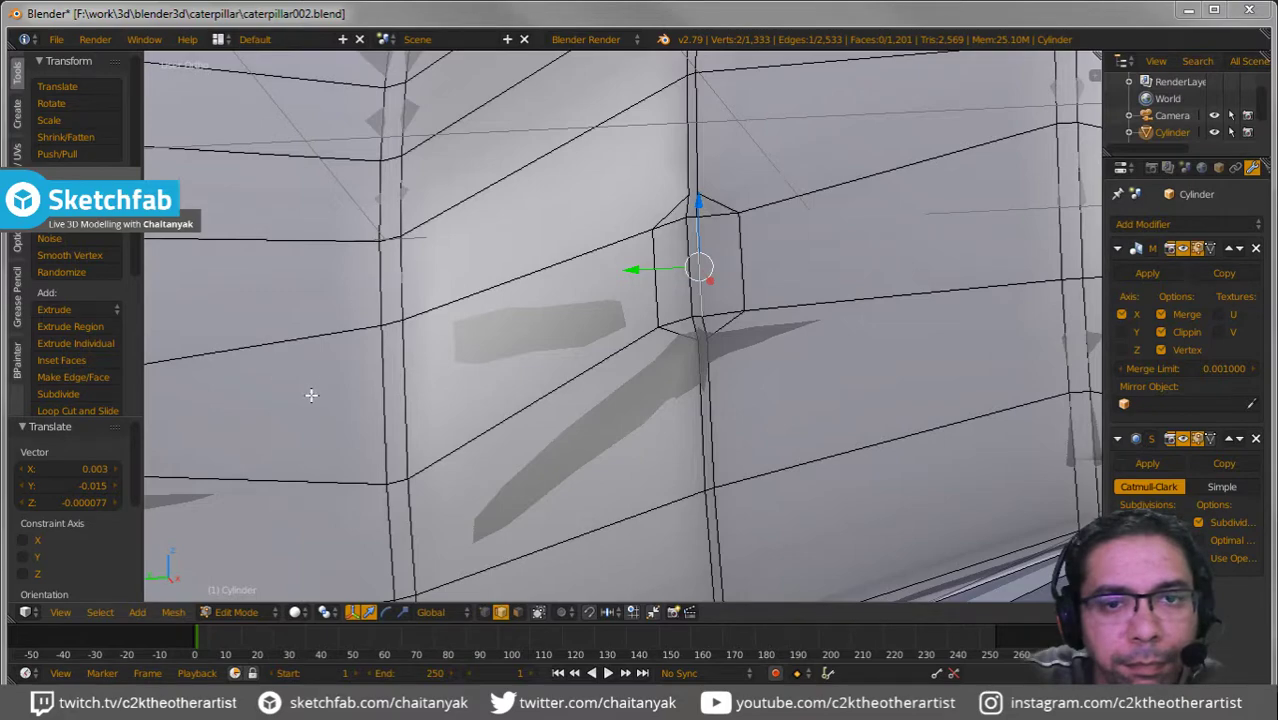
{"action": "middle_click_drag", "start_coordinate": [311, 394], "coordinate": [420, 380]}
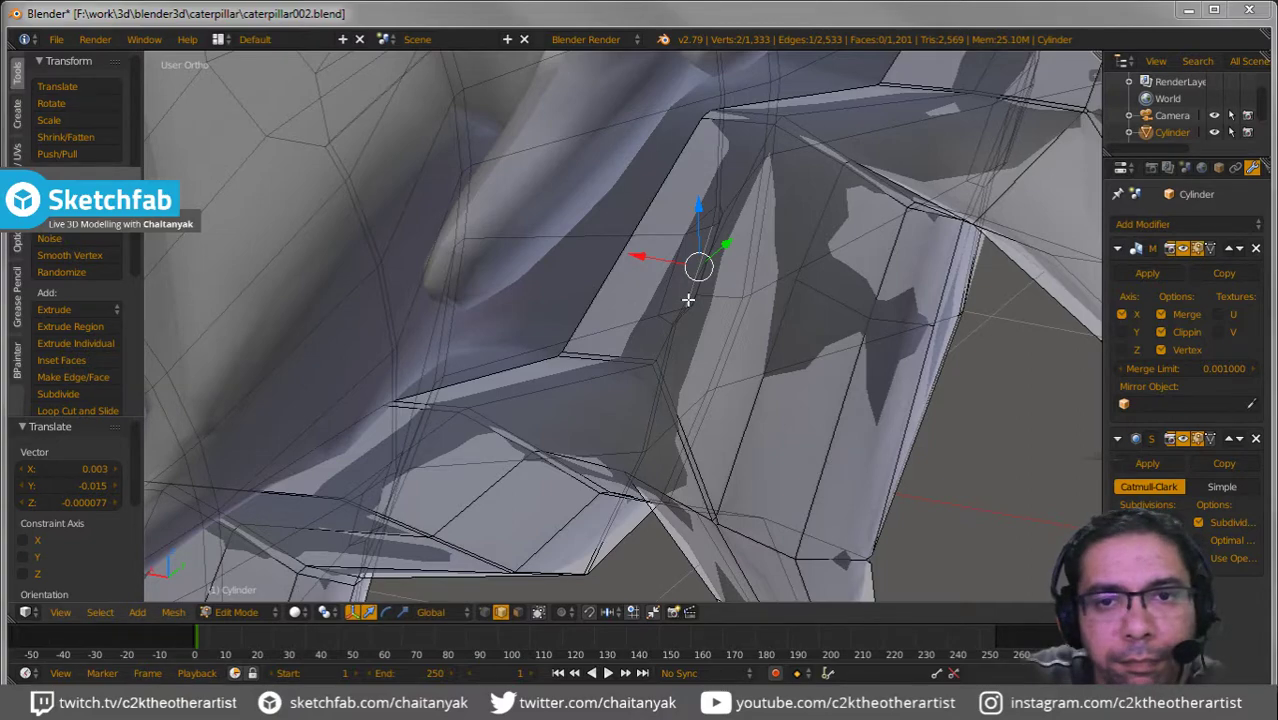
{"action": "mouse_move", "coordinate": [688, 299]}
{"action": "middle_mouse_down"}
{"action": "mouse_move", "coordinate": [658, 322]}
{"action": "mouse_move", "coordinate": [604, 296]}
{"action": "mouse_move", "coordinate": [504, 305]}
{"action": "mouse_move", "coordinate": [434, 337]}
{"action": "mouse_move", "coordinate": [913, 377]}
{"action": "middle_mouse_up"}
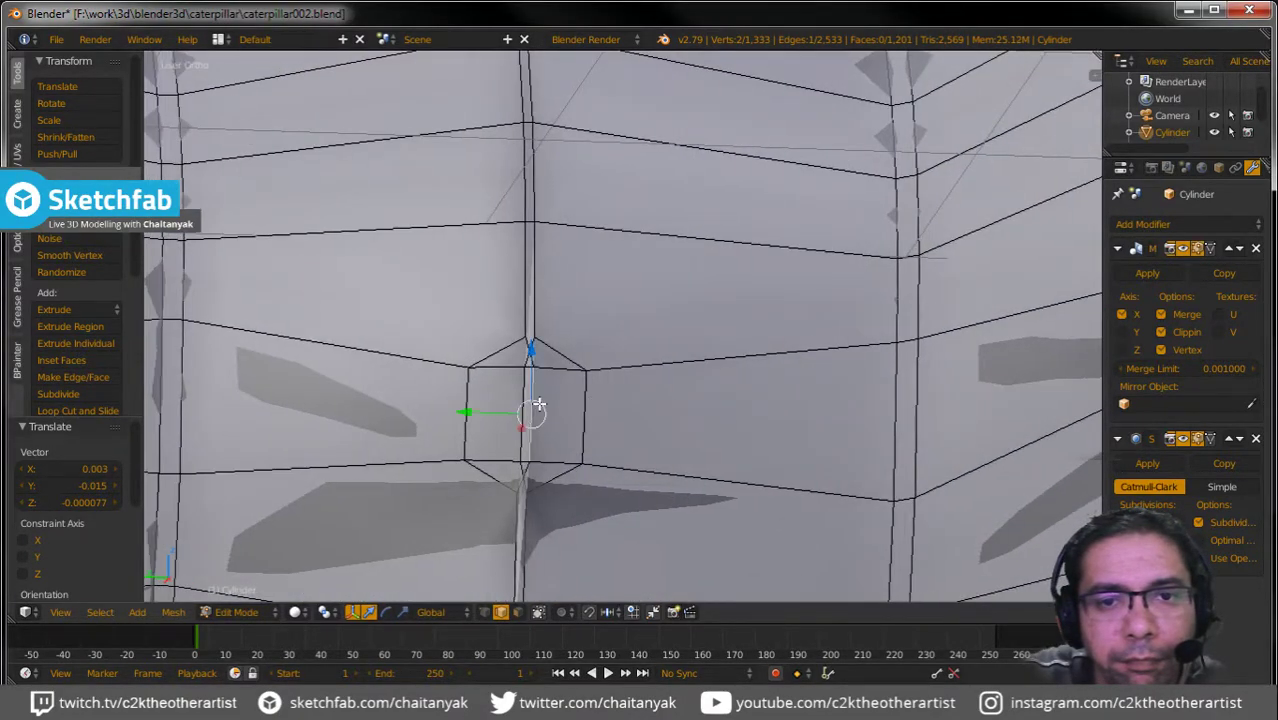
{"action": "key", "text": "g"}
{"action": "left_click", "coordinate": [526, 402]}
{"action": "key", "text": "g"}
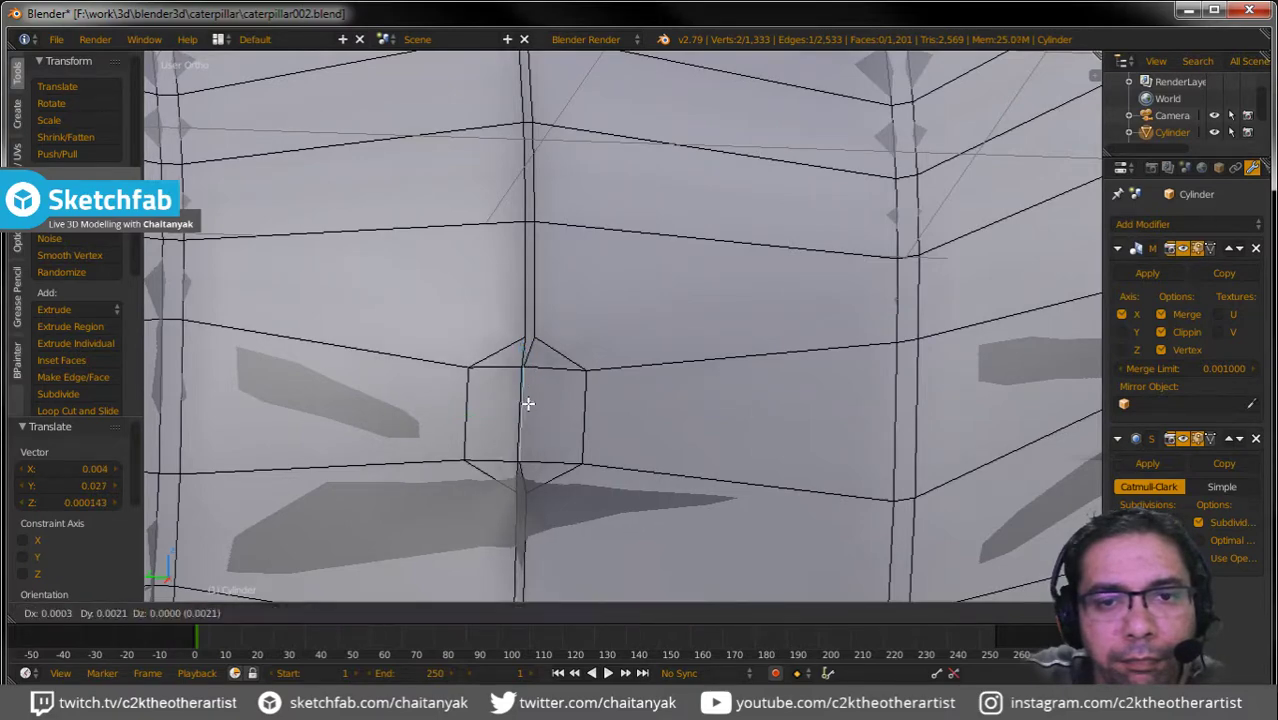
{"action": "left_click", "coordinate": [528, 402]}
{"action": "scroll", "coordinate": [528, 402], "scroll_direction": "down", "scroll_amount": 3}
Shift the left hexagon's centre vertex into place with two small nudges.
{"action": "middle_click_drag", "start_coordinate": [528, 402], "coordinate": [719, 389]}
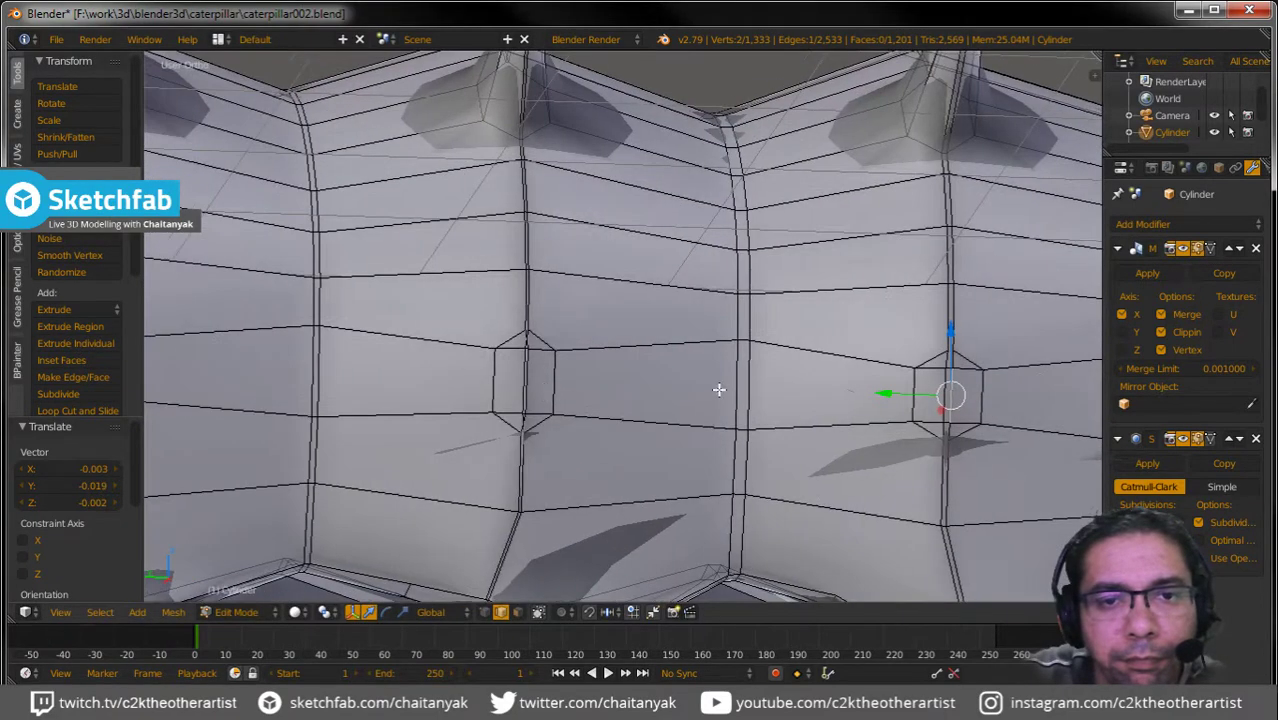
{"action": "scroll", "coordinate": [565, 391], "scroll_direction": "up", "scroll_amount": 5}
{"action": "right_click", "coordinate": [479, 366]}
{"action": "key", "text": "g"}
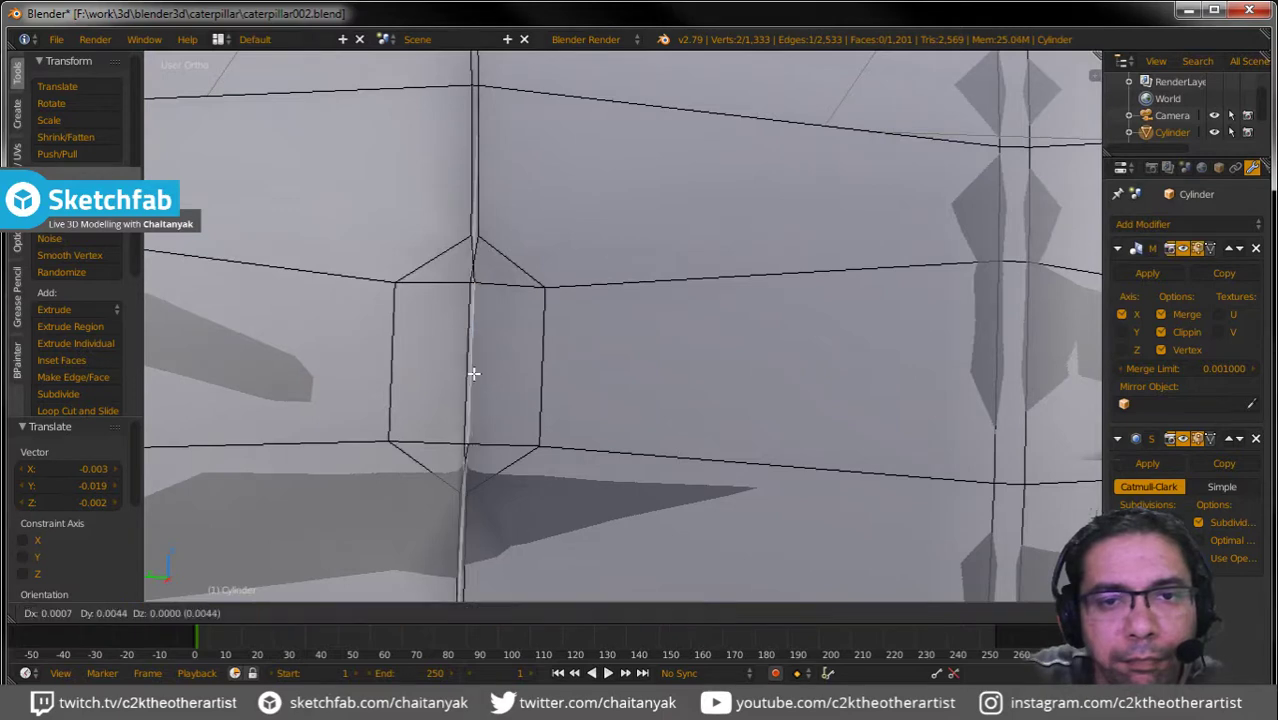
{"action": "left_click", "coordinate": [469, 373]}
{"action": "key", "text": "g"}
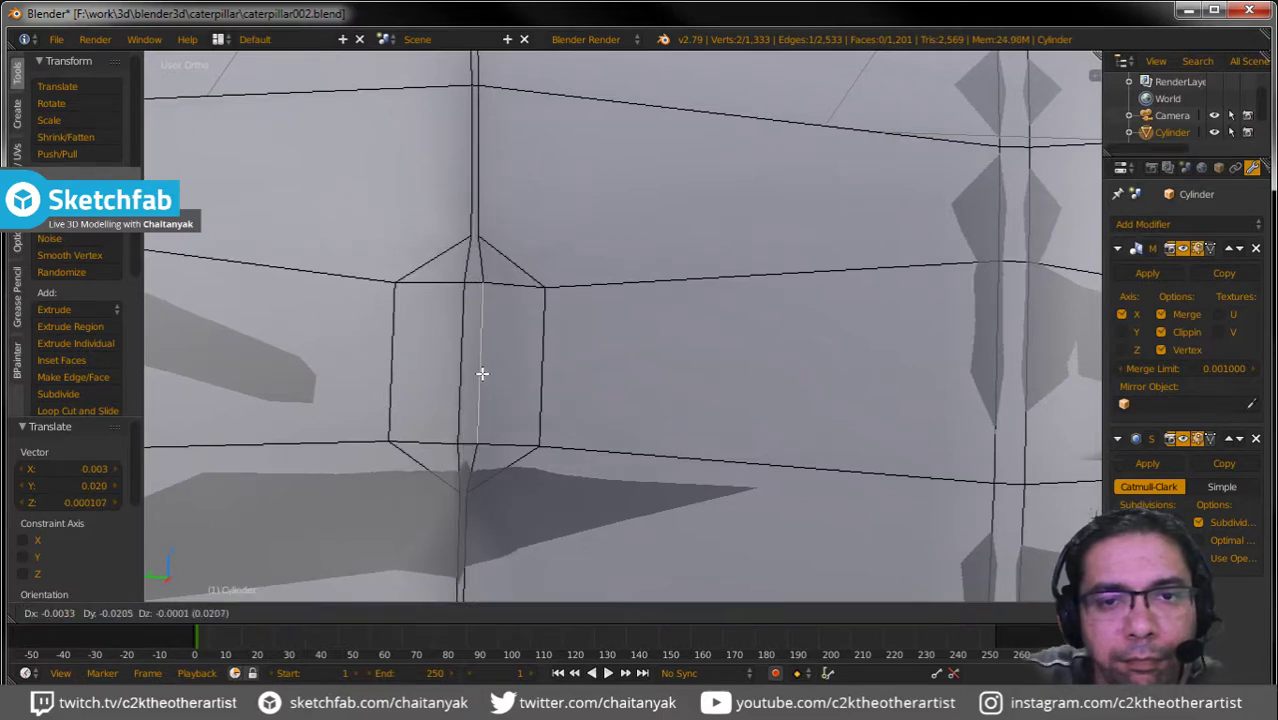
{"action": "left_click", "coordinate": [479, 373]}
{"action": "key", "text": "a"}
Slide another hexagon's vertical centre edge slightly sideways.
{"action": "scroll", "coordinate": [482, 373], "scroll_direction": "down", "scroll_amount": 5}
{"action": "scroll", "coordinate": [479, 305], "scroll_direction": "up", "scroll_amount": 3}
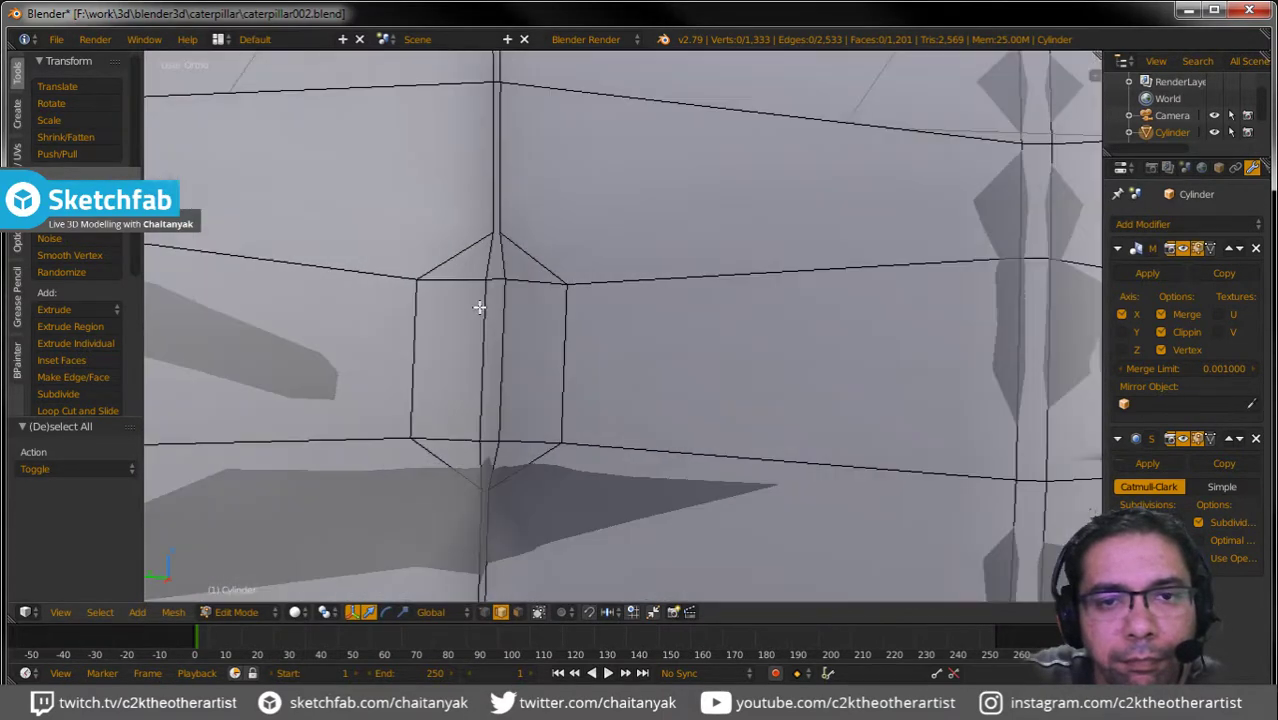
{"action": "scroll", "coordinate": [479, 303], "scroll_direction": "up", "scroll_amount": 4}
{"action": "scroll", "coordinate": [479, 303], "scroll_direction": "down", "scroll_amount": 4}
{"action": "mouse_move", "coordinate": [479, 305]}
{"action": "middle_mouse_down"}
{"action": "mouse_move", "coordinate": [456, 380]}
{"action": "mouse_move", "coordinate": [864, 343]}
{"action": "mouse_move", "coordinate": [738, 388]}
{"action": "mouse_move", "coordinate": [547, 323]}
{"action": "middle_mouse_up"}
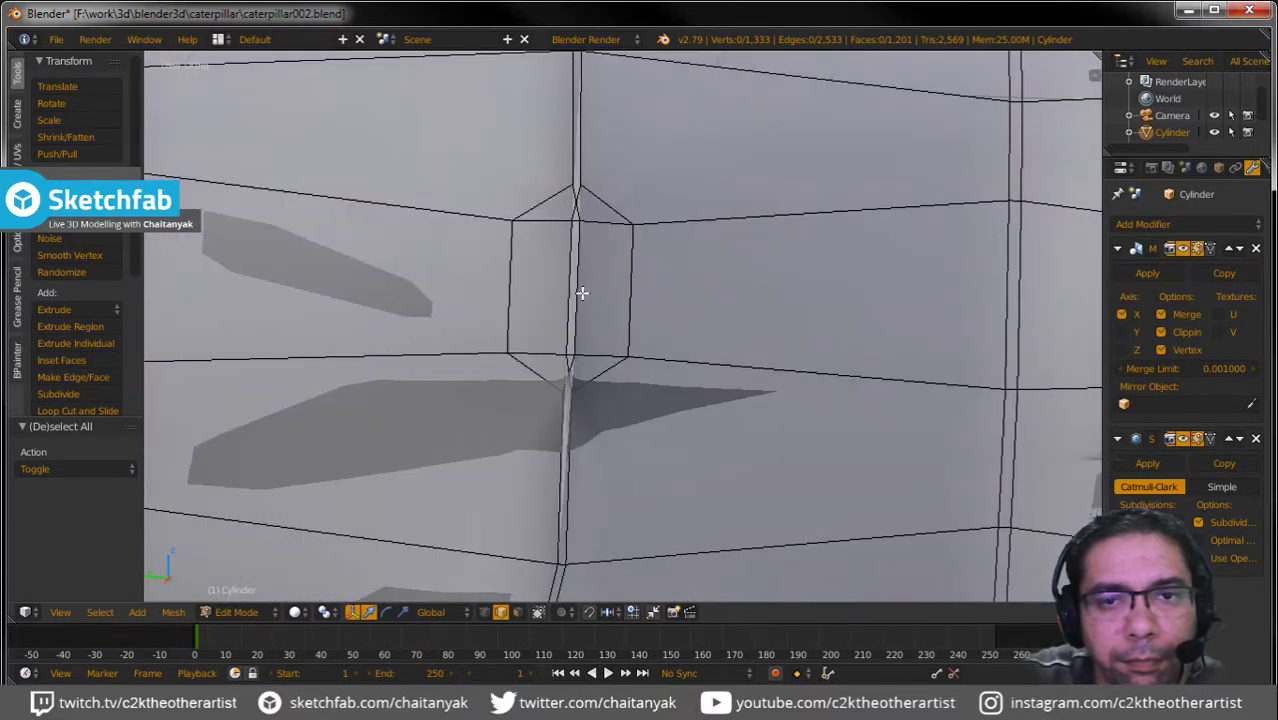
{"action": "right_click", "coordinate": [582, 293]}
{"action": "key", "text": "g"}
{"action": "left_click", "coordinate": [570, 290]}
{"action": "key", "text": "g"}
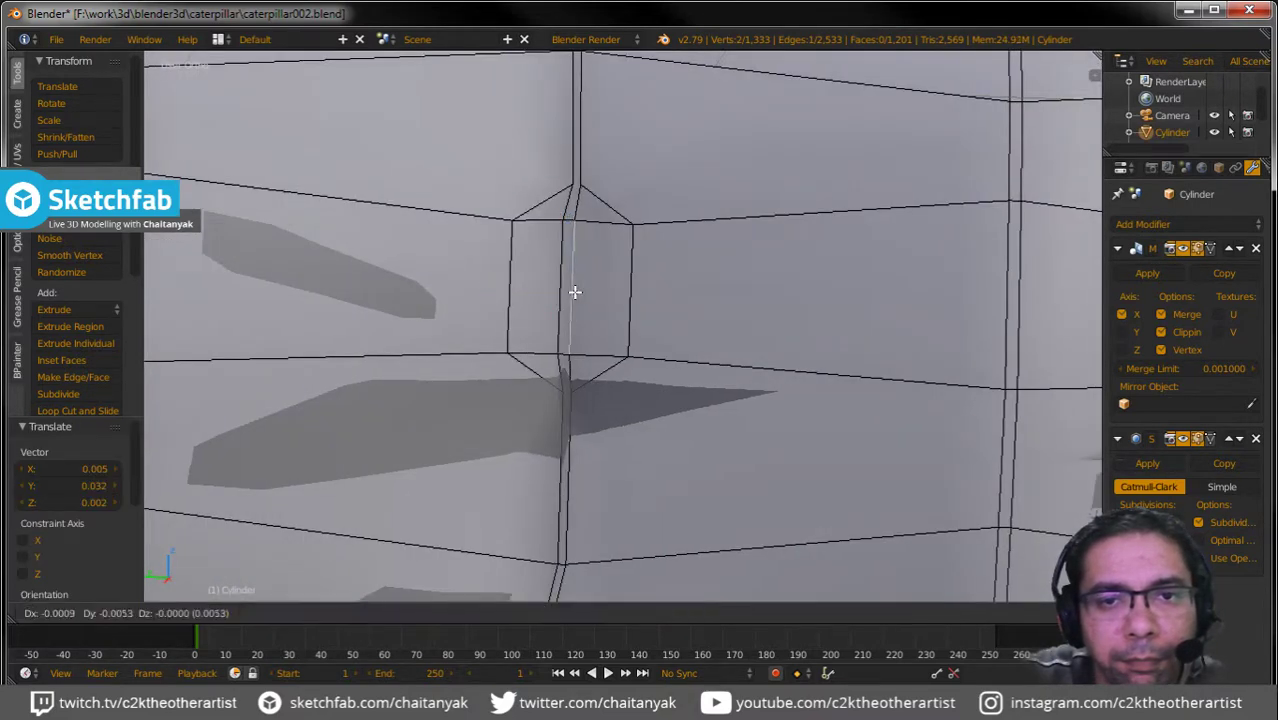
{"action": "left_click", "coordinate": [575, 292]}
{"action": "scroll", "coordinate": [575, 292], "scroll_direction": "down", "scroll_amount": 3}
Adjust the left hexagon's centre edge with two small moves.
{"action": "mouse_move", "coordinate": [442, 323]}
{"action": "middle_mouse_down"}
{"action": "mouse_move", "coordinate": [788, 334]}
{"action": "mouse_move", "coordinate": [500, 285]}
{"action": "middle_mouse_up"}
{"action": "scroll", "coordinate": [500, 285], "scroll_direction": "up", "scroll_amount": 4}
{"action": "right_click", "coordinate": [492, 287]}
{"action": "key", "text": "g"}
{"action": "left_click", "coordinate": [492, 287]}
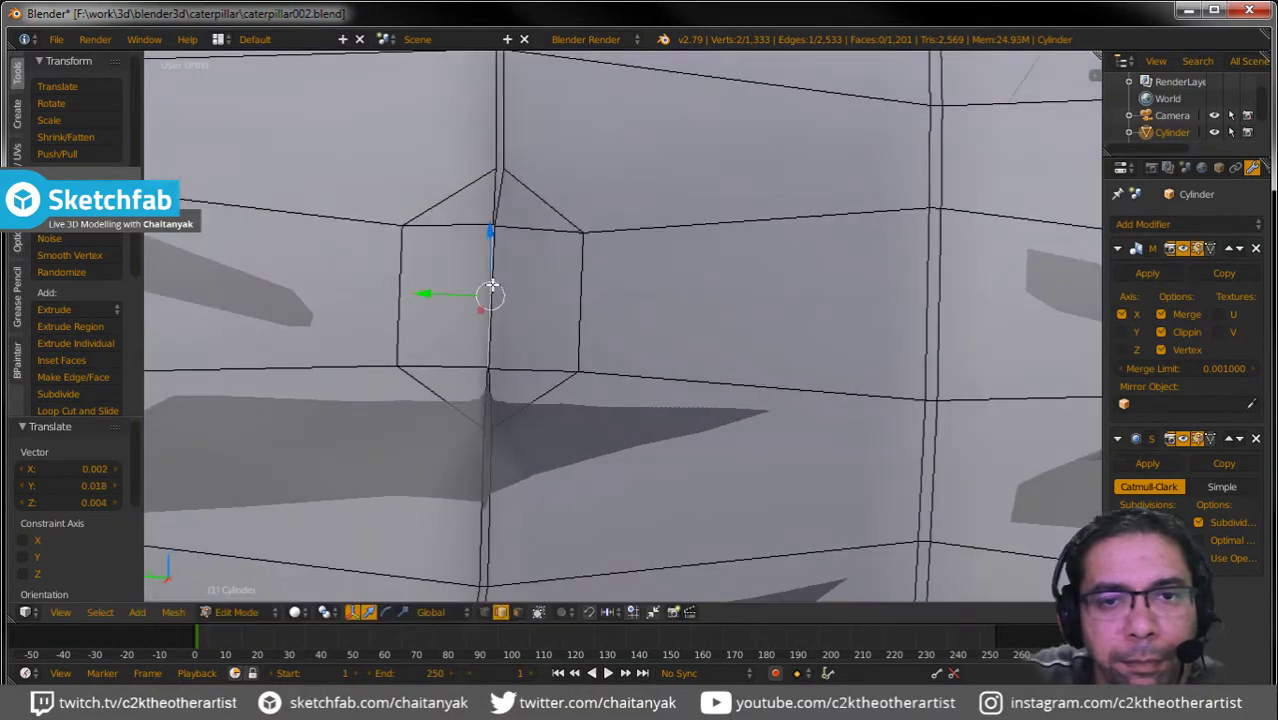
{"action": "key", "text": "g"}
{"action": "left_click", "coordinate": [495, 287]}
{"action": "scroll", "coordinate": [500, 286], "scroll_direction": "down", "scroll_amount": 3}
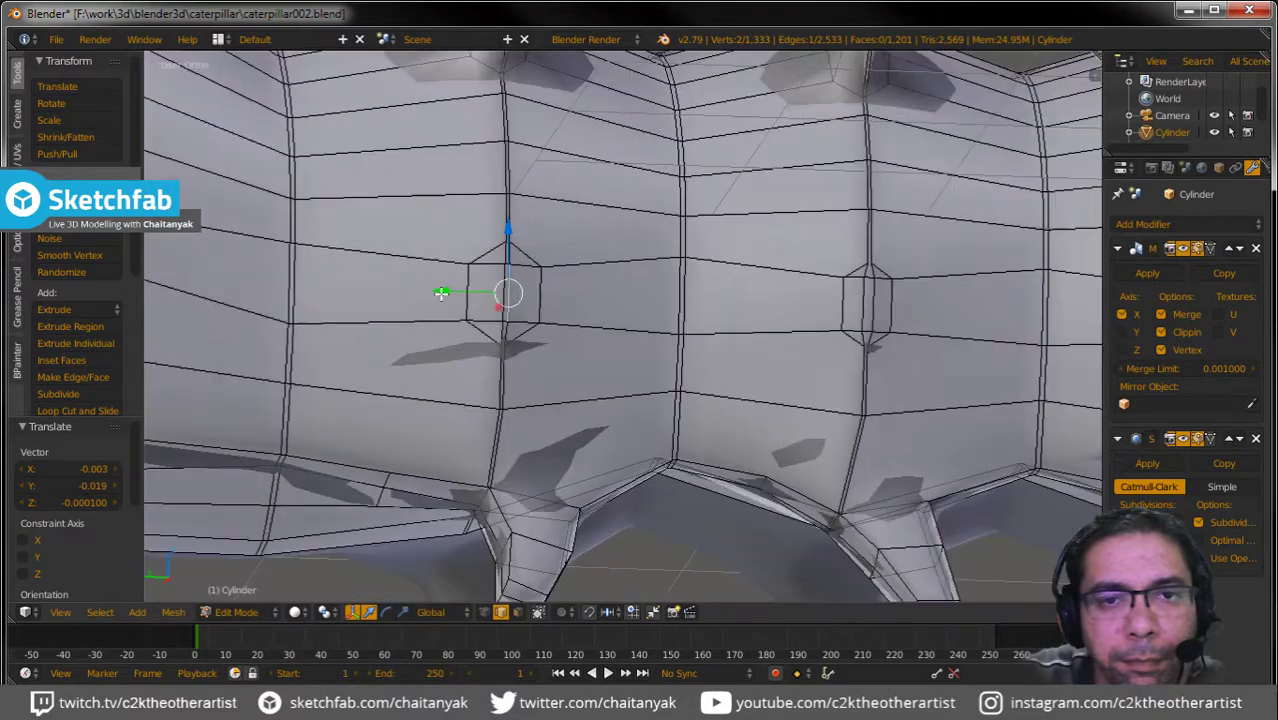
Move the centre edge of one more hexagon into position.
{"action": "mouse_move", "coordinate": [500, 286]}
{"action": "middle_mouse_down"}
{"action": "mouse_move", "coordinate": [747, 314]}
{"action": "mouse_move", "coordinate": [644, 280]}
{"action": "middle_mouse_up"}
{"action": "scroll", "coordinate": [576, 245], "scroll_direction": "up", "scroll_amount": 4}
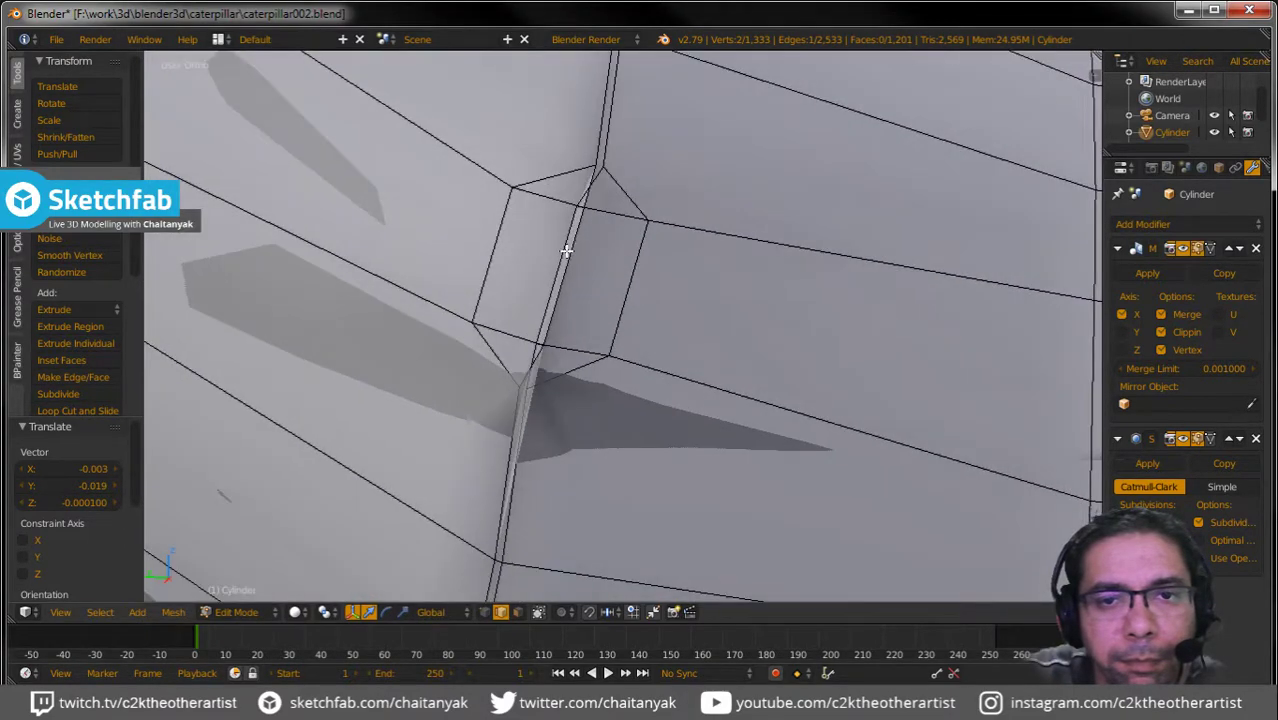
{"action": "right_click", "coordinate": [570, 252]}
{"action": "key", "text": "g"}
{"action": "left_click", "coordinate": [579, 256]}
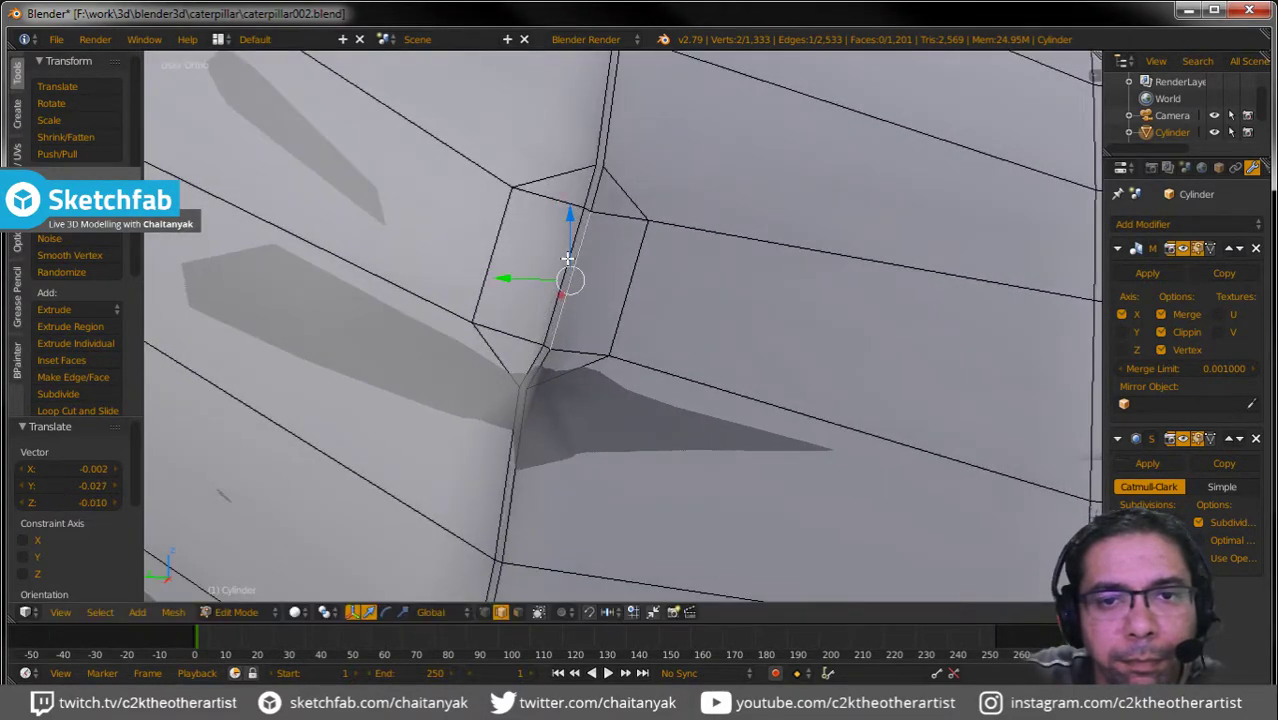
{"action": "scroll", "coordinate": [570, 265], "scroll_direction": "down", "scroll_amount": 3}
{"action": "scroll", "coordinate": [565, 265], "scroll_direction": "down", "scroll_amount": 2}
Nudge the short edge beside the spike base so it sits against the body.
{"action": "mouse_move", "coordinate": [562, 265]}
{"action": "middle_mouse_down"}
{"action": "mouse_move", "coordinate": [649, 307]}
{"action": "mouse_move", "coordinate": [594, 314]}
{"action": "middle_mouse_up"}
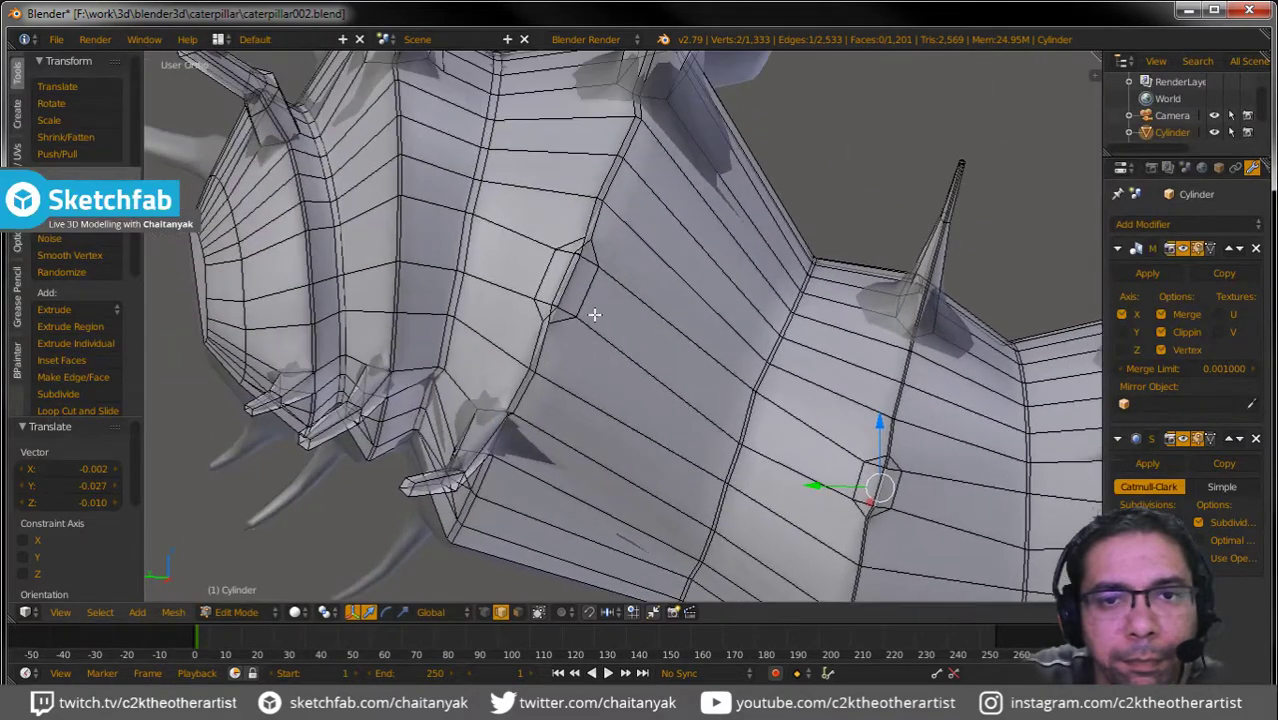
{"action": "scroll", "coordinate": [547, 268], "scroll_direction": "up", "scroll_amount": 5}
{"action": "right_click", "coordinate": [580, 290]}
{"action": "key", "text": "g"}
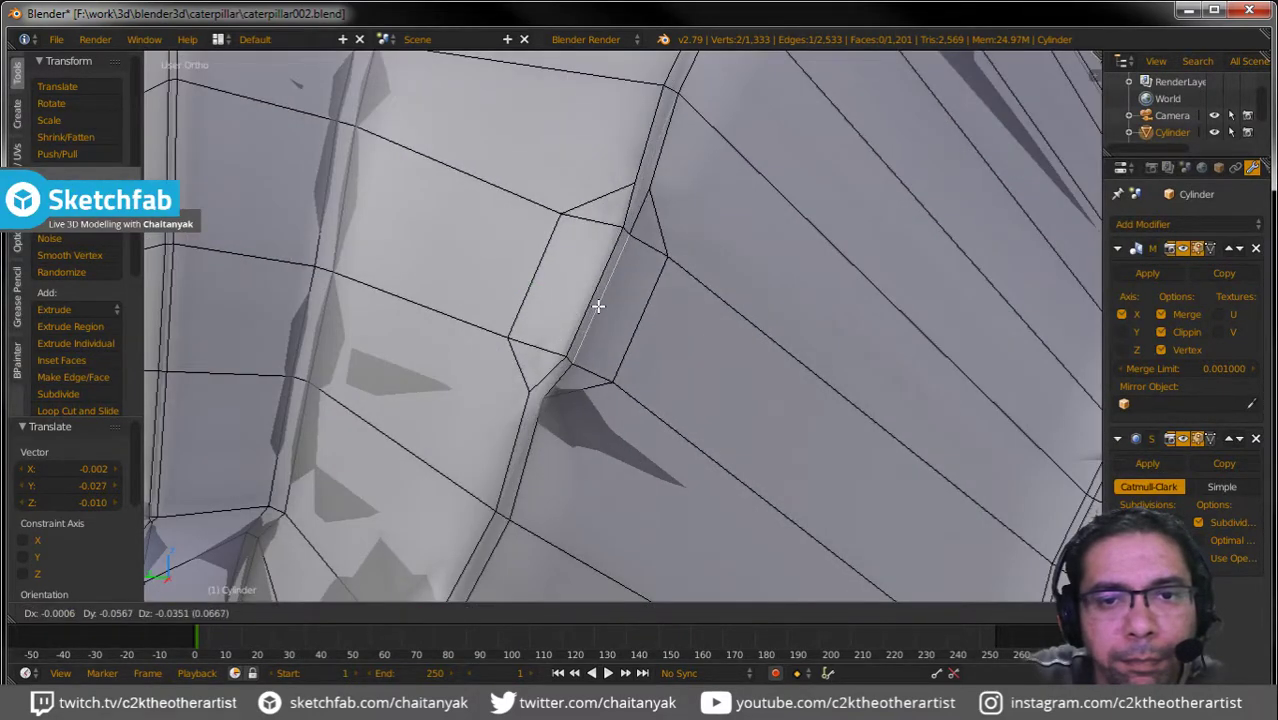
{"action": "left_click", "coordinate": [585, 299]}
{"action": "key", "text": "g"}
{"action": "left_click", "coordinate": [578, 290]}
{"action": "scroll", "coordinate": [576, 293], "scroll_direction": "down", "scroll_amount": 3}
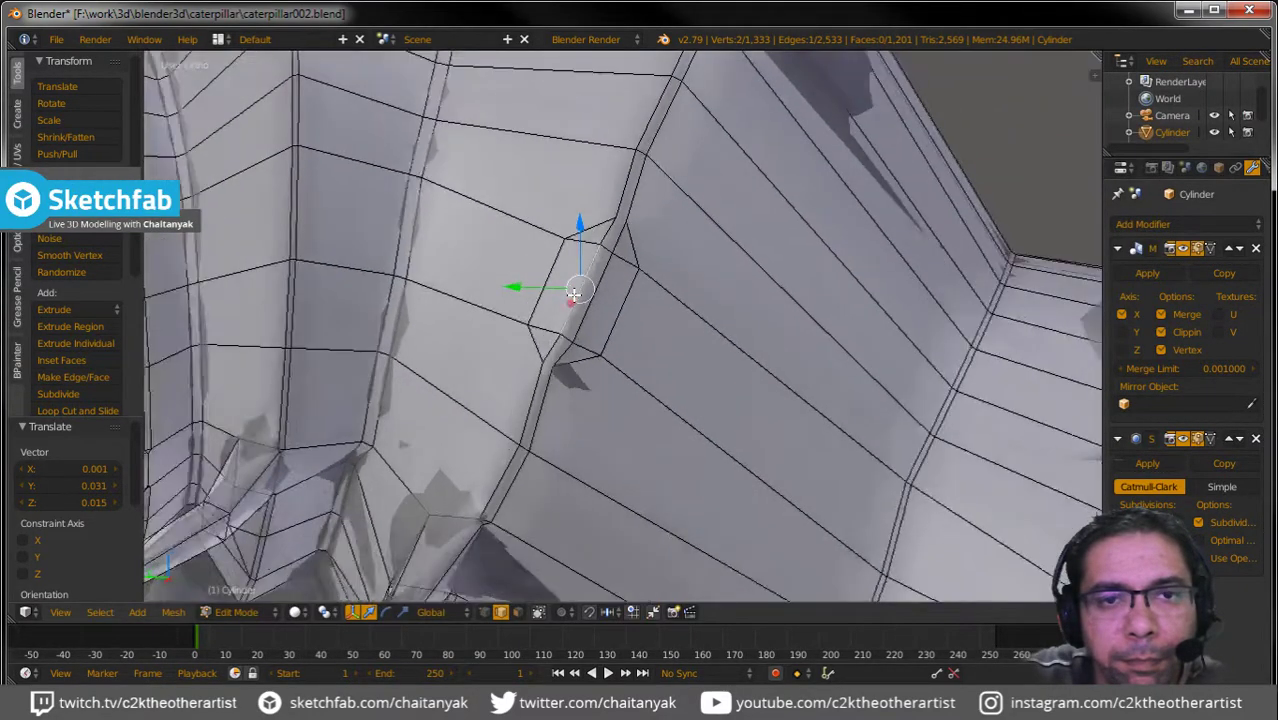
{"action": "scroll", "coordinate": [575, 295], "scroll_direction": "down", "scroll_amount": 2}
{"action": "scroll", "coordinate": [575, 295], "scroll_direction": "up", "scroll_amount": 5}
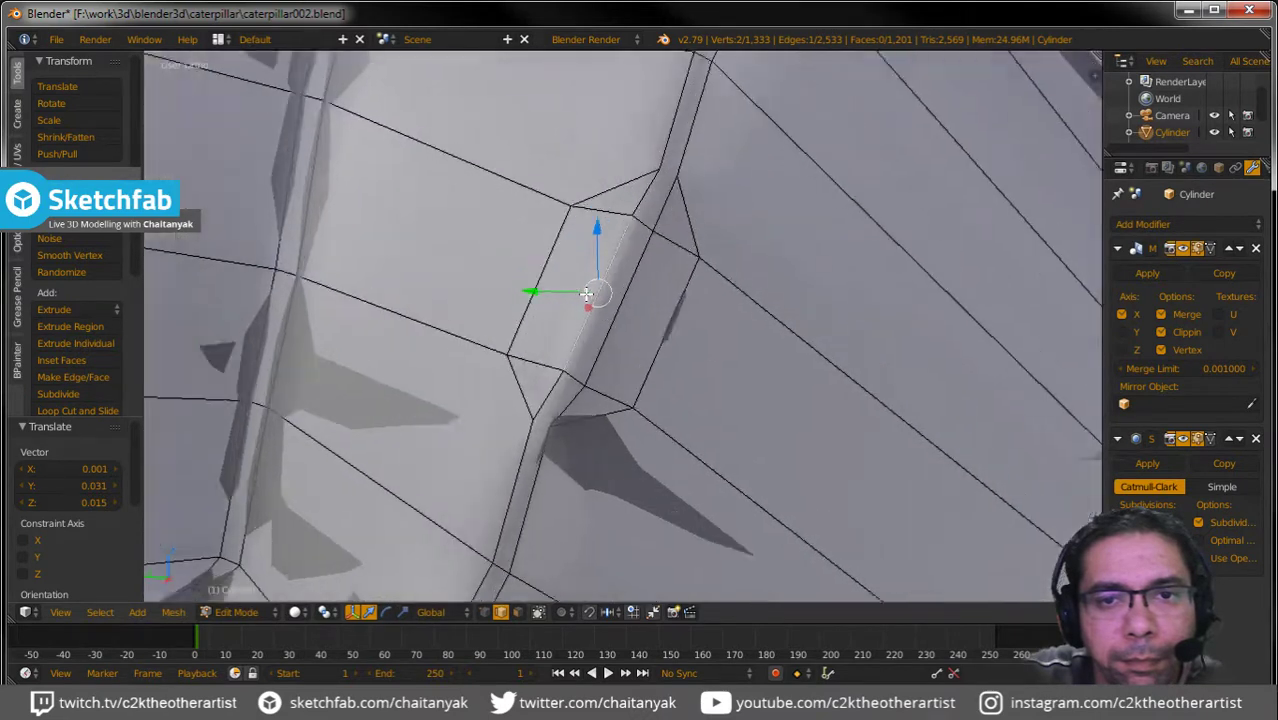
In vertex select mode, join two spike-base hexagon vertices to nearby body vertices with new edges.
{"action": "left_click", "coordinate": [484, 612]}
{"action": "right_click", "coordinate": [552, 426], "text": "shift"}
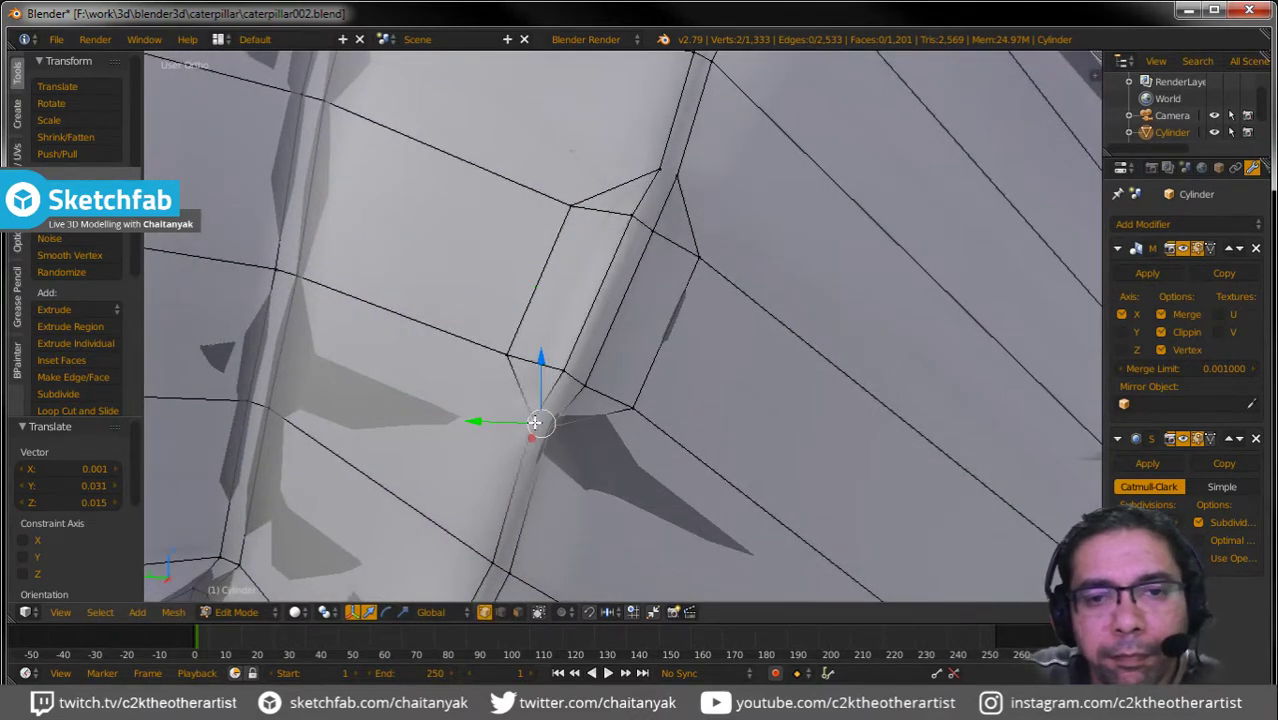
{"action": "key", "text": "j"}
{"action": "right_click", "coordinate": [676, 170], "text": "shift"}
{"action": "key", "text": "j"}
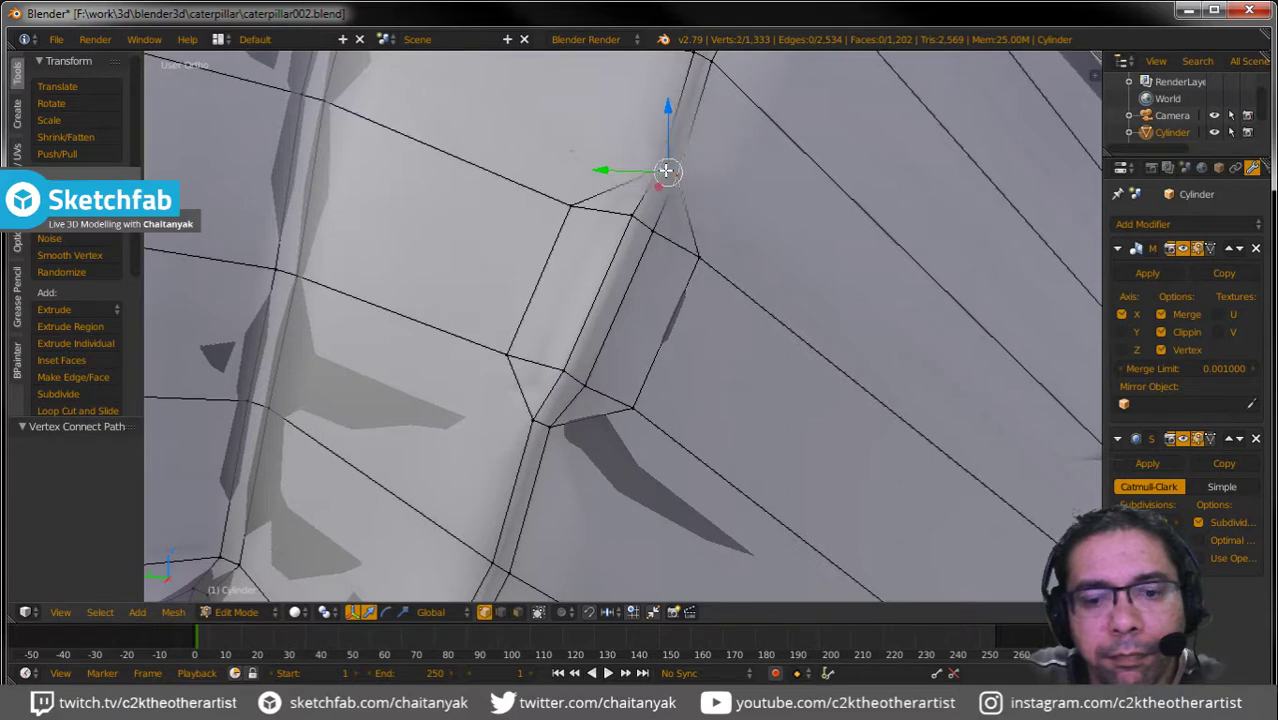
Cut an edge between two vertices on the lower spike base, then undo that wrong cut.
{"action": "middle_click_drag", "start_coordinate": [681, 172], "coordinate": [739, 295]}
{"action": "scroll", "coordinate": [739, 295], "scroll_direction": "down", "scroll_amount": 3}
{"action": "middle_click_drag", "start_coordinate": [811, 369], "coordinate": [422, 208]}
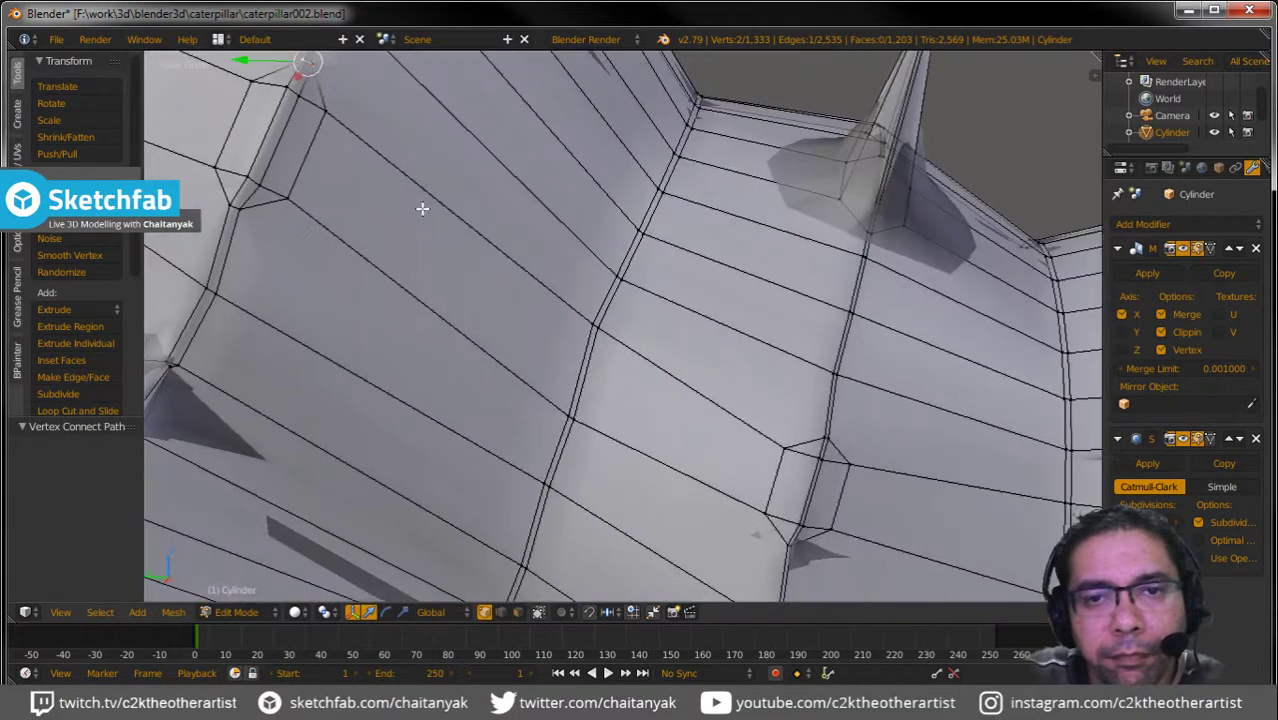
{"action": "right_click", "coordinate": [824, 437]}
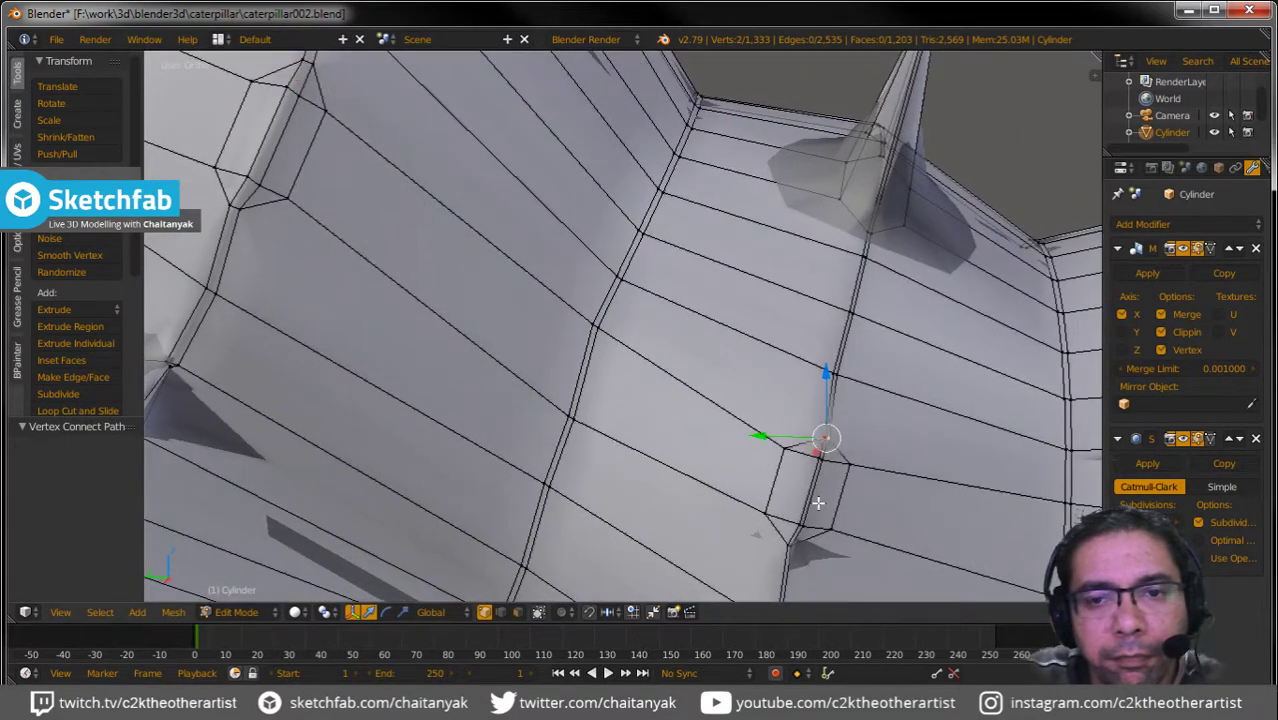
{"action": "right_click", "coordinate": [790, 548], "text": "shift"}
{"action": "scroll", "coordinate": [847, 507], "scroll_direction": "up", "scroll_amount": 4}
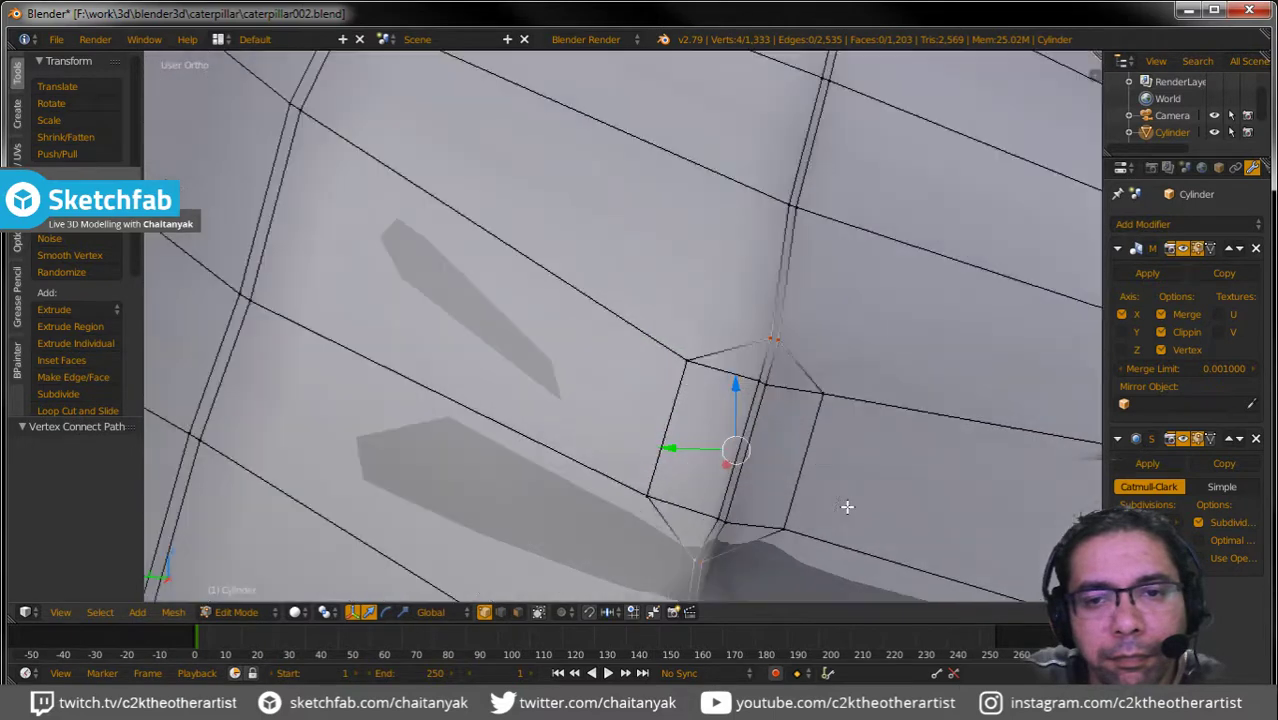
{"action": "key", "text": "j"}
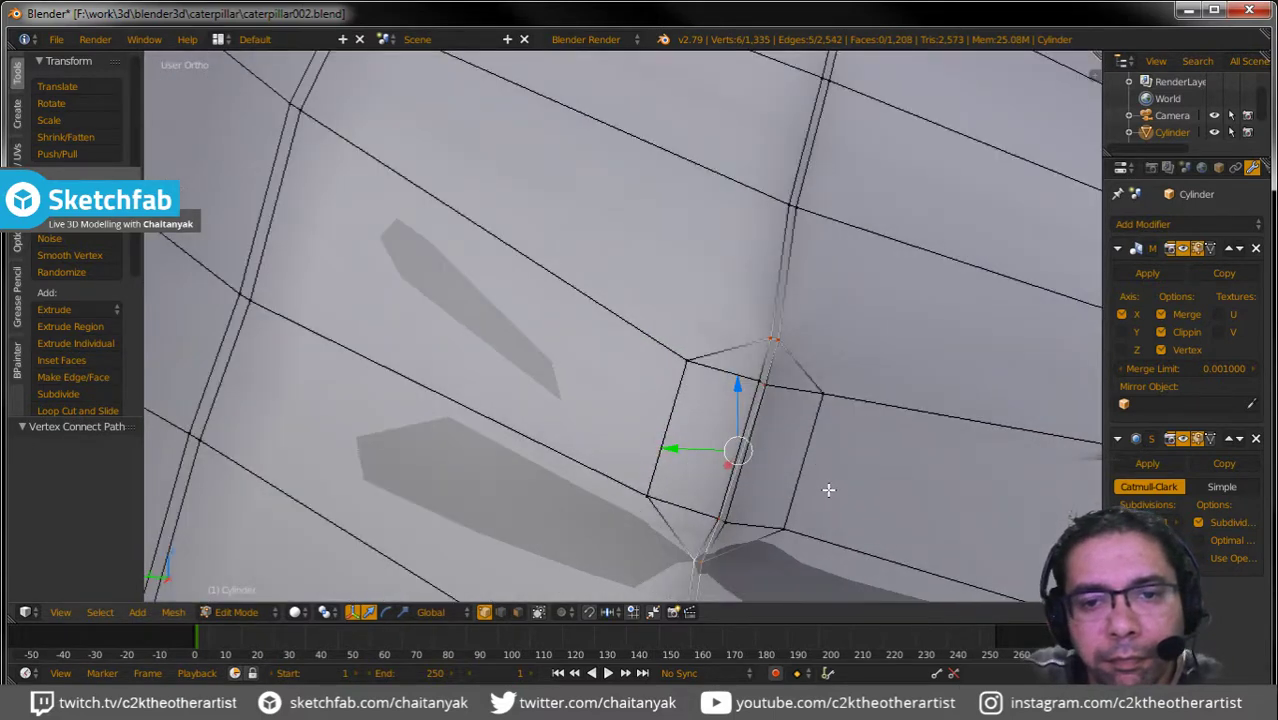
{"action": "key", "text": "a"}
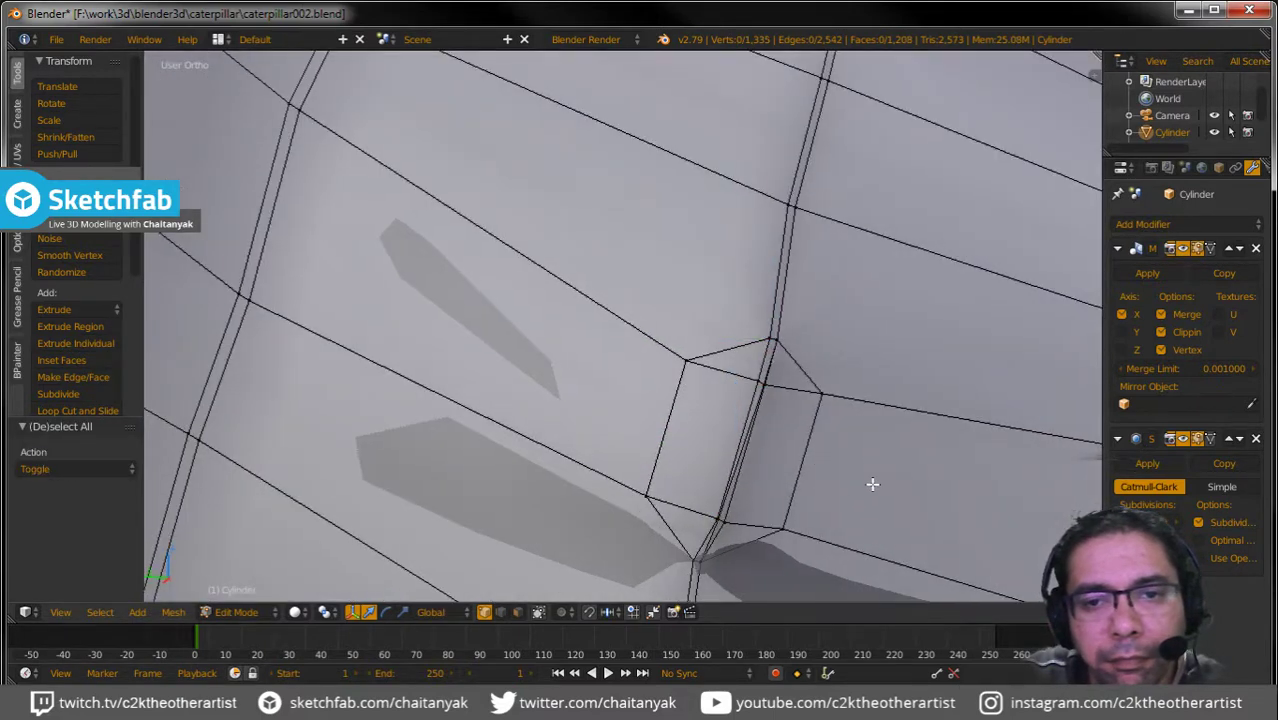
{"action": "middle_click_drag", "start_coordinate": [872, 480], "coordinate": [803, 447], "text": "shift"}
{"action": "key", "text": "ctrl+z"}
{"action": "key", "text": "ctrl+z"}
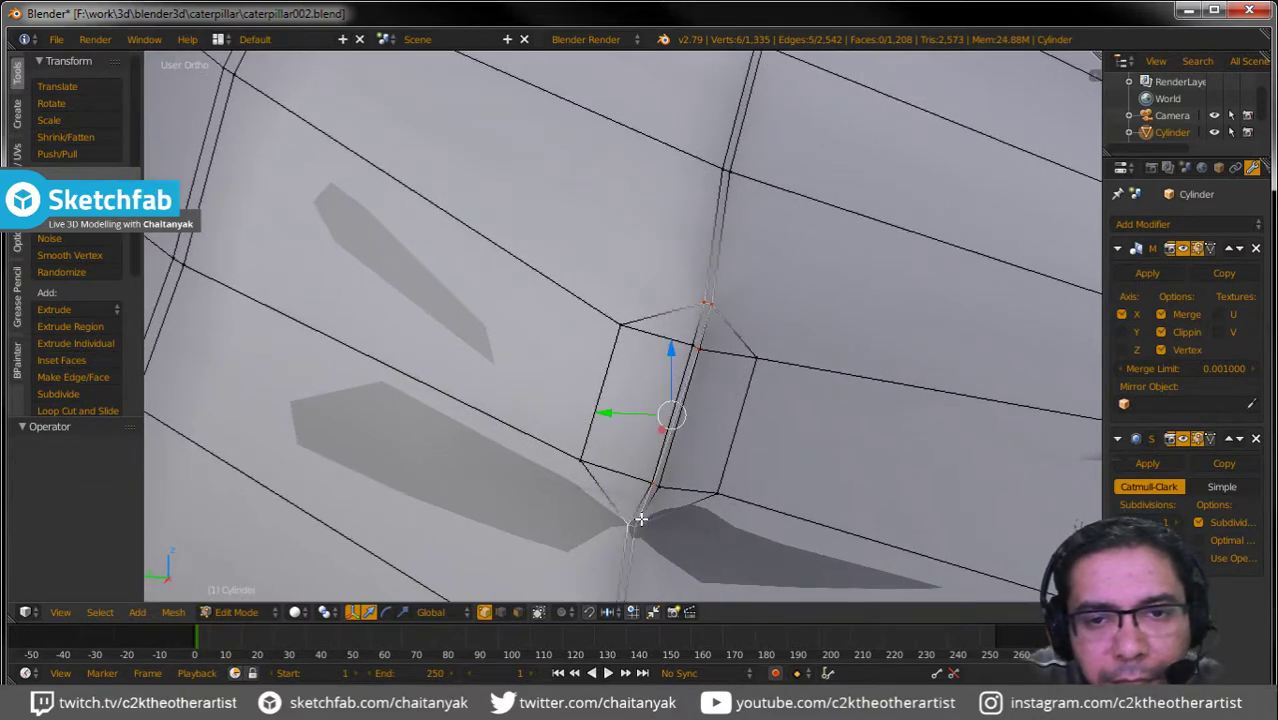
Connect the hexagon's bottom vertex and the vertex above to the hexagon, then preview in Object Mode.
{"action": "left_click", "coordinate": [636, 528]}
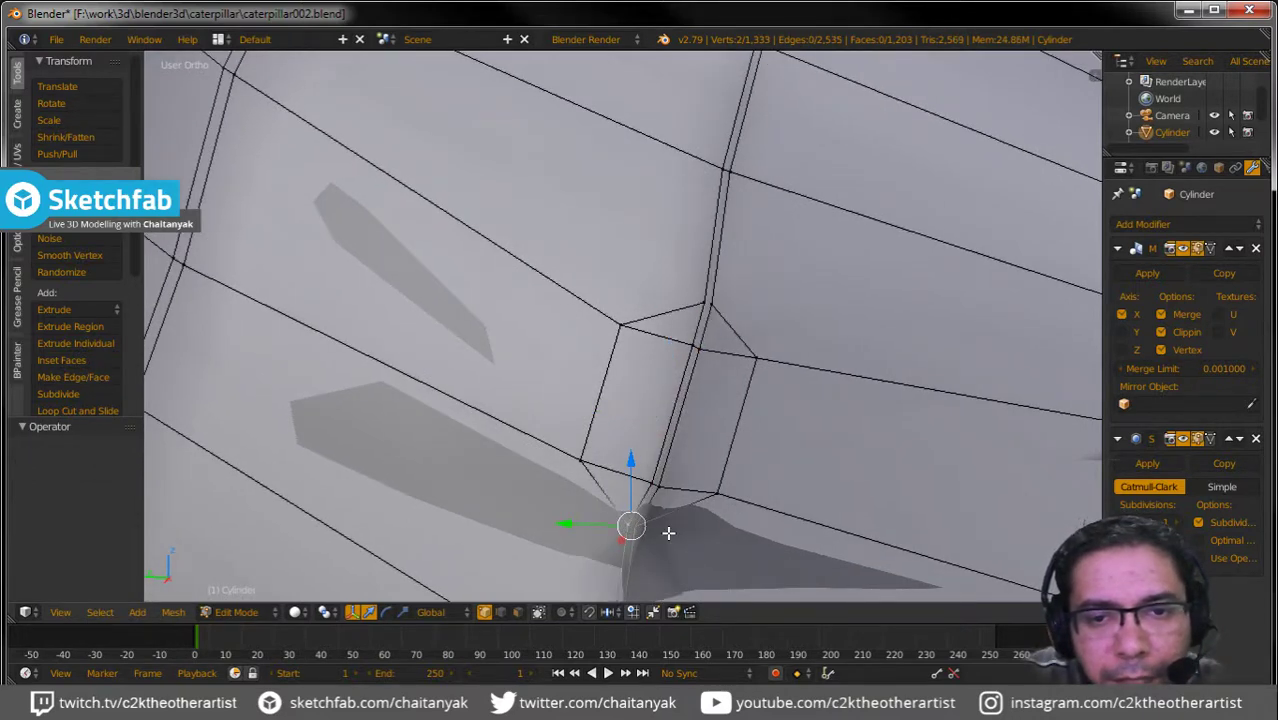
{"action": "key", "text": "j"}
{"action": "left_click", "coordinate": [709, 303], "text": "shift"}
{"action": "key", "text": "j"}
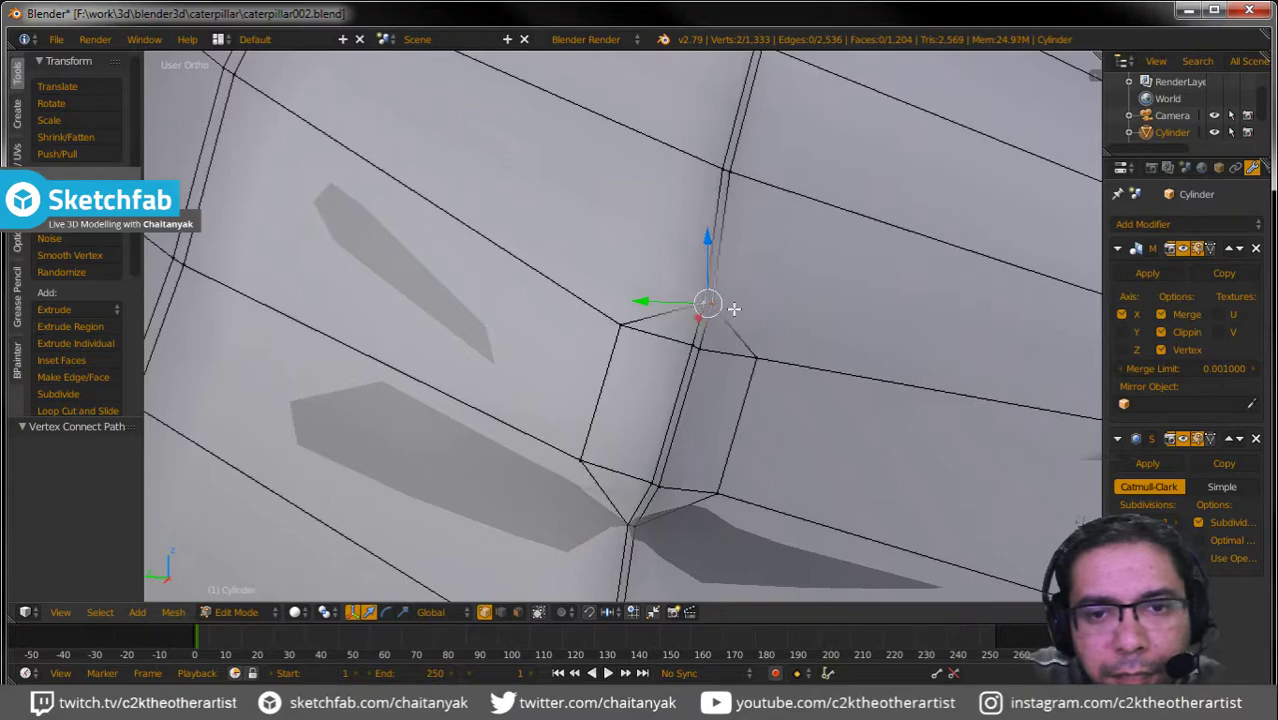
{"action": "scroll", "coordinate": [759, 317], "scroll_direction": "down", "scroll_amount": 3}
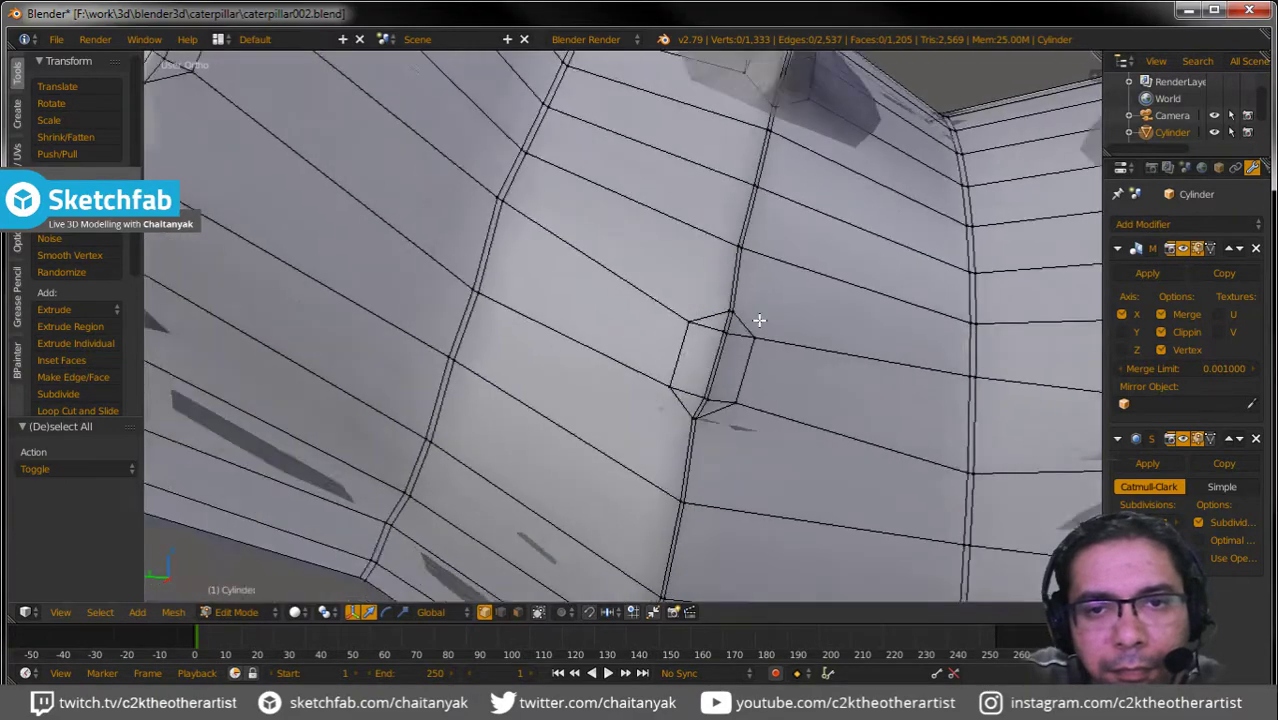
{"action": "key", "text": "Tab"}
Back in Edit Mode, join the hexagon's top and bottom vertices, splitting the face below.
{"action": "scroll", "coordinate": [576, 416], "scroll_direction": "down", "scroll_amount": 2}
{"action": "scroll", "coordinate": [650, 399], "scroll_direction": "down", "scroll_amount": 2}
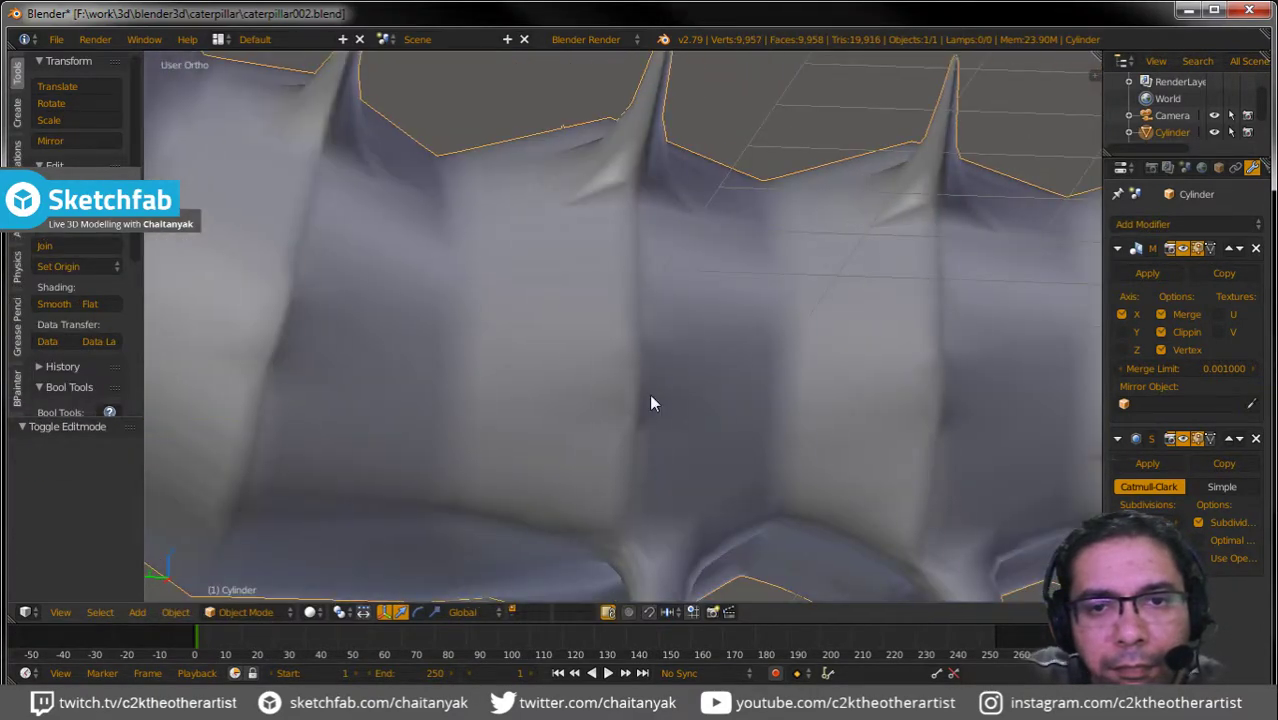
{"action": "key", "text": "Tab"}
{"action": "scroll", "coordinate": [667, 390], "scroll_direction": "up", "scroll_amount": 5}
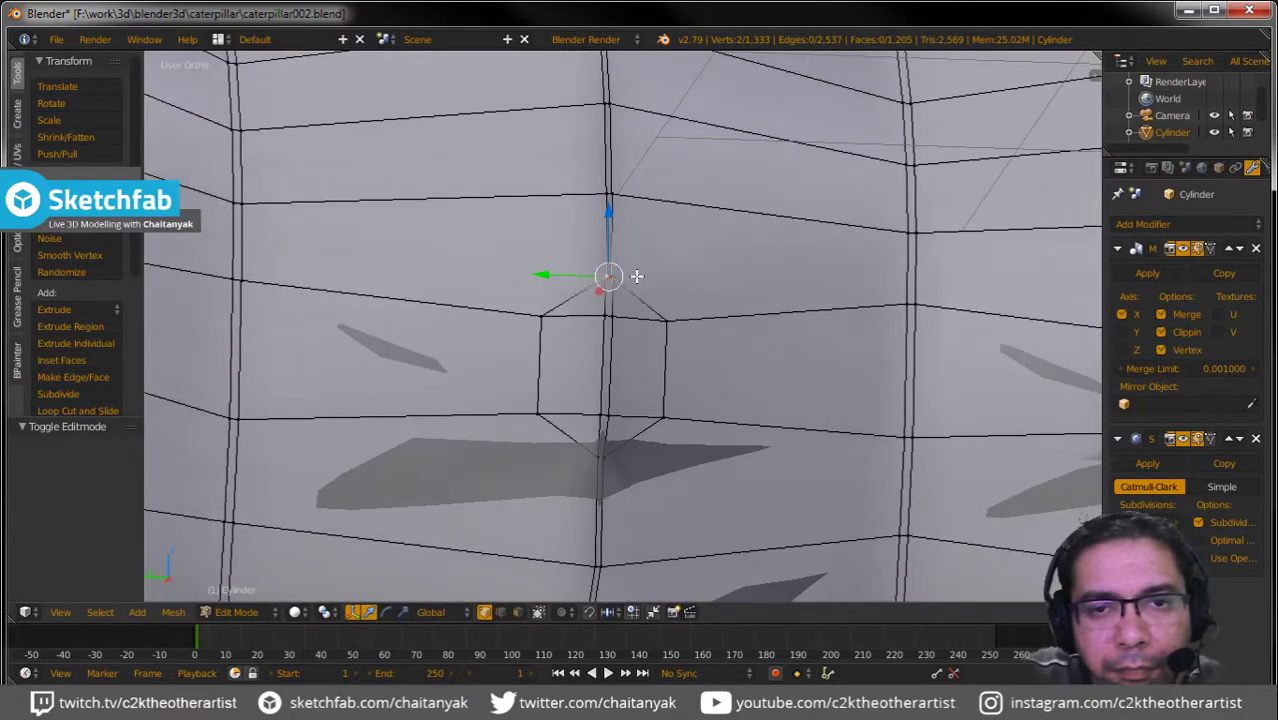
{"action": "right_click", "coordinate": [637, 276]}
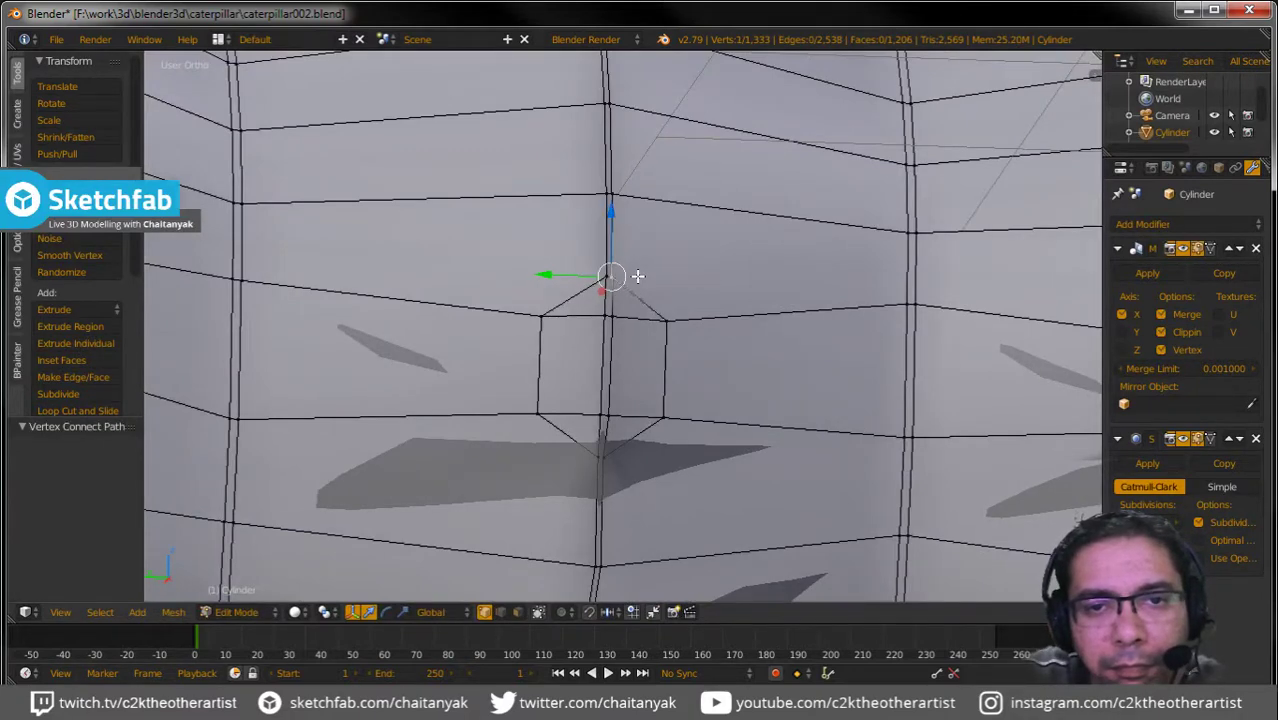
{"action": "right_click", "coordinate": [594, 454]}
{"action": "key", "text": "j"}
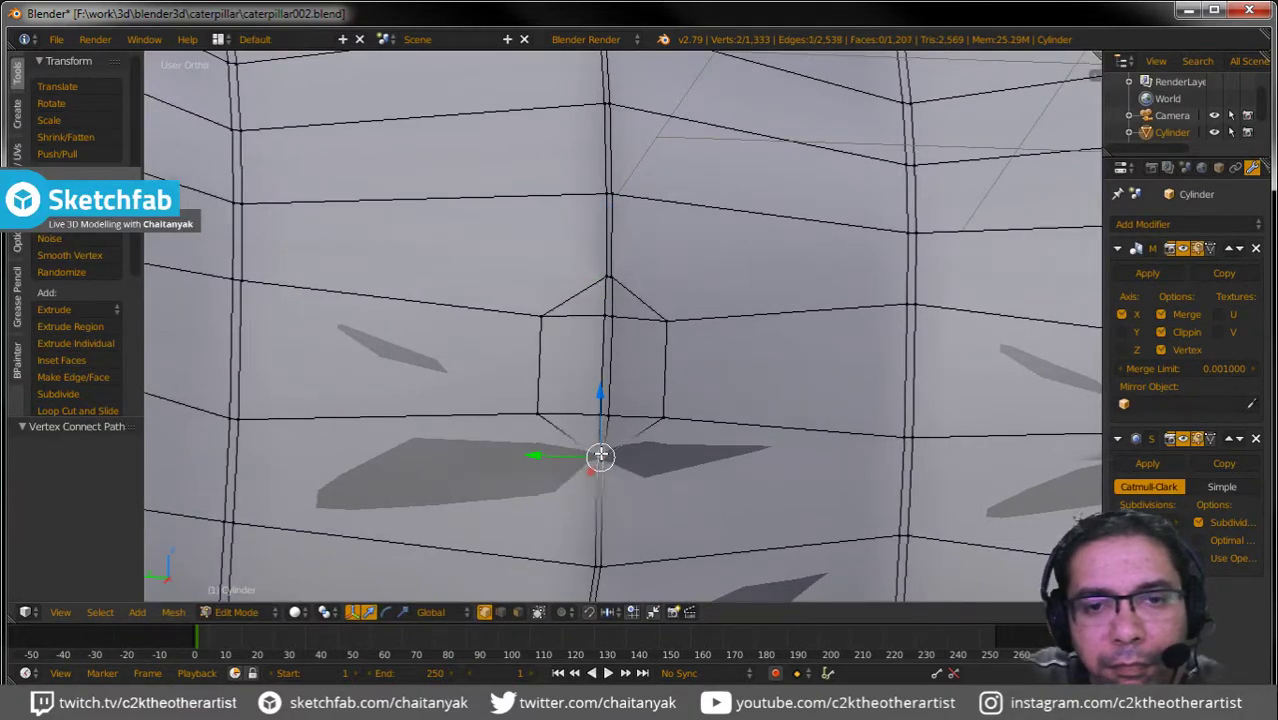
{"action": "key", "text": "a"}
Connect the next spike base's vertices, then join the mirrored hexagon's top and bottom vertices.
{"action": "mouse_move", "coordinate": [972, 360]}
{"action": "middle_mouse_down"}
{"action": "mouse_move", "coordinate": [456, 343]}
{"action": "mouse_move", "coordinate": [657, 314]}
{"action": "middle_mouse_up"}
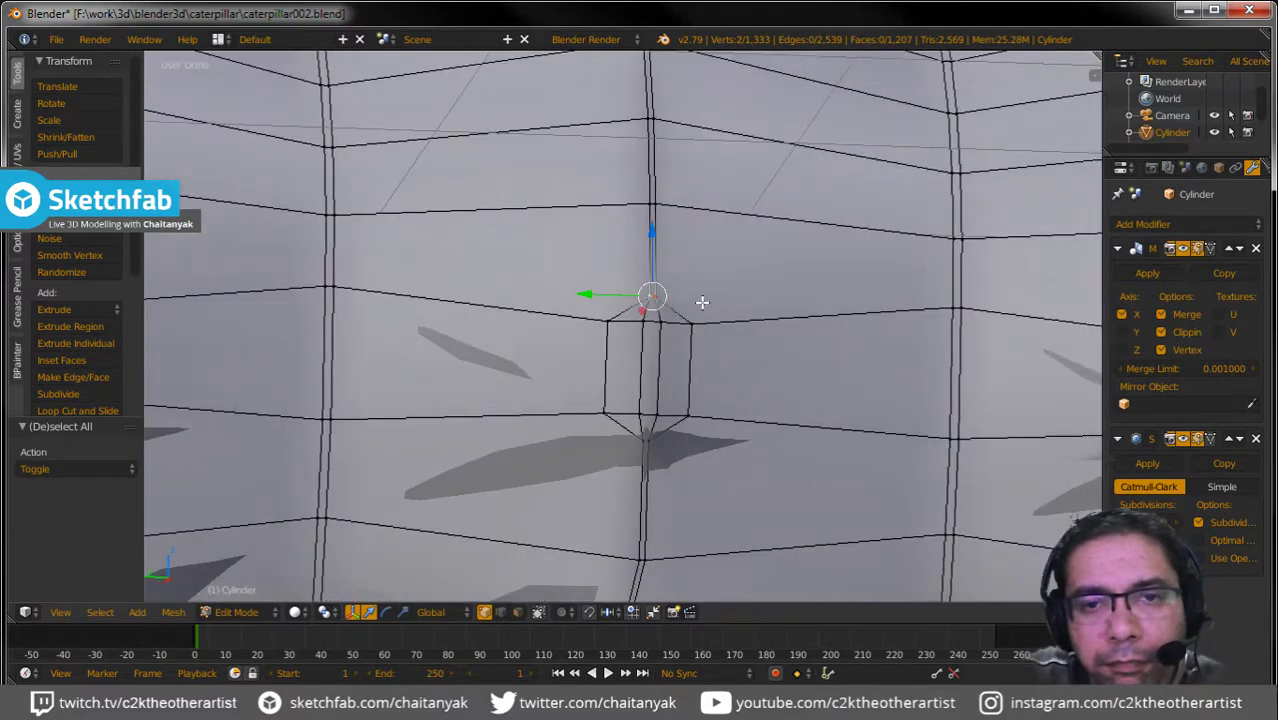
{"action": "key", "text": "j"}
{"action": "right_click", "coordinate": [647, 441]}
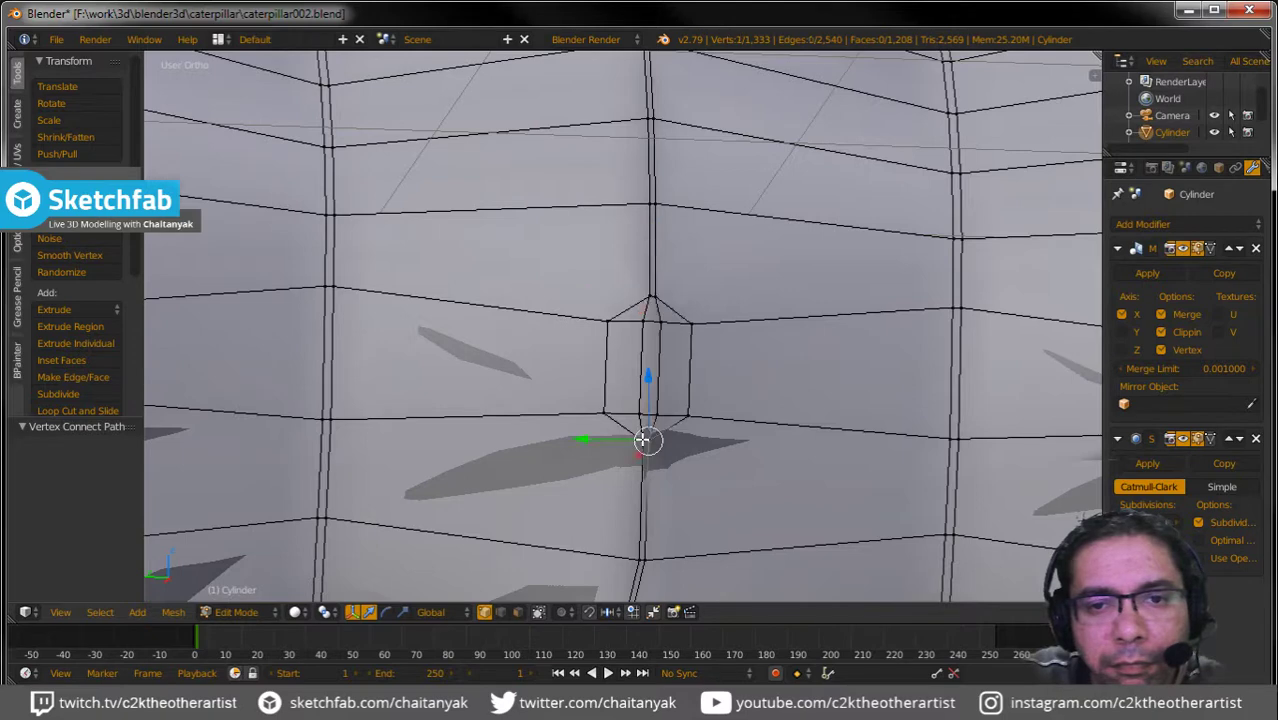
{"action": "key", "text": "j"}
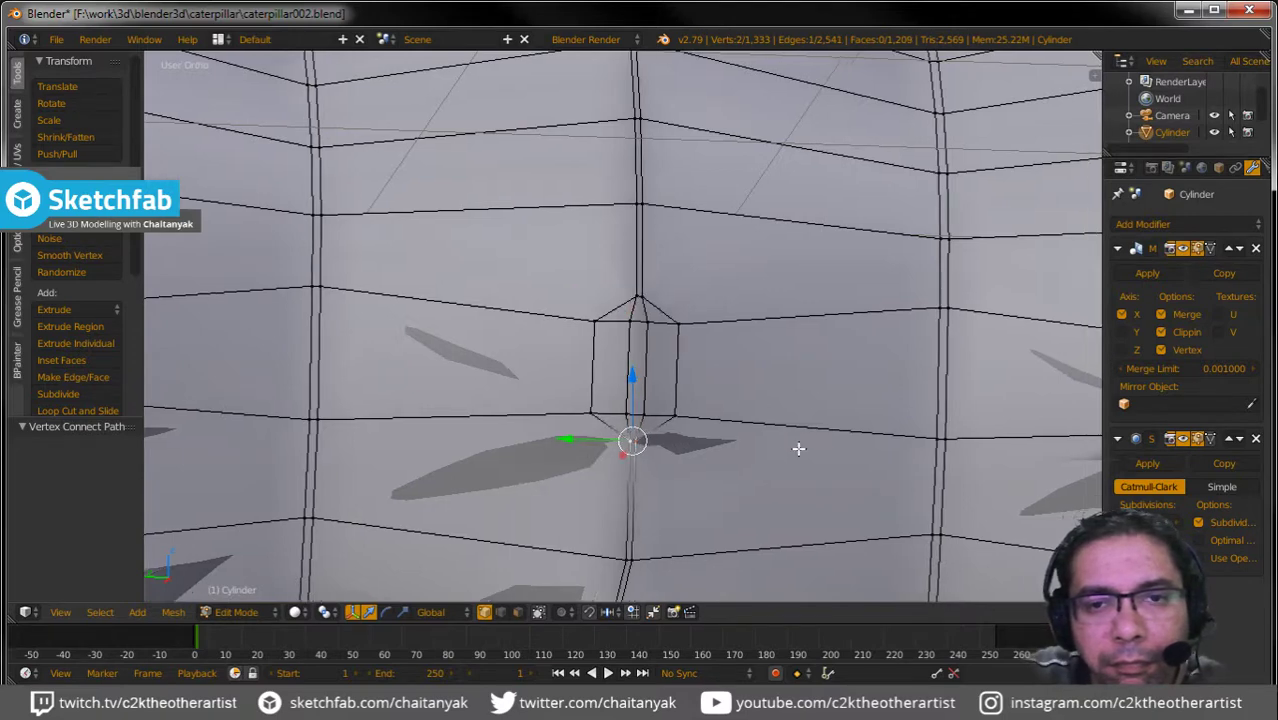
{"action": "middle_click_drag", "start_coordinate": [802, 449], "coordinate": [425, 444], "text": "shift"}
{"action": "right_click", "coordinate": [863, 309]}
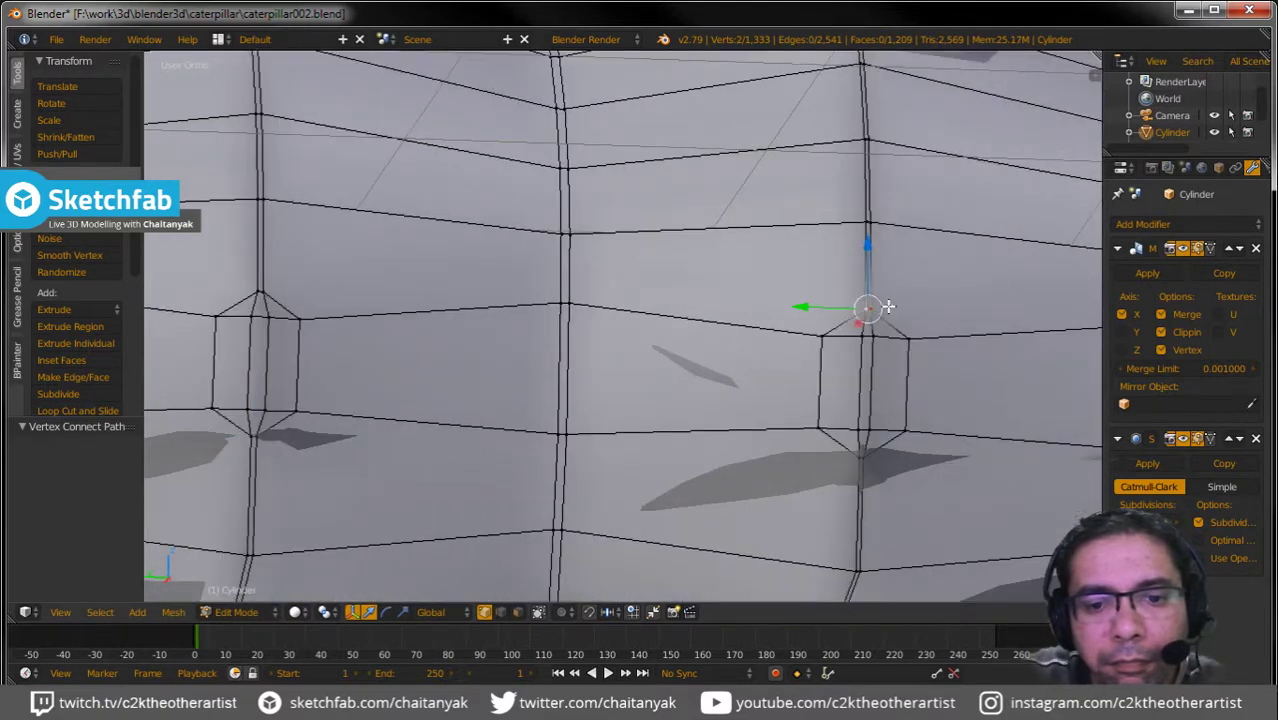
{"action": "key", "text": "j"}
{"action": "right_click", "coordinate": [866, 462]}
{"action": "key", "text": "j"}
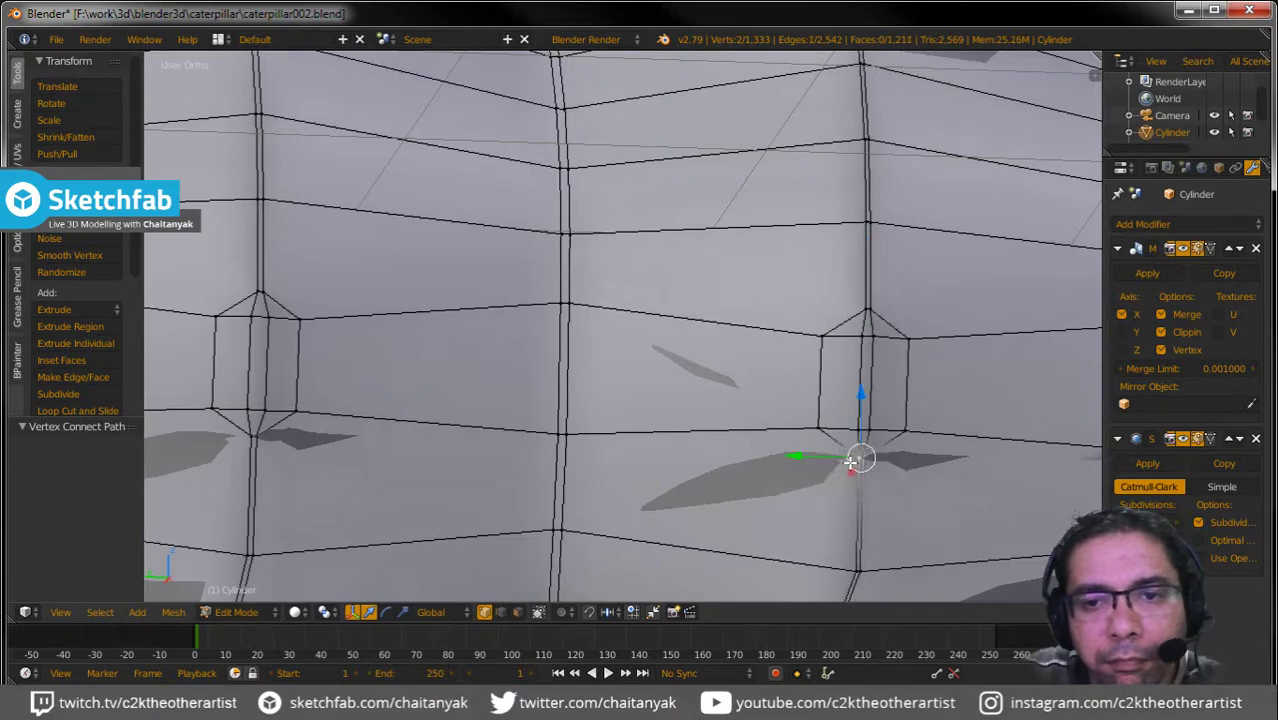
Join the top and bottom vertices of the right hexagons on another pair of spike bases.
{"action": "middle_click_drag", "start_coordinate": [966, 458], "coordinate": [865, 297]}
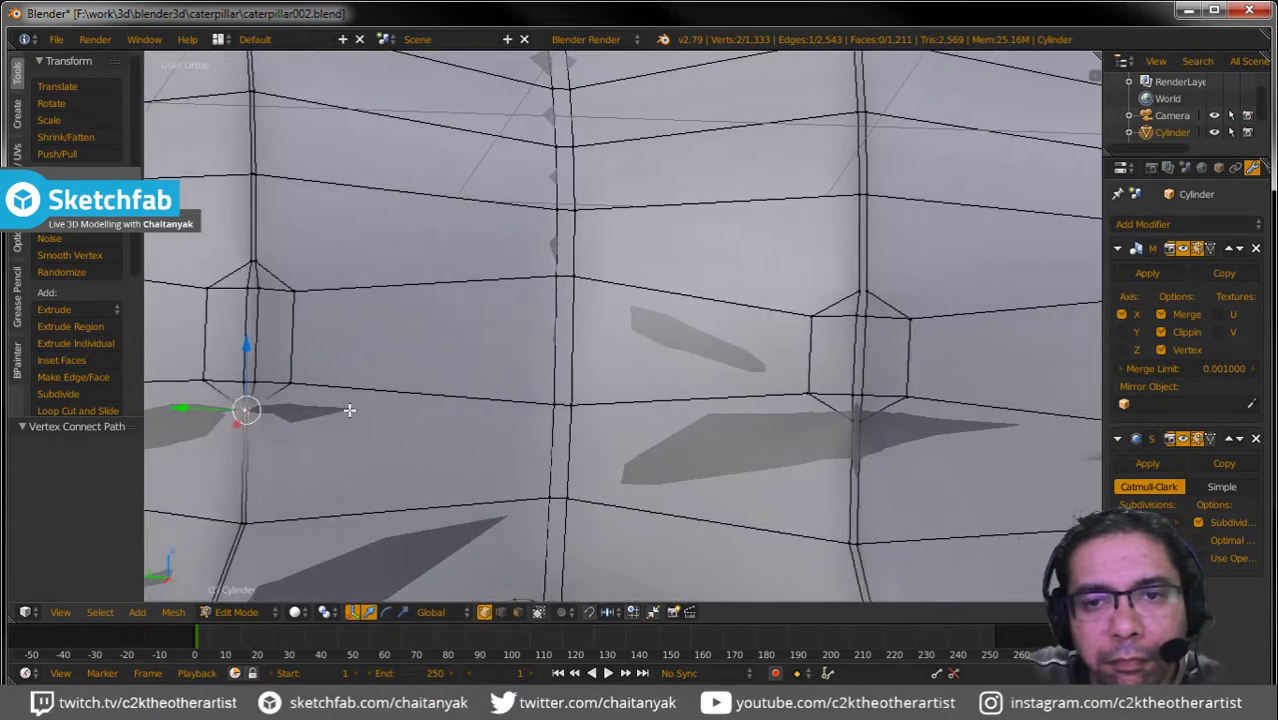
{"action": "right_click", "coordinate": [866, 291]}
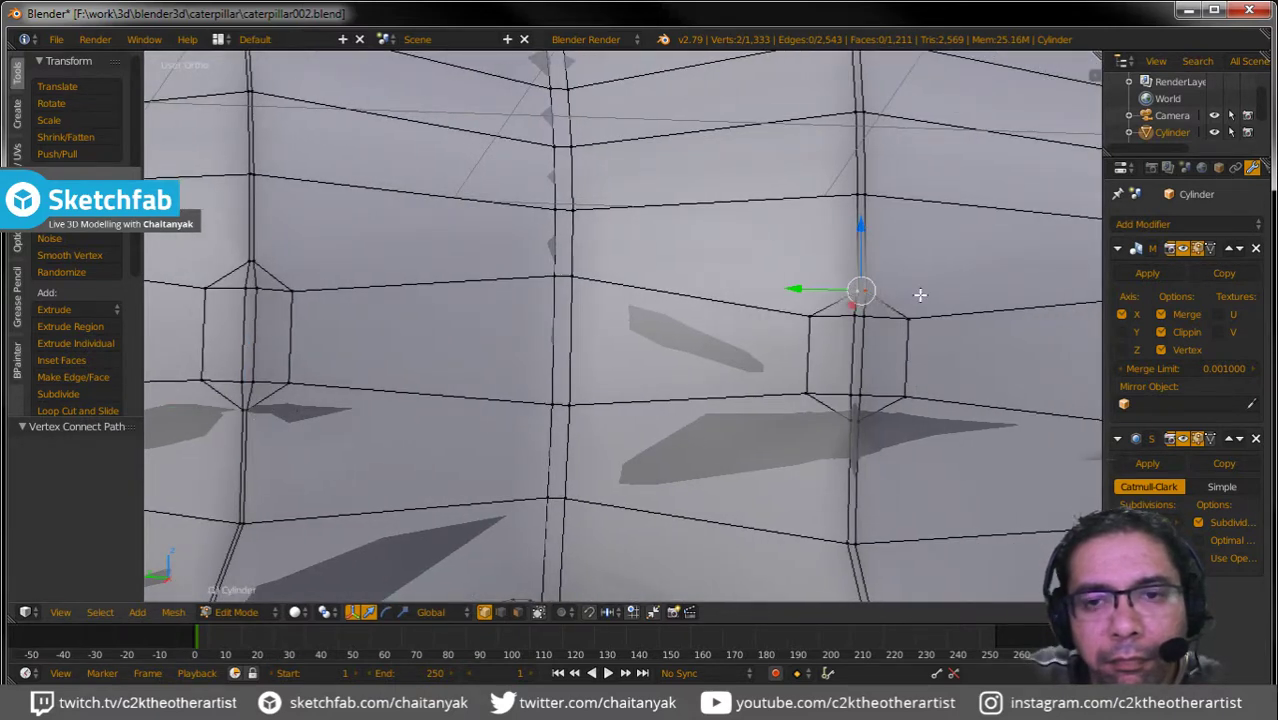
{"action": "right_click", "coordinate": [866, 420], "text": "shift"}
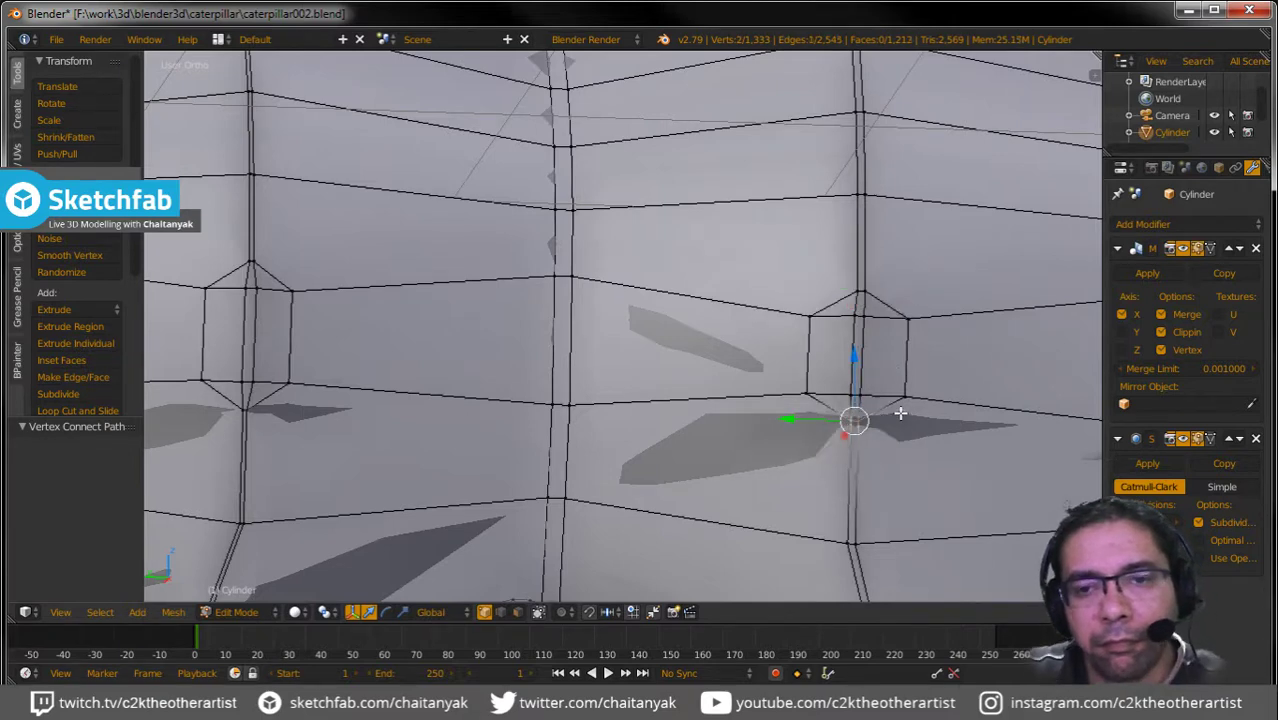
{"action": "key", "text": "j"}
{"action": "middle_click_drag", "start_coordinate": [968, 418], "coordinate": [398, 413]}
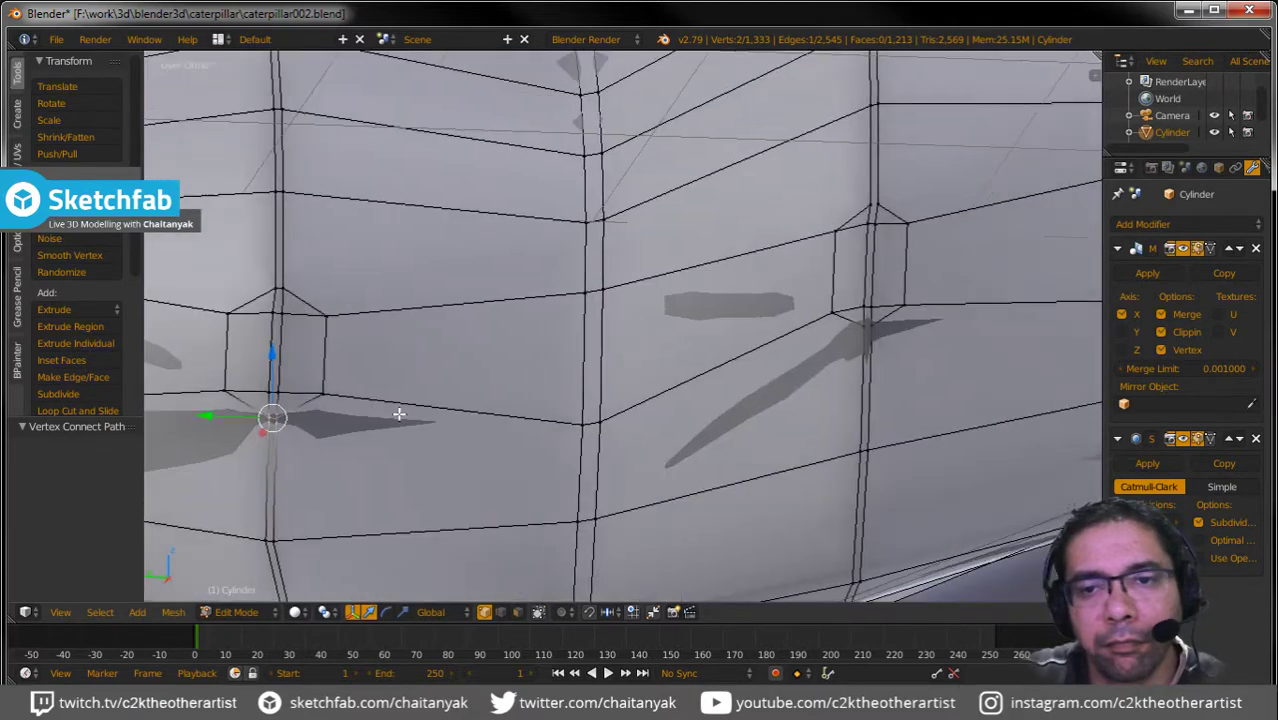
{"action": "right_click", "coordinate": [885, 313]}
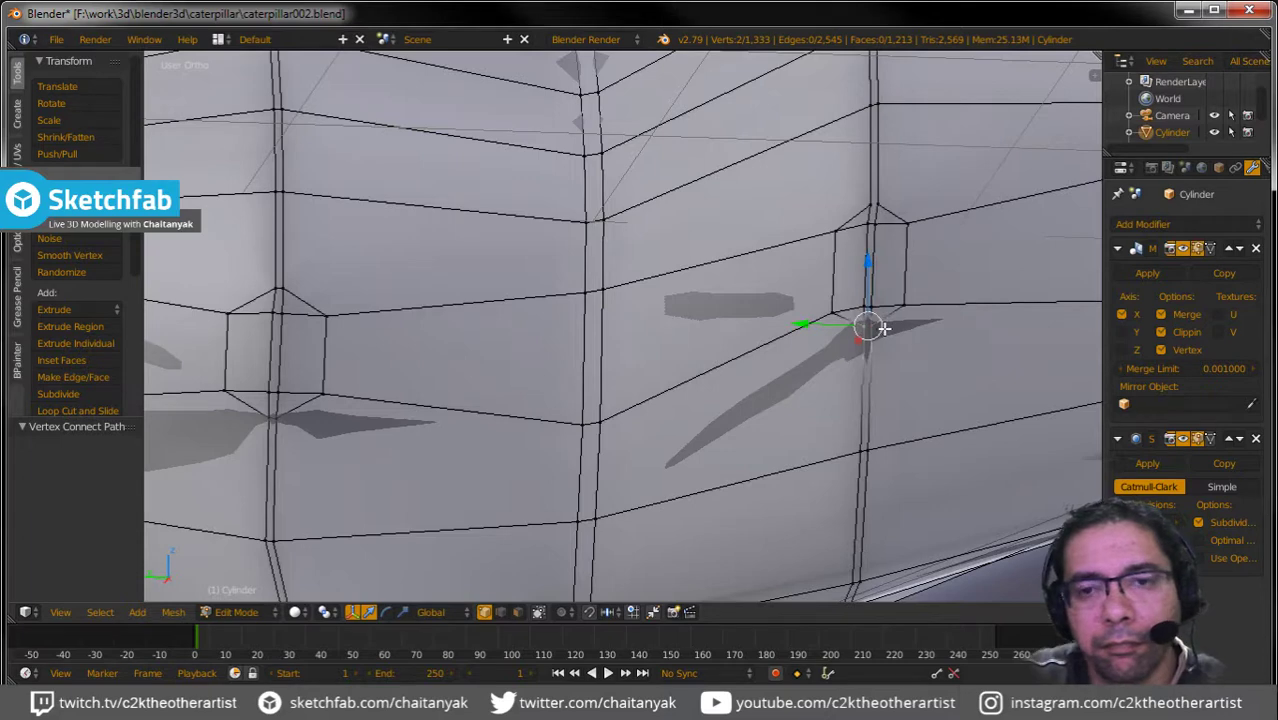
{"action": "key", "text": "j"}
{"action": "right_click", "coordinate": [872, 204]}
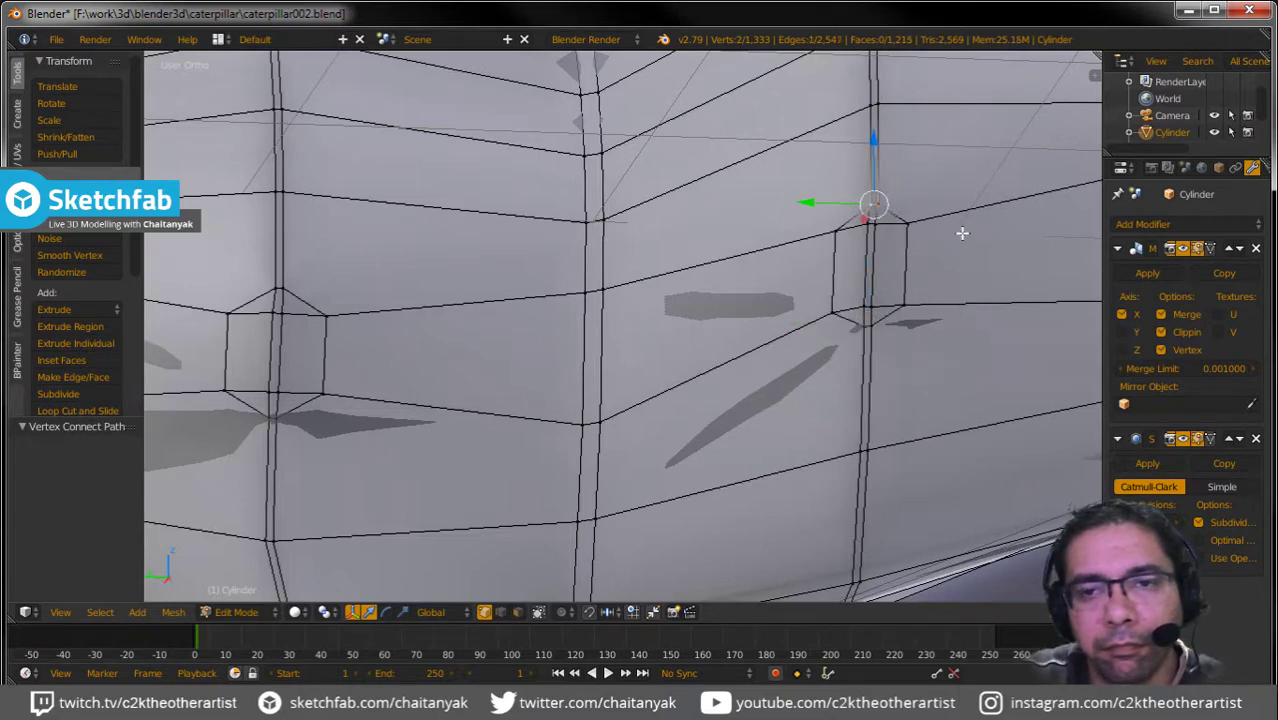
Connect corner vertices on the remaining hexagonal patches to neighbouring vertices with new edges.
{"action": "middle_click_drag", "start_coordinate": [968, 260], "coordinate": [443, 258]}
{"action": "right_click", "coordinate": [914, 225]}
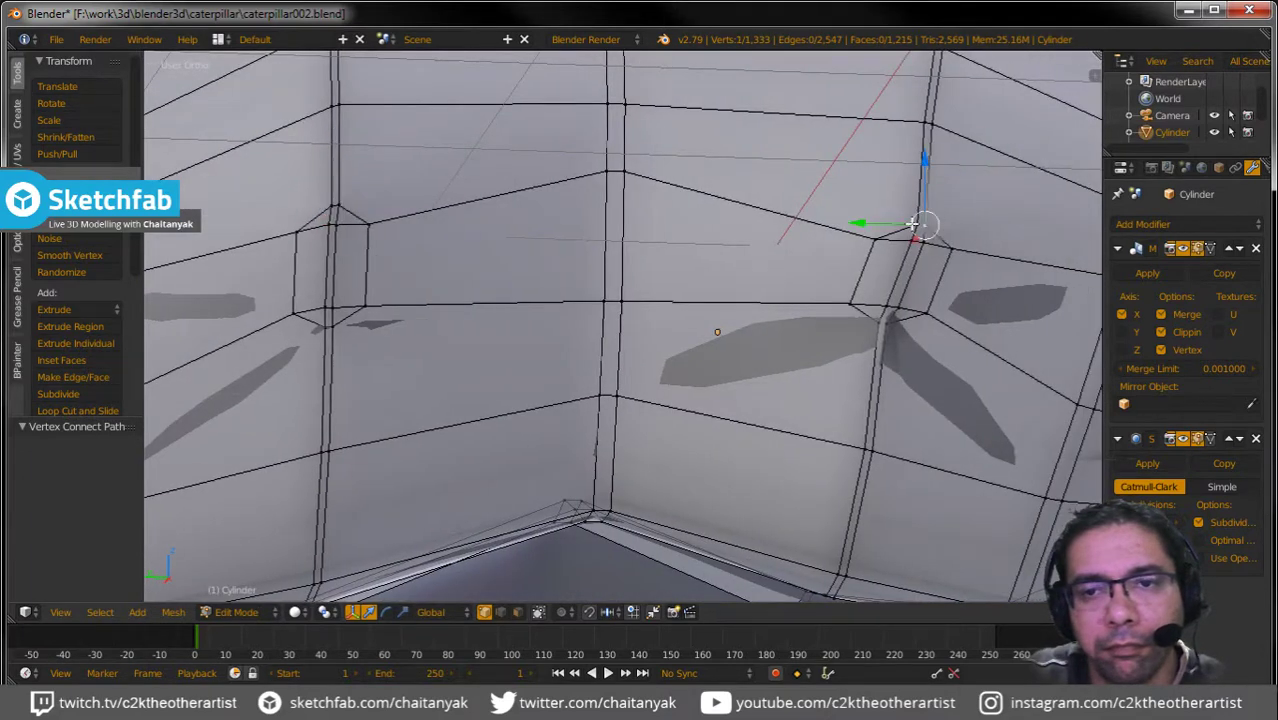
{"action": "right_click", "coordinate": [880, 322]}
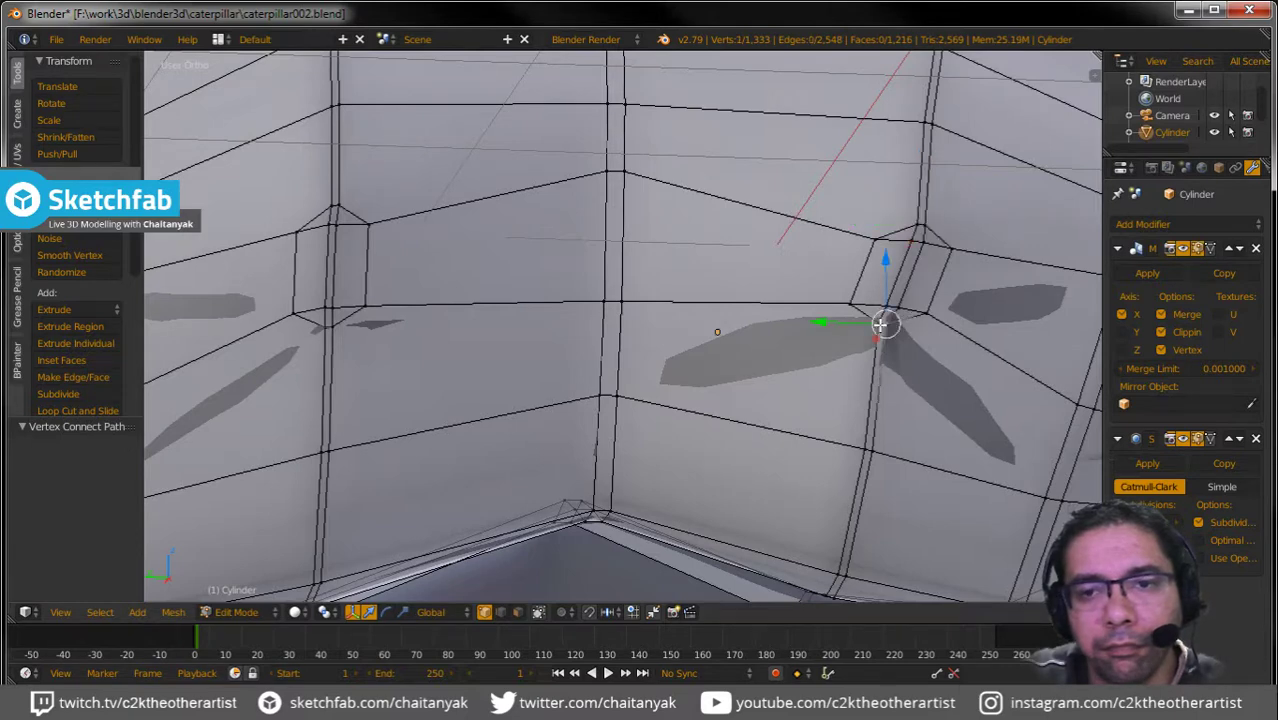
{"action": "key", "text": "j"}
{"action": "middle_click_drag", "start_coordinate": [880, 322], "coordinate": [845, 335]}
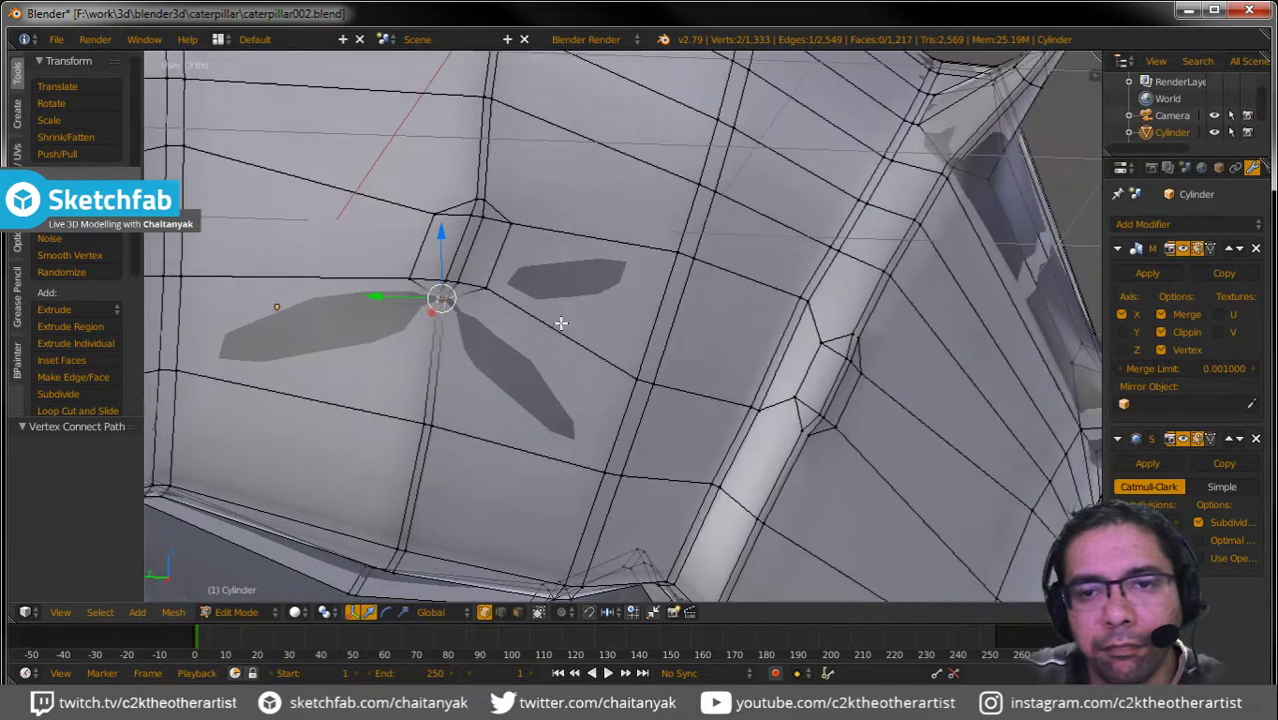
{"action": "right_click", "coordinate": [848, 335]}
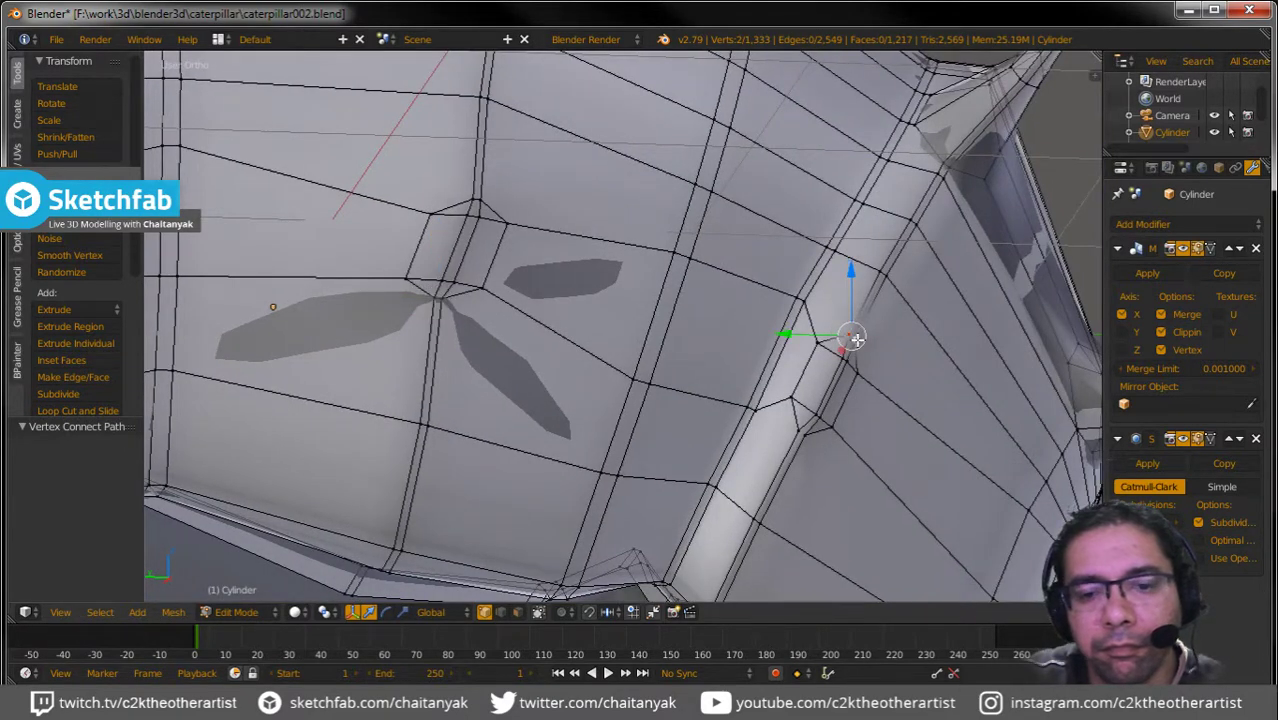
{"action": "key", "text": "j"}
{"action": "right_click", "coordinate": [801, 432]}
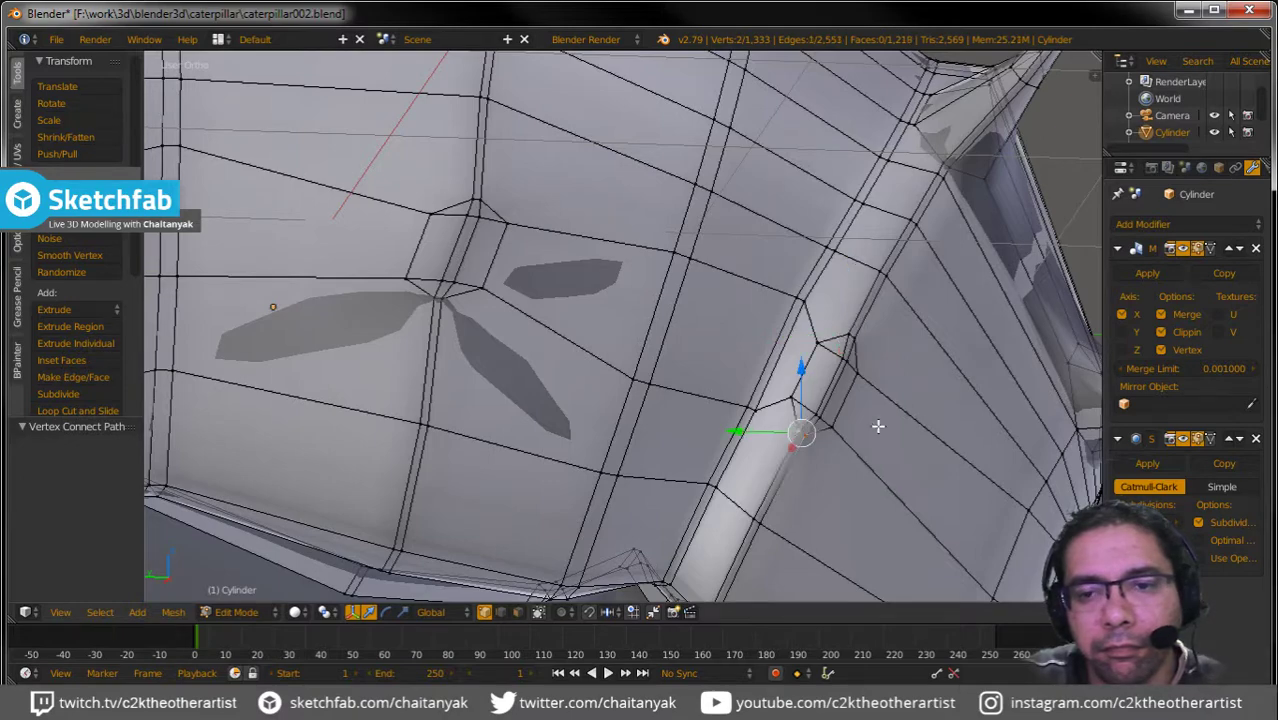
{"action": "scroll", "coordinate": [877, 426], "scroll_direction": "down", "scroll_amount": 3}
{"action": "scroll", "coordinate": [700, 400], "scroll_direction": "down", "scroll_amount": 3}
{"action": "scroll", "coordinate": [500, 385], "scroll_direction": "down", "scroll_amount": 2}
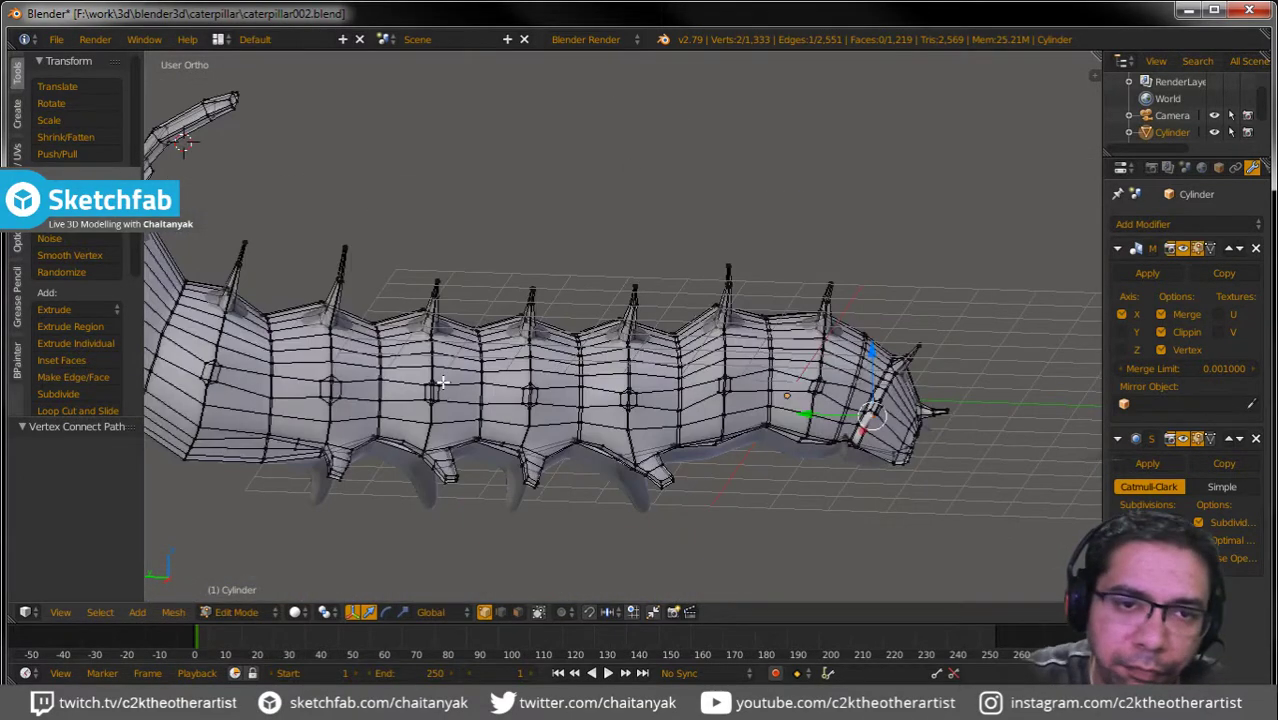
In face select mode, select the faces of the first side hexagonal patch.
{"action": "middle_click_drag", "start_coordinate": [442, 382], "coordinate": [415, 485]}
{"action": "scroll", "coordinate": [413, 490], "scroll_direction": "up", "scroll_amount": 3}
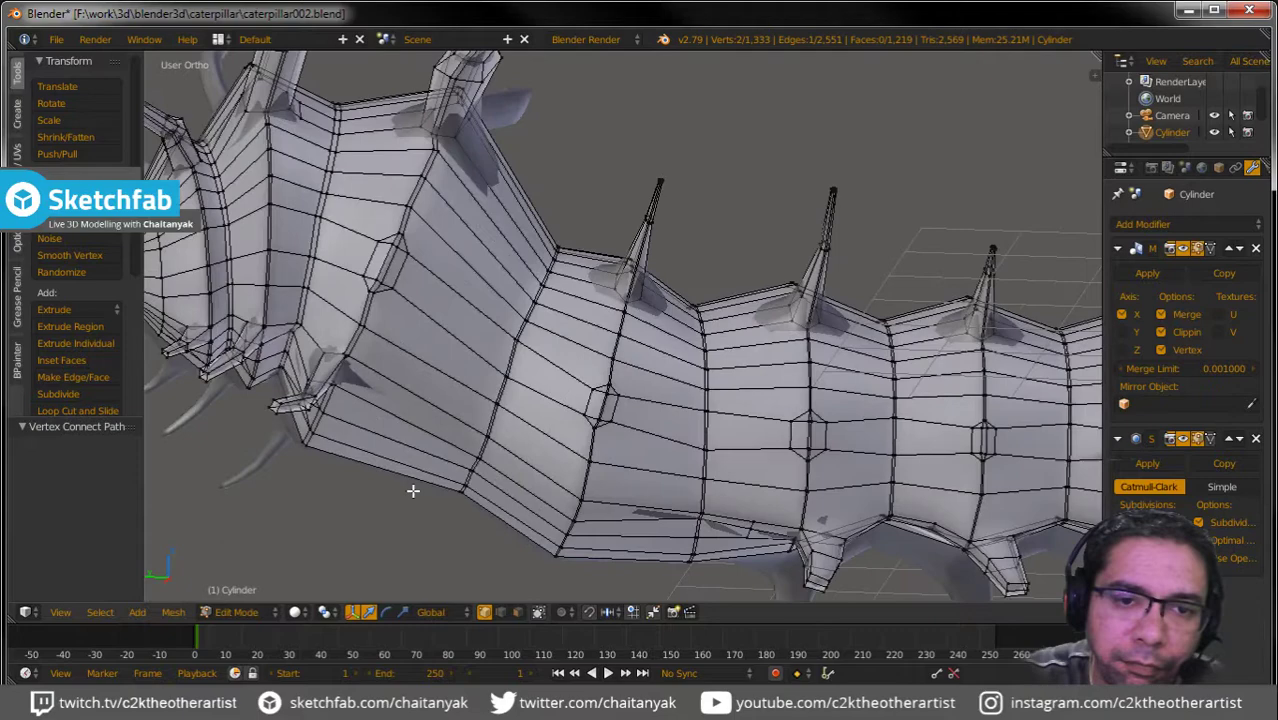
{"action": "left_click", "coordinate": [517, 613]}
{"action": "scroll", "coordinate": [412, 303], "scroll_direction": "up", "scroll_amount": 3}
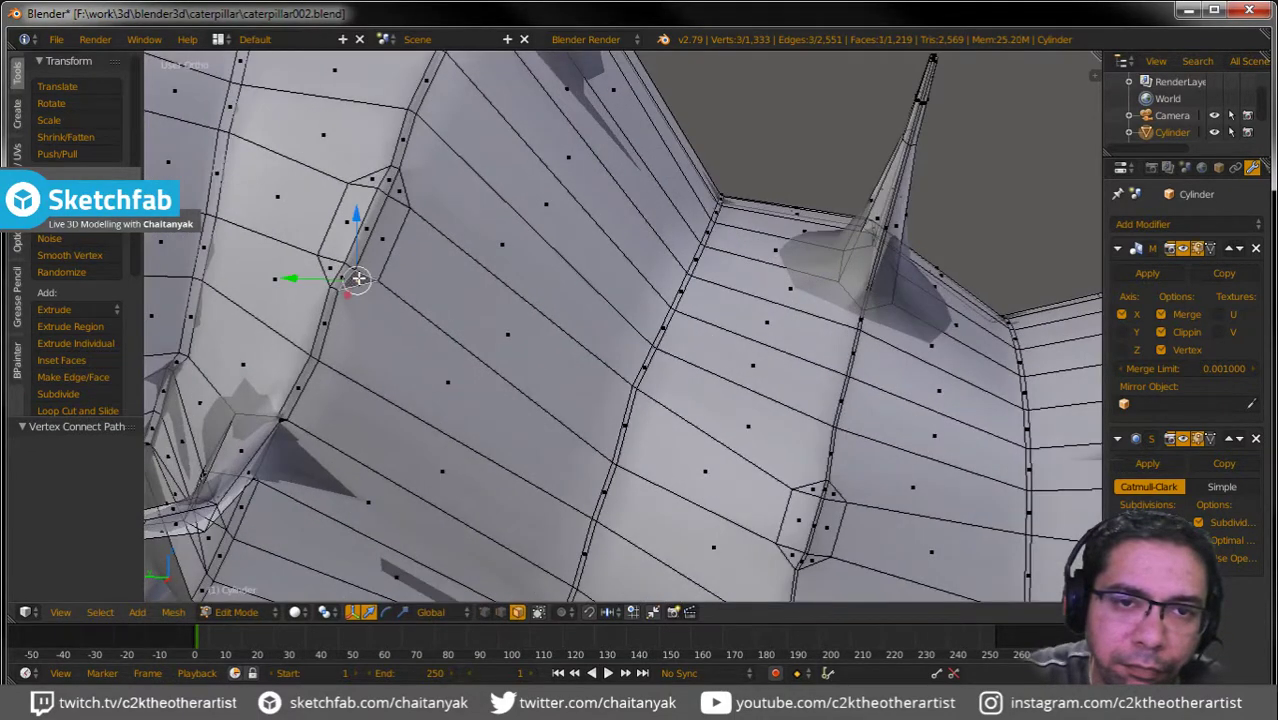
{"action": "left_click", "coordinate": [343, 272], "text": "shift"}
{"action": "left_click", "coordinate": [345, 250], "text": "shift"}
{"action": "left_click", "coordinate": [356, 212], "text": "shift"}
{"action": "left_click", "coordinate": [370, 182], "text": "shift"}
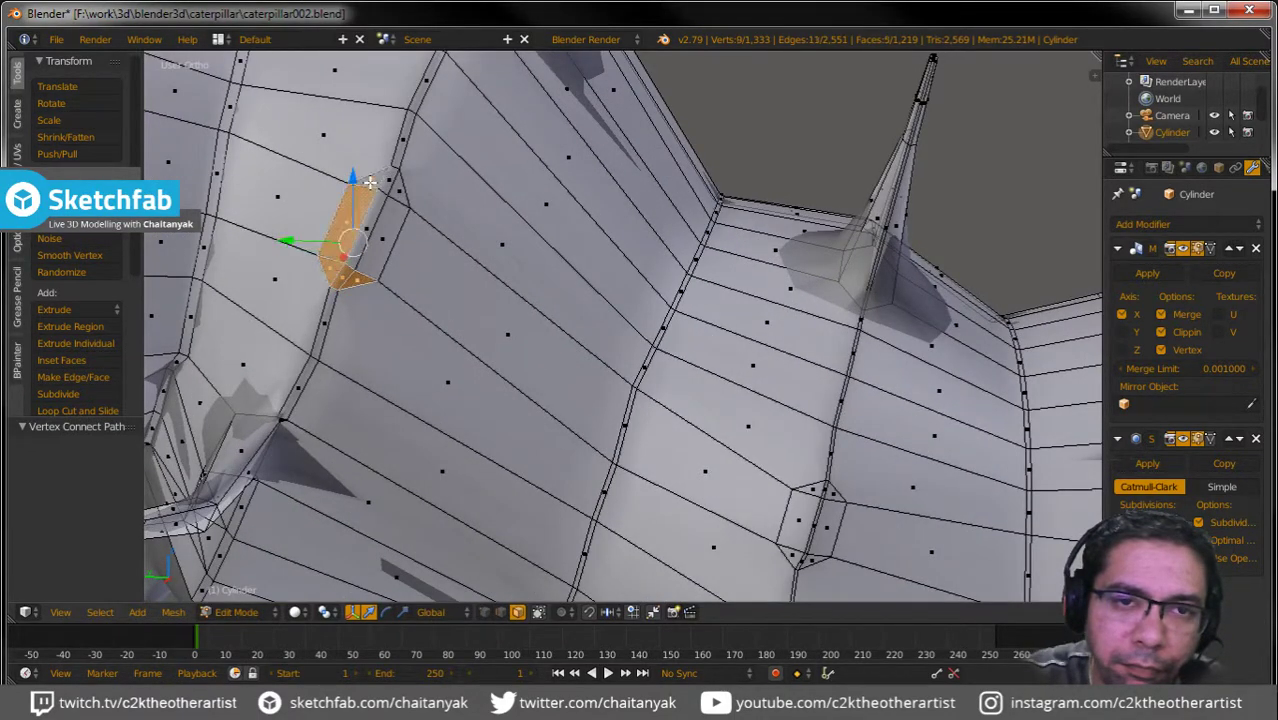
{"action": "left_click", "coordinate": [388, 182], "text": "shift"}
{"action": "left_click", "coordinate": [396, 198], "text": "shift"}
{"action": "left_click", "coordinate": [388, 220], "text": "shift"}
{"action": "left_click", "coordinate": [380, 238], "text": "shift"}
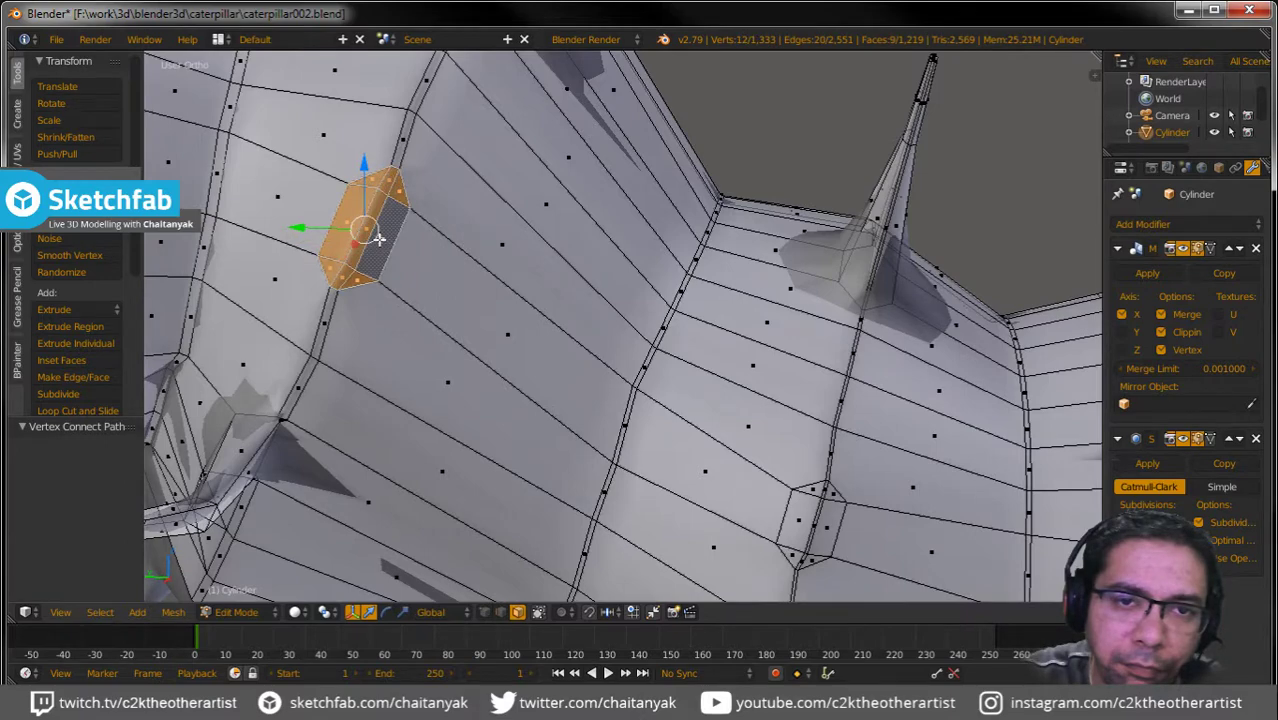
Add all faces of the next hexagonal patch along the side to the selection.
{"action": "middle_click_drag", "start_coordinate": [379, 238], "coordinate": [469, 359]}
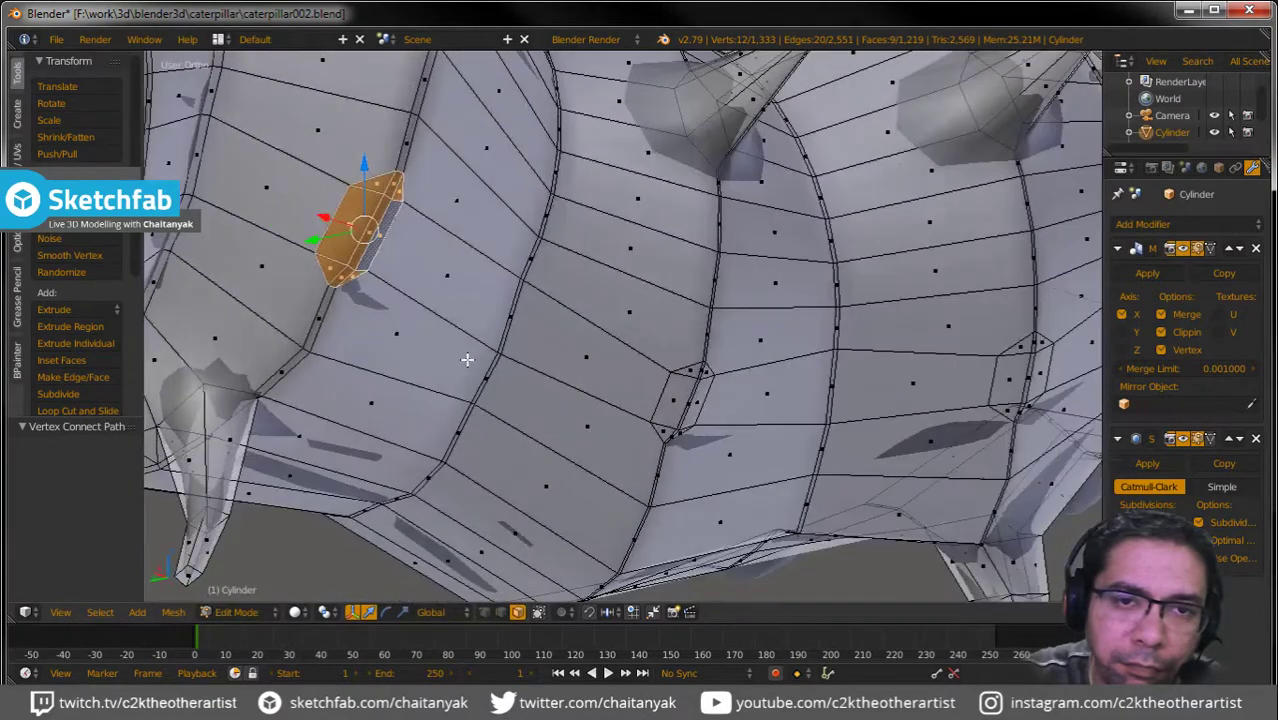
{"action": "left_click", "coordinate": [666, 433], "text": "shift"}
{"action": "left_click", "coordinate": [672, 436], "text": "shift"}
{"action": "left_click", "coordinate": [686, 404], "text": "shift"}
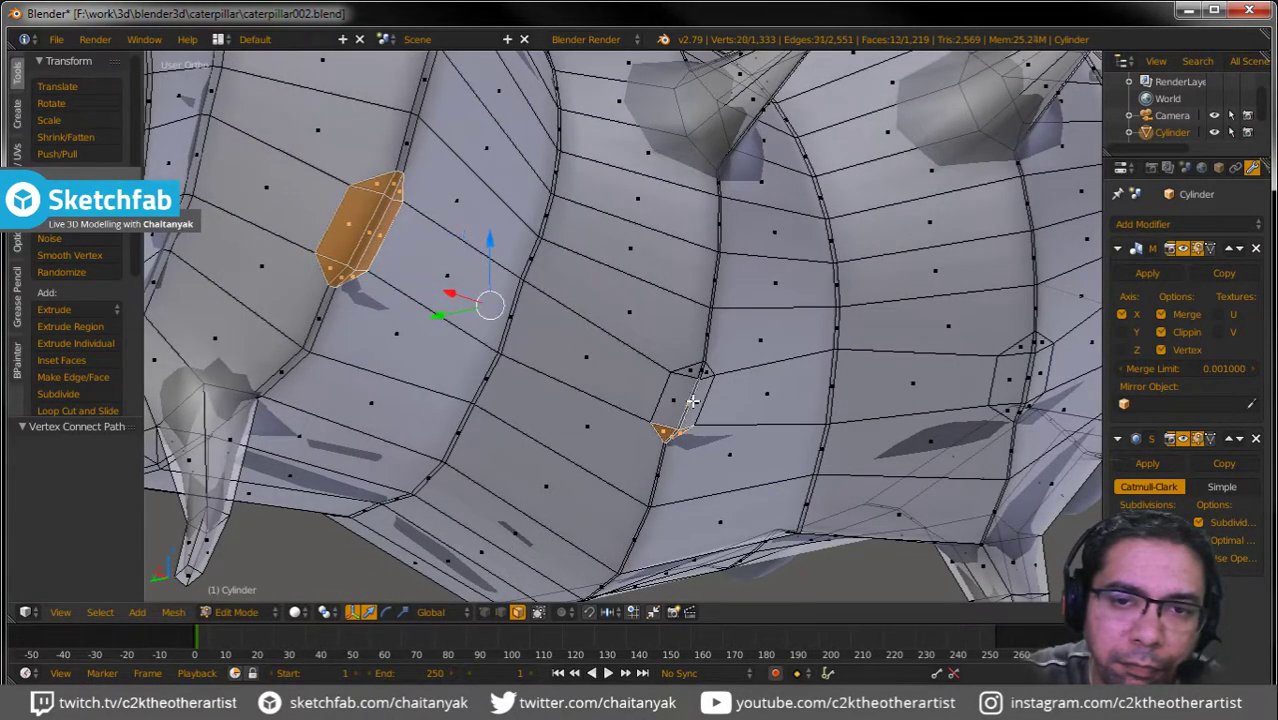
{"action": "left_click", "coordinate": [694, 396], "text": "shift"}
{"action": "left_click", "coordinate": [703, 375], "text": "shift"}
{"action": "left_click", "coordinate": [690, 378], "text": "shift"}
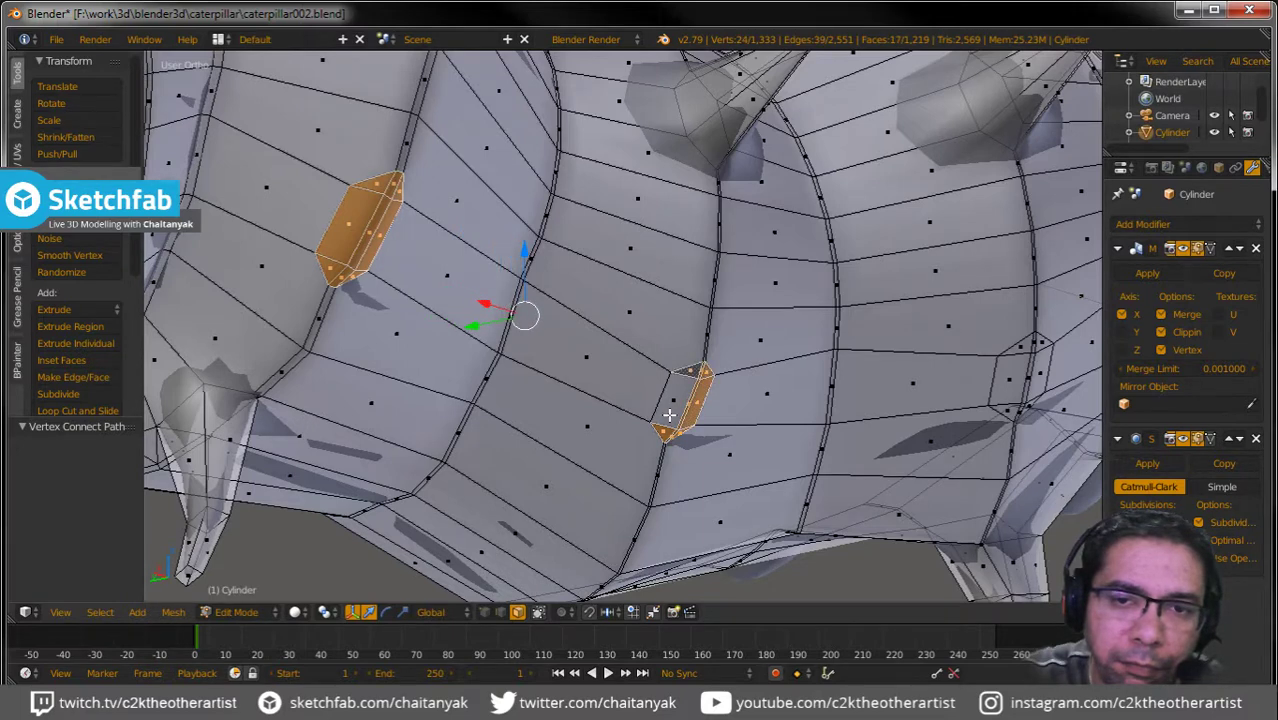
{"action": "left_click", "coordinate": [680, 407], "text": "shift"}
Add all faces of the patch further right to the selection.
{"action": "left_click", "coordinate": [1009, 408], "text": "shift"}
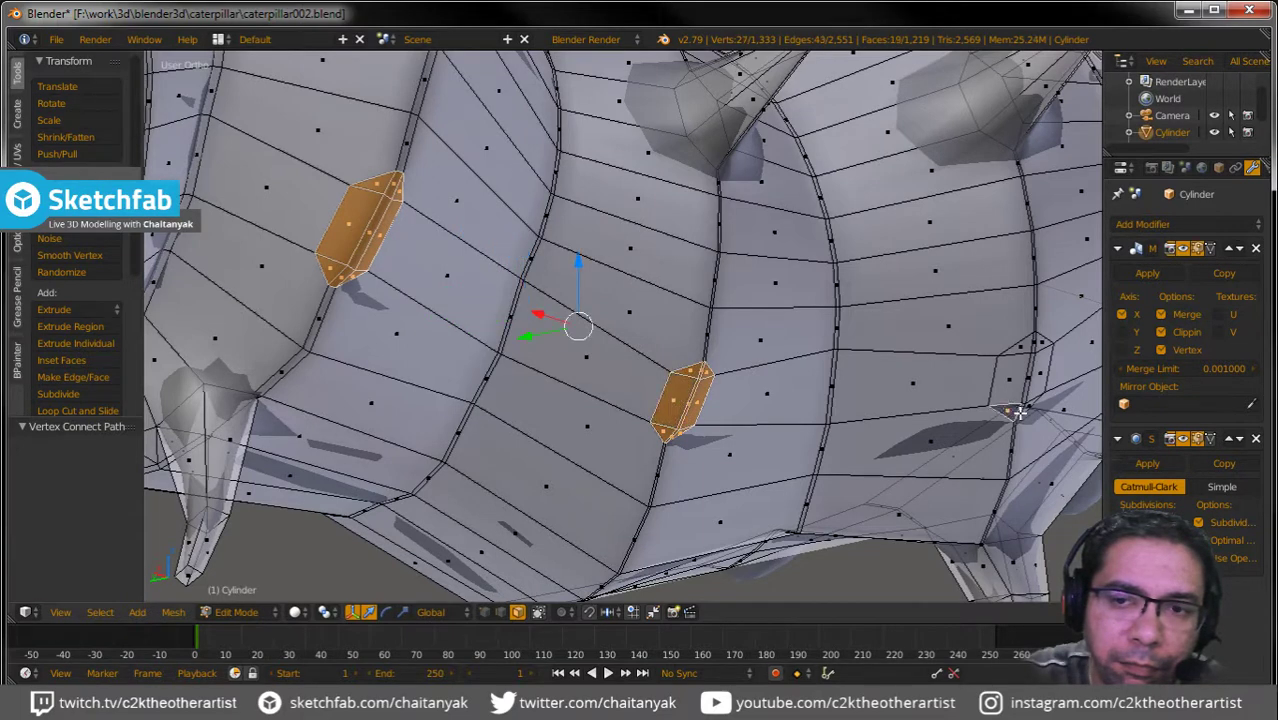
{"action": "left_click", "coordinate": [1015, 405], "text": "shift"}
{"action": "left_click", "coordinate": [1024, 395], "text": "shift"}
{"action": "left_click", "coordinate": [1027, 374], "text": "shift"}
{"action": "left_click", "coordinate": [1030, 372], "text": "shift"}
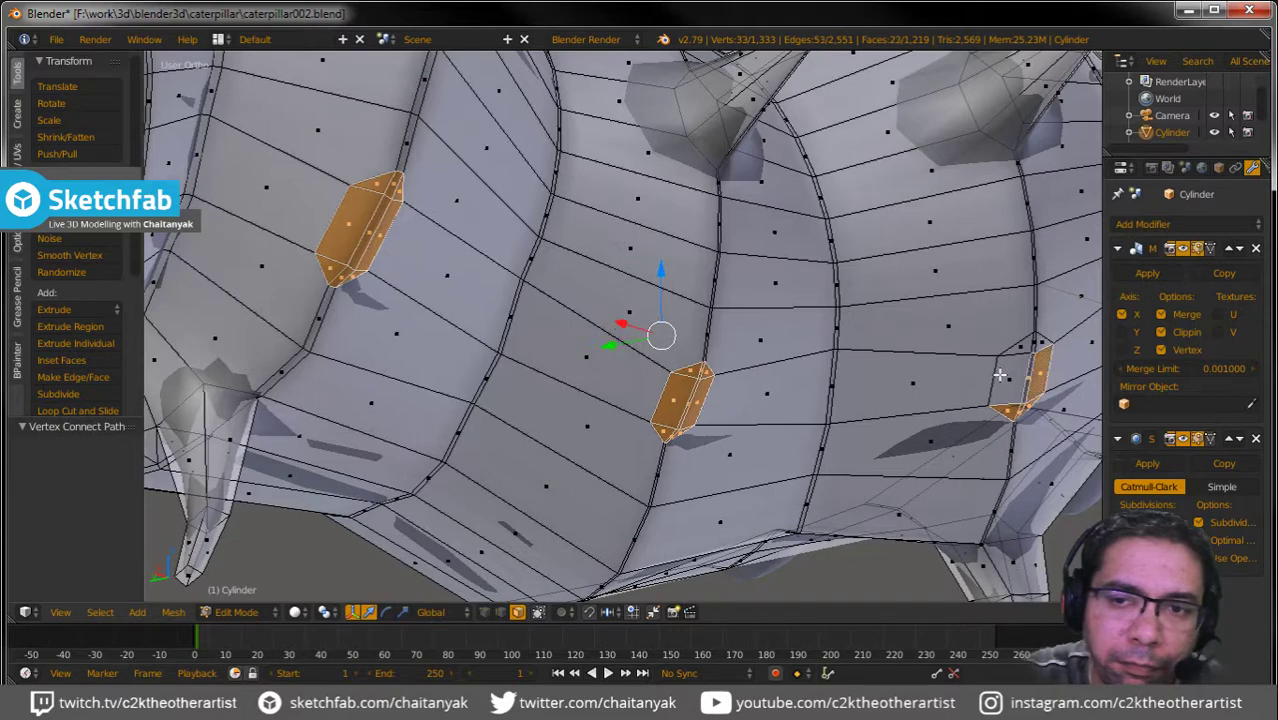
{"action": "left_click", "coordinate": [1000, 375], "text": "shift"}
{"action": "left_click", "coordinate": [1020, 352], "text": "shift"}
{"action": "left_click", "coordinate": [1038, 343], "text": "shift"}
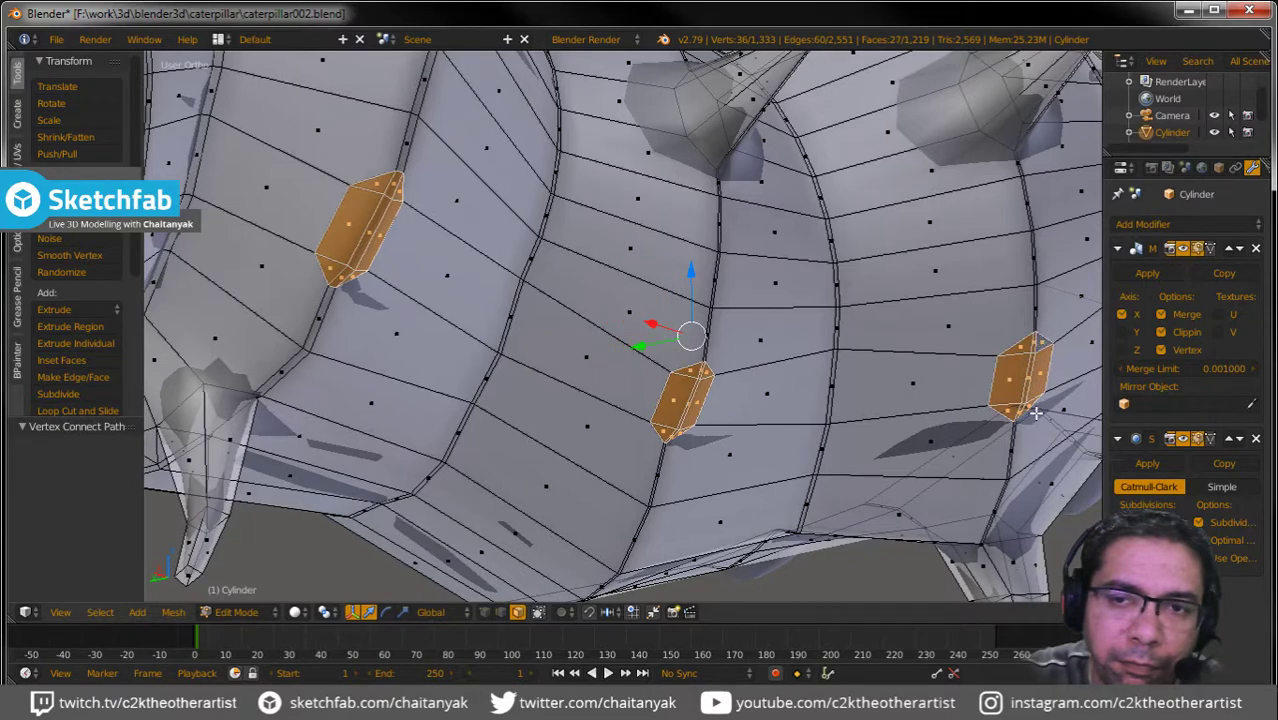
Add the faces of the next patch along the caterpillar's side.
{"action": "middle_click_drag", "start_coordinate": [1036, 413], "coordinate": [603, 413]}
{"action": "left_click", "coordinate": [803, 333], "text": "shift"}
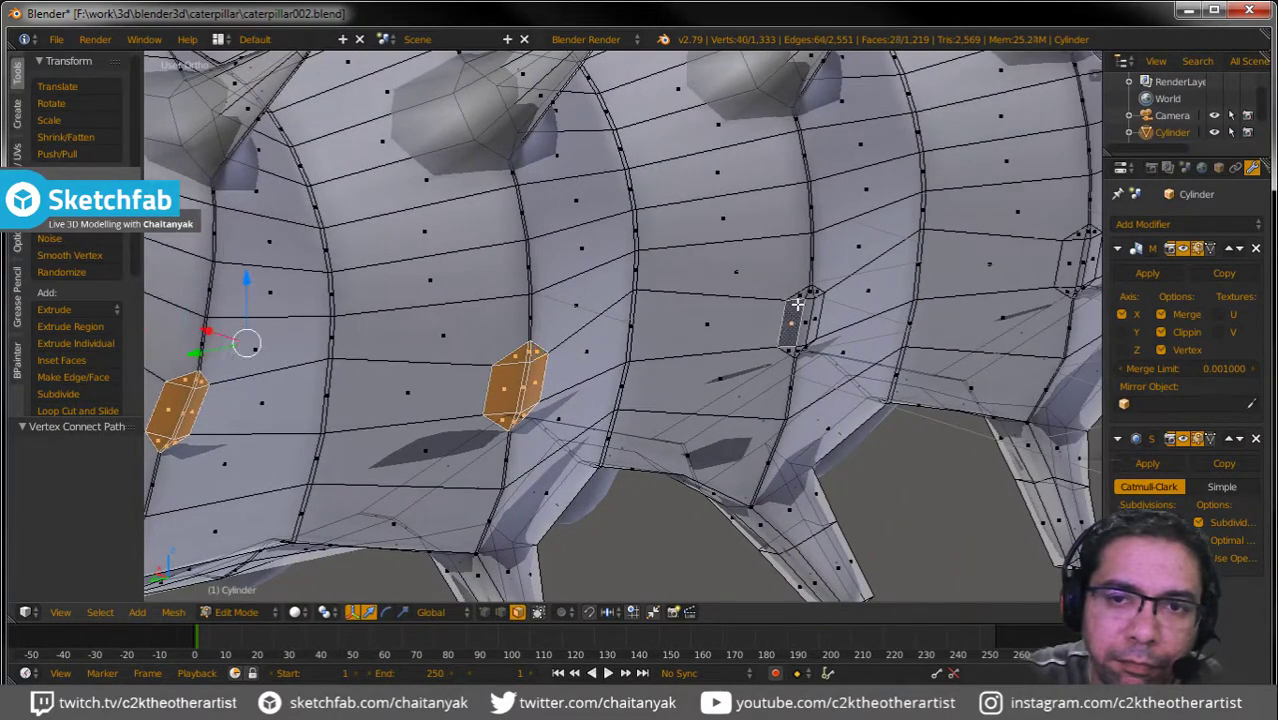
{"action": "left_click", "coordinate": [808, 293], "text": "shift"}
{"action": "left_click", "coordinate": [815, 295], "text": "shift"}
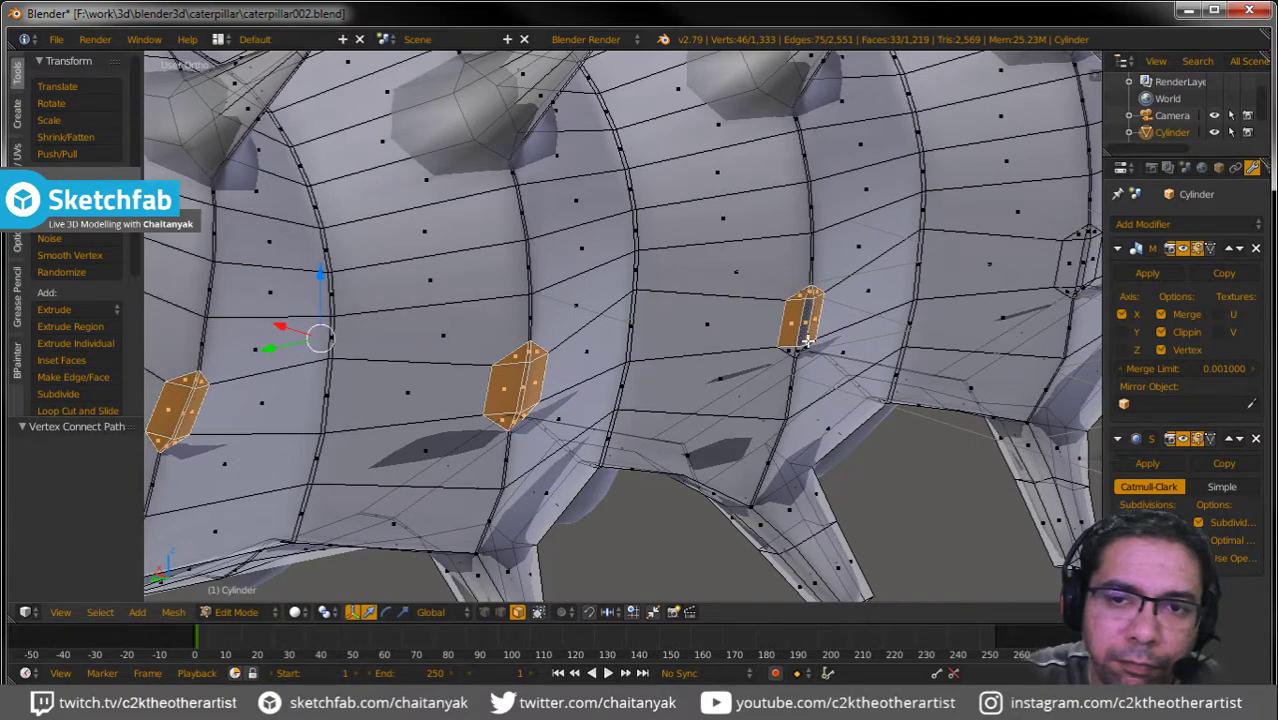
{"action": "left_click", "coordinate": [800, 347], "text": "shift"}
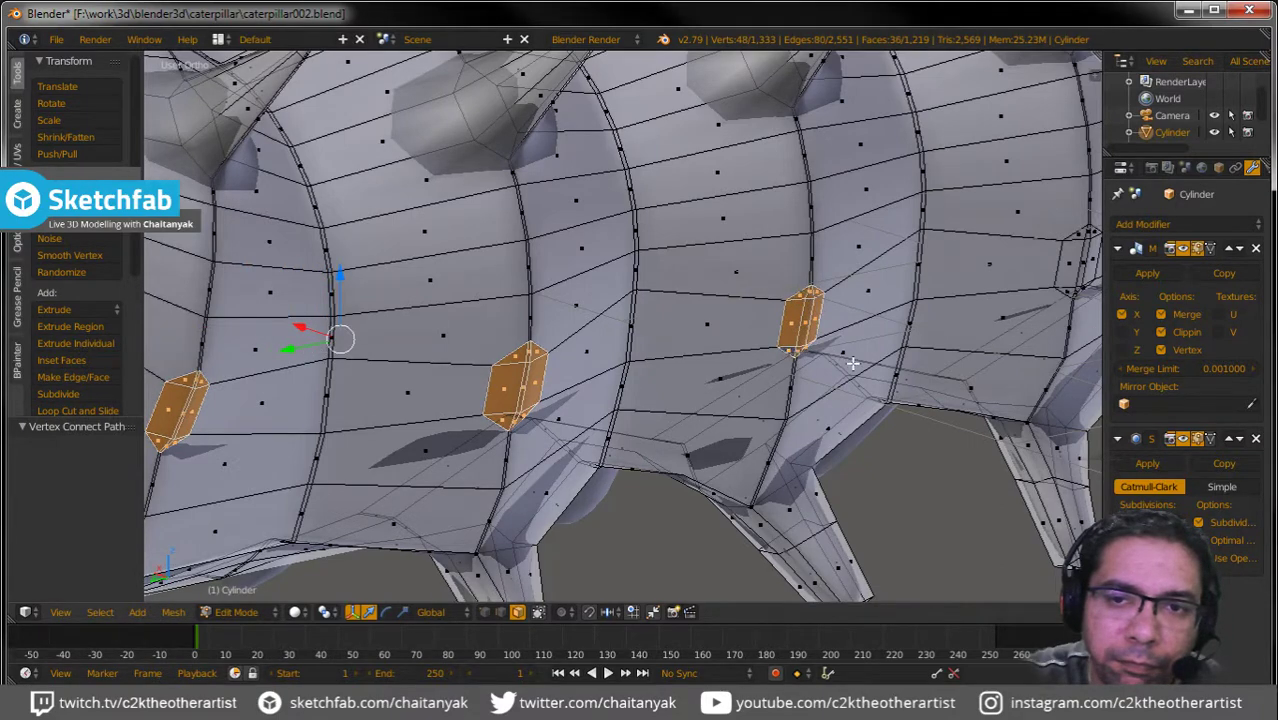
From below the caterpillar, lasso the right underside hexagonal patch into the selection.
{"action": "middle_click_drag", "start_coordinate": [849, 374], "coordinate": [811, 345]}
{"action": "scroll", "coordinate": [930, 418], "scroll_direction": "down", "scroll_amount": 3}
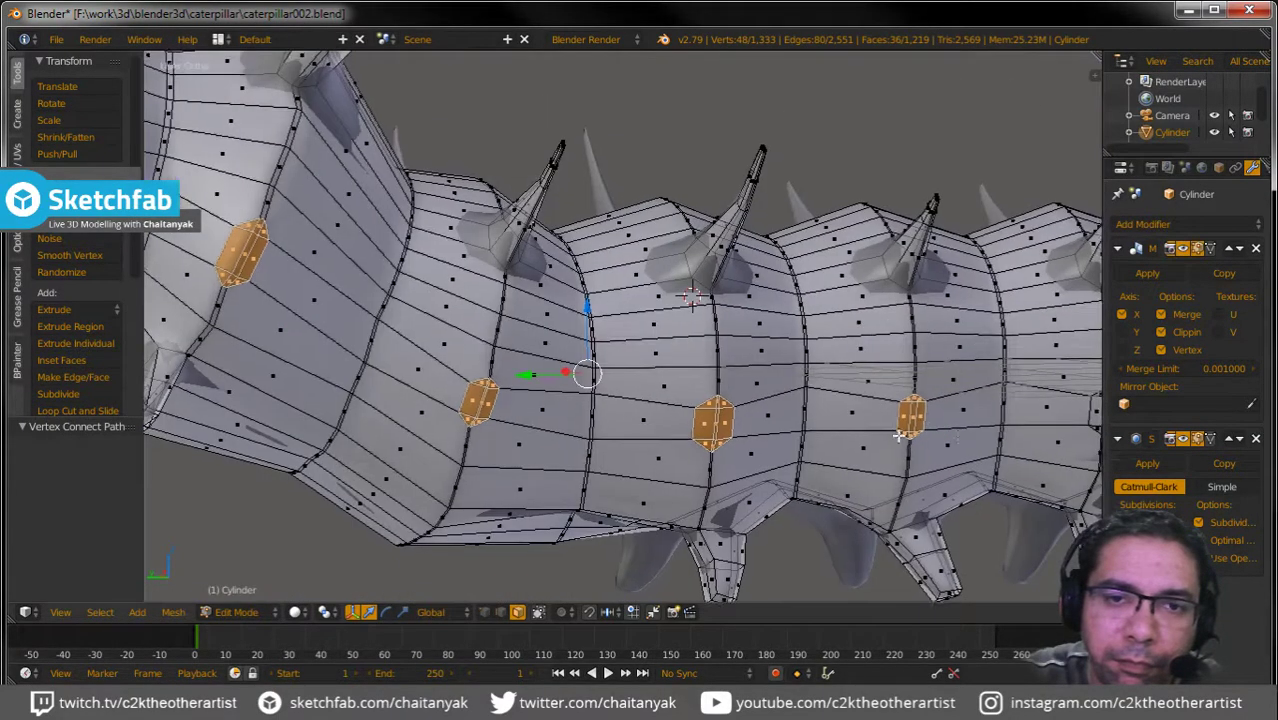
{"action": "middle_click_drag", "start_coordinate": [930, 418], "coordinate": [444, 377]}
{"action": "scroll", "coordinate": [460, 360], "scroll_direction": "up", "scroll_amount": 1}
{"action": "scroll", "coordinate": [500, 335], "scroll_direction": "up", "scroll_amount": 2}
{"action": "scroll", "coordinate": [500, 335], "scroll_direction": "down", "scroll_amount": 2}
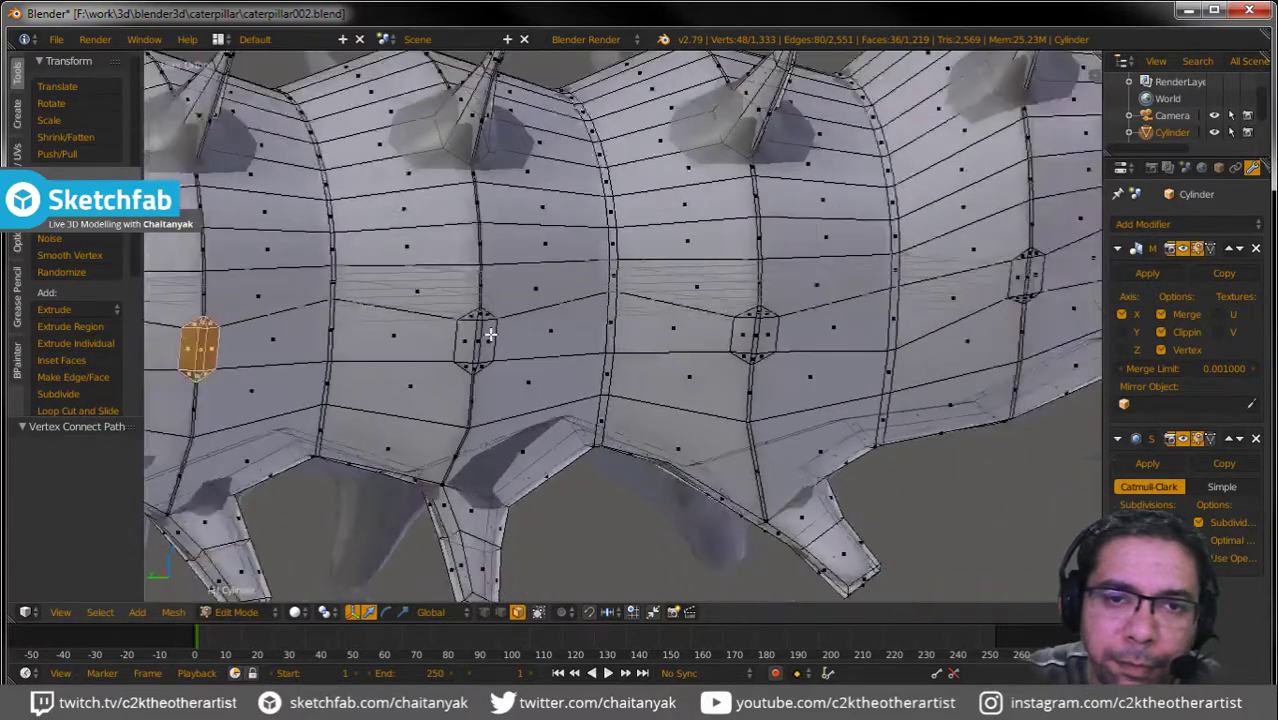
{"action": "scroll", "coordinate": [490, 335], "scroll_direction": "down", "scroll_amount": 3}
{"action": "middle_click_drag", "start_coordinate": [490, 334], "coordinate": [675, 304]}
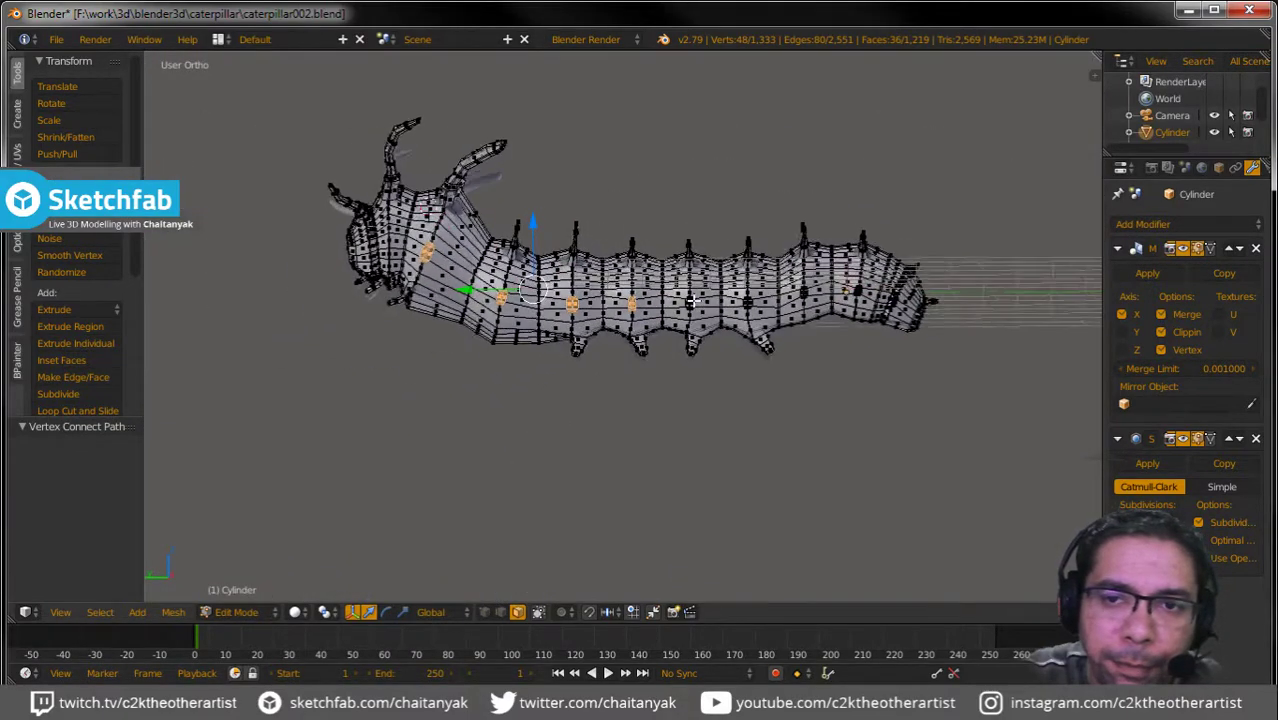
{"action": "scroll", "coordinate": [675, 304], "scroll_direction": "up", "scroll_amount": 2}
{"action": "mouse_move", "coordinate": [578, 291]}
{"action": "middle_mouse_down"}
{"action": "mouse_move", "coordinate": [597, 391]}
{"action": "mouse_move", "coordinate": [582, 380]}
{"action": "middle_mouse_up"}
{"action": "scroll", "coordinate": [534, 354], "scroll_direction": "up", "scroll_amount": 2}
{"action": "mouse_move", "coordinate": [800, 329]}
{"action": "middle_mouse_down"}
{"action": "mouse_move", "coordinate": [804, 260]}
{"action": "mouse_move", "coordinate": [759, 201]}
{"action": "mouse_move", "coordinate": [762, 134]}
{"action": "mouse_move", "coordinate": [717, 174]}
{"action": "middle_mouse_up"}
{"action": "scroll", "coordinate": [804, 260], "scroll_direction": "up", "scroll_amount": 3}
{"action": "mouse_move", "coordinate": [678, 163]}
{"action": "left_mouse_down", "text": "ctrl"}
{"action": "mouse_move", "coordinate": [680, 250]}
{"action": "mouse_move", "coordinate": [705, 175]}
{"action": "left_mouse_up", "text": "ctrl"}
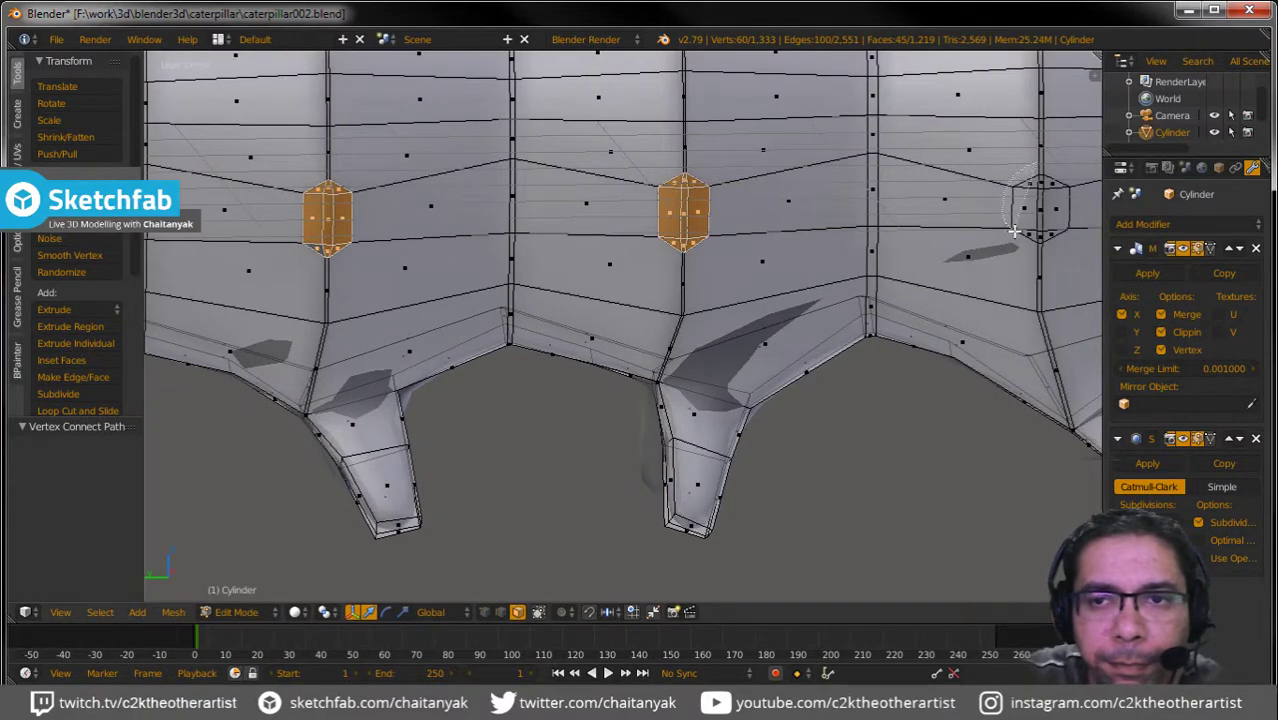
{"action": "left_click_drag", "start_coordinate": [1014, 231], "coordinate": [1063, 240], "text": "ctrl"}
{"action": "left_click_drag", "start_coordinate": [1070, 180], "coordinate": [1077, 236], "text": "ctrl"}
Lasso the centre, right and tail-end underside patches into the selection.
{"action": "middle_click_drag", "start_coordinate": [1077, 268], "coordinate": [530, 197]}
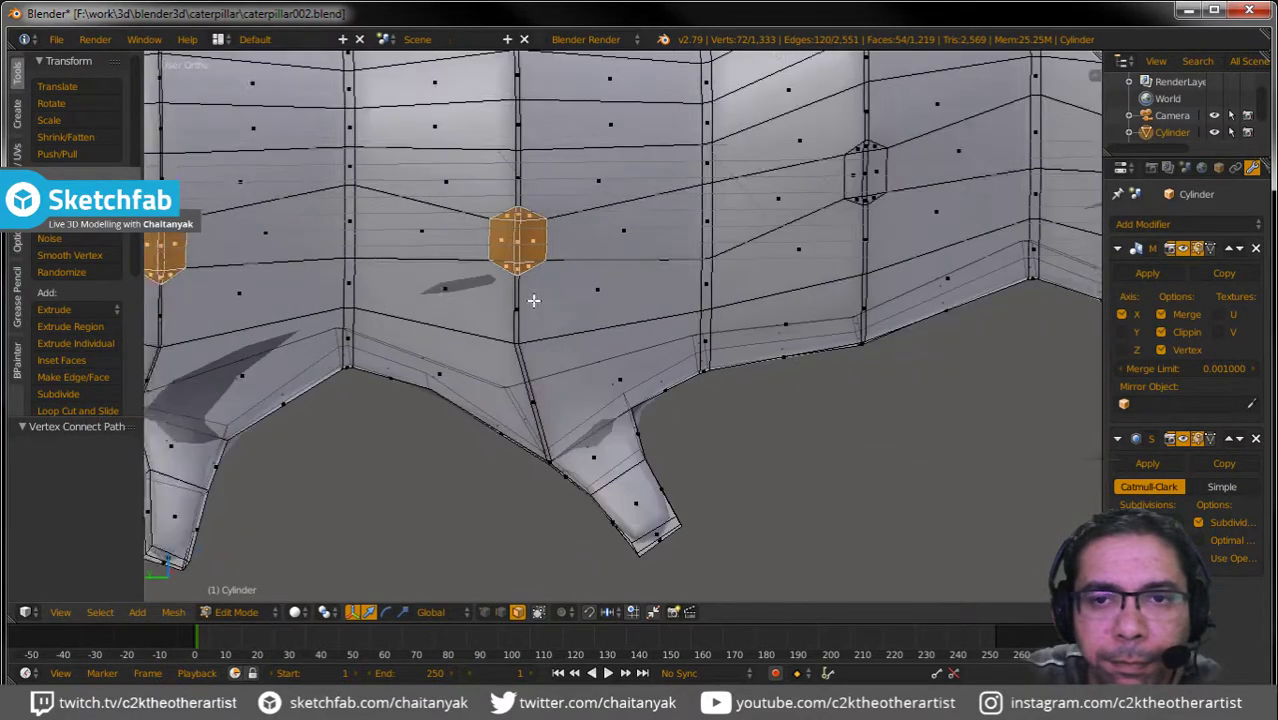
{"action": "left_click_drag", "start_coordinate": [572, 163], "coordinate": [644, 173], "text": "ctrl"}
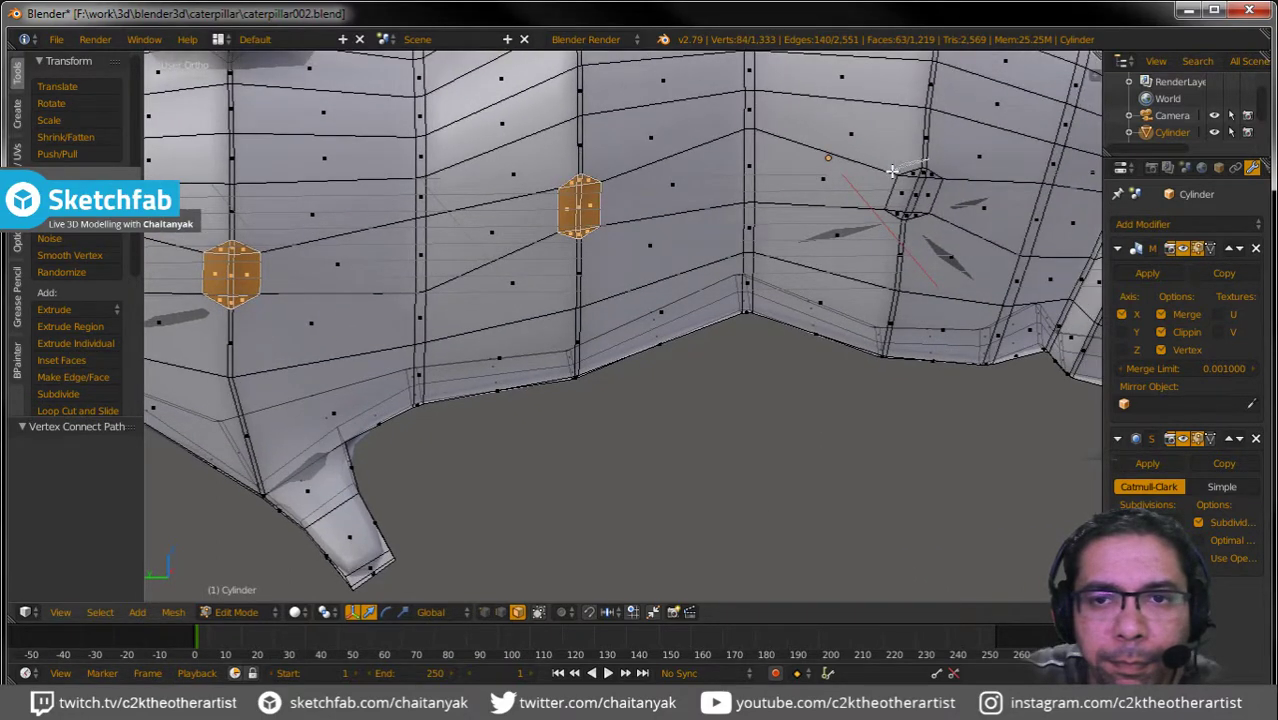
{"action": "left_click_drag", "start_coordinate": [946, 170], "coordinate": [948, 178], "text": "ctrl"}
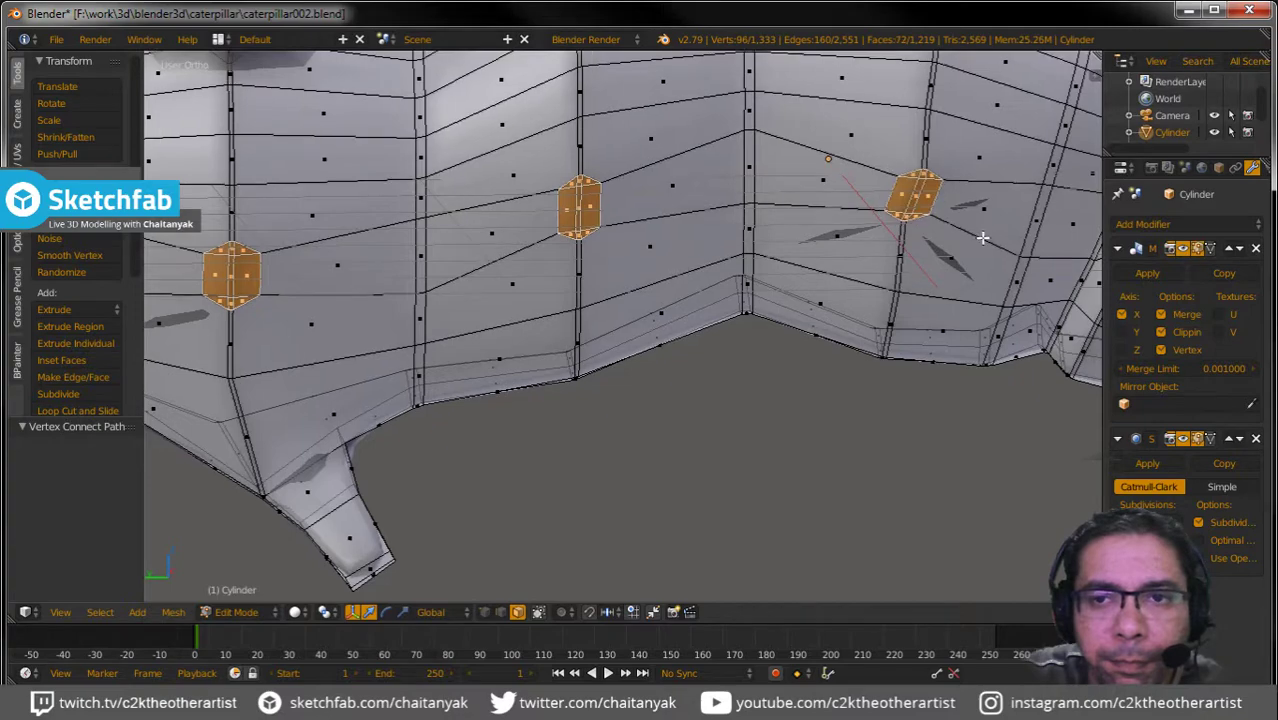
{"action": "middle_click_drag", "start_coordinate": [978, 237], "coordinate": [550, 280]}
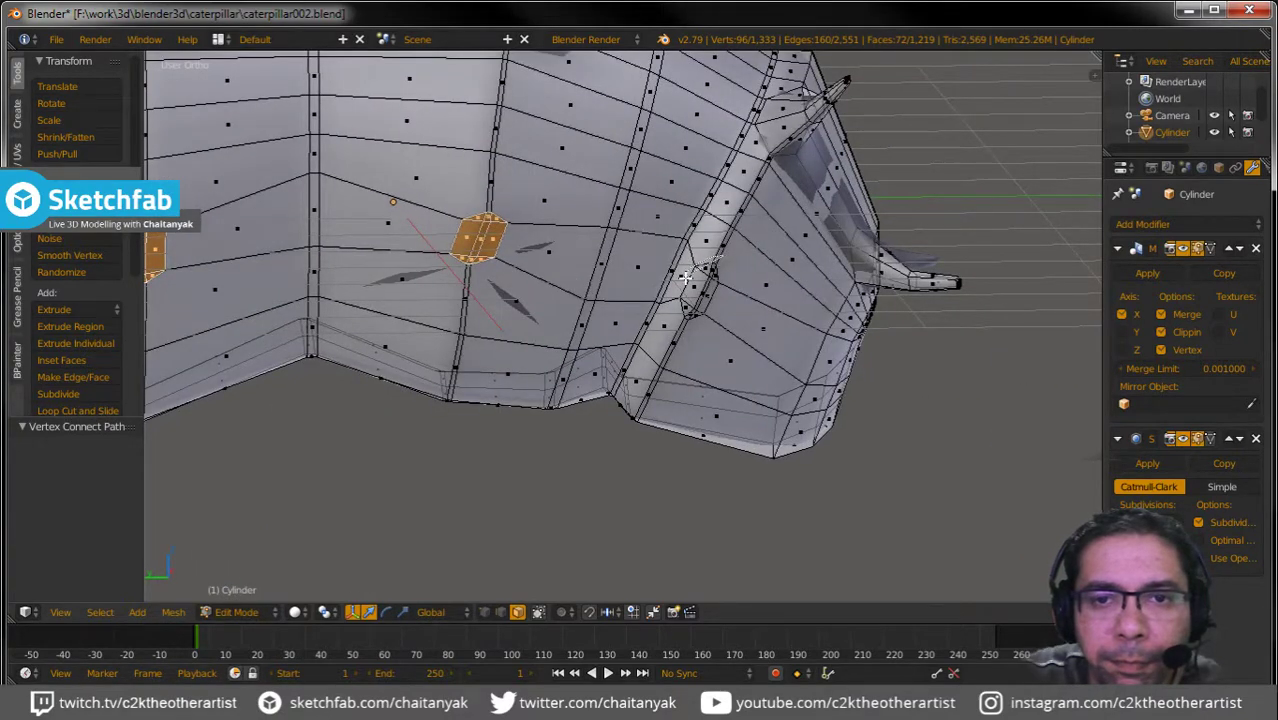
{"action": "left_click_drag", "start_coordinate": [725, 302], "coordinate": [712, 298], "text": "ctrl"}
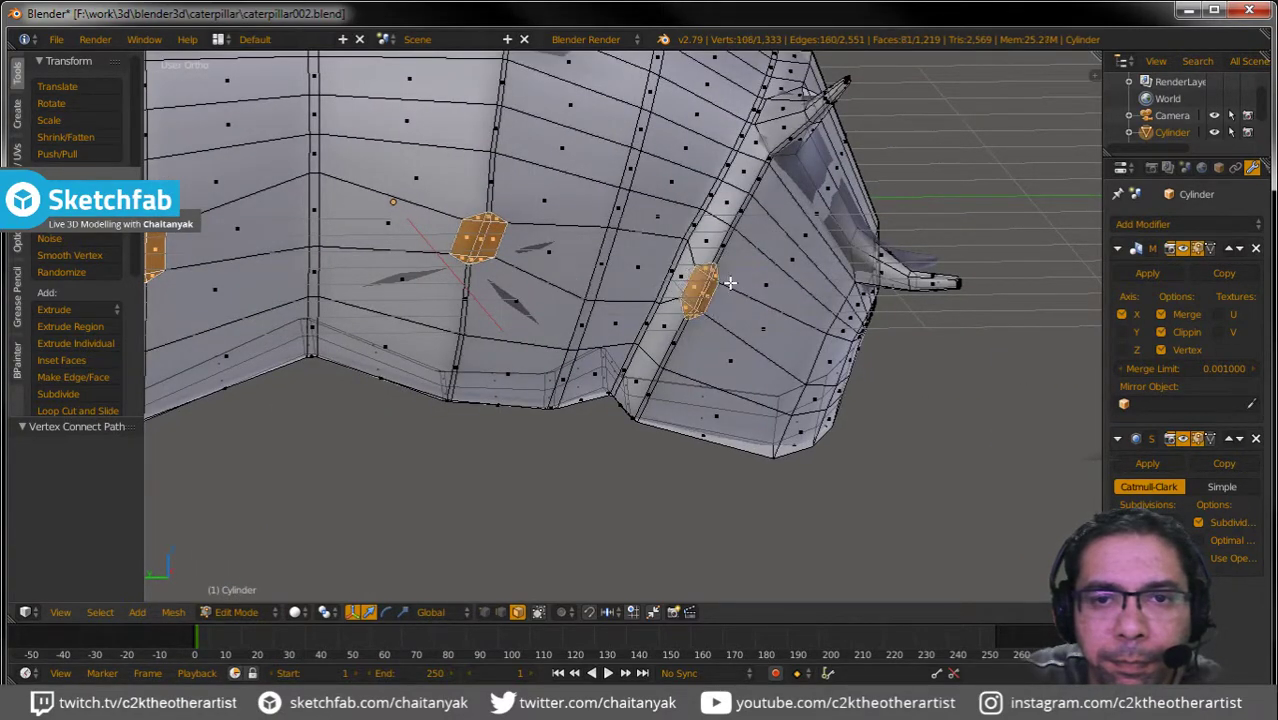
{"action": "scroll", "coordinate": [640, 310], "scroll_direction": "down", "scroll_amount": 3}
{"action": "scroll", "coordinate": [580, 320], "scroll_direction": "down", "scroll_amount": 3}
{"action": "scroll", "coordinate": [535, 328], "scroll_direction": "down", "scroll_amount": 2}
{"action": "middle_click_drag", "start_coordinate": [535, 328], "coordinate": [639, 371]}
{"action": "scroll", "coordinate": [620, 360], "scroll_direction": "up", "scroll_amount": 3}
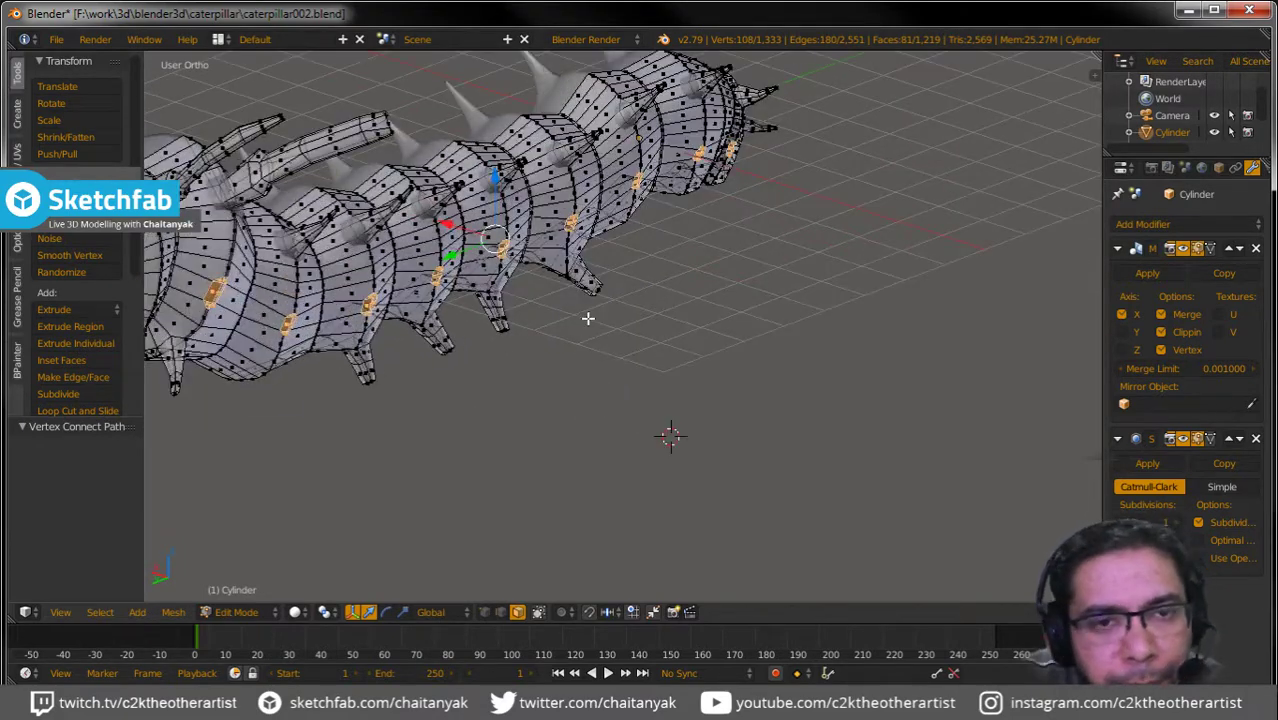
Extrude the selected side patches outward twice into stubby 0.370 protrusions.
{"action": "key", "text": "e"}
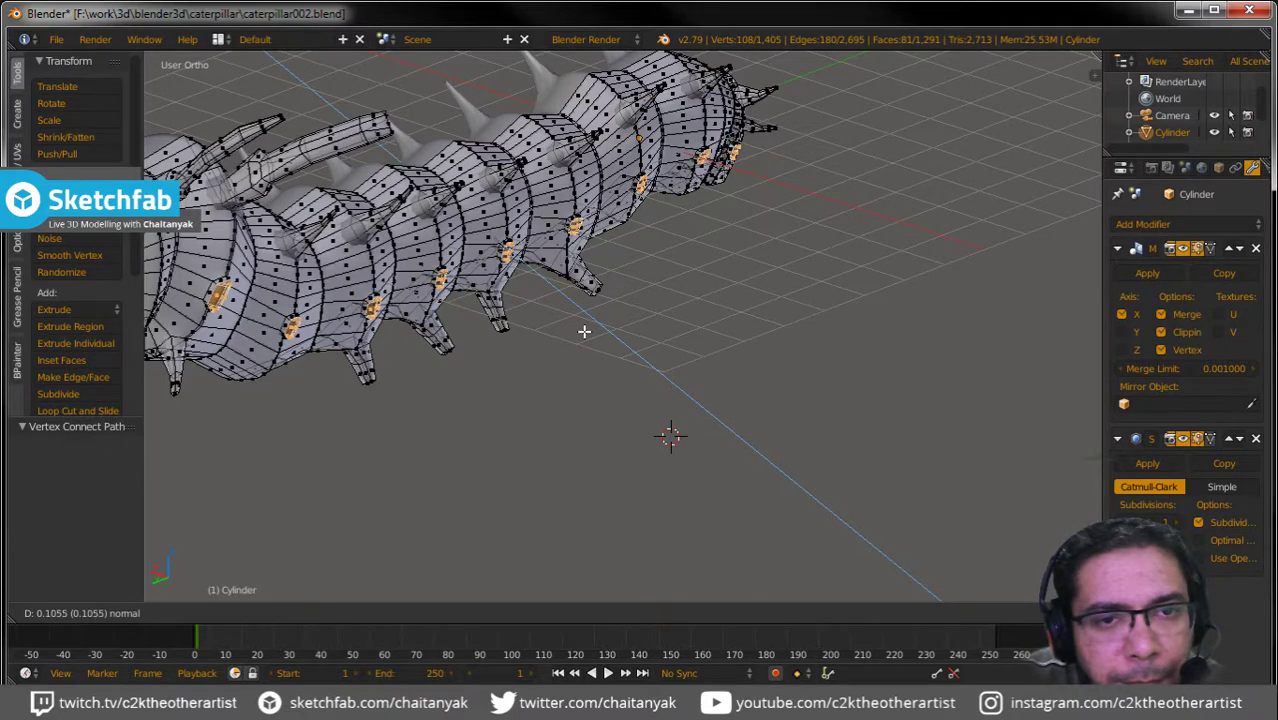
{"action": "left_click", "coordinate": [586, 331]}
{"action": "key", "text": "e"}
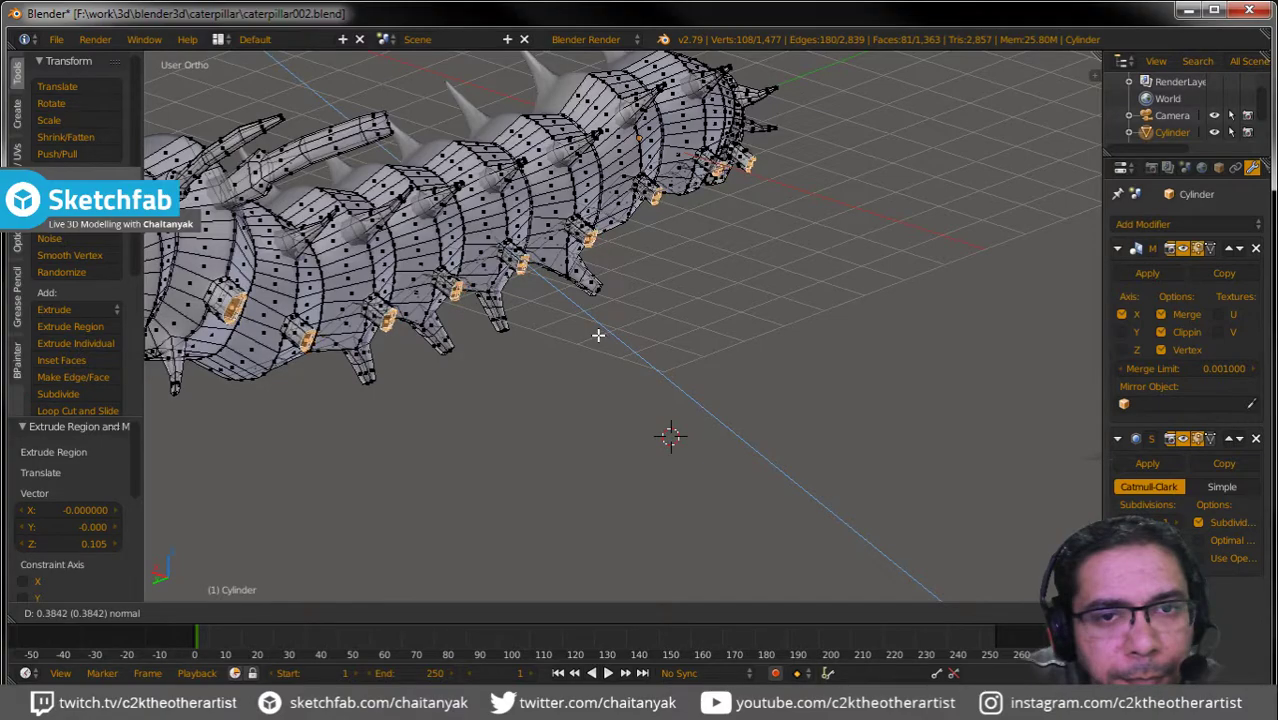
{"action": "left_click", "coordinate": [579, 337]}
{"action": "scroll", "coordinate": [400, 334], "scroll_direction": "up", "scroll_amount": 4}
{"action": "scroll", "coordinate": [224, 332], "scroll_direction": "up", "scroll_amount": 1}
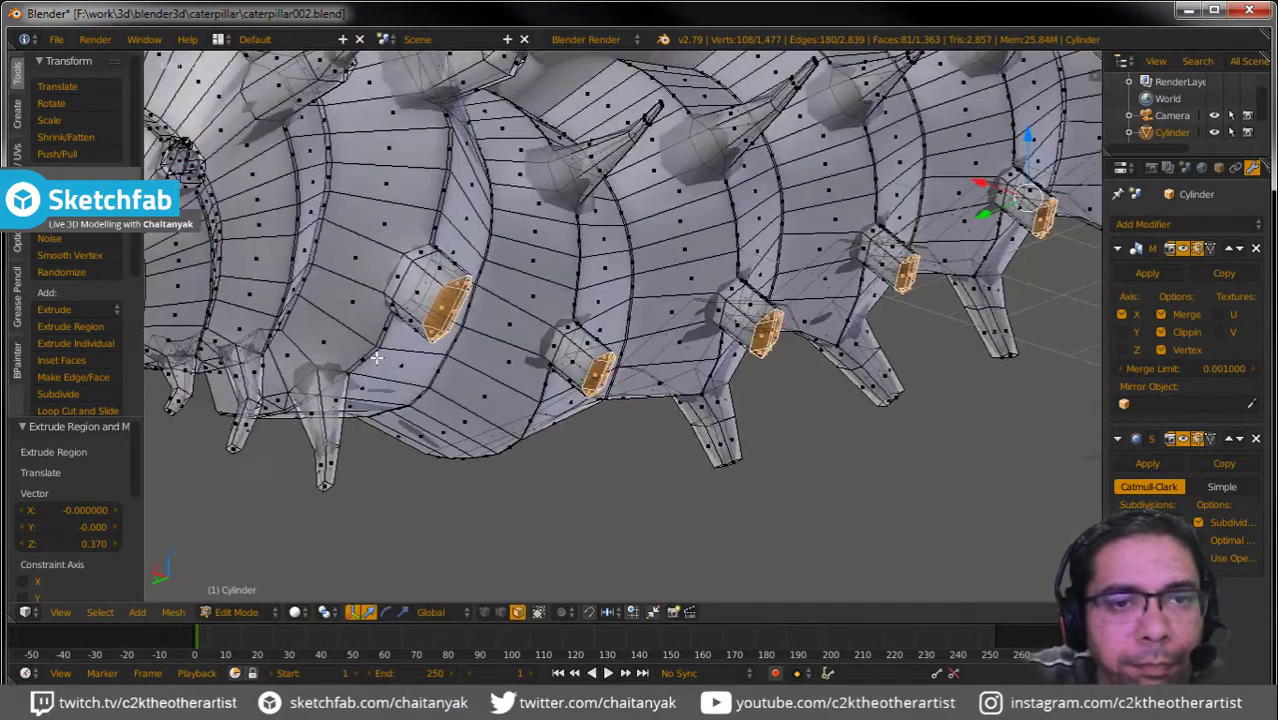
{"action": "scroll", "coordinate": [400, 350], "scroll_direction": "up", "scroll_amount": 2}
{"action": "scroll", "coordinate": [542, 371], "scroll_direction": "up", "scroll_amount": 2}
{"action": "scroll", "coordinate": [501, 333], "scroll_direction": "up", "scroll_amount": 2}
{"action": "scroll", "coordinate": [501, 333], "scroll_direction": "down", "scroll_amount": 3}
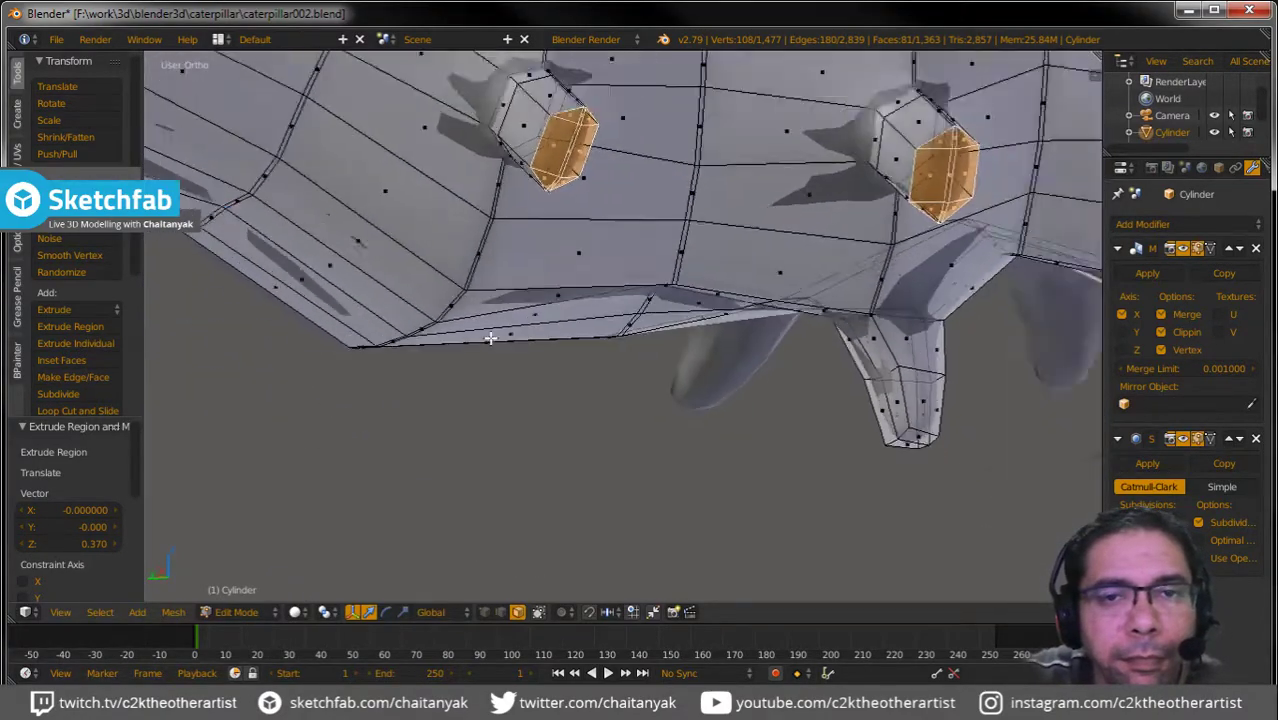
{"action": "scroll", "coordinate": [480, 370], "scroll_direction": "down", "scroll_amount": 4}
Deselect all faces and turn the view to the caterpillar's underside.
{"action": "key", "text": "a"}
{"action": "mouse_move", "coordinate": [470, 390]}
{"action": "middle_mouse_down"}
{"action": "mouse_move", "coordinate": [434, 445]}
{"action": "mouse_move", "coordinate": [422, 305]}
{"action": "mouse_move", "coordinate": [459, 208]}
{"action": "mouse_move", "coordinate": [491, 370]}
{"action": "middle_mouse_up"}
{"action": "scroll", "coordinate": [414, 305], "scroll_direction": "up", "scroll_amount": 3}
{"action": "scroll", "coordinate": [449, 308], "scroll_direction": "up", "scroll_amount": 2}
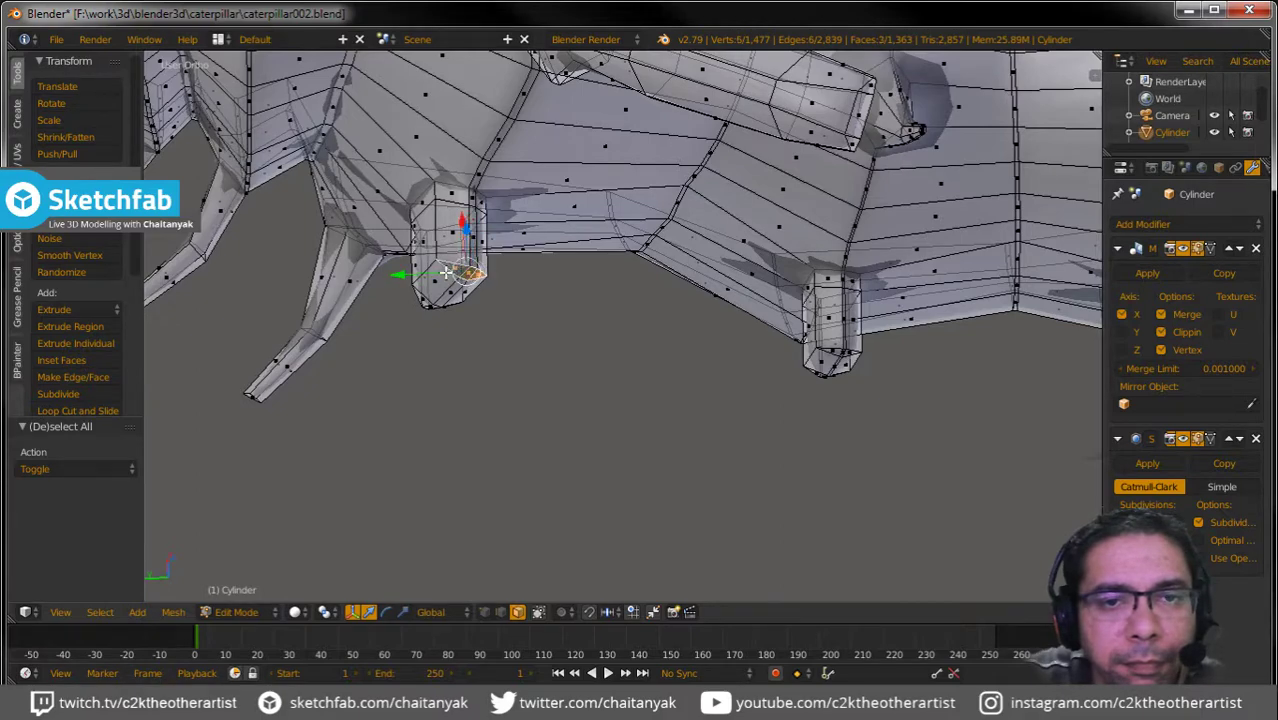
Shrink, extrude and taper the first nub's end faces into a pointed spike.
{"action": "right_click", "coordinate": [455, 284], "text": "shift"}
{"action": "right_click", "coordinate": [467, 295], "text": "shift"}
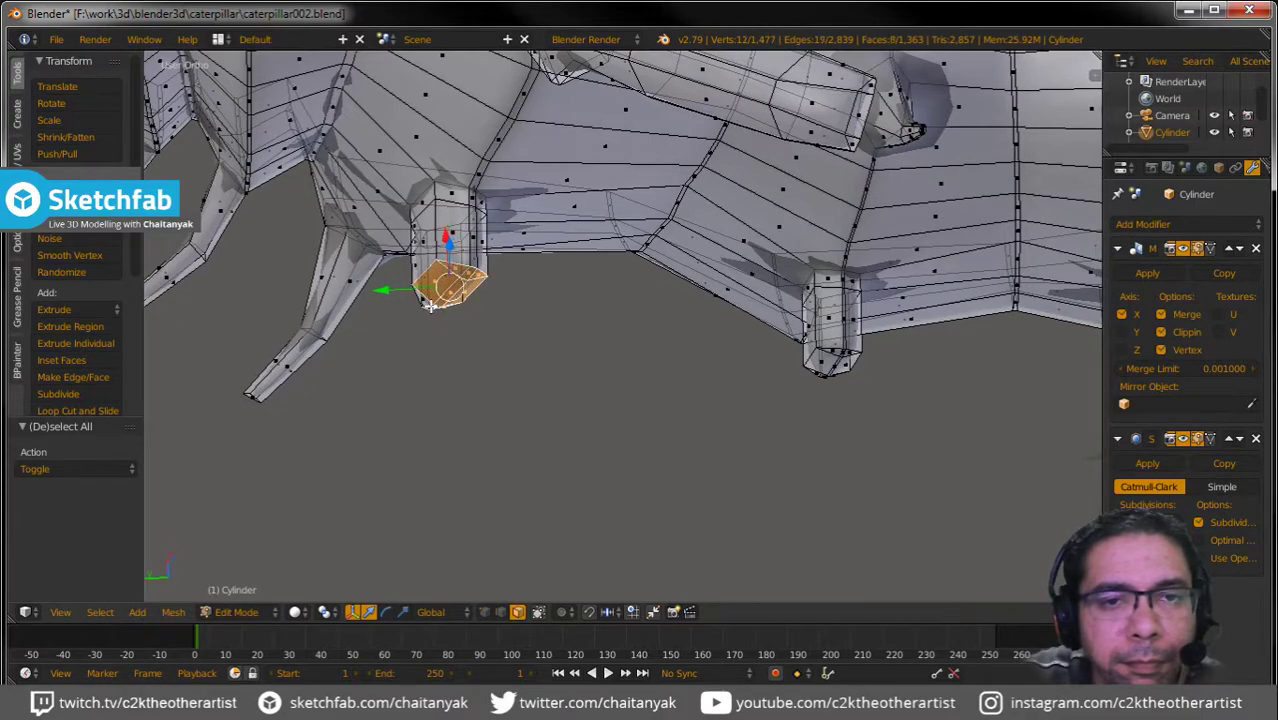
{"action": "middle_click_drag", "start_coordinate": [494, 338], "coordinate": [525, 257]}
{"action": "key", "text": "s"}
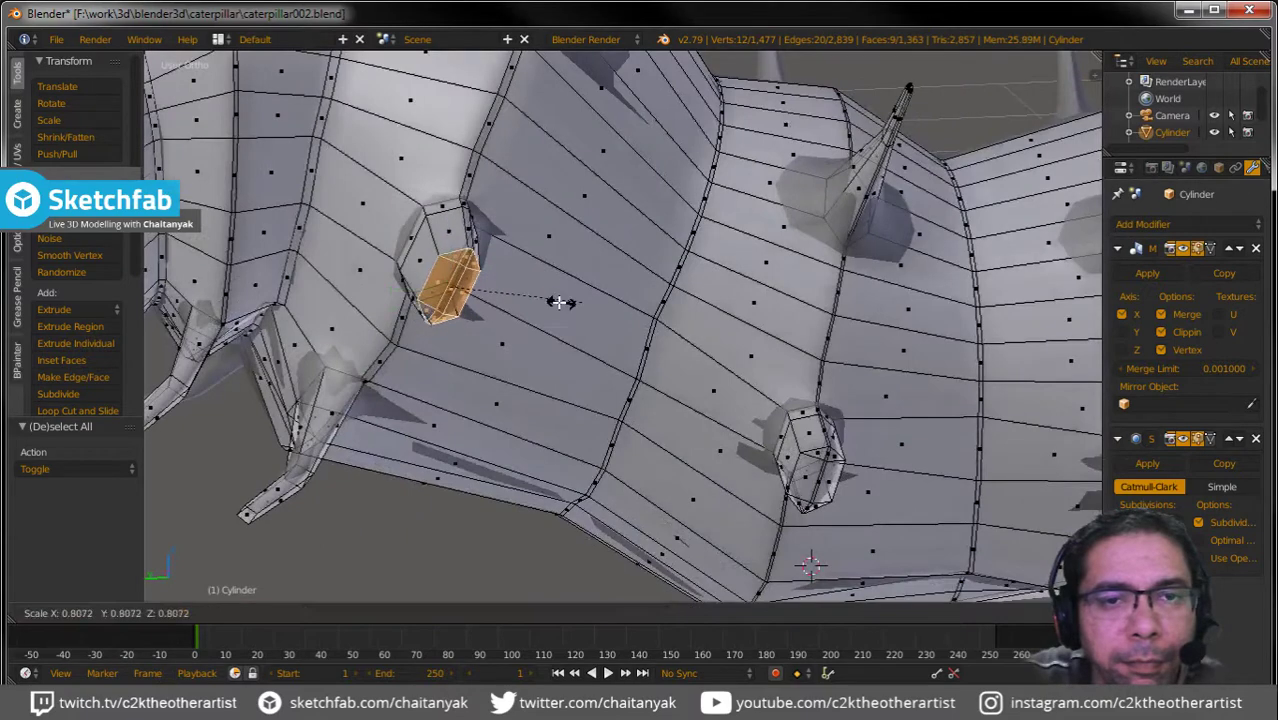
{"action": "left_click", "coordinate": [530, 295]}
{"action": "middle_click_drag", "start_coordinate": [528, 337], "coordinate": [634, 308]}
{"action": "key", "text": "e"}
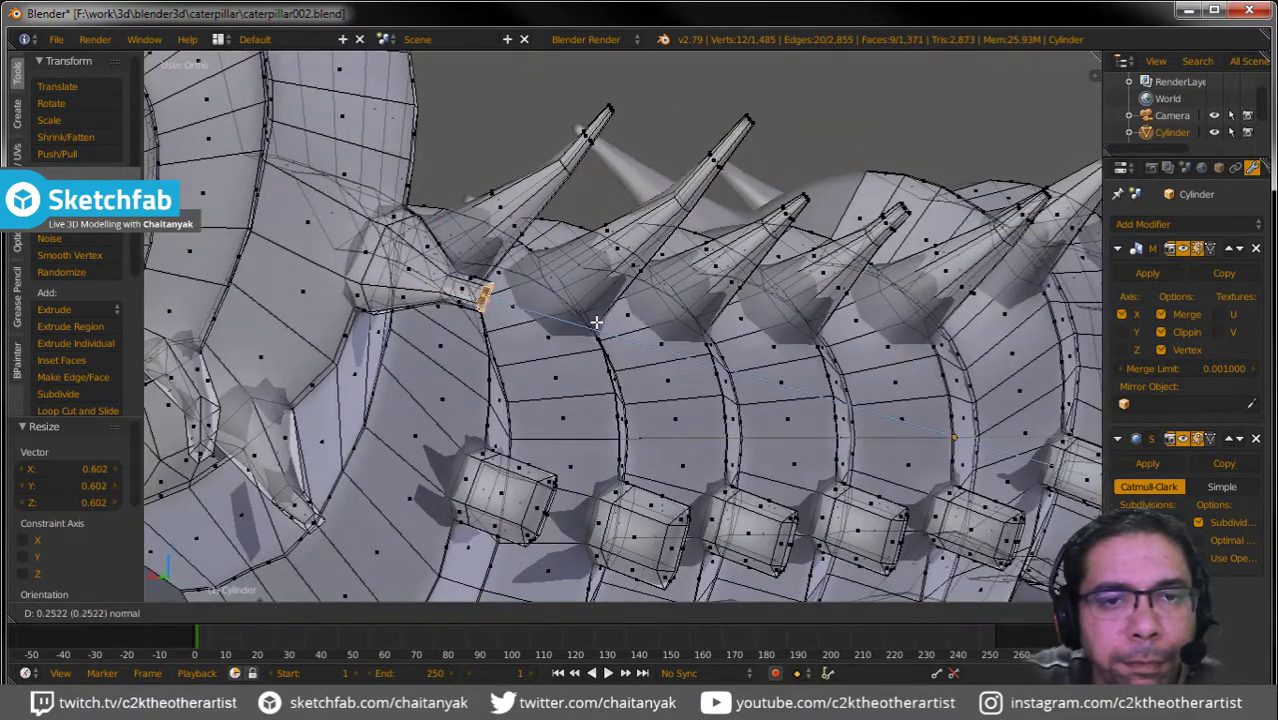
{"action": "left_click", "coordinate": [612, 328]}
{"action": "key", "text": "s"}
{"action": "left_click", "coordinate": [542, 297]}
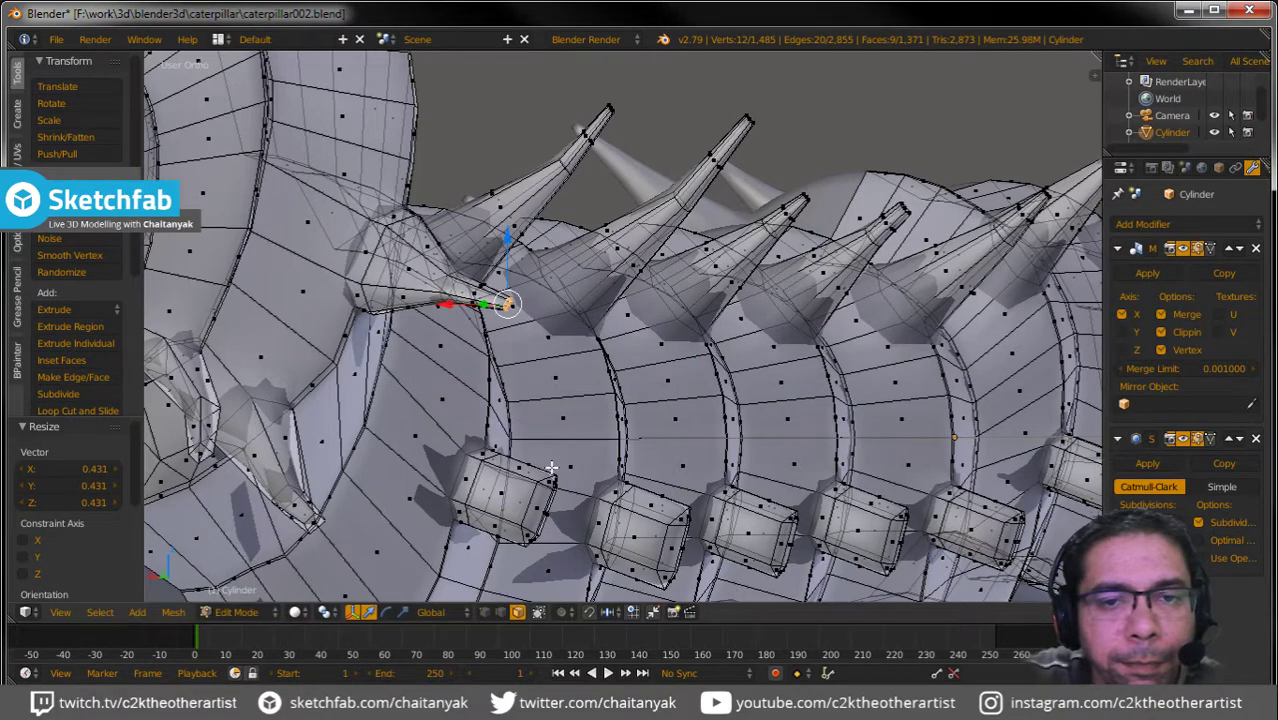
Select the next nub's end faces, then shrink, extrude and taper them into a spike.
{"action": "right_click", "coordinate": [548, 482]}
{"action": "right_click", "coordinate": [538, 505], "text": "alt"}
{"action": "right_click", "coordinate": [533, 530], "text": "alt"}
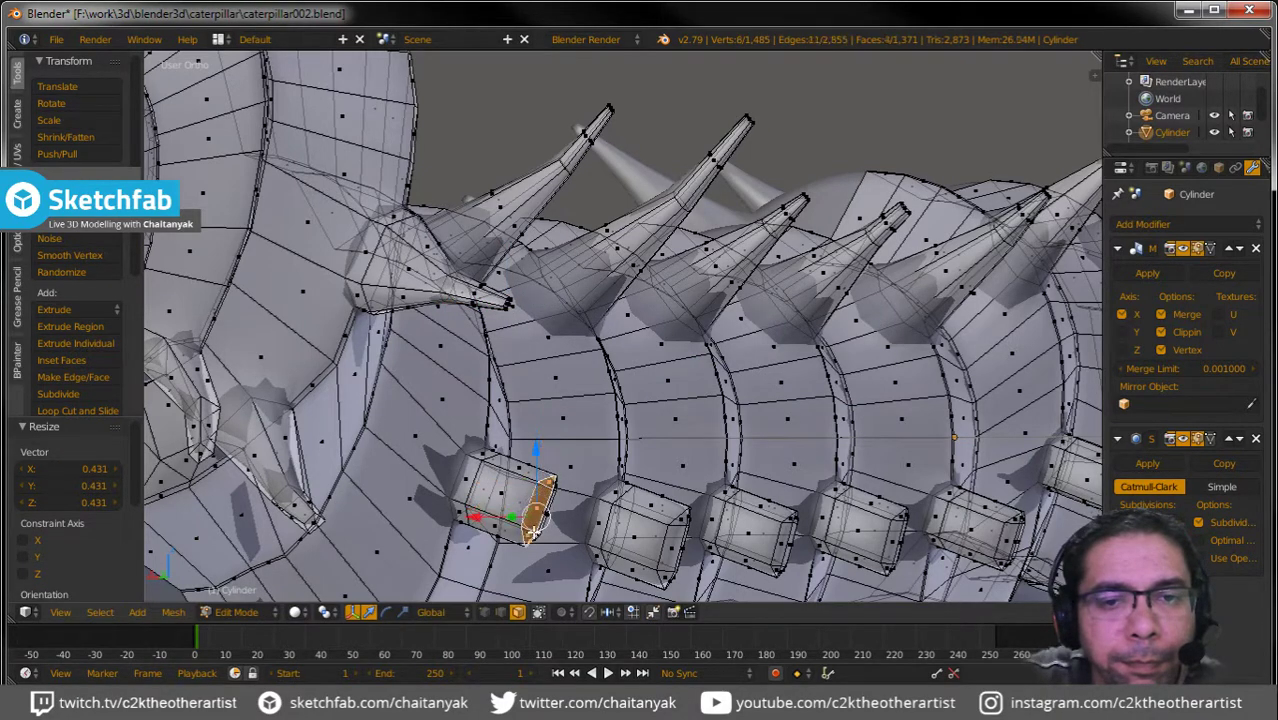
{"action": "right_click", "coordinate": [540, 513], "text": "shift"}
{"action": "mouse_move", "coordinate": [540, 513]}
{"action": "middle_mouse_down"}
{"action": "mouse_move", "coordinate": [437, 519]}
{"action": "mouse_move", "coordinate": [510, 494]}
{"action": "middle_mouse_up"}
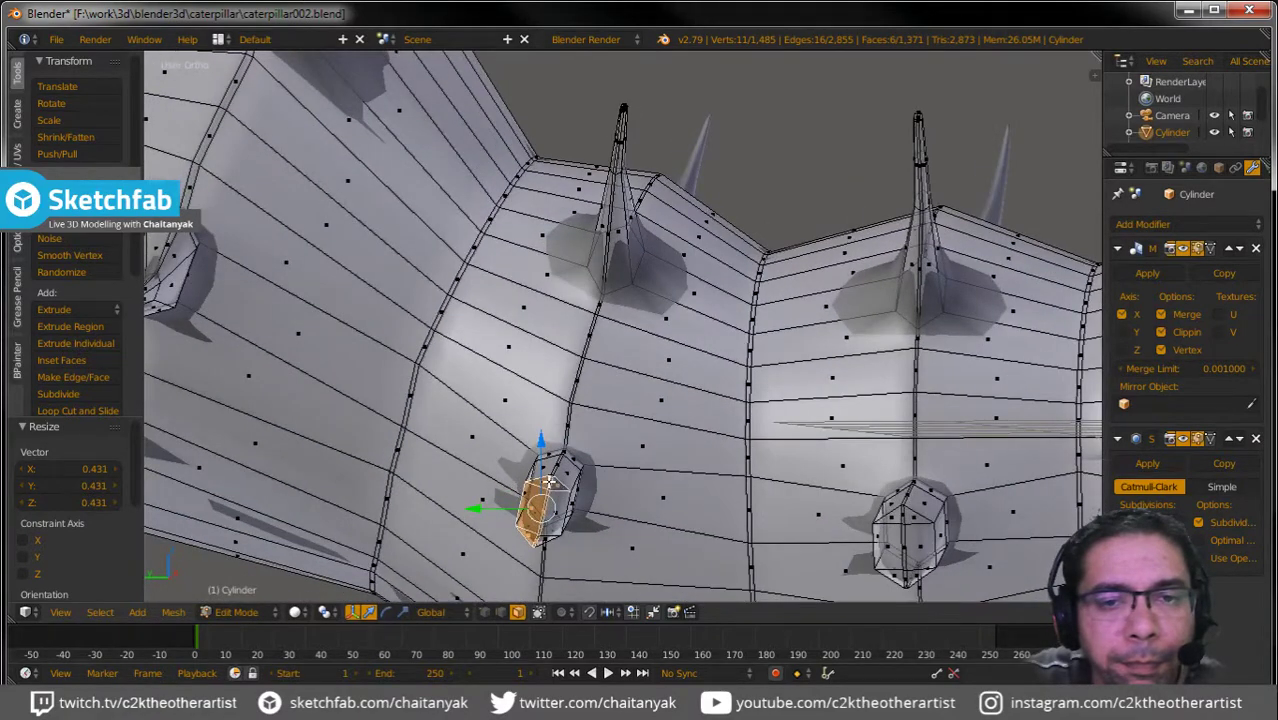
{"action": "right_click", "coordinate": [540, 540], "text": "shift"}
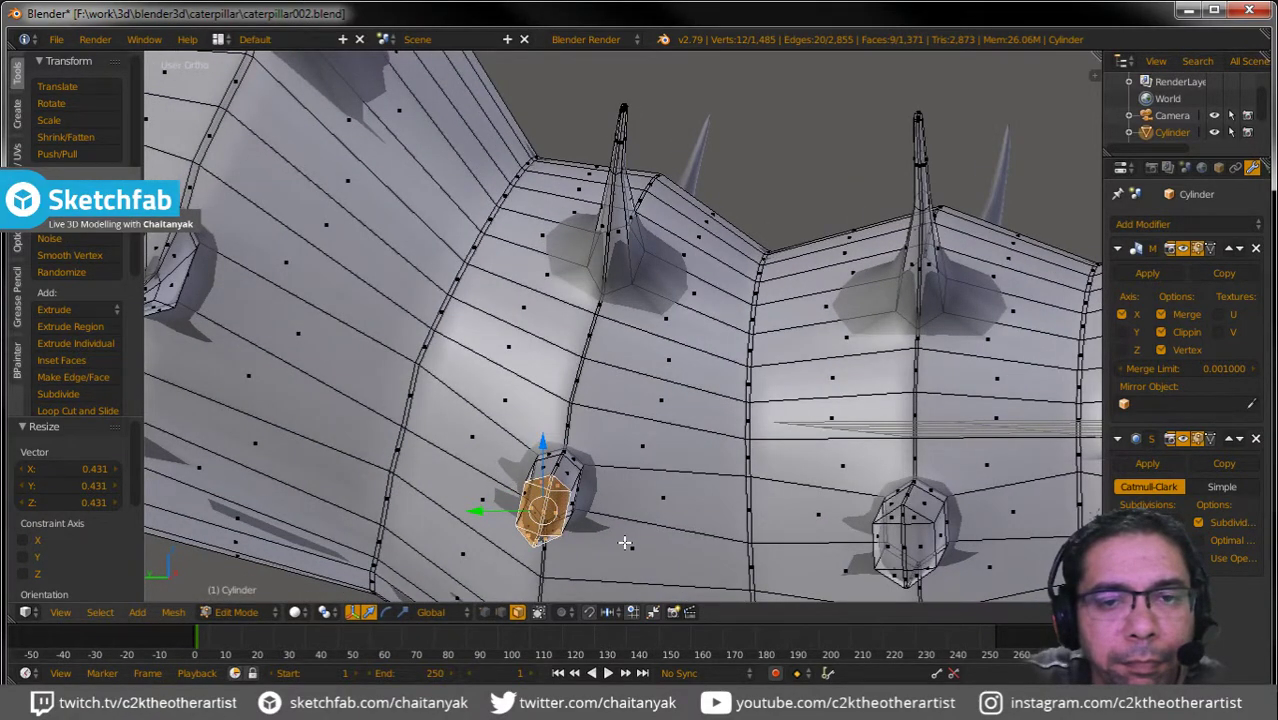
{"action": "middle_click_drag", "start_coordinate": [624, 542], "coordinate": [605, 543]}
{"action": "key", "text": "s"}
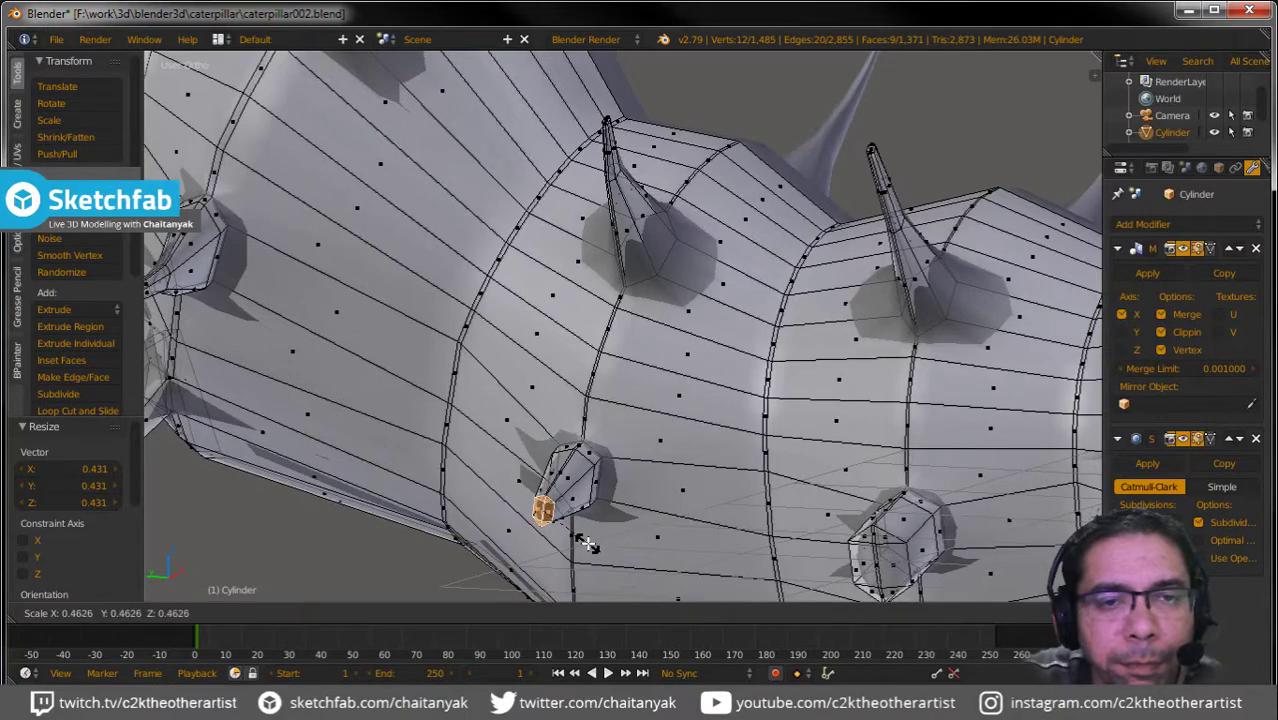
{"action": "left_click", "coordinate": [587, 543]}
{"action": "key", "text": "e"}
{"action": "left_click", "coordinate": [545, 588]}
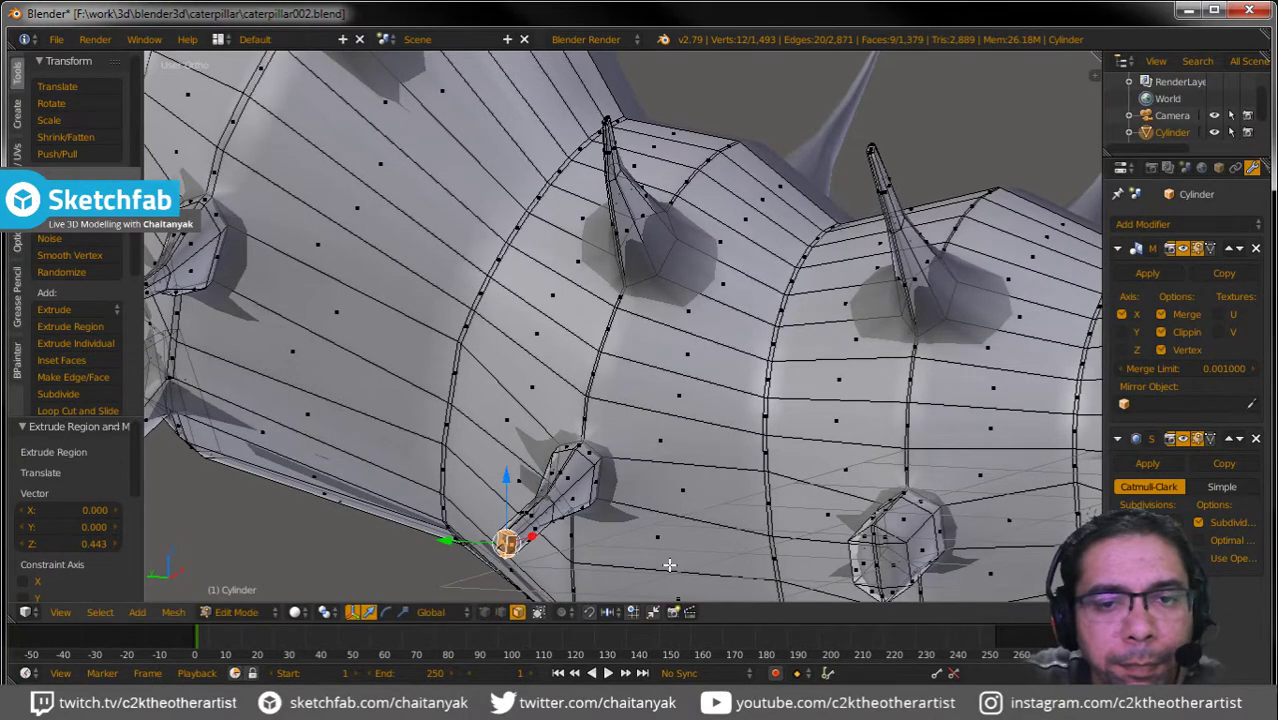
{"action": "key", "text": "s"}
{"action": "left_click", "coordinate": [556, 560]}
Select the end faces of a third nub, seen from the underside near the legs.
{"action": "middle_click_drag", "start_coordinate": [685, 537], "coordinate": [440, 371], "text": "shift"}
{"action": "left_click", "coordinate": [647, 371]}
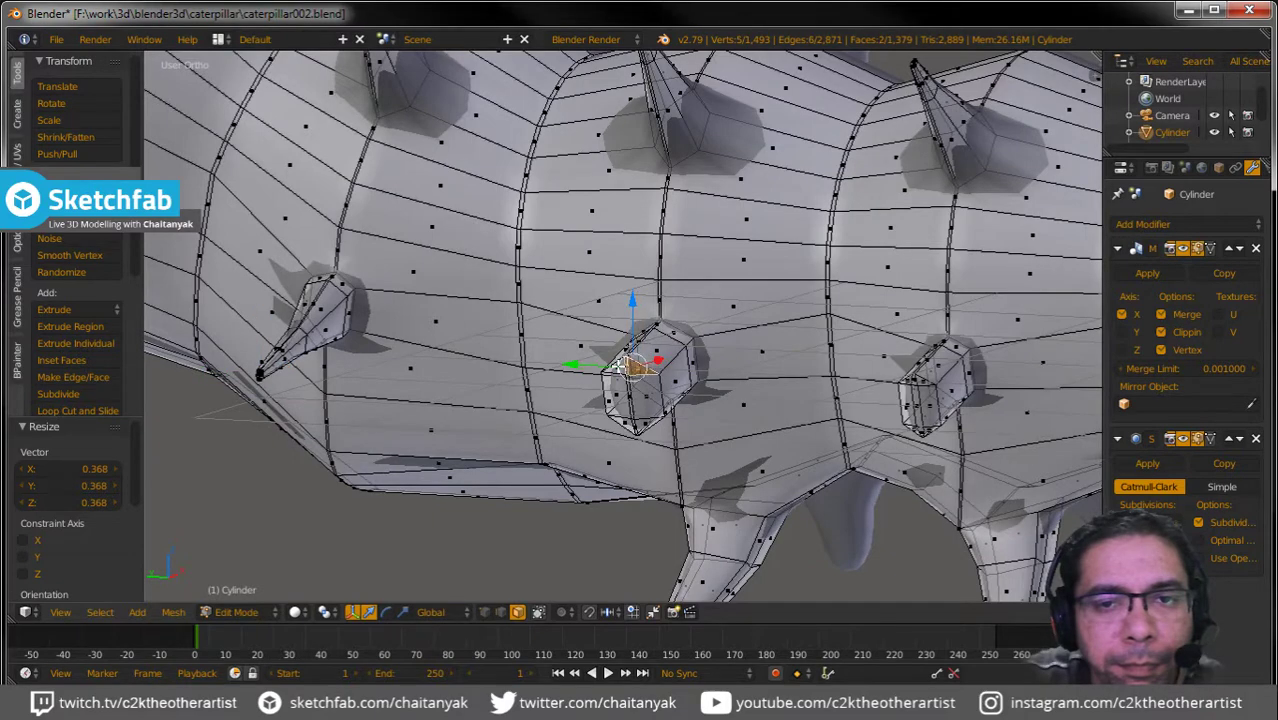
{"action": "left_click", "coordinate": [633, 395], "text": "shift"}
{"action": "key", "text": "a"}
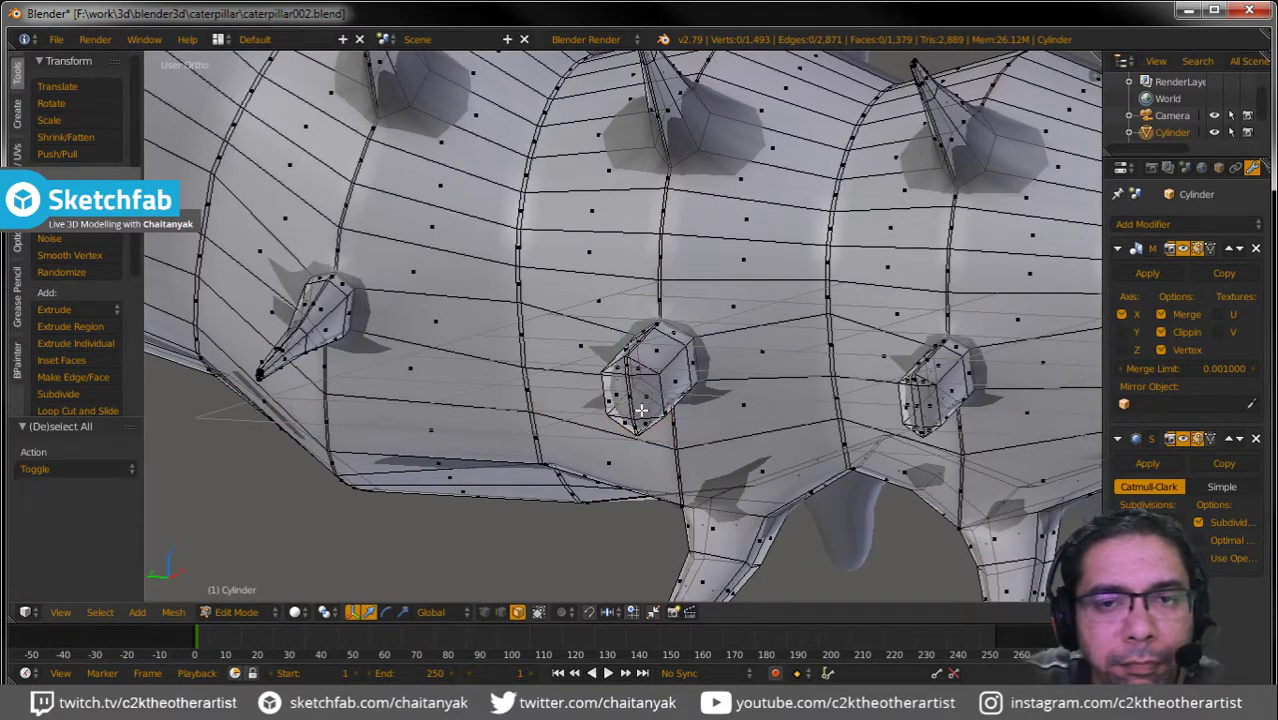
{"action": "middle_click_drag", "start_coordinate": [640, 402], "coordinate": [579, 322]}
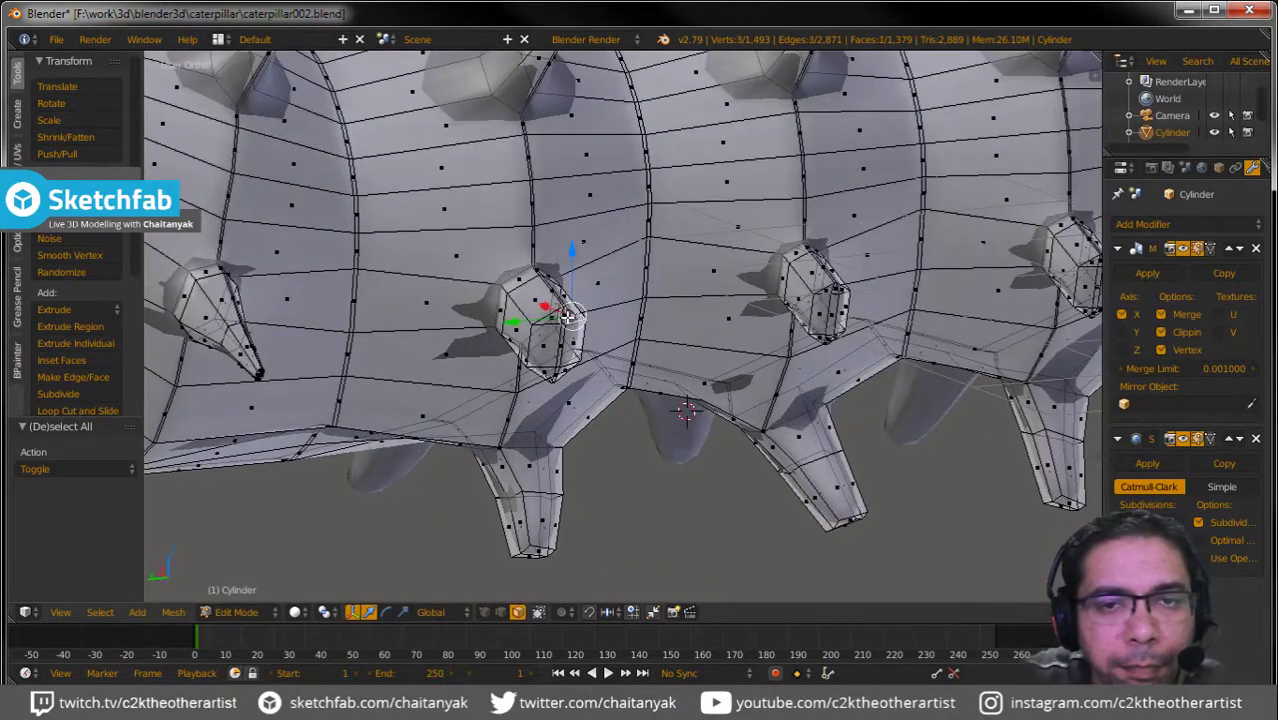
{"action": "left_click", "coordinate": [555, 328], "text": "shift"}
{"action": "left_click", "coordinate": [557, 340], "text": "shift"}
{"action": "left_click", "coordinate": [560, 352], "text": "shift"}
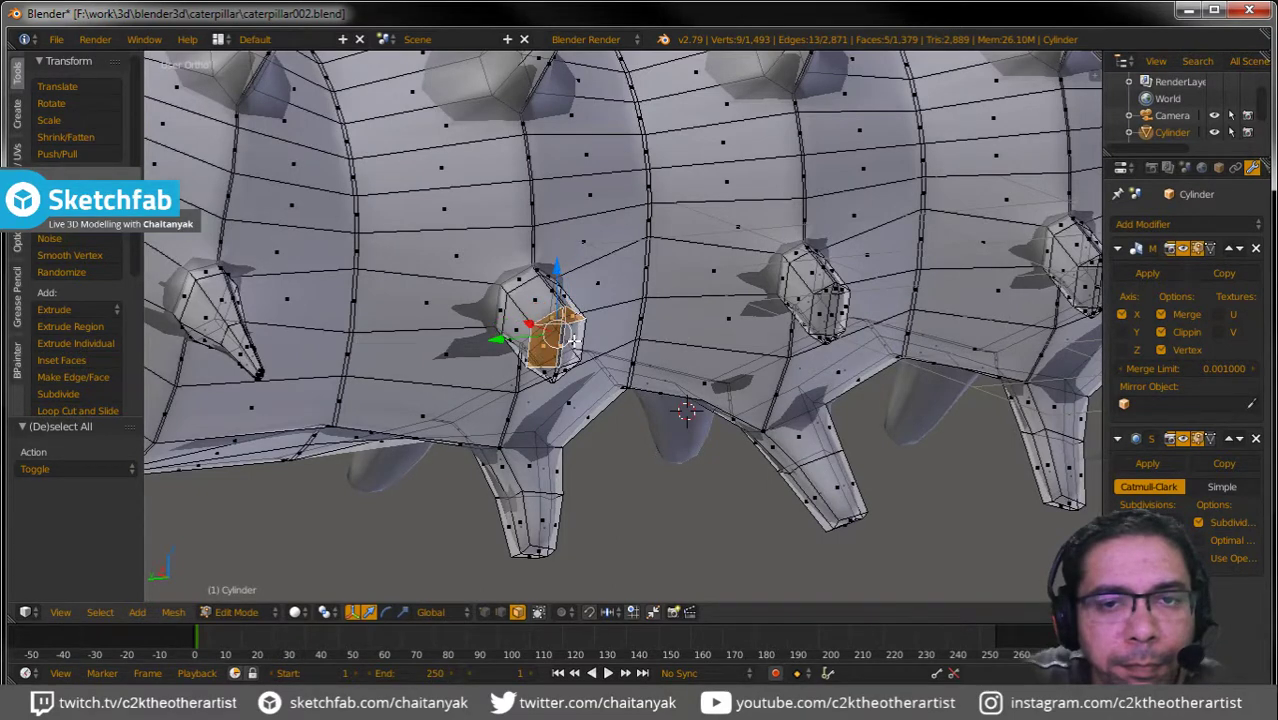
{"action": "left_click", "coordinate": [563, 366], "text": "shift"}
{"action": "left_click", "coordinate": [561, 371], "text": "shift"}
{"action": "left_click", "coordinate": [555, 373], "text": "shift"}
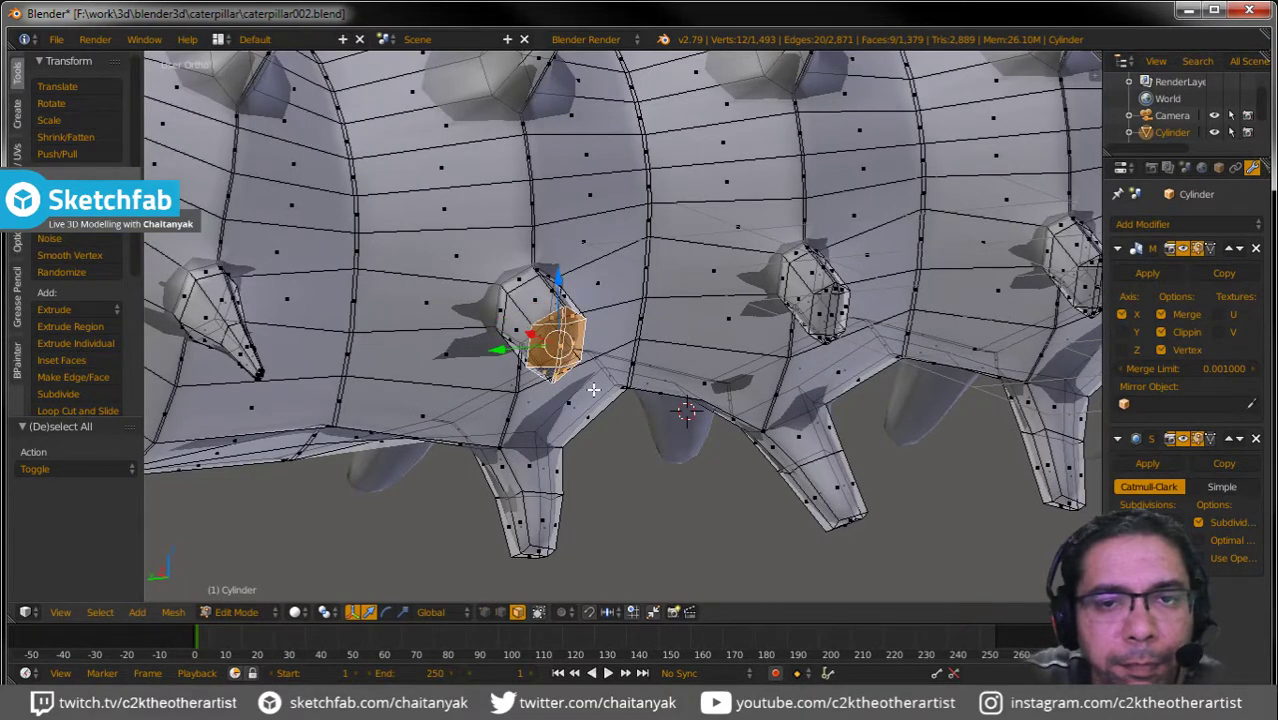
Shrink, extrude and taper the third nub's faces into a pointed spike.
{"action": "key", "text": "s"}
{"action": "left_click", "coordinate": [572, 362]}
{"action": "key", "text": "e"}
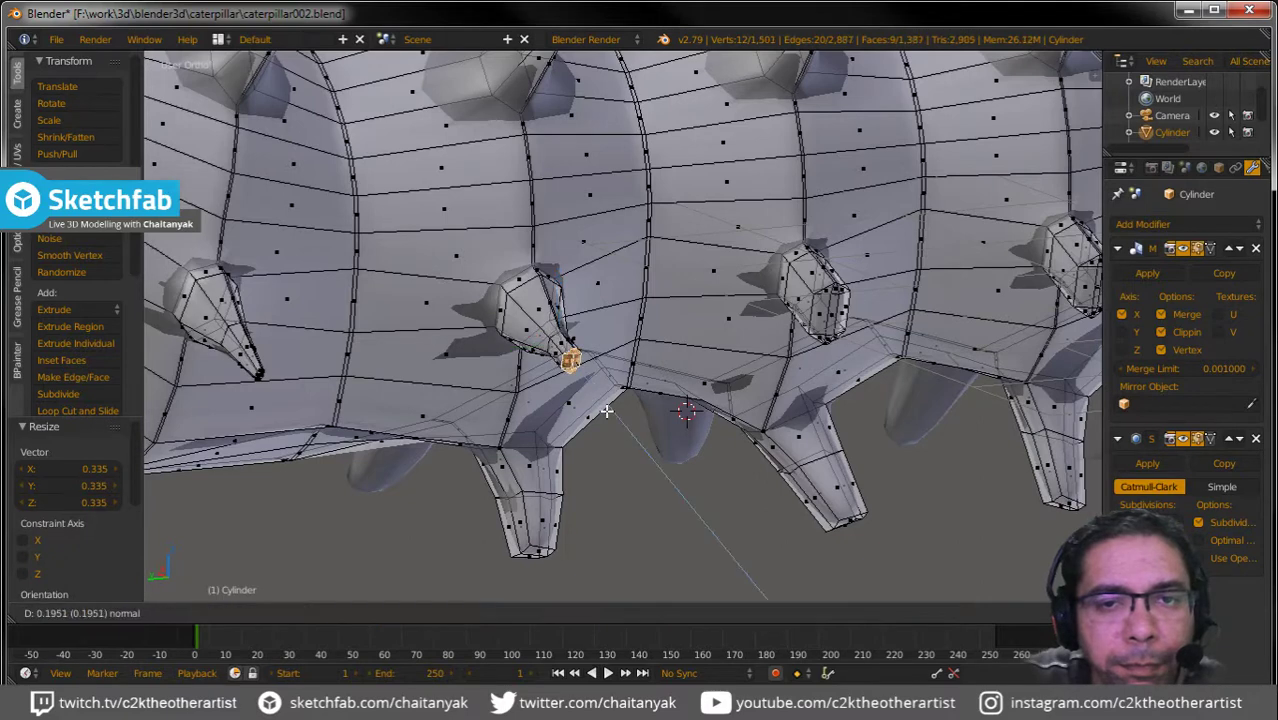
{"action": "left_click", "coordinate": [606, 411]}
{"action": "key", "text": "s"}
{"action": "left_click", "coordinate": [640, 416]}
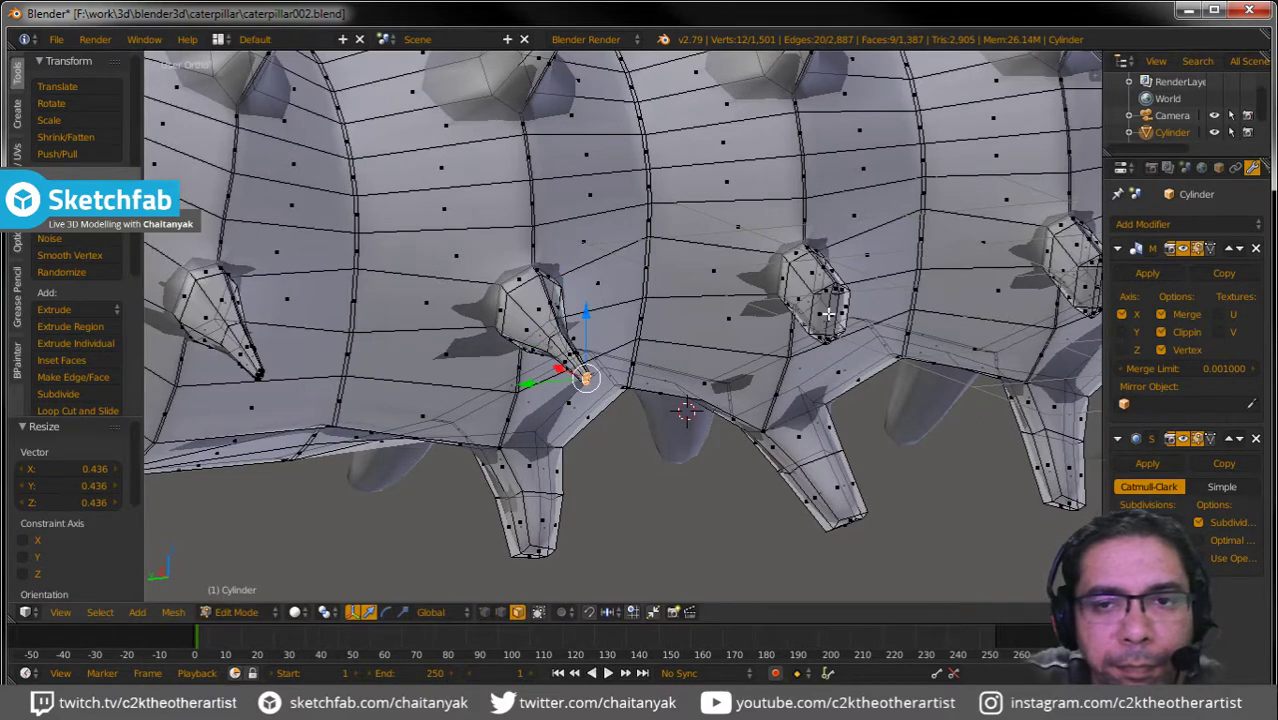
Extrude the fourth nub's end faces and scale them down into a pointed tip, redoing the tip size.
{"action": "right_click", "coordinate": [828, 314]}
{"action": "right_click", "coordinate": [840, 315], "text": "shift"}
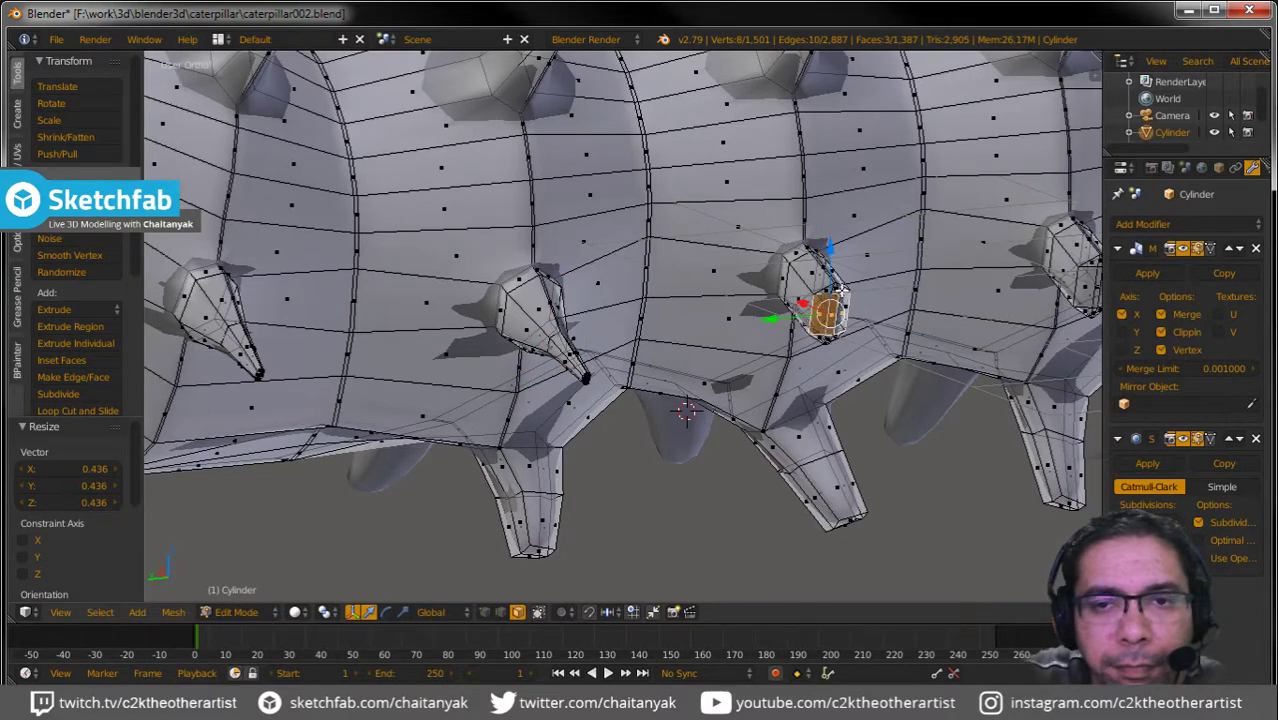
{"action": "right_click", "coordinate": [830, 290], "text": "shift"}
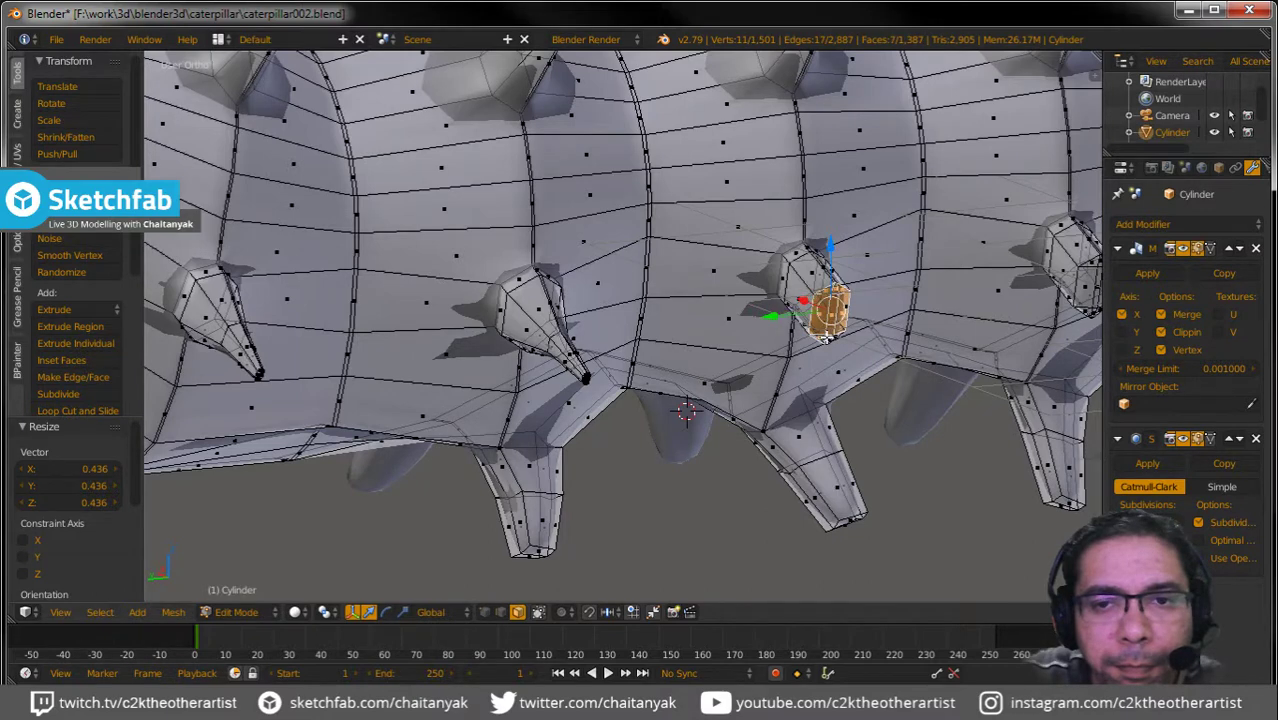
{"action": "key", "text": "e"}
{"action": "key", "text": "s"}
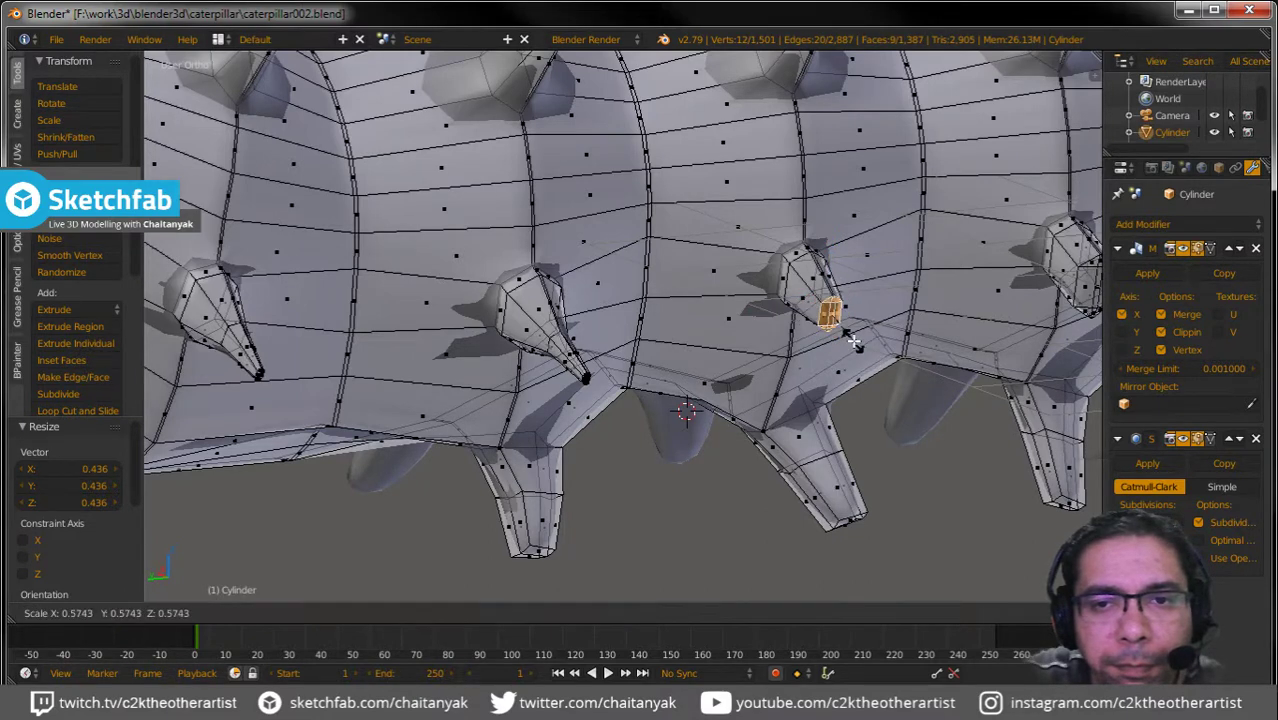
{"action": "left_click", "coordinate": [846, 338]}
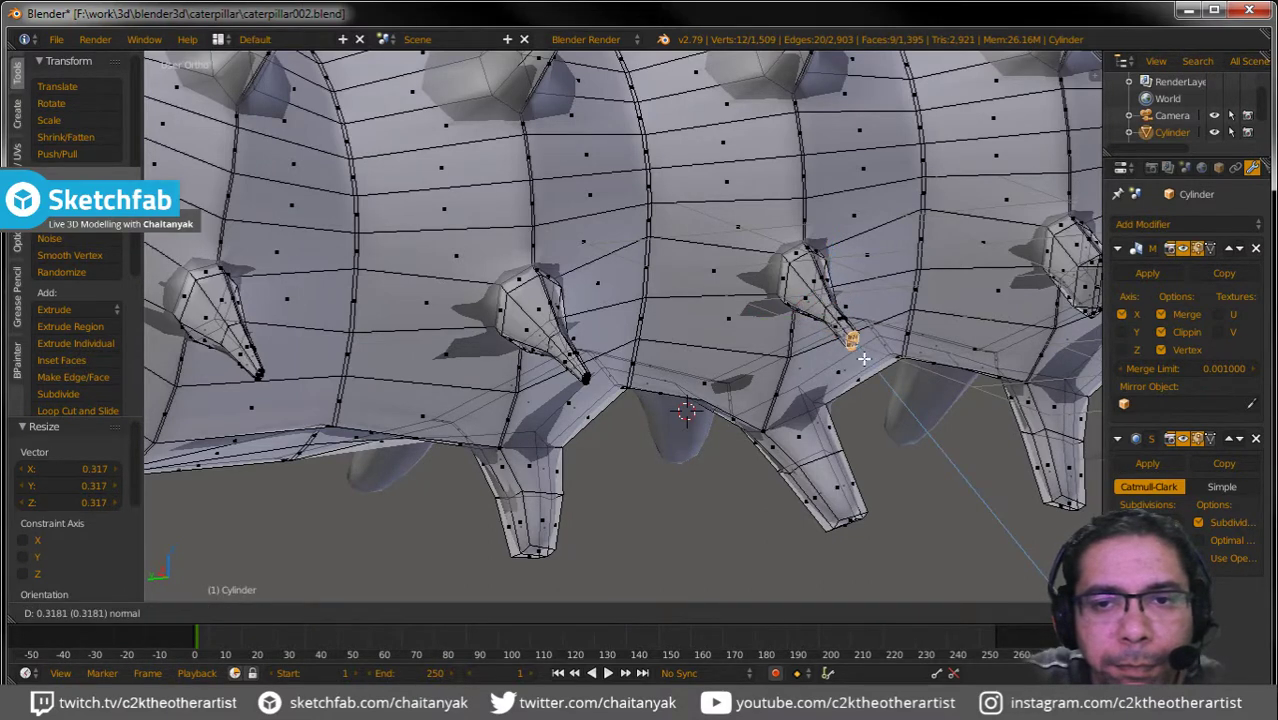
{"action": "key", "text": "ctrl+z"}
{"action": "key", "text": "s"}
{"action": "left_click", "coordinate": [881, 373]}
Return to Object Mode and zoom out to view the whole smoothed caterpillar.
{"action": "key", "text": "Tab"}
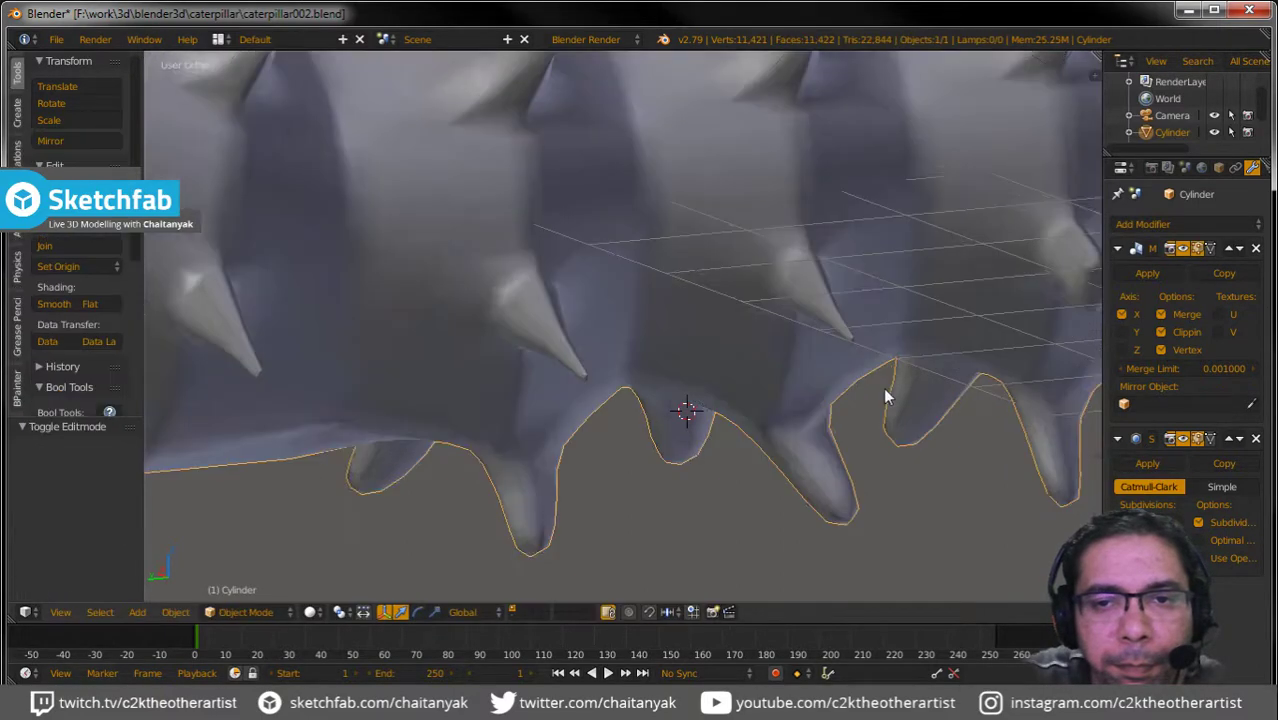
{"action": "mouse_move", "coordinate": [881, 373]}
{"action": "middle_mouse_down"}
{"action": "mouse_move", "coordinate": [887, 397]}
{"action": "mouse_move", "coordinate": [640, 433]}
{"action": "mouse_move", "coordinate": [656, 419]}
{"action": "mouse_move", "coordinate": [713, 428]}
{"action": "mouse_move", "coordinate": [699, 448]}
{"action": "mouse_move", "coordinate": [621, 447]}
{"action": "middle_mouse_up"}
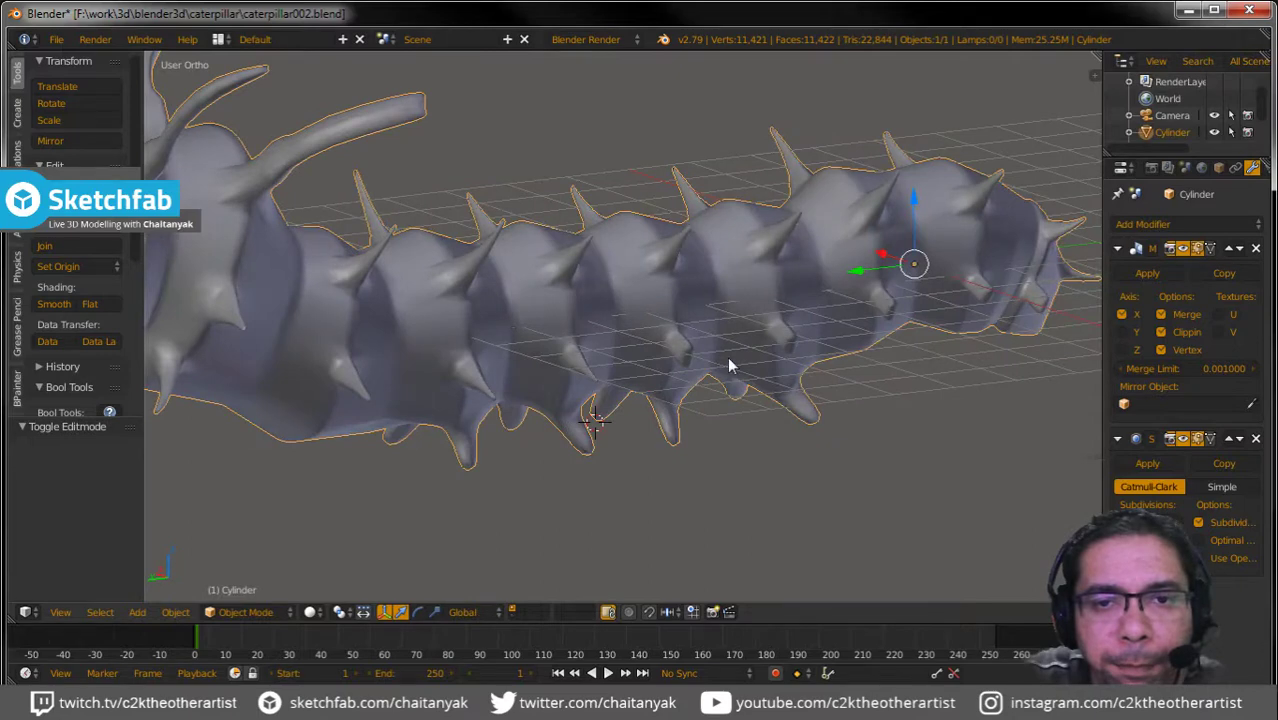
{"action": "scroll", "coordinate": [727, 356], "scroll_direction": "up", "scroll_amount": 5}
Back in Edit Mode, shrink, extrude and taper the first side bump's faces.
{"action": "key", "text": "Tab"}
{"action": "left_click", "coordinate": [598, 353]}
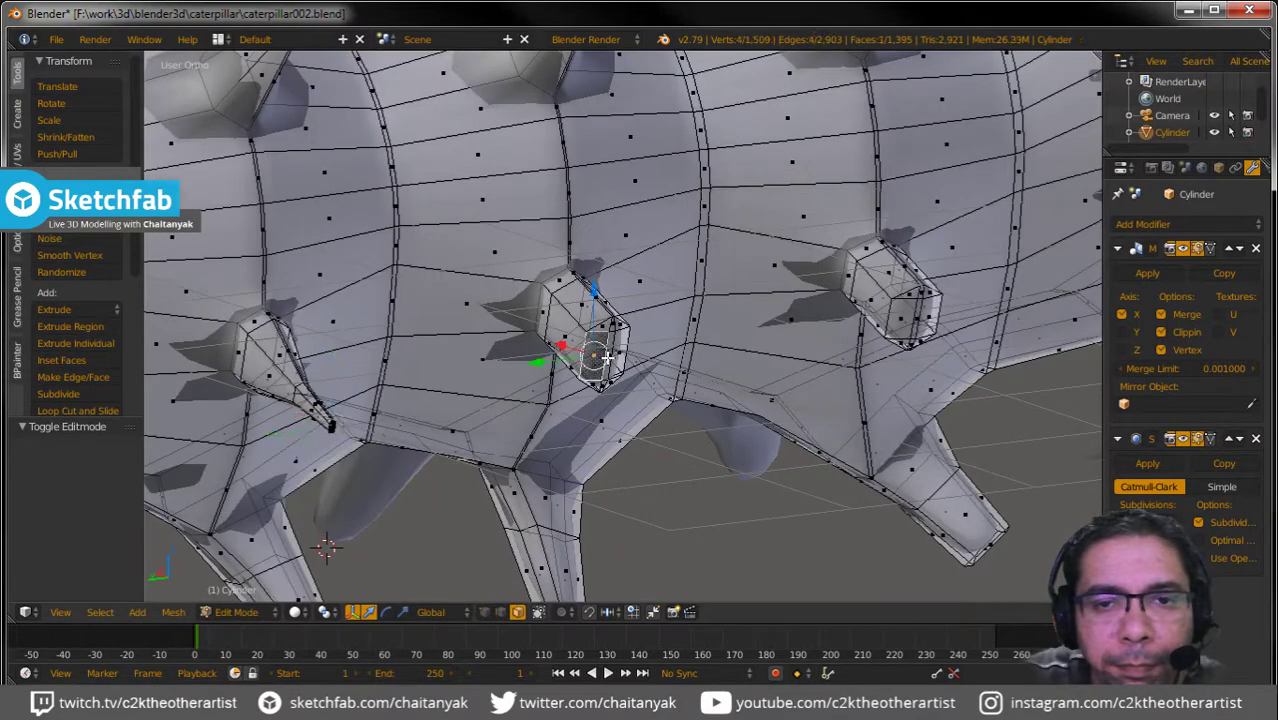
{"action": "left_click", "coordinate": [609, 323], "text": "shift"}
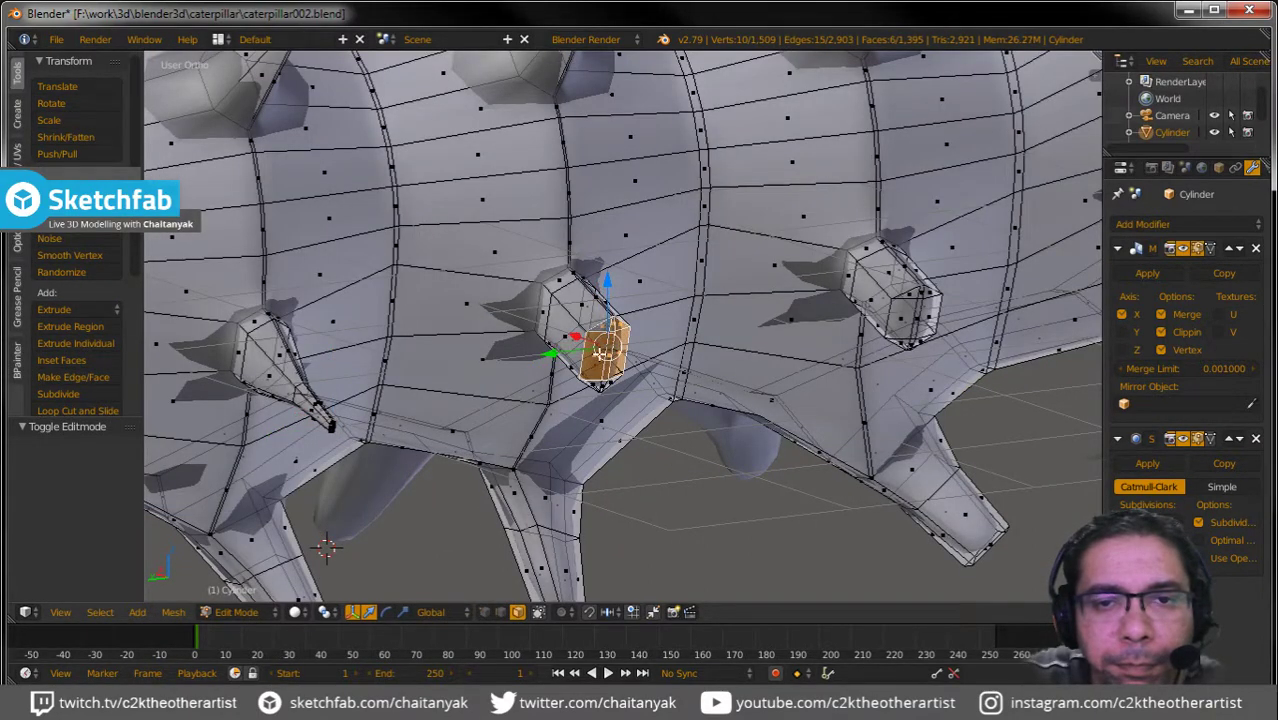
{"action": "left_click", "coordinate": [604, 384], "text": "shift"}
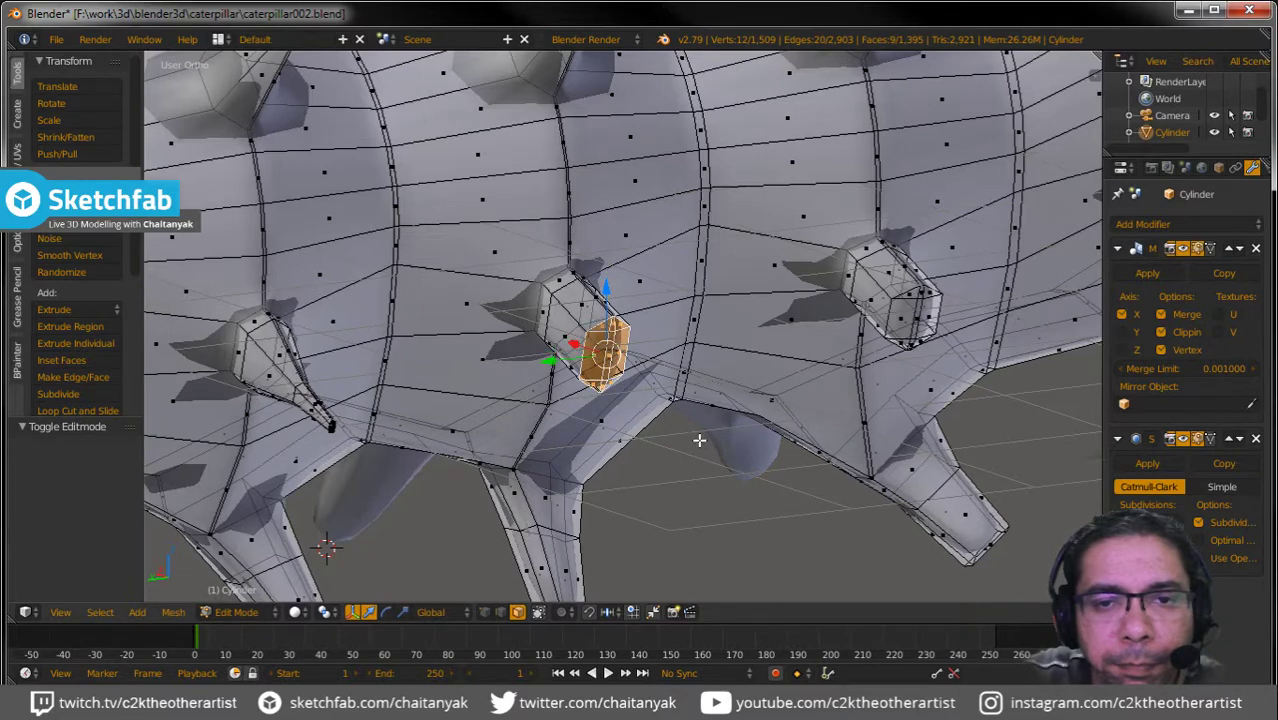
{"action": "key", "text": "s"}
{"action": "left_click", "coordinate": [630, 385]}
{"action": "key", "text": "e"}
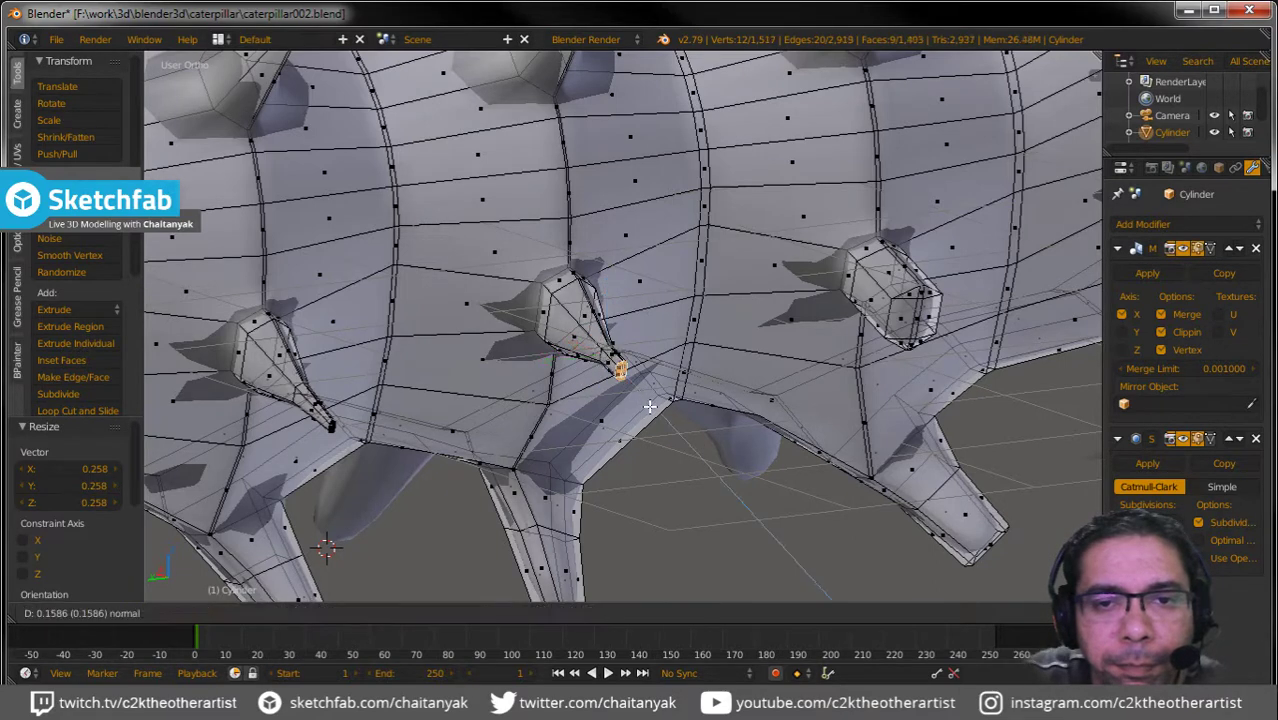
{"action": "left_click", "coordinate": [650, 406]}
{"action": "key", "text": "s"}
{"action": "left_click", "coordinate": [765, 399]}
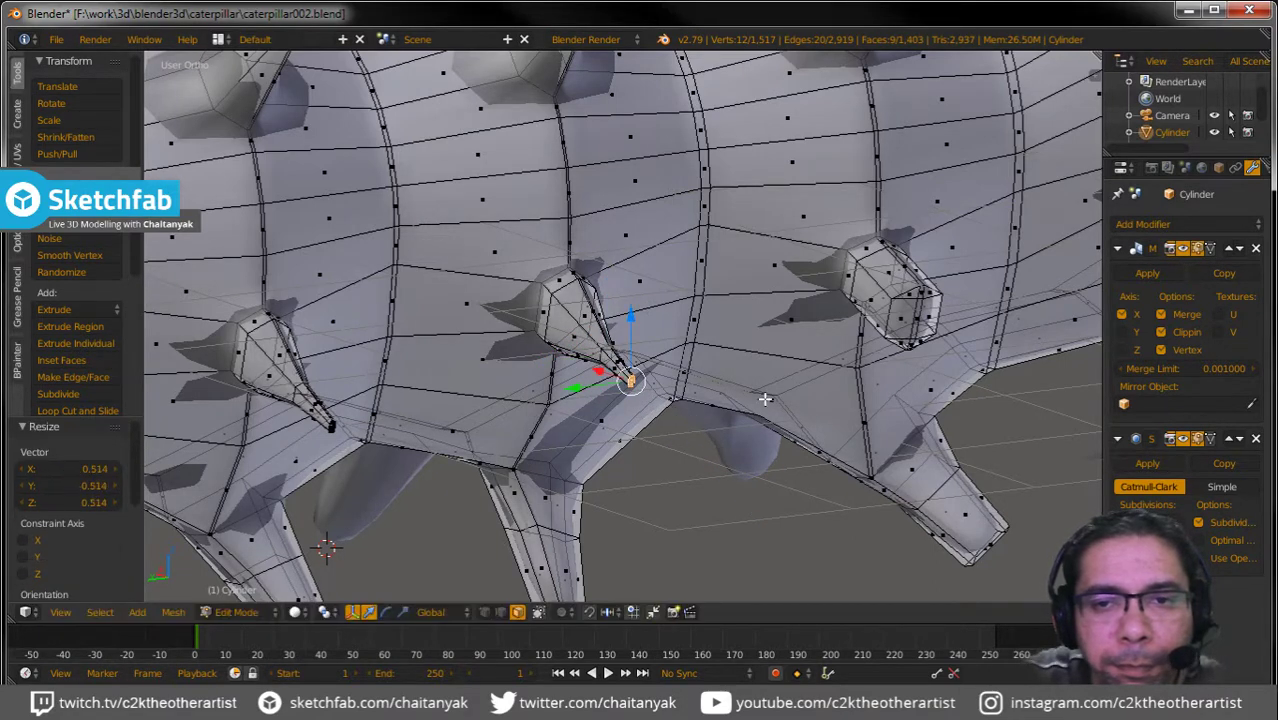
Select the right-hand bump's faces and shrink, extrude and taper them into a spike.
{"action": "right_click", "coordinate": [900, 318]}
{"action": "right_click", "coordinate": [915, 312], "text": "shift"}
{"action": "right_click", "coordinate": [928, 300], "text": "shift"}
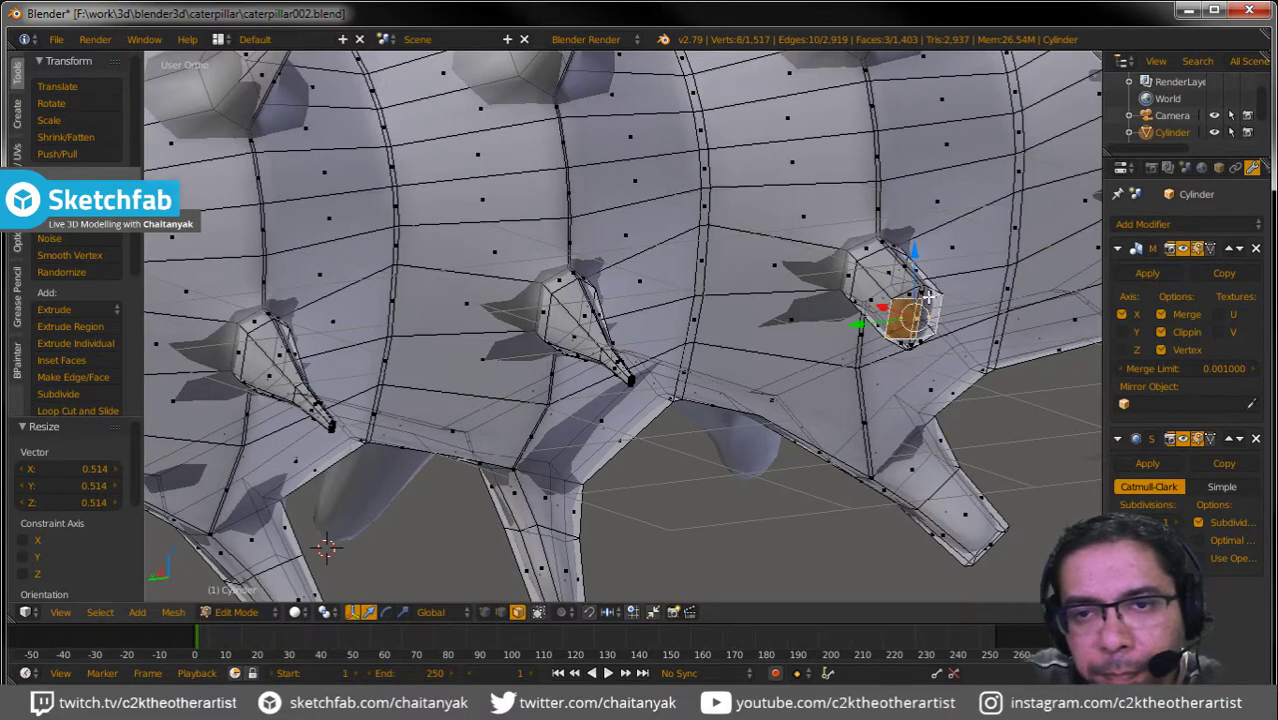
{"action": "right_click", "coordinate": [926, 297], "text": "shift"}
{"action": "right_click", "coordinate": [920, 293], "text": "shift"}
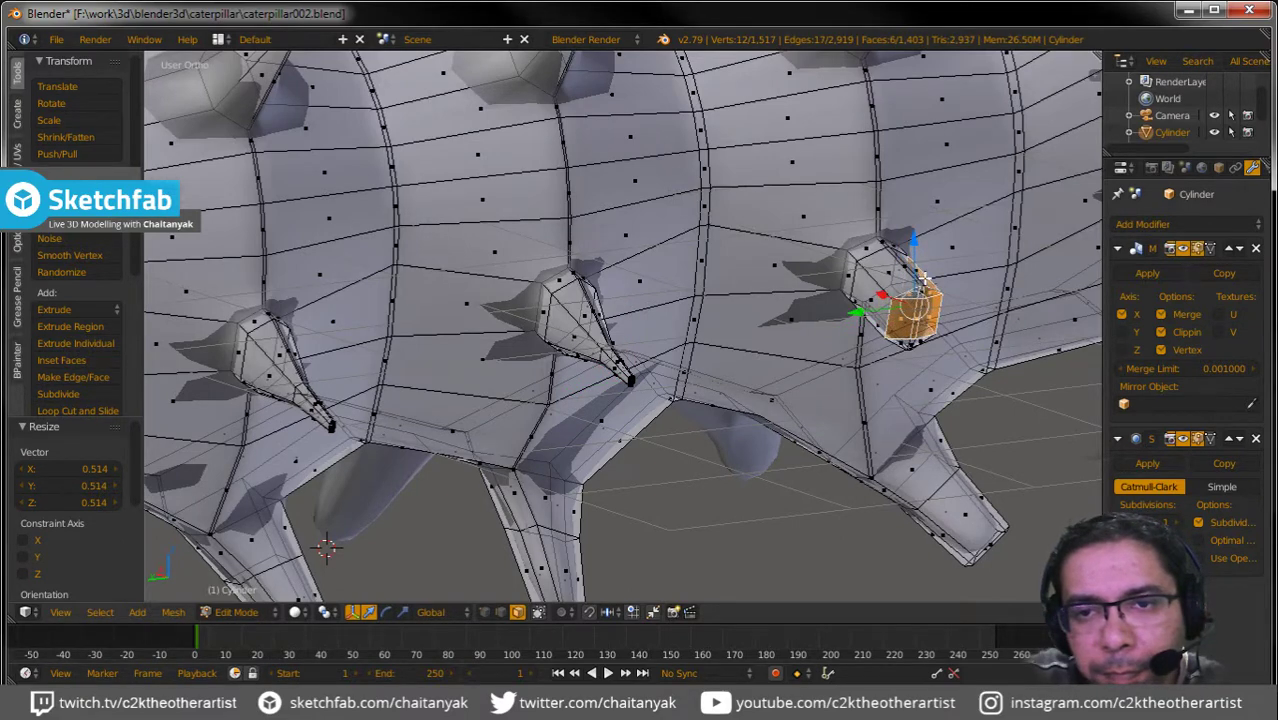
{"action": "middle_click_drag", "start_coordinate": [958, 361], "coordinate": [900, 288]}
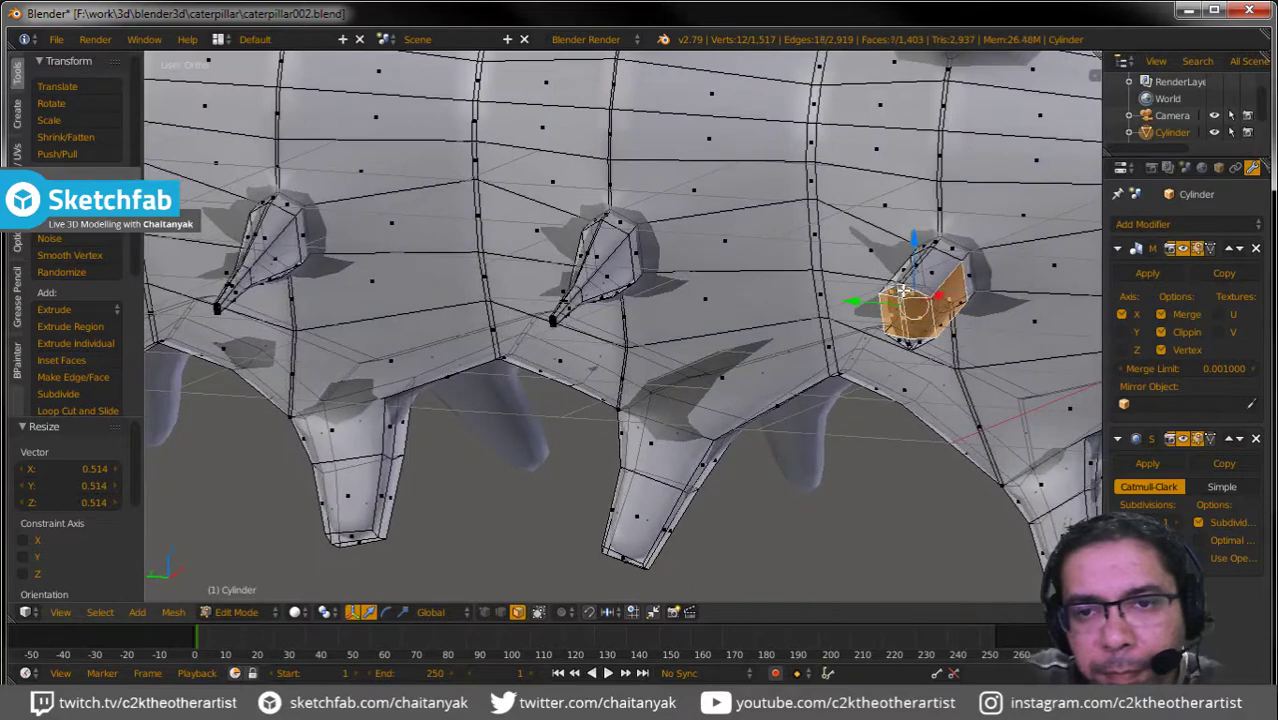
{"action": "right_click", "coordinate": [951, 298], "text": "shift"}
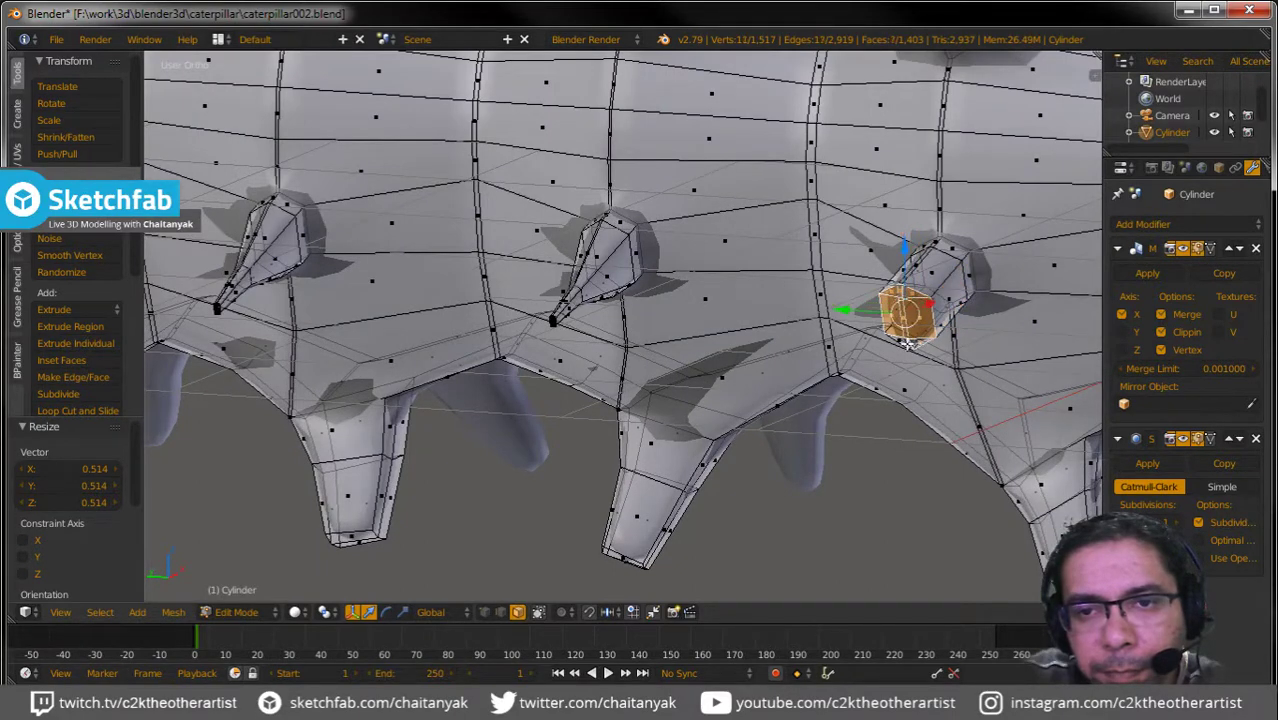
{"action": "key", "text": "s"}
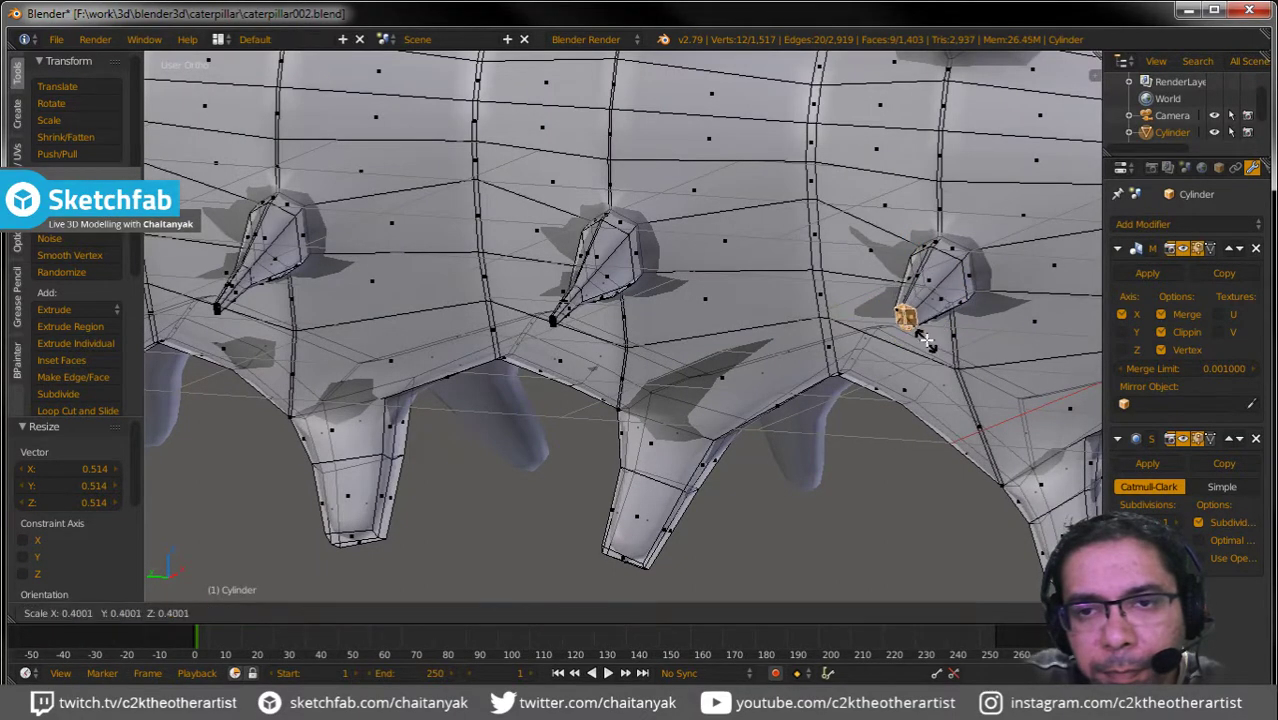
{"action": "left_click", "coordinate": [925, 348]}
{"action": "key", "text": "e"}
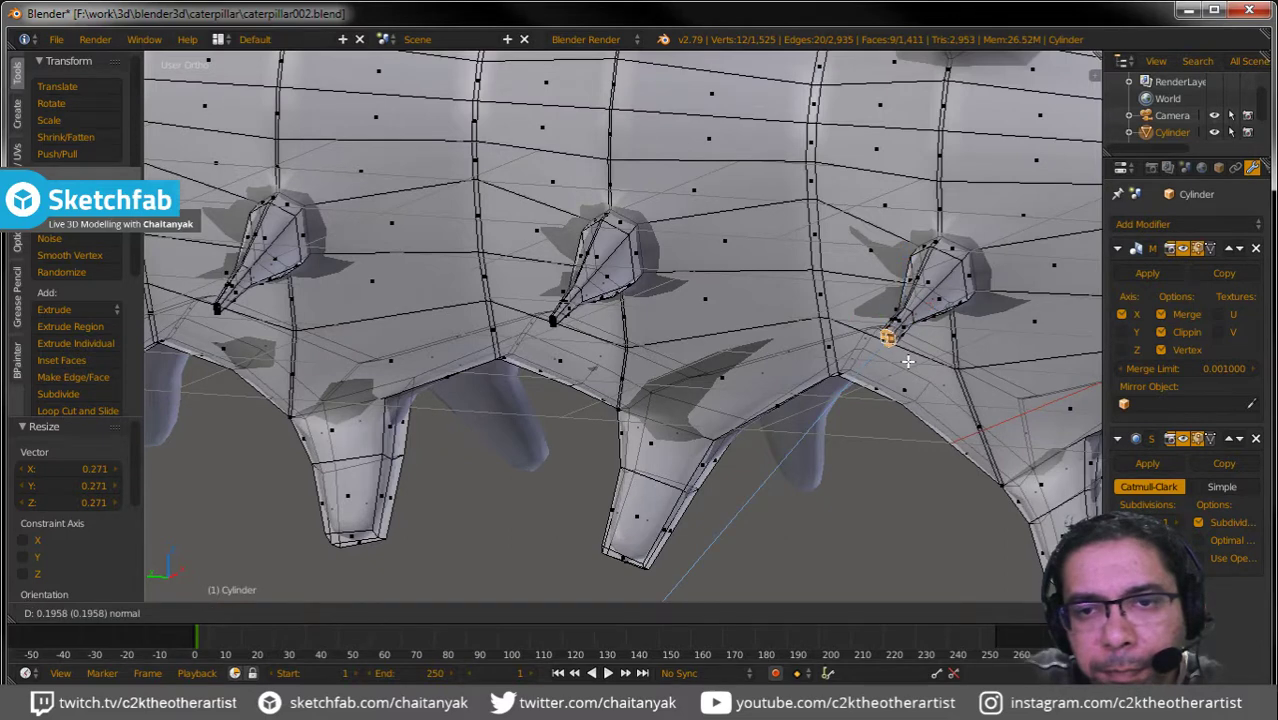
{"action": "left_click", "coordinate": [906, 363]}
{"action": "key", "text": "s"}
{"action": "left_click", "coordinate": [926, 381]}
Taper the middle bump: shrink its end faces to 0.246, extrude, then scale to 0.410.
{"action": "mouse_move", "coordinate": [926, 381]}
{"action": "middle_mouse_down"}
{"action": "mouse_move", "coordinate": [844, 411]}
{"action": "mouse_move", "coordinate": [482, 387]}
{"action": "middle_mouse_up"}
{"action": "left_click", "coordinate": [728, 252]}
{"action": "left_click", "coordinate": [715, 248], "text": "shift"}
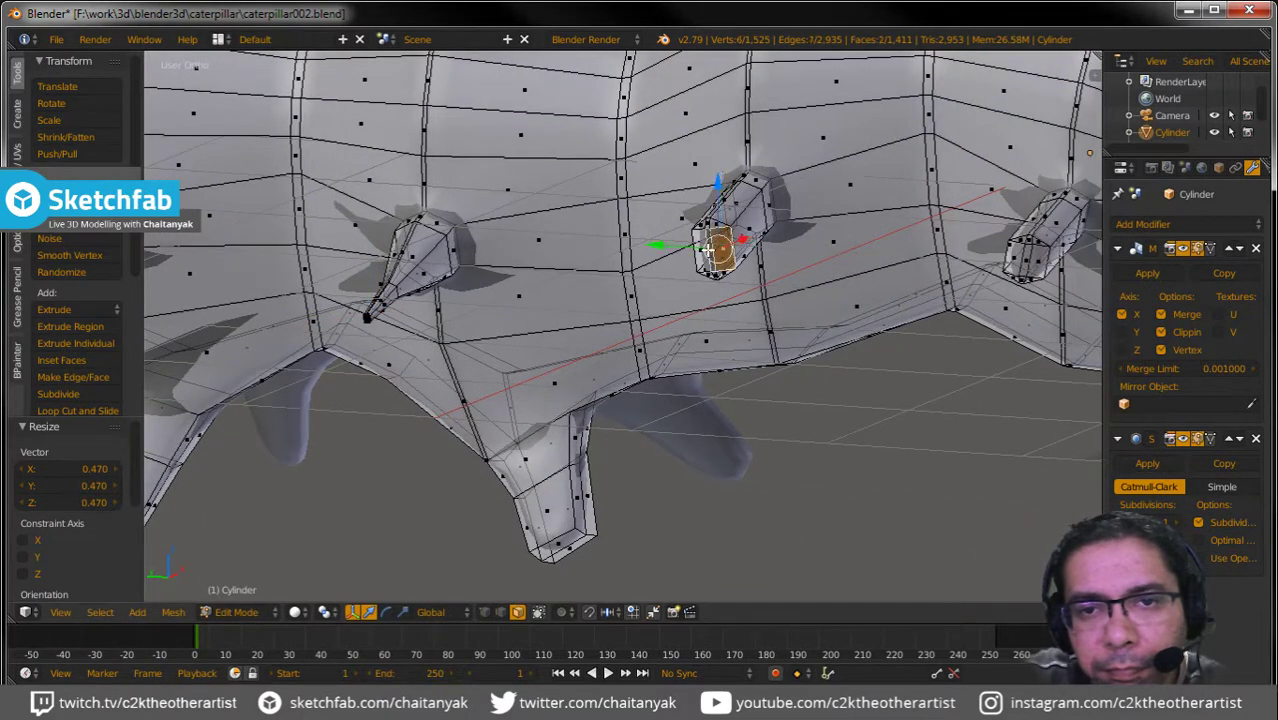
{"action": "left_click", "coordinate": [700, 243], "text": "shift"}
{"action": "left_click", "coordinate": [720, 228], "text": "shift"}
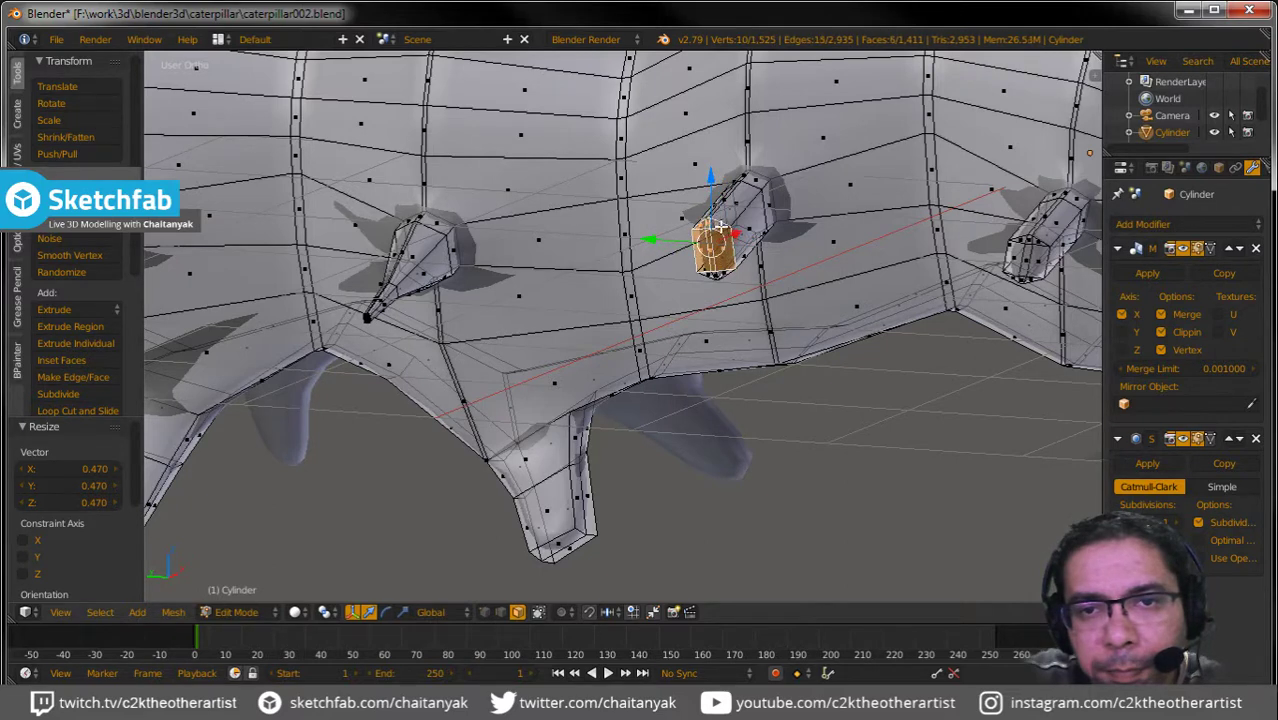
{"action": "left_click", "coordinate": [715, 275], "text": "shift"}
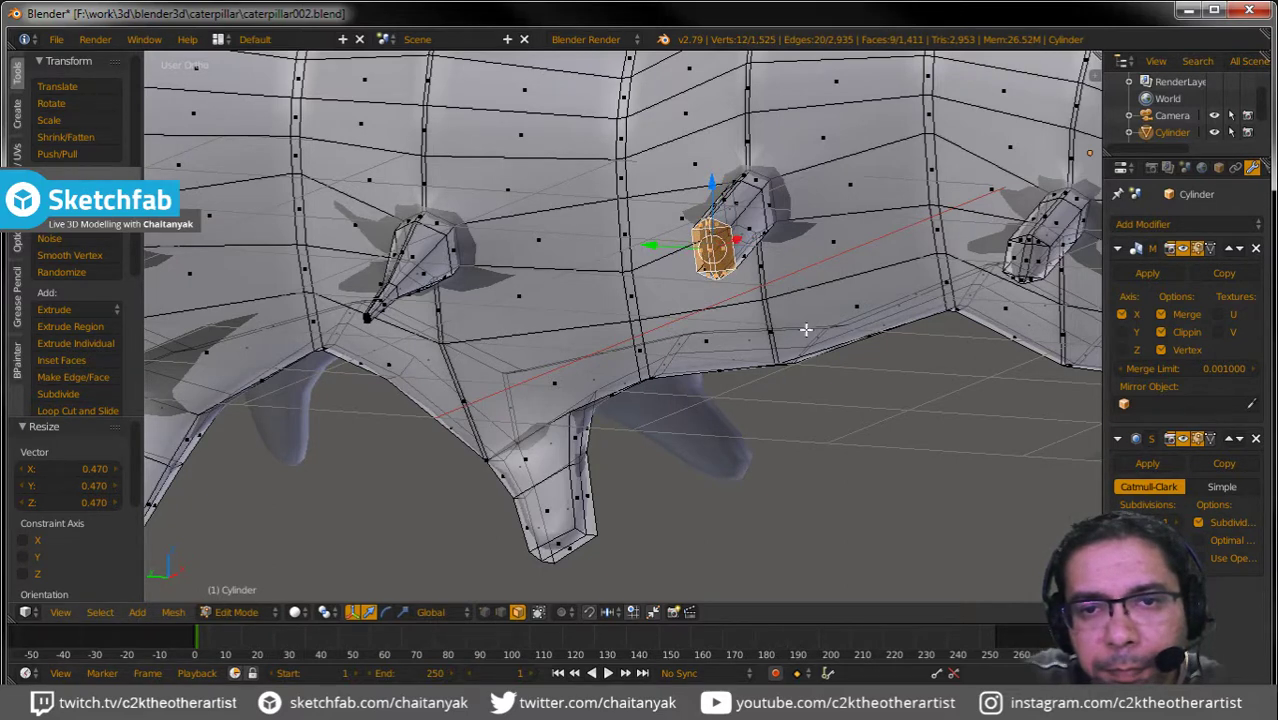
{"action": "key", "text": "s"}
{"action": "left_click", "coordinate": [744, 267]}
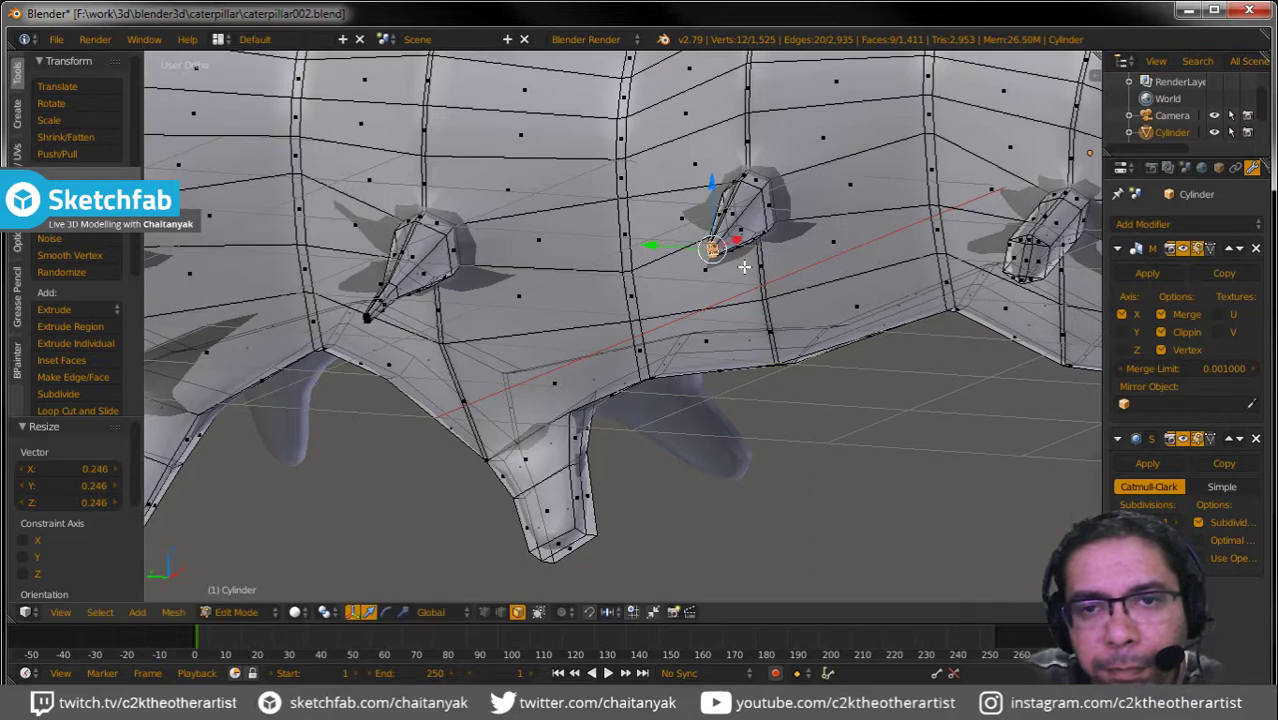
{"action": "key", "text": "e"}
{"action": "left_click", "coordinate": [694, 280]}
{"action": "key", "text": "s"}
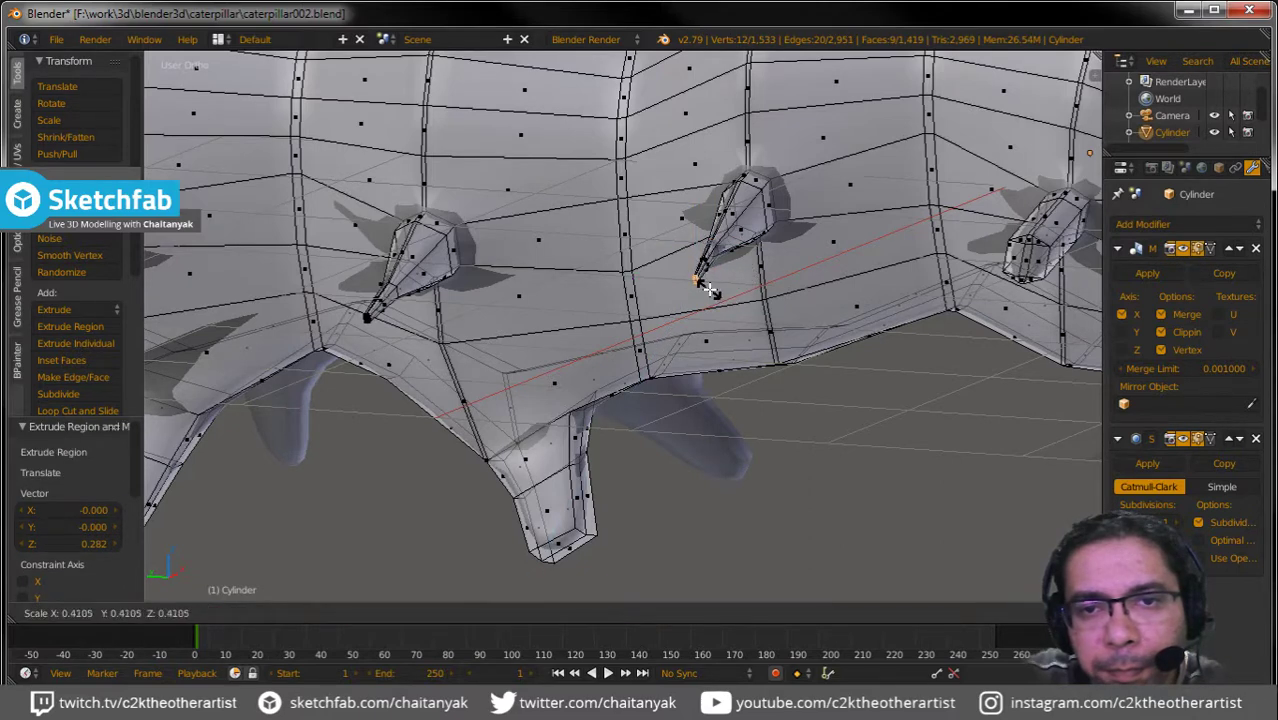
{"action": "left_click", "coordinate": [708, 290]}
Taper the right bump: shrink its faces to 0.217, extrude, then scale the tip down.
{"action": "right_click", "coordinate": [1013, 258]}
{"action": "right_click", "coordinate": [1041, 258], "text": "shift"}
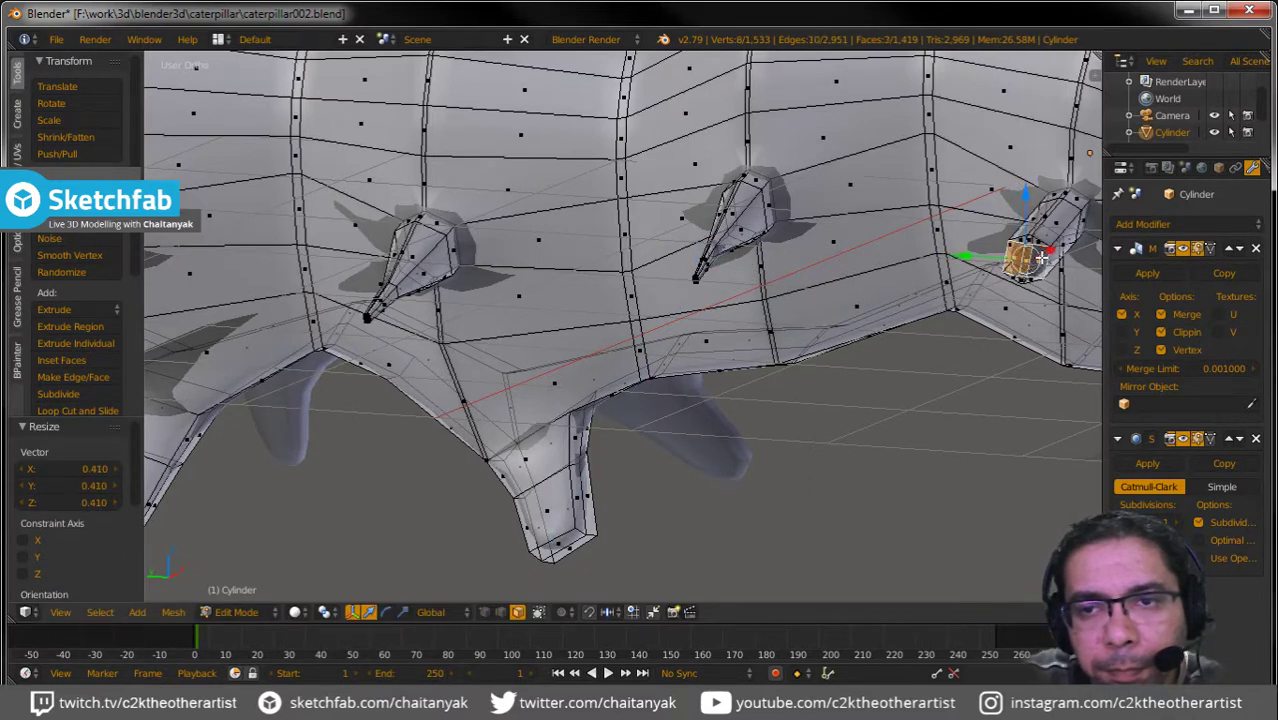
{"action": "right_click", "coordinate": [1026, 238], "text": "shift"}
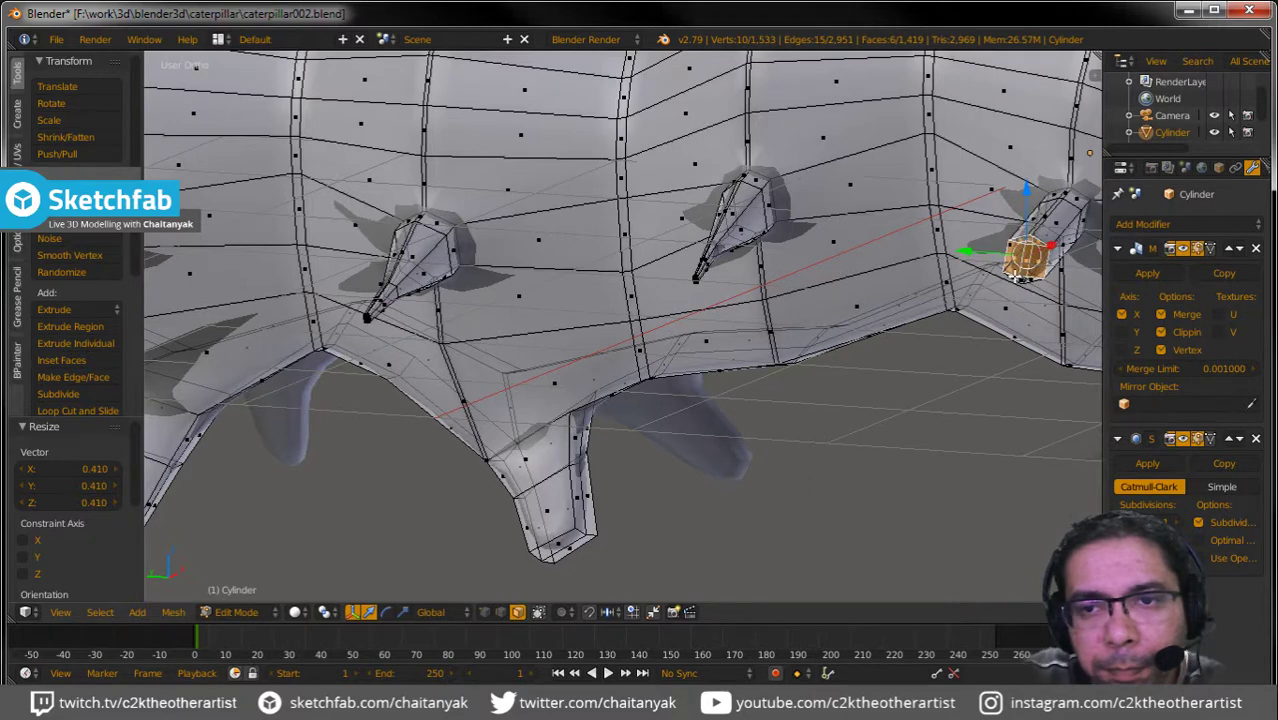
{"action": "key", "text": "s"}
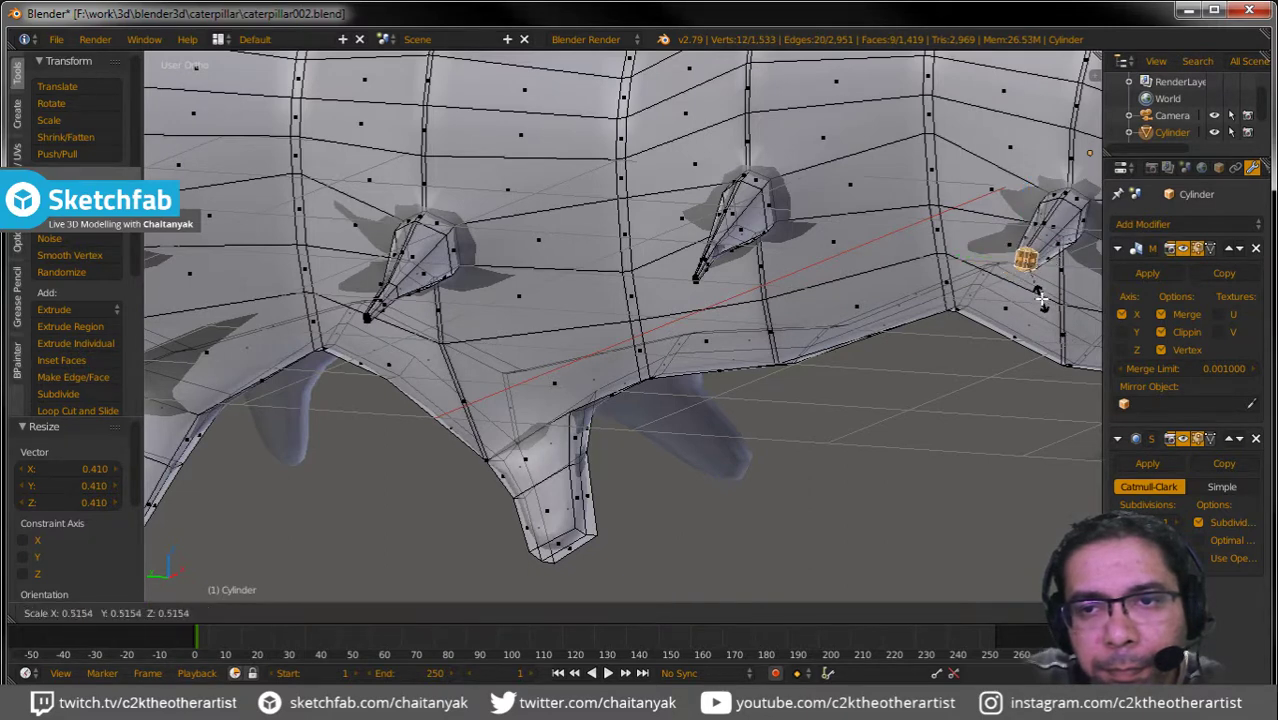
{"action": "left_click", "coordinate": [1030, 290]}
{"action": "key", "text": "e"}
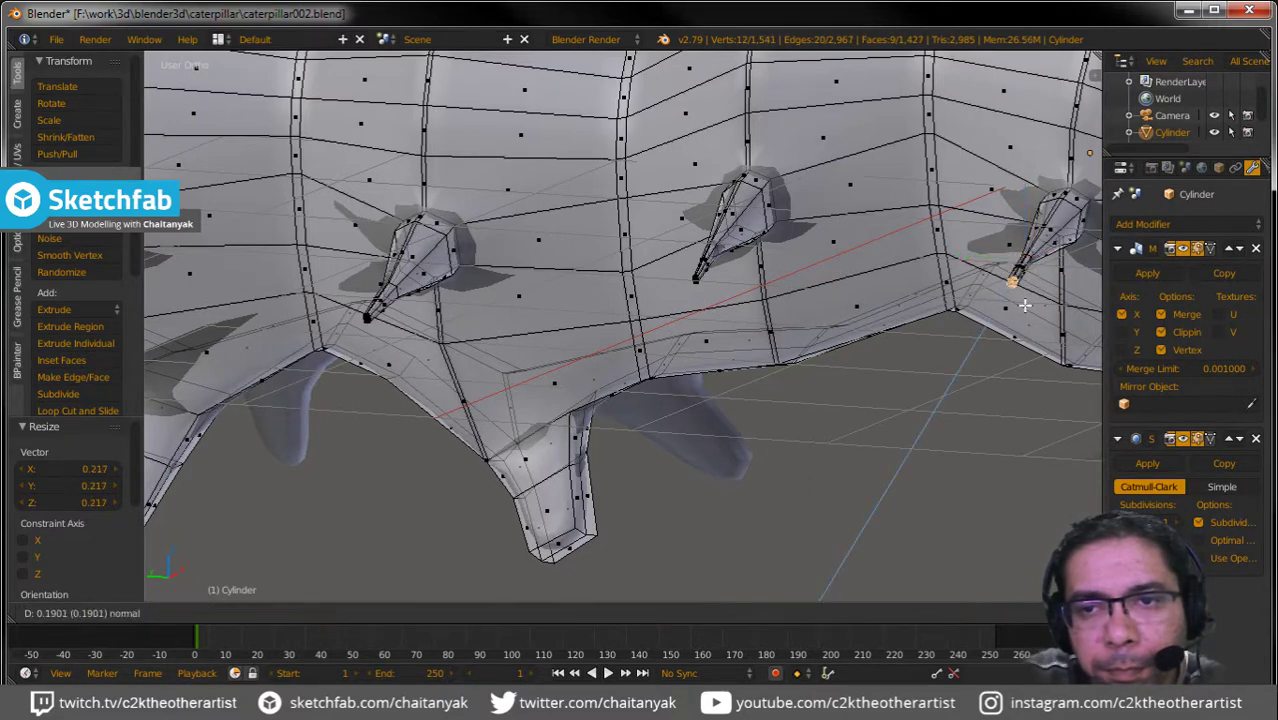
{"action": "left_click", "coordinate": [1024, 305]}
{"action": "key", "text": "s"}
{"action": "left_click", "coordinate": [1040, 370]}
Scale the small spike's faces to a point and slide its tip 0.173 along X.
{"action": "mouse_move", "coordinate": [1040, 370]}
{"action": "middle_mouse_down"}
{"action": "mouse_move", "coordinate": [642, 402]}
{"action": "mouse_move", "coordinate": [895, 417]}
{"action": "middle_mouse_up"}
{"action": "key", "text": "a"}
{"action": "right_click", "coordinate": [857, 372]}
{"action": "scroll", "coordinate": [855, 360], "scroll_direction": "up", "scroll_amount": 3}
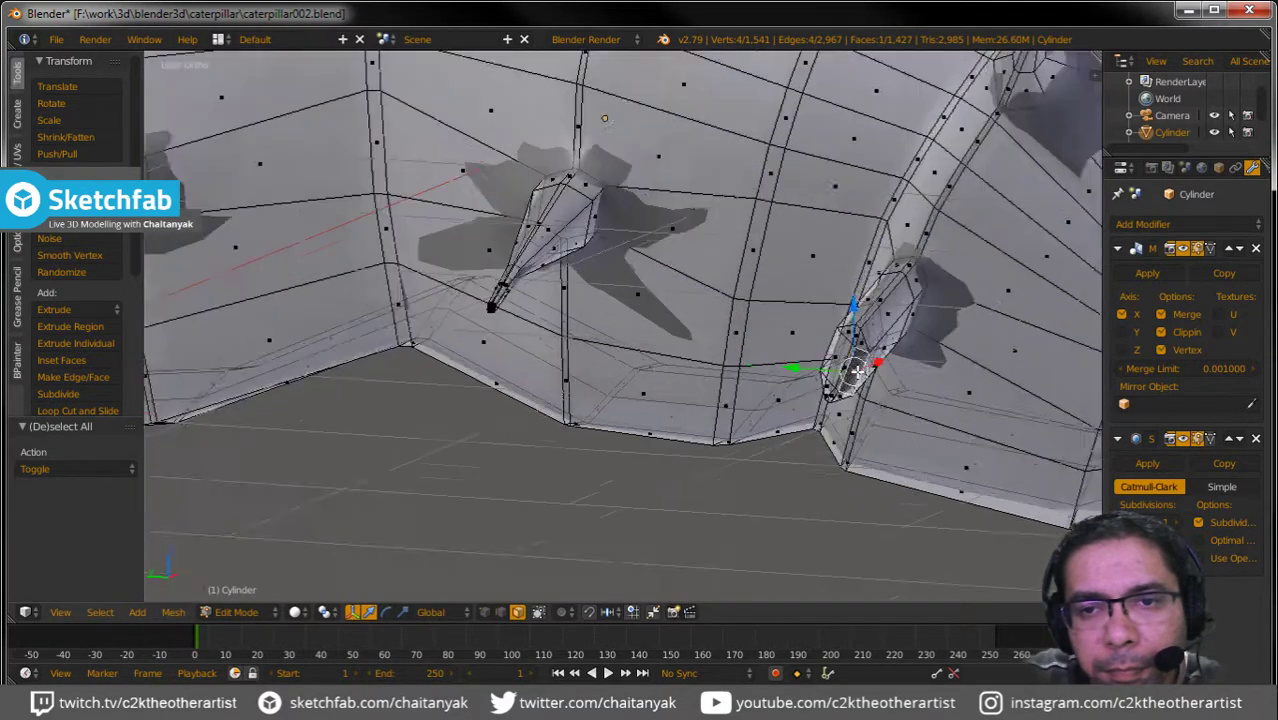
{"action": "scroll", "coordinate": [855, 355], "scroll_direction": "up", "scroll_amount": 2}
{"action": "right_click", "coordinate": [840, 345], "text": "shift"}
{"action": "right_click", "coordinate": [852, 330], "text": "shift"}
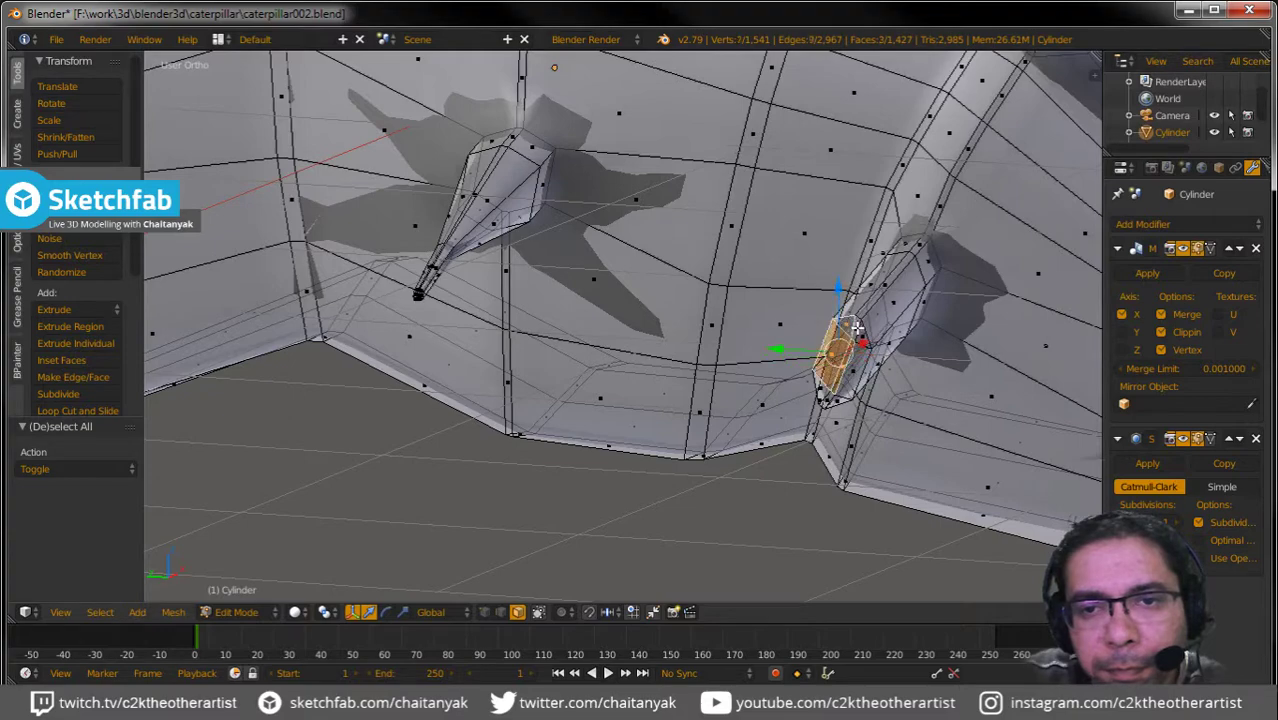
{"action": "right_click", "coordinate": [862, 340], "text": "shift"}
{"action": "right_click", "coordinate": [828, 398], "text": "shift"}
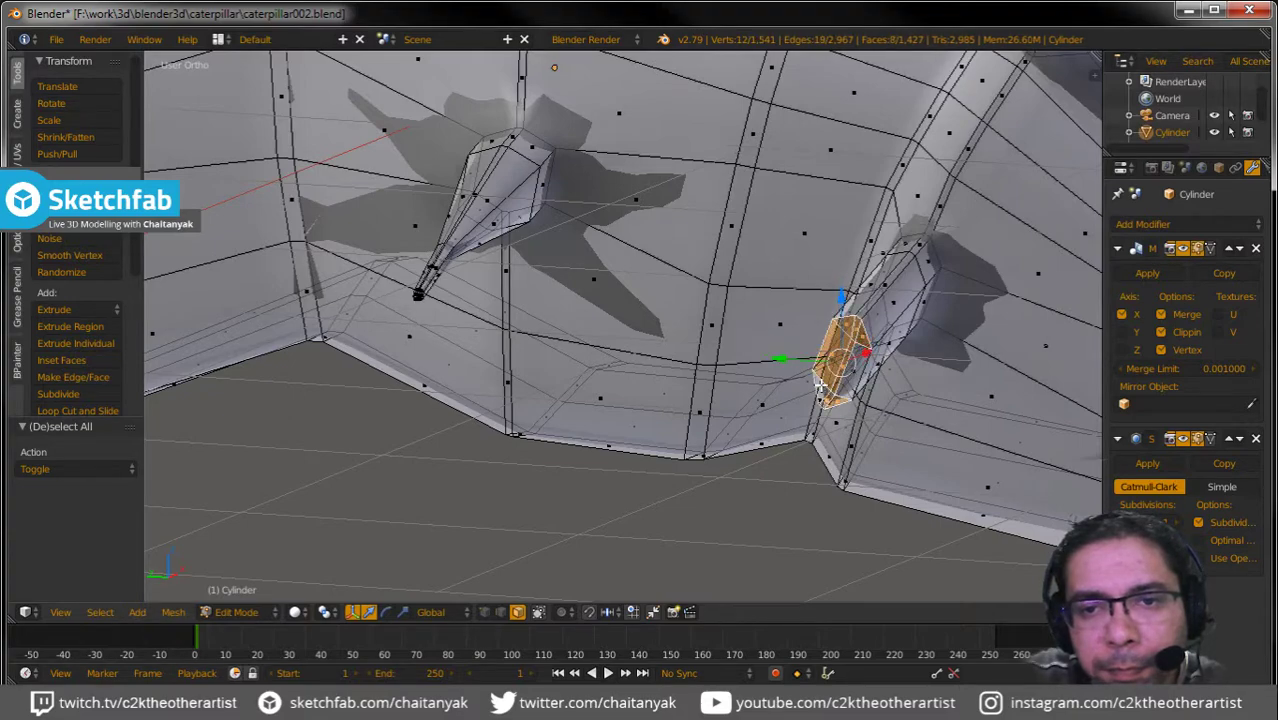
{"action": "key", "text": "s"}
{"action": "left_click", "coordinate": [870, 386]}
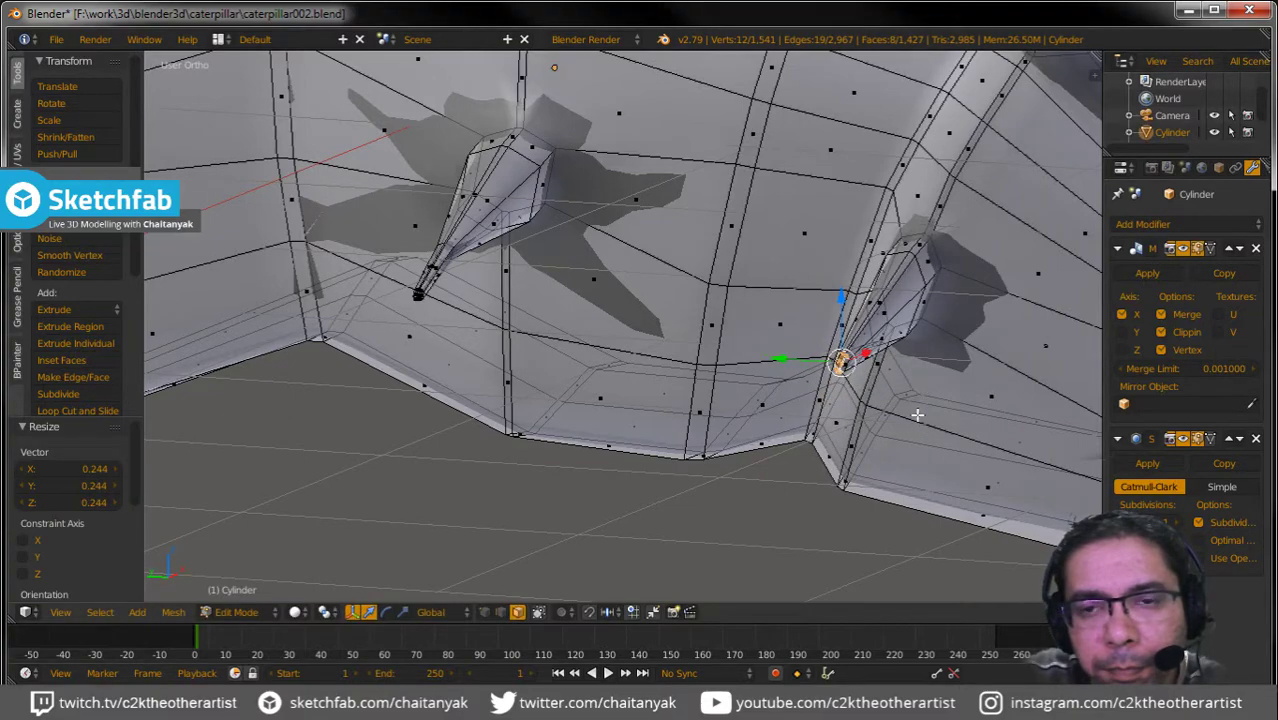
{"action": "mouse_move", "coordinate": [915, 415]}
{"action": "middle_mouse_down"}
{"action": "mouse_move", "coordinate": [840, 480]}
{"action": "mouse_move", "coordinate": [865, 405]}
{"action": "middle_mouse_up"}
{"action": "left_click_drag", "start_coordinate": [886, 347], "coordinate": [948, 340]}
Reposition the spike tip, then extrude and scale a further tip section.
{"action": "key", "text": "g"}
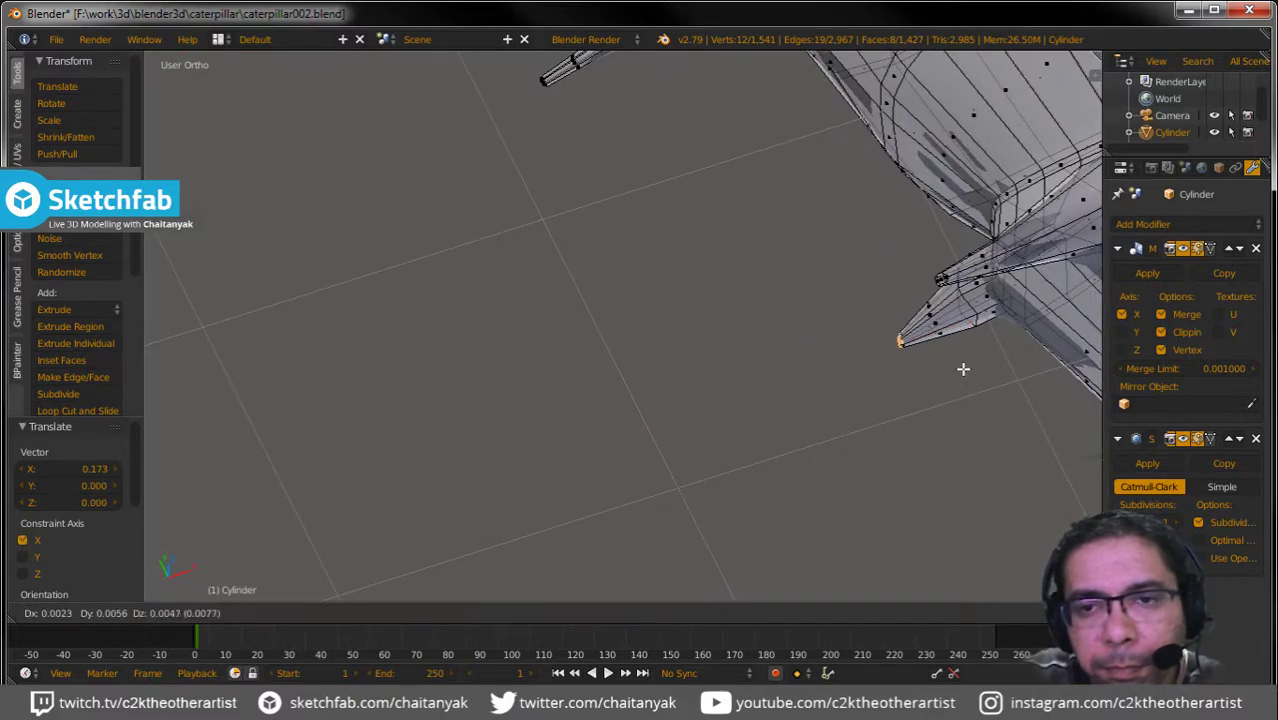
{"action": "left_click", "coordinate": [973, 361]}
{"action": "key", "text": "e"}
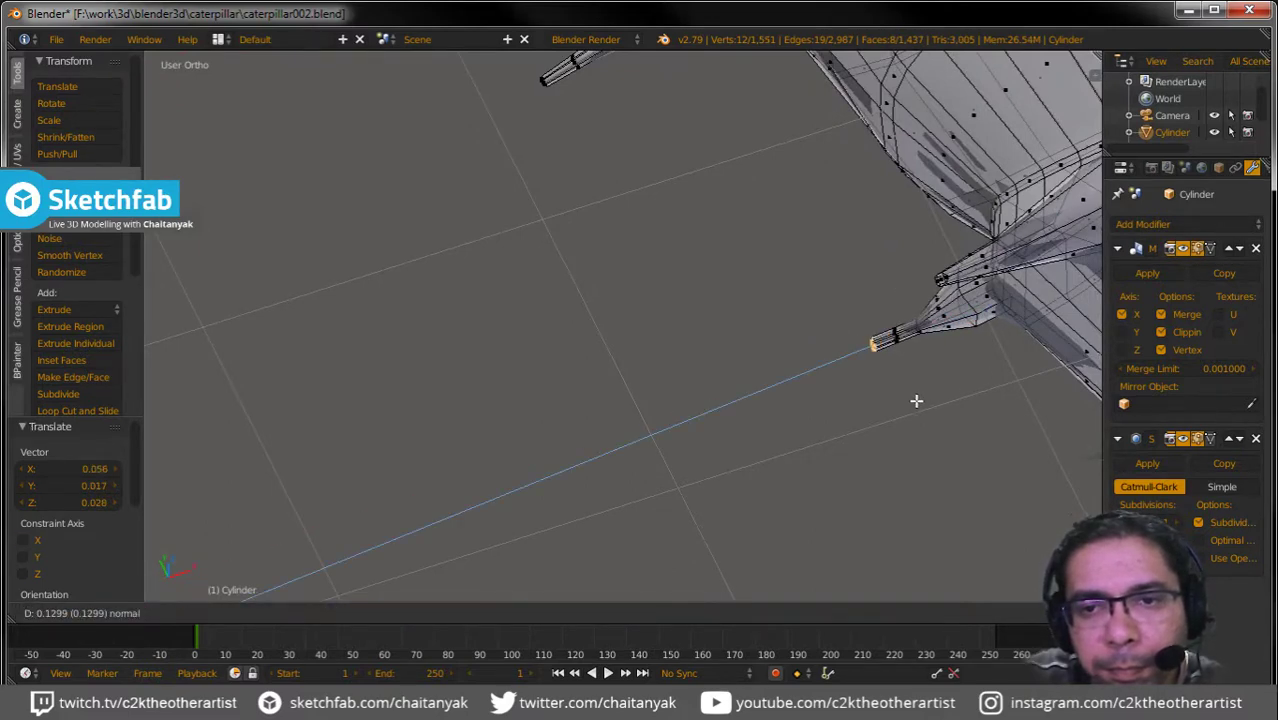
{"action": "left_click", "coordinate": [916, 396]}
{"action": "key", "text": "s"}
{"action": "left_click", "coordinate": [895, 375]}
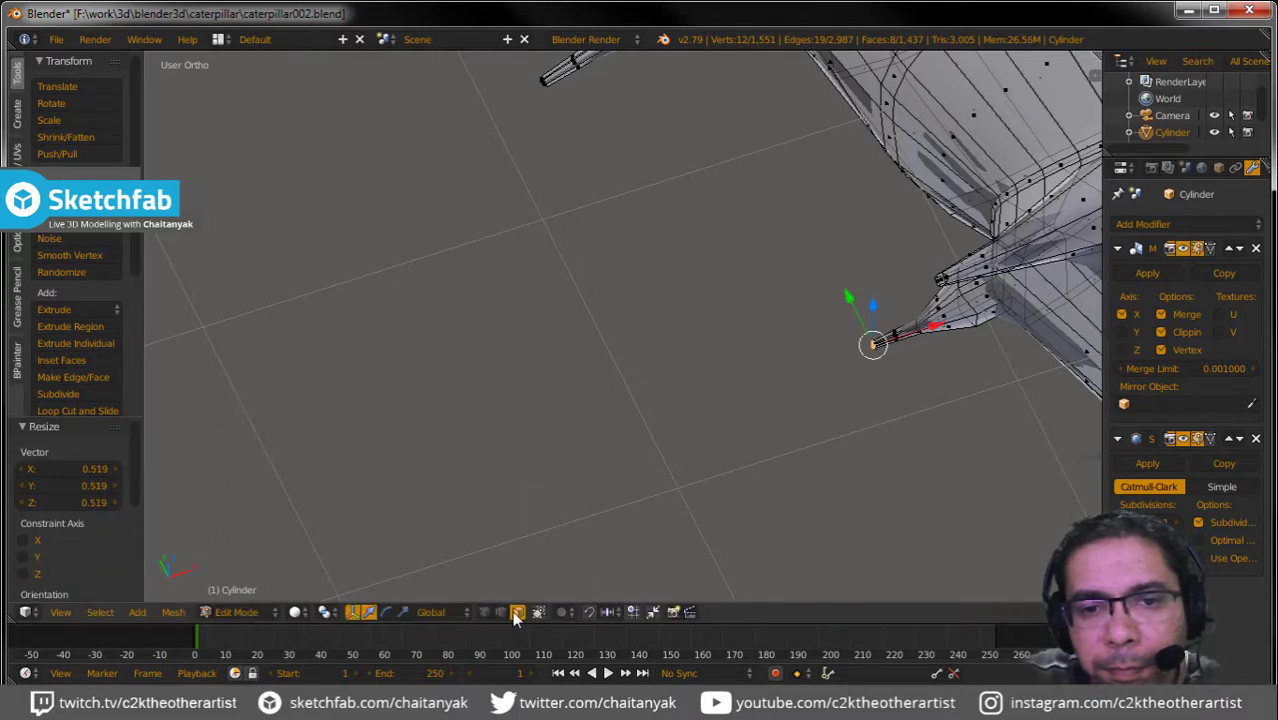
In edge select mode, pick the spike's edge loop and slide it along X.
{"action": "left_click", "coordinate": [516, 614]}
{"action": "right_click", "coordinate": [967, 296], "text": "alt"}
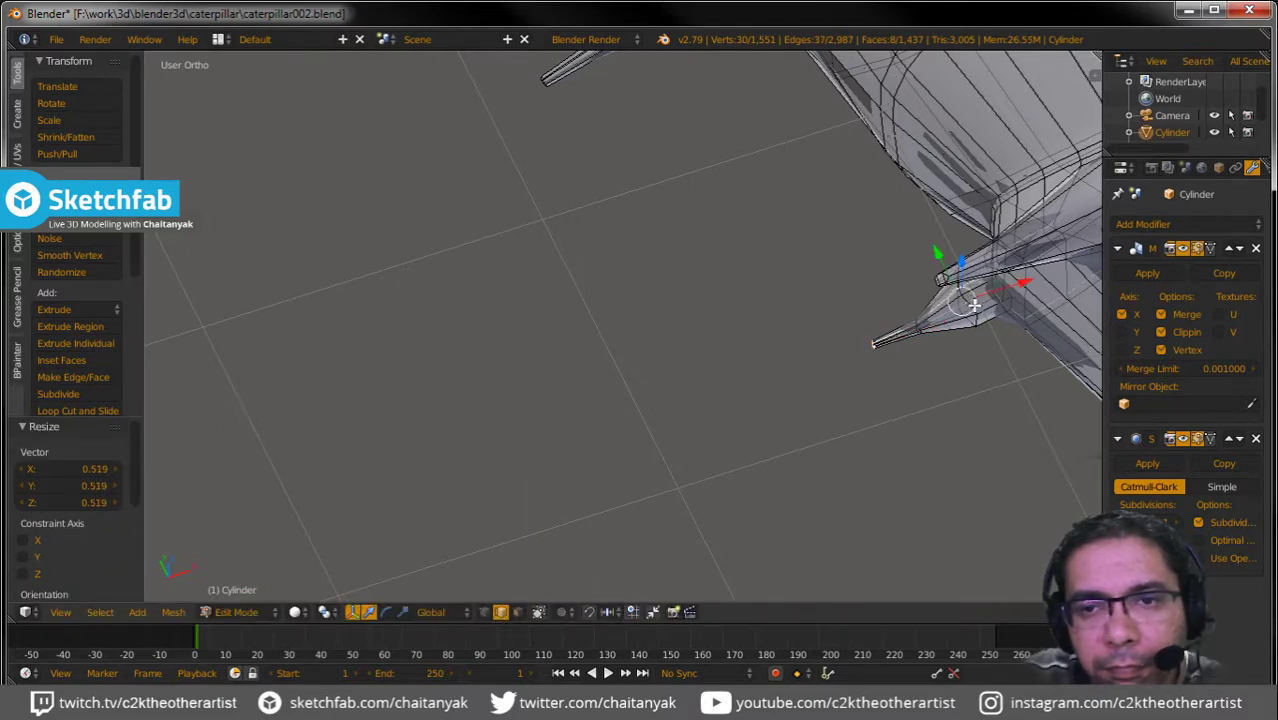
{"action": "key", "text": "a"}
{"action": "right_click", "coordinate": [972, 306], "text": "alt"}
{"action": "key", "text": "a"}
{"action": "right_click", "coordinate": [970, 304], "text": "alt"}
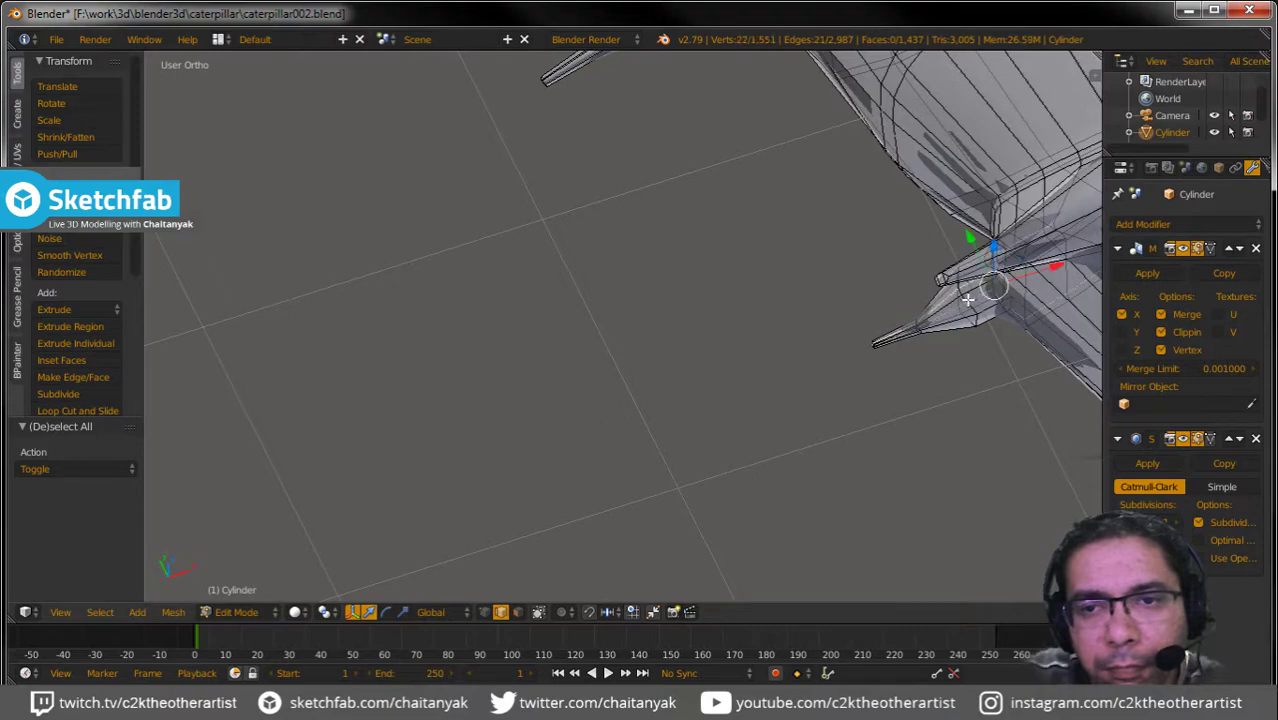
{"action": "key", "text": "a"}
{"action": "right_click", "coordinate": [968, 302], "text": "alt"}
{"action": "left_click_drag", "start_coordinate": [997, 285], "coordinate": [1014, 278]}
{"action": "mouse_move", "coordinate": [1014, 278]}
{"action": "middle_mouse_down"}
{"action": "mouse_move", "coordinate": [985, 280]}
{"action": "mouse_move", "coordinate": [988, 260]}
{"action": "middle_mouse_up"}
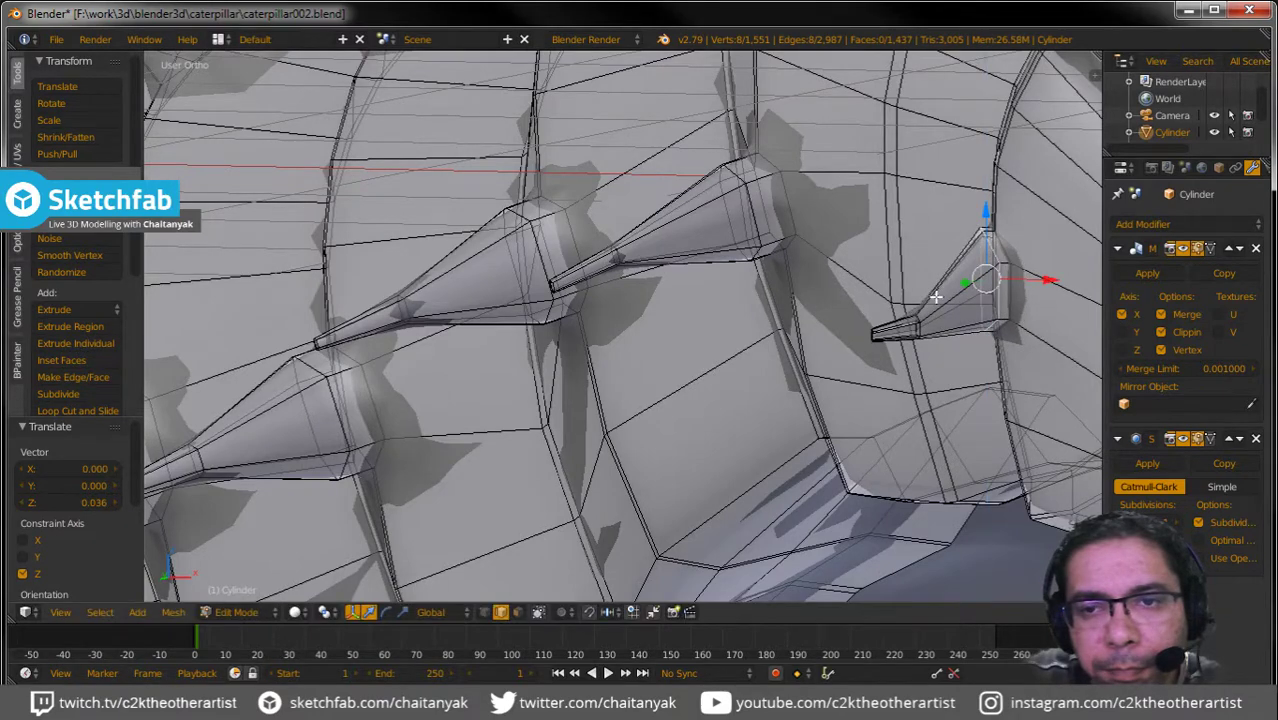
{"action": "key", "text": "a"}
{"action": "middle_click_drag", "start_coordinate": [935, 295], "coordinate": [915, 323]}
Circle-select one spike tip's vertices in wireframe, then raise them 0.092 along Z in solid view.
{"action": "key", "text": "z"}
{"action": "key", "text": "a"}
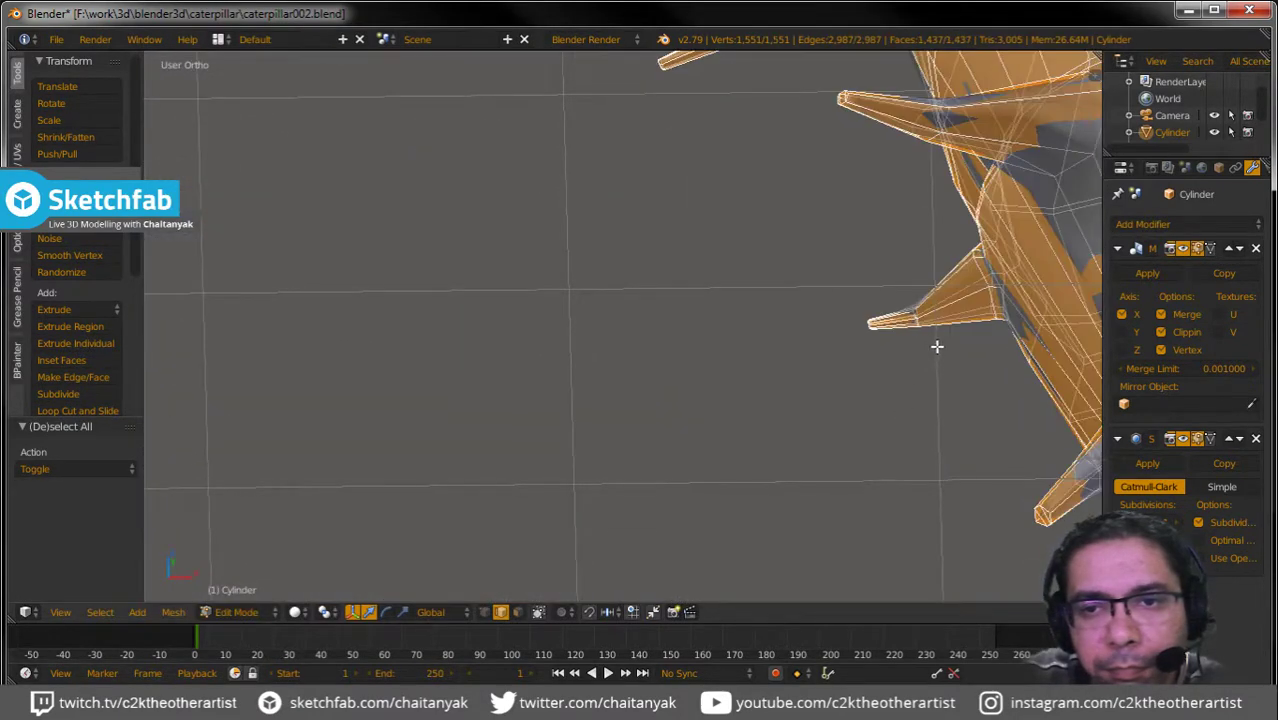
{"action": "key", "text": "a"}
{"action": "key", "text": "c"}
{"action": "left_click_drag", "start_coordinate": [890, 350], "coordinate": [882, 322]}
{"action": "key", "text": "Escape"}
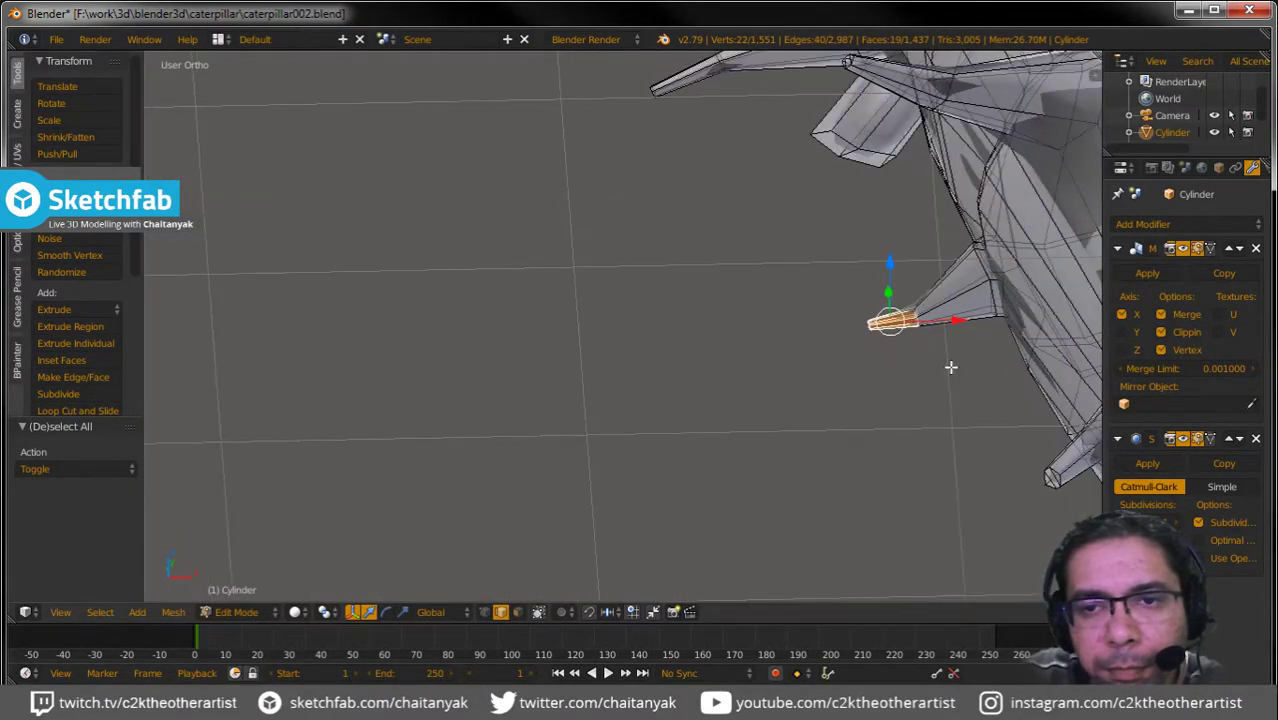
{"action": "key", "text": "z"}
{"action": "mouse_move", "coordinate": [950, 366]}
{"action": "middle_mouse_down"}
{"action": "mouse_move", "coordinate": [941, 305]}
{"action": "mouse_move", "coordinate": [889, 262]}
{"action": "middle_mouse_up"}
{"action": "left_click_drag", "start_coordinate": [889, 262], "coordinate": [893, 240]}
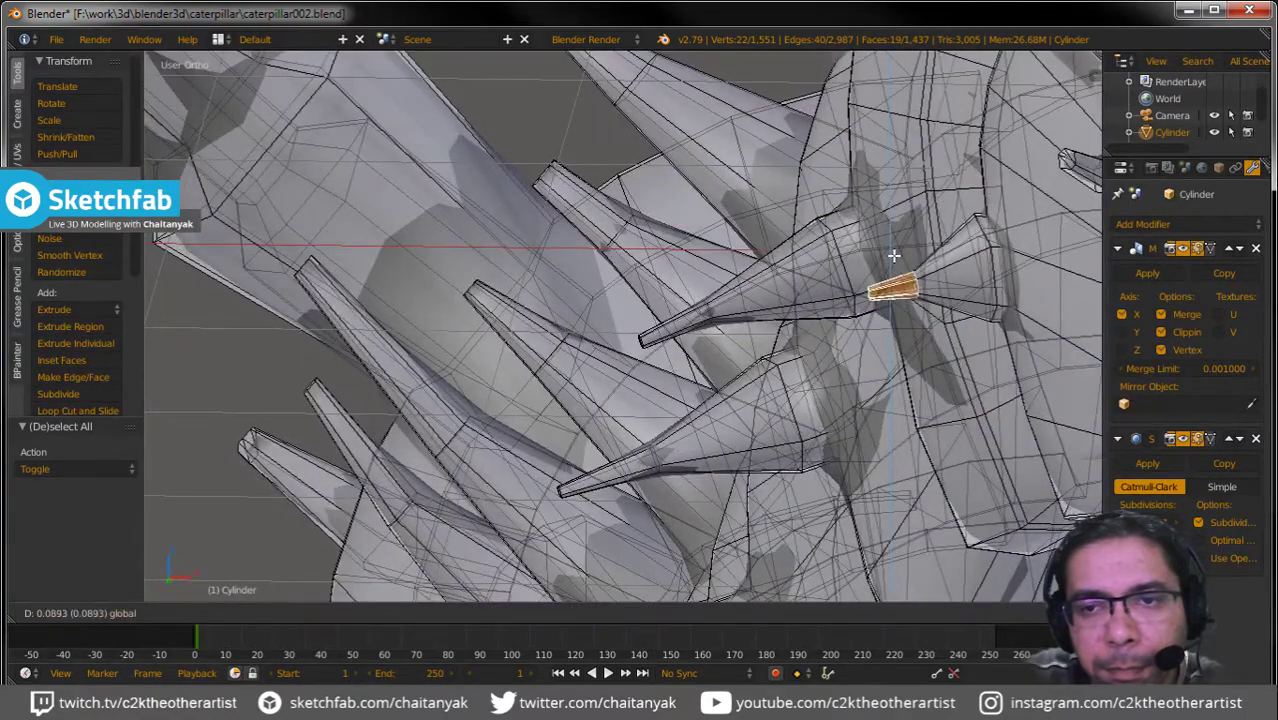
{"action": "scroll", "coordinate": [900, 332], "scroll_direction": "down", "scroll_amount": 3}
{"action": "scroll", "coordinate": [921, 330], "scroll_direction": "down", "scroll_amount": 2}
{"action": "scroll", "coordinate": [921, 330], "scroll_direction": "down", "scroll_amount": 3}
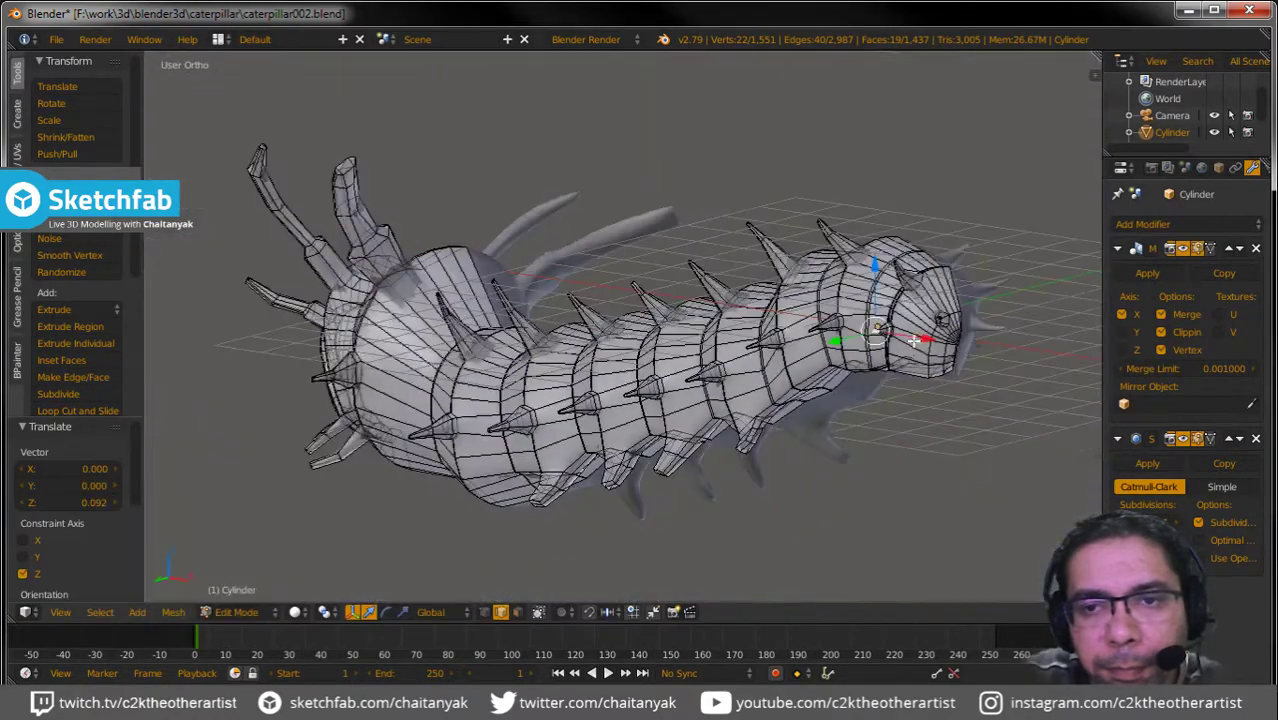
{"action": "key", "text": "Tab"}
{"action": "mouse_move", "coordinate": [913, 355]}
{"action": "middle_mouse_down"}
{"action": "mouse_move", "coordinate": [947, 383]}
{"action": "mouse_move", "coordinate": [1040, 399]}
{"action": "mouse_move", "coordinate": [1097, 433]}
{"action": "mouse_move", "coordinate": [1017, 455]}
{"action": "mouse_move", "coordinate": [941, 333]}
{"action": "mouse_move", "coordinate": [949, 300]}
{"action": "mouse_move", "coordinate": [944, 347]}
{"action": "middle_mouse_up"}
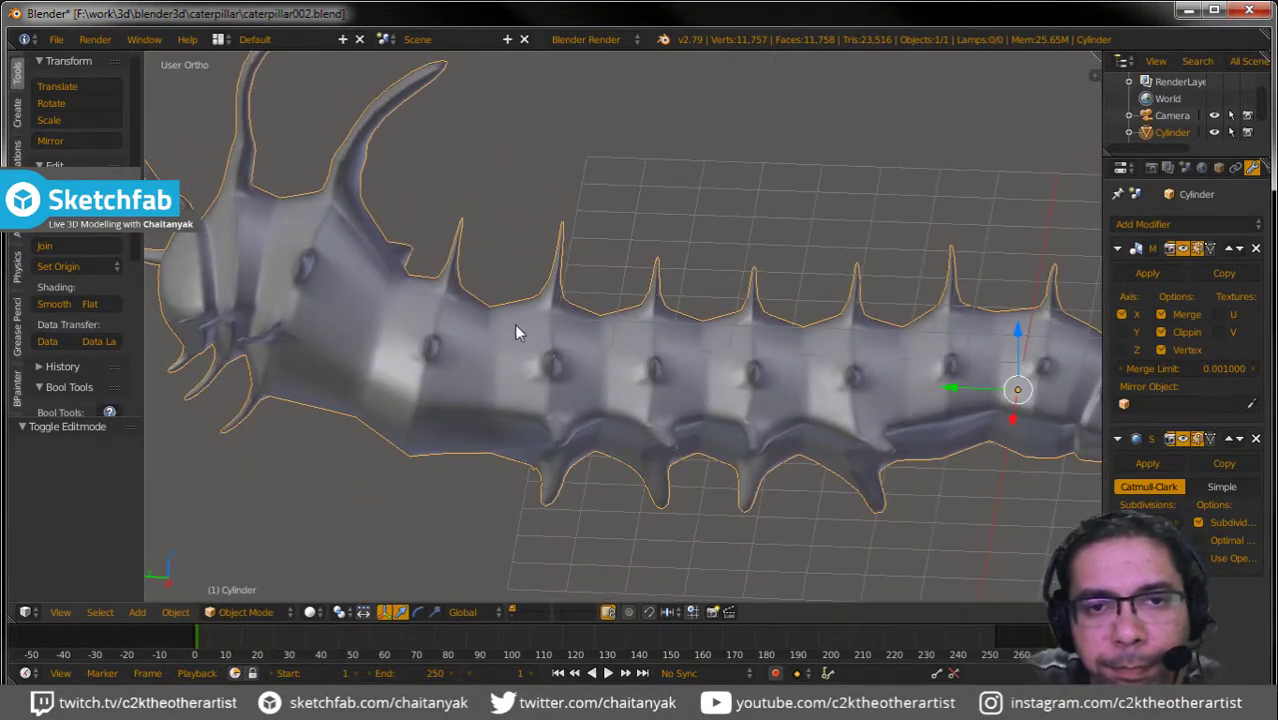
{"action": "key", "text": "Tab"}
{"action": "key", "text": "a"}
{"action": "key", "text": "a"}
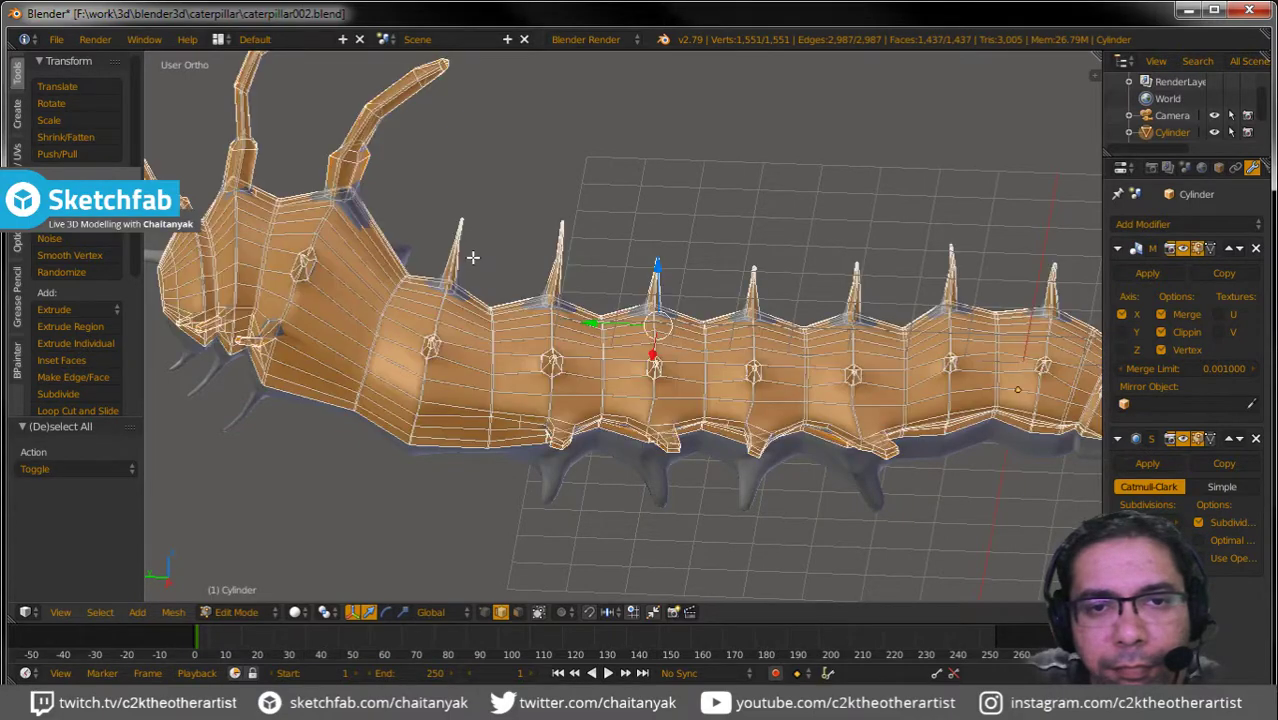
{"action": "key", "text": "a"}
{"action": "scroll", "coordinate": [474, 260], "scroll_direction": "down", "scroll_amount": 5}
{"action": "mouse_move", "coordinate": [474, 258]}
{"action": "middle_mouse_down"}
{"action": "mouse_move", "coordinate": [690, 362]}
{"action": "mouse_move", "coordinate": [770, 379]}
{"action": "mouse_move", "coordinate": [850, 348]}
{"action": "mouse_move", "coordinate": [901, 318]}
{"action": "mouse_move", "coordinate": [924, 277]}
{"action": "mouse_move", "coordinate": [959, 268]}
{"action": "mouse_move", "coordinate": [859, 314]}
{"action": "middle_mouse_up"}
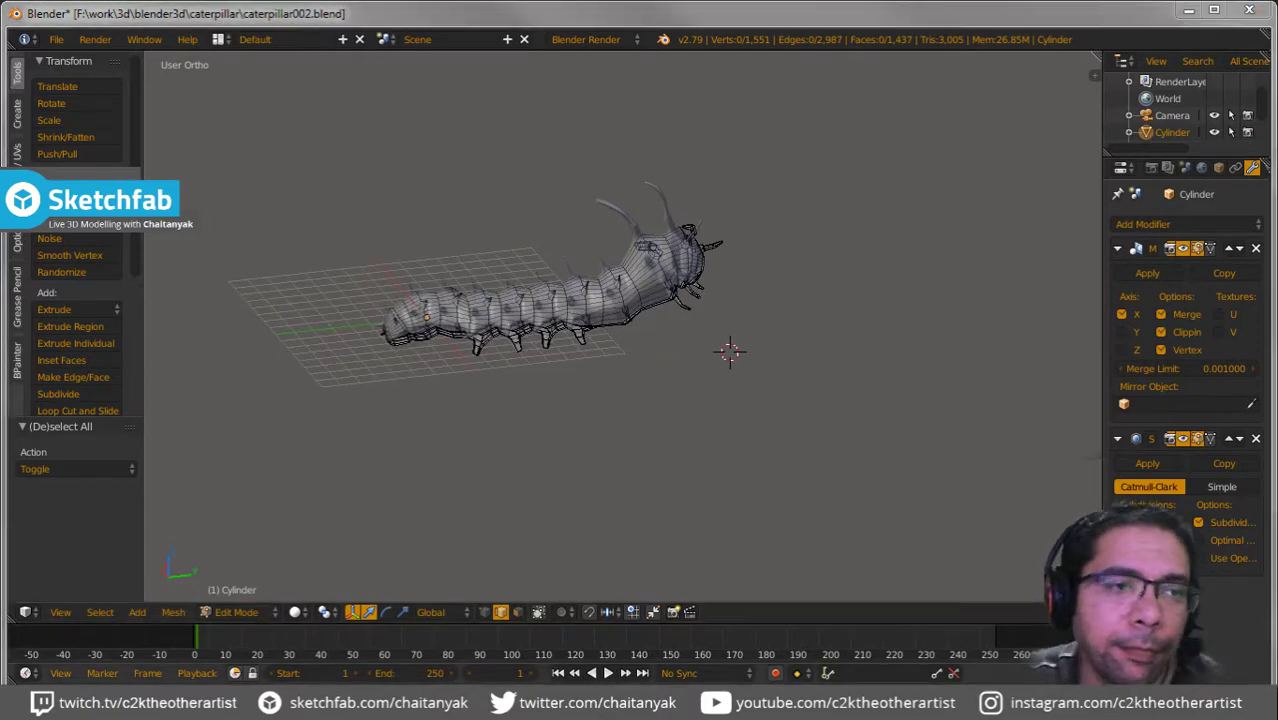
{"action": "key", "text": "alt+Tab"}
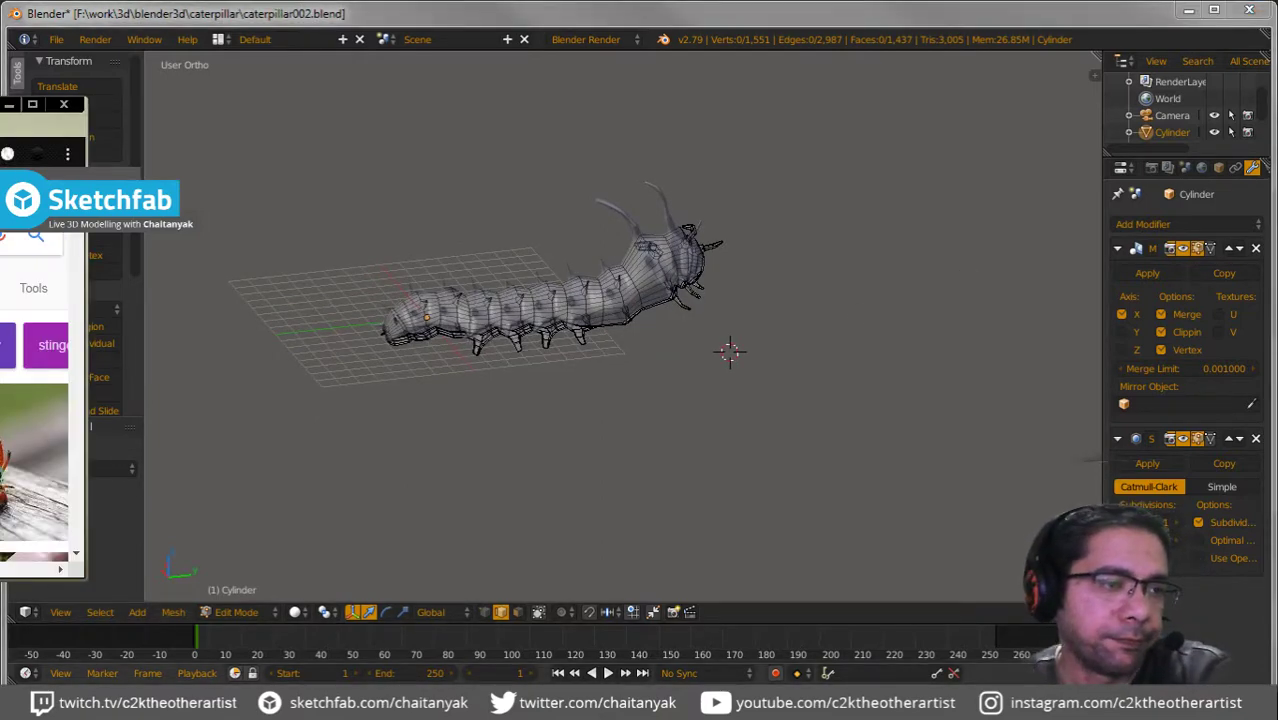
{"action": "key", "text": "alt+Tab"}
{"action": "mouse_move", "coordinate": [582, 362]}
{"action": "middle_mouse_down"}
{"action": "mouse_move", "coordinate": [545, 451]}
{"action": "mouse_move", "coordinate": [579, 526]}
{"action": "mouse_move", "coordinate": [599, 342]}
{"action": "mouse_move", "coordinate": [613, 413]}
{"action": "mouse_move", "coordinate": [633, 348]}
{"action": "mouse_move", "coordinate": [624, 320]}
{"action": "middle_mouse_up"}
{"action": "scroll", "coordinate": [624, 320], "scroll_direction": "up", "scroll_amount": 5}
Lasso-select the head spike's tip, rotate it into a bend and reposition it.
{"action": "middle_click_drag", "start_coordinate": [300, 290], "coordinate": [414, 285], "text": "shift"}
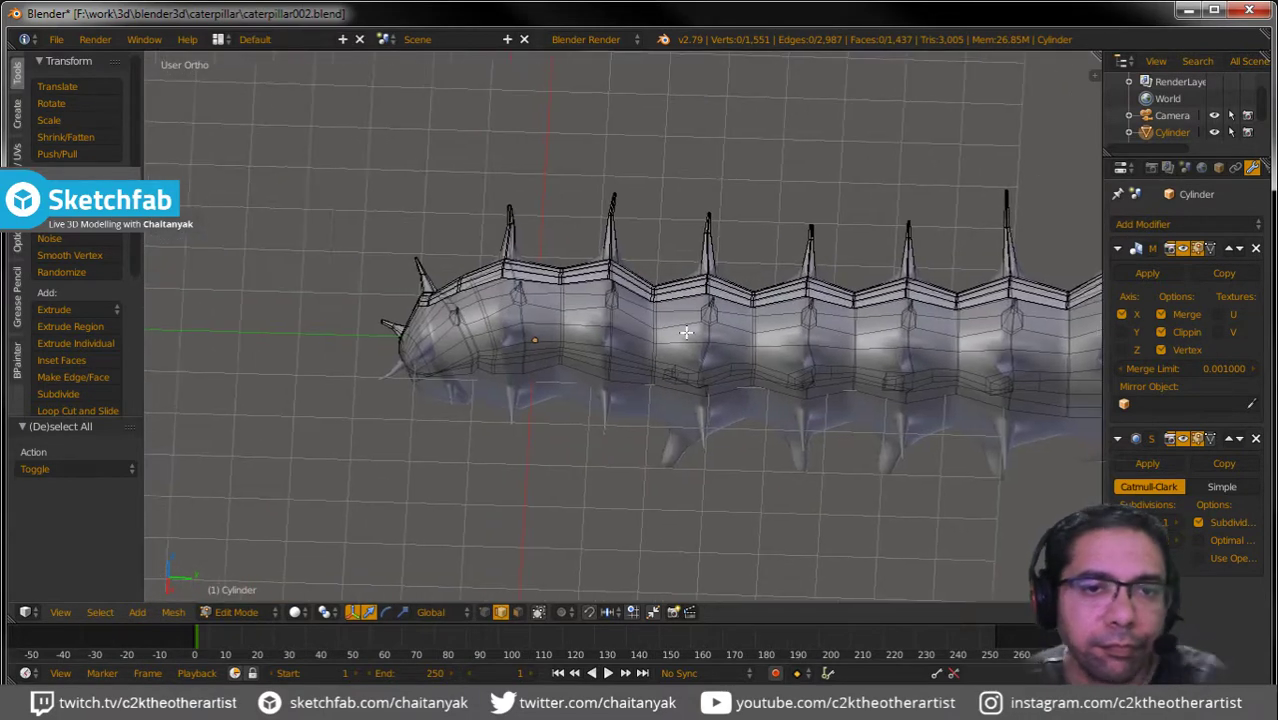
{"action": "scroll", "coordinate": [414, 285], "scroll_direction": "up", "scroll_amount": 2}
{"action": "scroll", "coordinate": [414, 285], "scroll_direction": "up", "scroll_amount": 1}
{"action": "mouse_move", "coordinate": [442, 285]}
{"action": "left_mouse_down", "text": "ctrl"}
{"action": "mouse_move", "coordinate": [519, 222]}
{"action": "mouse_move", "coordinate": [498, 242]}
{"action": "left_mouse_up", "text": "ctrl"}
{"action": "mouse_move", "coordinate": [416, 287]}
{"action": "left_mouse_down", "text": "ctrl"}
{"action": "mouse_move", "coordinate": [442, 195]}
{"action": "mouse_move", "coordinate": [480, 230]}
{"action": "left_mouse_up", "text": "ctrl"}
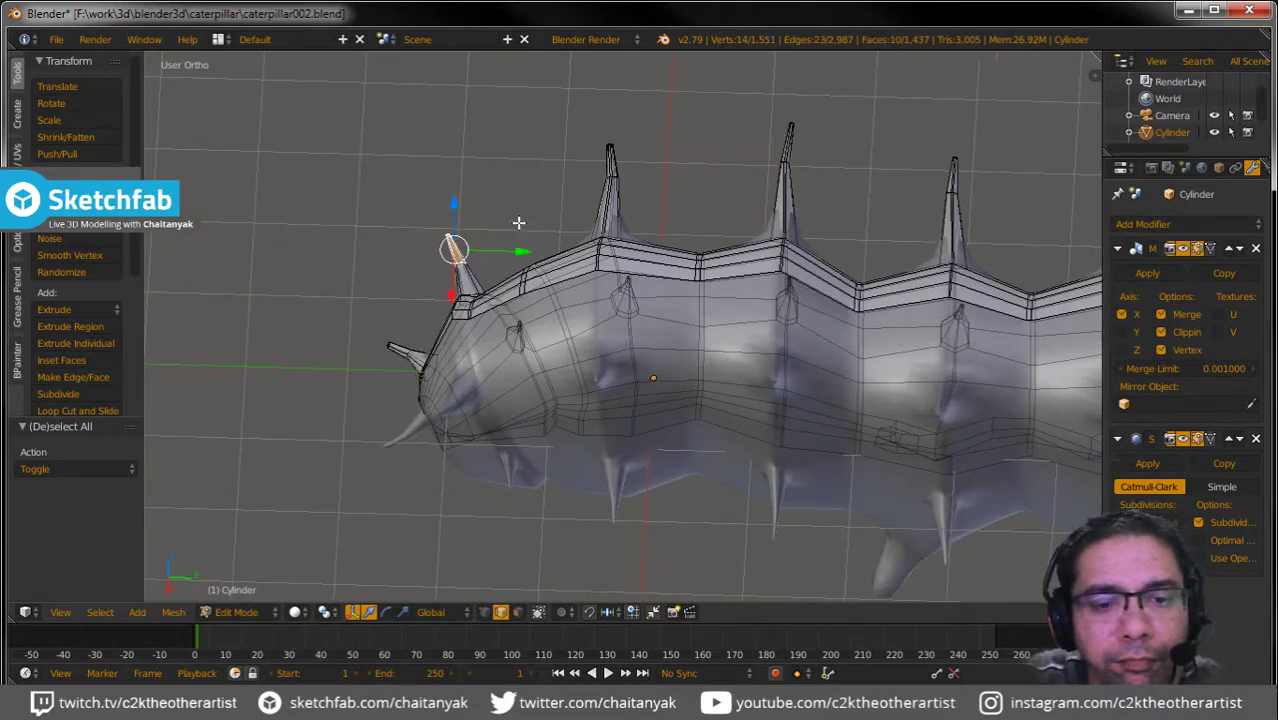
{"action": "key", "text": "r"}
{"action": "left_click", "coordinate": [490, 190]}
{"action": "key", "text": "g"}
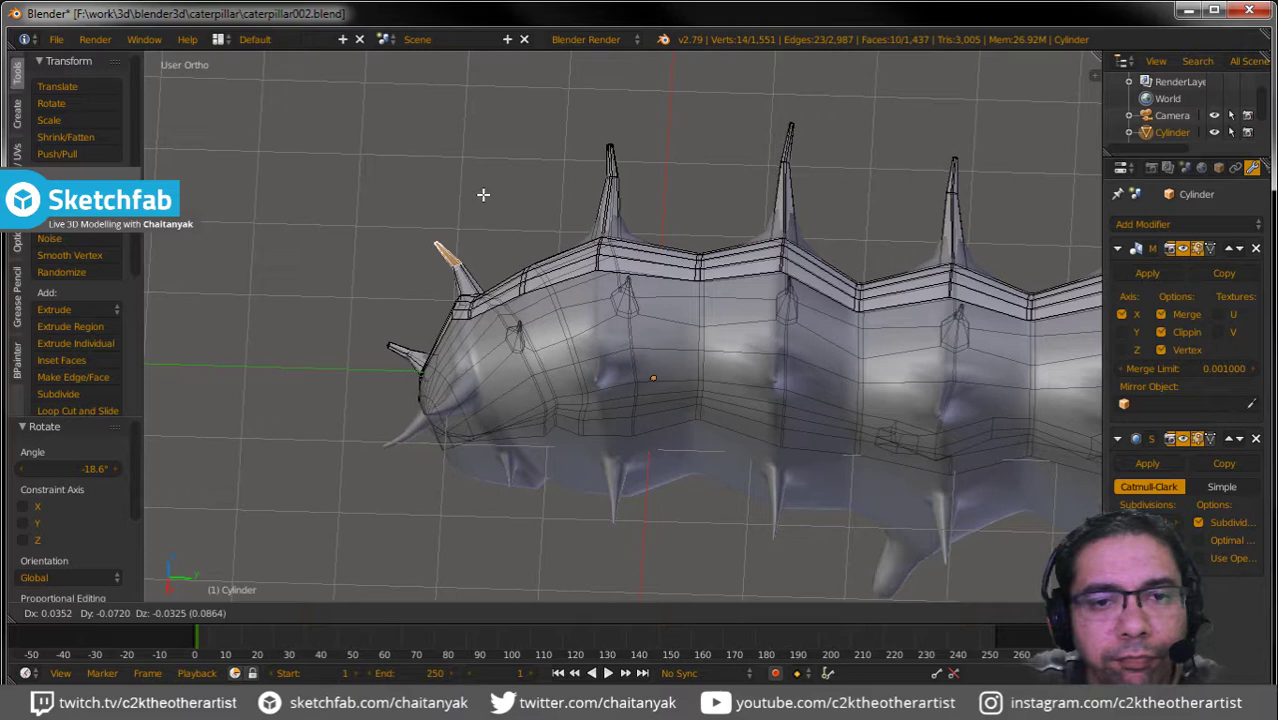
{"action": "left_click", "coordinate": [483, 194]}
Bend the next back spike's tip and move it back onto its spike.
{"action": "key", "text": "a"}
{"action": "left_click_drag", "start_coordinate": [548, 190], "coordinate": [591, 120], "text": "ctrl"}
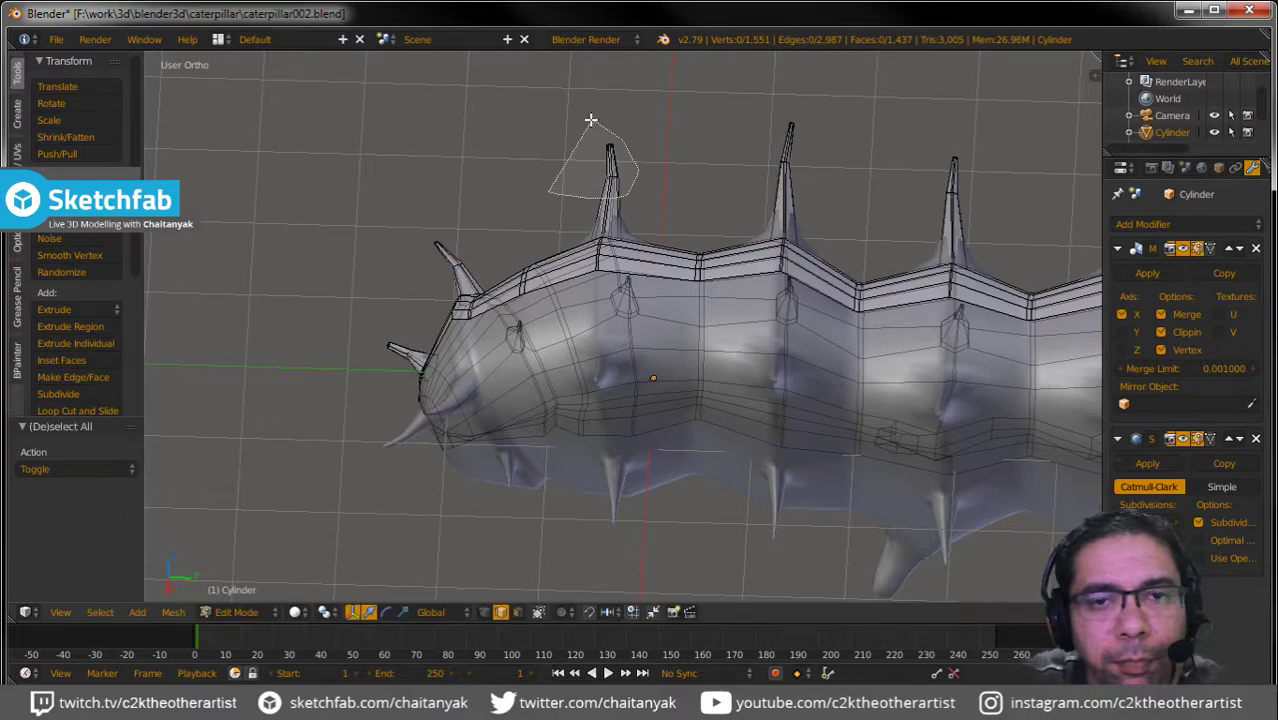
{"action": "key", "text": "r"}
{"action": "left_click", "coordinate": [639, 114]}
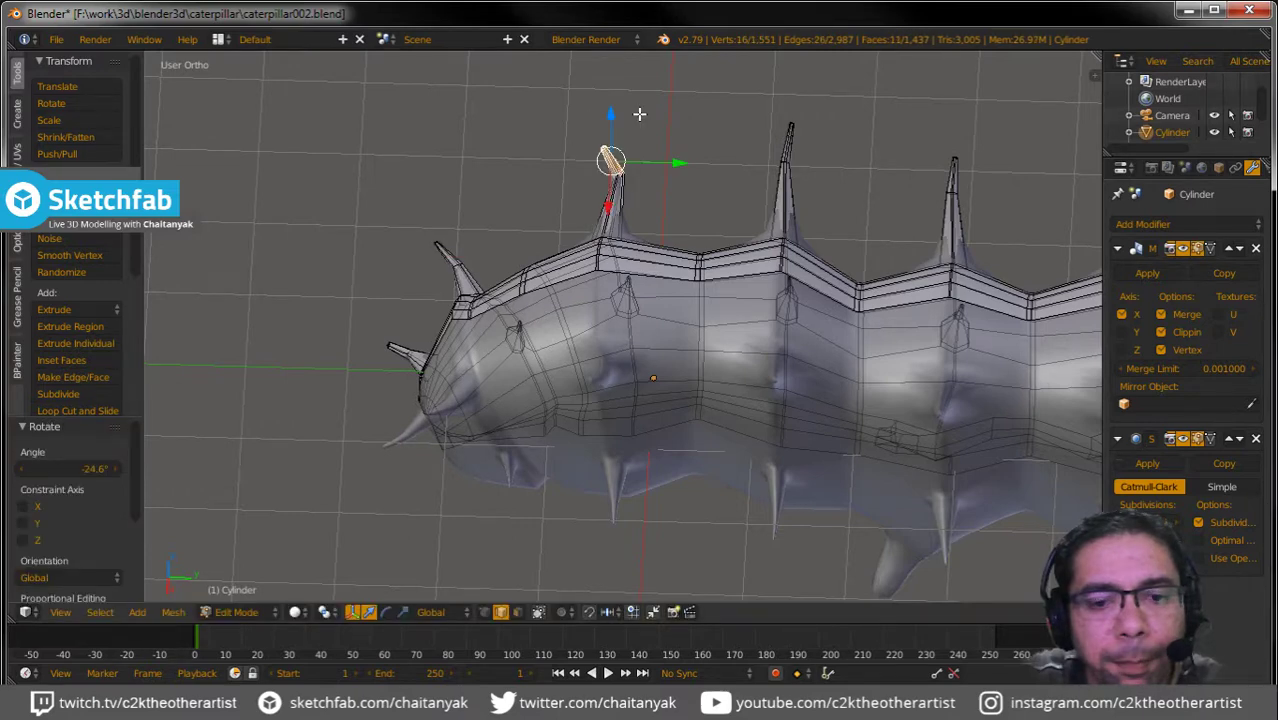
{"action": "key", "text": "g"}
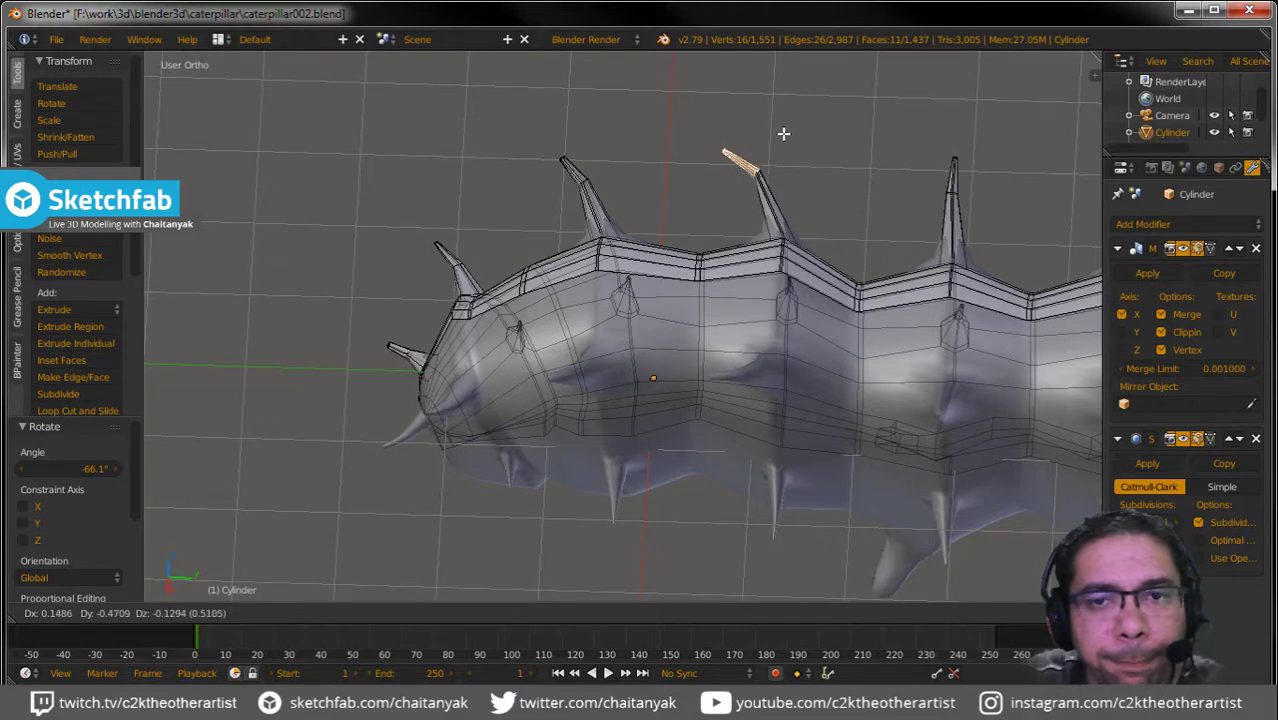
{"action": "left_click", "coordinate": [783, 133]}
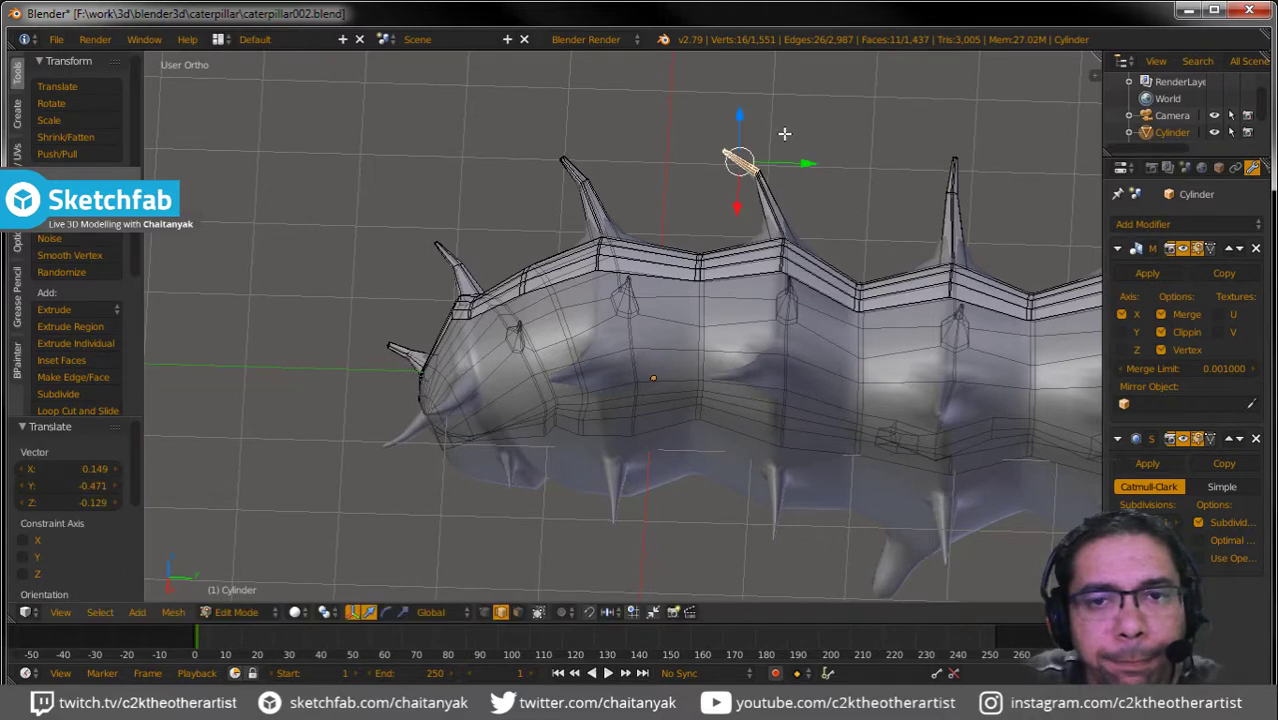
From a side-on view, tilt another spike tip by -48.8° and reposition it.
{"action": "key", "text": "a"}
{"action": "mouse_move", "coordinate": [784, 133]}
{"action": "middle_mouse_down"}
{"action": "mouse_move", "coordinate": [651, 188]}
{"action": "mouse_move", "coordinate": [593, 134]}
{"action": "middle_mouse_up"}
{"action": "right_click", "coordinate": [556, 193]}
{"action": "key", "text": "a"}
{"action": "left_click_drag", "start_coordinate": [750, 162], "coordinate": [790, 181], "text": "ctrl"}
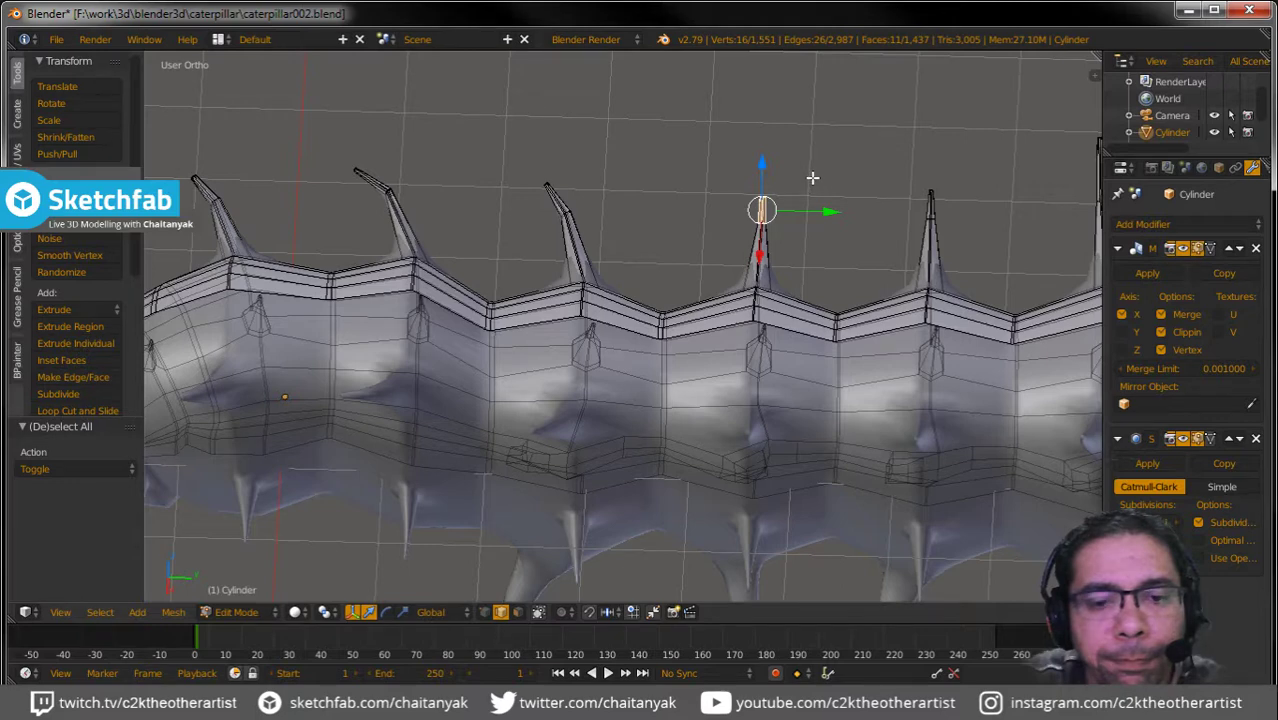
{"action": "key", "text": "r"}
{"action": "left_click", "coordinate": [770, 168]}
{"action": "key", "text": "g"}
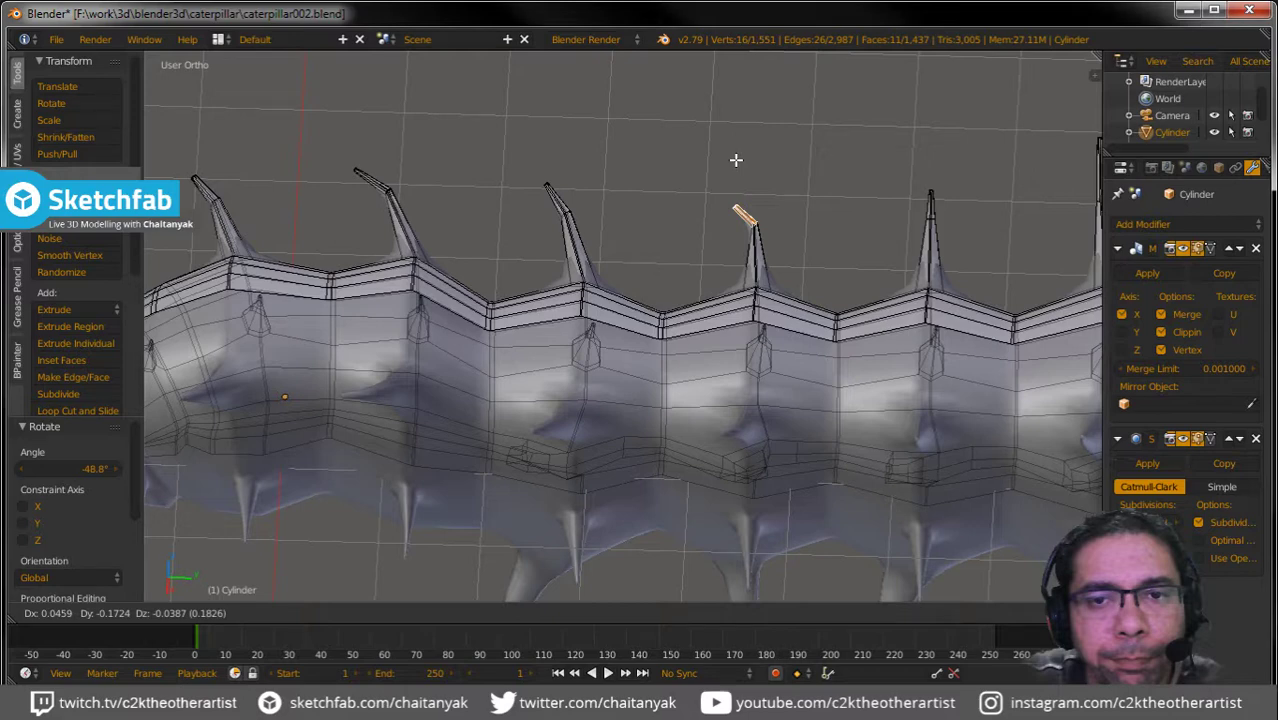
{"action": "left_click", "coordinate": [736, 160]}
Box-select the middle spike's top, tilt it -36.7°, then return to Object Mode.
{"action": "mouse_move", "coordinate": [736, 160]}
{"action": "middle_mouse_down"}
{"action": "mouse_move", "coordinate": [600, 234]}
{"action": "mouse_move", "coordinate": [612, 245]}
{"action": "middle_mouse_up"}
{"action": "key", "text": "a"}
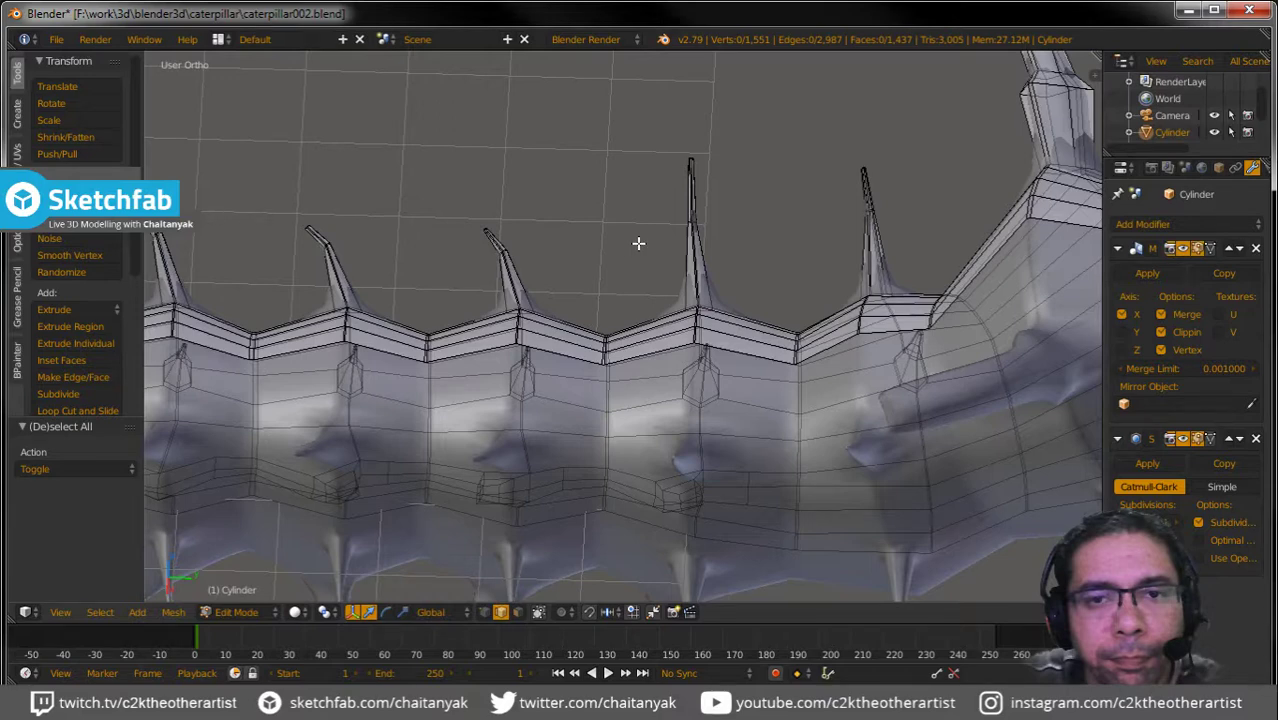
{"action": "key", "text": "b"}
{"action": "left_click_drag", "start_coordinate": [638, 243], "coordinate": [768, 152]}
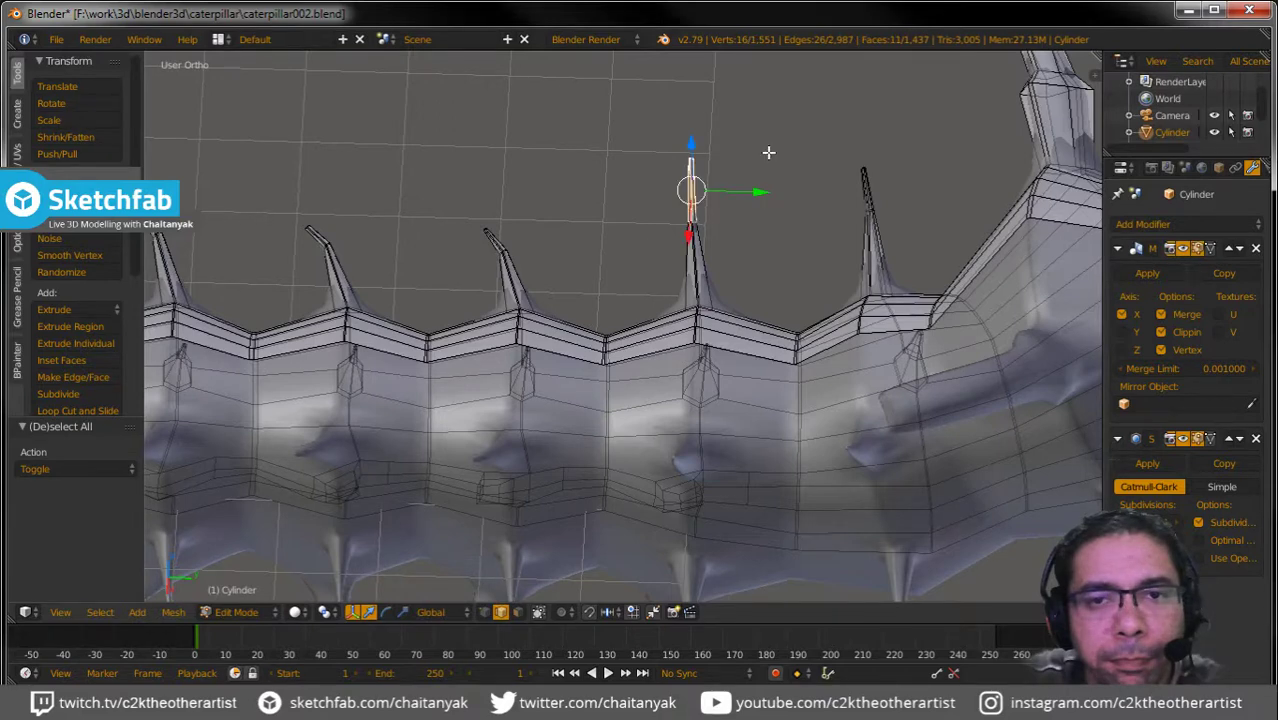
{"action": "key", "text": "r"}
{"action": "left_click", "coordinate": [693, 136]}
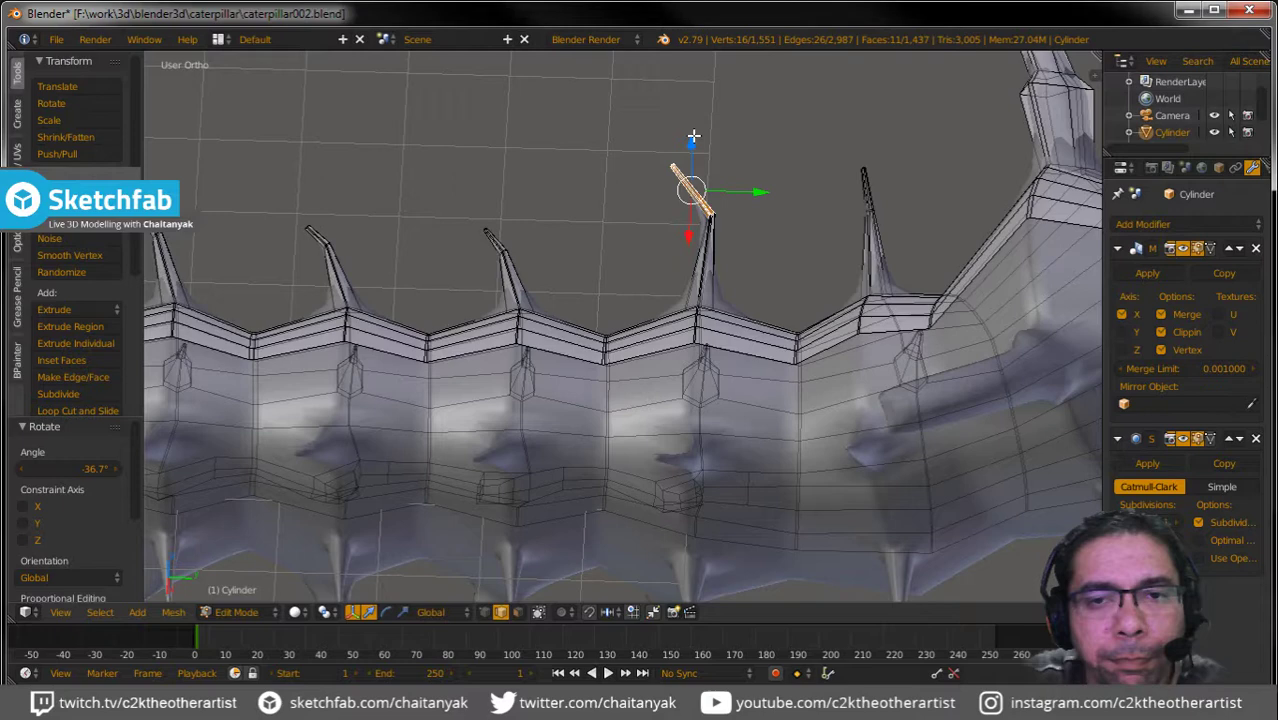
{"action": "key", "text": "a"}
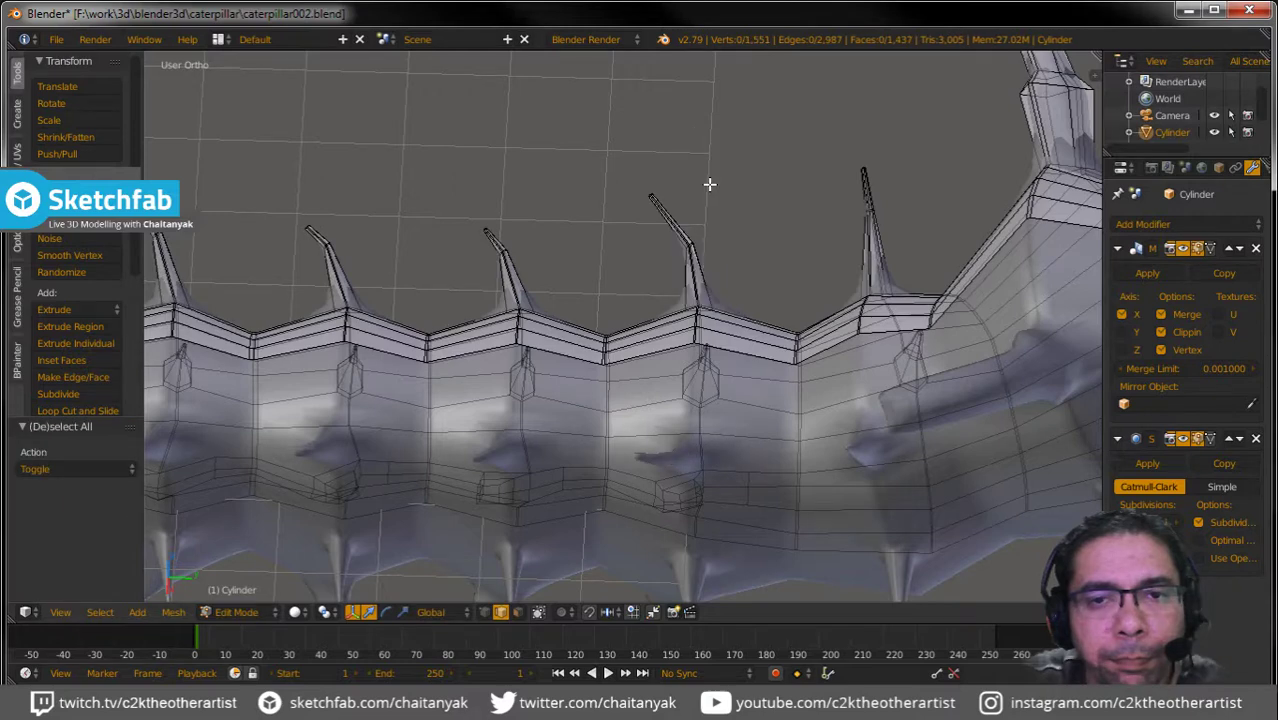
{"action": "key", "text": "Tab"}
{"action": "scroll", "coordinate": [813, 308], "scroll_direction": "down", "scroll_amount": 5}
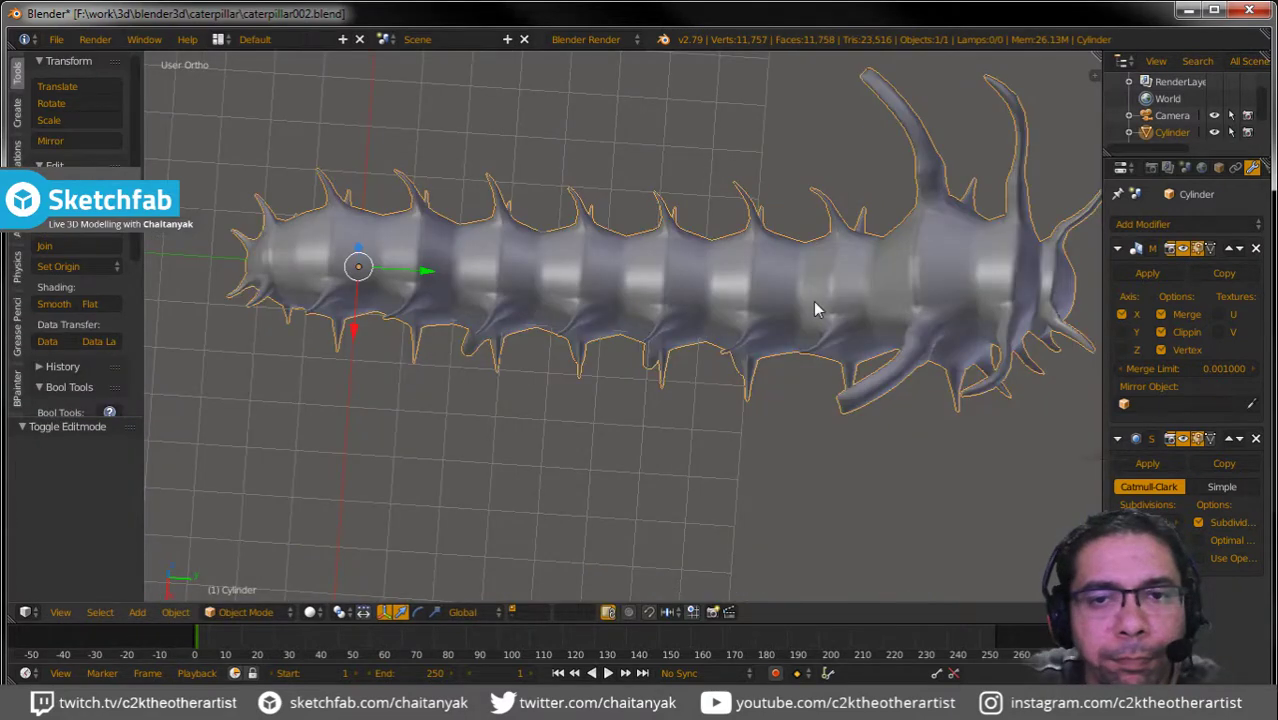
Orbit to a side view of the smoothed caterpillar and start repositioning a spike tip near the head.
{"action": "mouse_move", "coordinate": [813, 308]}
{"action": "middle_mouse_down"}
{"action": "mouse_move", "coordinate": [320, 328]}
{"action": "mouse_move", "coordinate": [381, 270]}
{"action": "middle_mouse_up"}
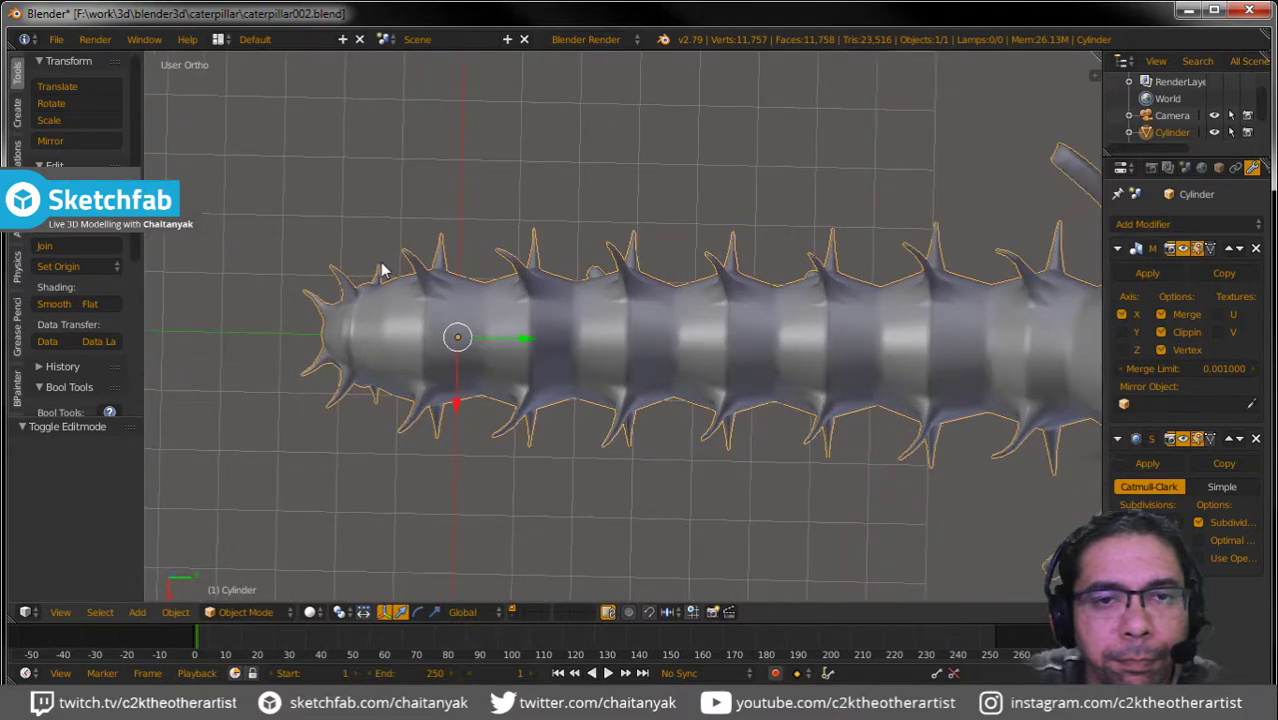
{"action": "key", "text": "g"}
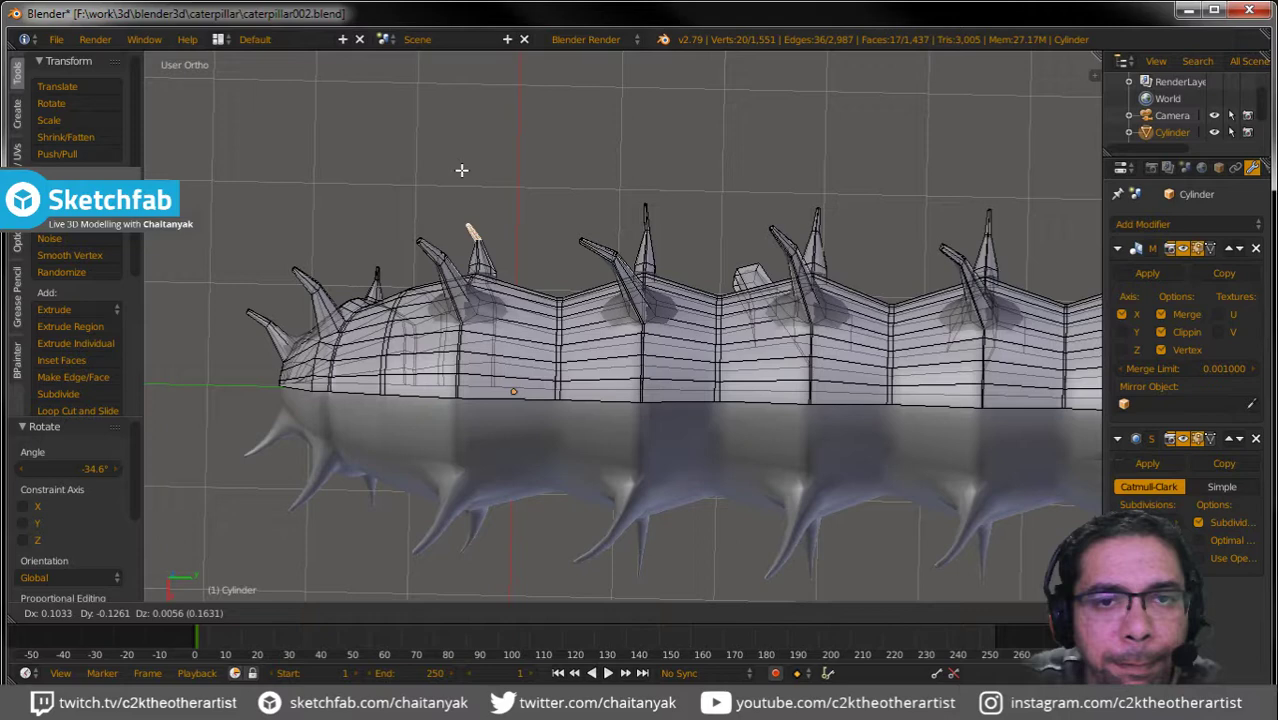
Place the previous tip, then tilt a small spike tip near the head -37.7° and reposition it.
{"action": "left_click", "coordinate": [461, 170]}
{"action": "key", "text": "a"}
{"action": "middle_click_drag", "start_coordinate": [461, 170], "coordinate": [403, 280]}
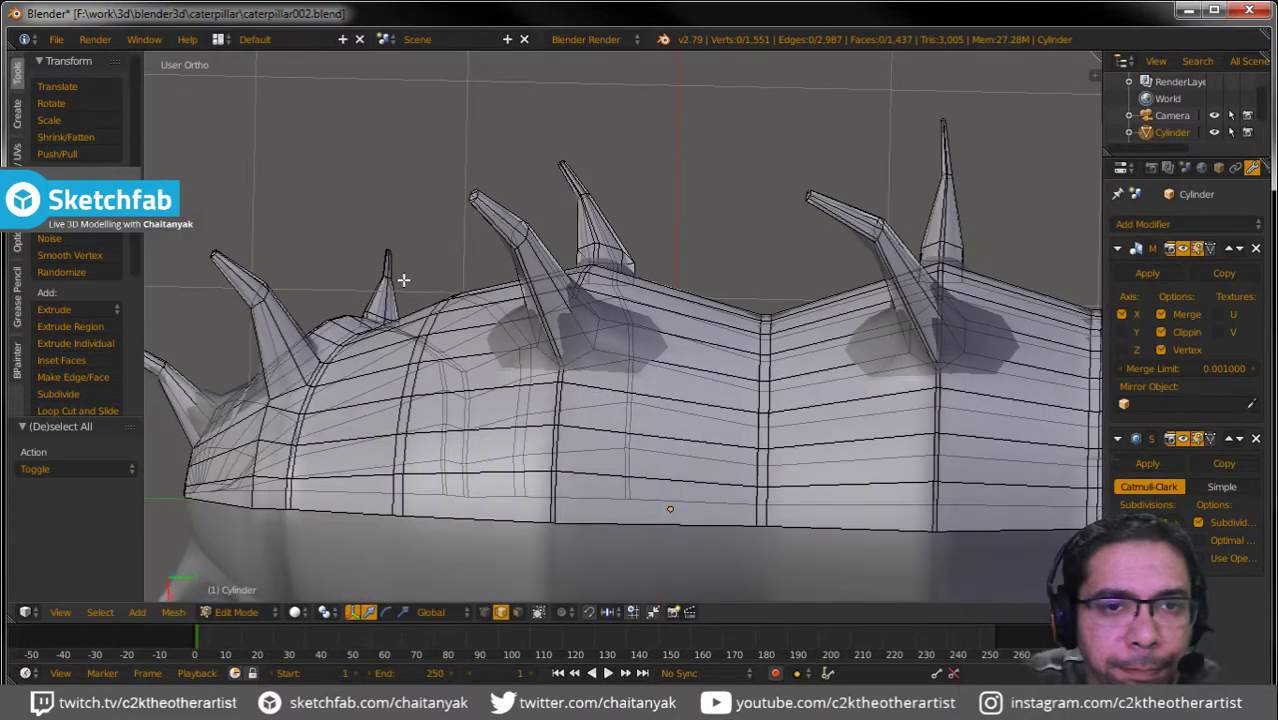
{"action": "right_click", "coordinate": [388, 262]}
{"action": "key", "text": "r"}
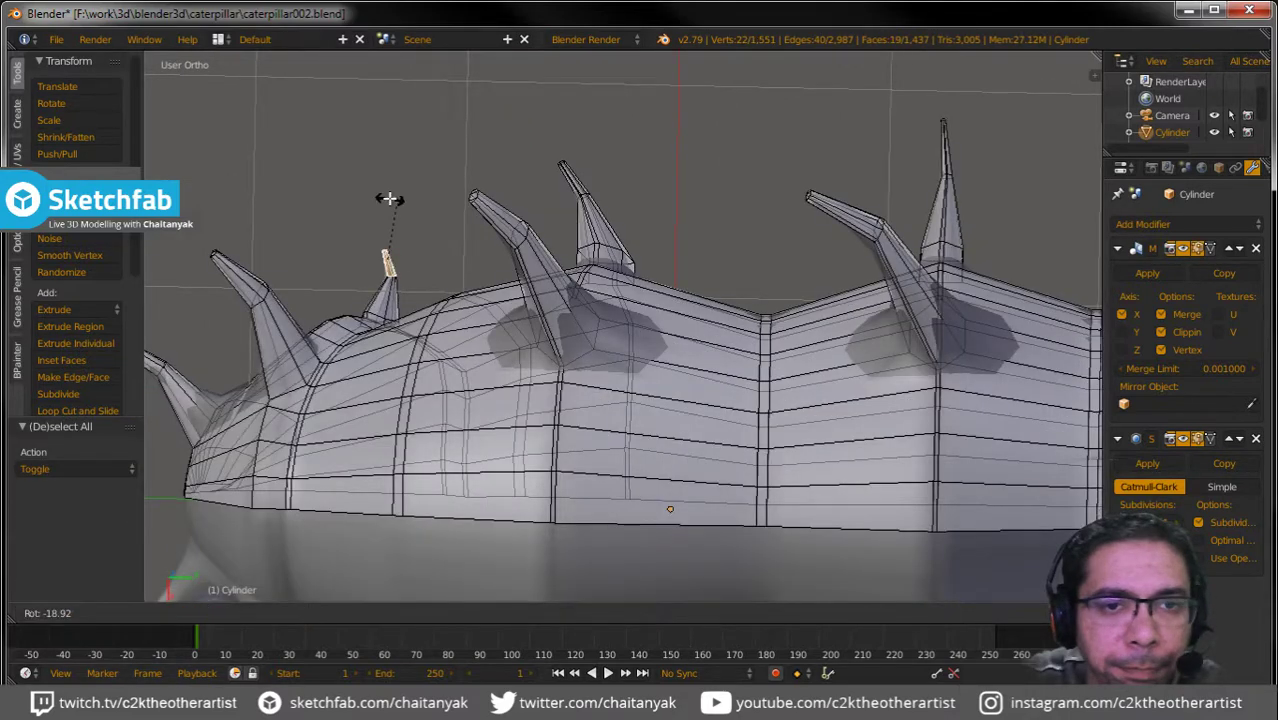
{"action": "left_click", "coordinate": [372, 199]}
{"action": "key", "text": "g"}
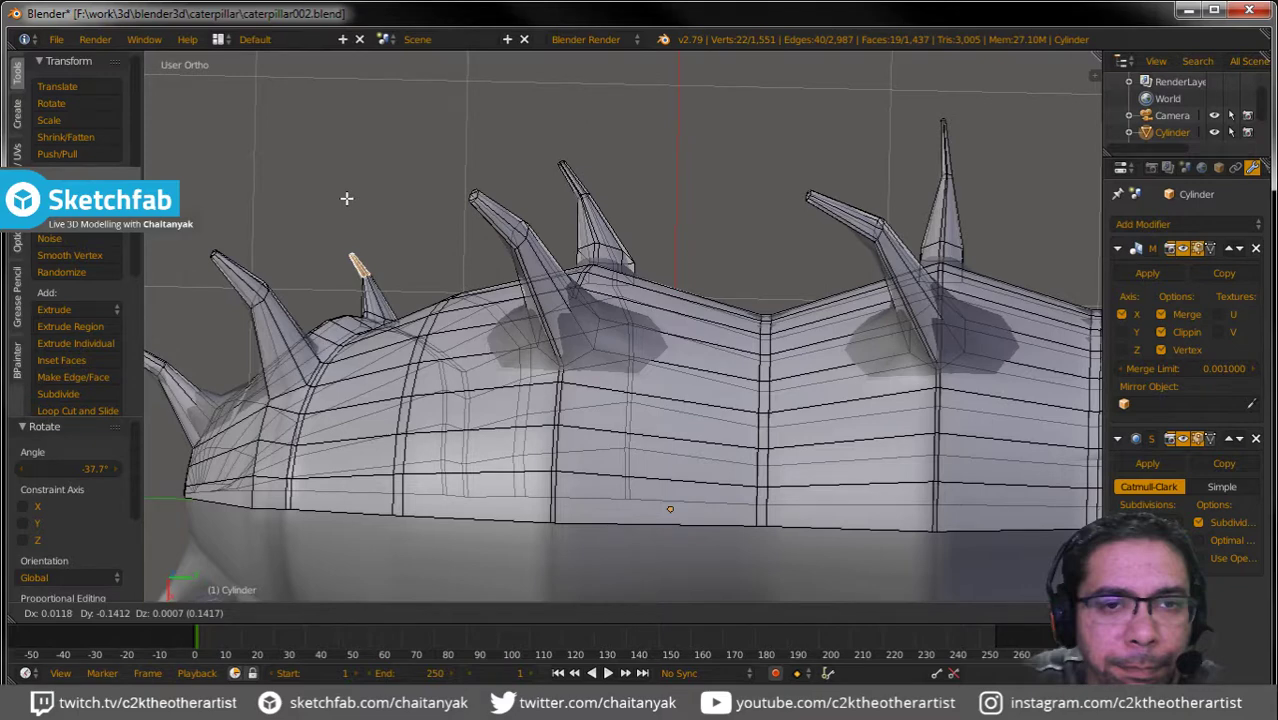
{"action": "left_click", "coordinate": [346, 198]}
Bend the tall right spike's tip by -34.6° and move it back onto its spike.
{"action": "key", "text": "a"}
{"action": "right_click", "coordinate": [964, 133]}
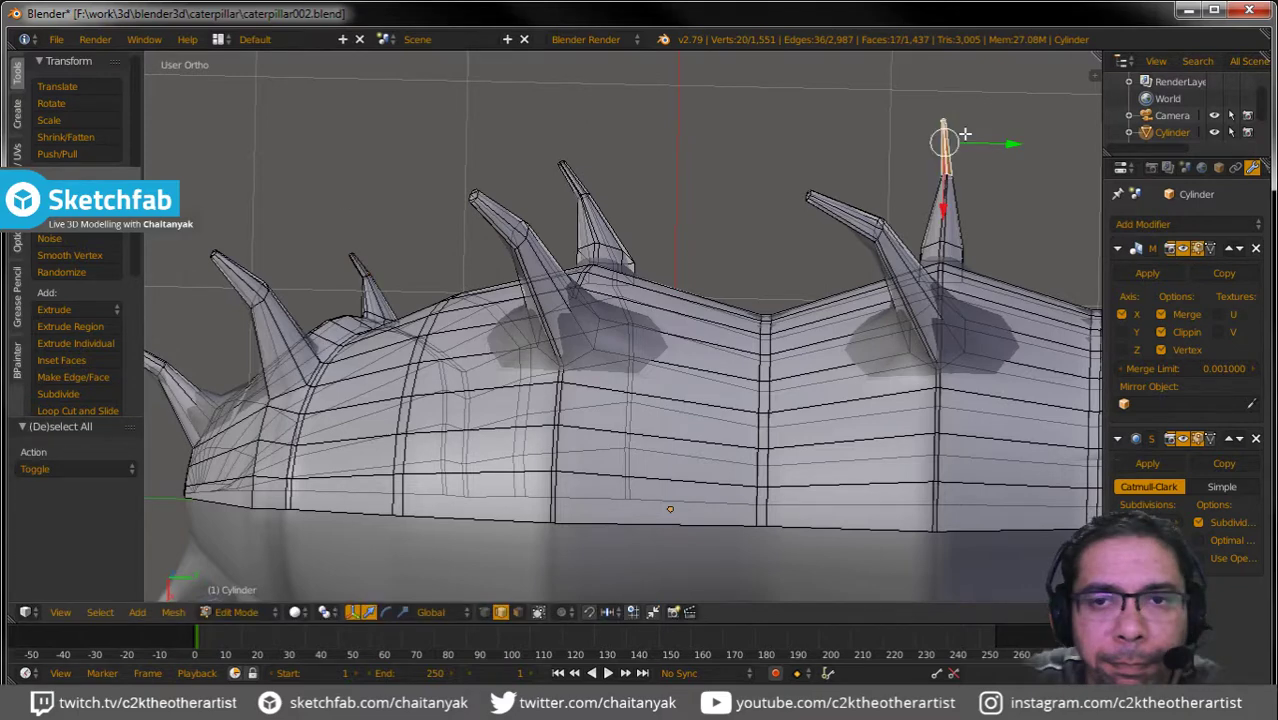
{"action": "key", "text": "r"}
{"action": "left_click", "coordinate": [970, 105]}
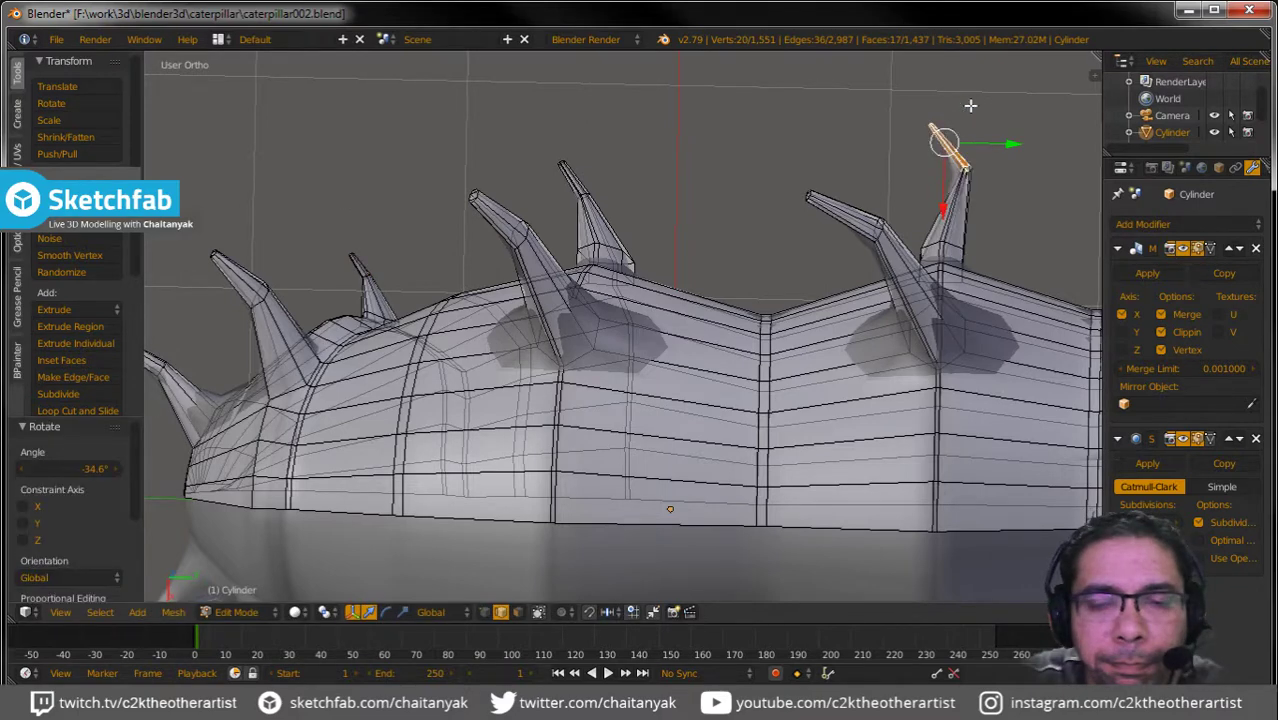
{"action": "key", "text": "g"}
{"action": "left_click", "coordinate": [767, 222]}
Tilt the next spike tip by -54.8° and move it back onto its spike.
{"action": "middle_click_drag", "start_coordinate": [767, 222], "coordinate": [740, 123]}
{"action": "key", "text": "r"}
{"action": "left_click", "coordinate": [740, 123]}
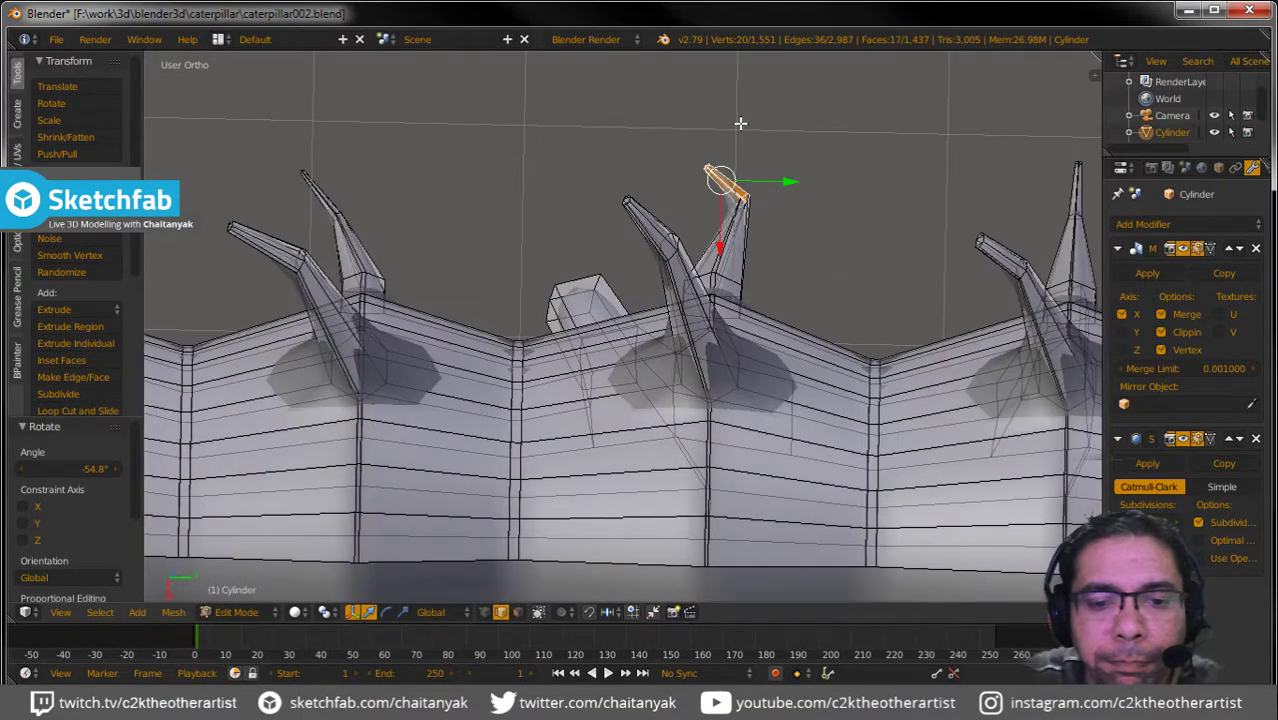
{"action": "key", "text": "g"}
{"action": "left_click", "coordinate": [750, 197]}
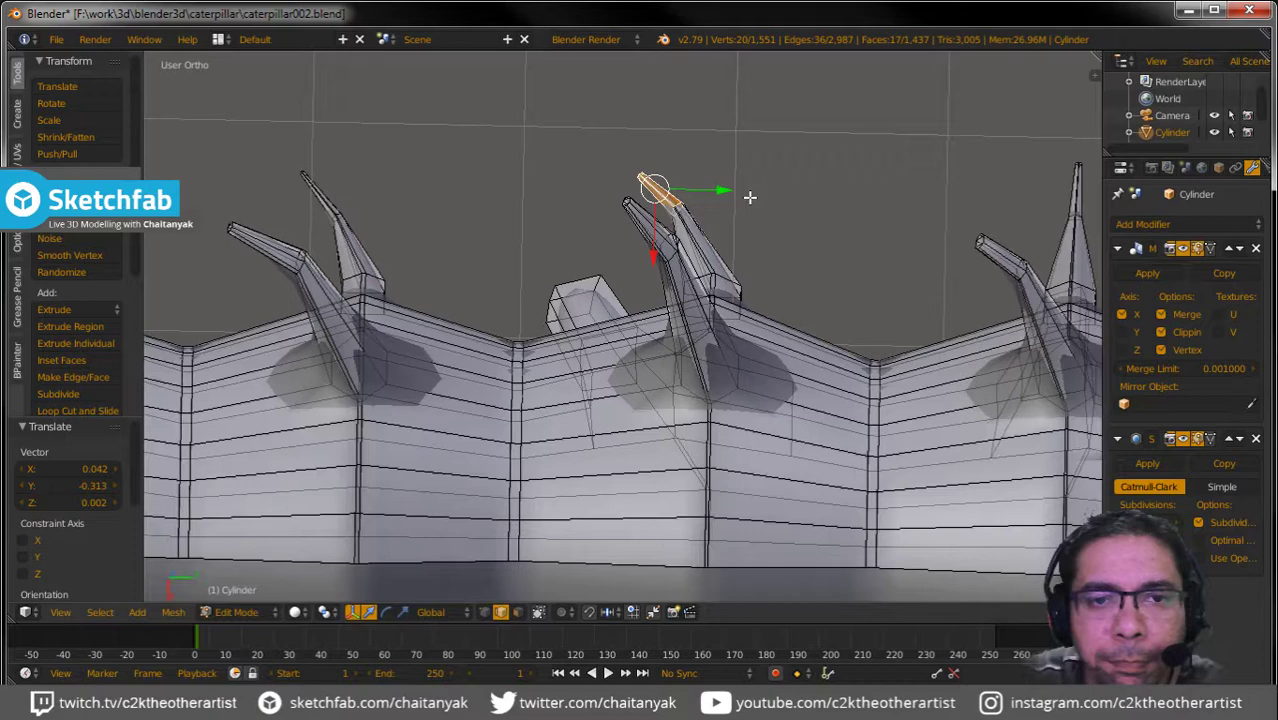
Facing the back spikes, tilt another spike tip to a new angle and reposition it.
{"action": "middle_click_drag", "start_coordinate": [750, 197], "coordinate": [695, 201], "text": "shift"}
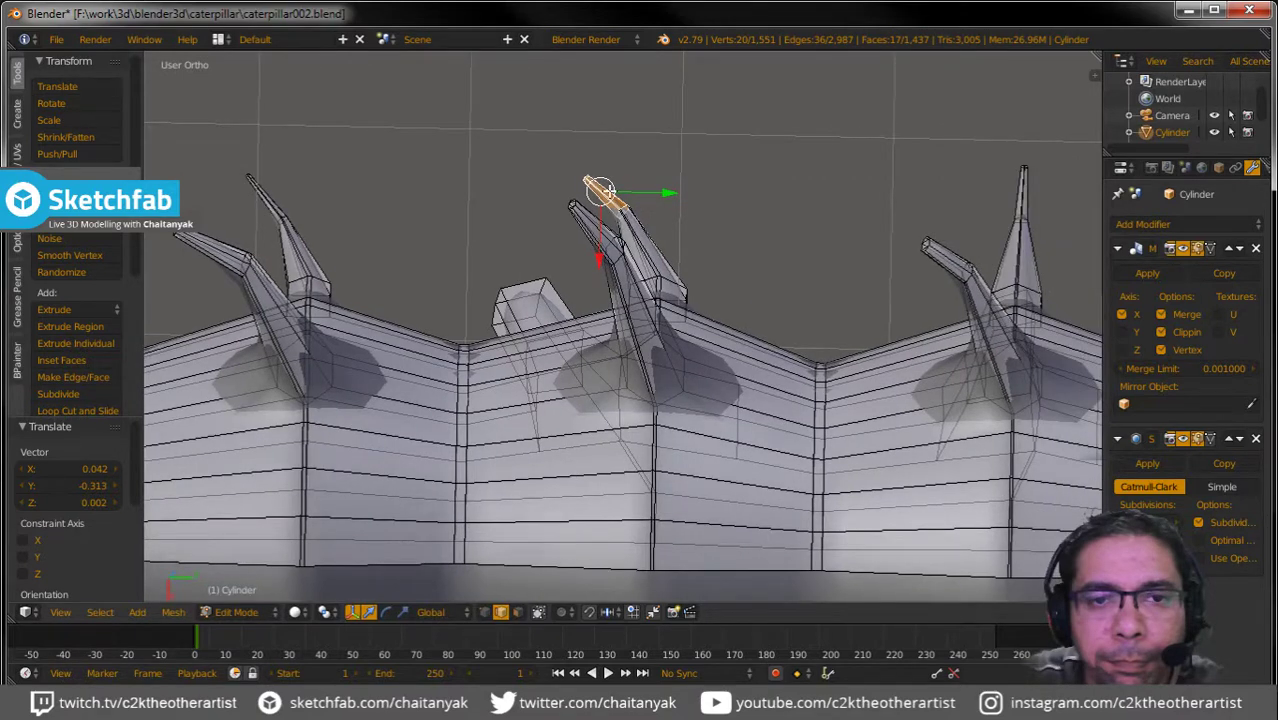
{"action": "middle_click_drag", "start_coordinate": [609, 190], "coordinate": [759, 159]}
{"action": "key", "text": "a"}
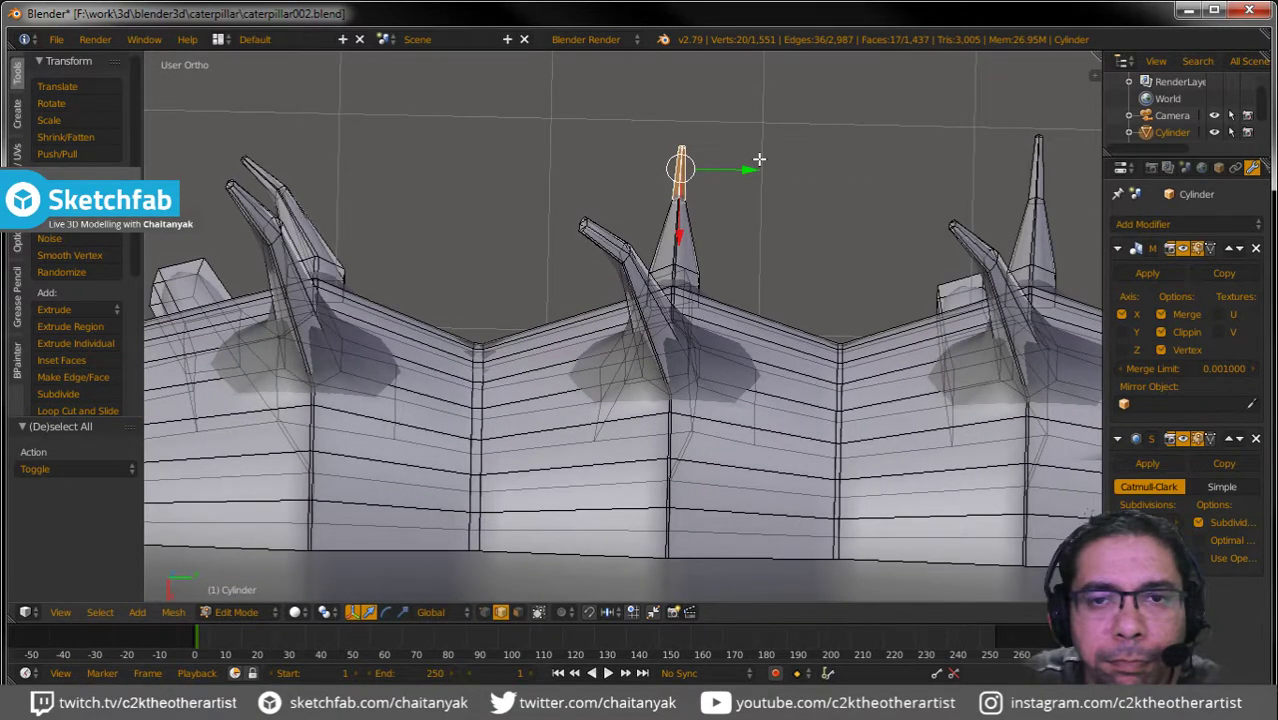
{"action": "key", "text": "r"}
{"action": "left_click", "coordinate": [958, 146]}
{"action": "key", "text": "g"}
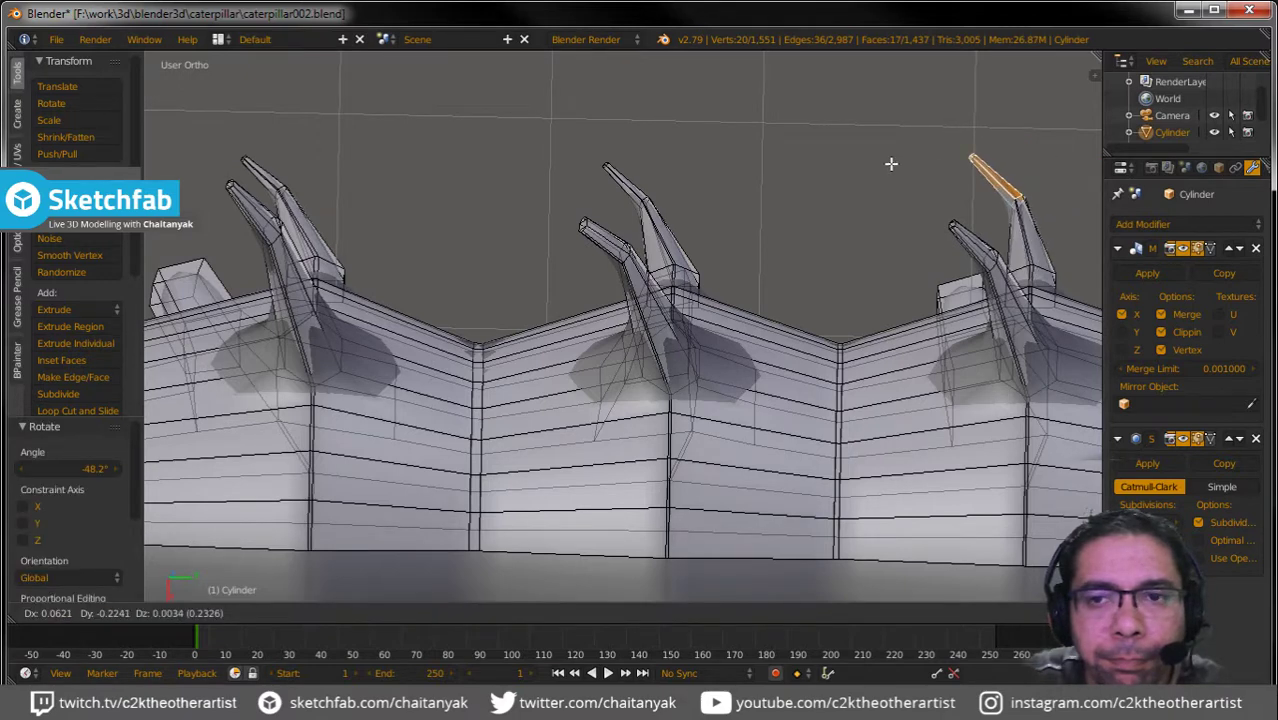
{"action": "left_click", "coordinate": [891, 163]}
Circle-select the next spike's tip vertices, tilt them -32.3° and place the tip.
{"action": "middle_click_drag", "start_coordinate": [891, 163], "coordinate": [813, 186]}
{"action": "key", "text": "a"}
{"action": "key", "text": "c"}
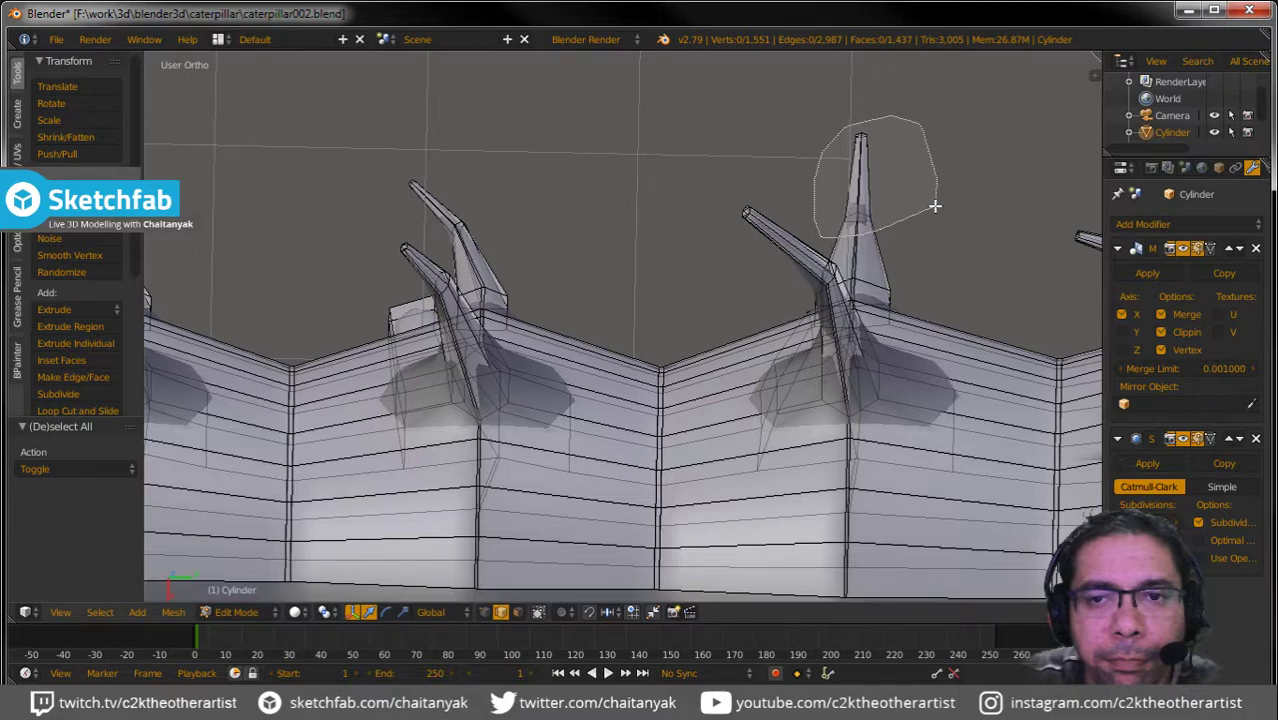
{"action": "left_click", "coordinate": [934, 206]}
{"action": "right_click", "coordinate": [939, 171]}
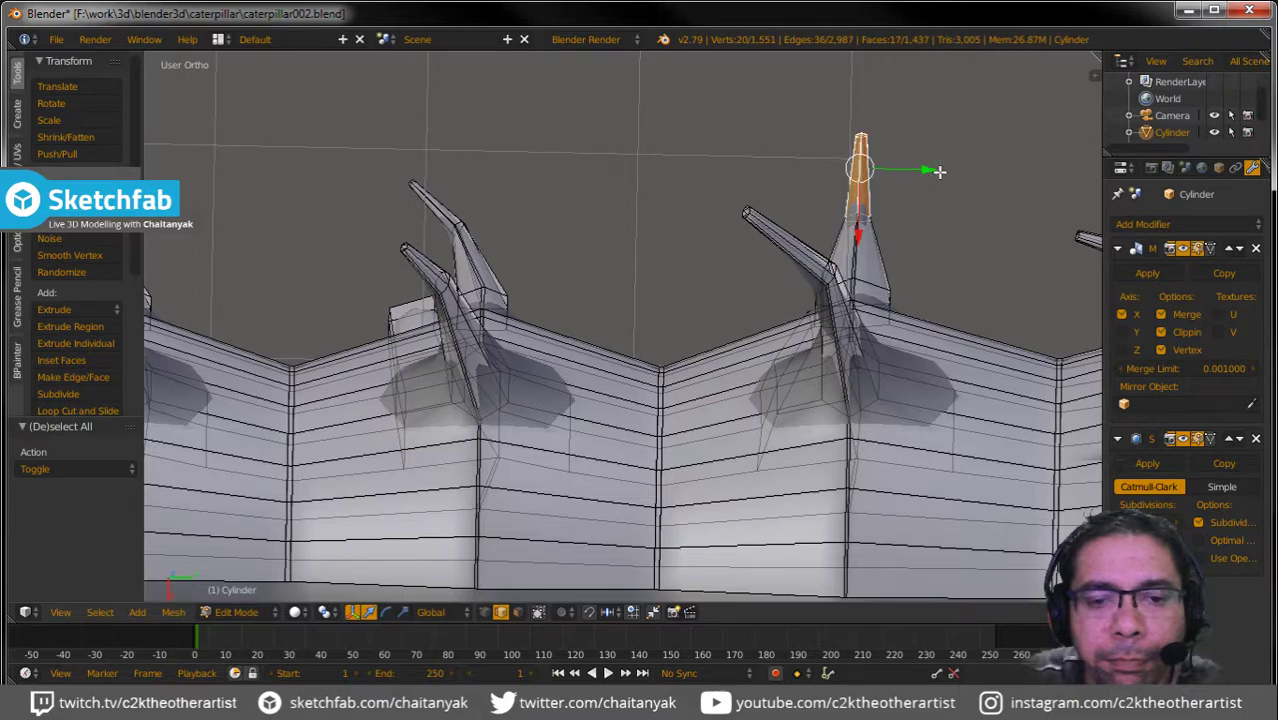
{"action": "middle_click_drag", "start_coordinate": [939, 171], "coordinate": [893, 260]}
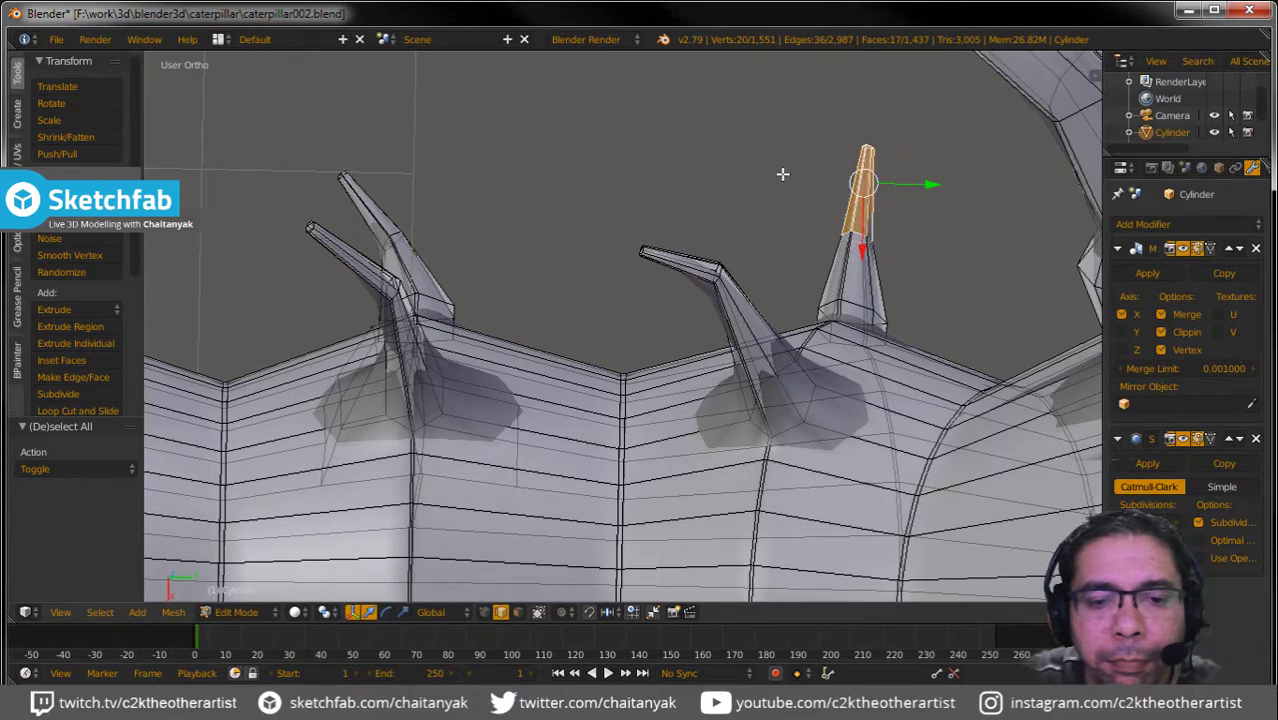
{"action": "key", "text": "r"}
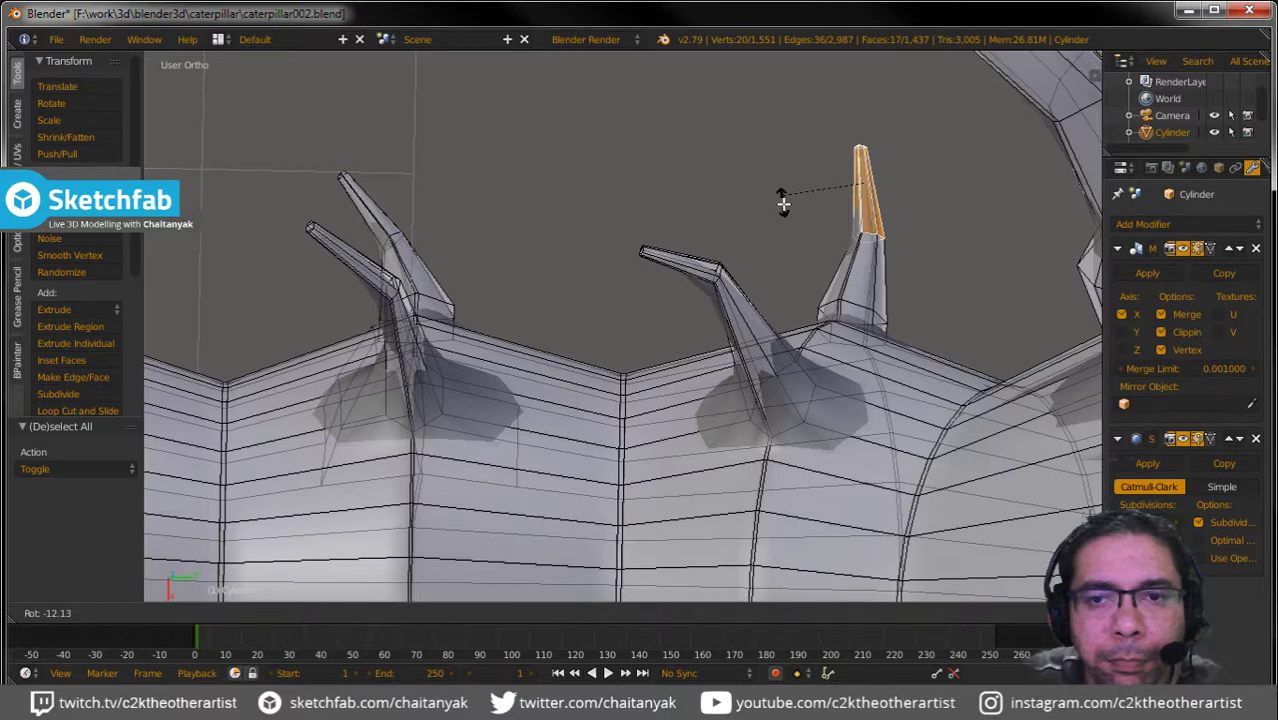
{"action": "left_click", "coordinate": [765, 203]}
{"action": "key", "text": "g"}
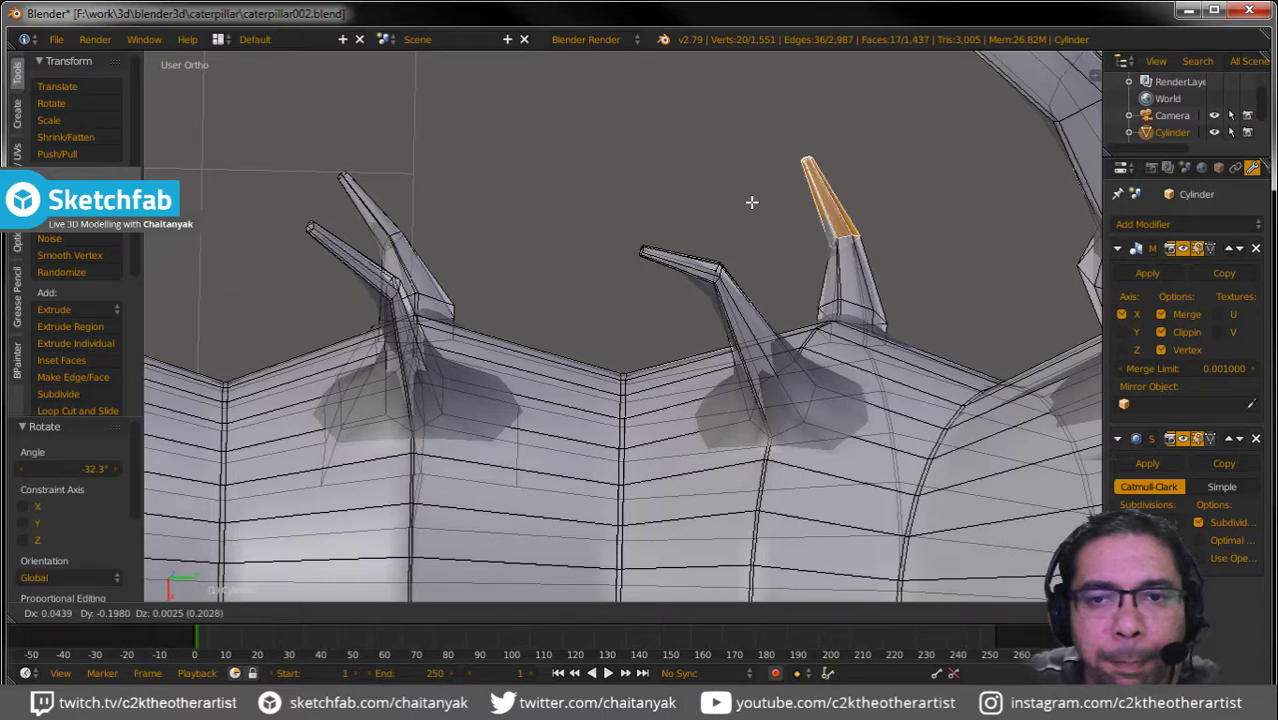
{"action": "left_click", "coordinate": [889, 239]}
{"action": "scroll", "coordinate": [889, 239], "scroll_direction": "down", "scroll_amount": 6}
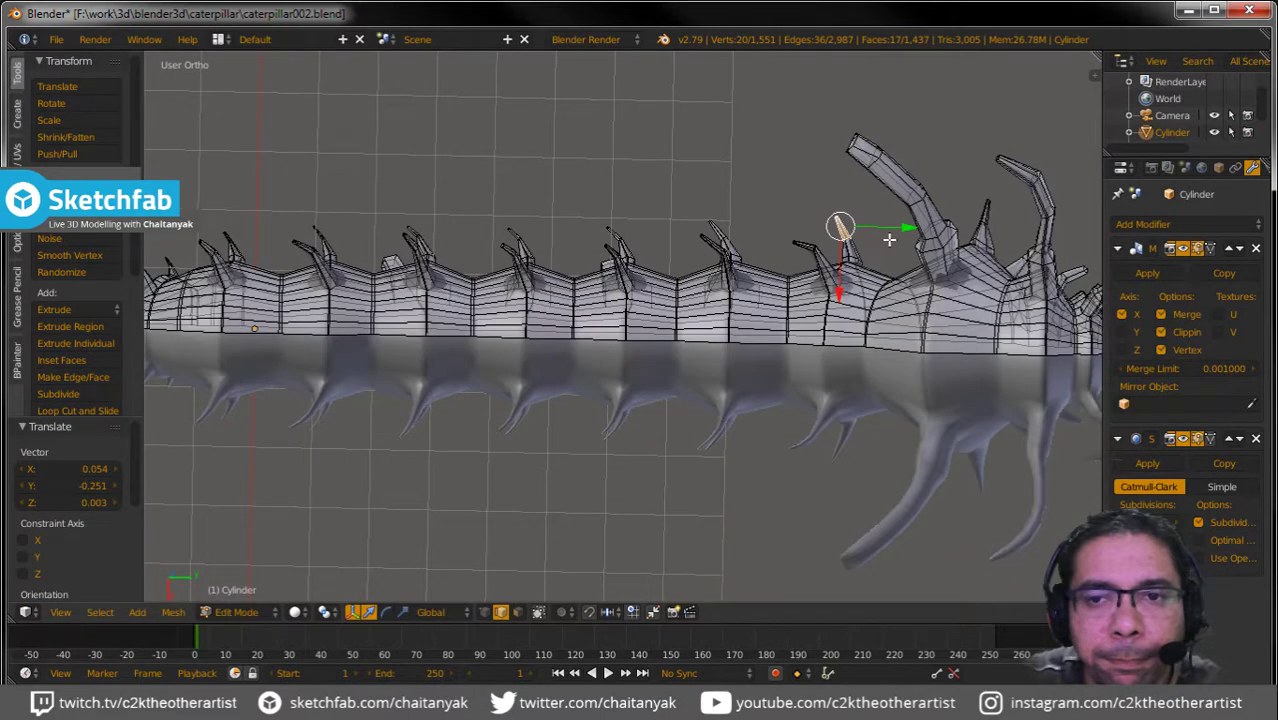
In Edit Mode, shift the first underside spike's base loop along X.
{"action": "mouse_move", "coordinate": [889, 239]}
{"action": "middle_mouse_down"}
{"action": "mouse_move", "coordinate": [707, 165]}
{"action": "mouse_move", "coordinate": [821, 326]}
{"action": "mouse_move", "coordinate": [672, 130]}
{"action": "mouse_move", "coordinate": [769, 241]}
{"action": "mouse_move", "coordinate": [731, 346]}
{"action": "mouse_move", "coordinate": [639, 274]}
{"action": "middle_mouse_up"}
{"action": "key", "text": "Tab"}
{"action": "key", "text": "Tab"}
{"action": "key", "text": "a"}
{"action": "key", "text": "a"}
{"action": "key", "text": "a"}
{"action": "left_click", "coordinate": [639, 274], "text": "alt"}
{"action": "key", "text": "g"}
{"action": "key", "text": "x"}
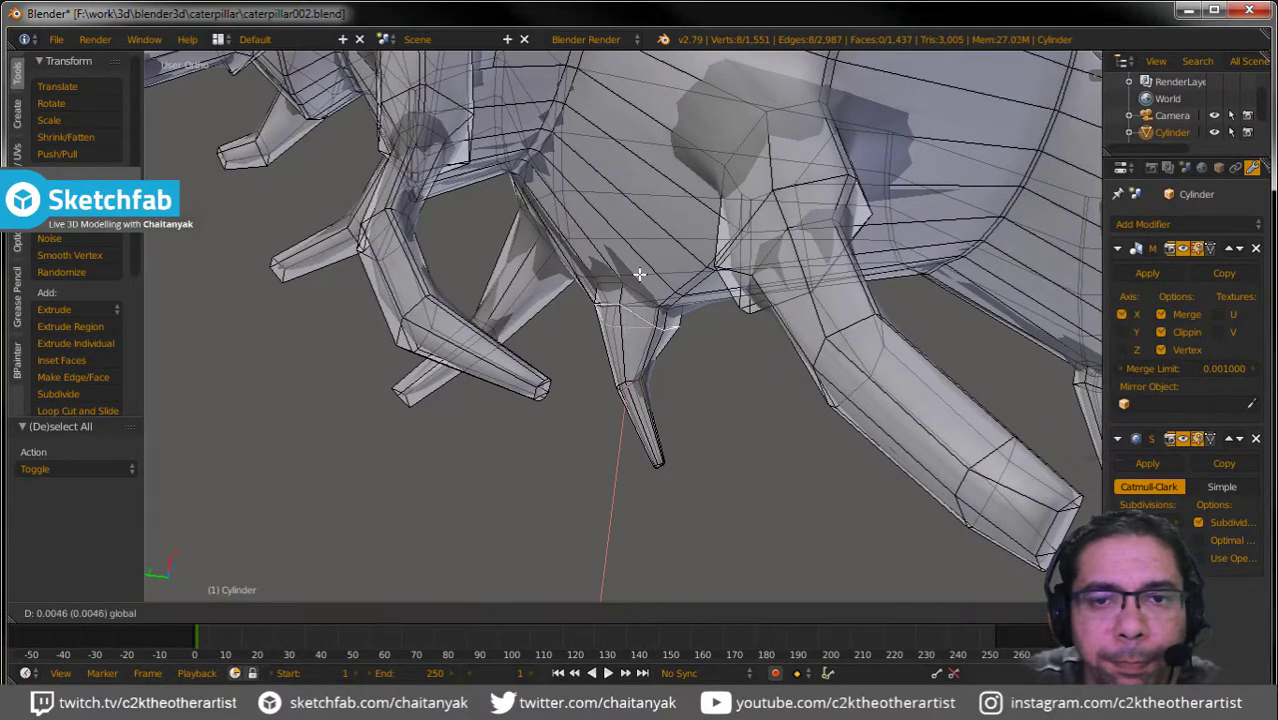
{"action": "left_click", "coordinate": [639, 274]}
Shift another underside spike's base loop 0.052 along X.
{"action": "middle_click_drag", "start_coordinate": [639, 274], "coordinate": [709, 400]}
{"action": "key", "text": "a"}
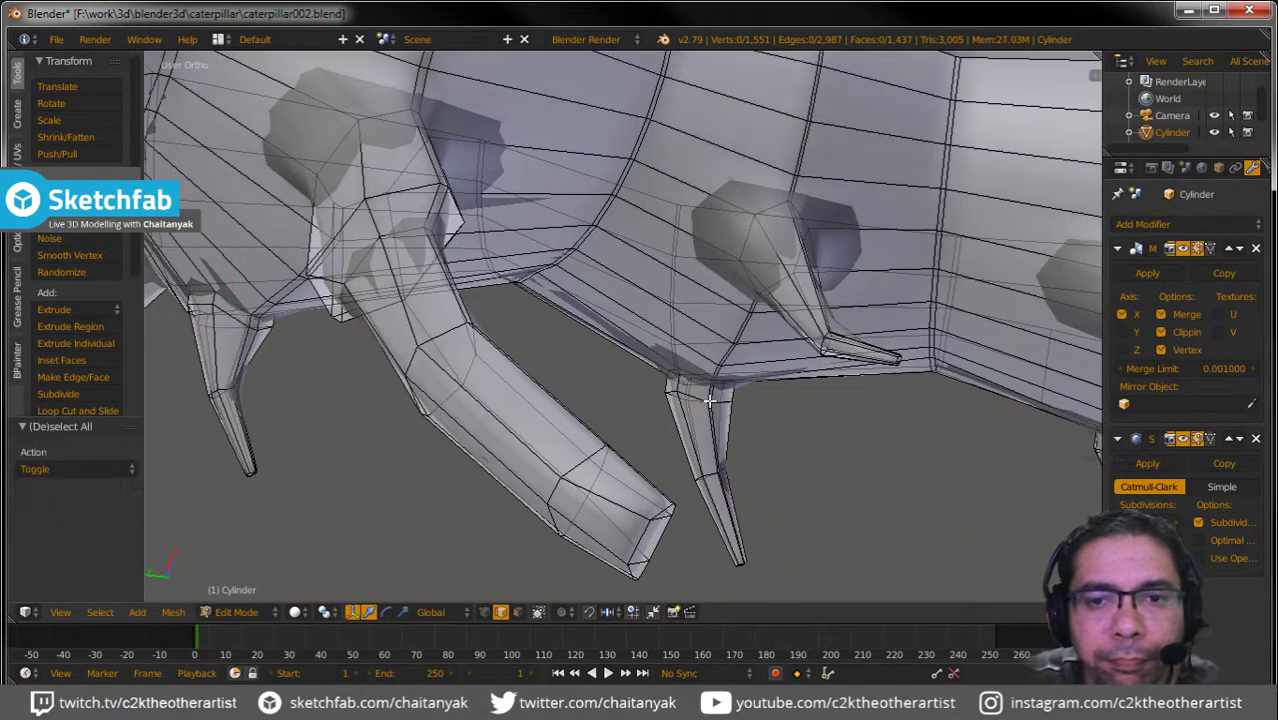
{"action": "left_click", "coordinate": [709, 400], "text": "alt"}
{"action": "key", "text": "g"}
{"action": "key", "text": "x"}
{"action": "left_click", "coordinate": [775, 390]}
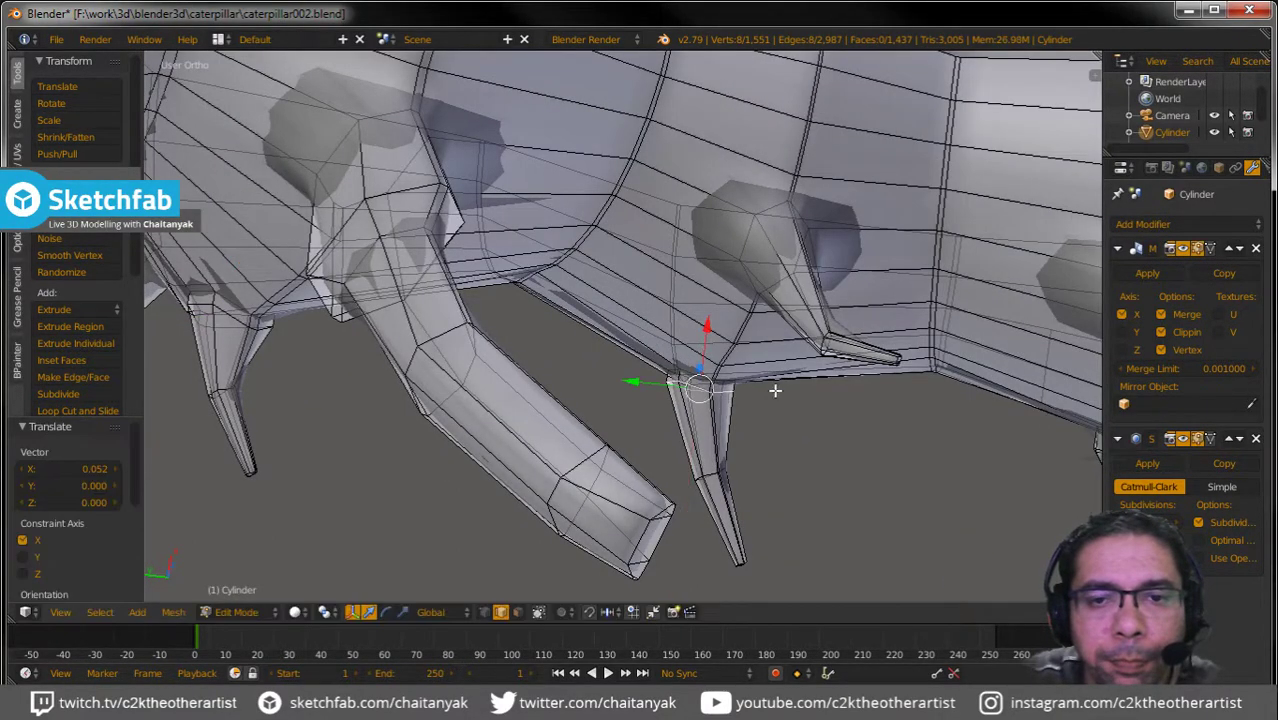
Slide another spike's base loop along X, then undo back through recent selection changes.
{"action": "middle_click_drag", "start_coordinate": [775, 390], "coordinate": [681, 424]}
{"action": "key", "text": "a"}
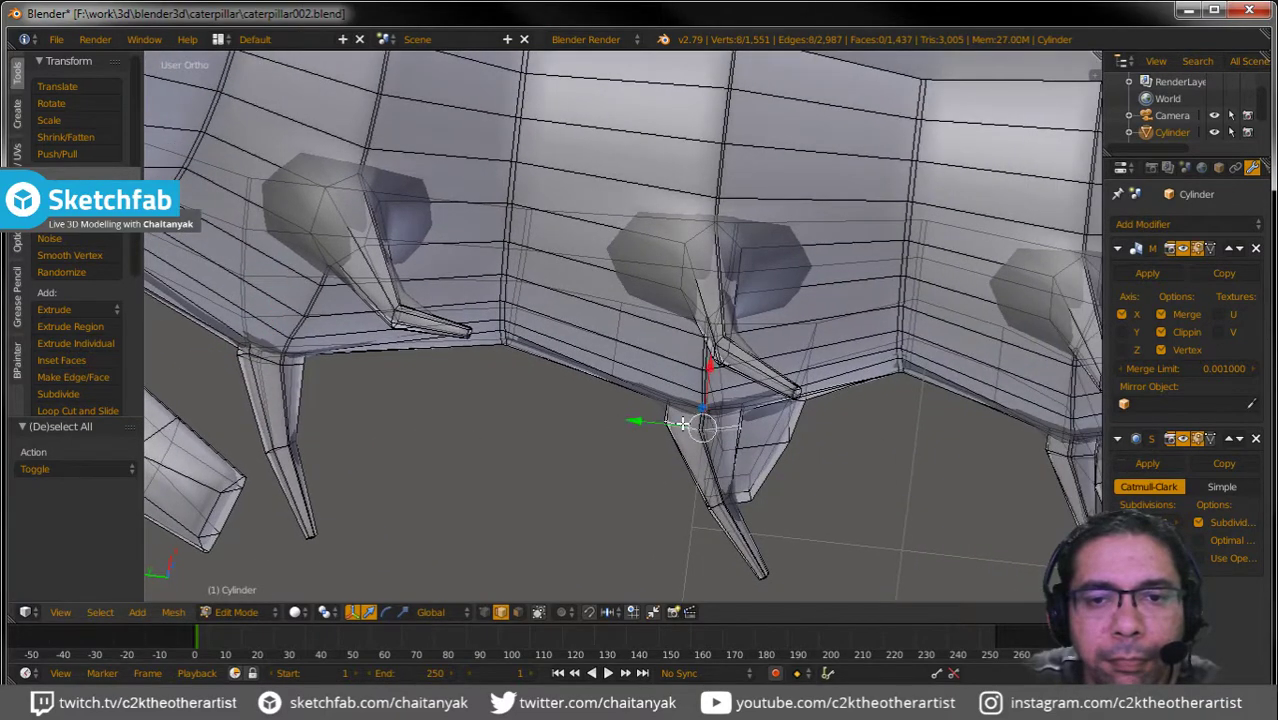
{"action": "key", "text": "a"}
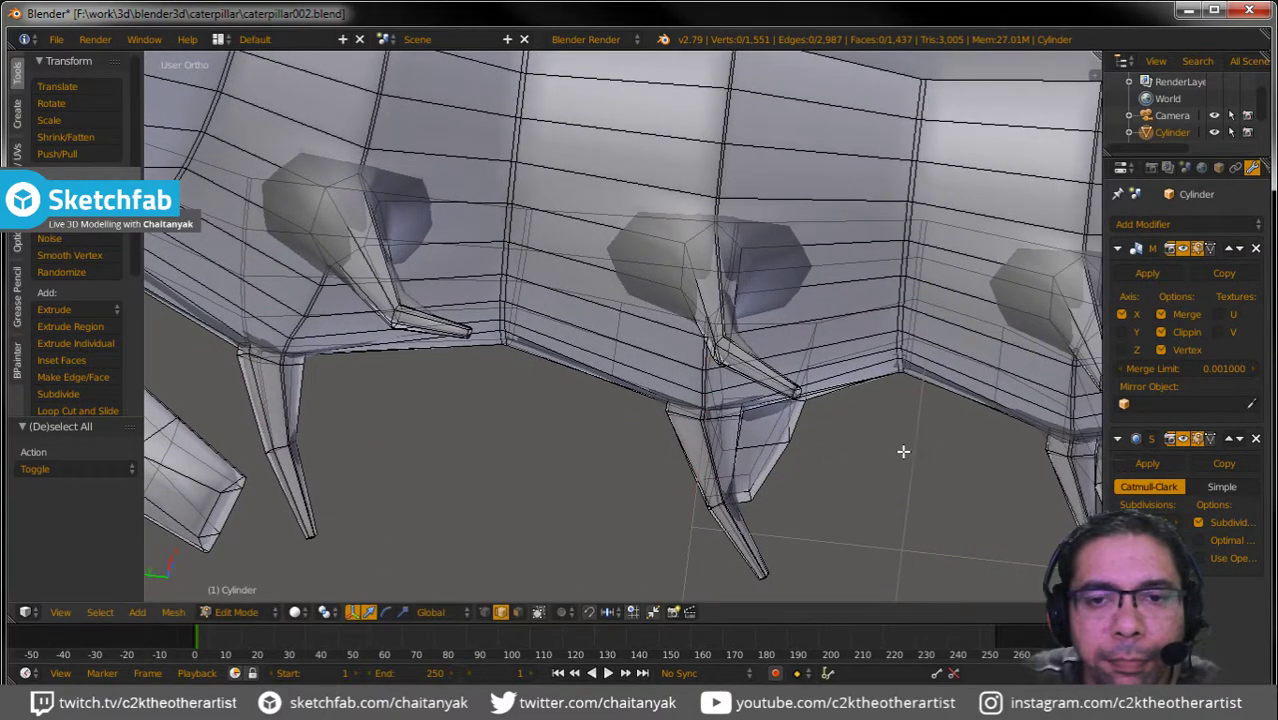
{"action": "mouse_move", "coordinate": [903, 451]}
{"action": "middle_mouse_down"}
{"action": "mouse_move", "coordinate": [622, 465]}
{"action": "mouse_move", "coordinate": [704, 451]}
{"action": "middle_mouse_up"}
{"action": "right_click", "coordinate": [688, 450], "text": "alt"}
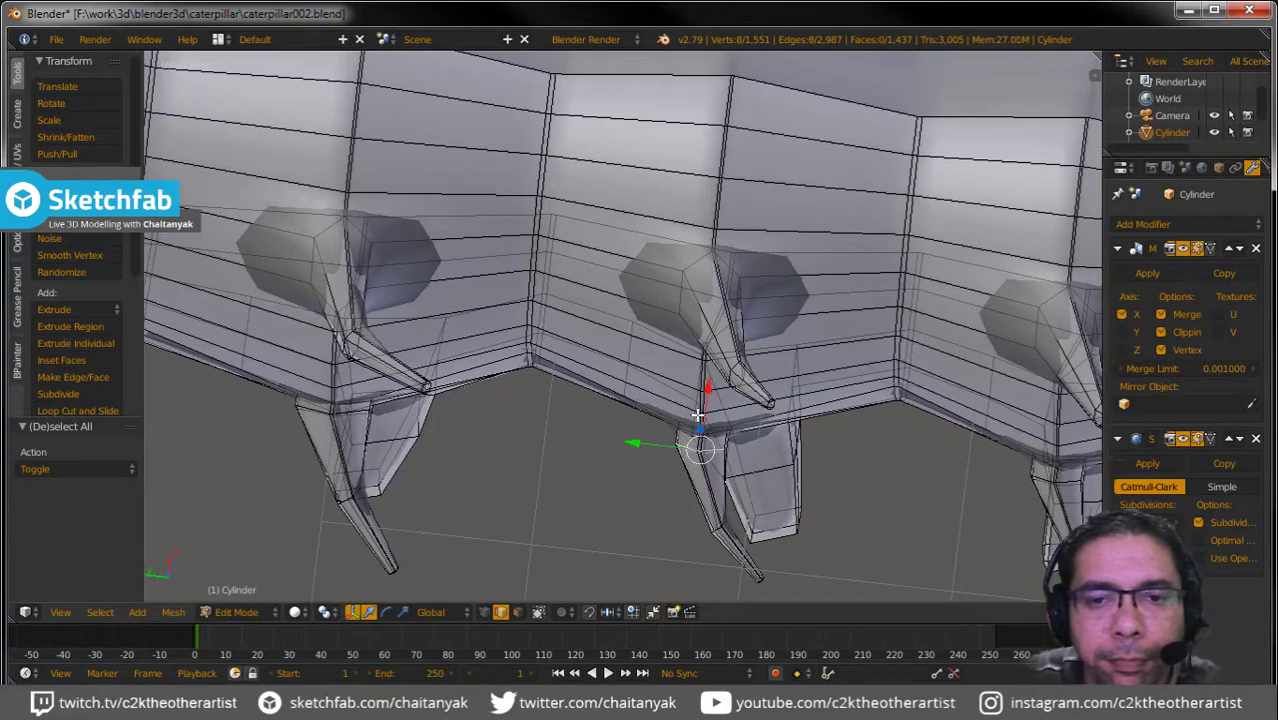
{"action": "left_click_drag", "start_coordinate": [706, 395], "coordinate": [858, 478]}
{"action": "mouse_move", "coordinate": [858, 478]}
{"action": "middle_mouse_down"}
{"action": "mouse_move", "coordinate": [491, 457]}
{"action": "mouse_move", "coordinate": [545, 445]}
{"action": "middle_mouse_up"}
{"action": "key", "text": "a"}
{"action": "key", "text": "ctrl+z"}
{"action": "key", "text": "a"}
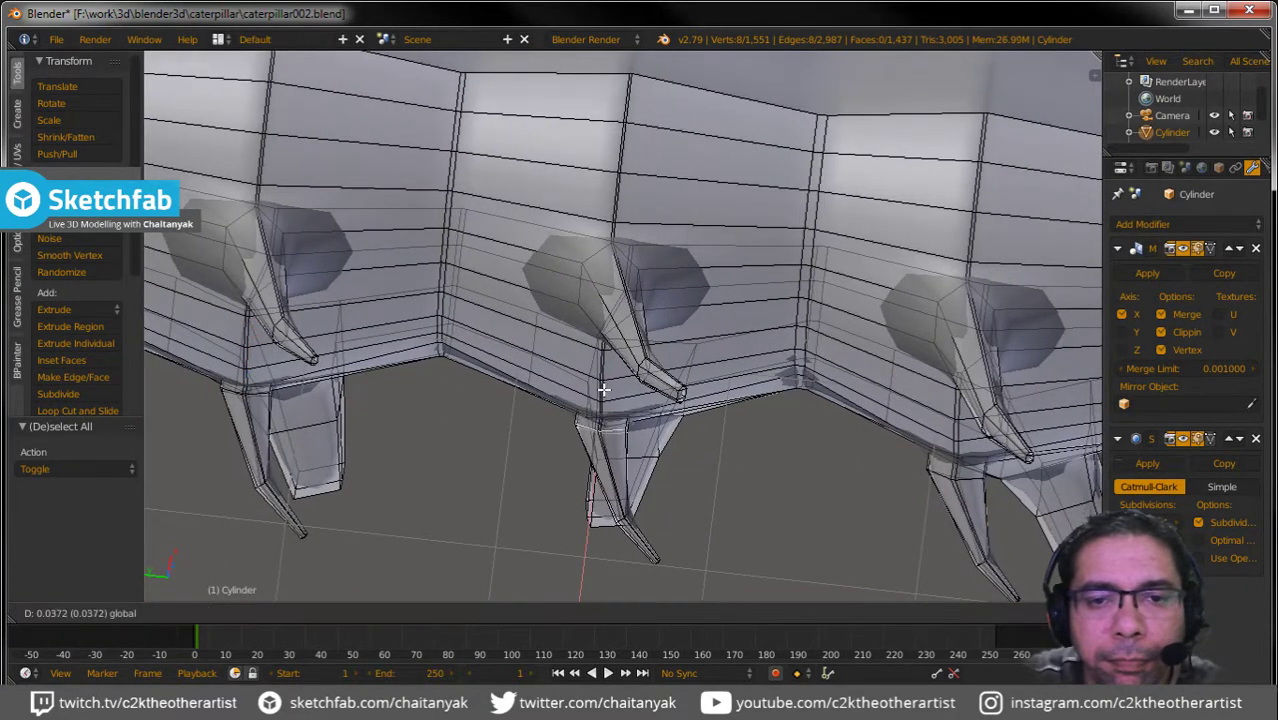
{"action": "key", "text": "ctrl+z"}
{"action": "key", "text": "a"}
Shift the right spike's base loop 0.066 along X and the middle spike's base loop along X.
{"action": "right_click", "coordinate": [950, 476], "text": "alt"}
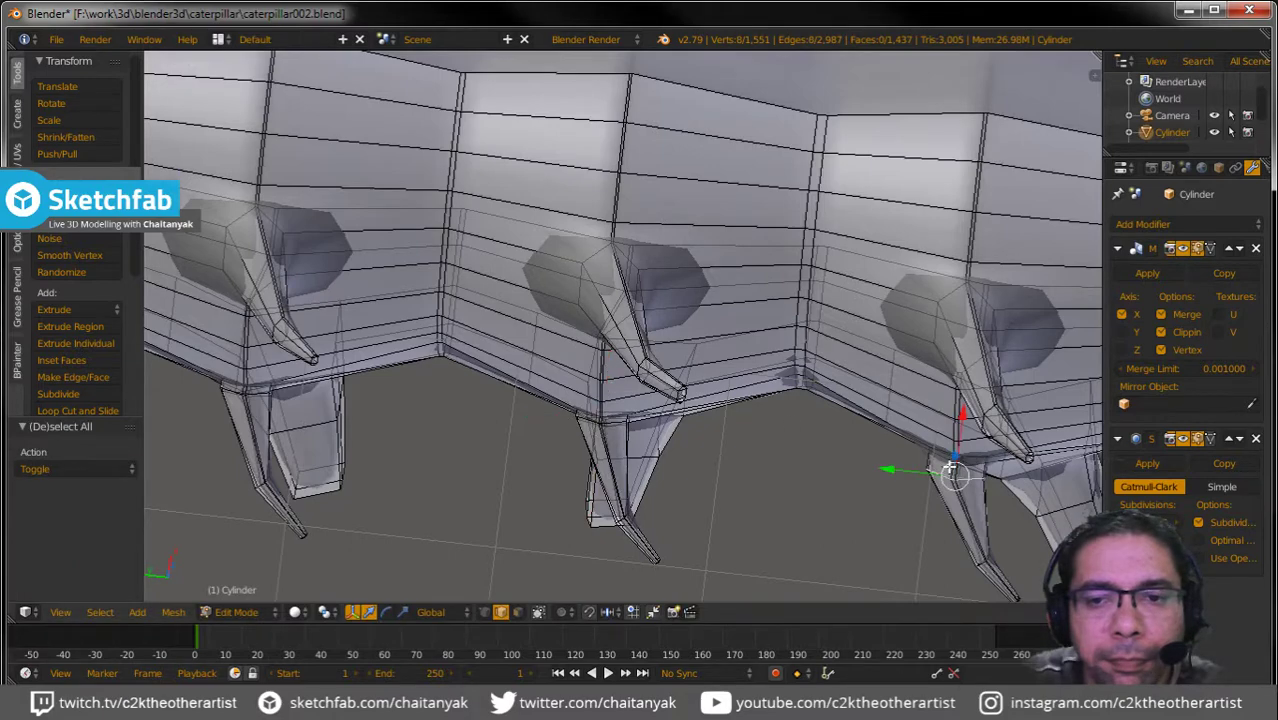
{"action": "key", "text": "g"}
{"action": "key", "text": "x"}
{"action": "left_click", "coordinate": [965, 440]}
{"action": "middle_click_drag", "start_coordinate": [965, 440], "coordinate": [540, 398]}
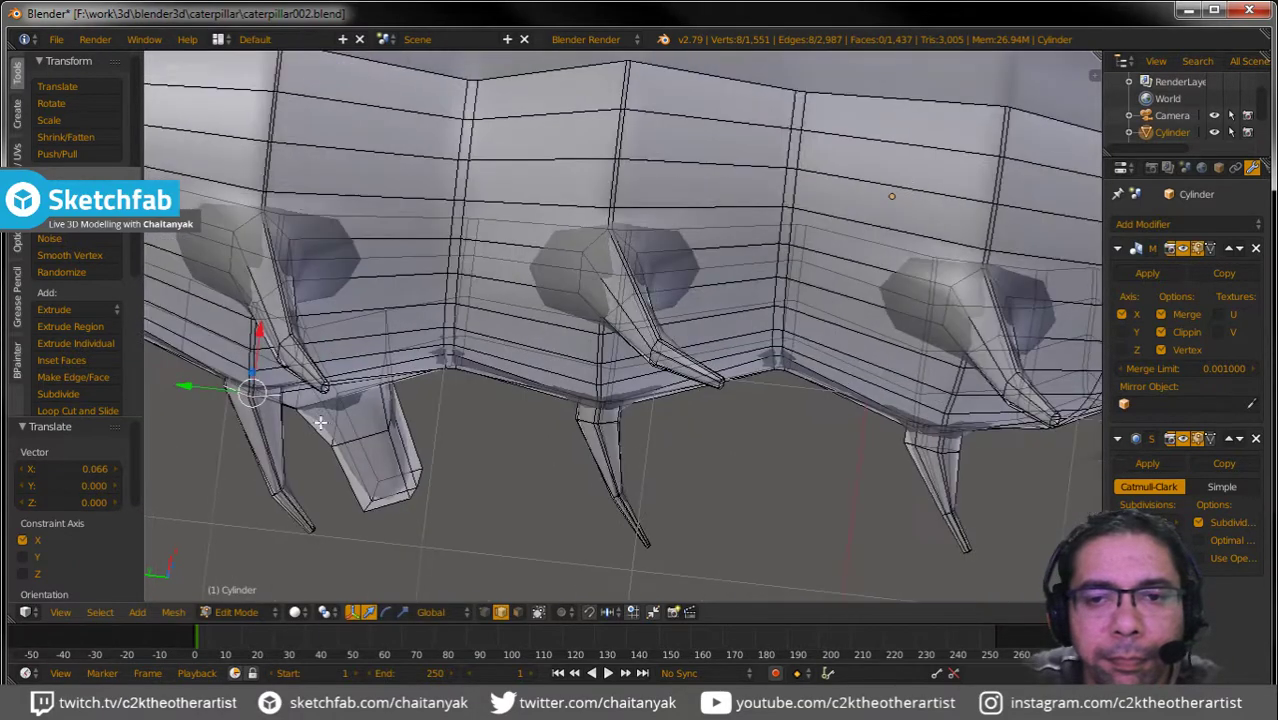
{"action": "key", "text": "a"}
{"action": "right_click", "coordinate": [584, 410], "text": "alt"}
{"action": "key", "text": "g"}
{"action": "key", "text": "x"}
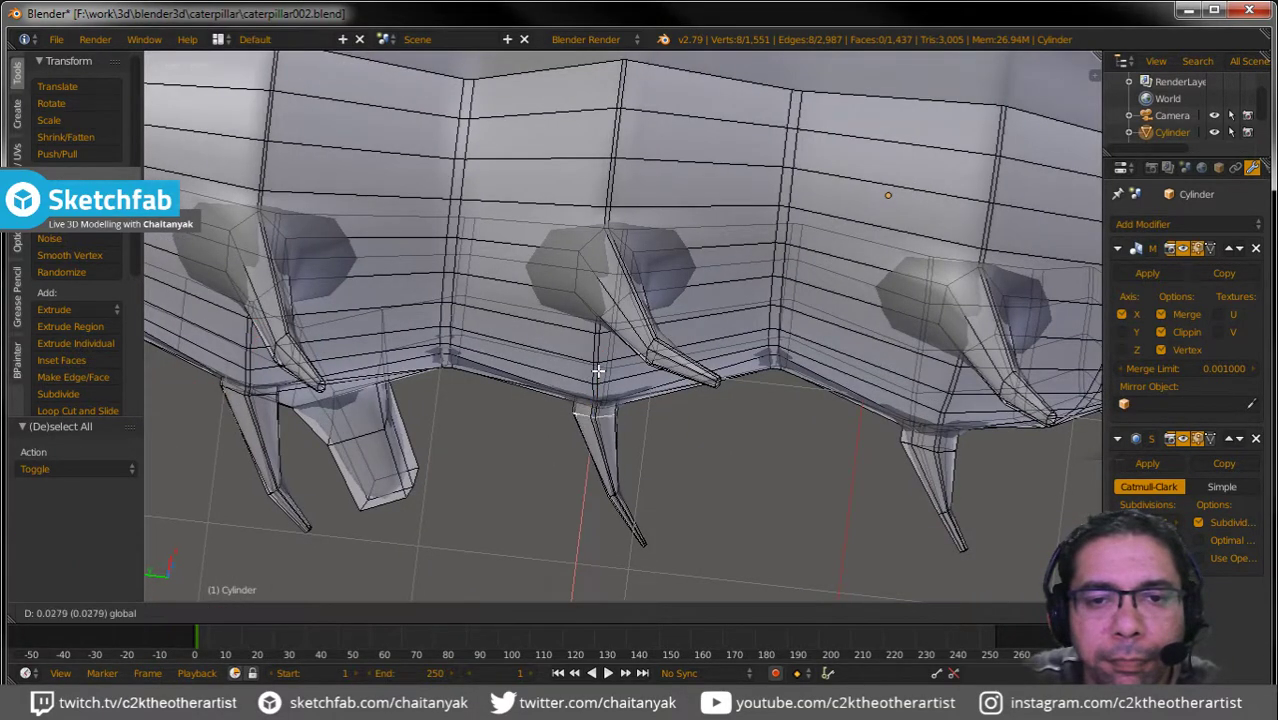
{"action": "left_click", "coordinate": [600, 365]}
Slide another right spike's base loop along X, then return to Object Mode.
{"action": "key", "text": "a"}
{"action": "right_click", "coordinate": [940, 450], "text": "alt"}
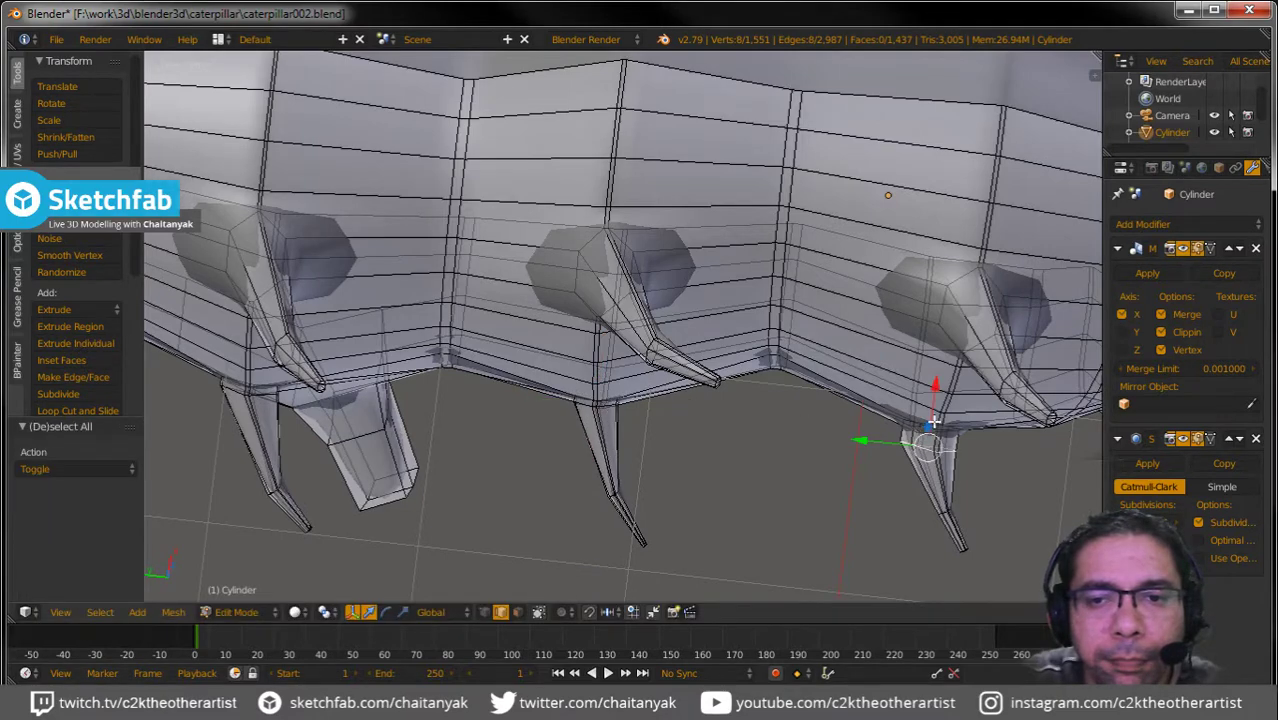
{"action": "key", "text": "g"}
{"action": "key", "text": "x"}
{"action": "left_click", "coordinate": [850, 485]}
{"action": "mouse_move", "coordinate": [850, 485]}
{"action": "middle_mouse_down"}
{"action": "mouse_move", "coordinate": [536, 437]}
{"action": "mouse_move", "coordinate": [536, 456]}
{"action": "mouse_move", "coordinate": [566, 341]}
{"action": "mouse_move", "coordinate": [602, 322]}
{"action": "mouse_move", "coordinate": [750, 368]}
{"action": "mouse_move", "coordinate": [733, 397]}
{"action": "mouse_move", "coordinate": [765, 358]}
{"action": "mouse_move", "coordinate": [971, 432]}
{"action": "mouse_move", "coordinate": [933, 434]}
{"action": "mouse_move", "coordinate": [807, 385]}
{"action": "mouse_move", "coordinate": [664, 393]}
{"action": "mouse_move", "coordinate": [720, 390]}
{"action": "middle_mouse_up"}
{"action": "key", "text": "a"}
{"action": "scroll", "coordinate": [568, 427], "scroll_direction": "down", "scroll_amount": 5}
{"action": "key", "text": "Tab"}
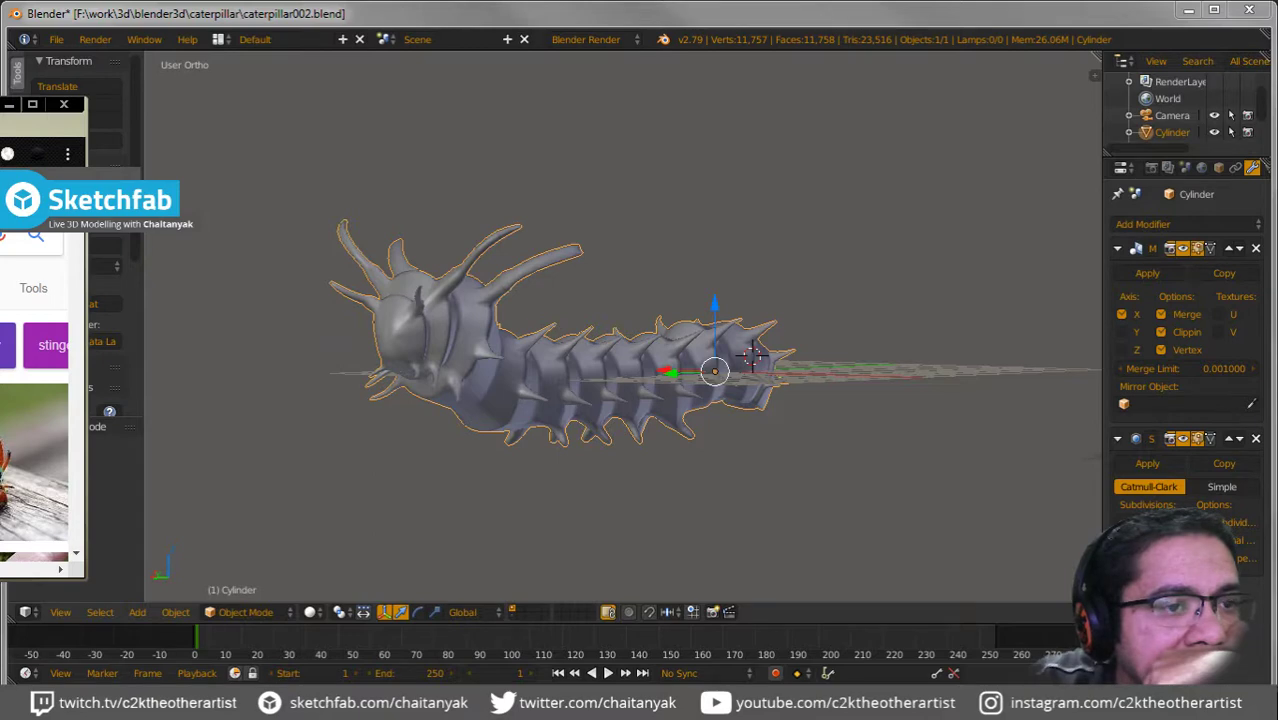
Review the finished caterpillar in Object Mode beside the Chrome reference photos.
{"action": "scroll", "coordinate": [35, 400], "scroll_direction": "down", "scroll_amount": 3}
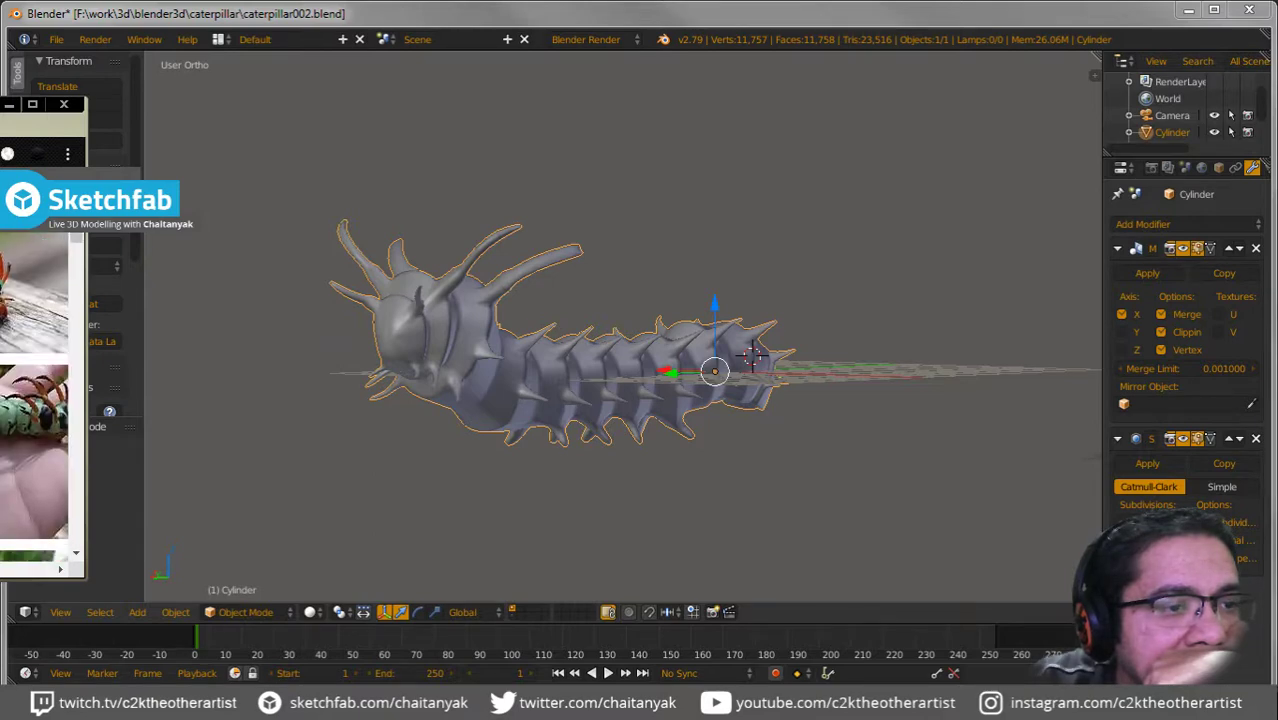
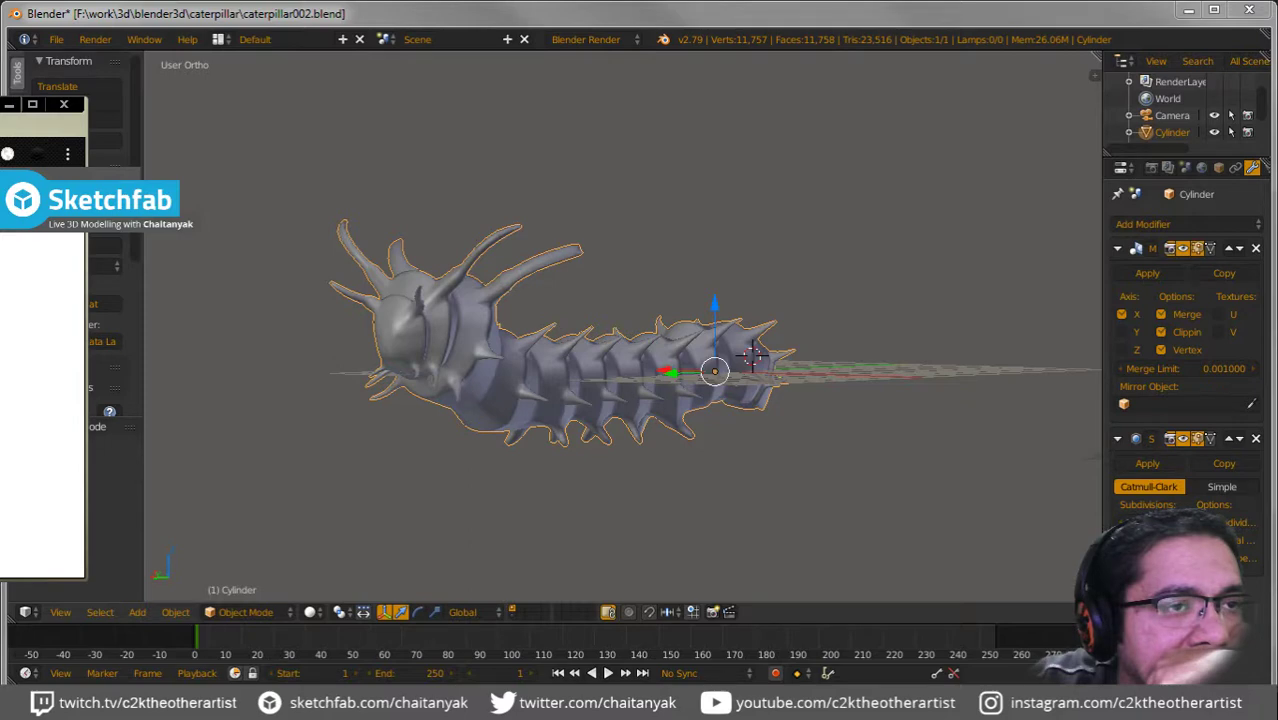
Centre the Chrome window and scroll through the Owlcation hickory horned devil reference page.
{"action": "left_click_drag", "start_coordinate": [2, 106], "coordinate": [920, 108]}
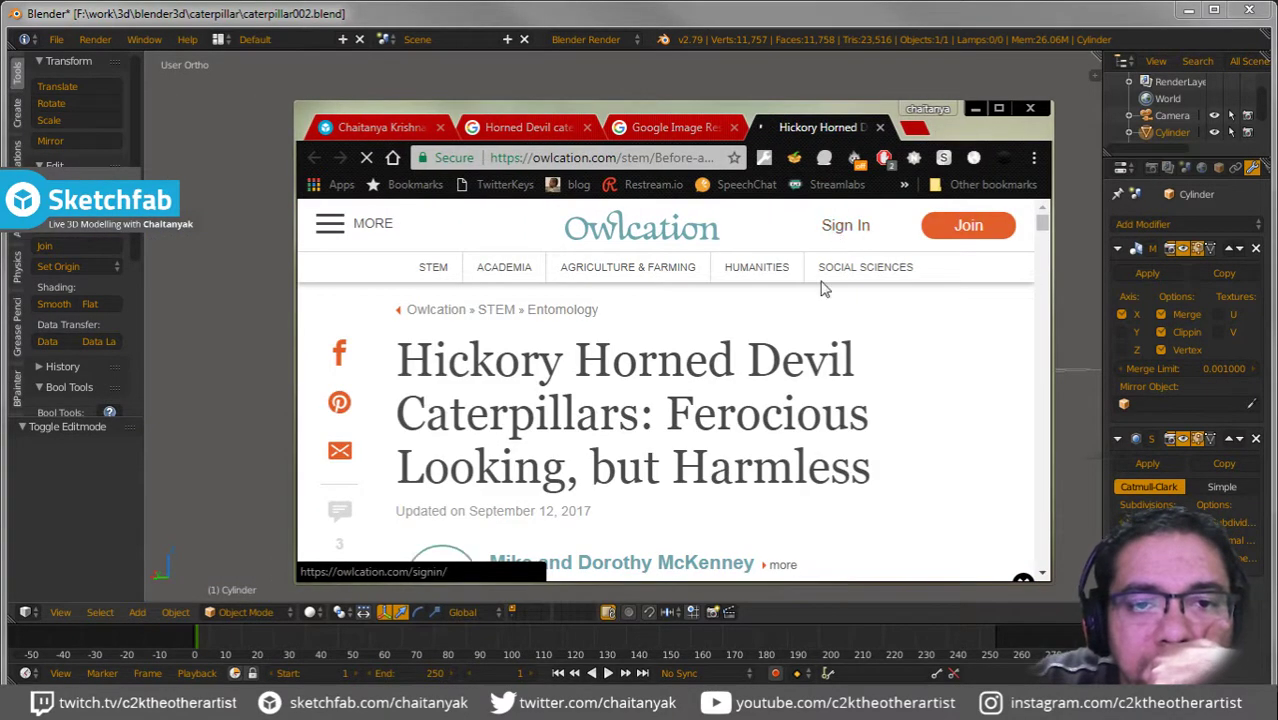
{"action": "scroll", "coordinate": [785, 451], "scroll_direction": "down", "scroll_amount": 2}
{"action": "scroll", "coordinate": [785, 455], "scroll_direction": "down", "scroll_amount": 3}
{"action": "scroll", "coordinate": [785, 455], "scroll_direction": "down", "scroll_amount": 2}
{"action": "scroll", "coordinate": [787, 460], "scroll_direction": "down", "scroll_amount": 2}
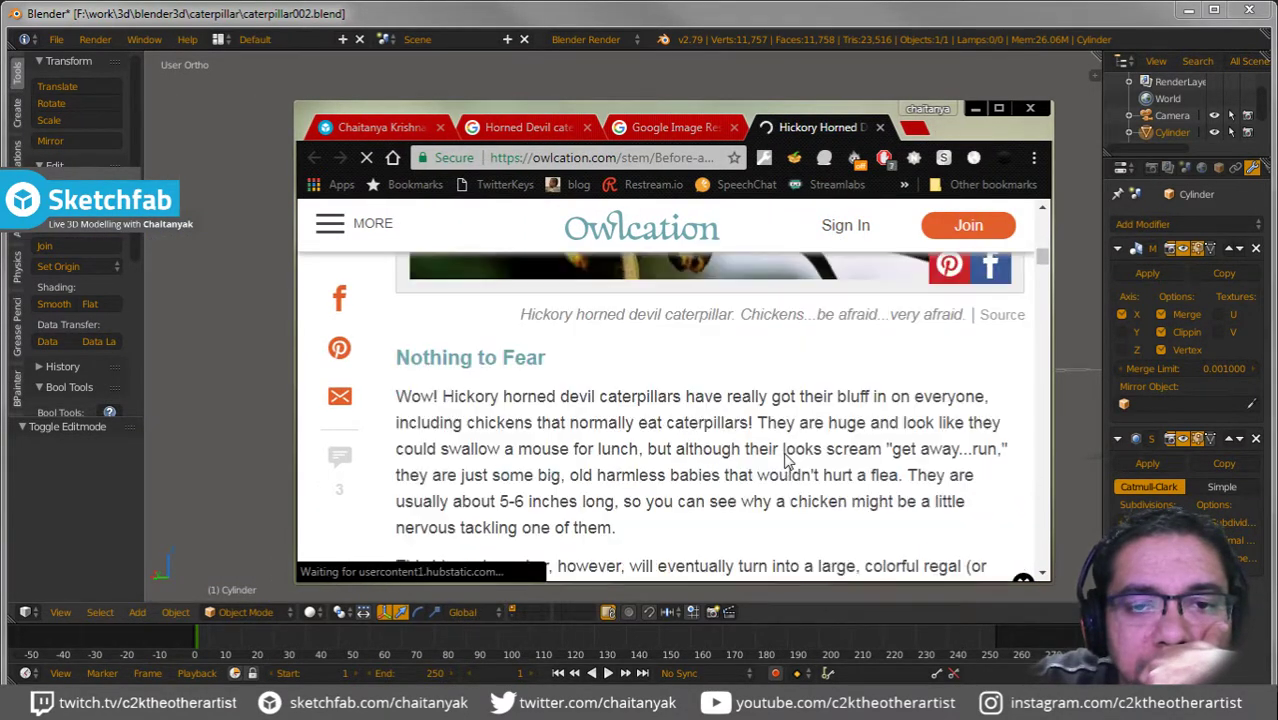
{"action": "scroll", "coordinate": [787, 460], "scroll_direction": "up", "scroll_amount": 2}
{"action": "scroll", "coordinate": [787, 460], "scroll_direction": "up", "scroll_amount": 2}
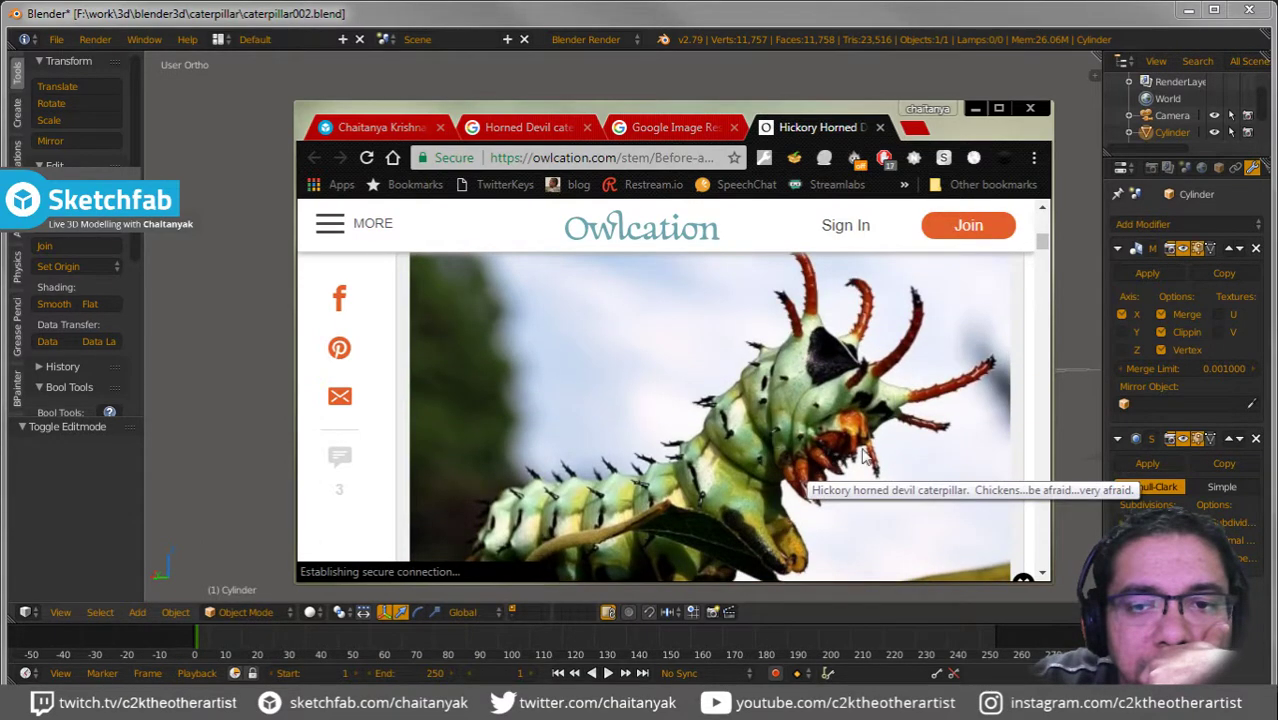
Check the Google Images horned devil results, then minimize the browser.
{"action": "left_click", "coordinate": [688, 128]}
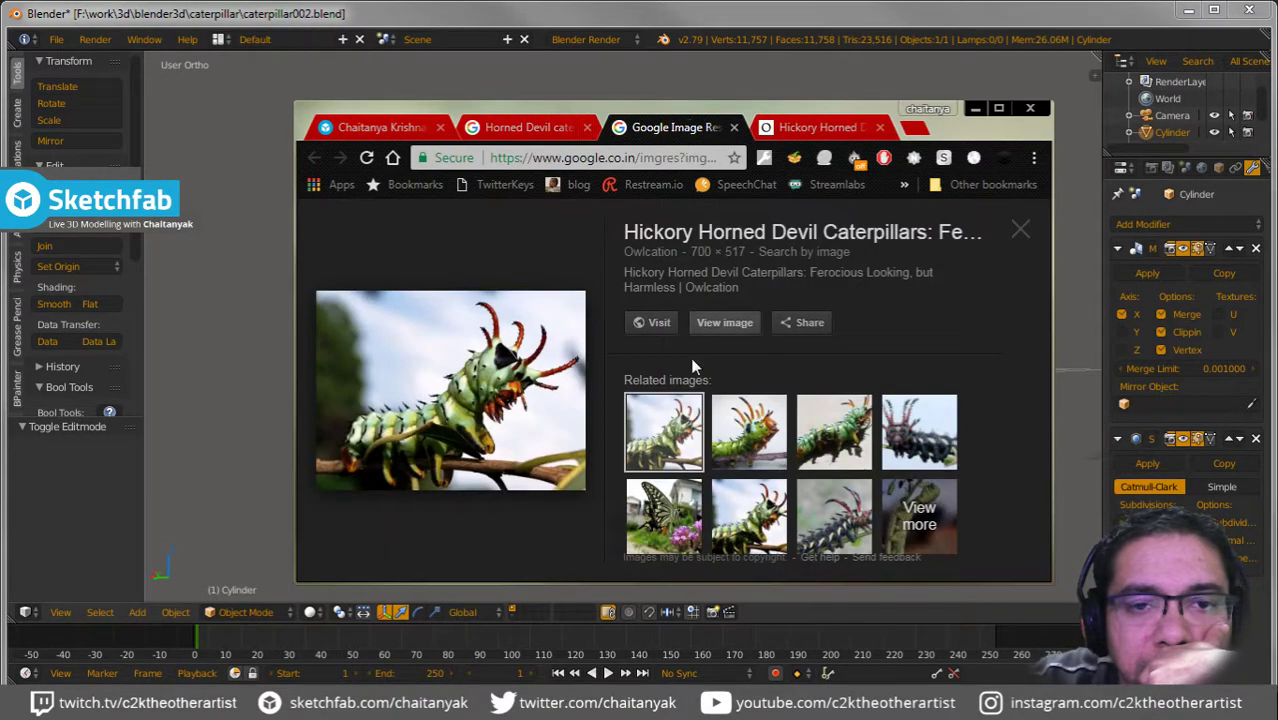
{"action": "left_click", "coordinate": [525, 128]}
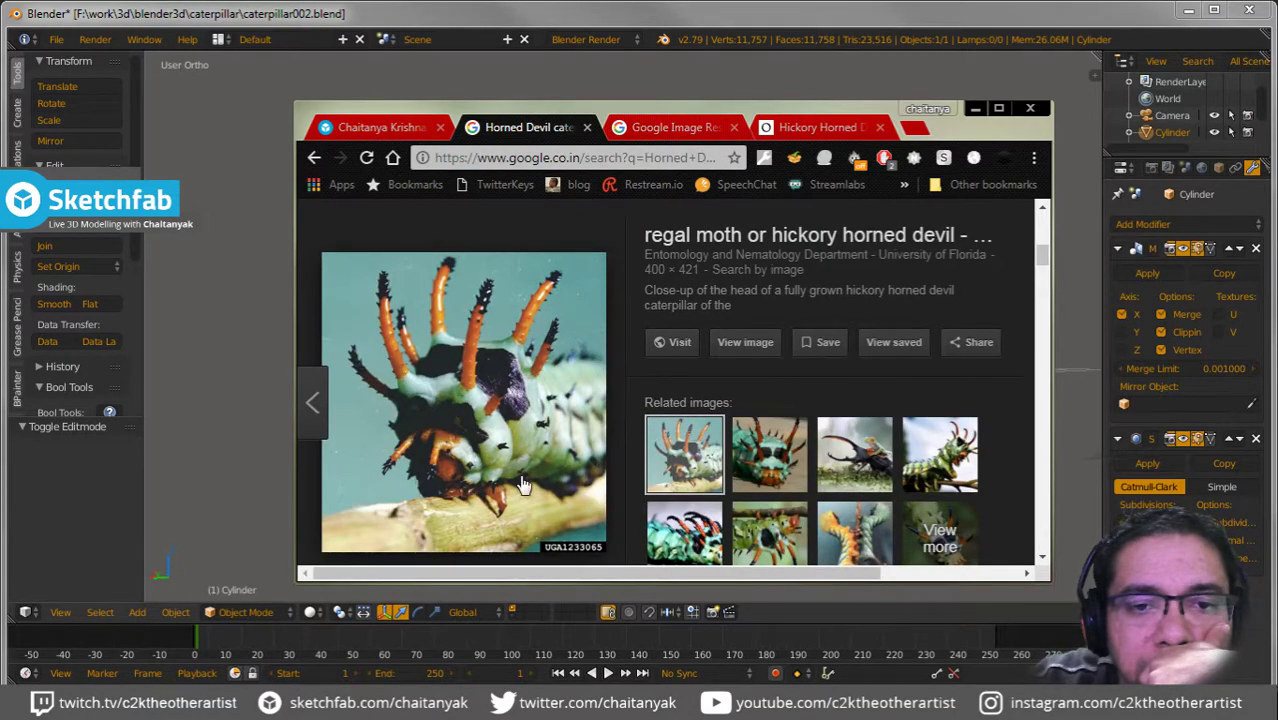
{"action": "left_click", "coordinate": [975, 112]}
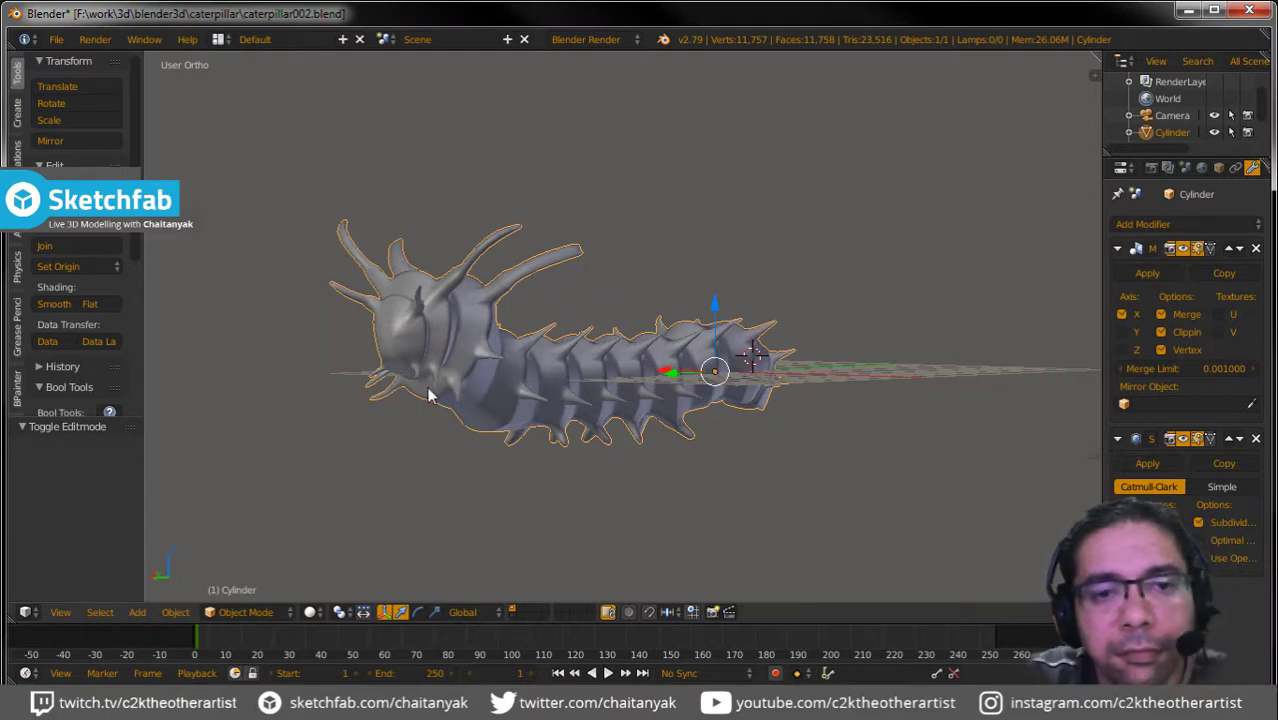
Orbit to a front view of the caterpillar after glancing back at the reference photos.
{"action": "mouse_move", "coordinate": [428, 391]}
{"action": "middle_mouse_down"}
{"action": "mouse_move", "coordinate": [337, 399]}
{"action": "mouse_move", "coordinate": [441, 325]}
{"action": "mouse_move", "coordinate": [600, 392]}
{"action": "middle_mouse_up"}
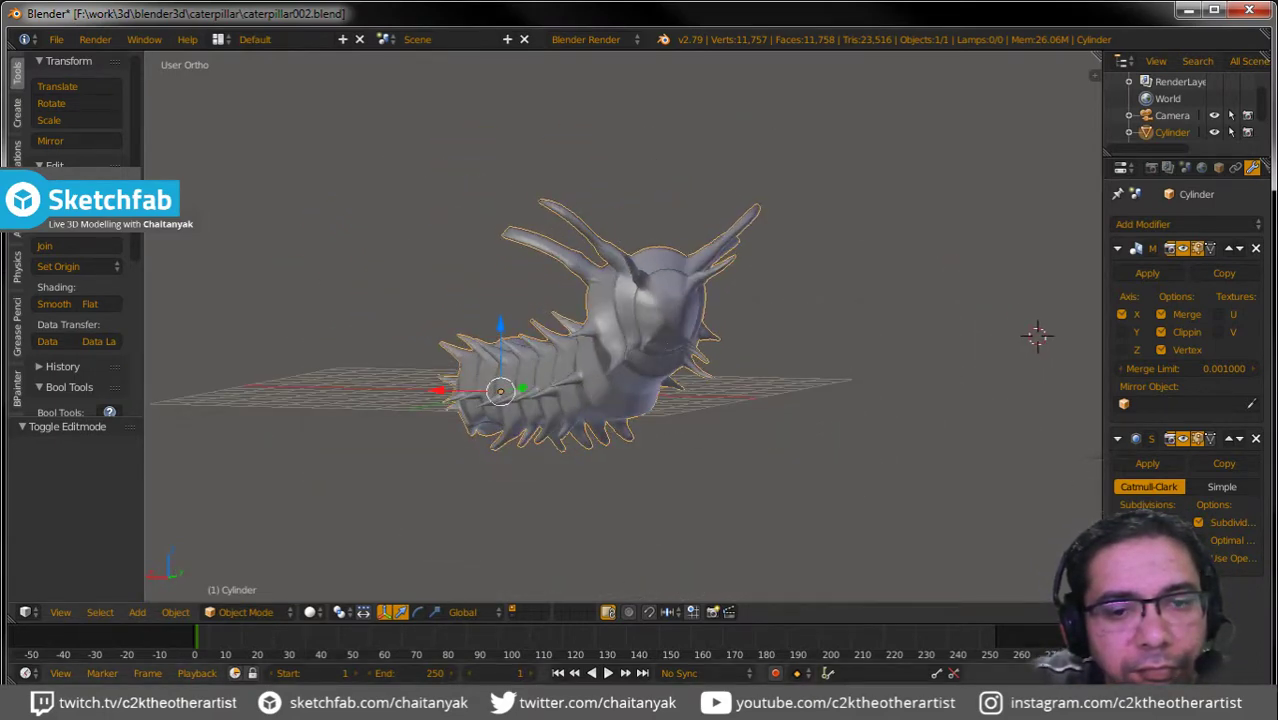
{"action": "middle_click_drag", "start_coordinate": [1037, 336], "coordinate": [1036, 337]}
{"action": "key", "text": "alt+Tab"}
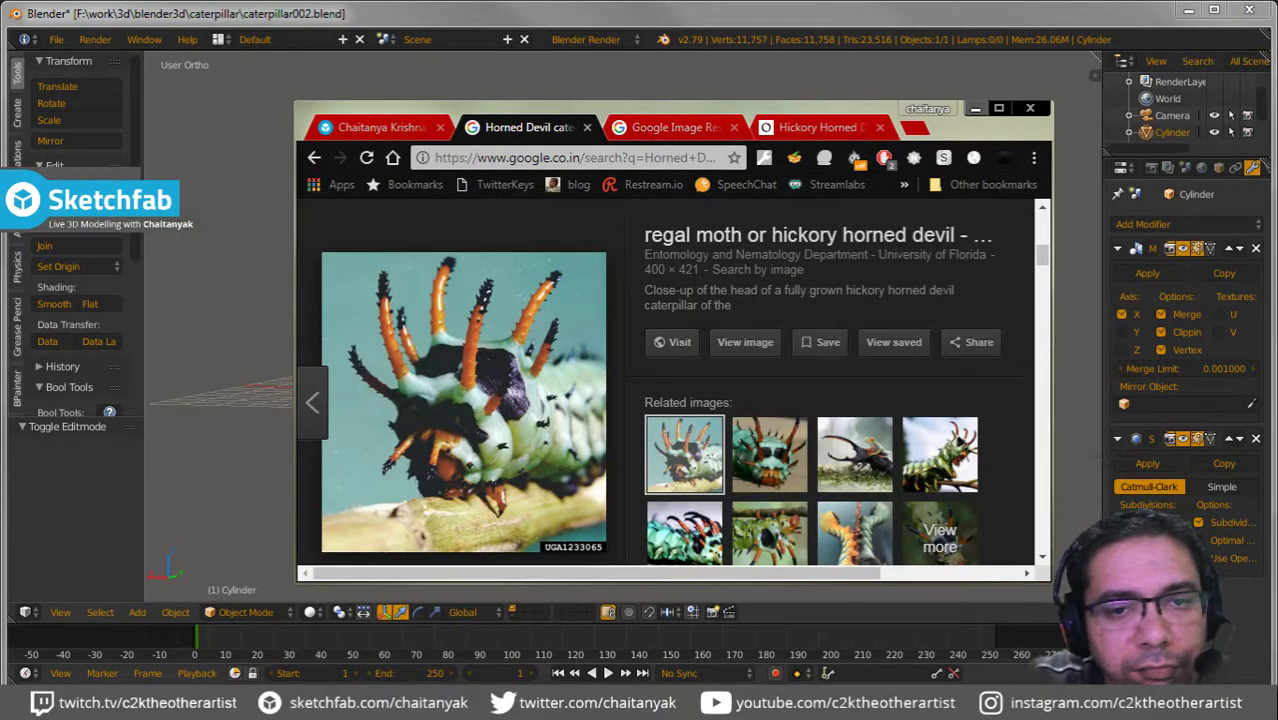
{"action": "key", "text": "alt+Tab"}
{"action": "scroll", "coordinate": [573, 380], "scroll_direction": "up", "scroll_amount": 3}
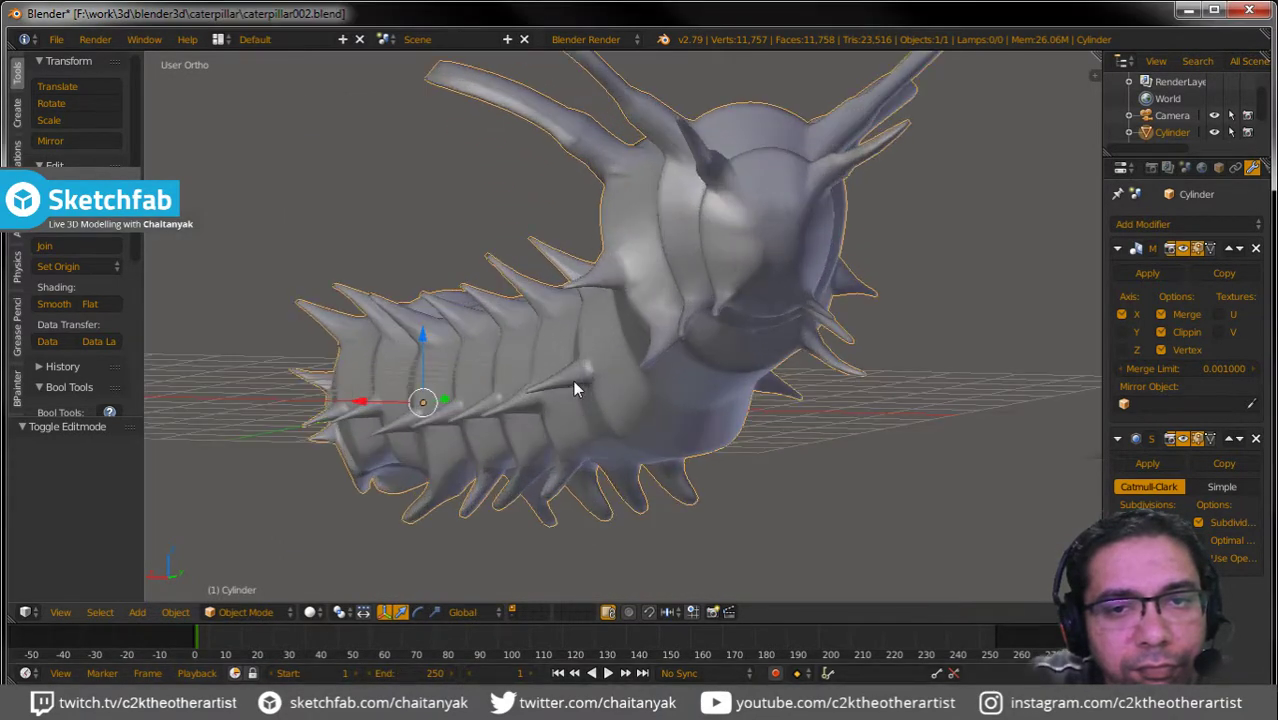
{"action": "mouse_move", "coordinate": [573, 380]}
{"action": "middle_mouse_down"}
{"action": "mouse_move", "coordinate": [649, 349]}
{"action": "mouse_move", "coordinate": [632, 369]}
{"action": "mouse_move", "coordinate": [619, 328]}
{"action": "middle_mouse_up"}
{"action": "scroll", "coordinate": [593, 340], "scroll_direction": "up", "scroll_amount": 2}
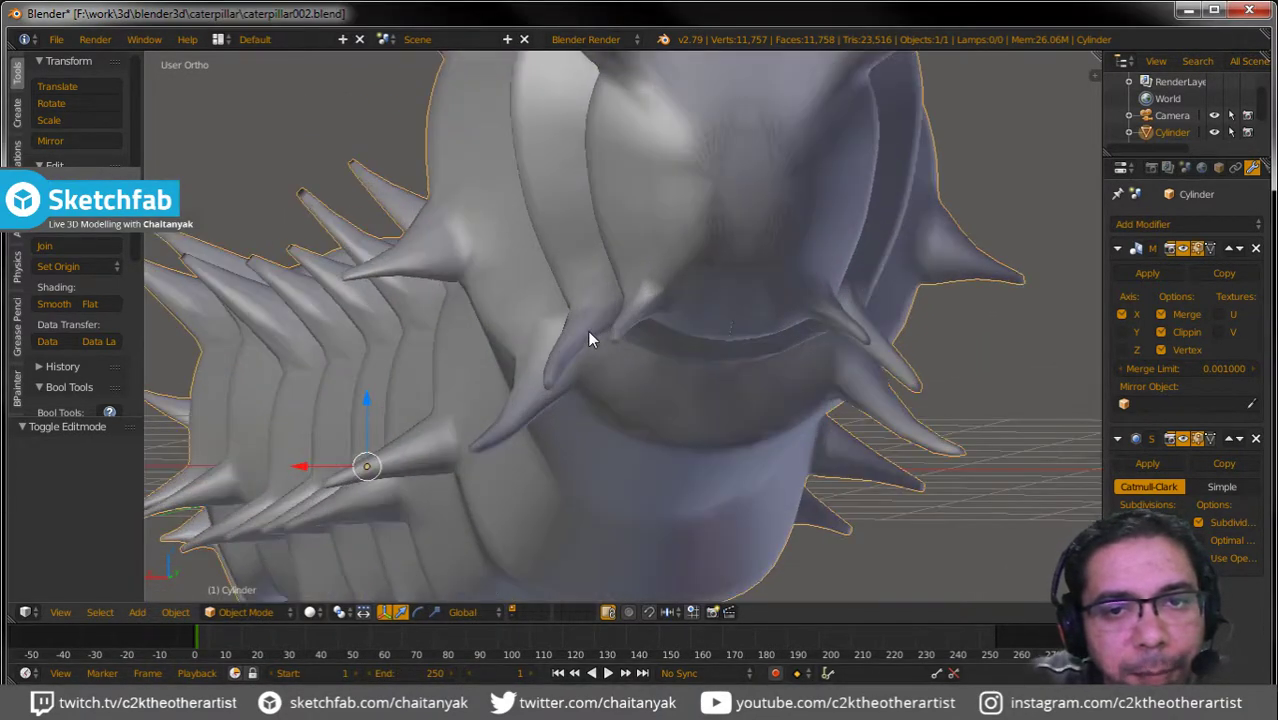
In Edit Mode, move two spike vertices under the head to a new position.
{"action": "key", "text": "Tab"}
{"action": "scroll", "coordinate": [589, 331], "scroll_direction": "up", "scroll_amount": 2}
{"action": "mouse_move", "coordinate": [712, 383]}
{"action": "middle_mouse_down"}
{"action": "mouse_move", "coordinate": [541, 420]}
{"action": "mouse_move", "coordinate": [716, 362]}
{"action": "mouse_move", "coordinate": [639, 452]}
{"action": "mouse_move", "coordinate": [670, 440]}
{"action": "mouse_move", "coordinate": [762, 451]}
{"action": "middle_mouse_up"}
{"action": "key", "text": "a"}
{"action": "key", "text": "a"}
{"action": "right_click", "coordinate": [668, 432]}
{"action": "right_click", "coordinate": [665, 440], "text": "shift"}
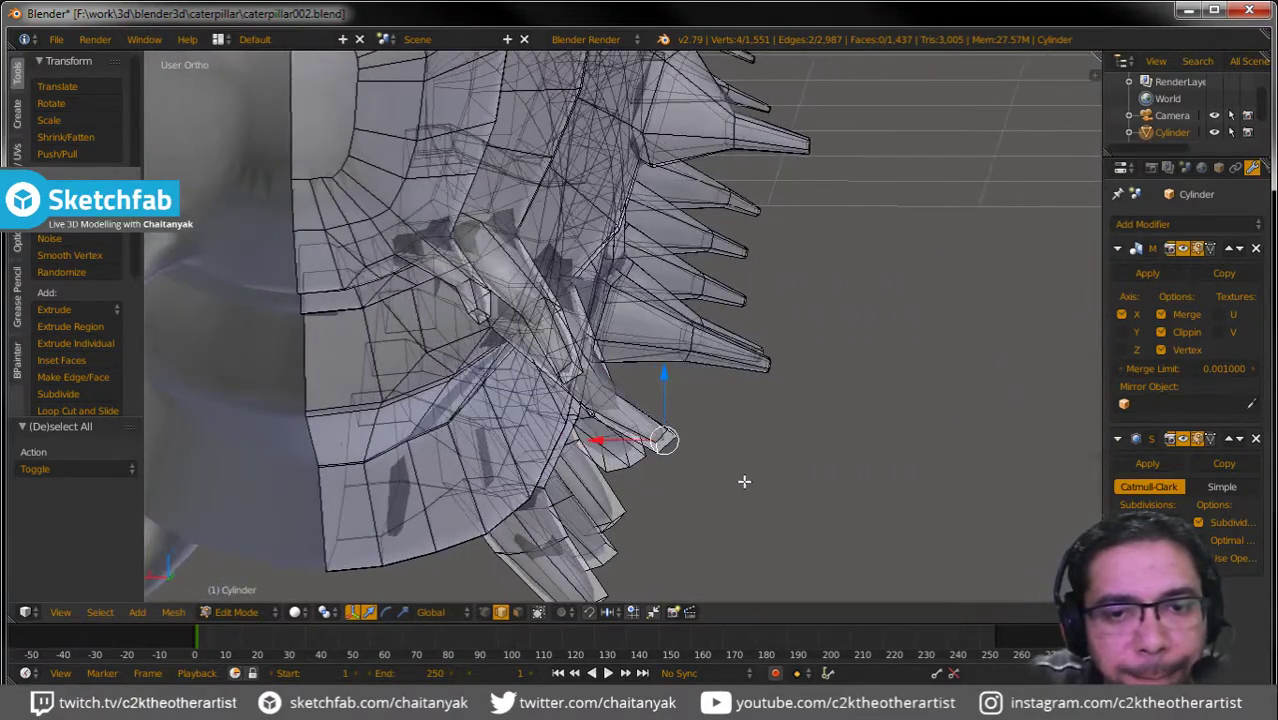
{"action": "key", "text": "g"}
{"action": "left_click", "coordinate": [666, 510]}
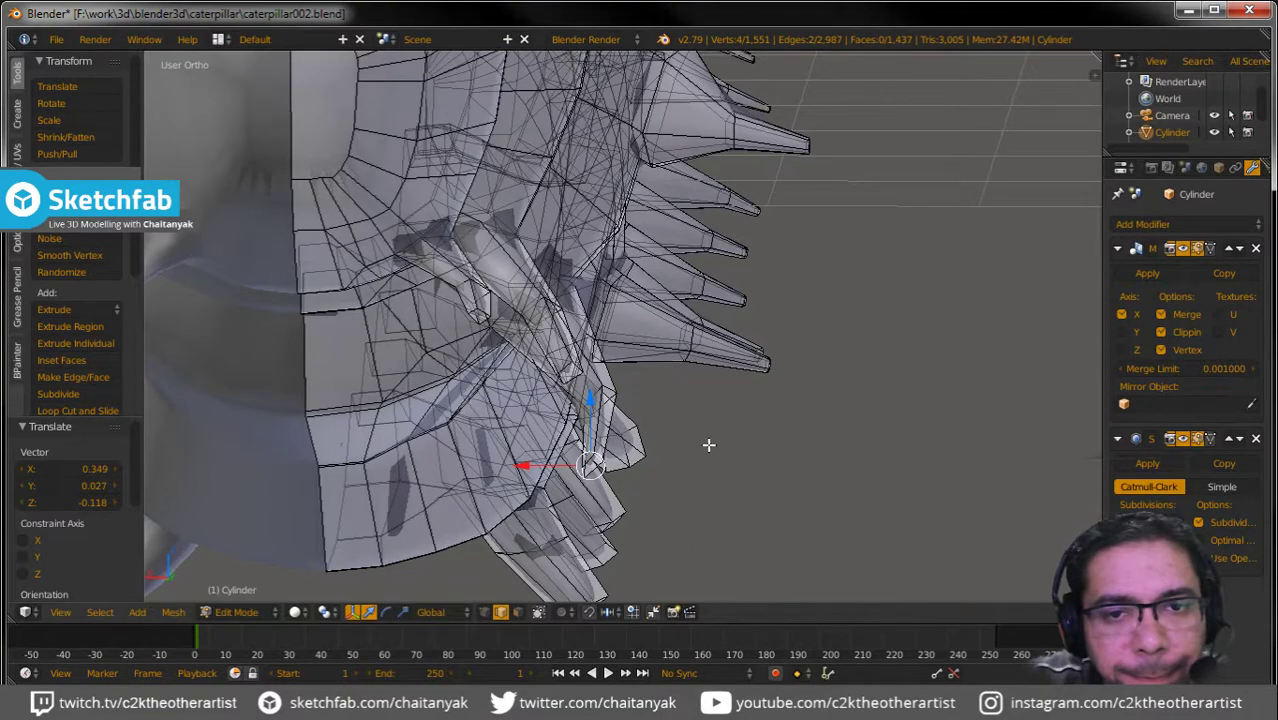
{"action": "middle_click_drag", "start_coordinate": [707, 442], "coordinate": [642, 459]}
{"action": "key", "text": "Tab"}
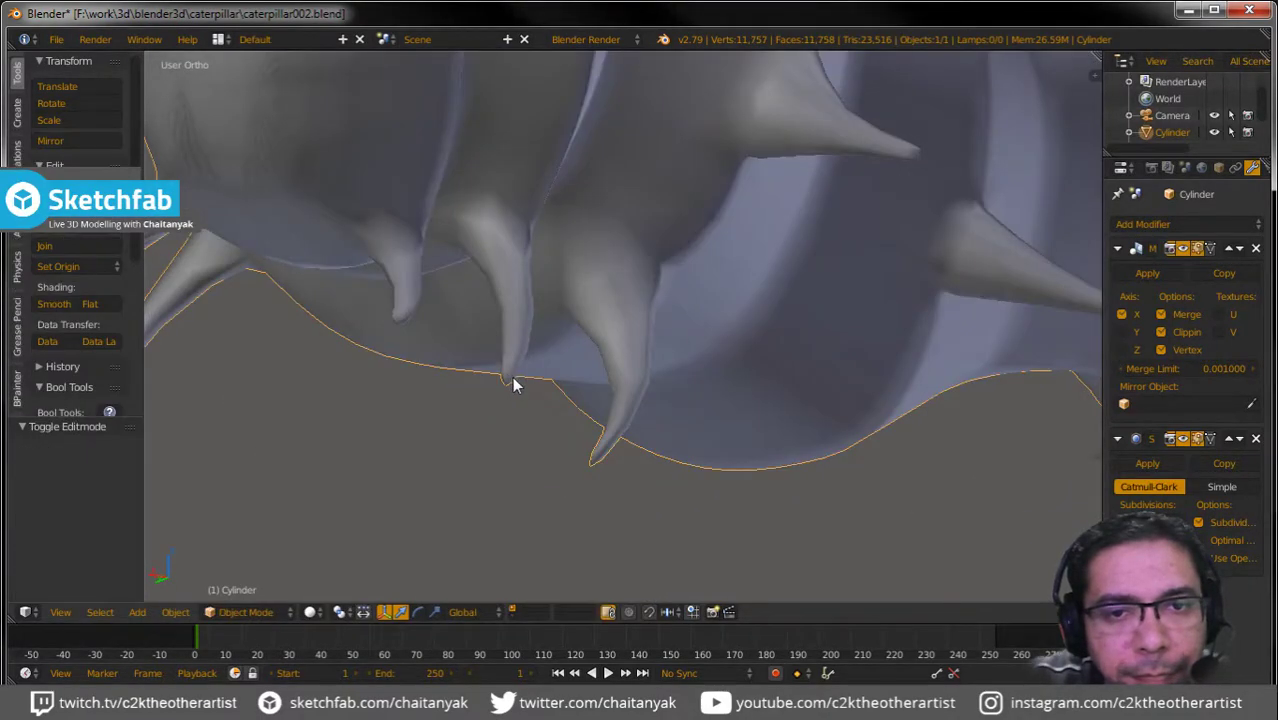
Move a spike tip vertex down-left, then reposition another spike vertex.
{"action": "key", "text": "Tab"}
{"action": "right_click", "coordinate": [513, 385]}
{"action": "middle_click_drag", "start_coordinate": [513, 385], "coordinate": [593, 394]}
{"action": "key", "text": "g"}
{"action": "left_click", "coordinate": [533, 462]}
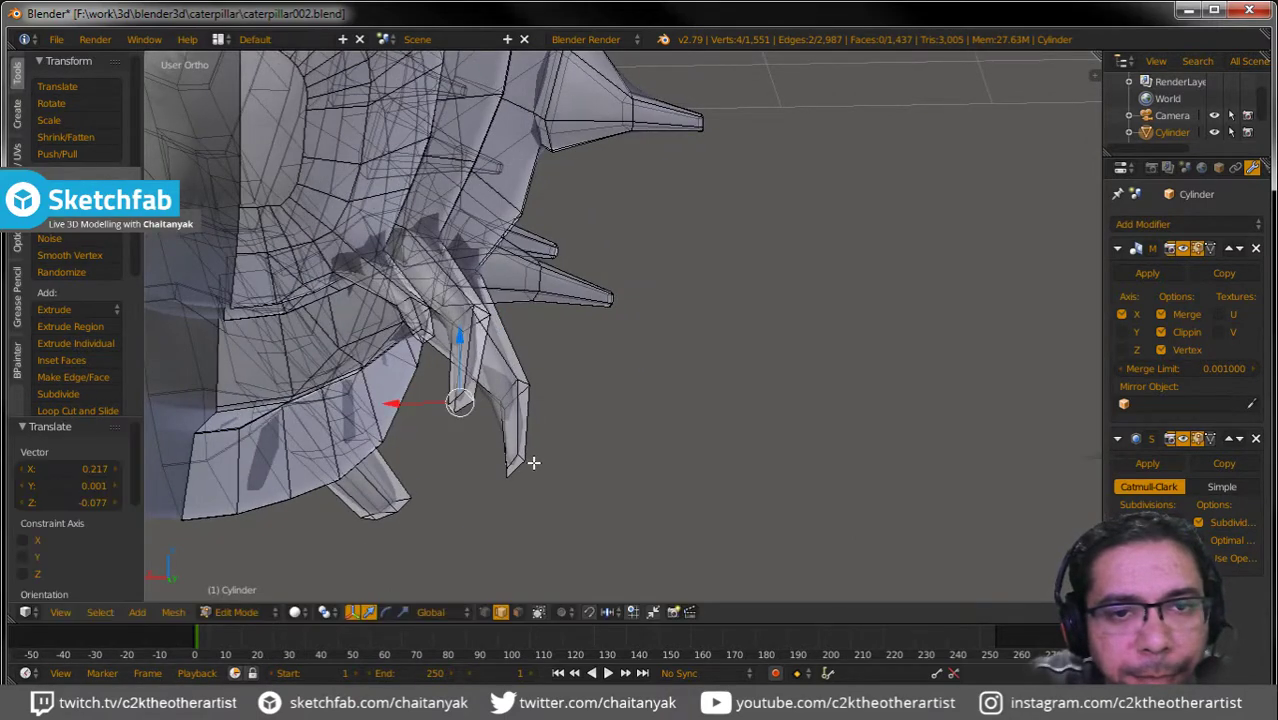
{"action": "key", "text": "a"}
{"action": "right_click", "coordinate": [425, 340]}
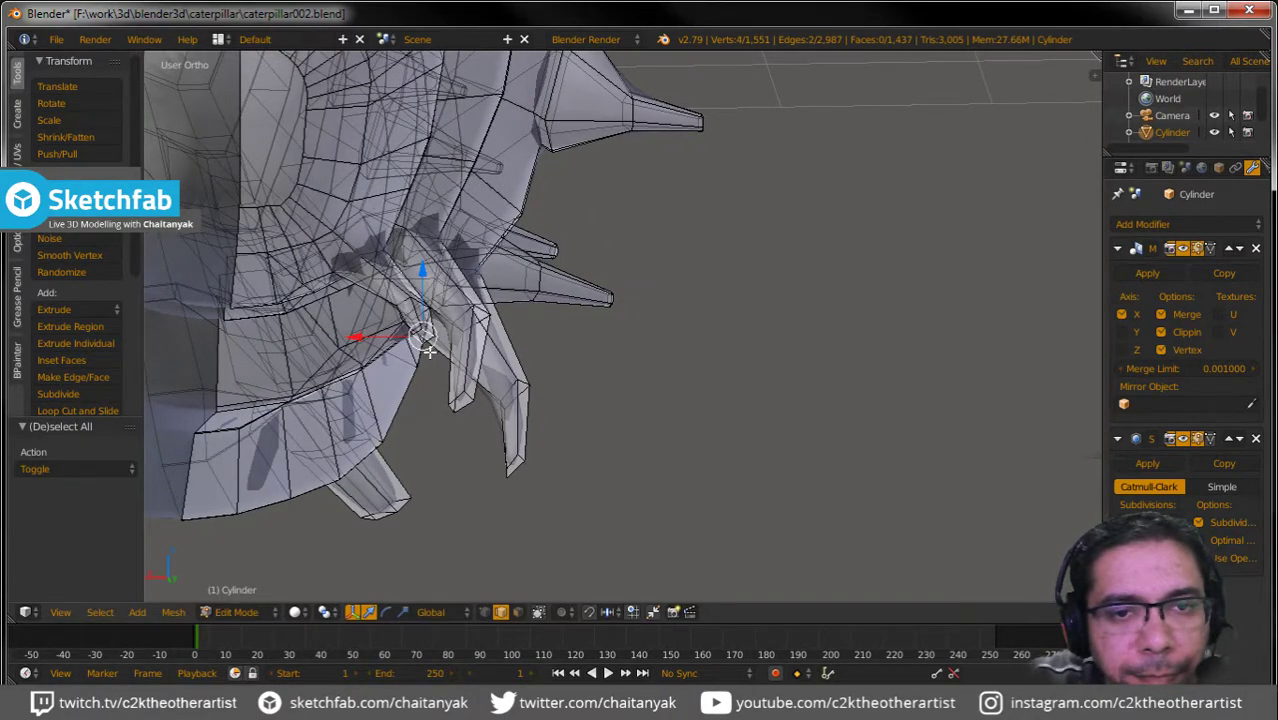
{"action": "key", "text": "g"}
{"action": "left_click", "coordinate": [447, 396]}
{"action": "key", "text": "Tab"}
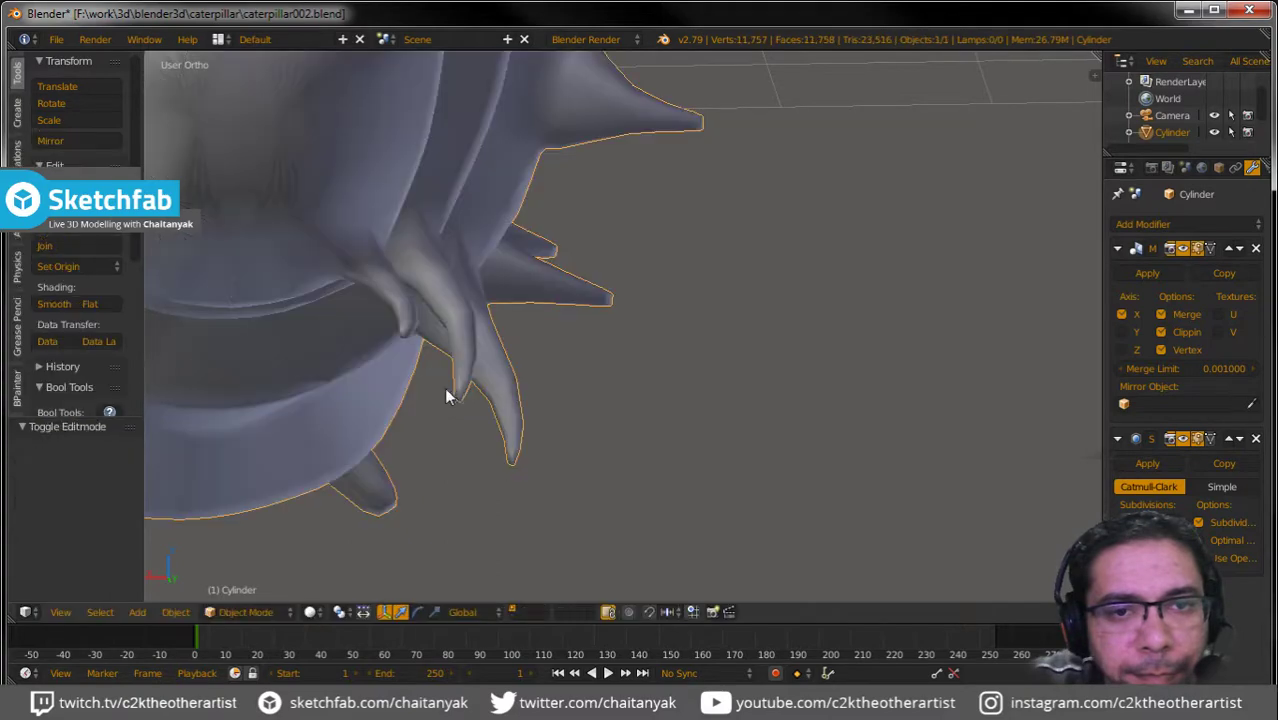
Orbit around the smoothed caterpillar to inspect the reshaped spikes from front and side.
{"action": "scroll", "coordinate": [447, 396], "scroll_direction": "down", "scroll_amount": 3}
{"action": "mouse_move", "coordinate": [447, 400]}
{"action": "middle_mouse_down"}
{"action": "mouse_move", "coordinate": [557, 412]}
{"action": "mouse_move", "coordinate": [285, 422]}
{"action": "mouse_move", "coordinate": [599, 414]}
{"action": "mouse_move", "coordinate": [422, 371]}
{"action": "middle_mouse_up"}
{"action": "scroll", "coordinate": [535, 393], "scroll_direction": "up", "scroll_amount": 4}
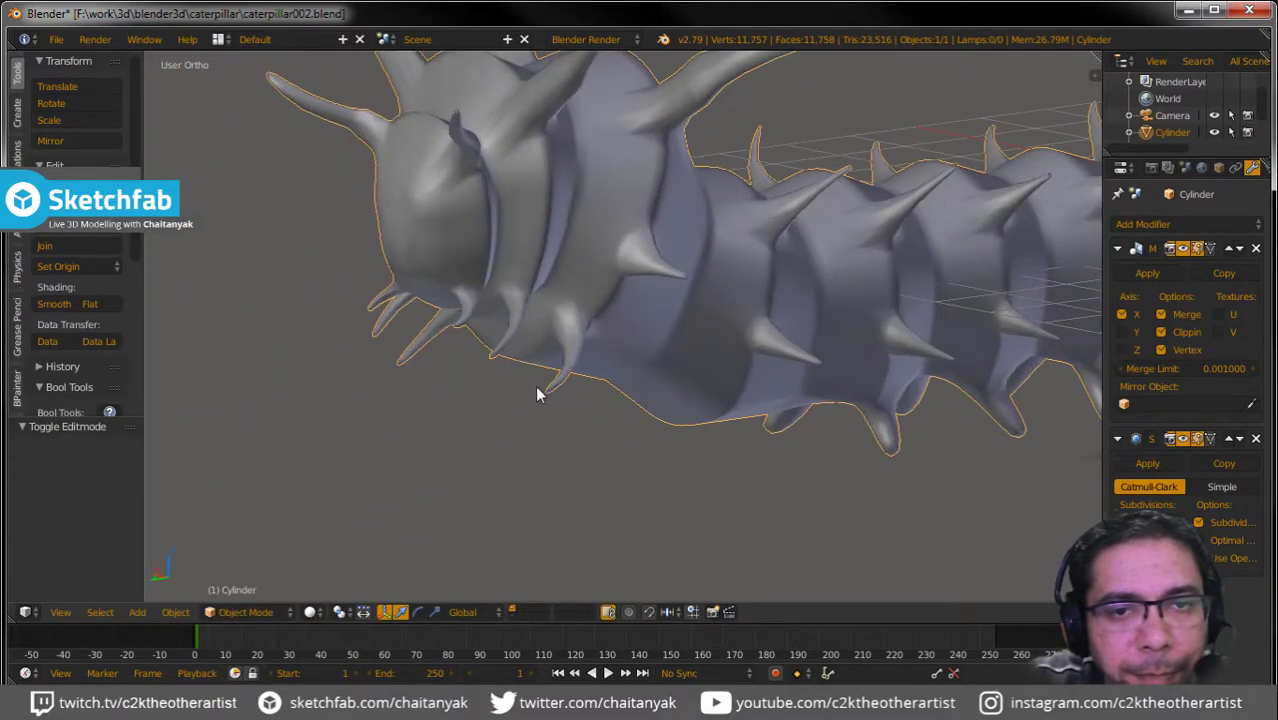
{"action": "mouse_move", "coordinate": [537, 393]}
{"action": "middle_mouse_down"}
{"action": "mouse_move", "coordinate": [474, 400]}
{"action": "mouse_move", "coordinate": [589, 390]}
{"action": "middle_mouse_up"}
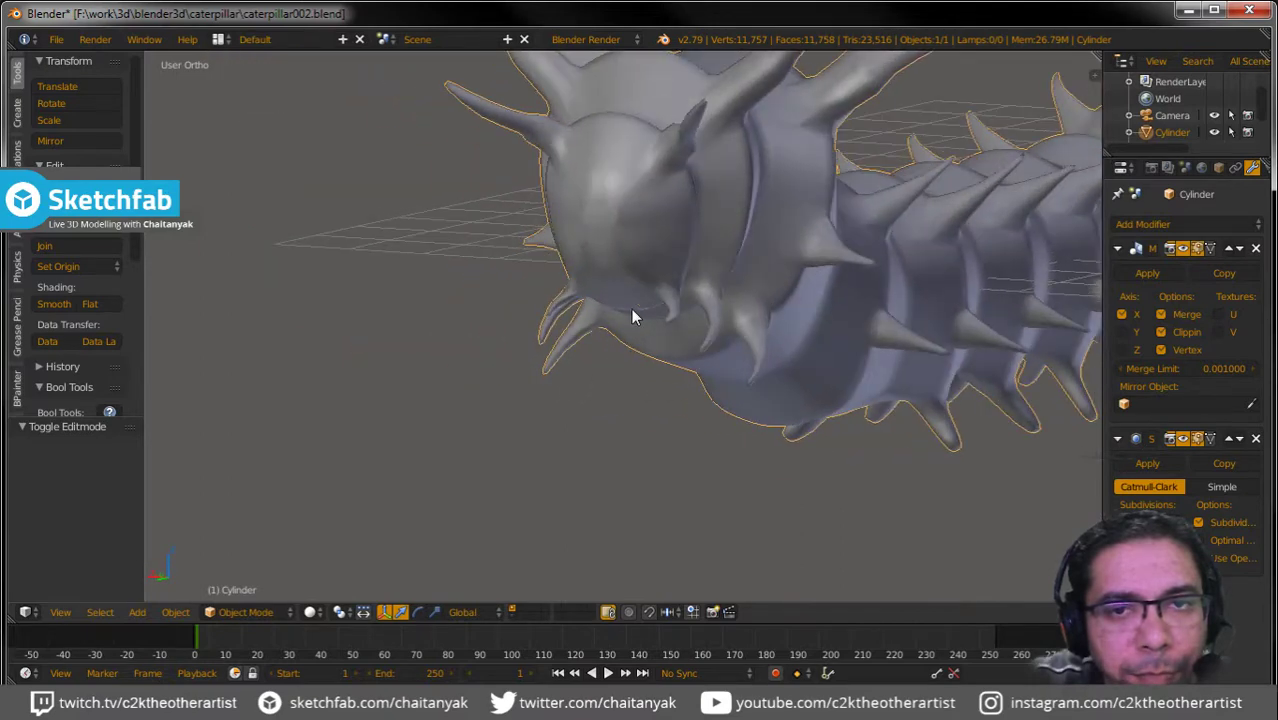
{"action": "scroll", "coordinate": [631, 309], "scroll_direction": "down", "scroll_amount": 3}
{"action": "scroll", "coordinate": [631, 309], "scroll_direction": "down", "scroll_amount": 2}
{"action": "mouse_move", "coordinate": [631, 309]}
{"action": "middle_mouse_down"}
{"action": "mouse_move", "coordinate": [707, 351]}
{"action": "mouse_move", "coordinate": [724, 420]}
{"action": "mouse_move", "coordinate": [690, 434]}
{"action": "mouse_move", "coordinate": [551, 414]}
{"action": "mouse_move", "coordinate": [545, 431]}
{"action": "mouse_move", "coordinate": [716, 414]}
{"action": "mouse_move", "coordinate": [558, 243]}
{"action": "middle_mouse_up"}
Smoothly subdivide an edge under the caterpillar's head in Edit Mode.
{"action": "key", "text": "Tab"}
{"action": "scroll", "coordinate": [510, 341], "scroll_direction": "up", "scroll_amount": 3}
{"action": "scroll", "coordinate": [510, 341], "scroll_direction": "up", "scroll_amount": 2}
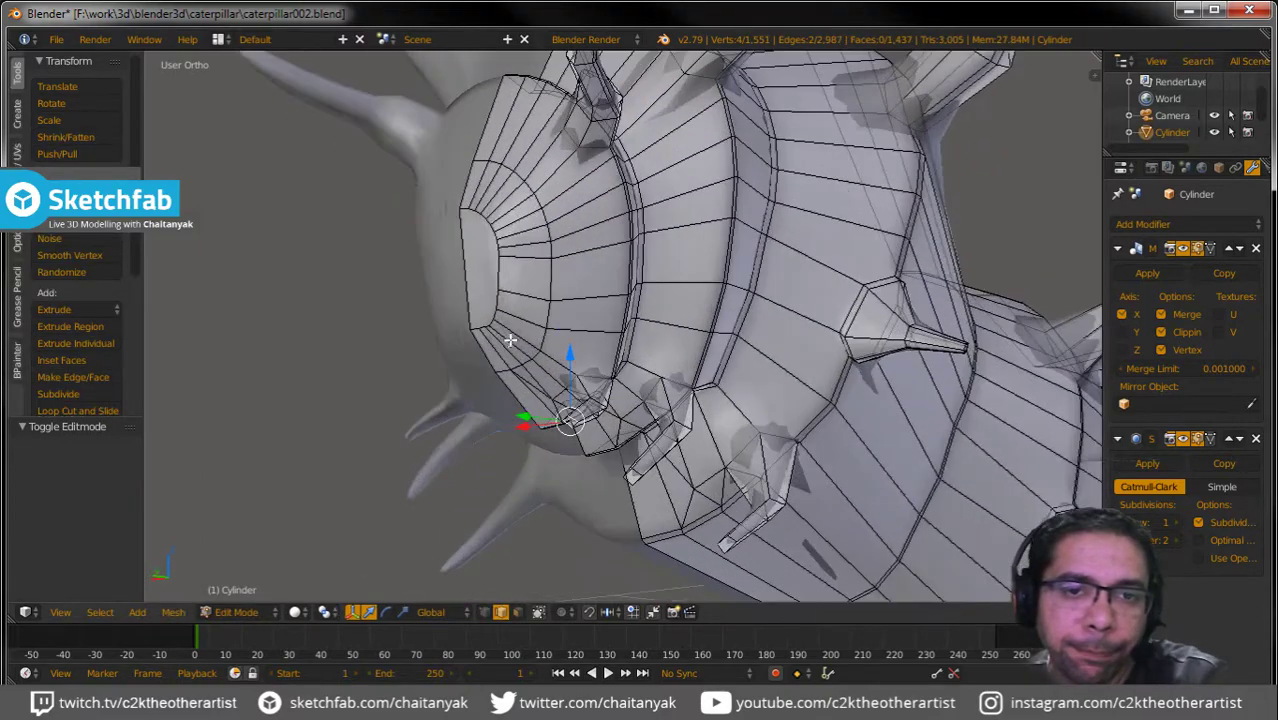
{"action": "middle_click_drag", "start_coordinate": [514, 344], "coordinate": [479, 365]}
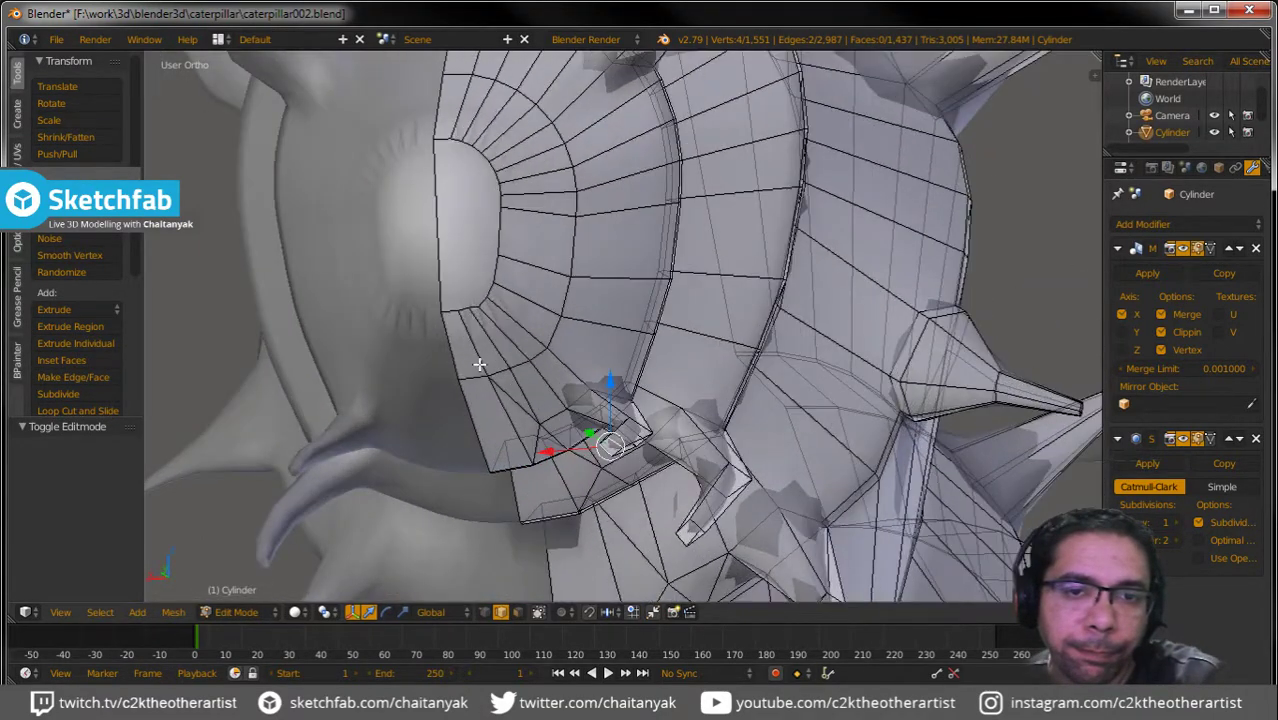
{"action": "right_click", "coordinate": [481, 336]}
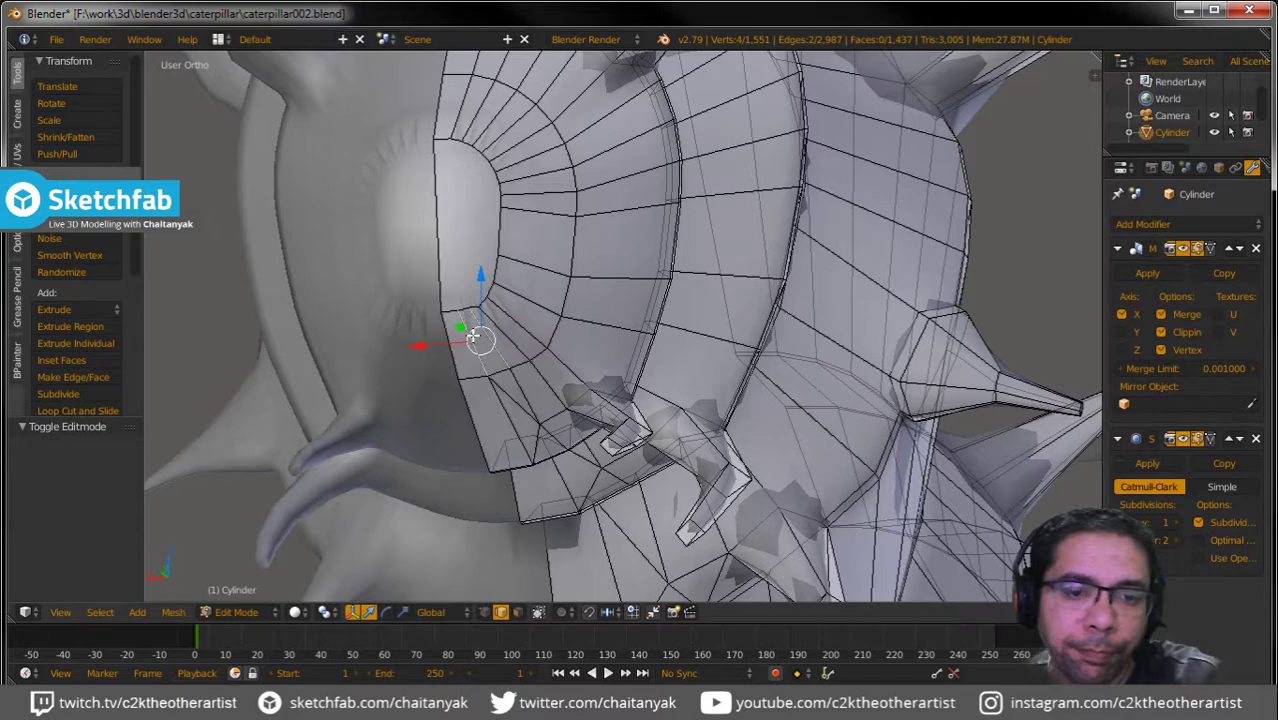
{"action": "key", "text": "w"}
{"action": "left_click", "coordinate": [430, 280]}
{"action": "key", "text": "a"}
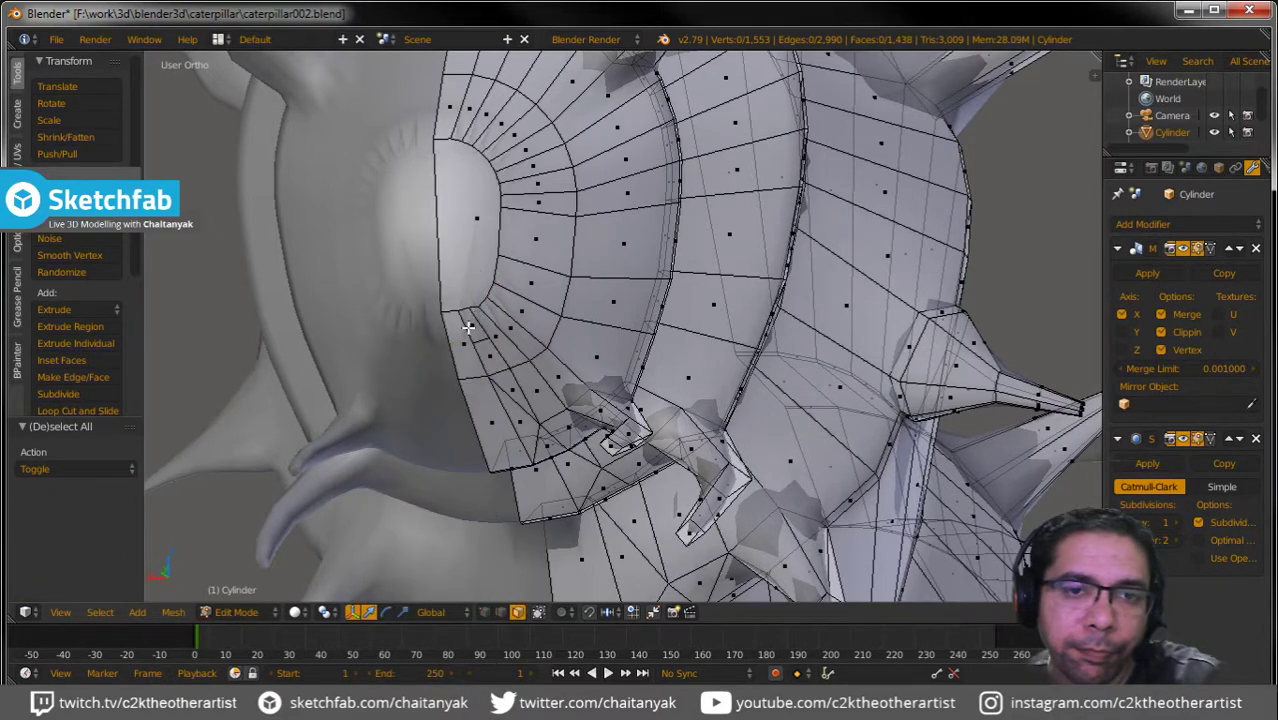
Extrude a new leg under the head, scale its tip to 0.673, then extrude, move and rotate it.
{"action": "middle_click_drag", "start_coordinate": [574, 346], "coordinate": [562, 416]}
{"action": "key", "text": "e"}
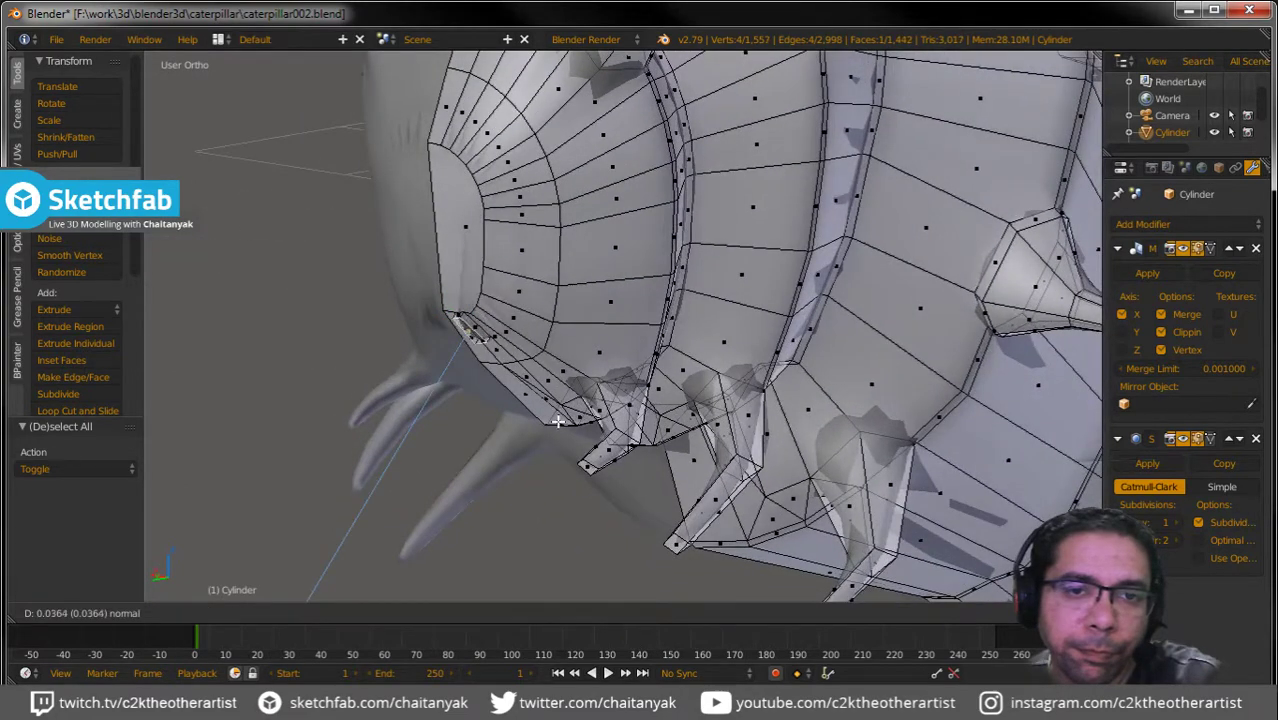
{"action": "left_click", "coordinate": [558, 421]}
{"action": "key", "text": "s"}
{"action": "left_click", "coordinate": [525, 398]}
{"action": "key", "text": "e"}
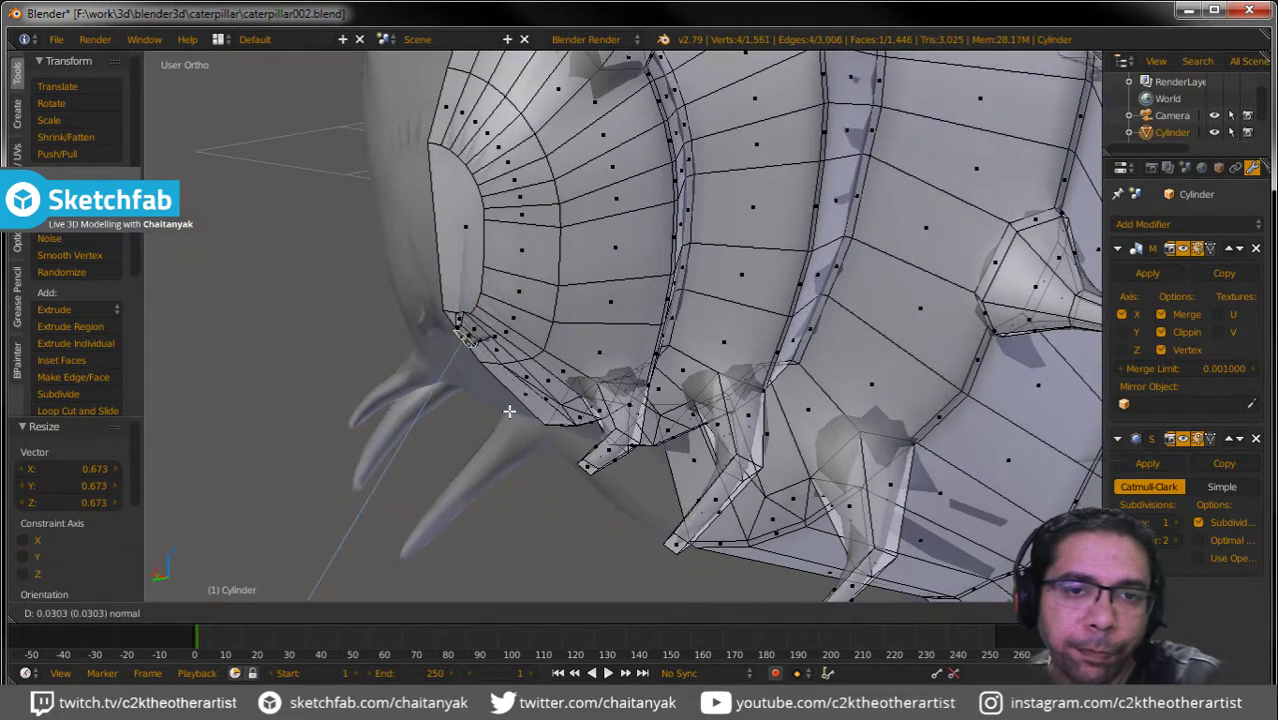
{"action": "left_click", "coordinate": [489, 464]}
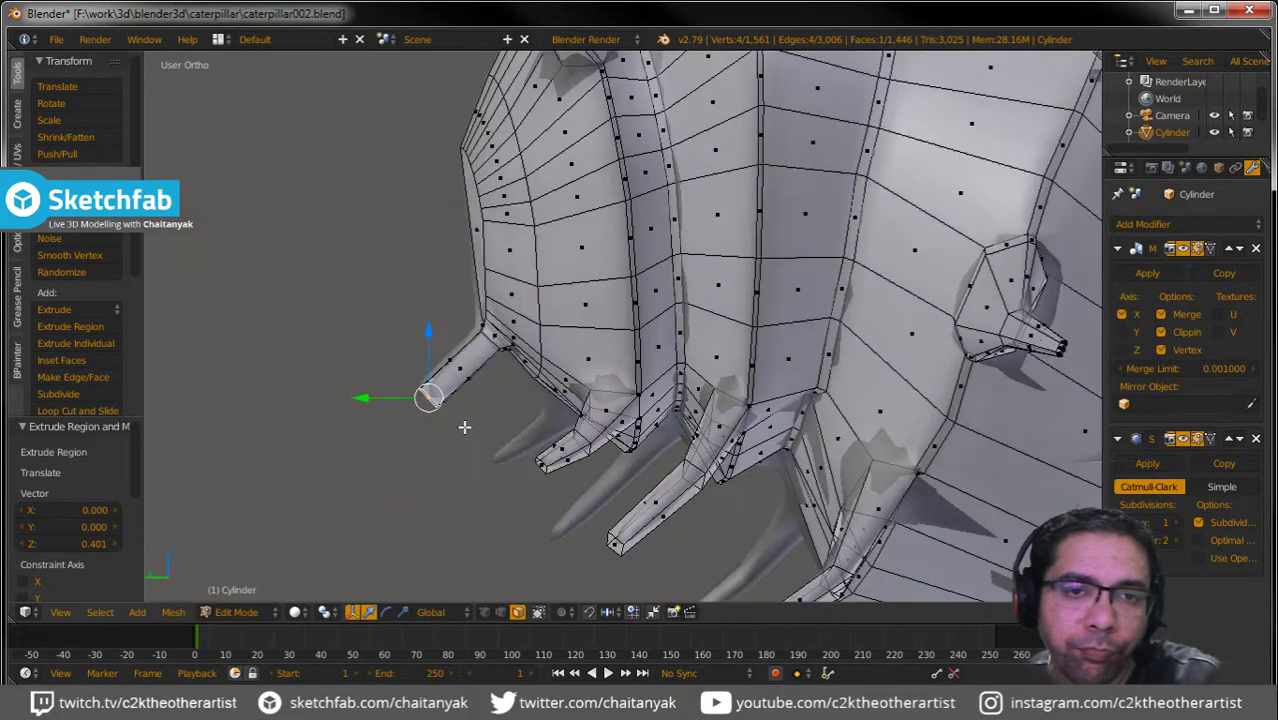
{"action": "middle_click_drag", "start_coordinate": [470, 440], "coordinate": [461, 423]}
{"action": "key", "text": "g"}
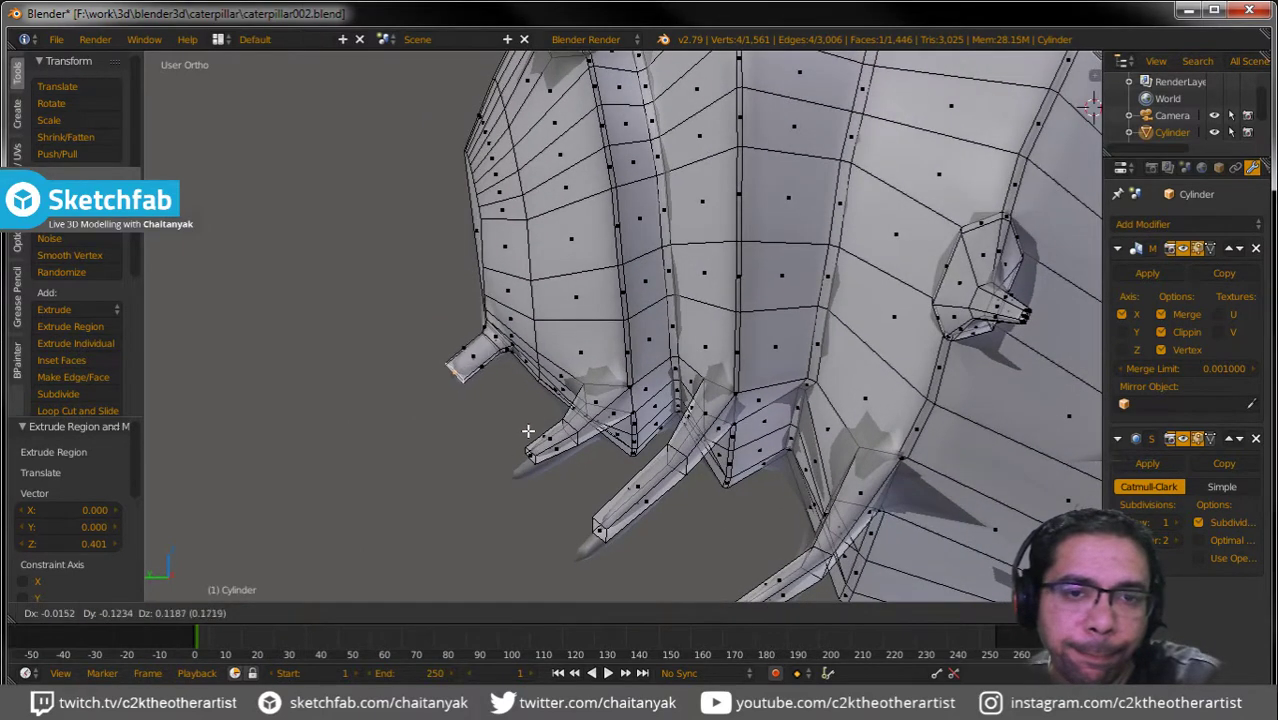
{"action": "left_click", "coordinate": [540, 410]}
{"action": "key", "text": "r"}
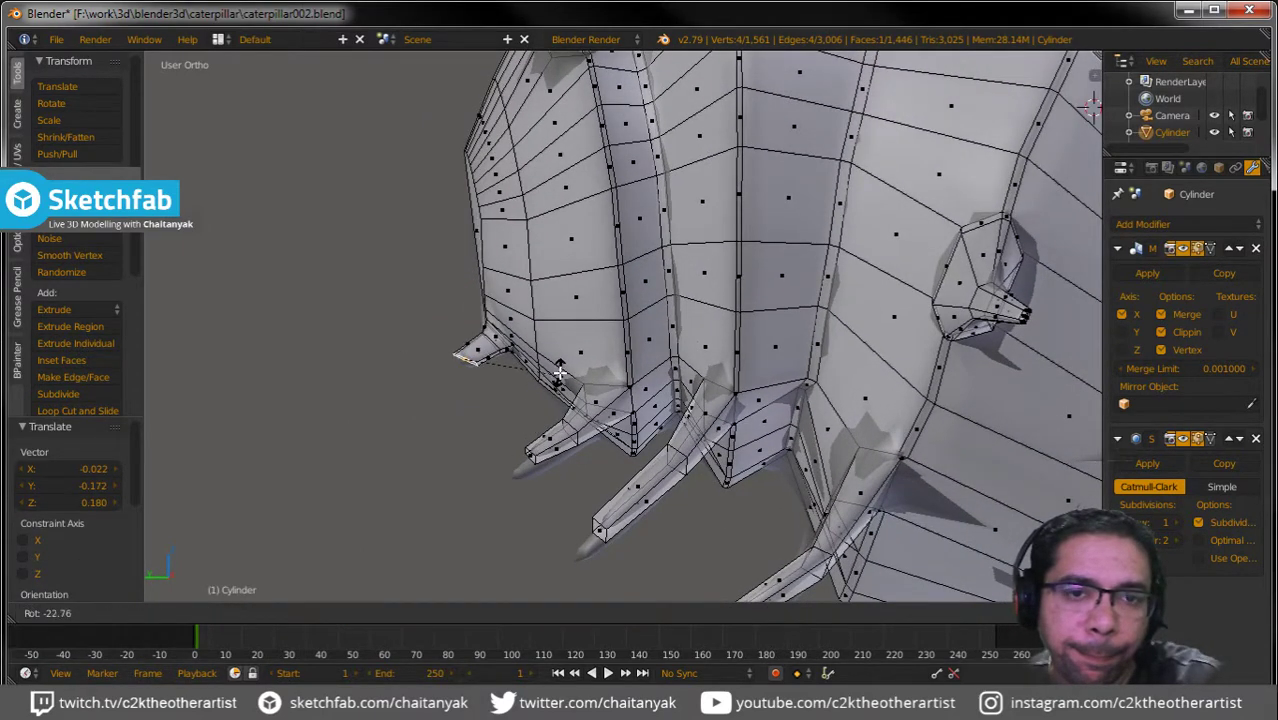
{"action": "left_click", "coordinate": [512, 392]}
Extrude another leg segment, scale it to 0.655, rotate it -19.4° and reposition it.
{"action": "key", "text": "e"}
{"action": "left_click", "coordinate": [508, 428]}
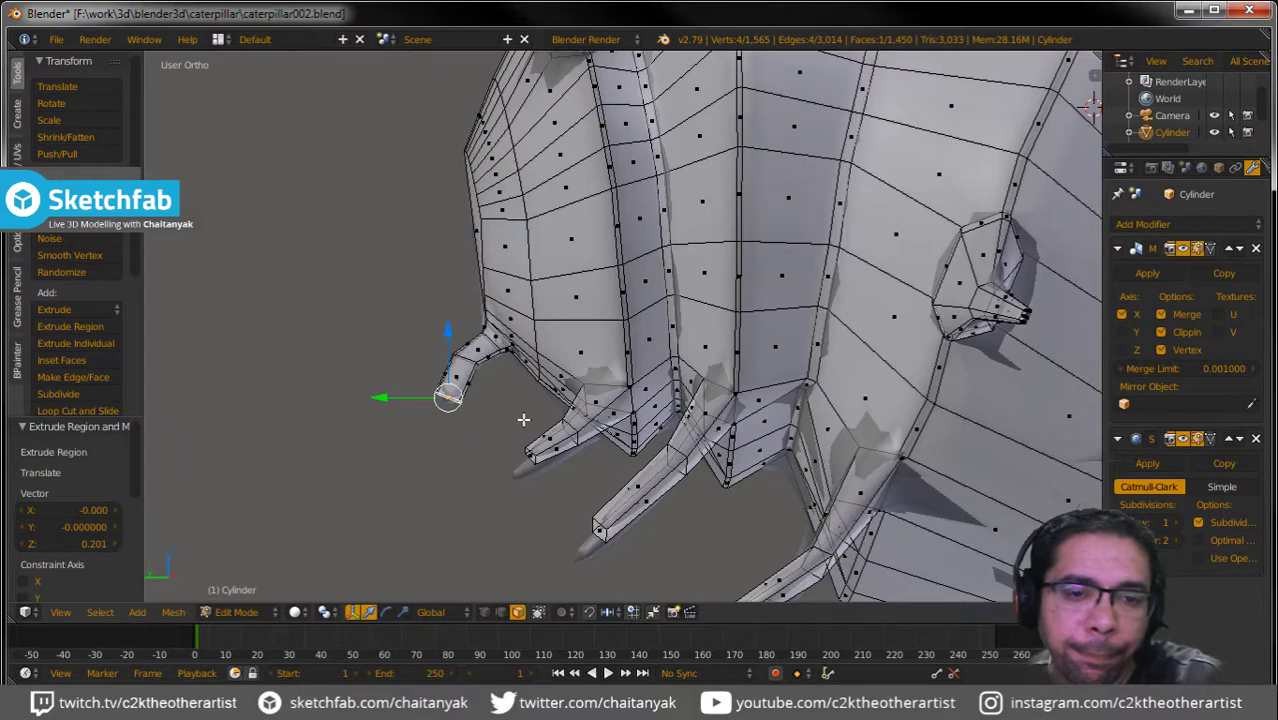
{"action": "key", "text": "s"}
{"action": "left_click", "coordinate": [499, 416]}
{"action": "key", "text": "r"}
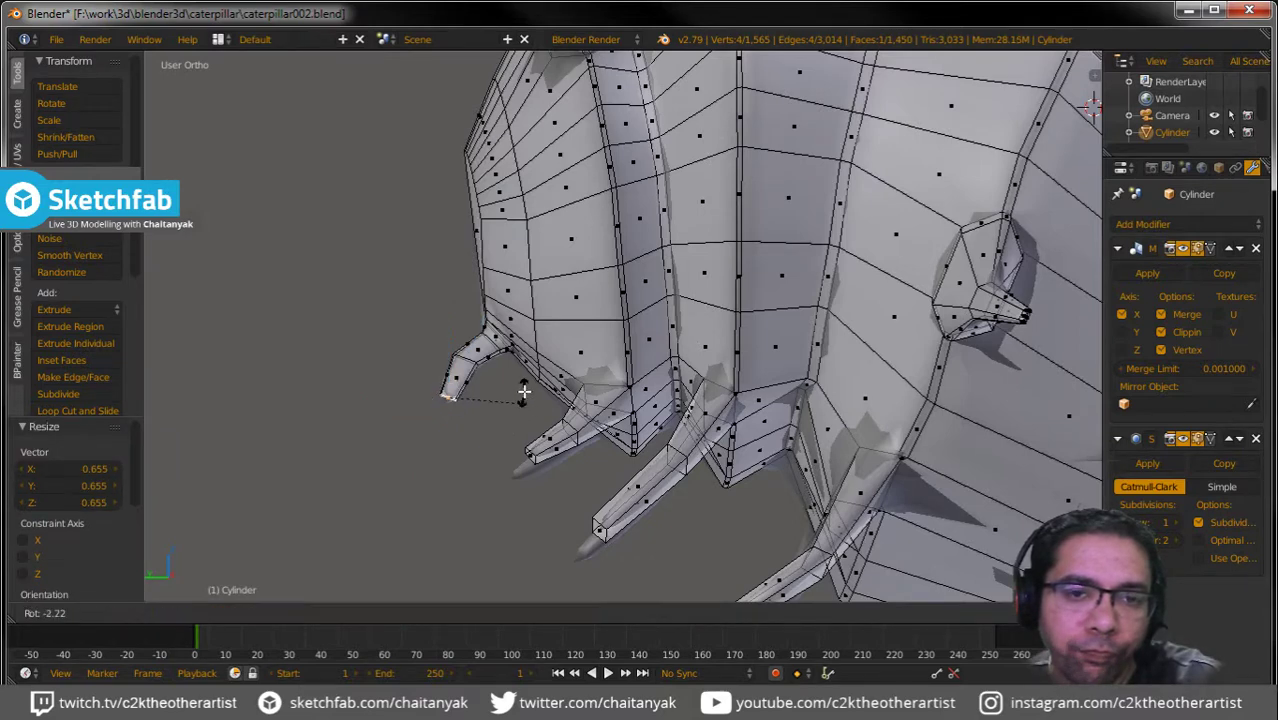
{"action": "left_click", "coordinate": [521, 381]}
{"action": "key", "text": "g"}
{"action": "left_click", "coordinate": [536, 371]}
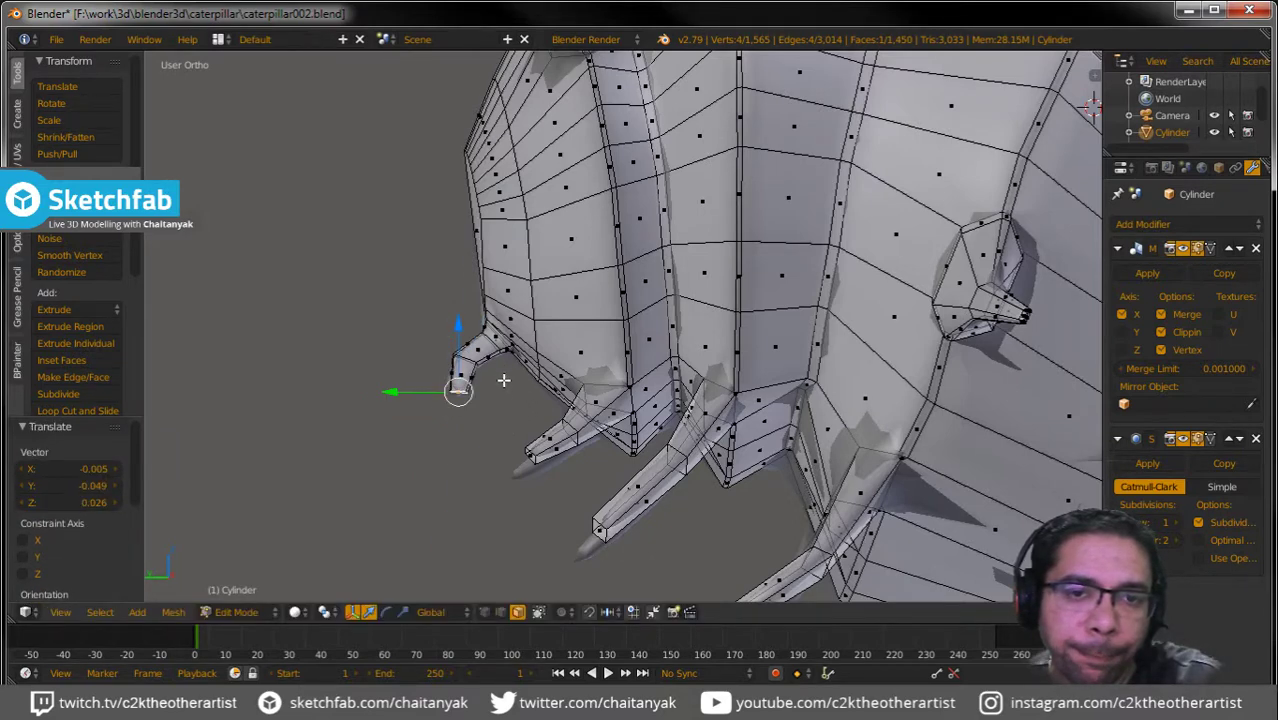
Extrude a final leg tip, shrink it to 0.475 and move it into place.
{"action": "key", "text": "e"}
{"action": "left_click", "coordinate": [495, 420]}
{"action": "key", "text": "s"}
{"action": "left_click", "coordinate": [479, 428]}
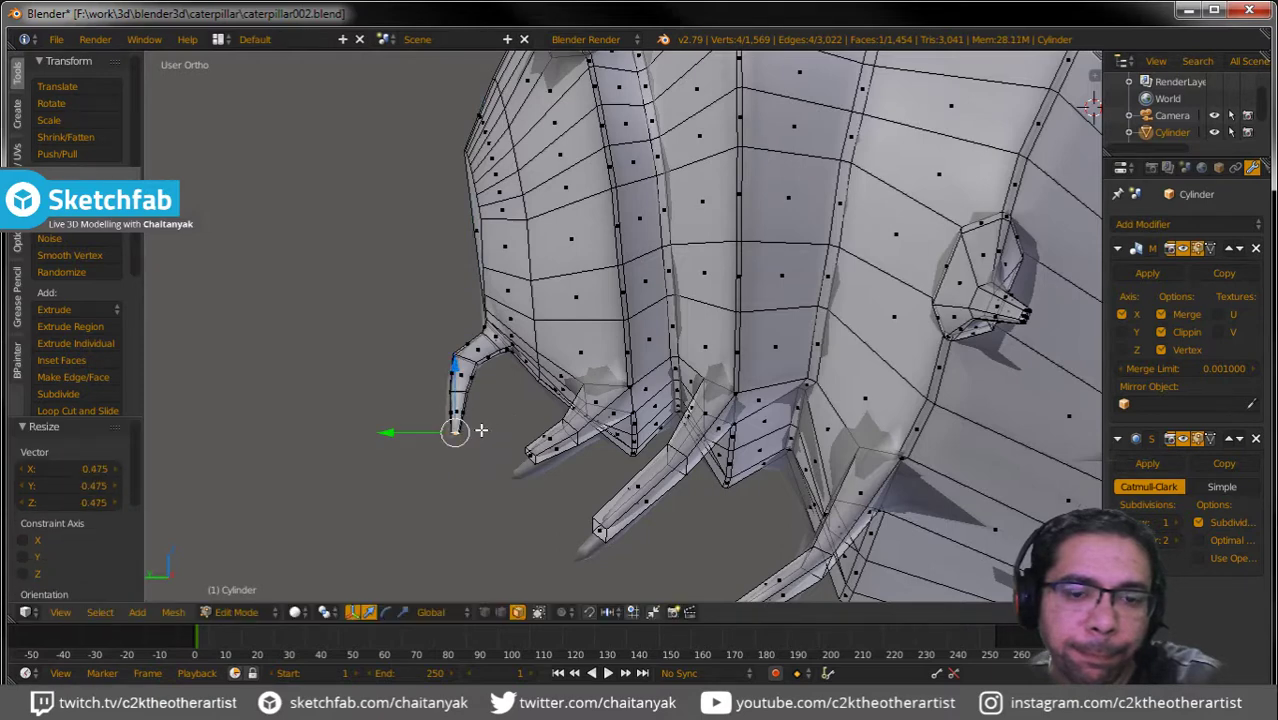
{"action": "key", "text": "g"}
{"action": "left_click", "coordinate": [496, 405]}
Return to Object Mode, deselect the caterpillar and save the current file.
{"action": "key", "text": "Tab"}
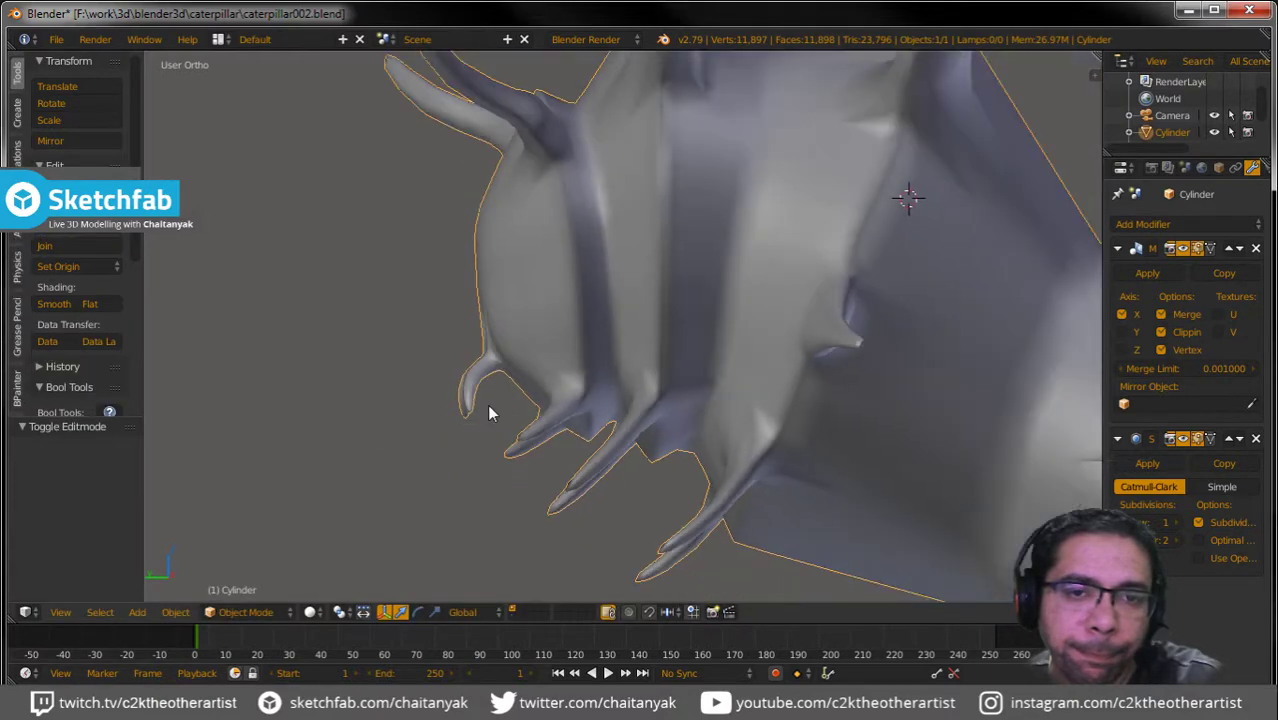
{"action": "mouse_move", "coordinate": [490, 404]}
{"action": "middle_mouse_down"}
{"action": "mouse_move", "coordinate": [580, 399]}
{"action": "mouse_move", "coordinate": [538, 392]}
{"action": "mouse_move", "coordinate": [662, 442]}
{"action": "mouse_move", "coordinate": [542, 428]}
{"action": "mouse_move", "coordinate": [538, 472]}
{"action": "mouse_move", "coordinate": [619, 485]}
{"action": "mouse_move", "coordinate": [620, 385]}
{"action": "middle_mouse_up"}
{"action": "scroll", "coordinate": [576, 407], "scroll_direction": "down", "scroll_amount": 5}
{"action": "key", "text": "a"}
{"action": "scroll", "coordinate": [538, 392], "scroll_direction": "down", "scroll_amount": 2}
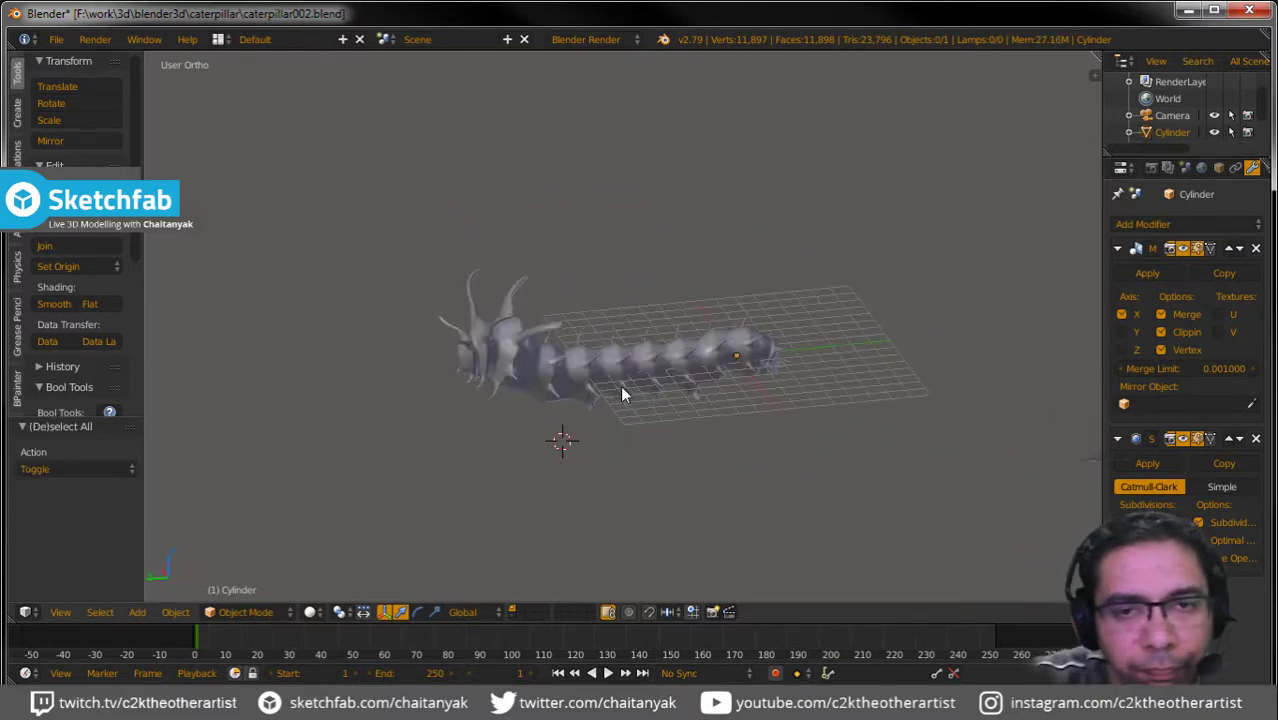
{"action": "scroll", "coordinate": [610, 395], "scroll_direction": "up", "scroll_amount": 2}
{"action": "scroll", "coordinate": [567, 451], "scroll_direction": "up", "scroll_amount": 2}
{"action": "key", "text": "ctrl+s"}
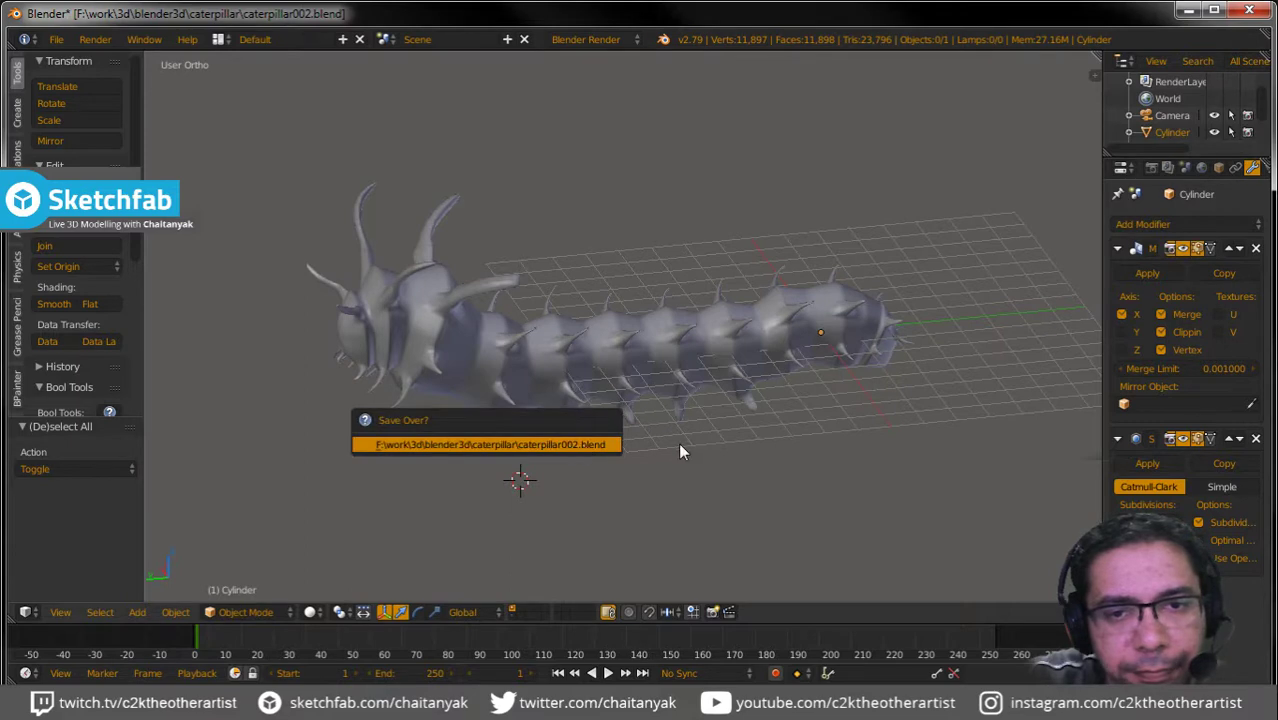
Save as caterpillar003.blend using the increment button, then reselect the caterpillar.
{"action": "key", "text": "ctrl+shift+s"}
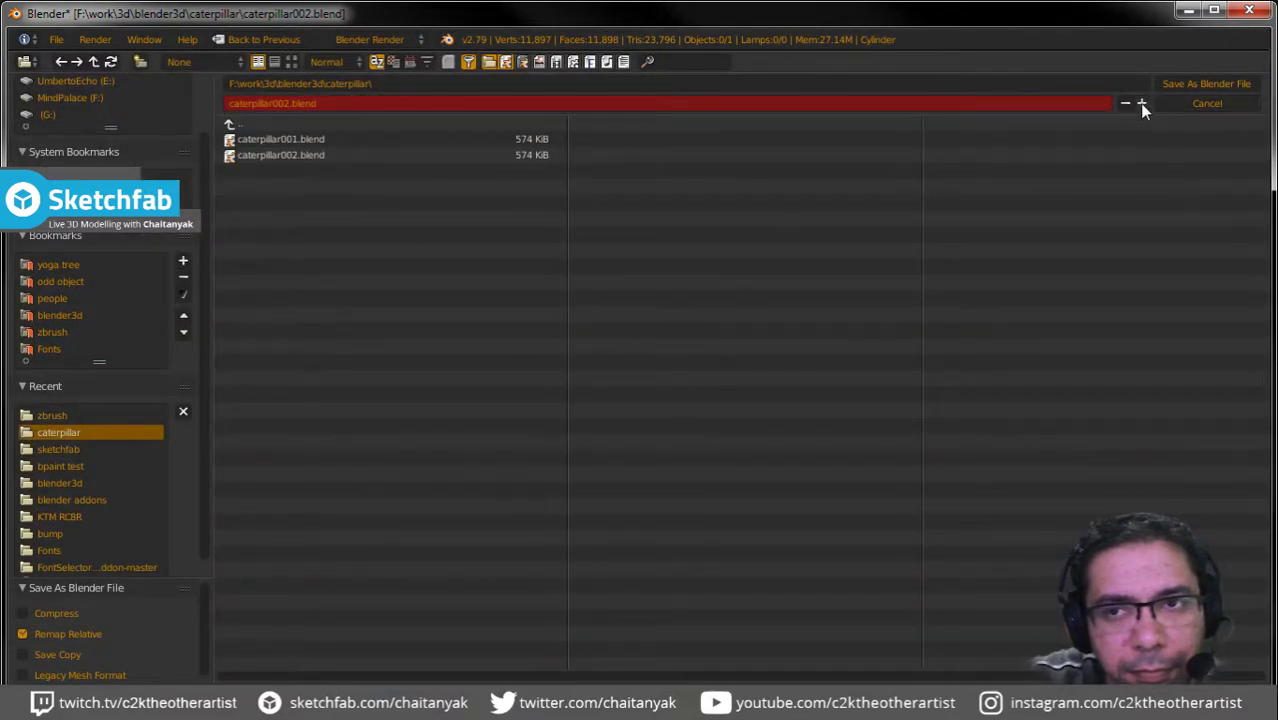
{"action": "left_click", "coordinate": [1142, 103]}
{"action": "left_click", "coordinate": [1185, 84]}
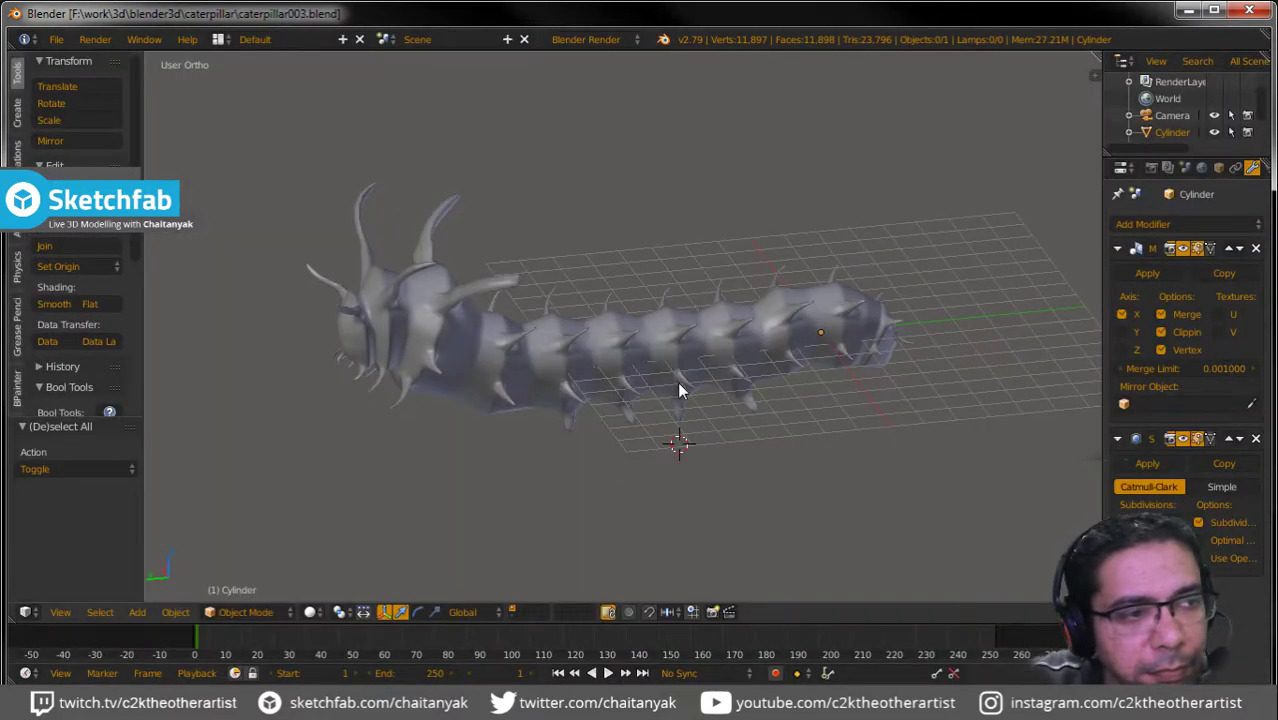
{"action": "mouse_move", "coordinate": [384, 422]}
{"action": "middle_mouse_down"}
{"action": "mouse_move", "coordinate": [638, 413]}
{"action": "mouse_move", "coordinate": [666, 424]}
{"action": "mouse_move", "coordinate": [678, 408]}
{"action": "middle_mouse_up"}
{"action": "right_click", "coordinate": [678, 408]}
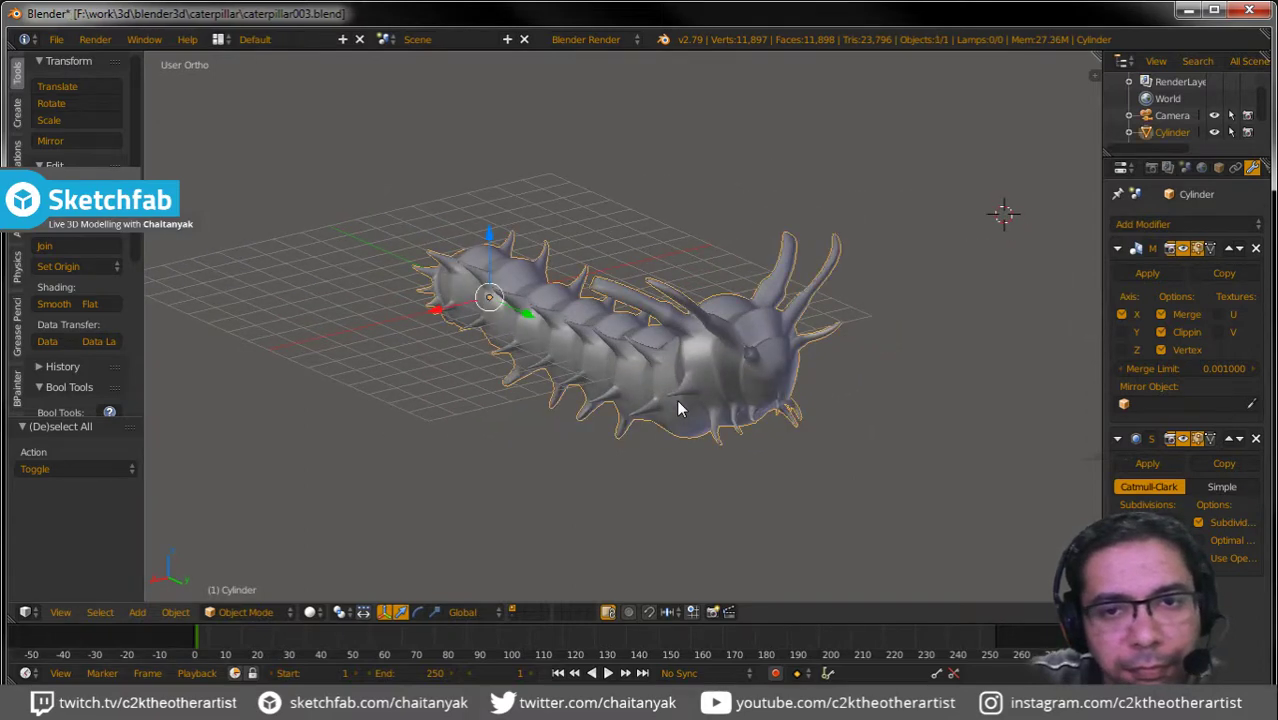
Switch to the UV Editing layout and enter Edit Mode on the caterpillar mesh.
{"action": "left_click", "coordinate": [218, 39]}
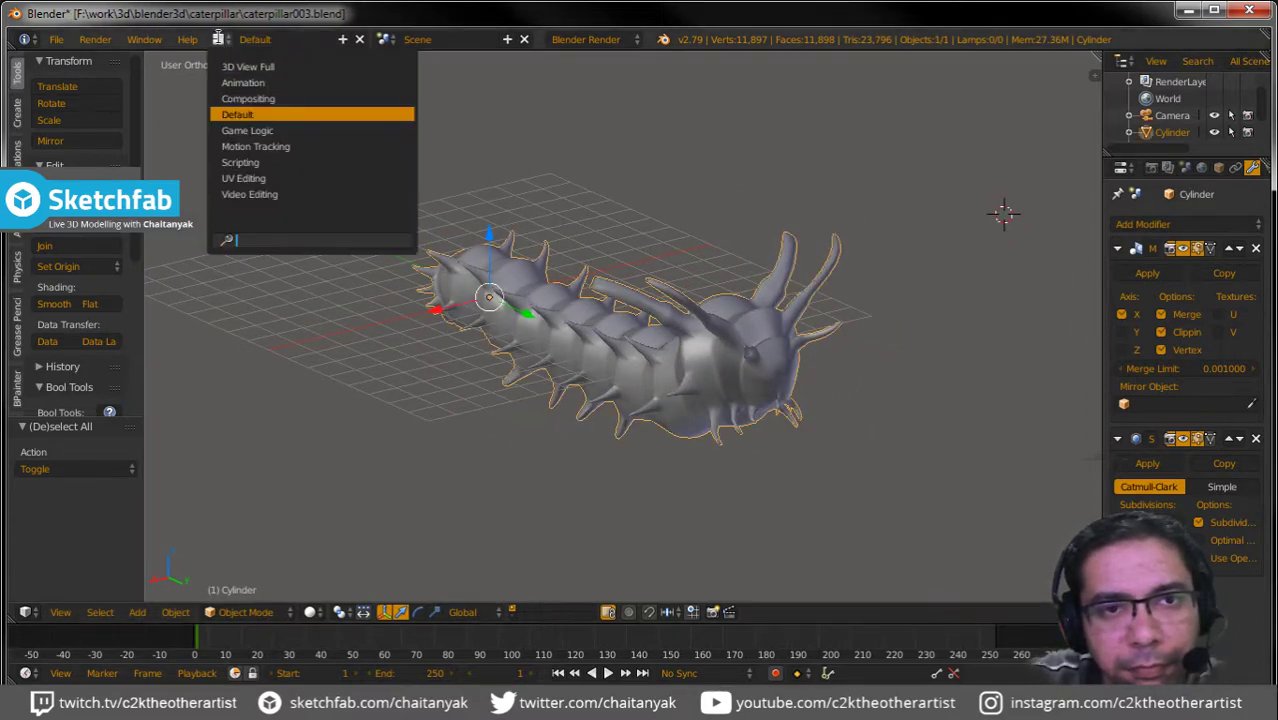
{"action": "left_click", "coordinate": [251, 187]}
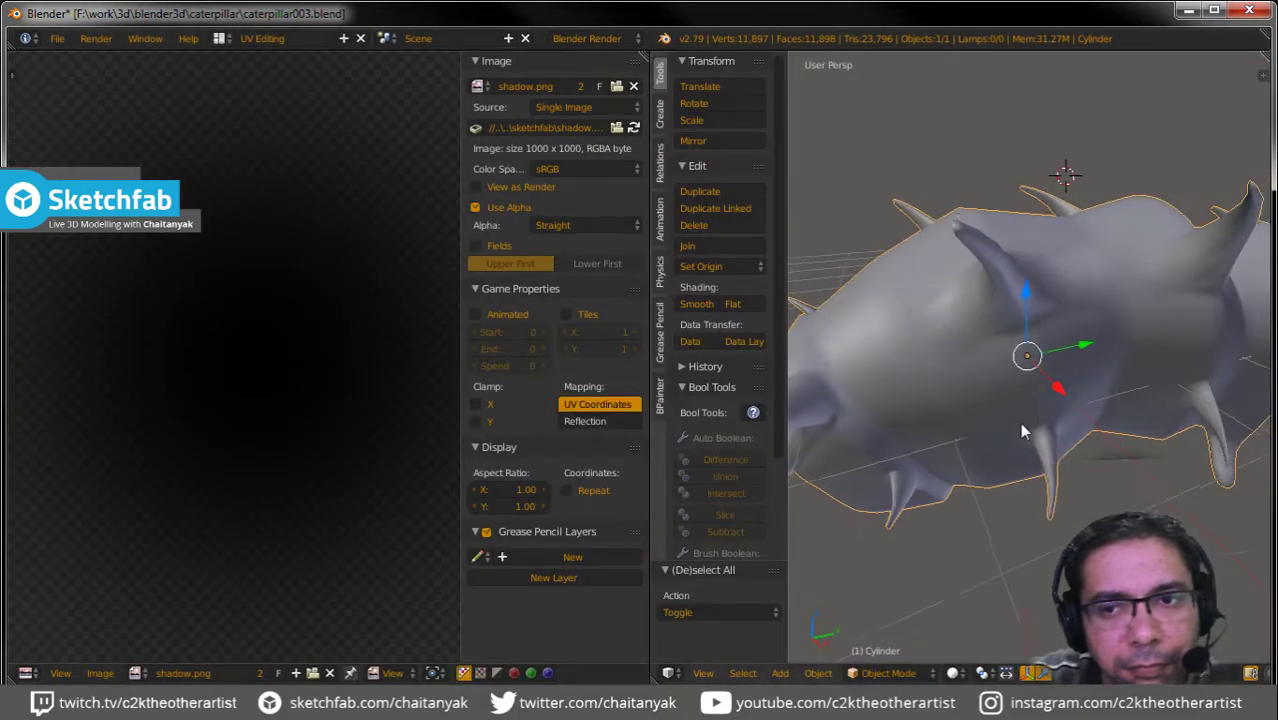
{"action": "scroll", "coordinate": [955, 431], "scroll_direction": "down", "scroll_amount": 3}
{"action": "scroll", "coordinate": [971, 425], "scroll_direction": "down", "scroll_amount": 2}
{"action": "scroll", "coordinate": [976, 432], "scroll_direction": "down", "scroll_amount": 2}
{"action": "mouse_move", "coordinate": [1120, 447]}
{"action": "middle_mouse_down"}
{"action": "mouse_move", "coordinate": [1056, 462]}
{"action": "mouse_move", "coordinate": [945, 459]}
{"action": "mouse_move", "coordinate": [1005, 437]}
{"action": "middle_mouse_up"}
{"action": "scroll", "coordinate": [970, 448], "scroll_direction": "up", "scroll_amount": 3}
{"action": "key", "text": "Tab"}
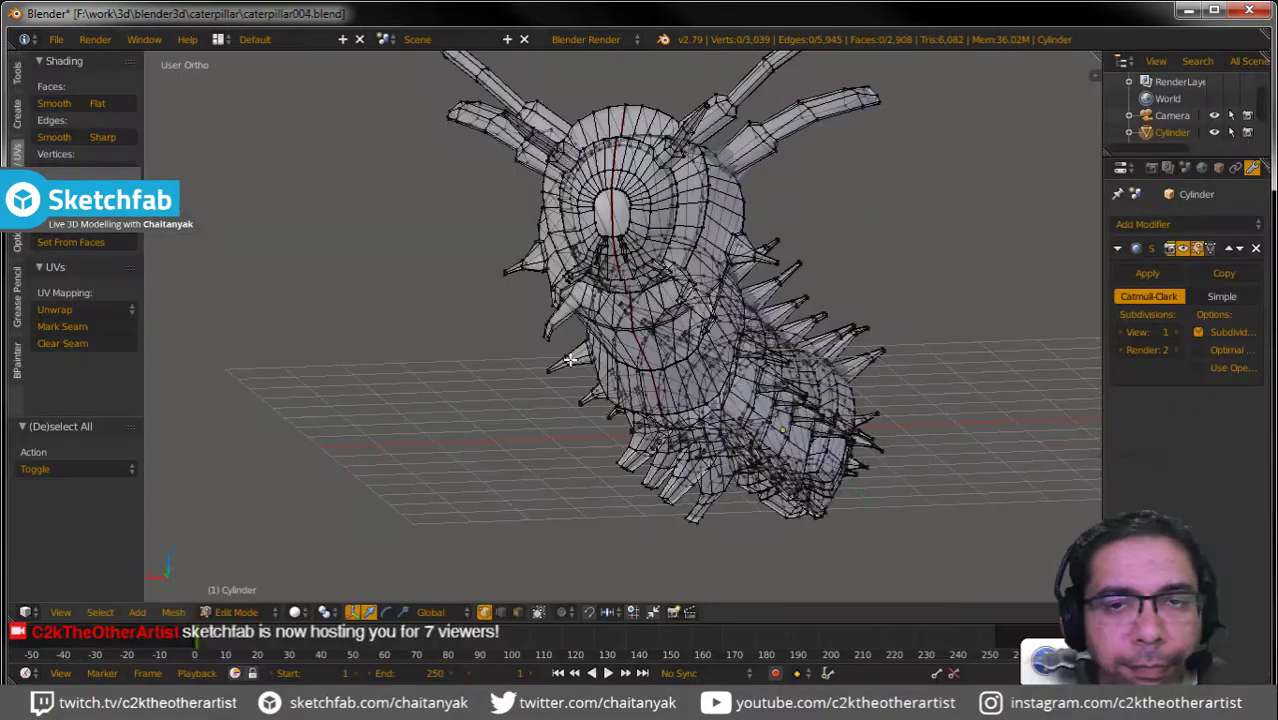
Select the ring loops between the front body segments, excluding a stray lengthwise loop.
{"action": "middle_click_drag", "start_coordinate": [569, 360], "coordinate": [913, 248]}
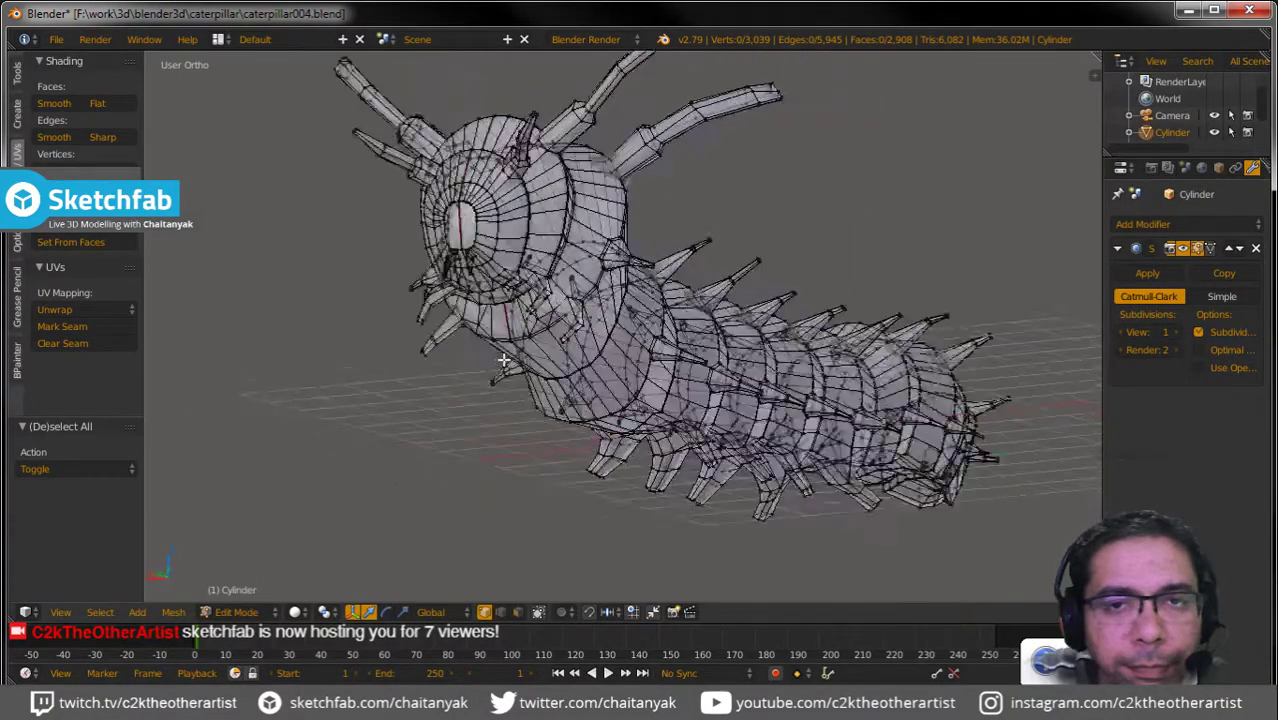
{"action": "scroll", "coordinate": [913, 248], "scroll_direction": "up", "scroll_amount": 2}
{"action": "scroll", "coordinate": [913, 248], "scroll_direction": "up", "scroll_amount": 1}
{"action": "scroll", "coordinate": [313, 312], "scroll_direction": "up", "scroll_amount": 1}
{"action": "scroll", "coordinate": [313, 312], "scroll_direction": "up", "scroll_amount": 1}
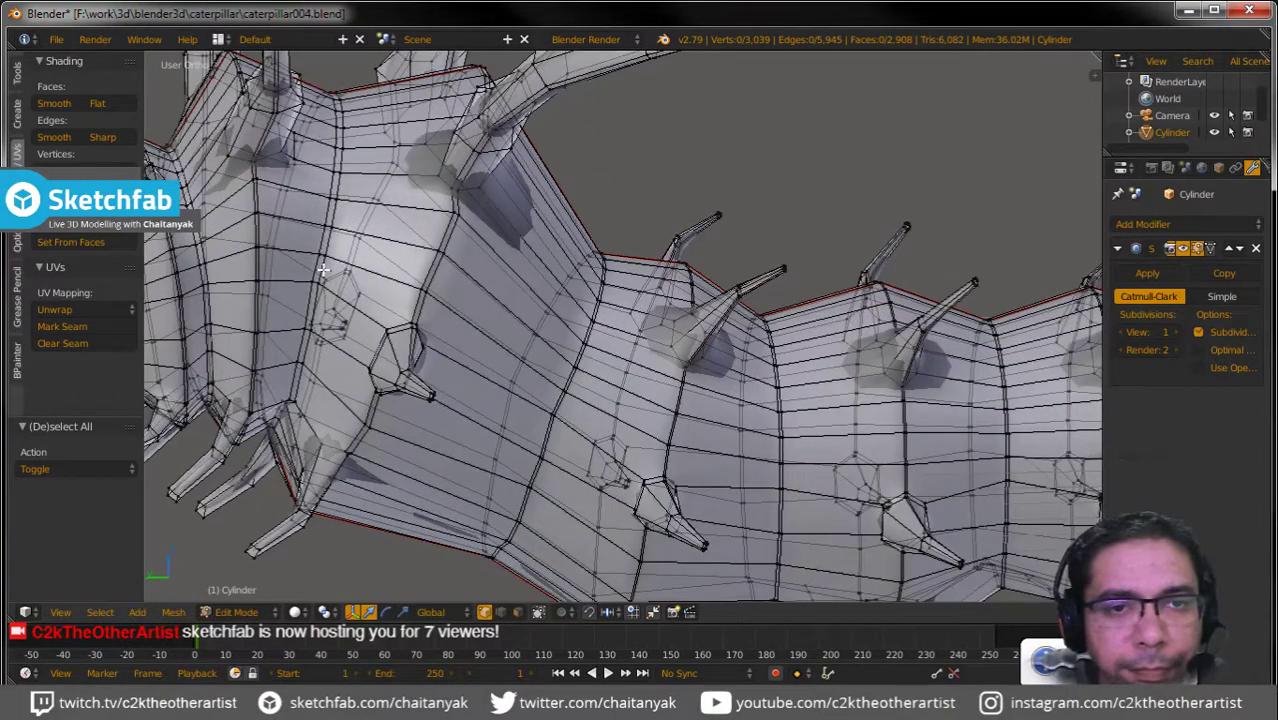
{"action": "right_click", "coordinate": [323, 268], "text": "alt"}
{"action": "right_click", "coordinate": [572, 376], "text": "alt+shift"}
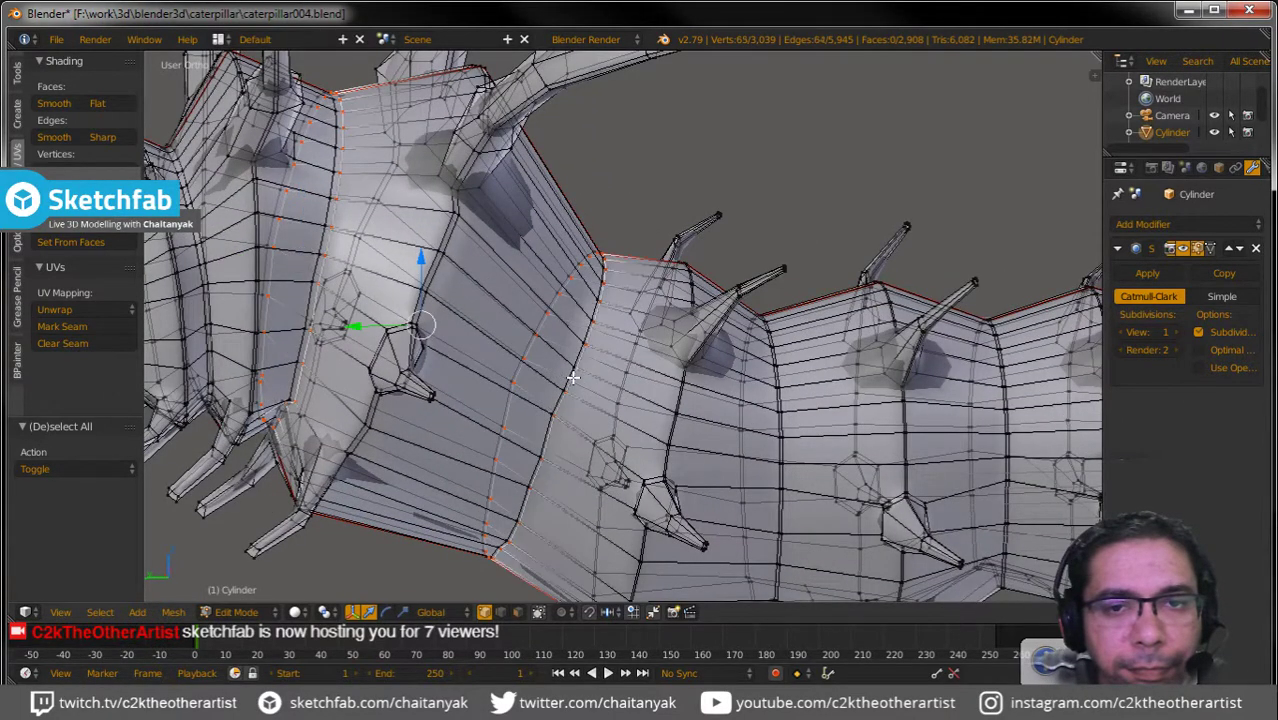
{"action": "right_click", "coordinate": [869, 422], "text": "alt+shift"}
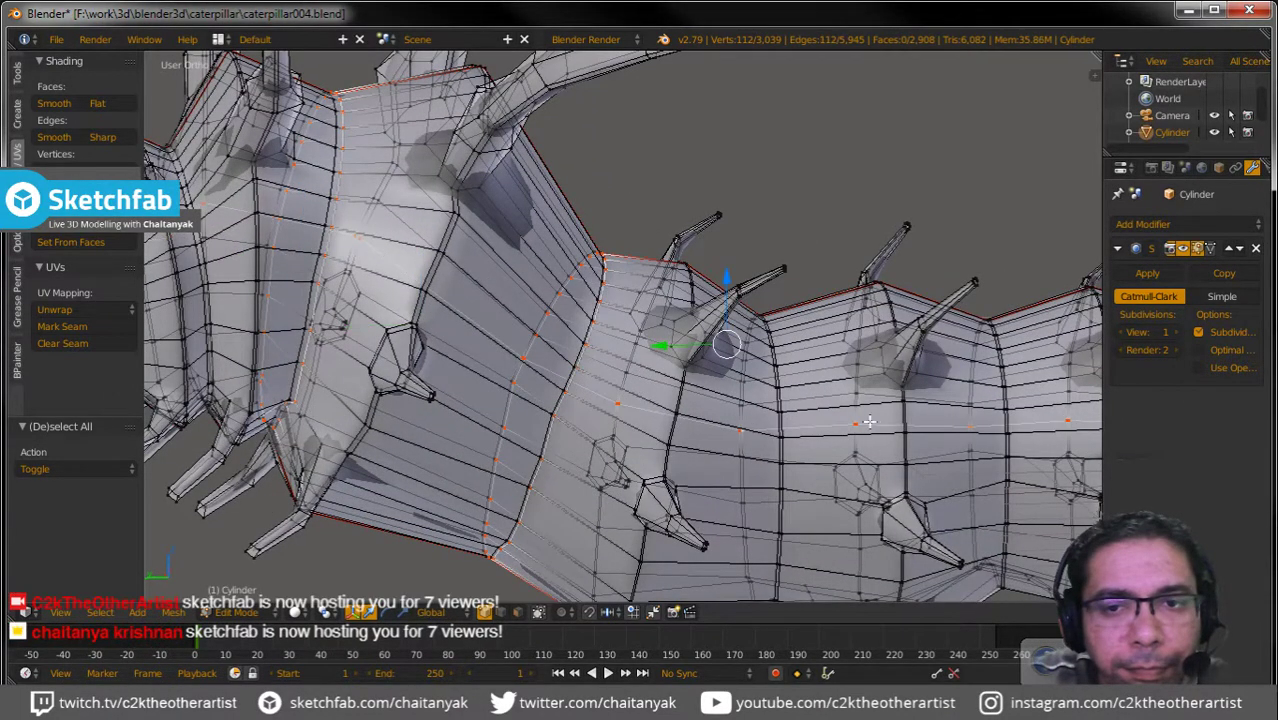
{"action": "right_click", "coordinate": [788, 418], "text": "alt+shift"}
{"action": "right_click", "coordinate": [780, 419], "text": "alt+shift"}
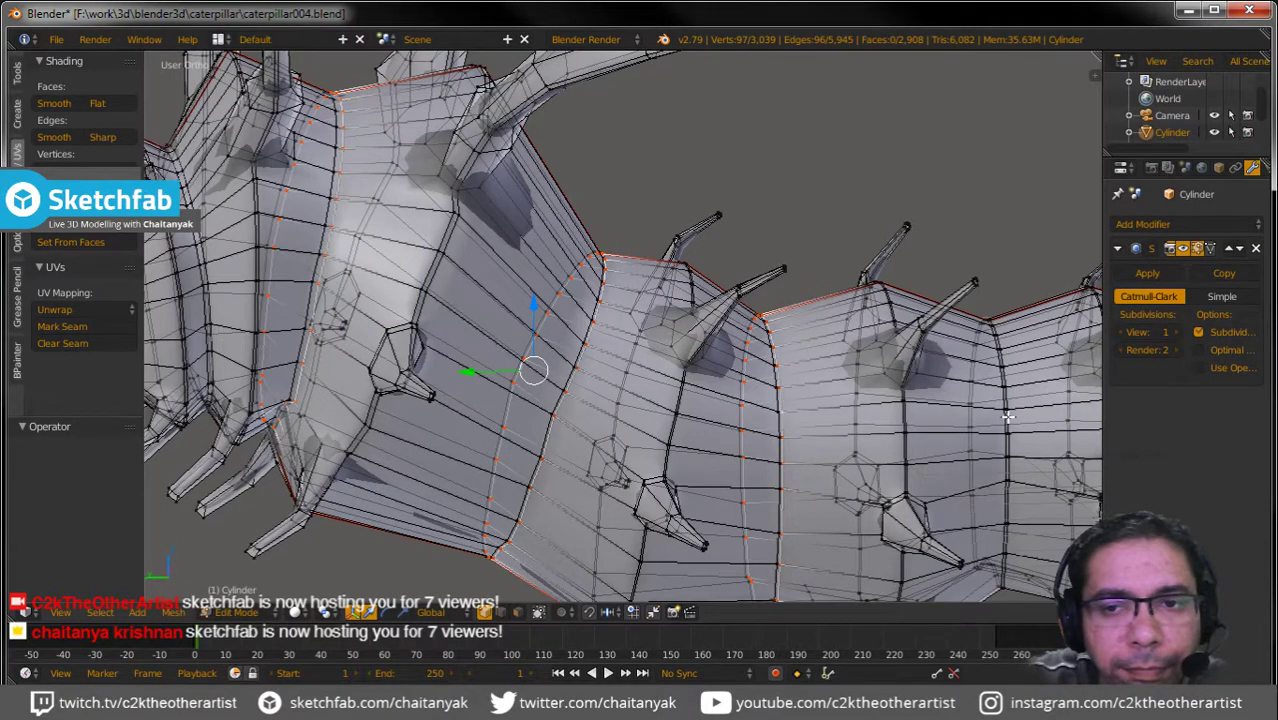
{"action": "right_click", "coordinate": [1035, 449], "text": "alt+shift"}
{"action": "middle_click_drag", "start_coordinate": [1035, 449], "coordinate": [628, 352]}
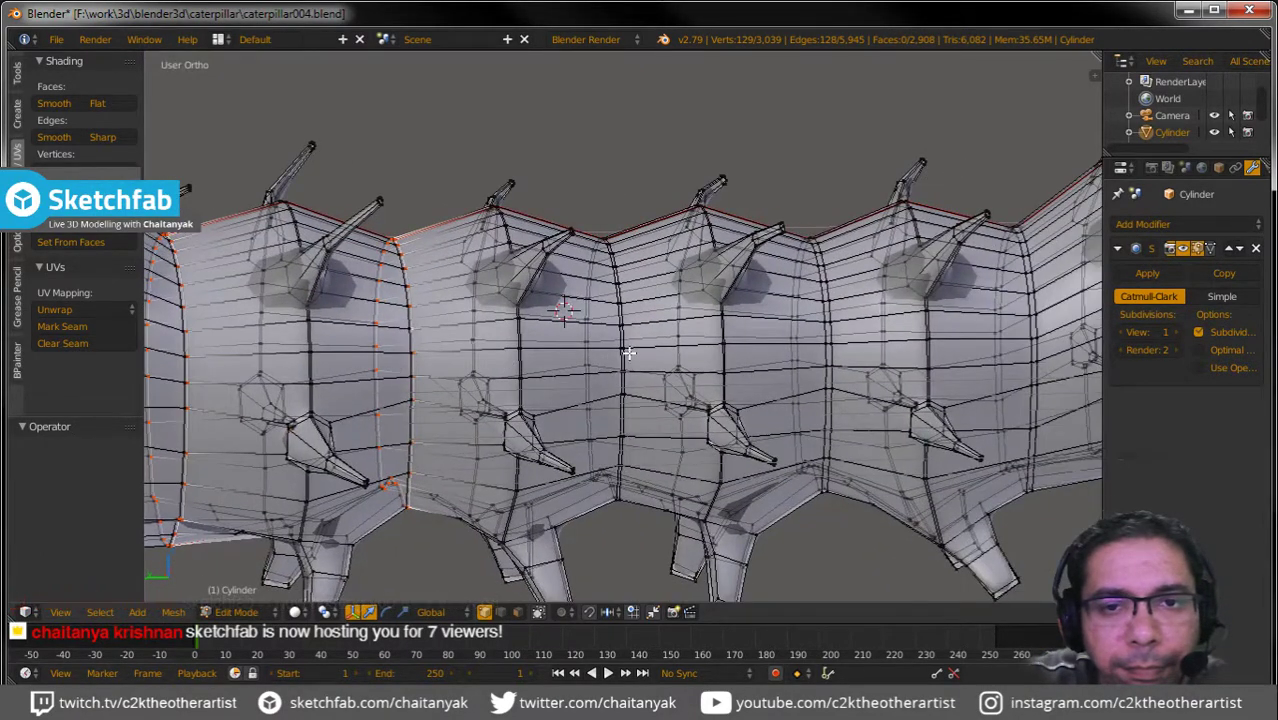
Add the ring loops along the middle and rear segments, dropping stray lengthwise and front loops.
{"action": "right_click", "coordinate": [624, 340], "text": "alt+shift"}
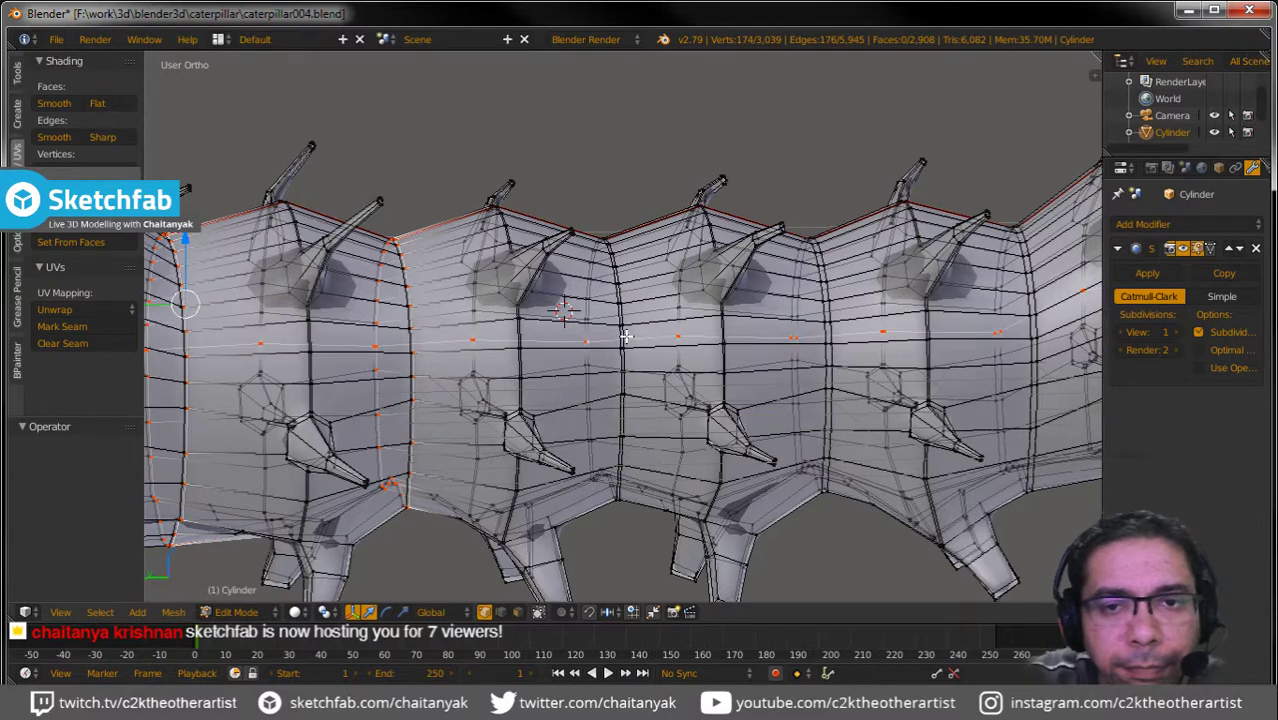
{"action": "right_click", "coordinate": [624, 337], "text": "alt+shift"}
{"action": "right_click", "coordinate": [623, 333], "text": "alt+shift"}
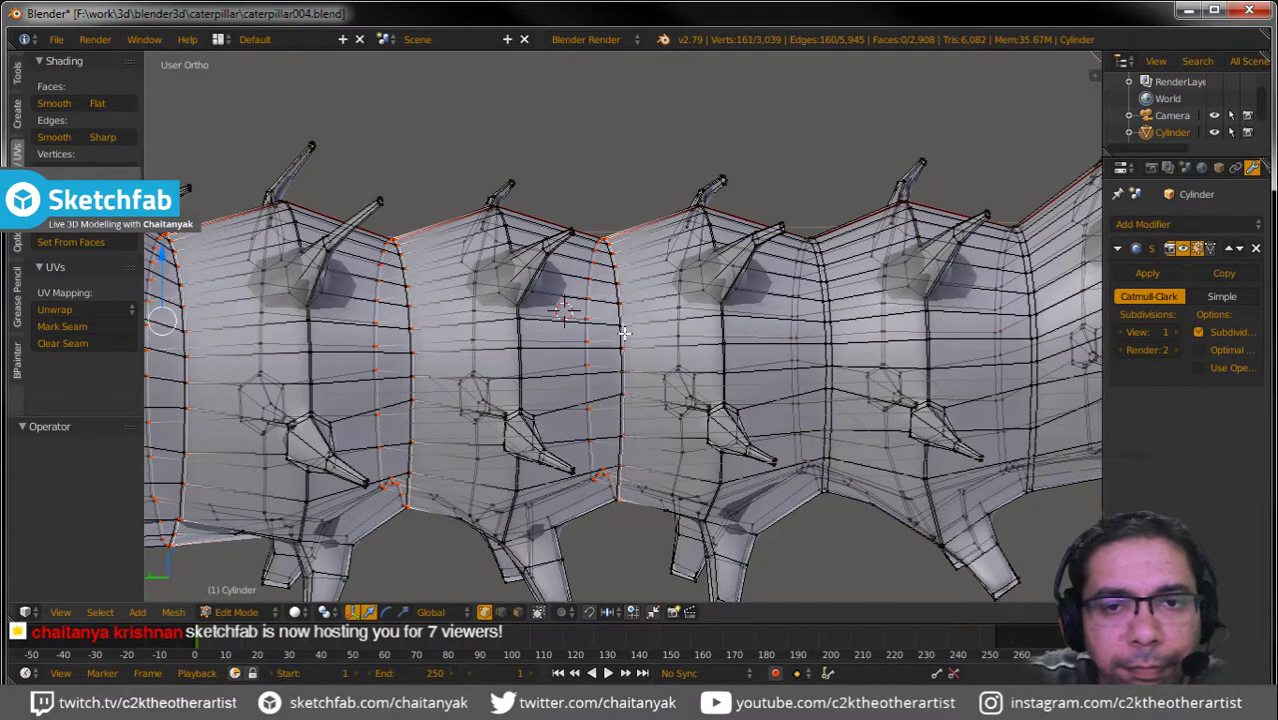
{"action": "right_click", "coordinate": [830, 328], "text": "alt+shift"}
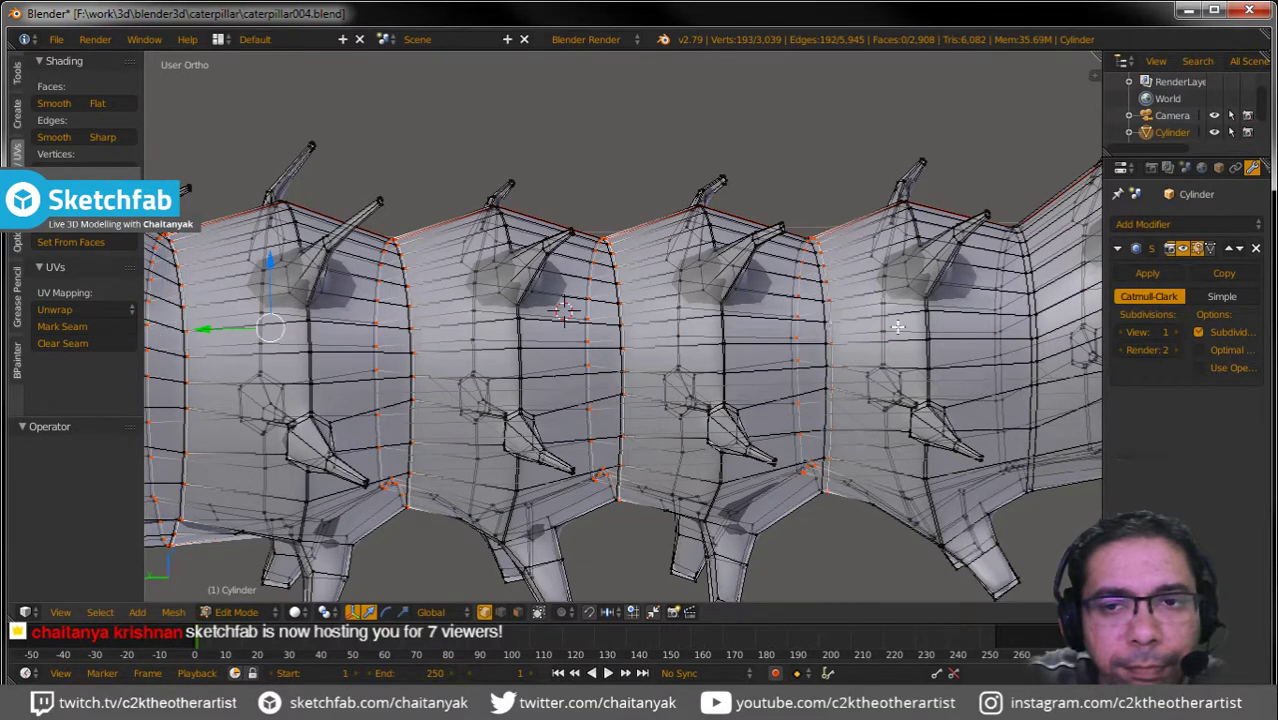
{"action": "right_click", "coordinate": [1040, 328], "text": "alt+shift"}
{"action": "middle_click_drag", "start_coordinate": [1020, 355], "coordinate": [719, 309]}
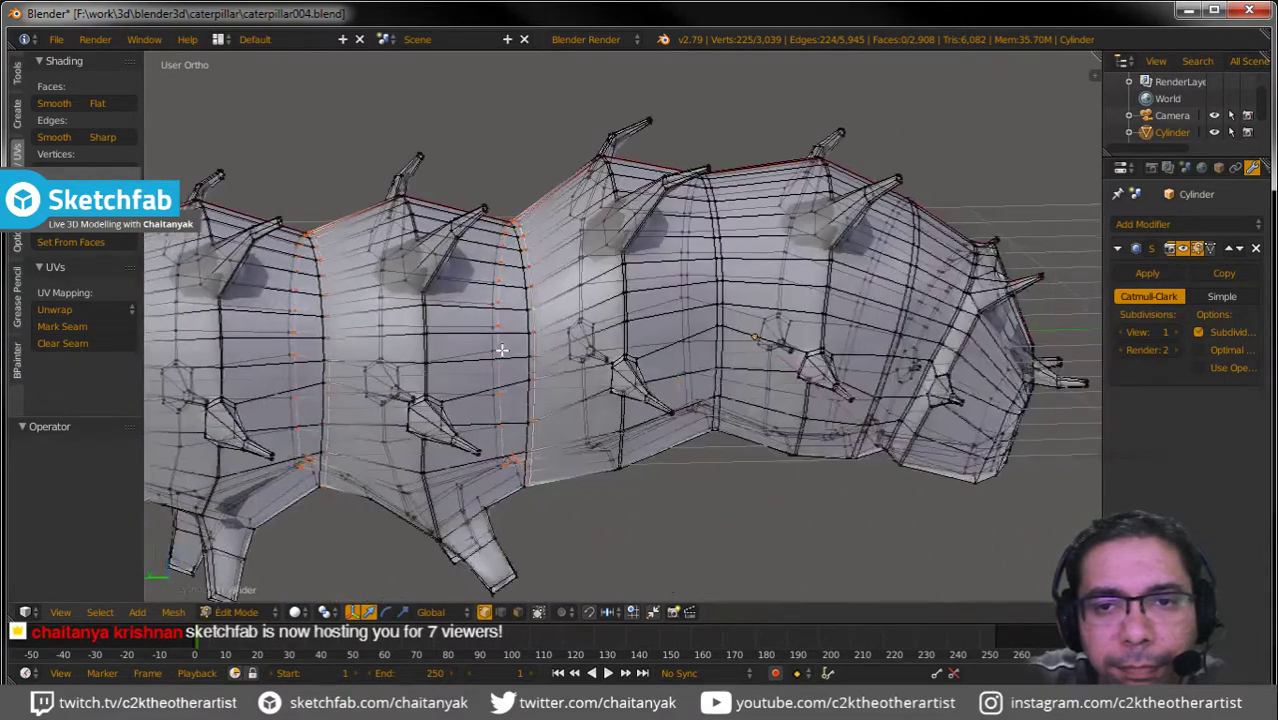
{"action": "right_click", "coordinate": [715, 291], "text": "alt+shift"}
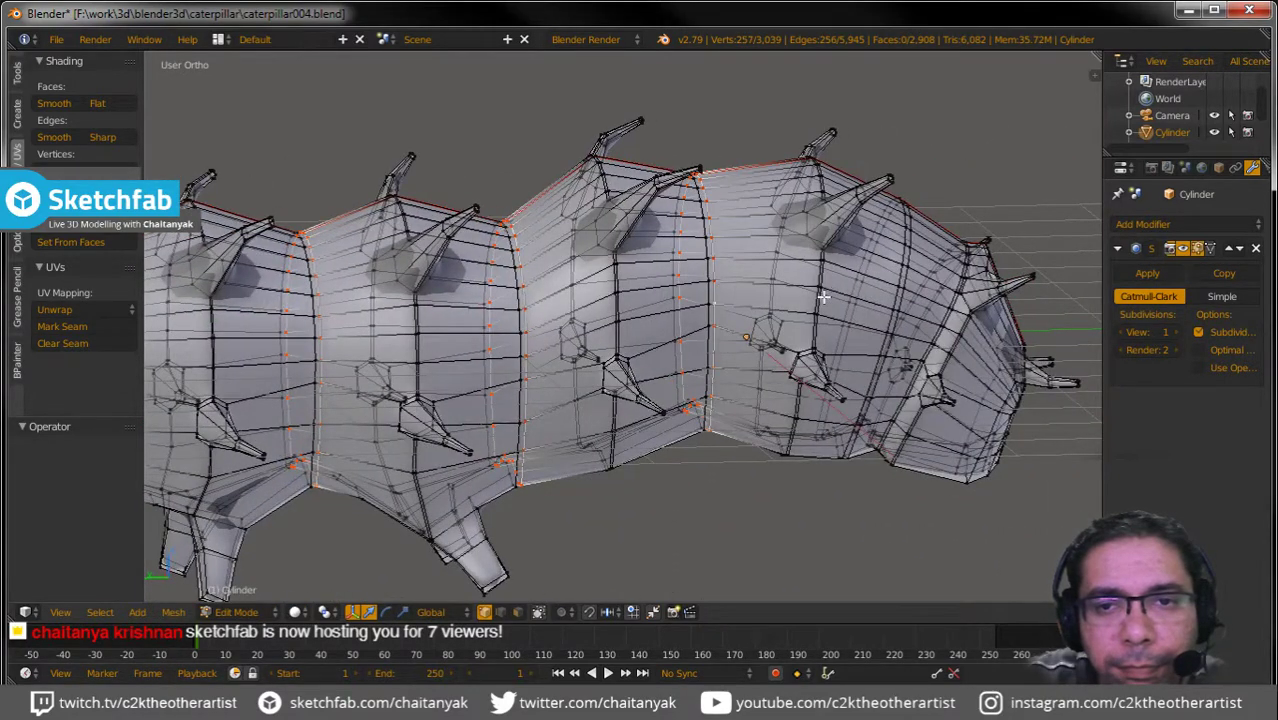
{"action": "right_click", "coordinate": [822, 296], "text": "alt+shift"}
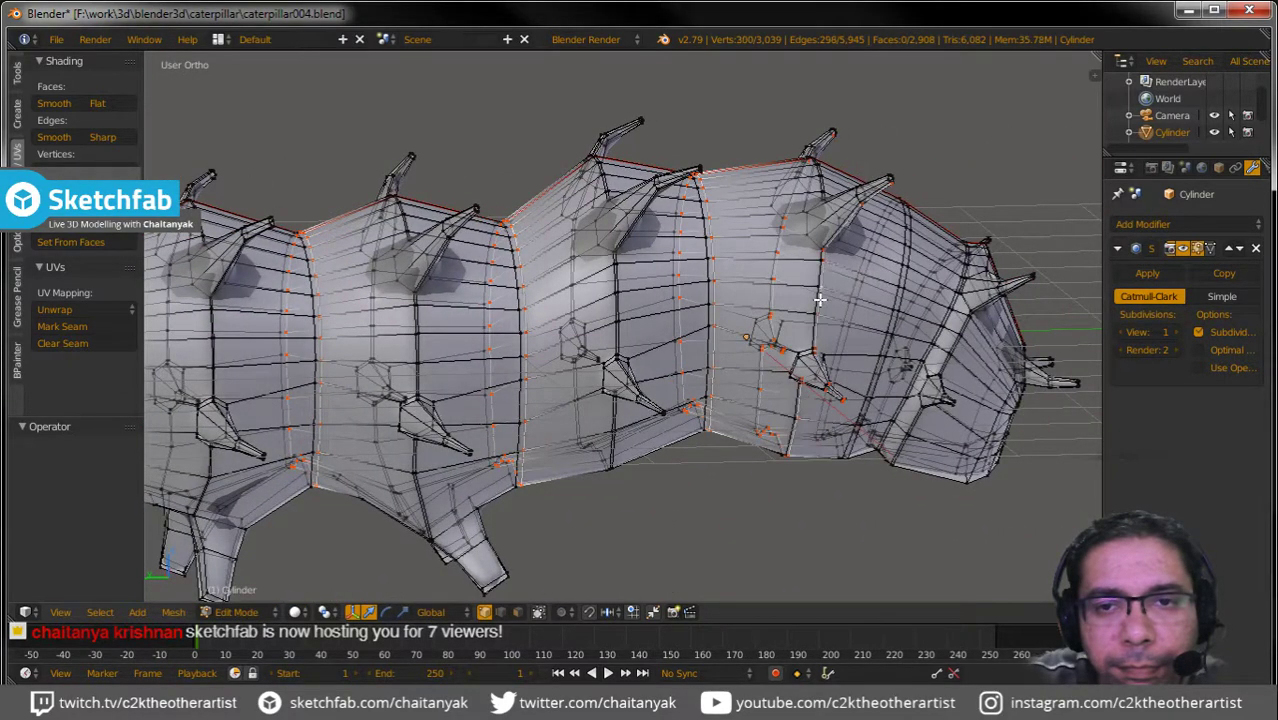
{"action": "right_click", "coordinate": [940, 339], "text": "alt+shift"}
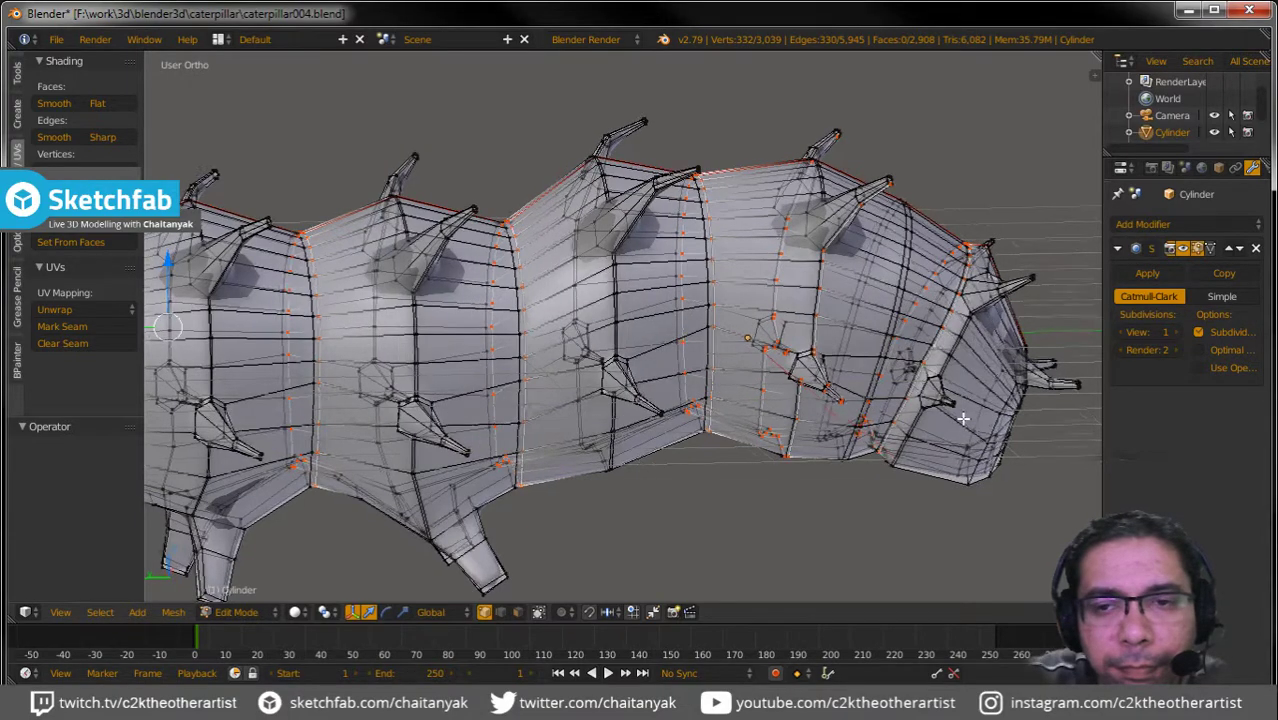
{"action": "mouse_move", "coordinate": [1002, 407]}
{"action": "middle_mouse_down"}
{"action": "mouse_move", "coordinate": [921, 376]}
{"action": "mouse_move", "coordinate": [897, 389]}
{"action": "middle_mouse_up"}
{"action": "right_click", "coordinate": [900, 381], "text": "alt+shift"}
{"action": "right_click", "coordinate": [891, 389], "text": "alt+shift"}
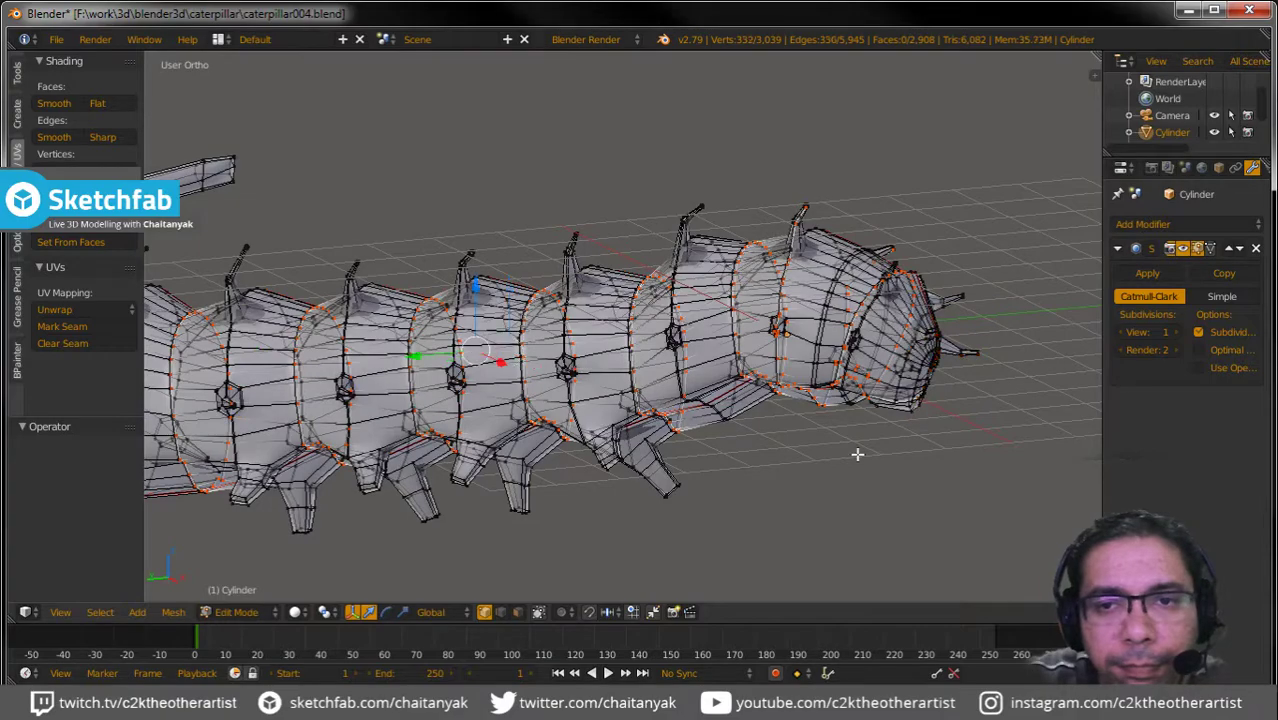
Mark the selected loops as seams, then select all and unwrap the caterpillar mesh.
{"action": "left_click", "coordinate": [62, 326]}
{"action": "key", "text": "a"}
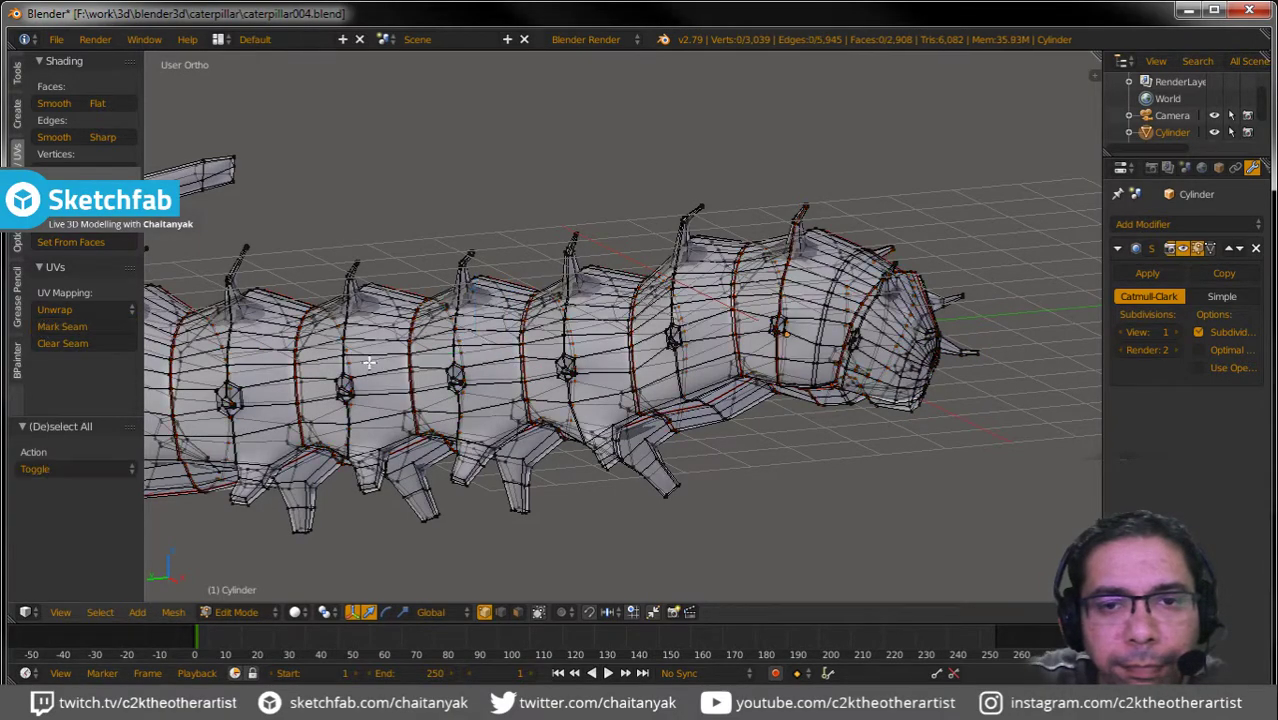
{"action": "mouse_move", "coordinate": [416, 362]}
{"action": "middle_mouse_down"}
{"action": "mouse_move", "coordinate": [466, 353]}
{"action": "mouse_move", "coordinate": [592, 403]}
{"action": "middle_mouse_up"}
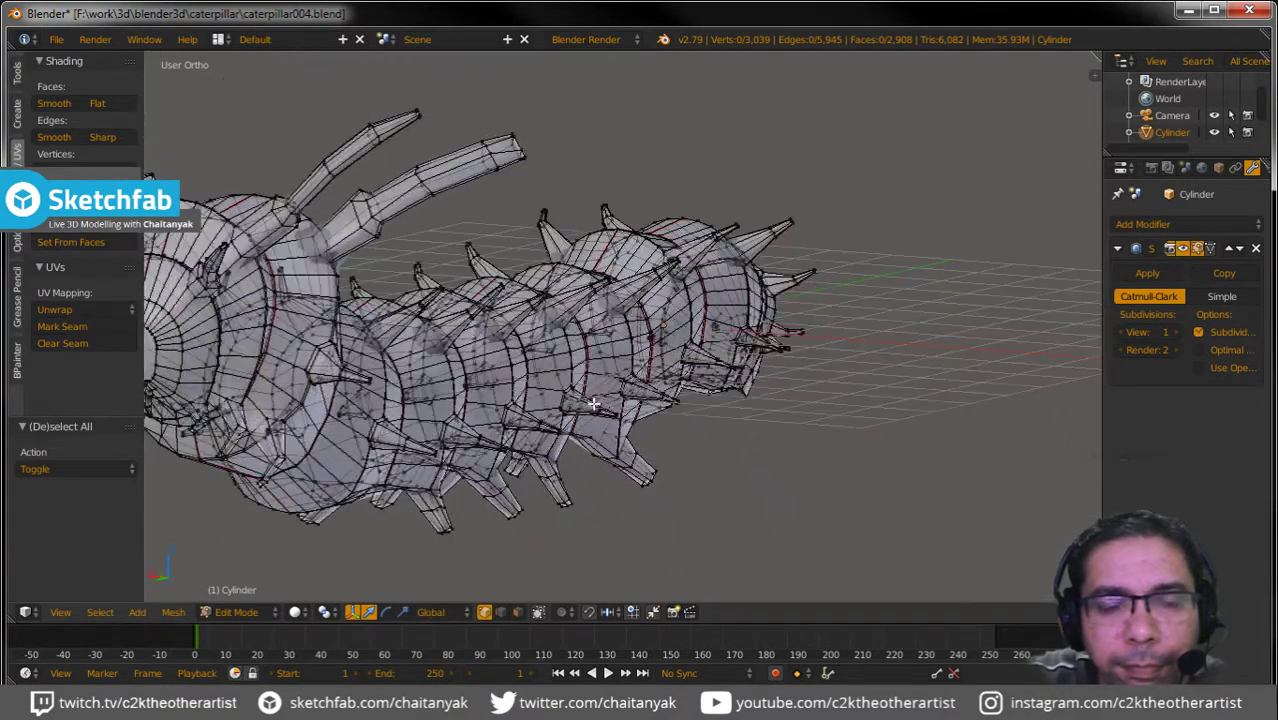
{"action": "scroll", "coordinate": [592, 403], "scroll_direction": "down", "scroll_amount": 2}
{"action": "key", "text": "a"}
{"action": "key", "text": "u"}
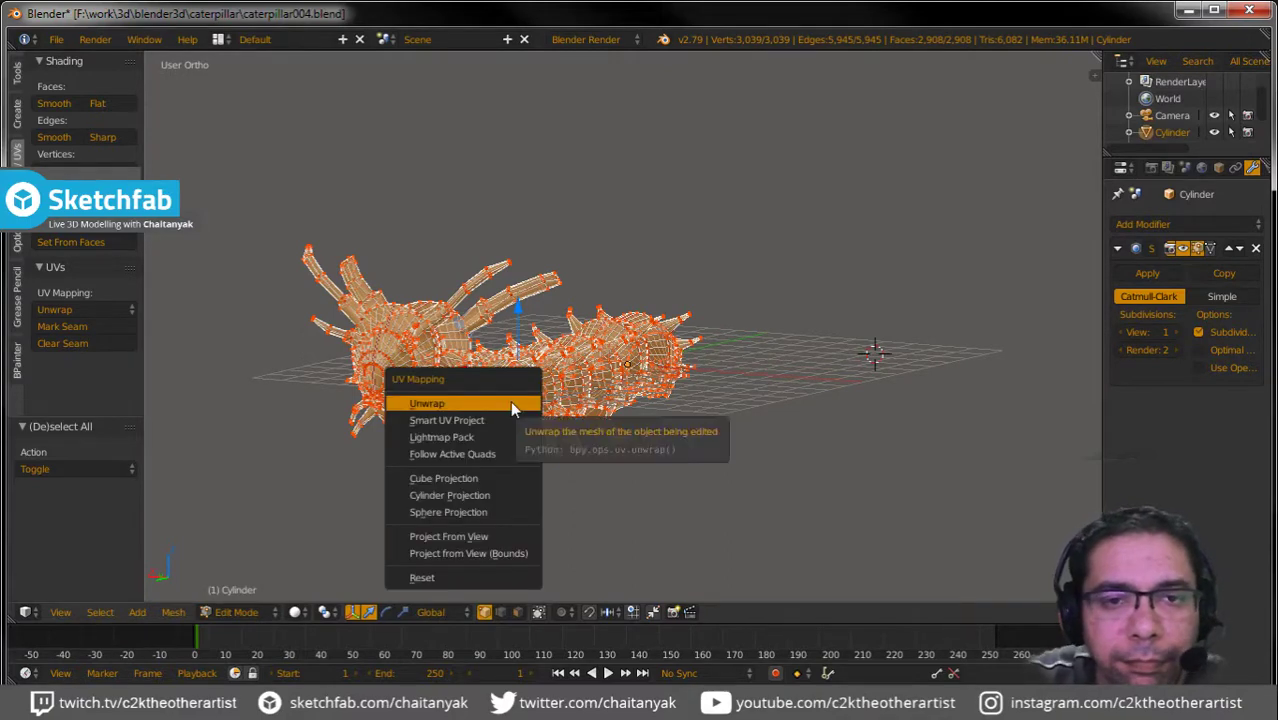
{"action": "left_click", "coordinate": [501, 397]}
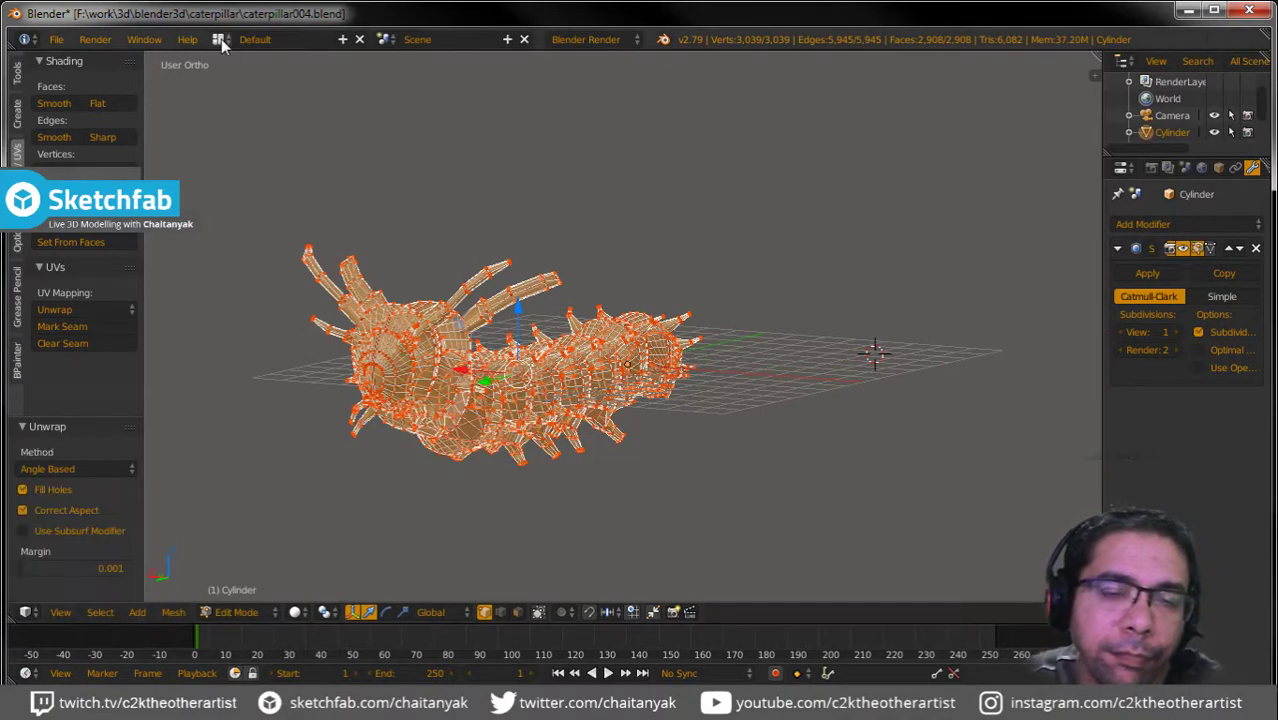
Switch to the UV Editing layout to view the caterpillar's UV islands.
{"action": "left_click", "coordinate": [222, 44]}
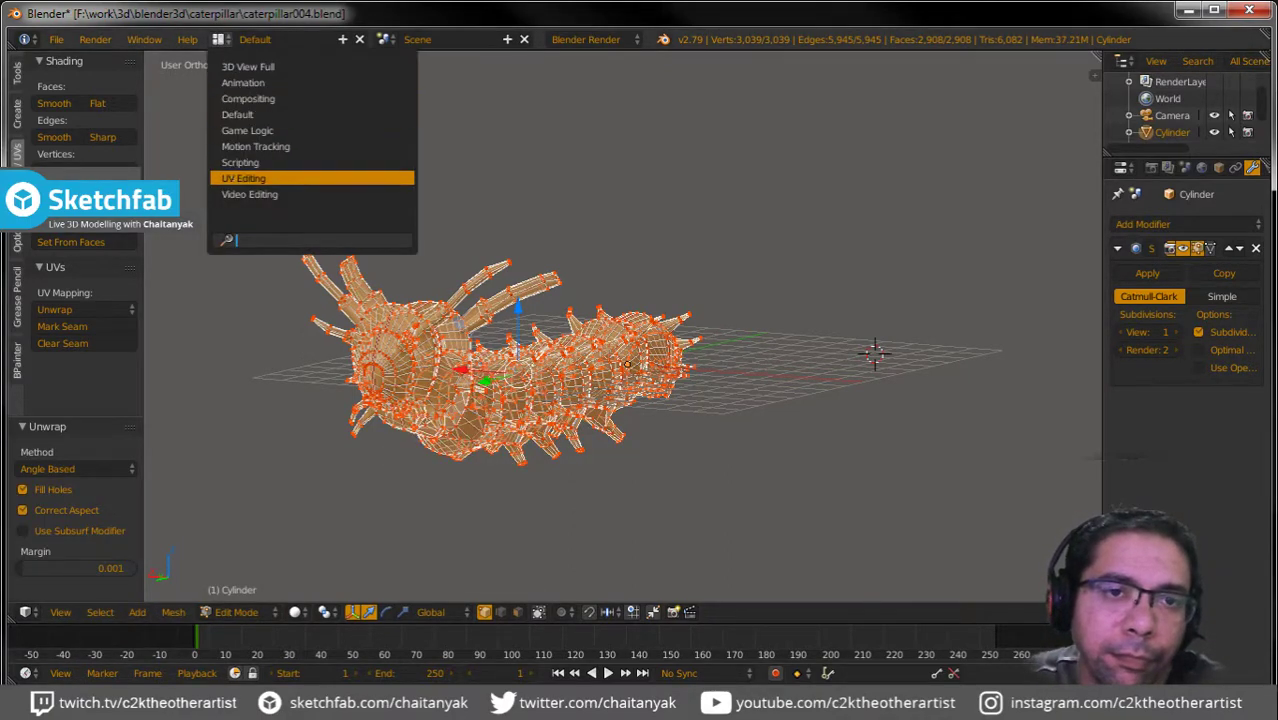
{"action": "left_click", "coordinate": [233, 174]}
{"action": "scroll", "coordinate": [172, 344], "scroll_direction": "down", "scroll_amount": 5}
{"action": "scroll", "coordinate": [172, 344], "scroll_direction": "down", "scroll_amount": 4}
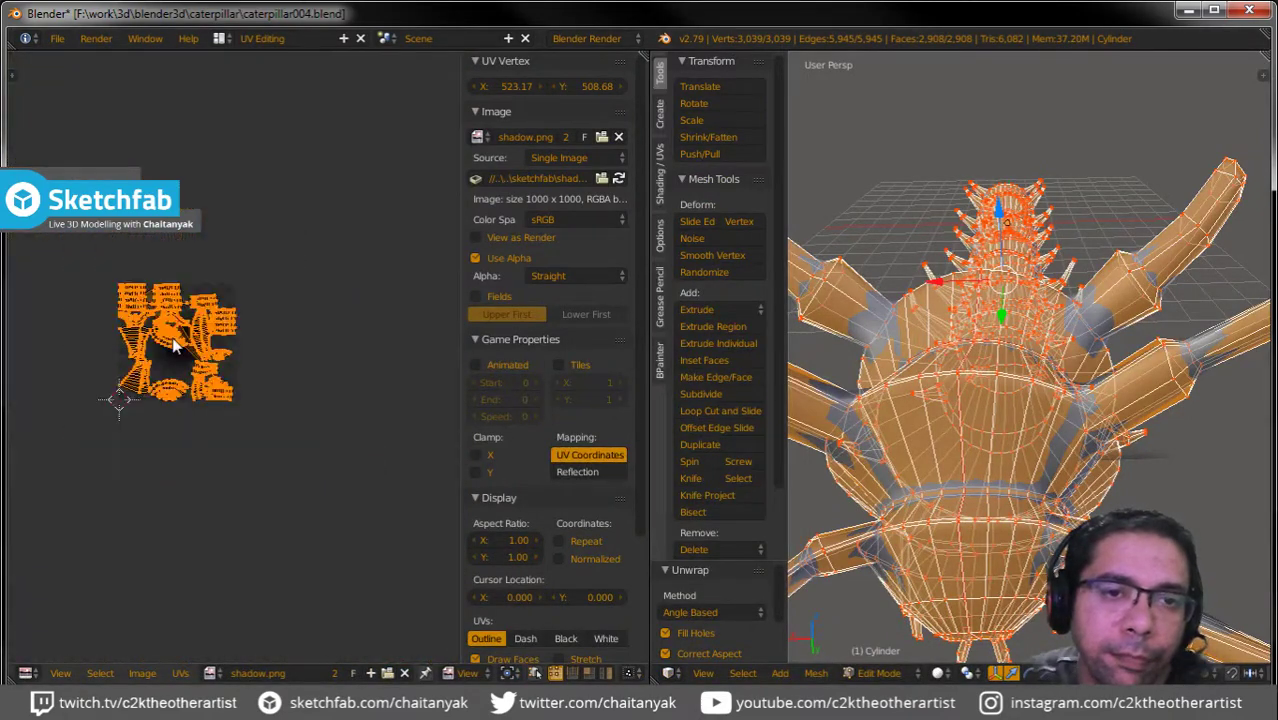
{"action": "scroll", "coordinate": [175, 345], "scroll_direction": "up", "scroll_amount": 3}
{"action": "scroll", "coordinate": [172, 344], "scroll_direction": "up", "scroll_amount": 2}
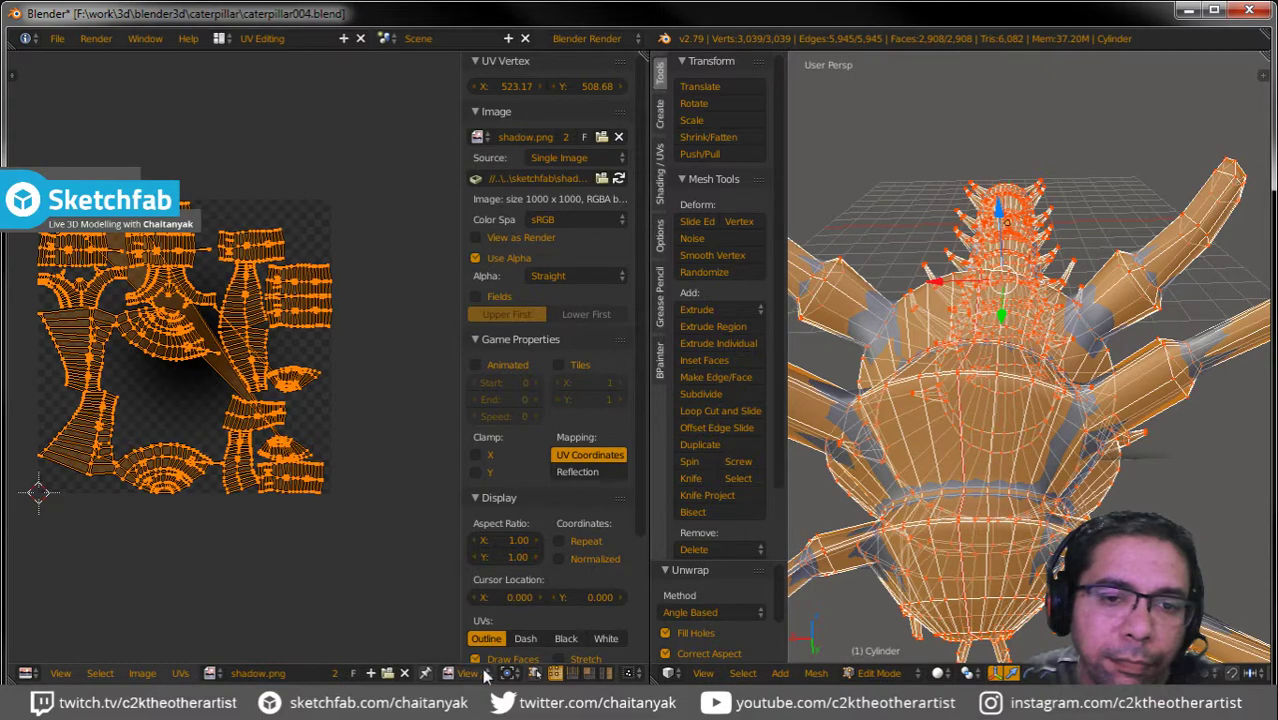
Select all UVs and scale the caterpillar's UV islands down slightly.
{"action": "key", "text": "ctrl+z"}
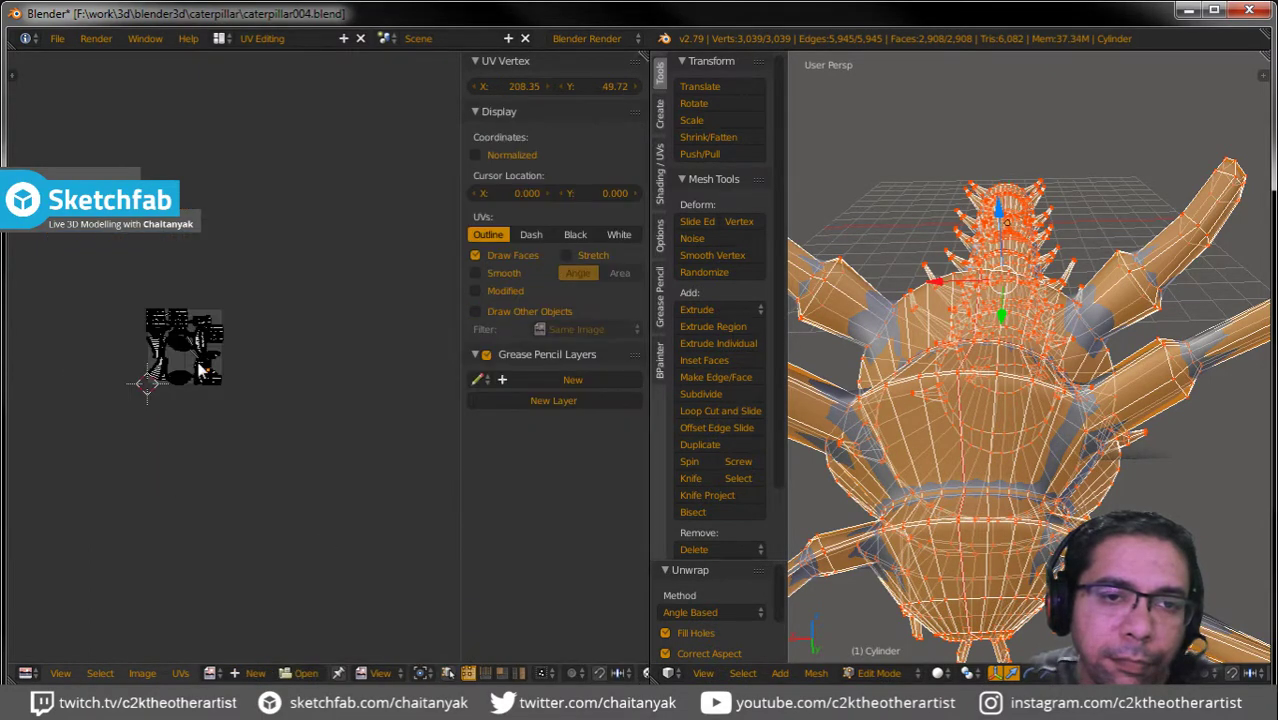
{"action": "scroll", "coordinate": [195, 360], "scroll_direction": "up", "scroll_amount": 3}
{"action": "scroll", "coordinate": [187, 337], "scroll_direction": "up", "scroll_amount": 6}
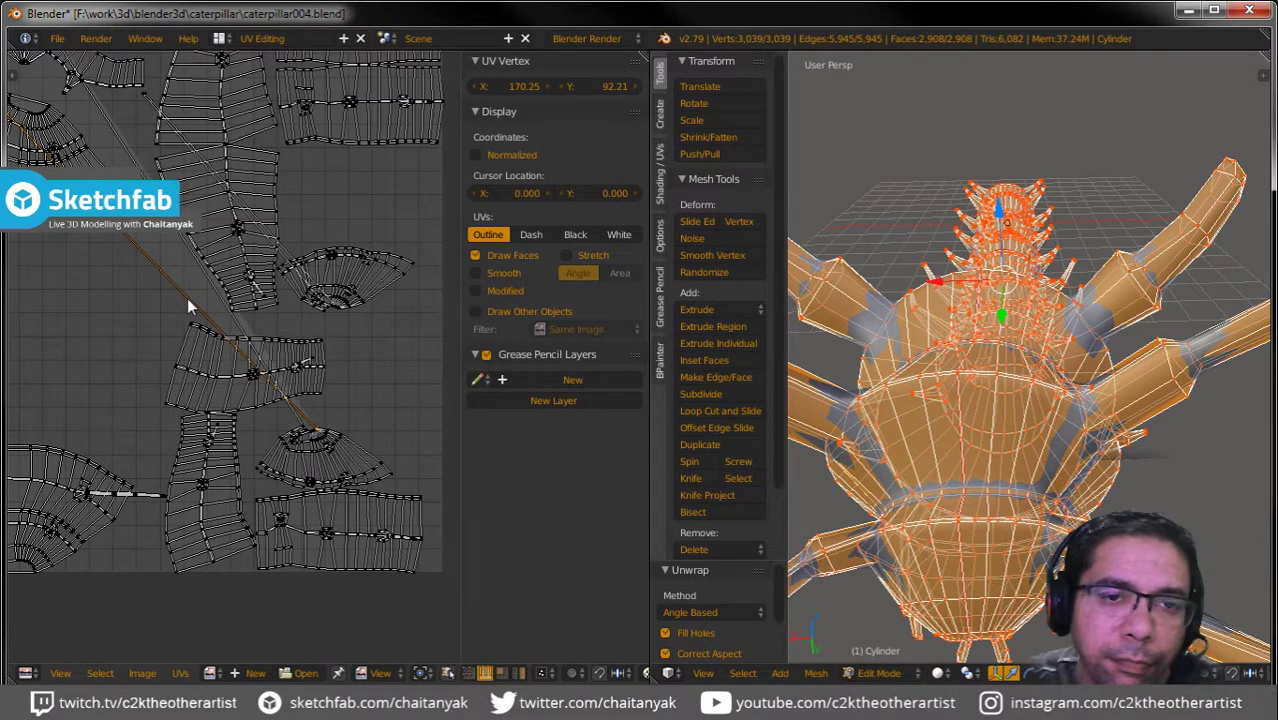
{"action": "key", "text": "a"}
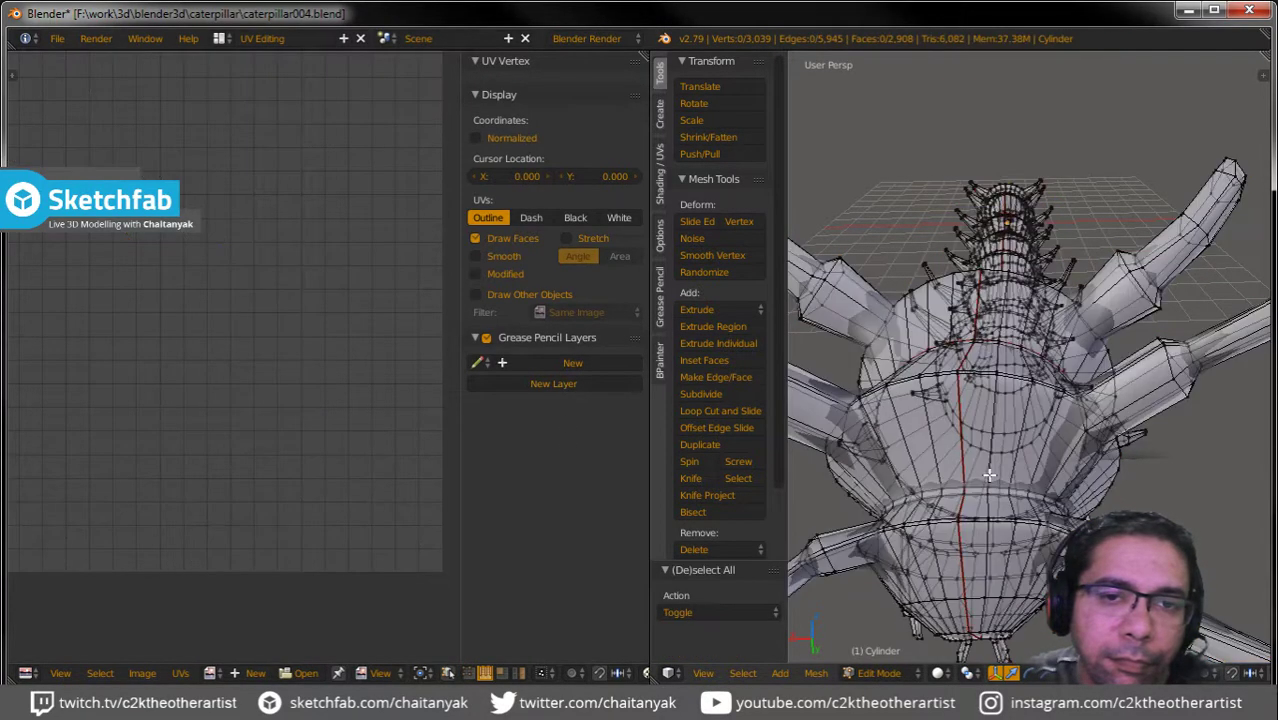
{"action": "key", "text": "Tab"}
{"action": "key", "text": "Tab"}
{"action": "key", "text": "a"}
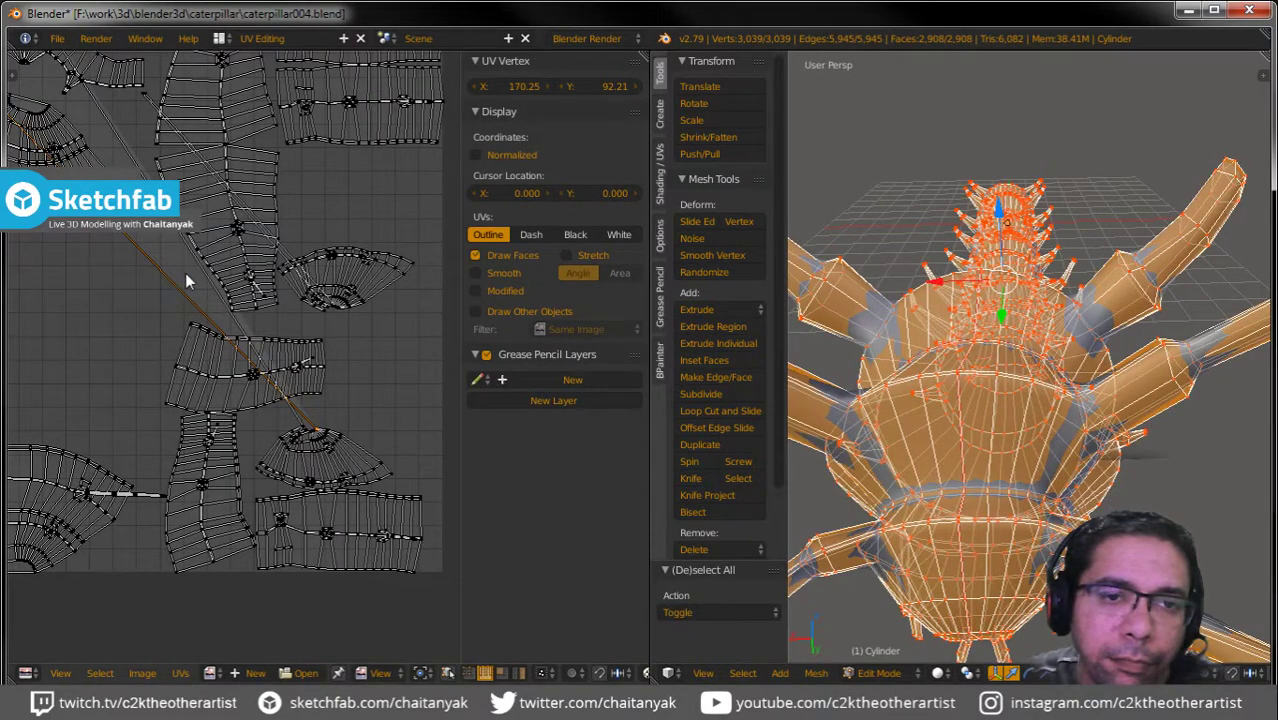
{"action": "key", "text": "s"}
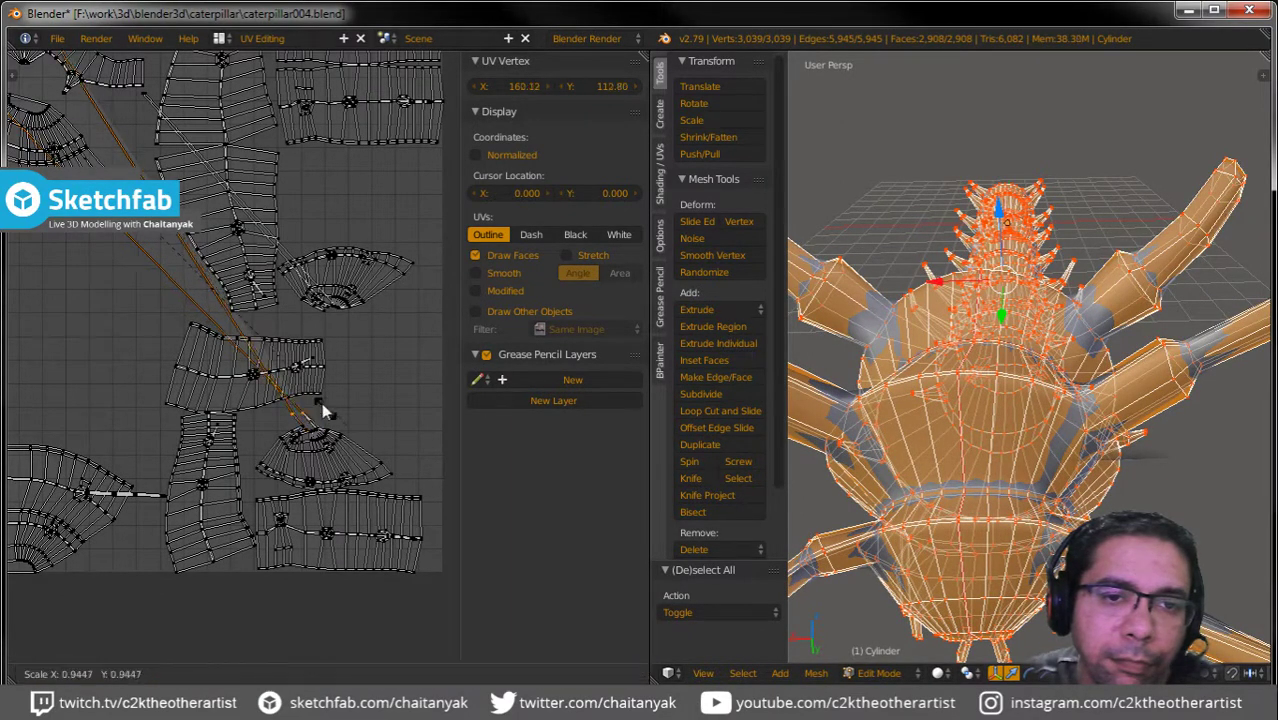
{"action": "left_click", "coordinate": [317, 397]}
Inspect the caterpillar from several angles, ending in Object Mode to see the solid mesh.
{"action": "key", "text": "Tab"}
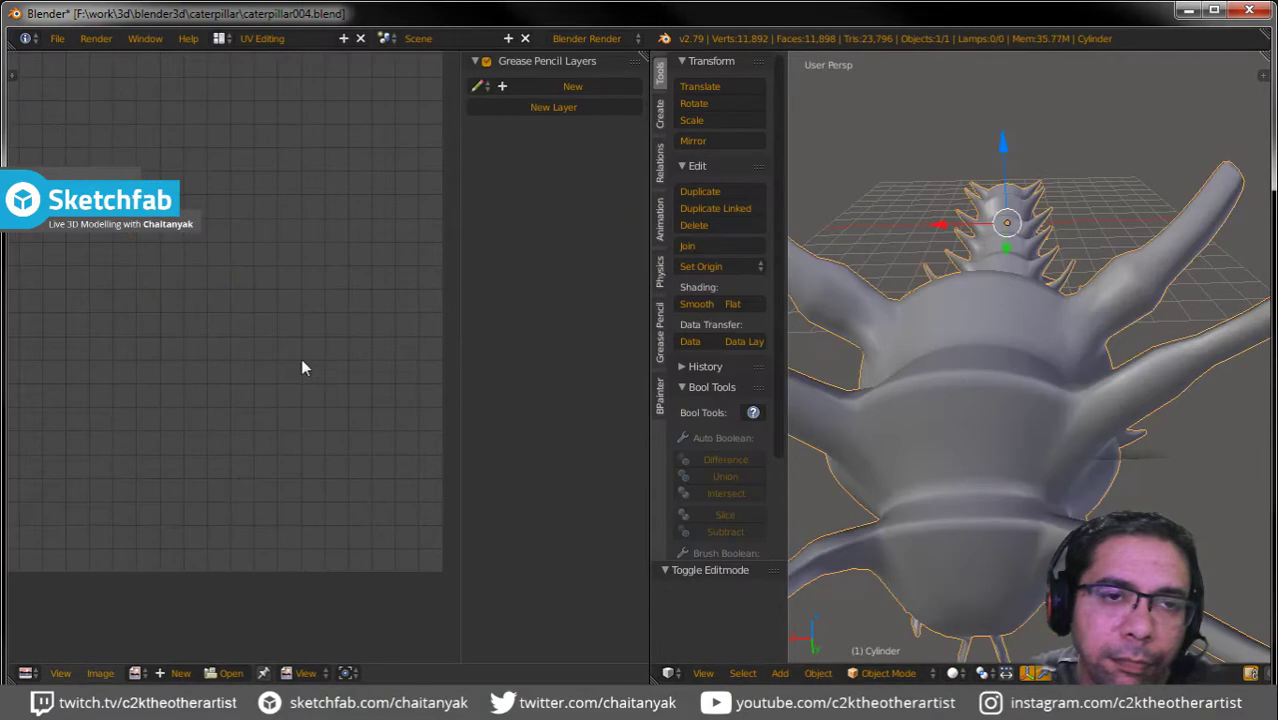
{"action": "key", "text": "Tab"}
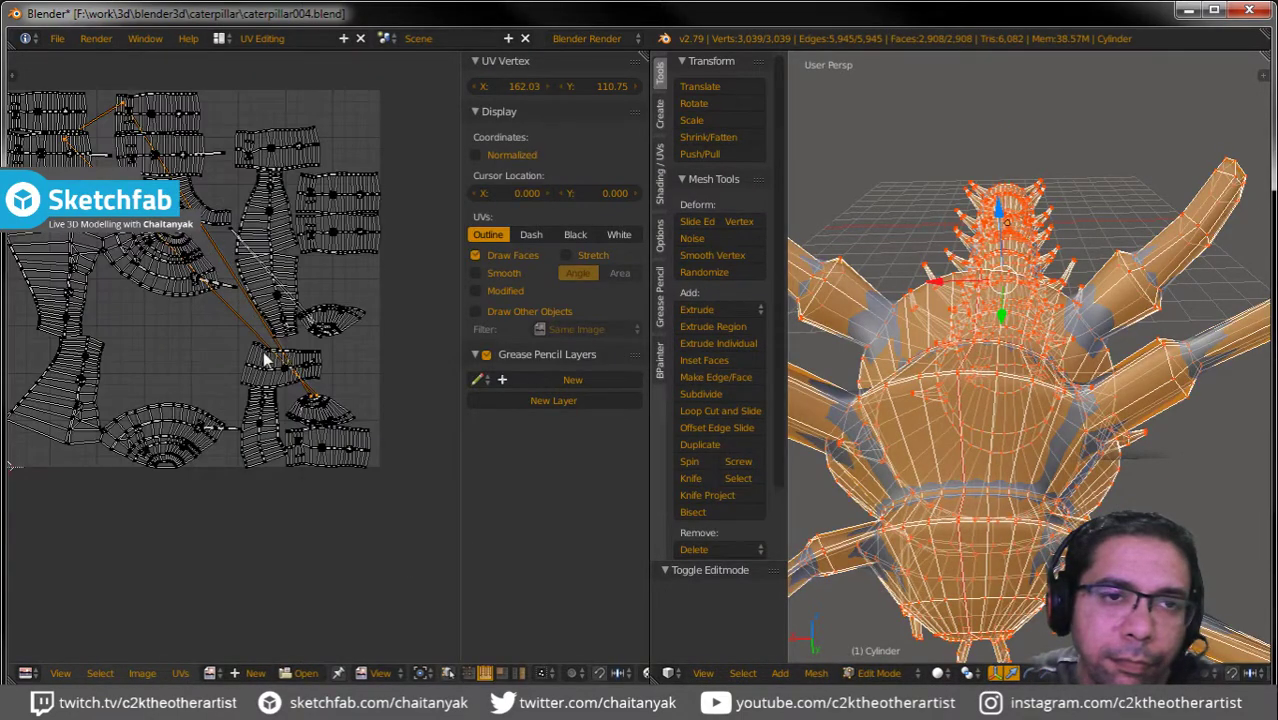
{"action": "scroll", "coordinate": [320, 400], "scroll_direction": "up", "scroll_amount": 2}
{"action": "scroll", "coordinate": [325, 403], "scroll_direction": "up", "scroll_amount": 3}
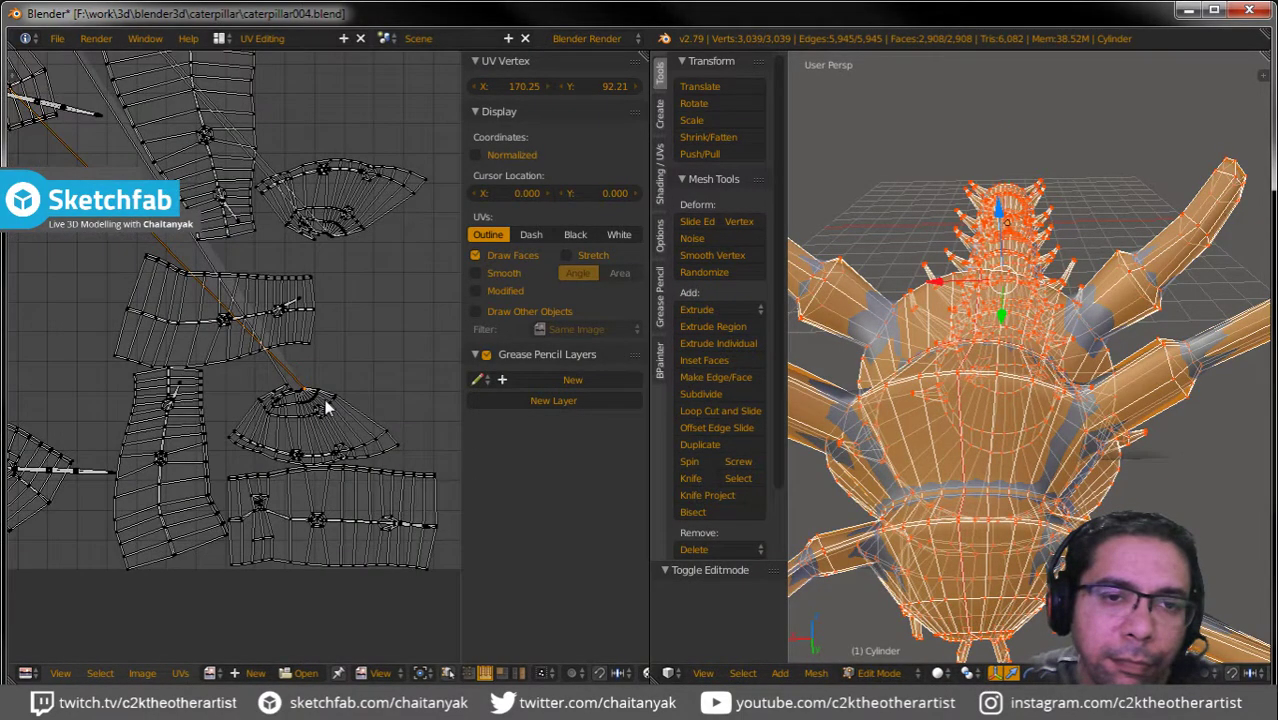
{"action": "scroll", "coordinate": [328, 405], "scroll_direction": "up", "scroll_amount": 2}
{"action": "middle_click_drag", "start_coordinate": [997, 527], "coordinate": [919, 477]}
{"action": "scroll", "coordinate": [919, 477], "scroll_direction": "up", "scroll_amount": 3}
{"action": "scroll", "coordinate": [919, 477], "scroll_direction": "down", "scroll_amount": 3}
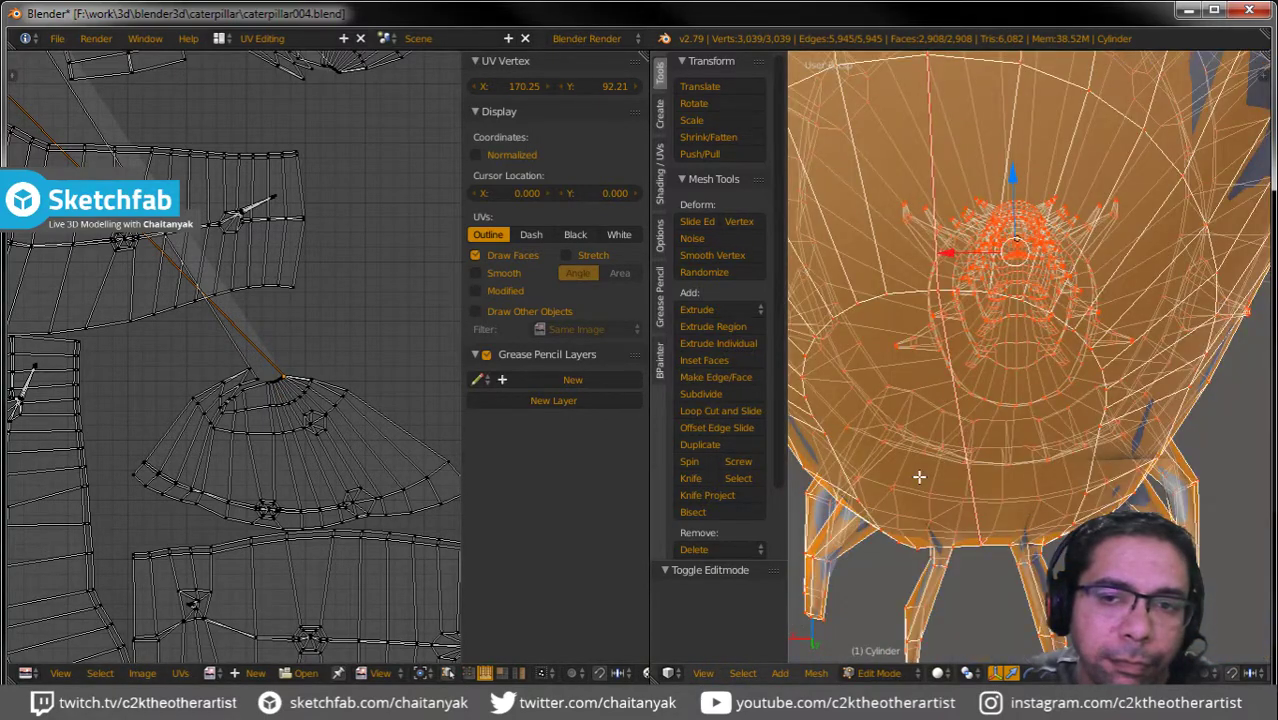
{"action": "key", "text": "Tab"}
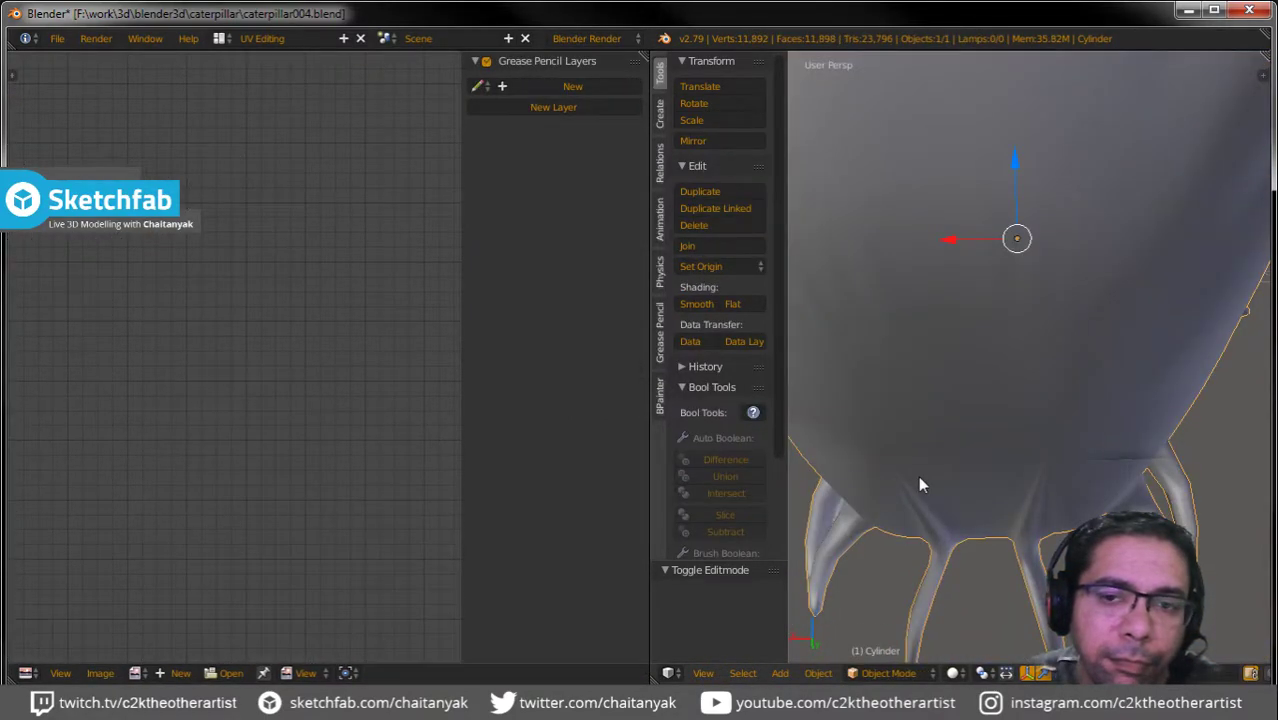
In Edit Mode, select the full edge ring around the caterpillar's lower body.
{"action": "key", "text": "Tab"}
{"action": "key", "text": "a"}
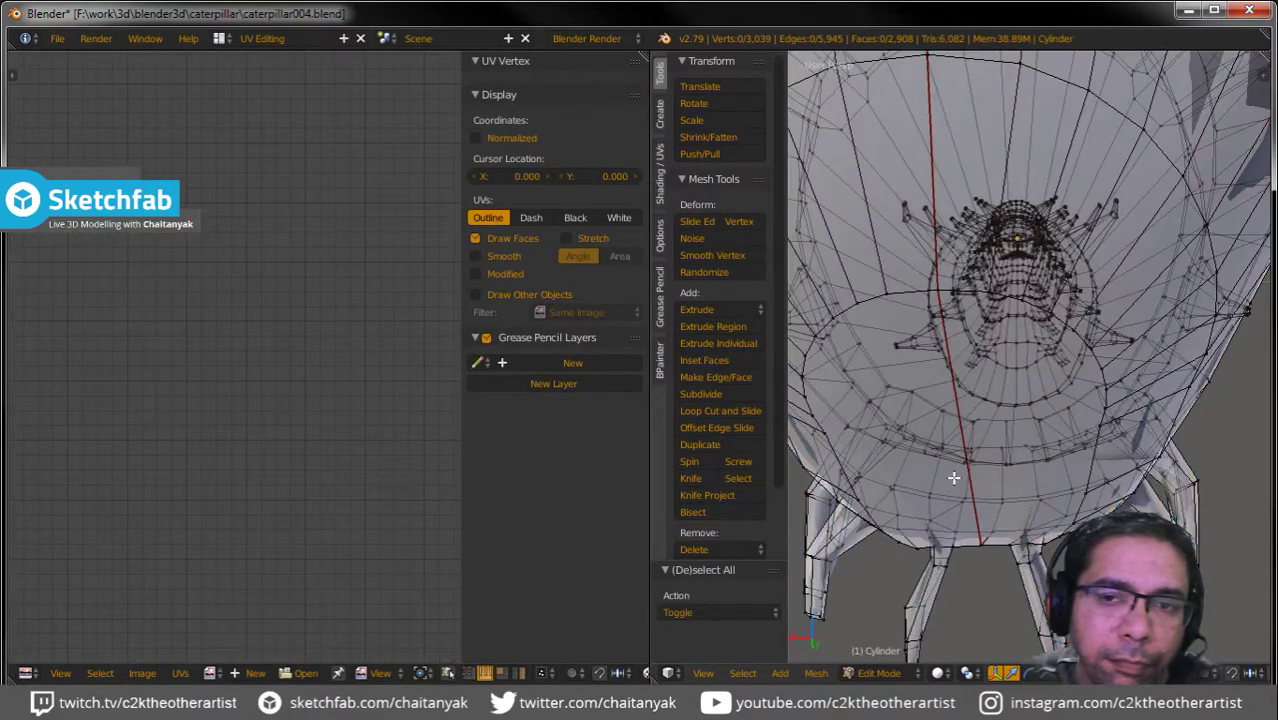
{"action": "middle_click_drag", "start_coordinate": [953, 478], "coordinate": [955, 478]}
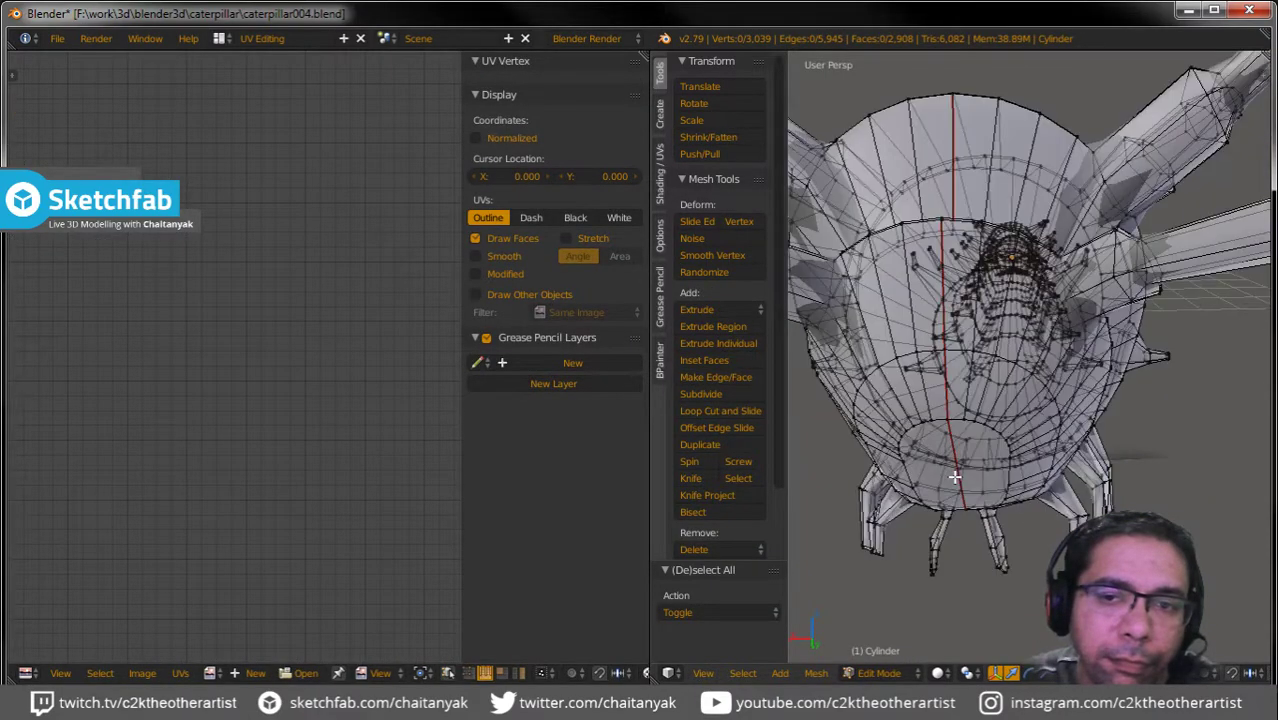
{"action": "right_click", "coordinate": [941, 420], "text": "alt"}
{"action": "right_click", "coordinate": [955, 421], "text": "alt+shift"}
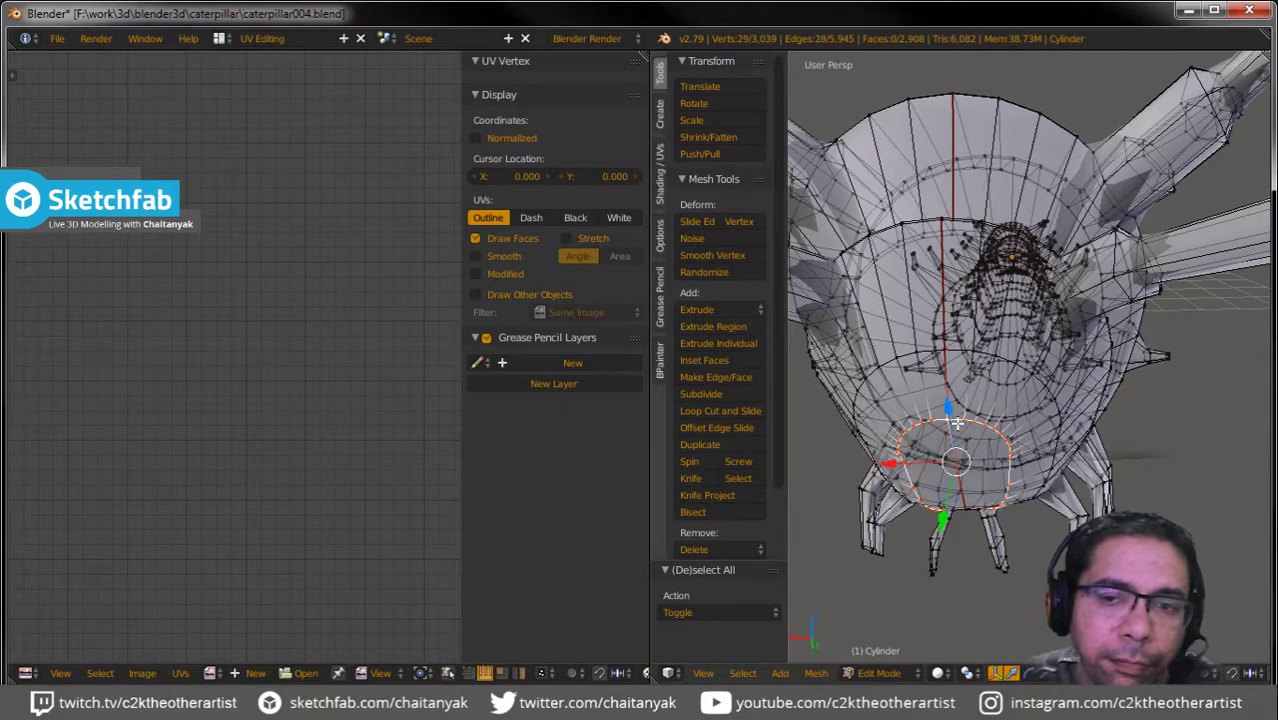
{"action": "middle_click_drag", "start_coordinate": [957, 424], "coordinate": [968, 535]}
{"action": "scroll", "coordinate": [968, 535], "scroll_direction": "up", "scroll_amount": 2}
{"action": "scroll", "coordinate": [1012, 457], "scroll_direction": "down", "scroll_amount": 3}
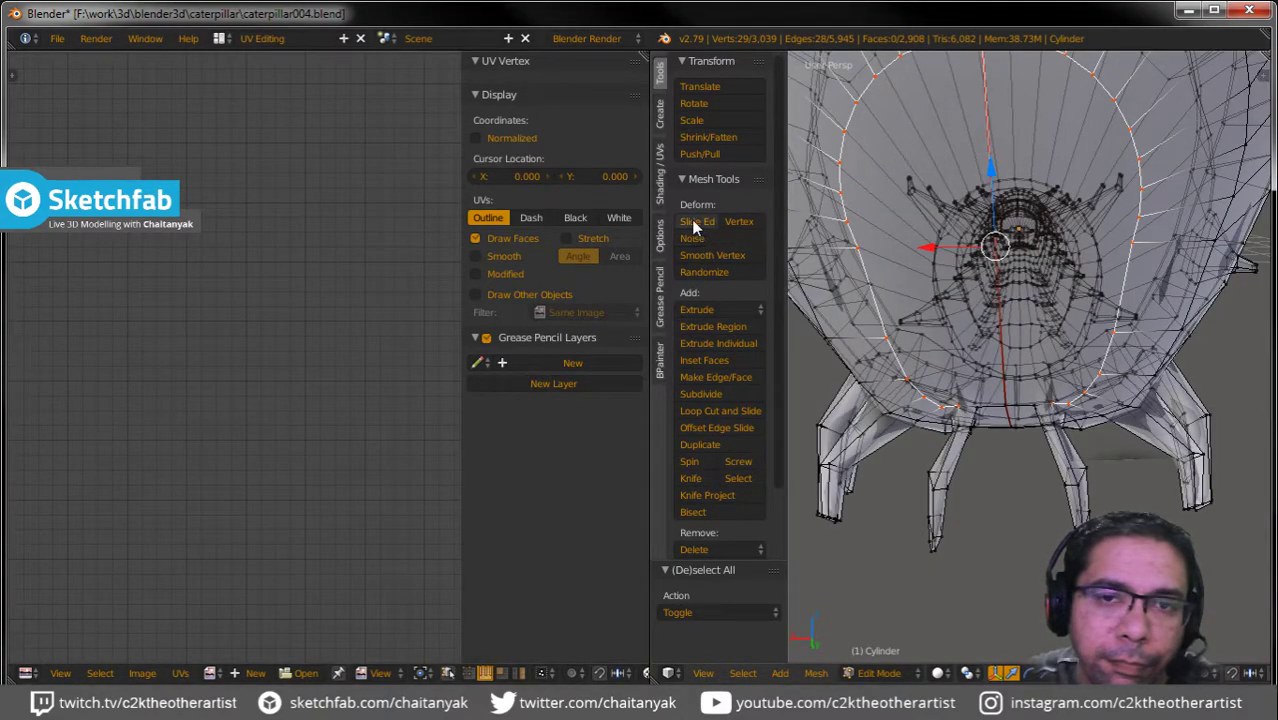
Mark the lower-body ring as a seam in the Shading/UVs tools.
{"action": "left_click", "coordinate": [662, 188]}
{"action": "left_click", "coordinate": [718, 329]}
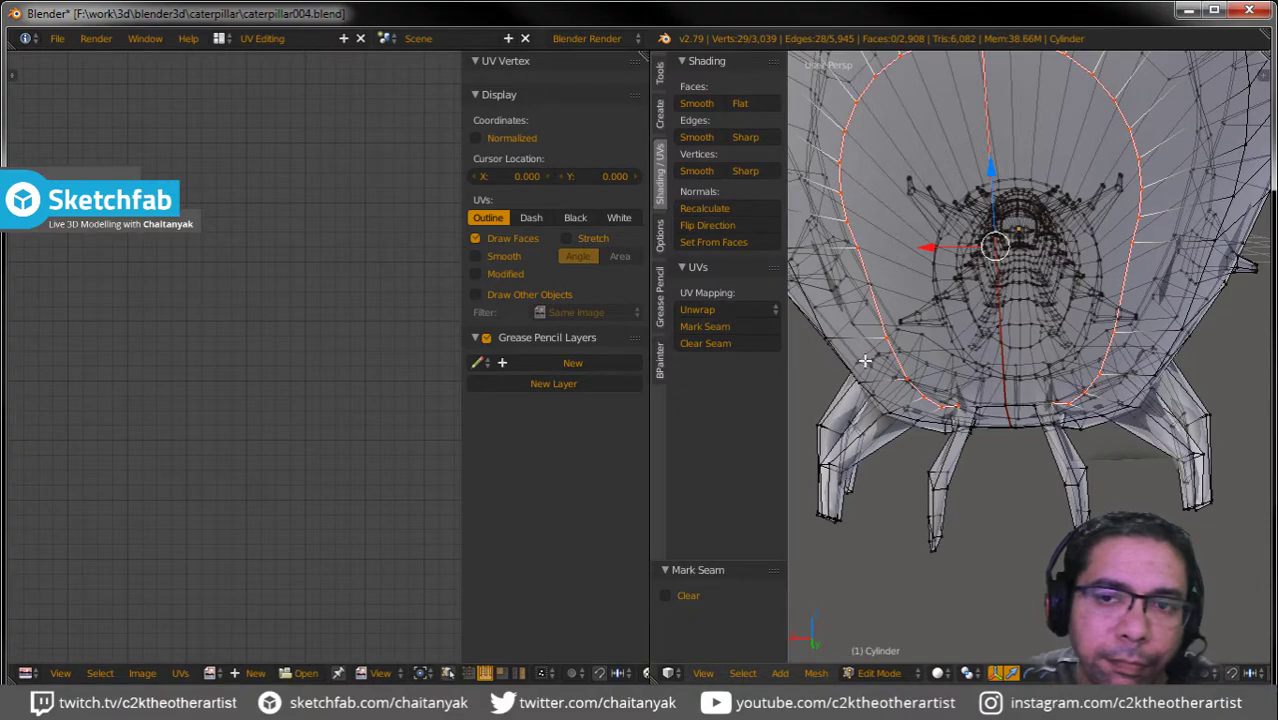
{"action": "key", "text": "a"}
{"action": "middle_click_drag", "start_coordinate": [960, 330], "coordinate": [1010, 385]}
{"action": "mouse_move", "coordinate": [1085, 396]}
{"action": "middle_mouse_down"}
{"action": "mouse_move", "coordinate": [1010, 408]}
{"action": "mouse_move", "coordinate": [1040, 430]}
{"action": "middle_mouse_up"}
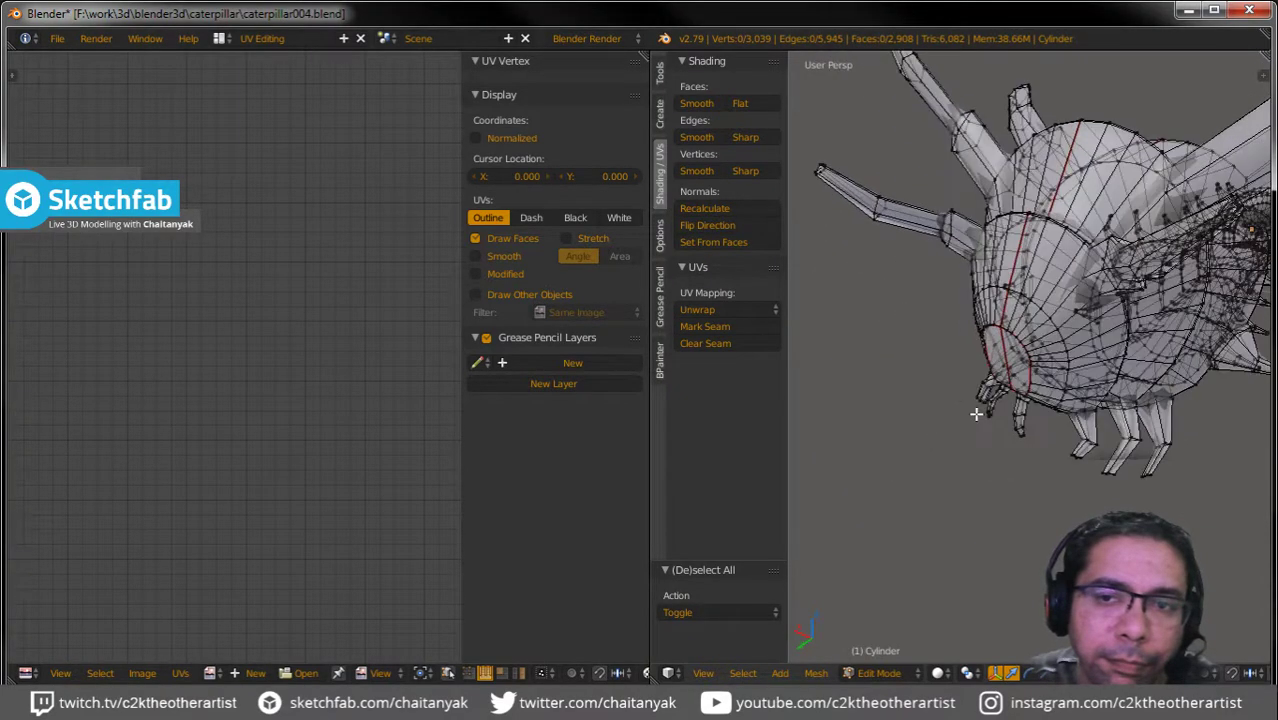
{"action": "scroll", "coordinate": [1040, 440], "scroll_direction": "down", "scroll_amount": 3}
Select the whole mesh and unwrap it again with the new seam.
{"action": "key", "text": "a"}
{"action": "key", "text": "u"}
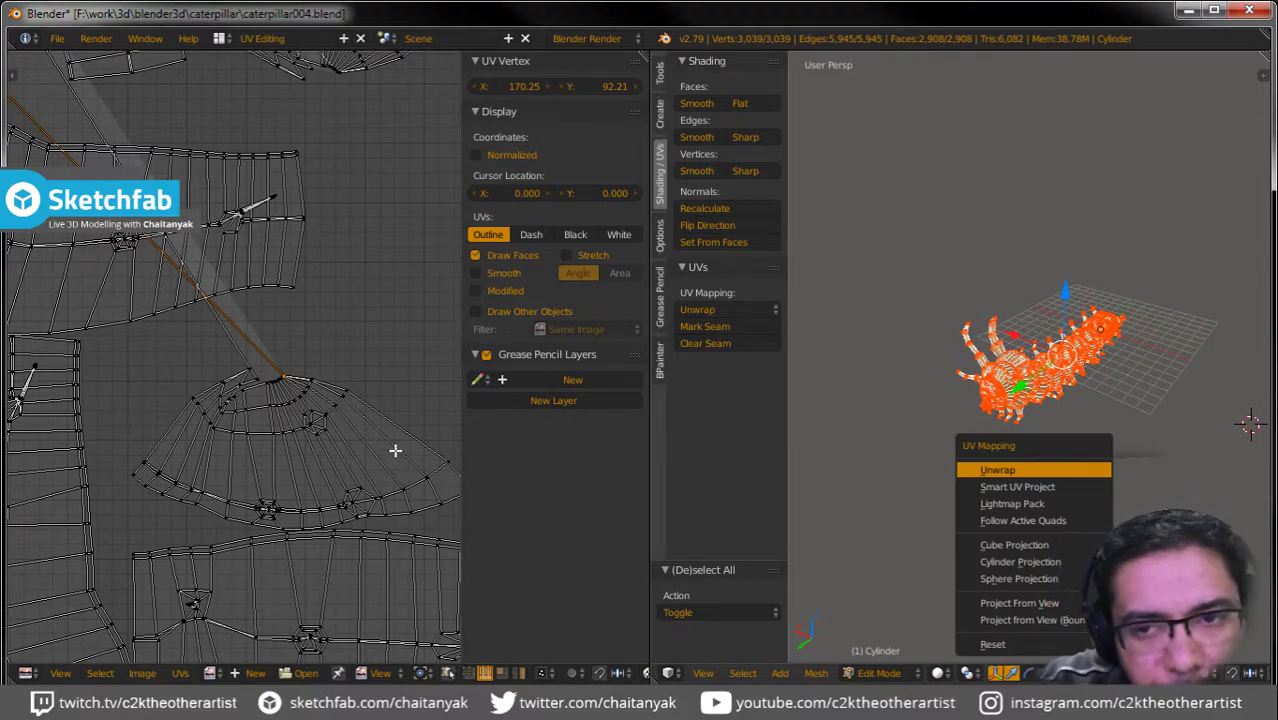
{"action": "key", "text": "Return"}
{"action": "scroll", "coordinate": [205, 380], "scroll_direction": "down", "scroll_amount": 2}
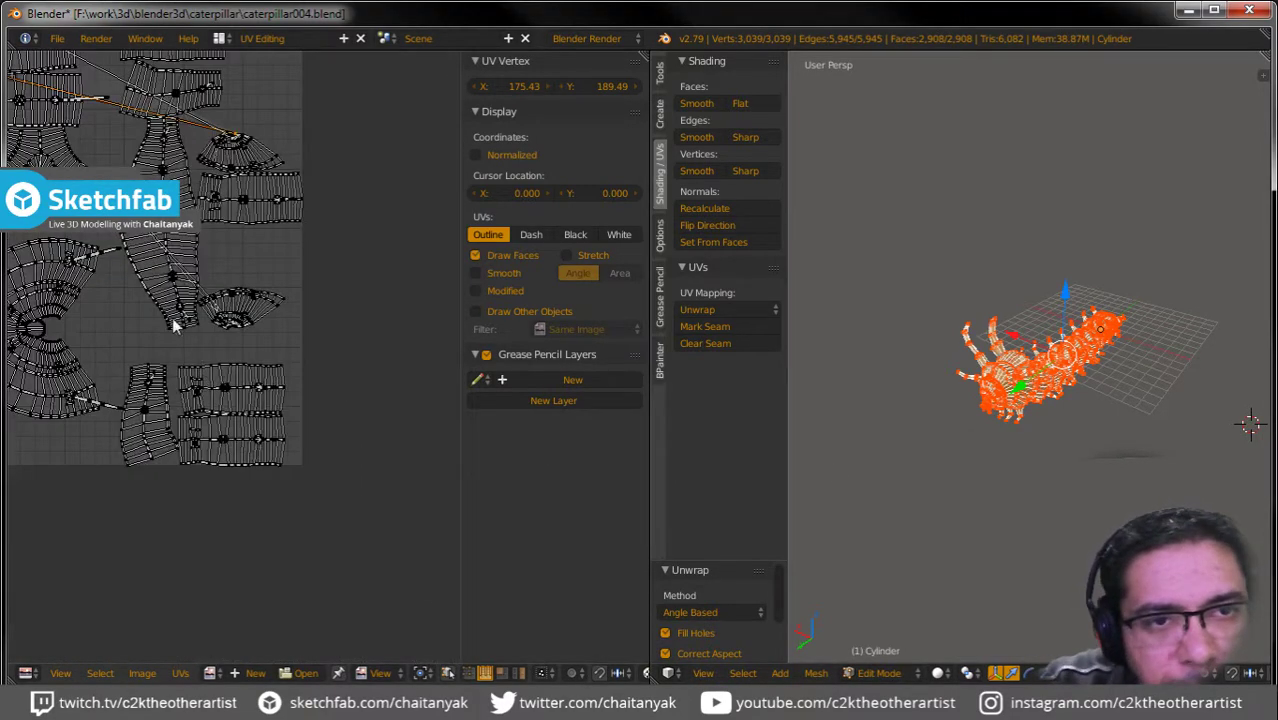
{"action": "scroll", "coordinate": [171, 320], "scroll_direction": "up", "scroll_amount": 2}
{"action": "scroll", "coordinate": [171, 320], "scroll_direction": "up", "scroll_amount": 2}
Deselect the mesh and pick a vertex near the caterpillar's tip.
{"action": "mouse_move", "coordinate": [921, 416]}
{"action": "middle_mouse_down"}
{"action": "mouse_move", "coordinate": [975, 451]}
{"action": "mouse_move", "coordinate": [844, 437]}
{"action": "mouse_move", "coordinate": [885, 384]}
{"action": "middle_mouse_up"}
{"action": "scroll", "coordinate": [1100, 400], "scroll_direction": "up", "scroll_amount": 5}
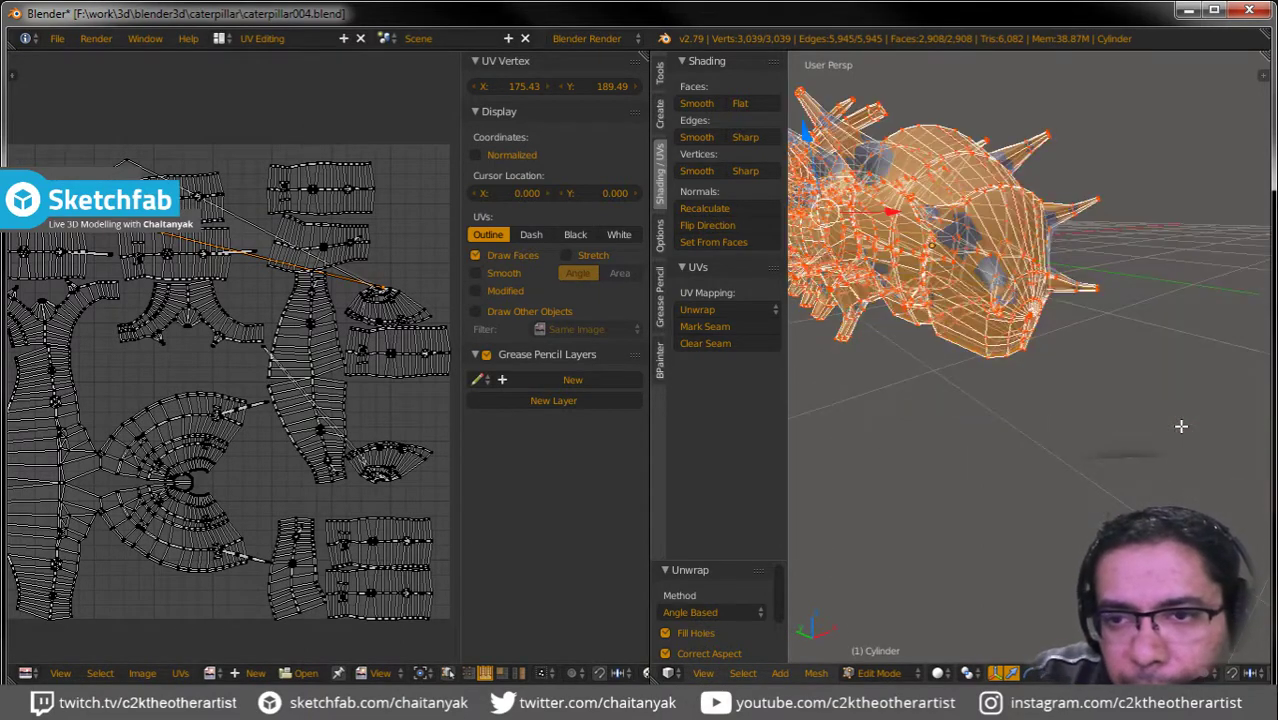
{"action": "key", "text": "a"}
{"action": "middle_click_drag", "start_coordinate": [1022, 281], "coordinate": [1002, 337]}
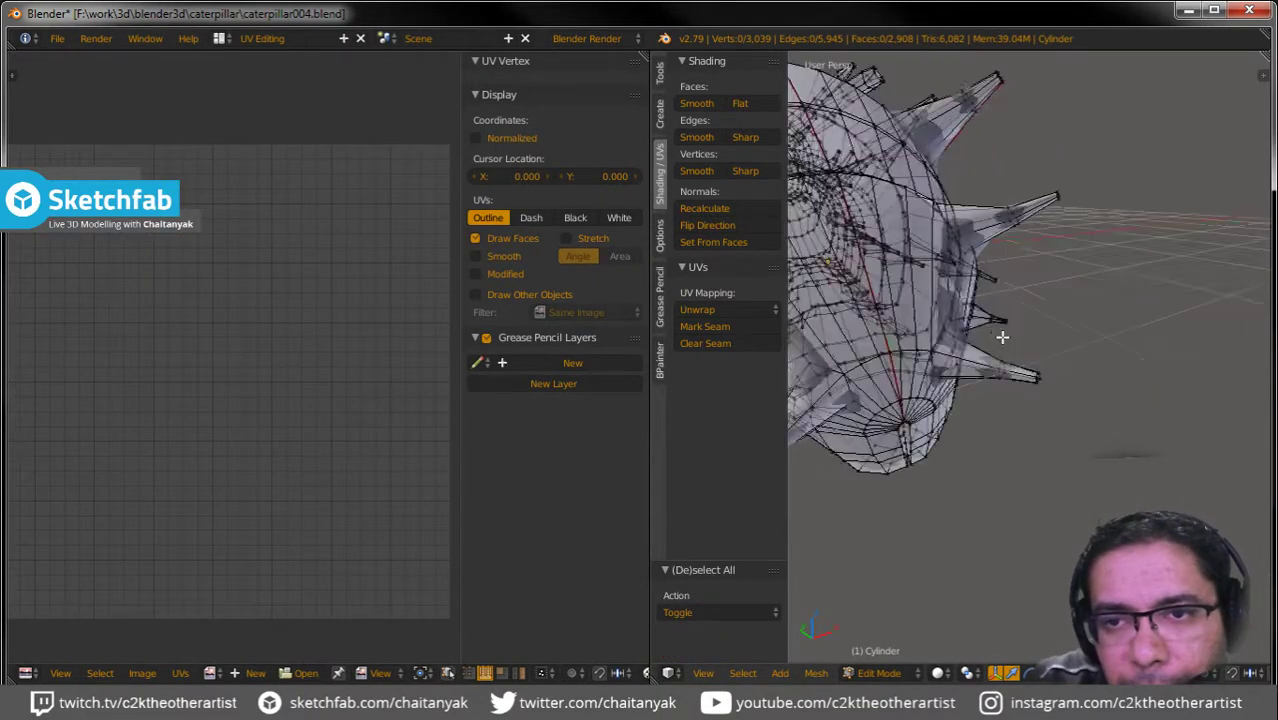
{"action": "right_click", "coordinate": [880, 414]}
{"action": "scroll", "coordinate": [880, 414], "scroll_direction": "up", "scroll_amount": 2}
Select the edge loop around the mesh tip and mark it as a seam.
{"action": "scroll", "coordinate": [884, 416], "scroll_direction": "up", "scroll_amount": 2}
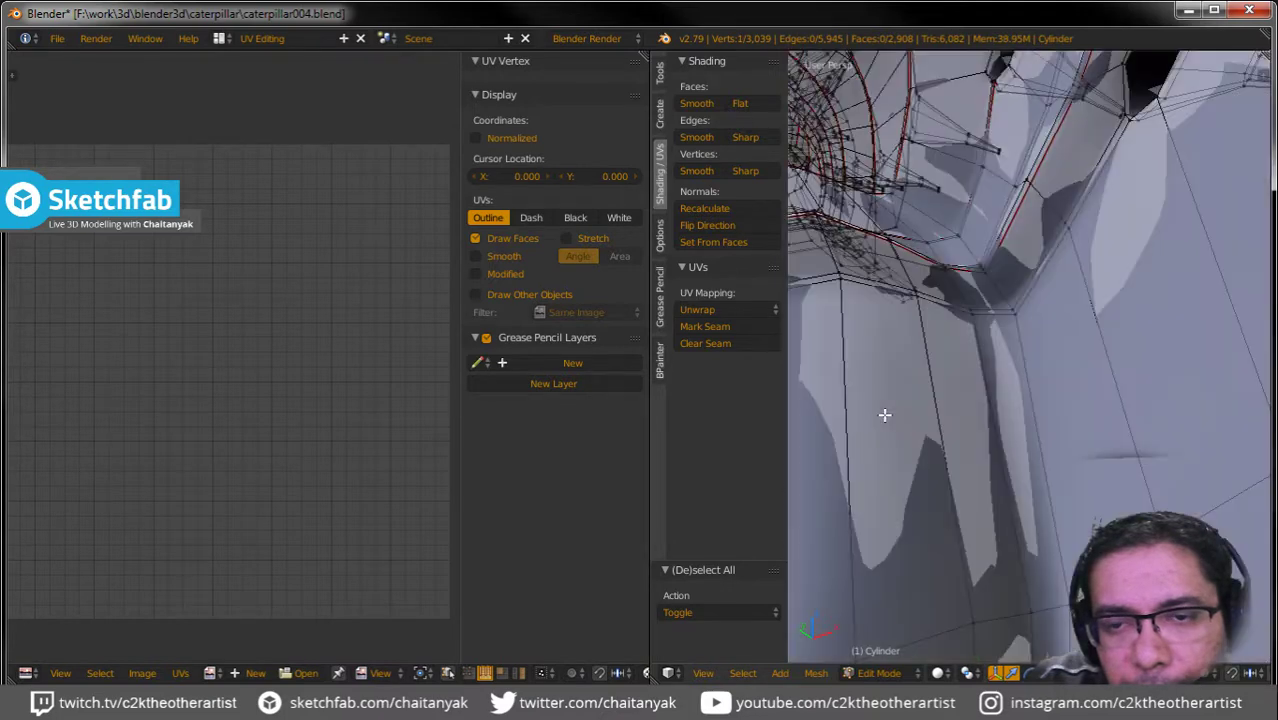
{"action": "scroll", "coordinate": [884, 416], "scroll_direction": "down", "scroll_amount": 2}
{"action": "right_click", "coordinate": [905, 414], "text": "alt"}
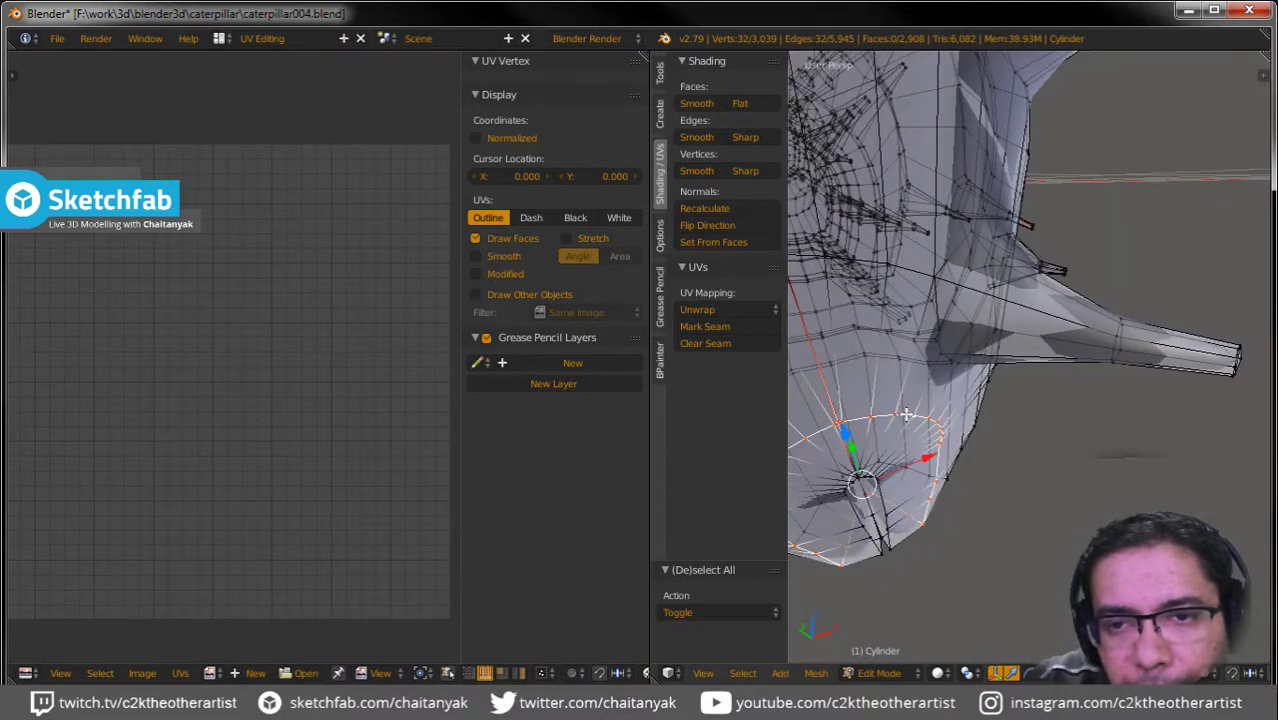
{"action": "mouse_move", "coordinate": [880, 443]}
{"action": "middle_mouse_down"}
{"action": "mouse_move", "coordinate": [902, 400]}
{"action": "mouse_move", "coordinate": [1017, 473]}
{"action": "mouse_move", "coordinate": [953, 485]}
{"action": "mouse_move", "coordinate": [976, 486]}
{"action": "mouse_move", "coordinate": [926, 437]}
{"action": "mouse_move", "coordinate": [884, 448]}
{"action": "mouse_move", "coordinate": [884, 496]}
{"action": "mouse_move", "coordinate": [967, 508]}
{"action": "mouse_move", "coordinate": [934, 508]}
{"action": "middle_mouse_up"}
{"action": "left_click", "coordinate": [705, 326]}
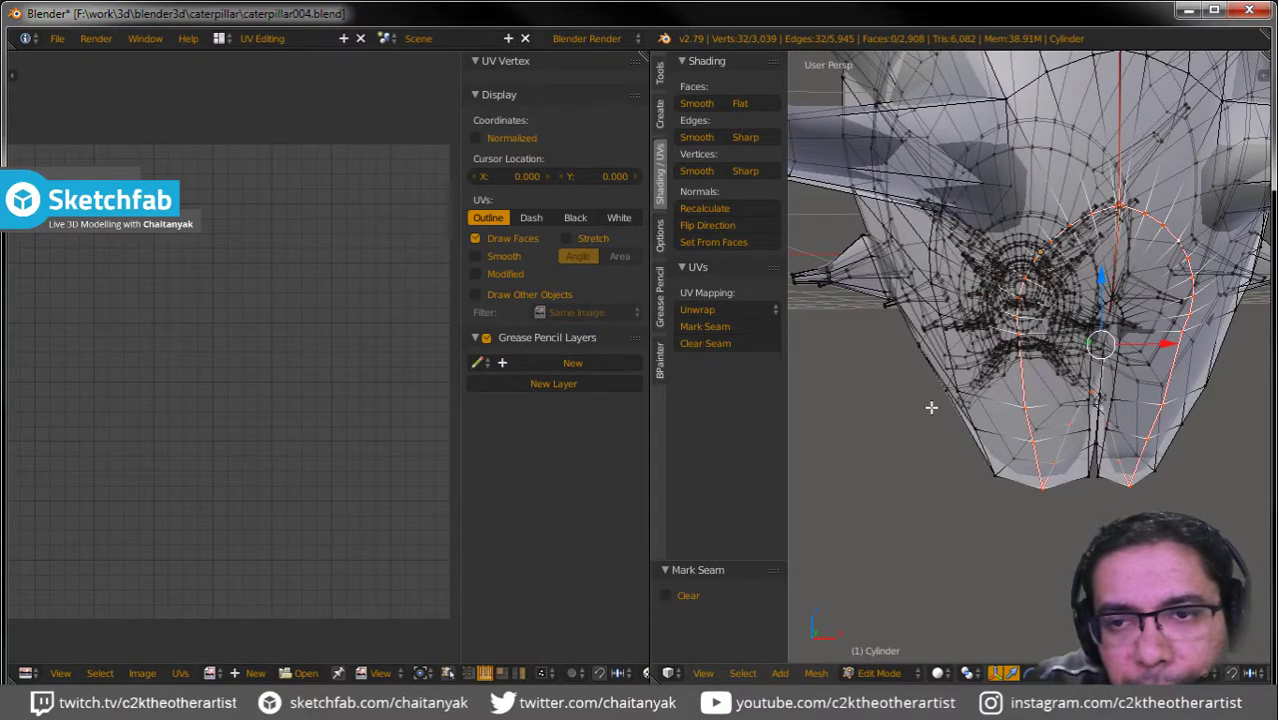
Select the whole caterpillar and unwrap it using the seams.
{"action": "key", "text": "a"}
{"action": "key", "text": "a"}
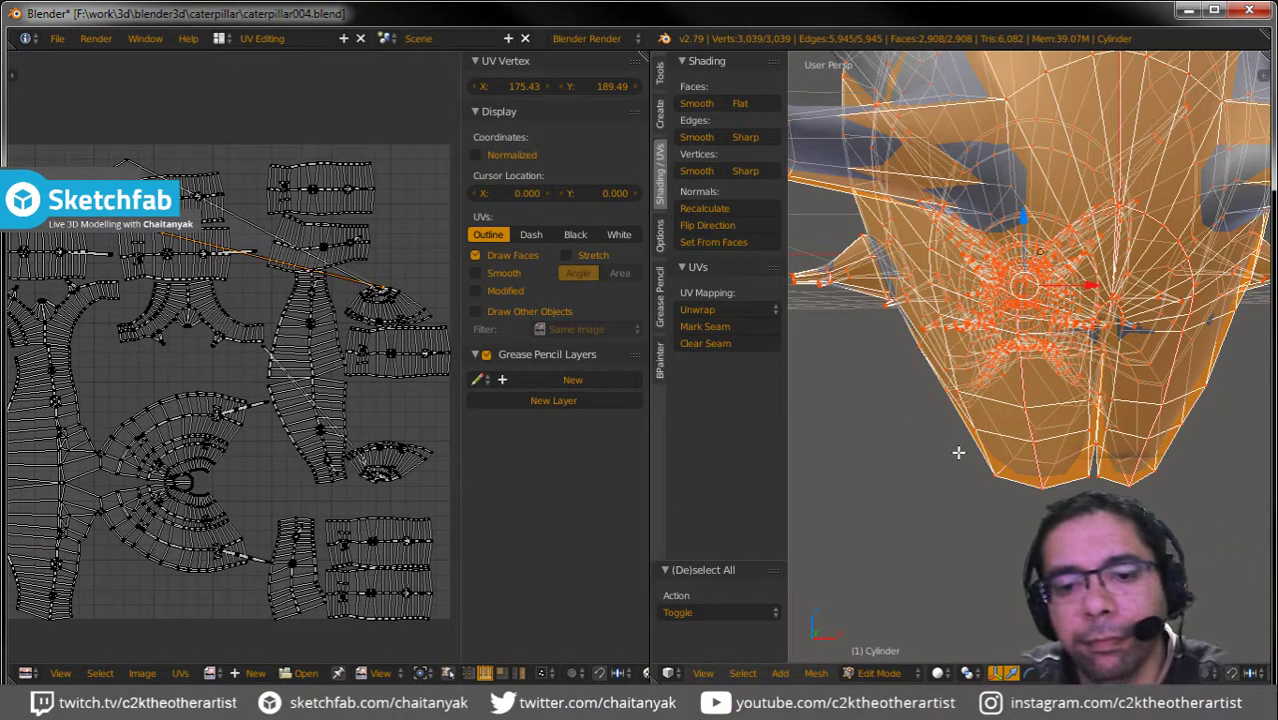
{"action": "key", "text": "u"}
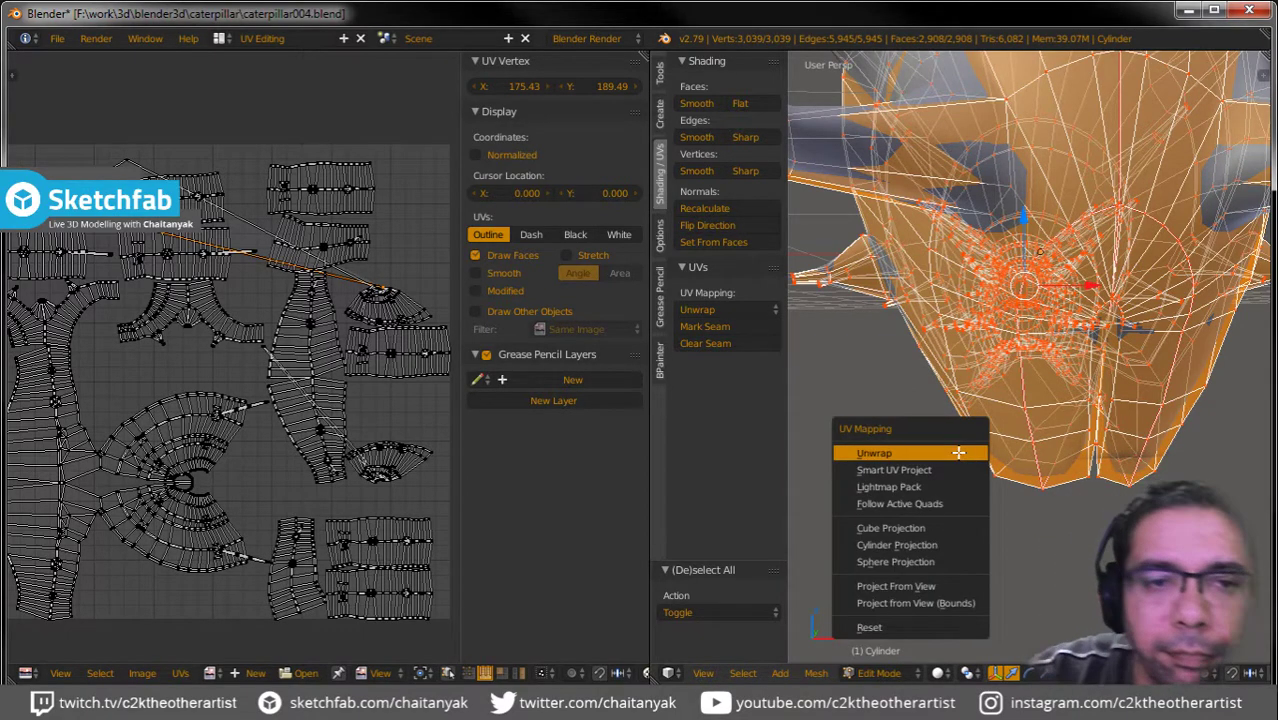
{"action": "left_click", "coordinate": [950, 453]}
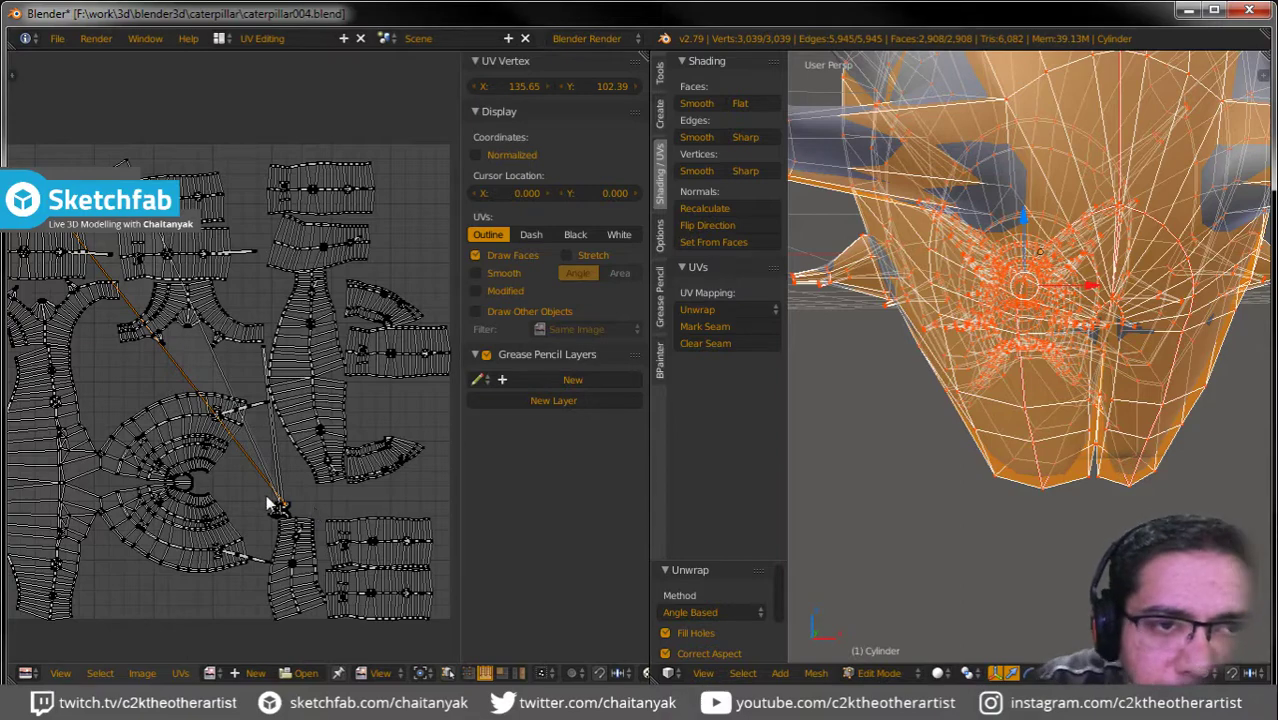
{"action": "scroll", "coordinate": [1061, 466], "scroll_direction": "down", "scroll_amount": 5}
{"action": "scroll", "coordinate": [1021, 442], "scroll_direction": "down", "scroll_amount": 5}
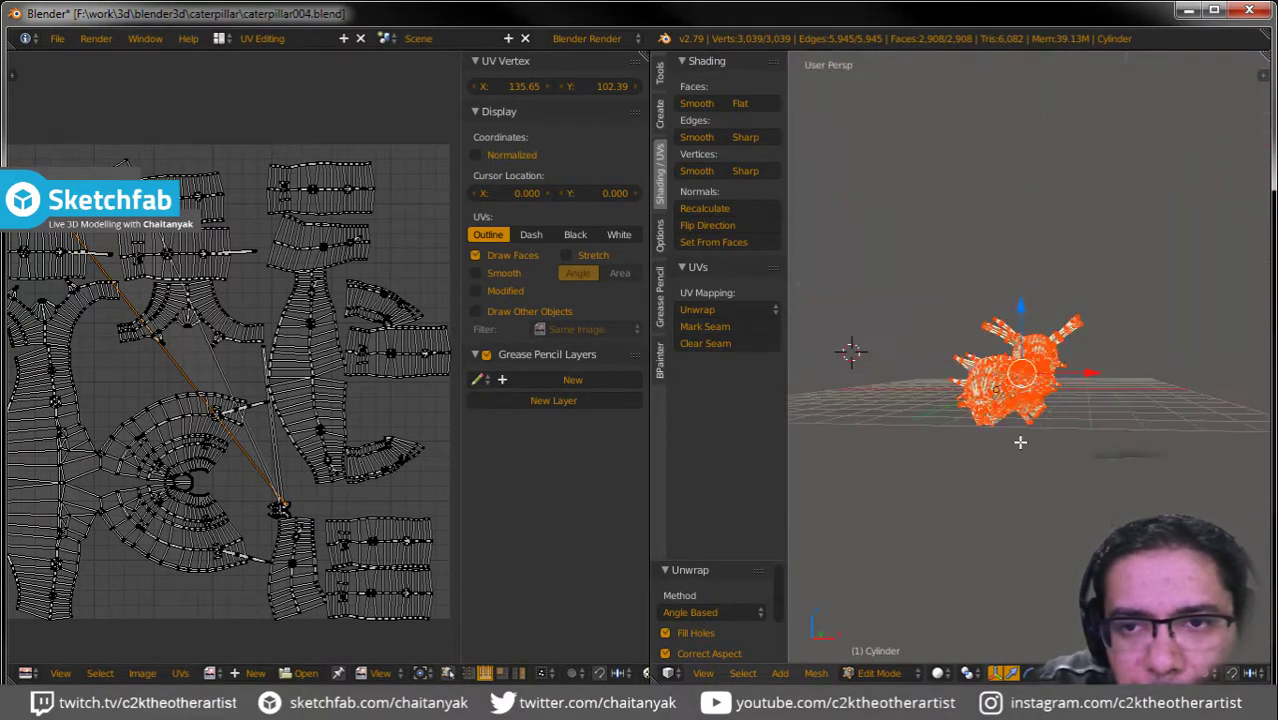
Mark the selected edges on the caterpillar's head as a seam.
{"action": "key", "text": "a"}
{"action": "scroll", "coordinate": [1000, 430], "scroll_direction": "up", "scroll_amount": 3}
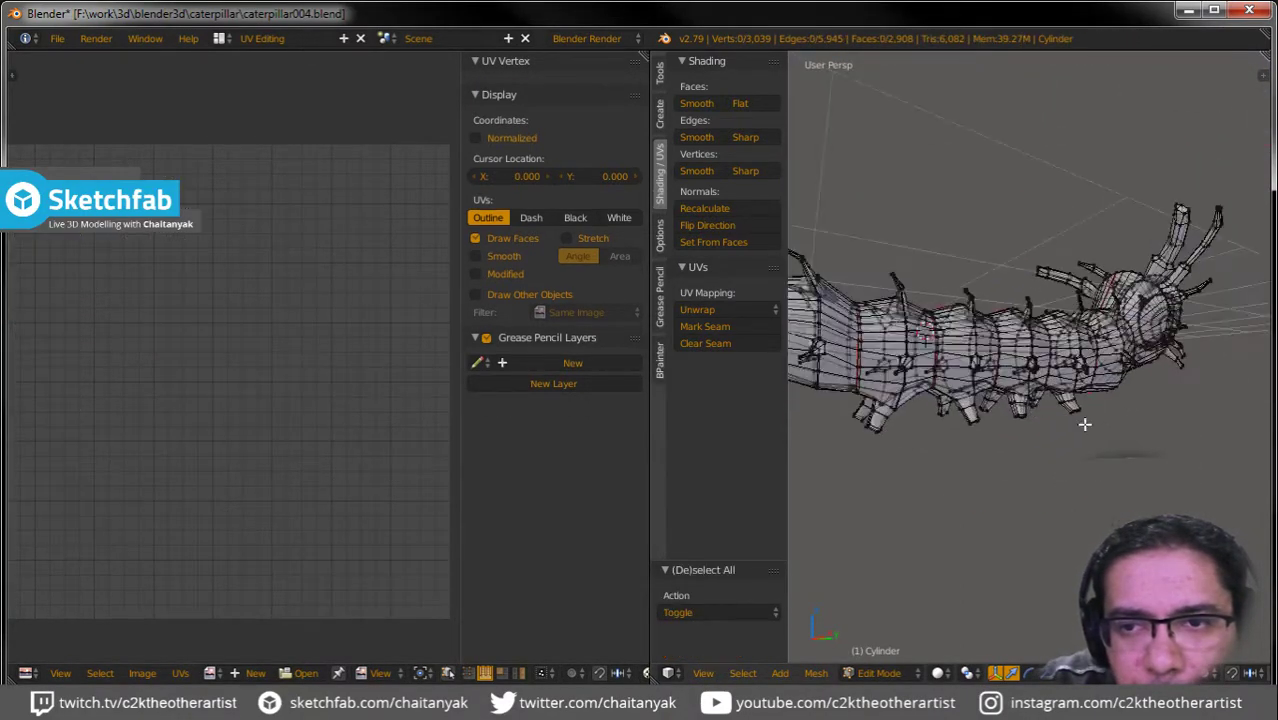
{"action": "scroll", "coordinate": [1070, 425], "scroll_direction": "up", "scroll_amount": 2}
{"action": "mouse_move", "coordinate": [1057, 428]}
{"action": "middle_mouse_down"}
{"action": "mouse_move", "coordinate": [867, 422]}
{"action": "mouse_move", "coordinate": [1133, 289]}
{"action": "mouse_move", "coordinate": [1005, 375]}
{"action": "mouse_move", "coordinate": [951, 295]}
{"action": "mouse_move", "coordinate": [1006, 377]}
{"action": "middle_mouse_up"}
{"action": "scroll", "coordinate": [1144, 368], "scroll_direction": "up", "scroll_amount": 2}
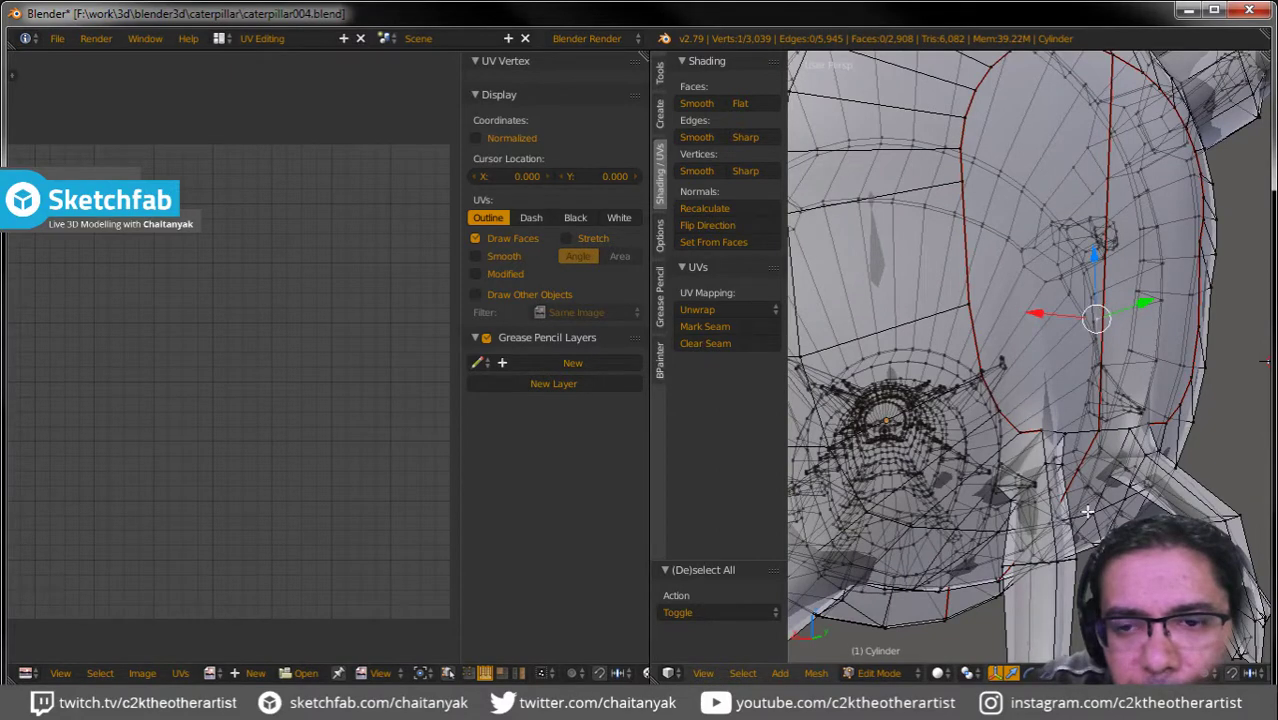
{"action": "key", "text": "a"}
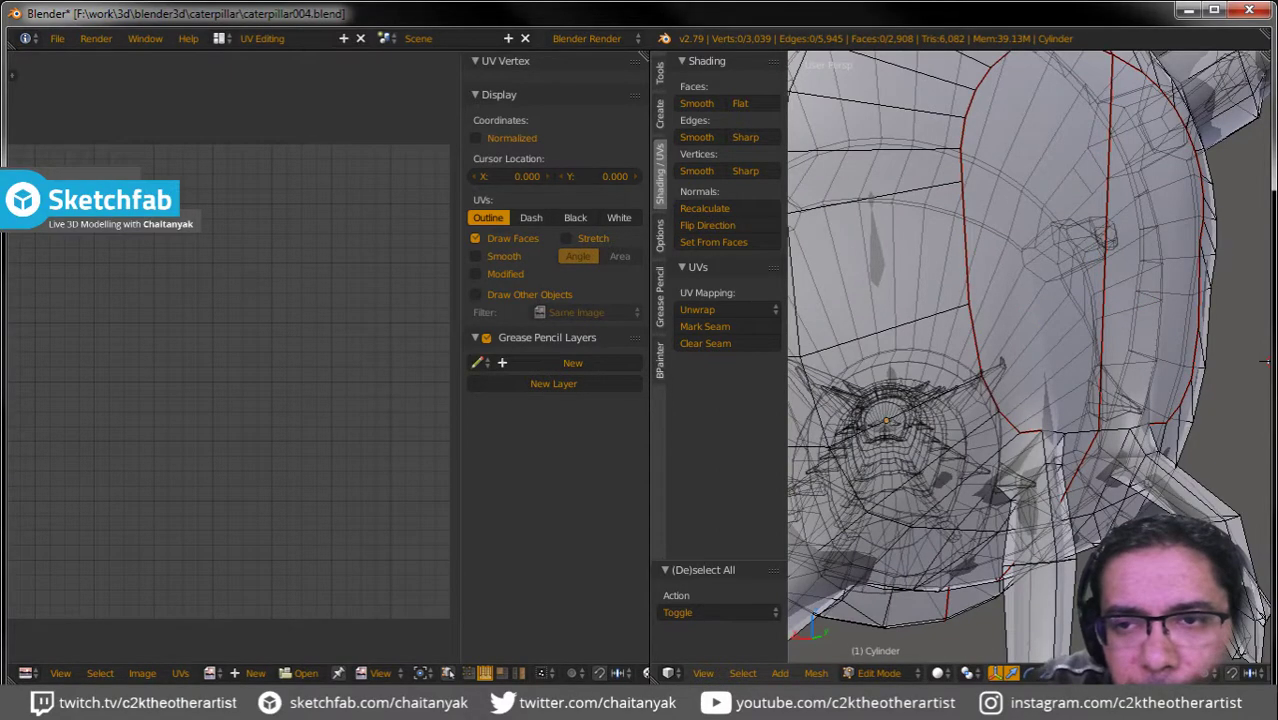
{"action": "left_click", "coordinate": [729, 326]}
{"action": "key", "text": "a"}
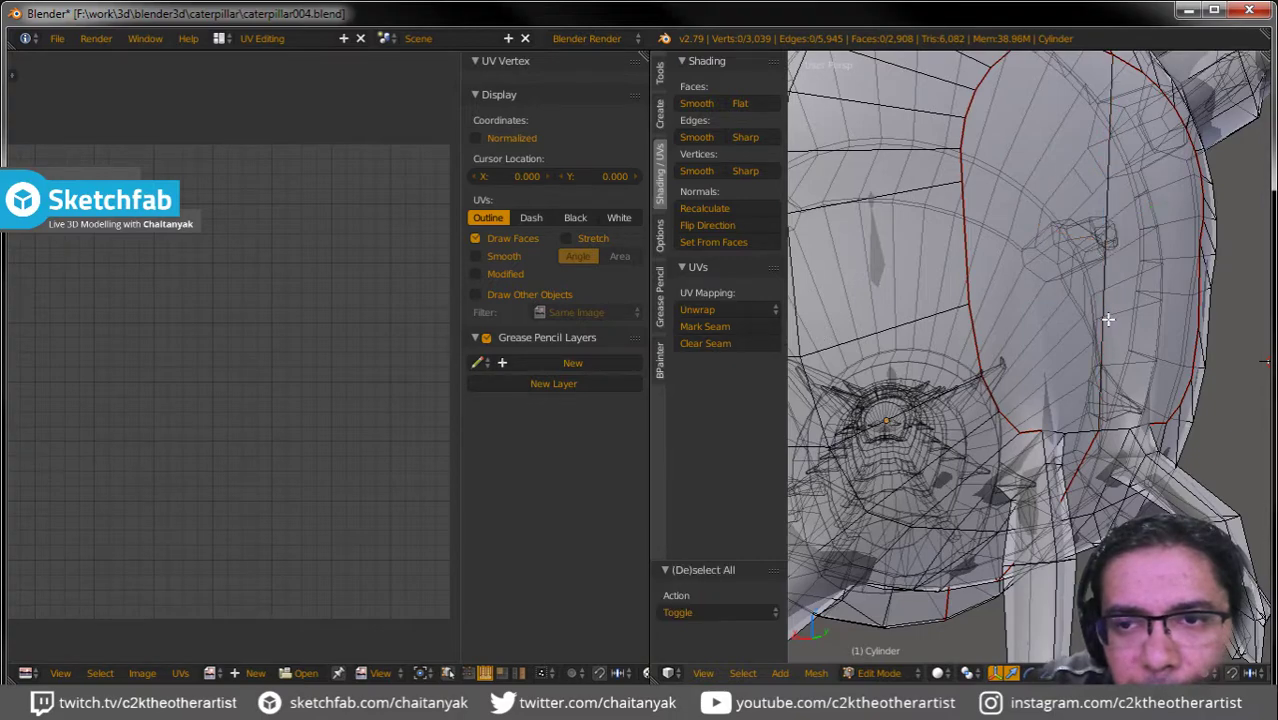
Frame the caterpillar, inspect it from the side, and clear the head edge selection.
{"action": "key", "text": "Home"}
{"action": "key", "text": "a"}
{"action": "key", "text": "a"}
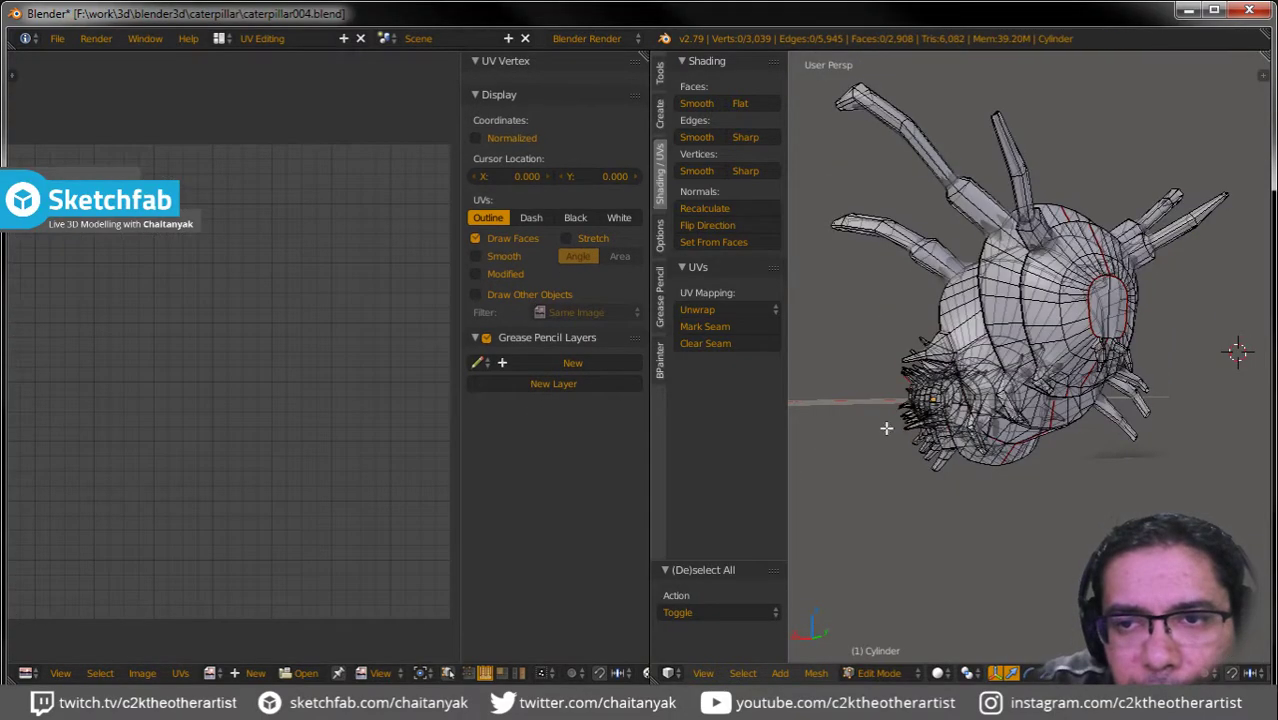
{"action": "mouse_move", "coordinate": [1109, 319]}
{"action": "middle_mouse_down"}
{"action": "mouse_move", "coordinate": [1197, 425]}
{"action": "mouse_move", "coordinate": [1227, 425]}
{"action": "mouse_move", "coordinate": [990, 442]}
{"action": "middle_mouse_up"}
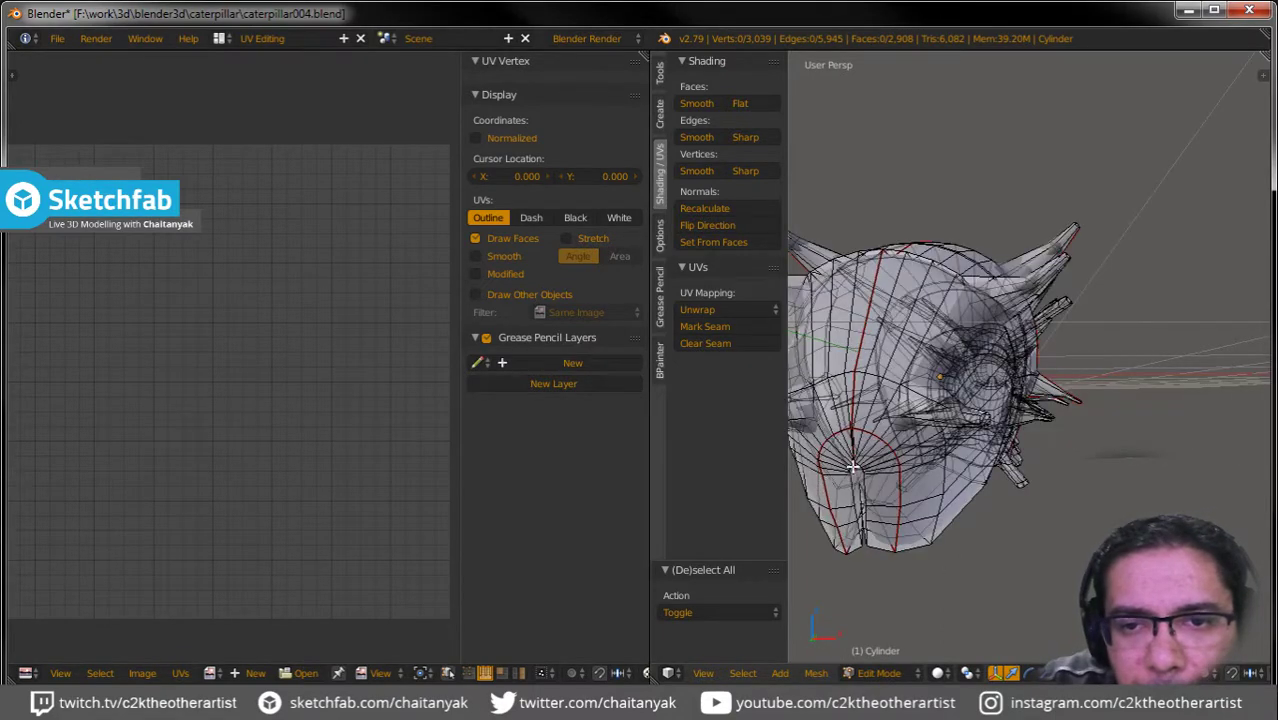
{"action": "scroll", "coordinate": [852, 465], "scroll_direction": "up", "scroll_amount": 5}
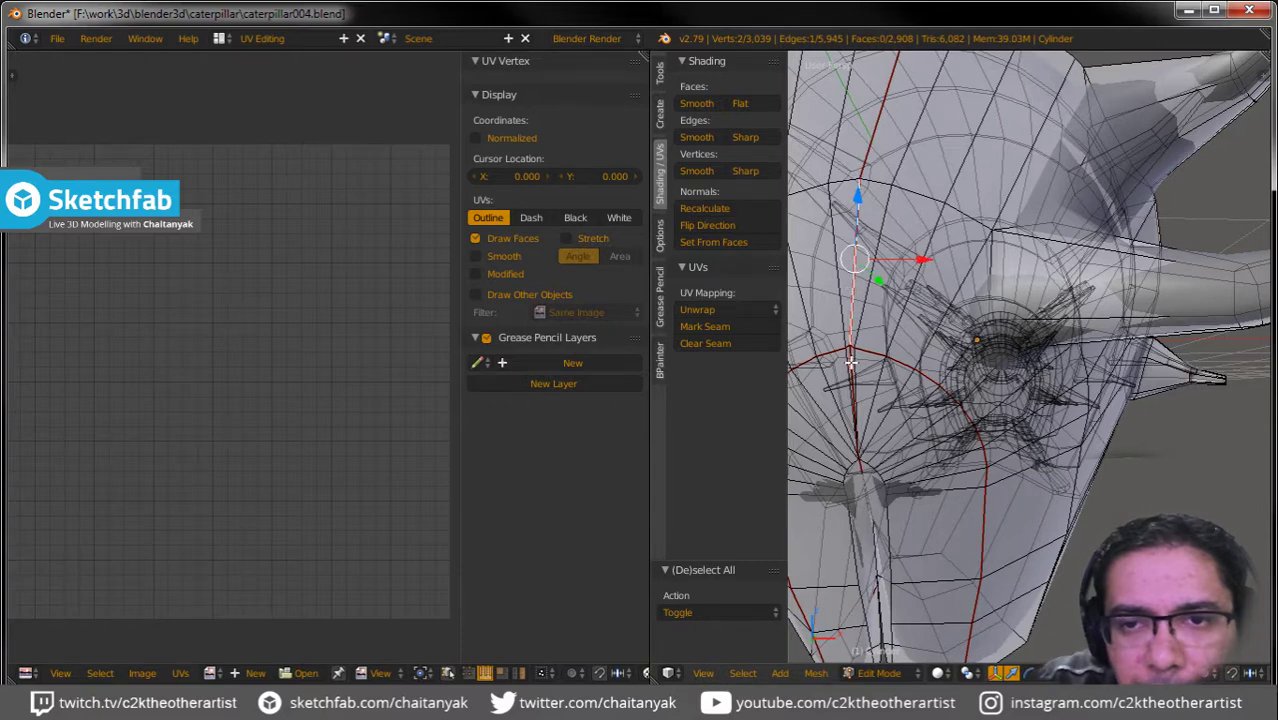
{"action": "key", "text": "a"}
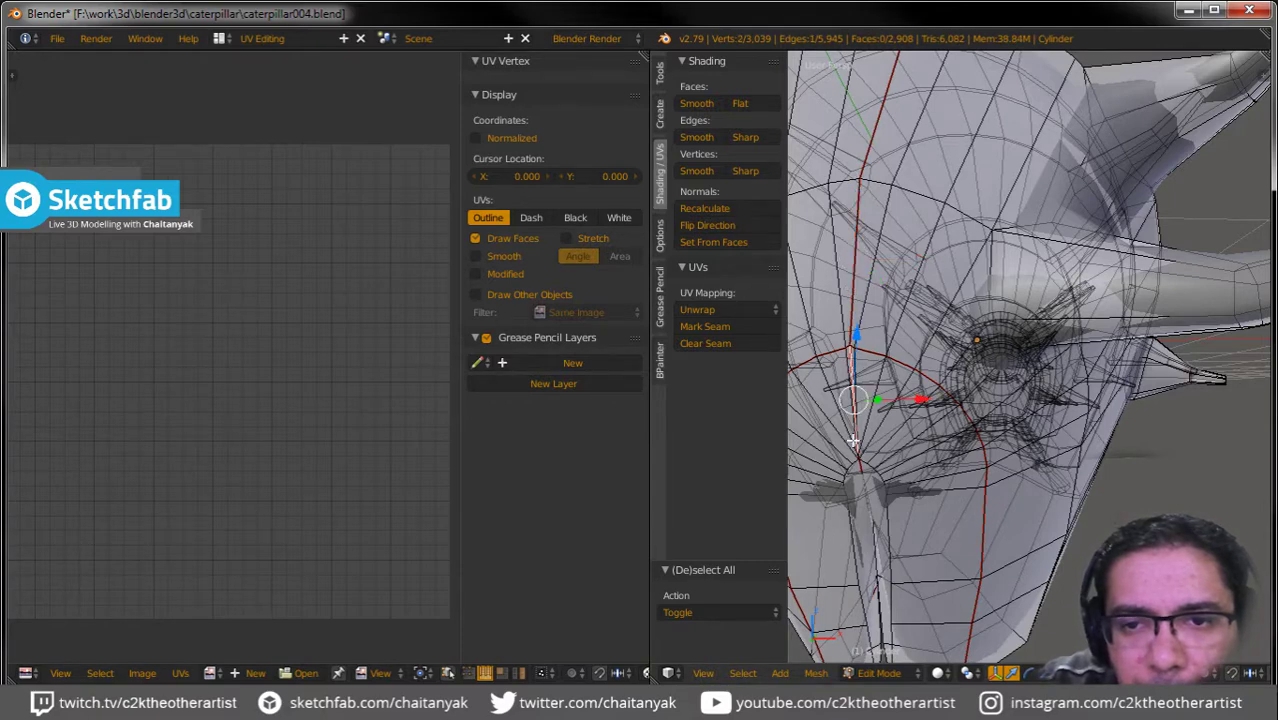
{"action": "scroll", "coordinate": [858, 480], "scroll_direction": "up", "scroll_amount": 4}
{"action": "scroll", "coordinate": [858, 487], "scroll_direction": "down", "scroll_amount": 2}
{"action": "scroll", "coordinate": [860, 489], "scroll_direction": "down", "scroll_amount": 2}
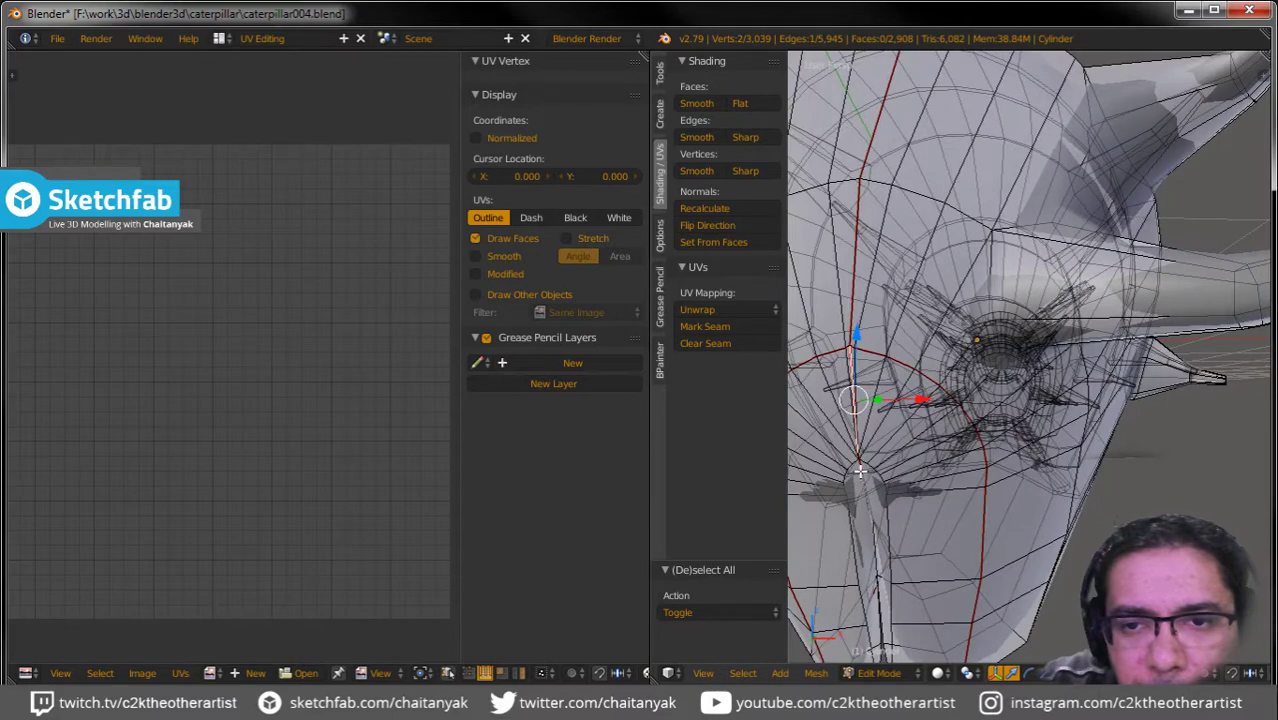
{"action": "right_click", "coordinate": [858, 467]}
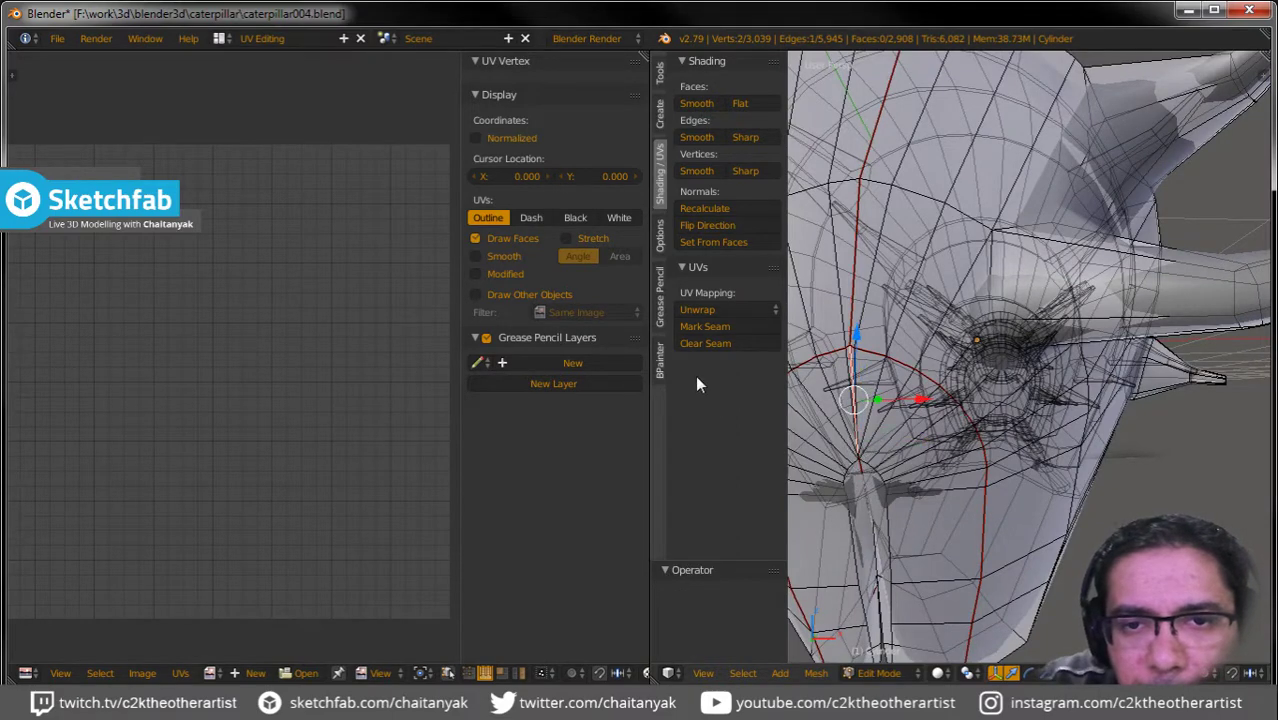
{"action": "key", "text": "a"}
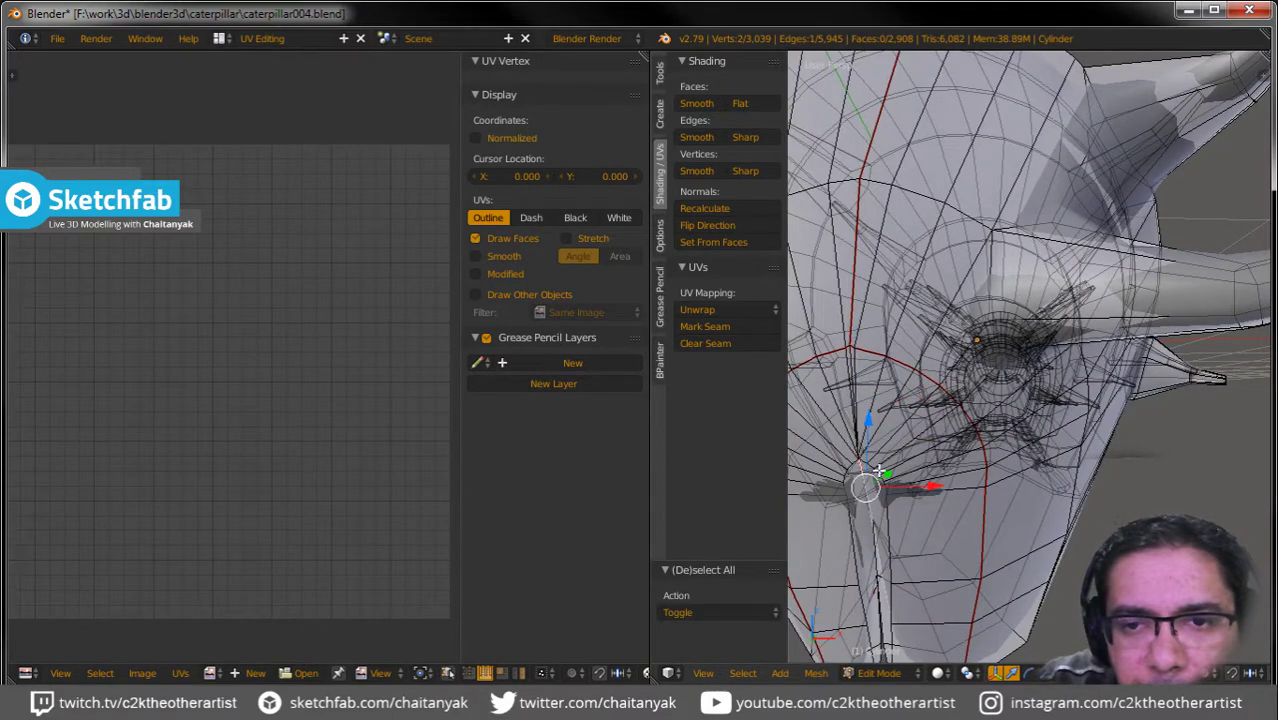
{"action": "left_click", "coordinate": [708, 343]}
{"action": "key", "text": "a"}
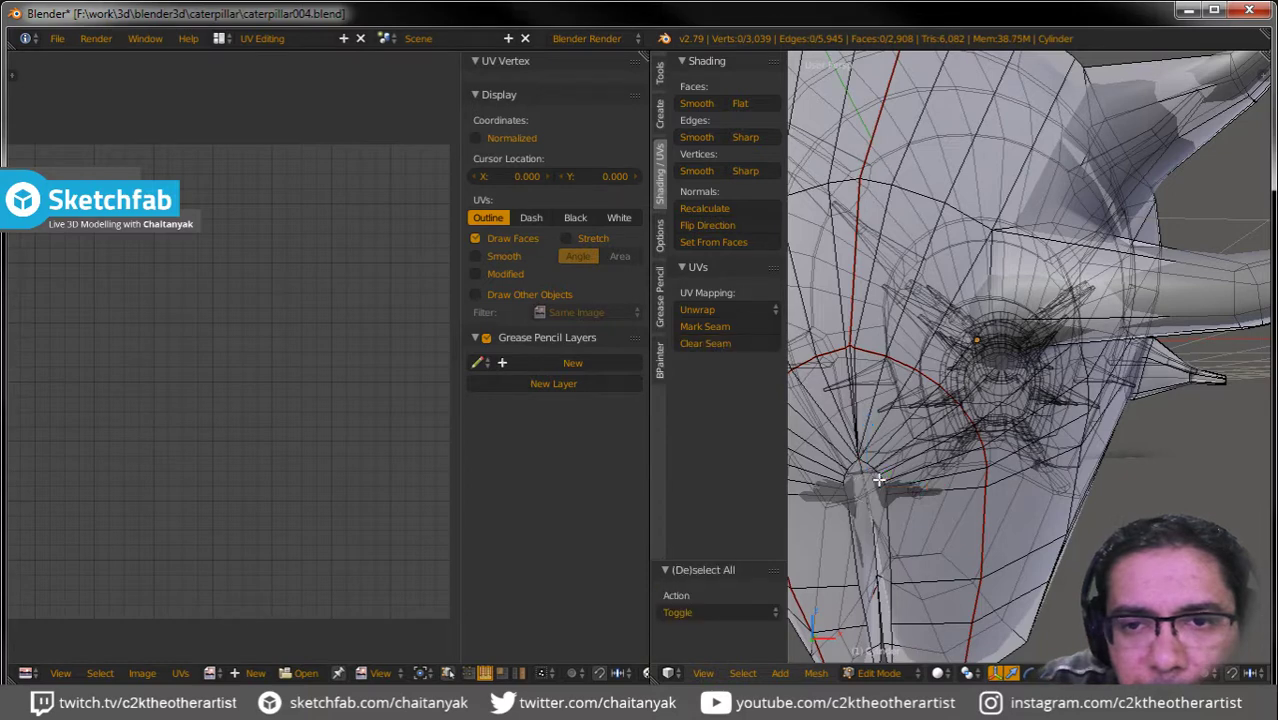
Select the entire mesh and run a standard Unwrap from UV Mapping.
{"action": "key", "text": "Home"}
{"action": "key", "text": "a"}
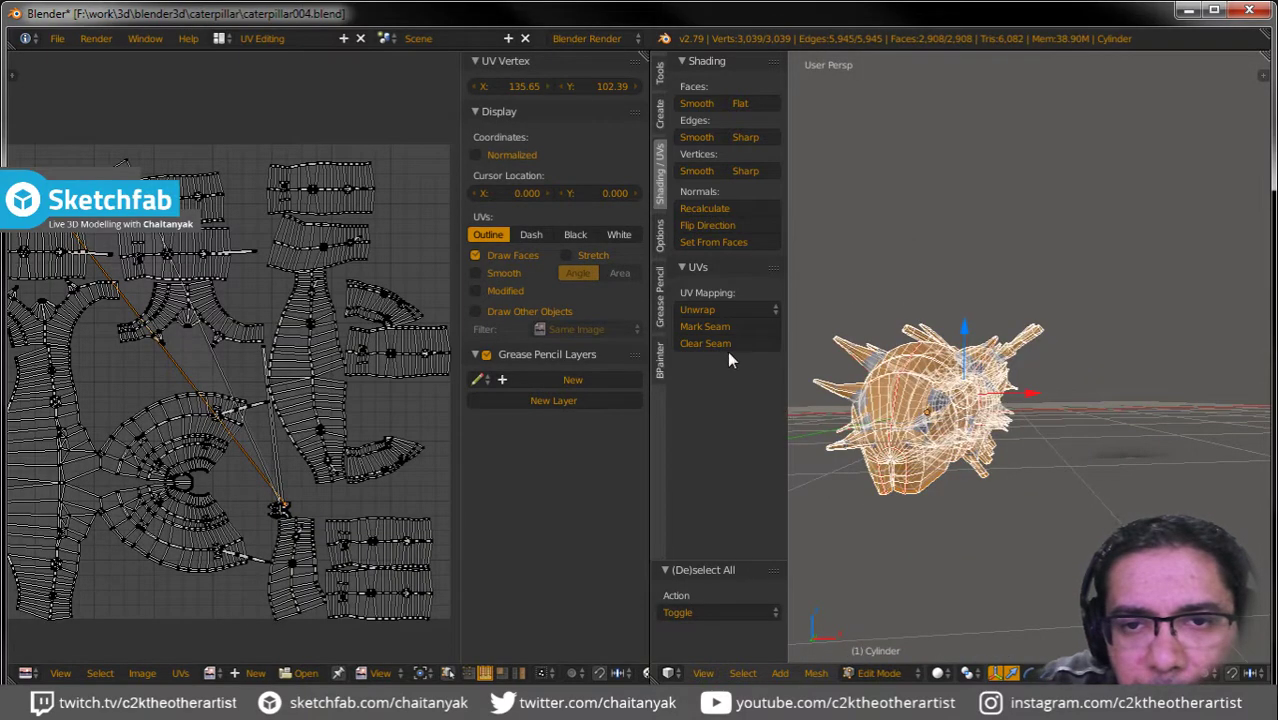
{"action": "left_click", "coordinate": [719, 308]}
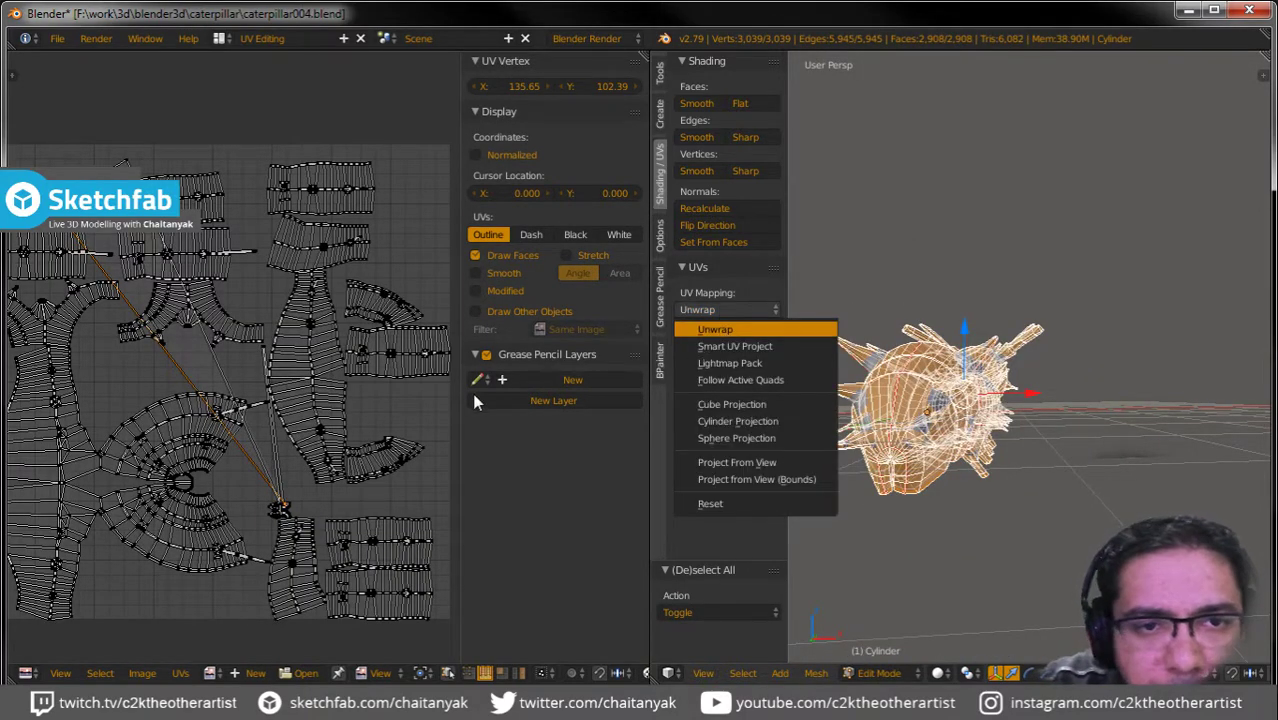
{"action": "key", "text": "Return"}
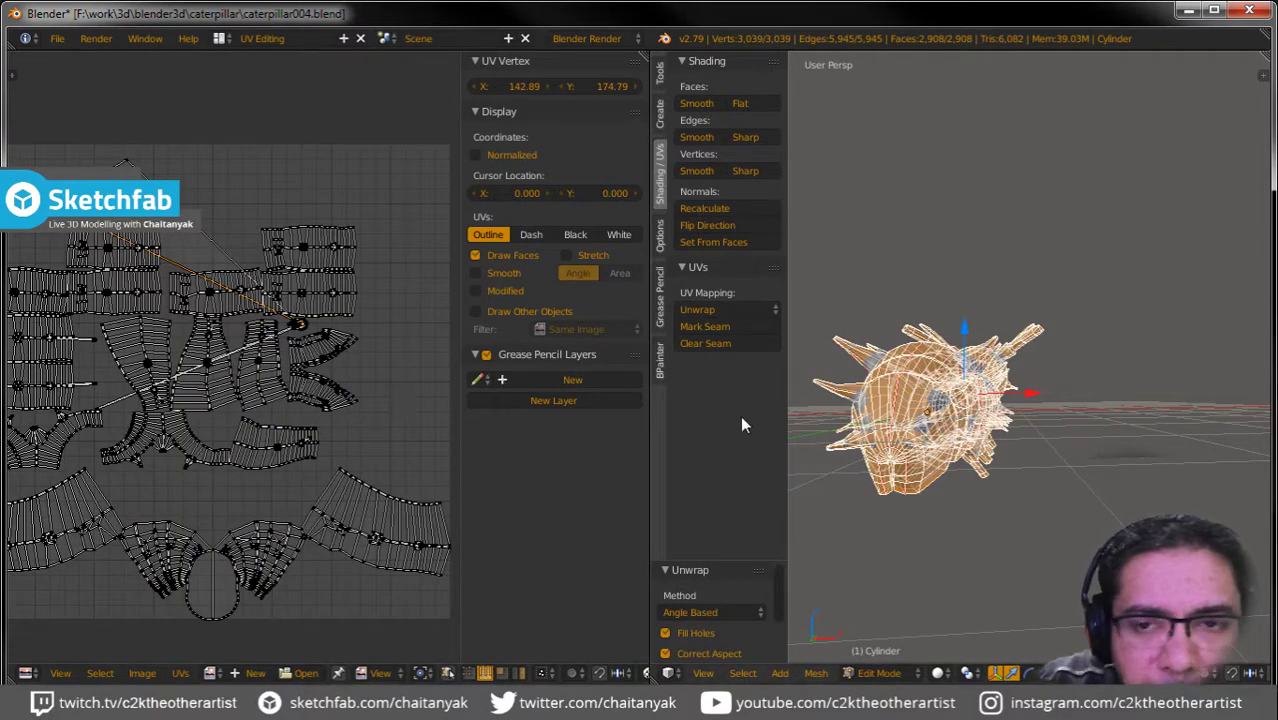
Select all UVs and move the caterpillar's UV islands to a new position.
{"action": "mouse_move", "coordinate": [900, 430]}
{"action": "middle_mouse_down"}
{"action": "mouse_move", "coordinate": [1087, 475]}
{"action": "mouse_move", "coordinate": [886, 472]}
{"action": "mouse_move", "coordinate": [1130, 475]}
{"action": "middle_mouse_up"}
{"action": "key", "text": "a"}
{"action": "key", "text": "a"}
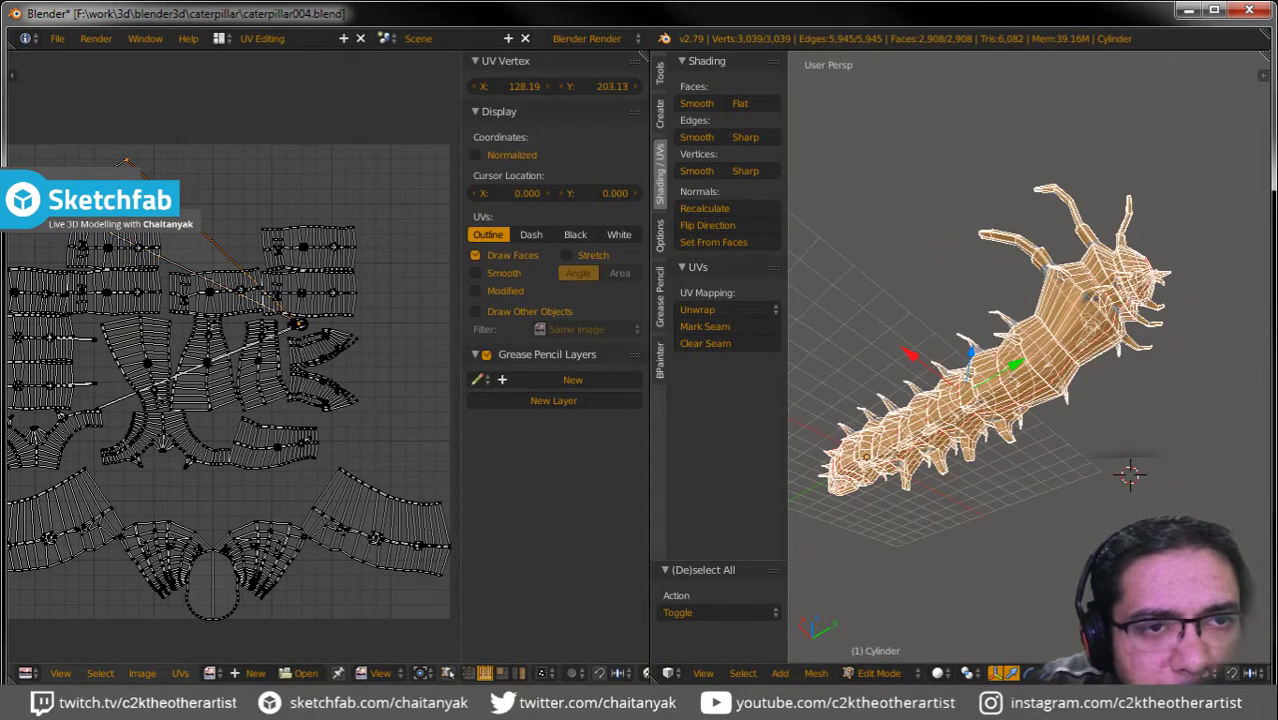
{"action": "key", "text": "a"}
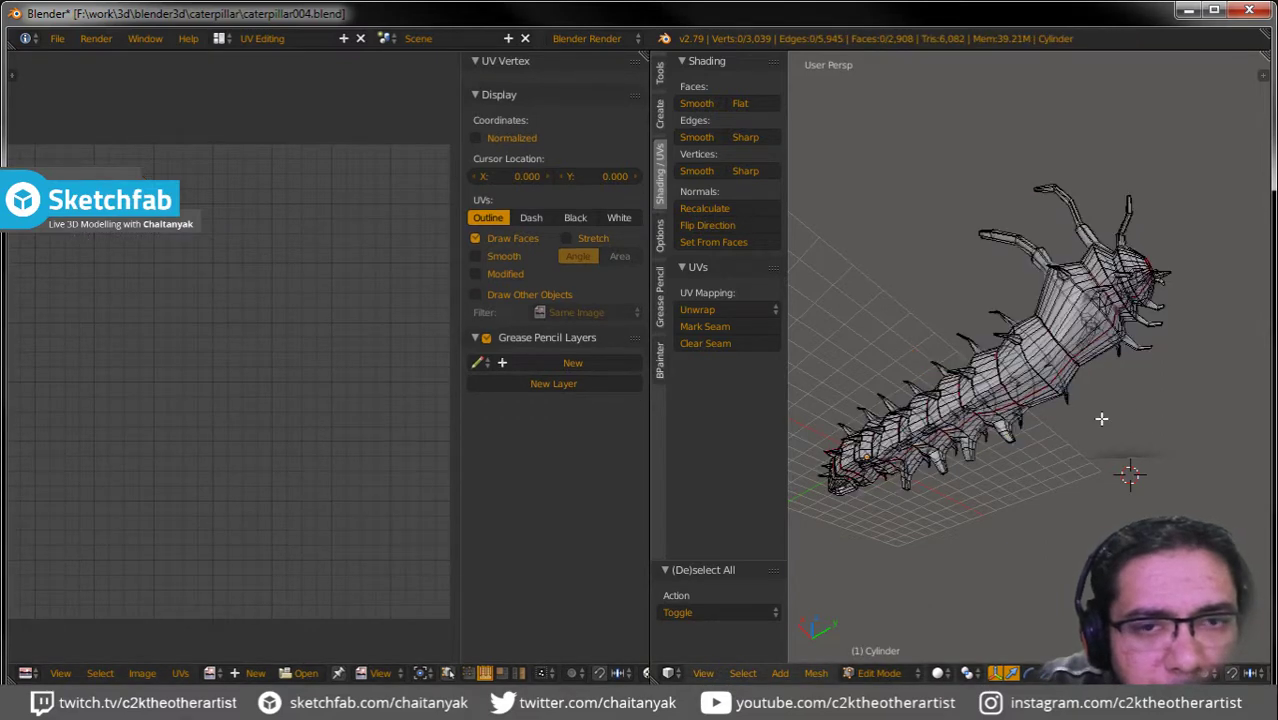
{"action": "left_click", "coordinate": [628, 340]}
{"action": "key", "text": "a"}
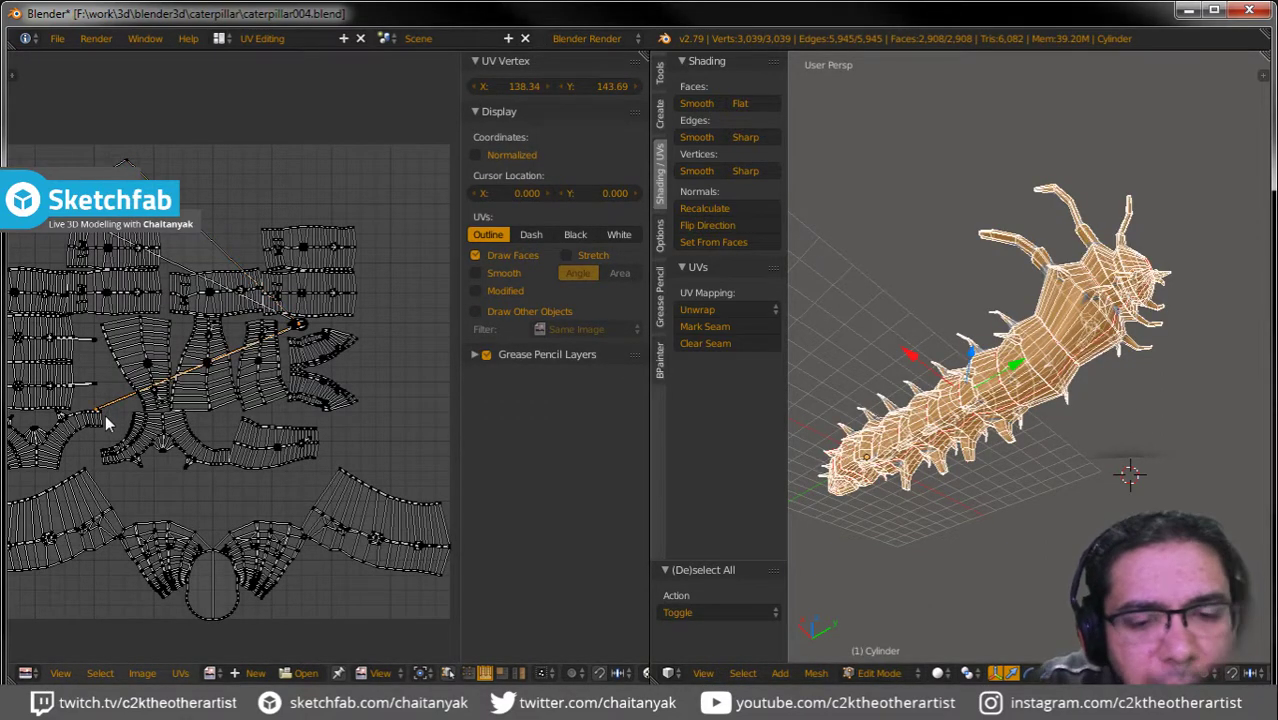
{"action": "key", "text": "g"}
{"action": "left_click", "coordinate": [160, 418]}
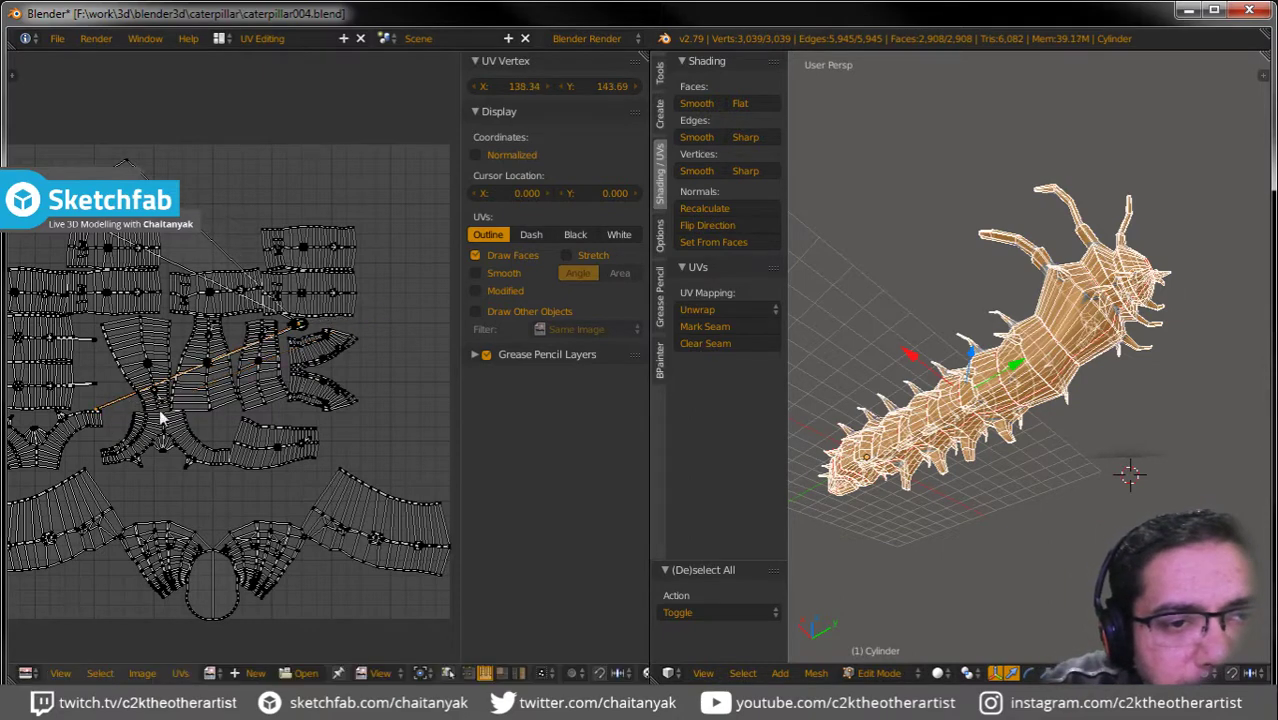
Shift the long stray UV edge up and to the right, undoing the final move.
{"action": "key", "text": "a"}
{"action": "key", "text": "a"}
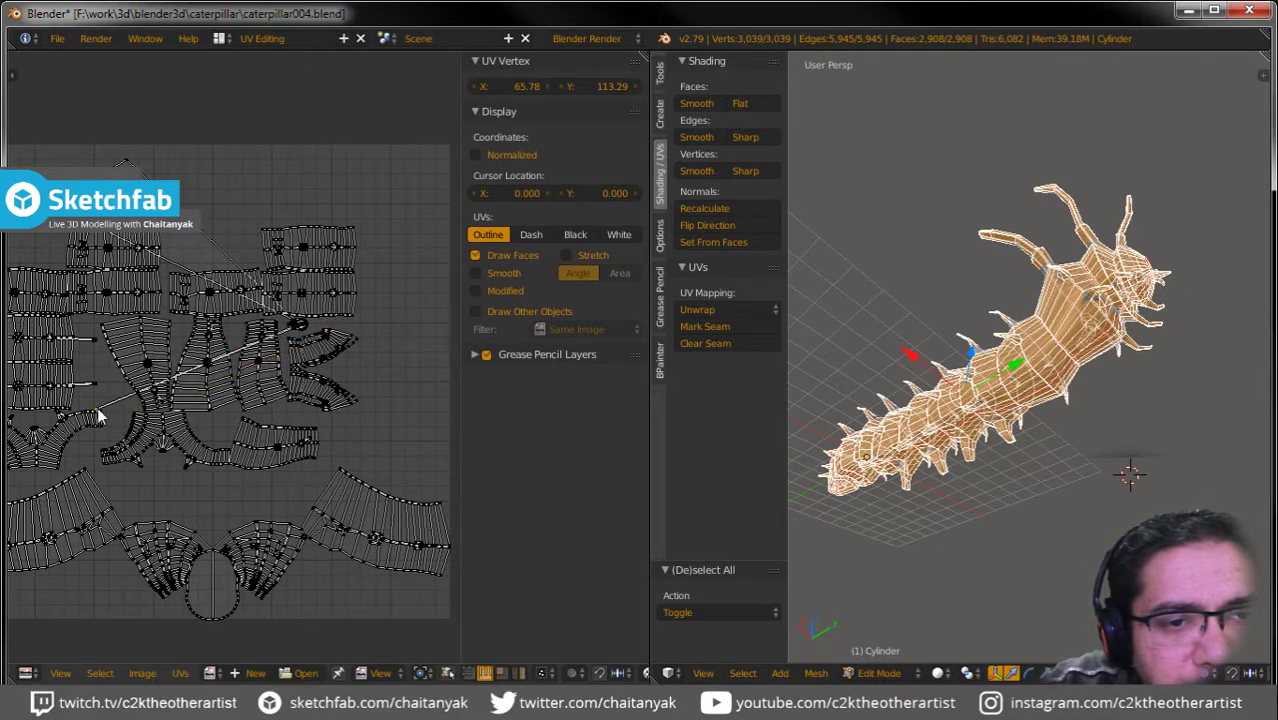
{"action": "key", "text": "a"}
{"action": "right_click", "coordinate": [98, 416]}
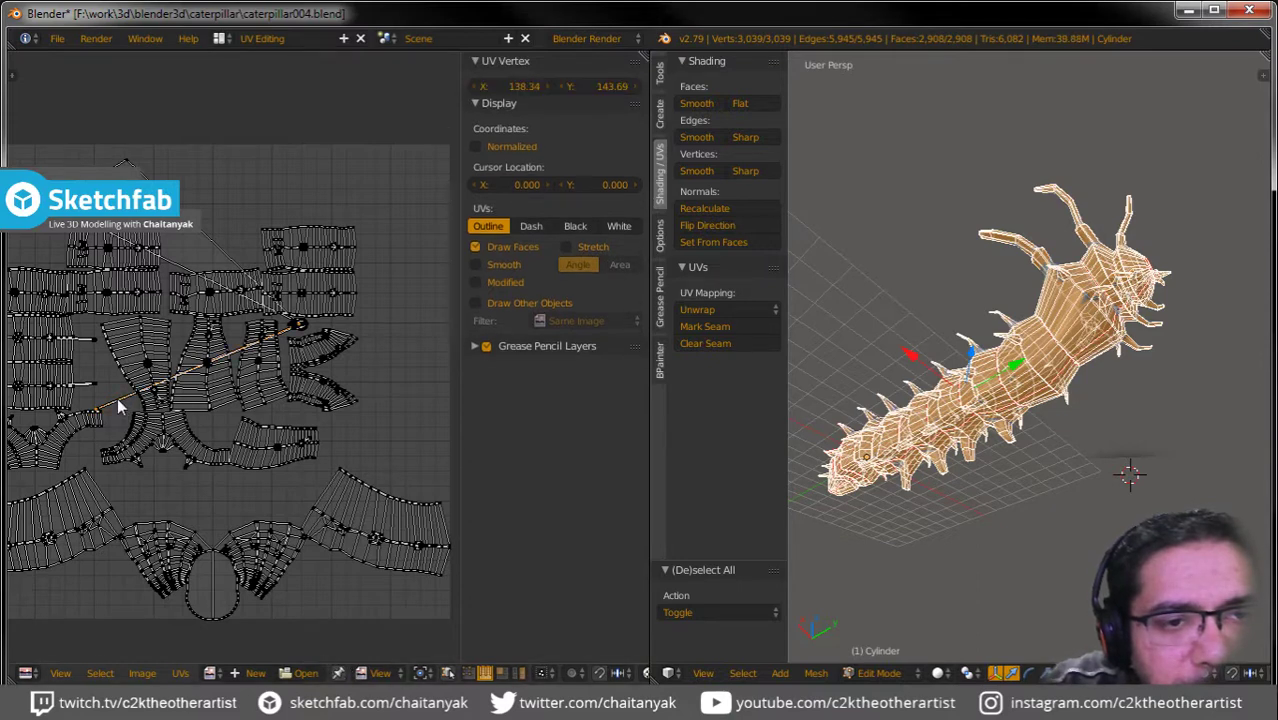
{"action": "key", "text": "g"}
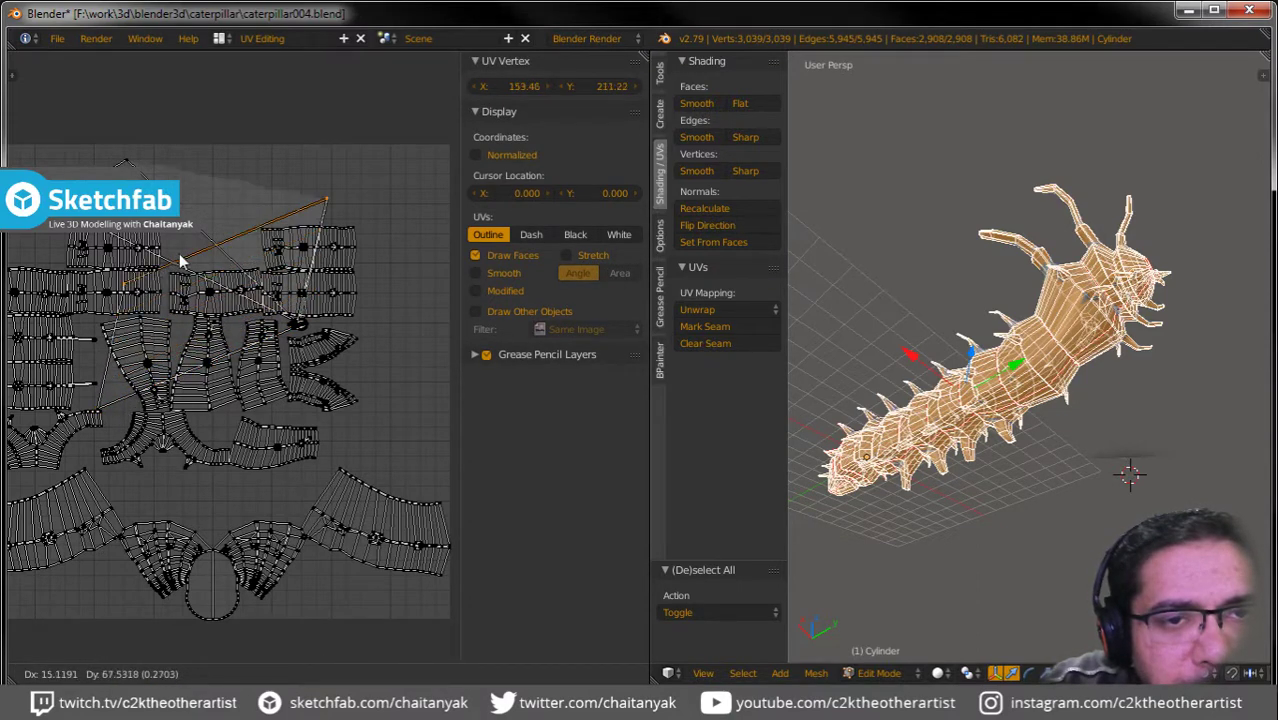
{"action": "left_click", "coordinate": [193, 252]}
{"action": "key", "text": "g"}
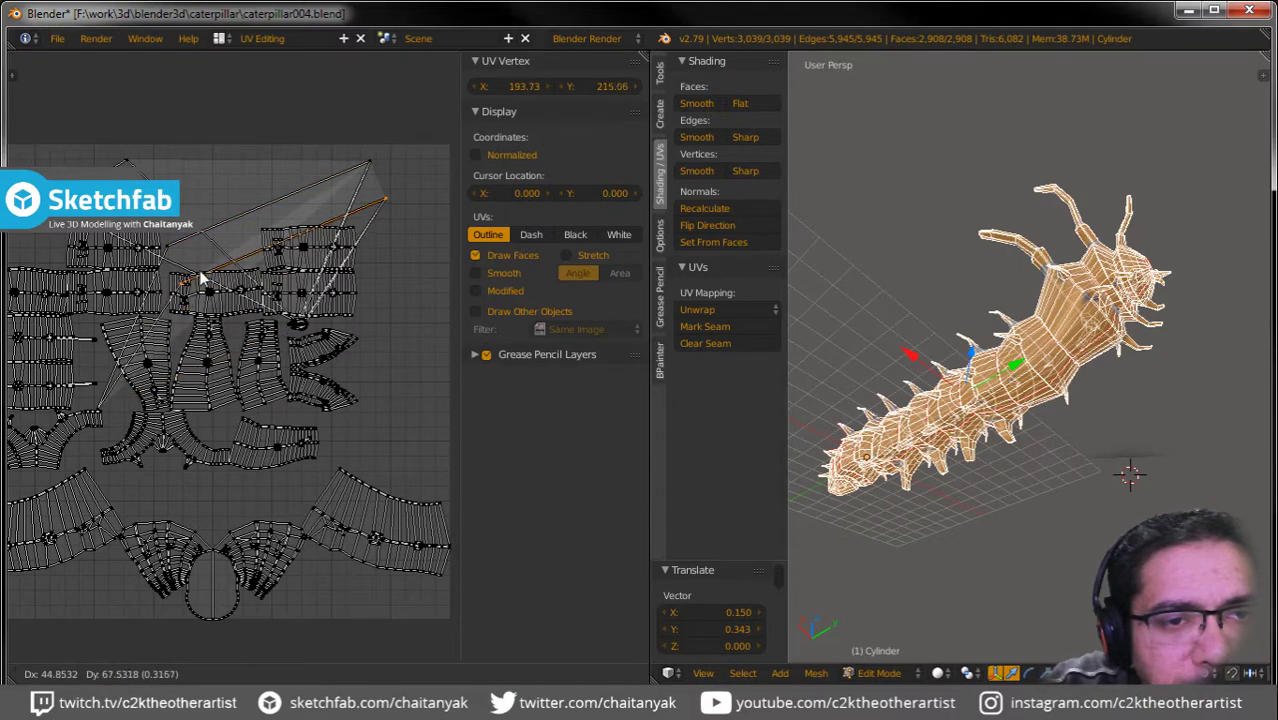
{"action": "left_click", "coordinate": [168, 305]}
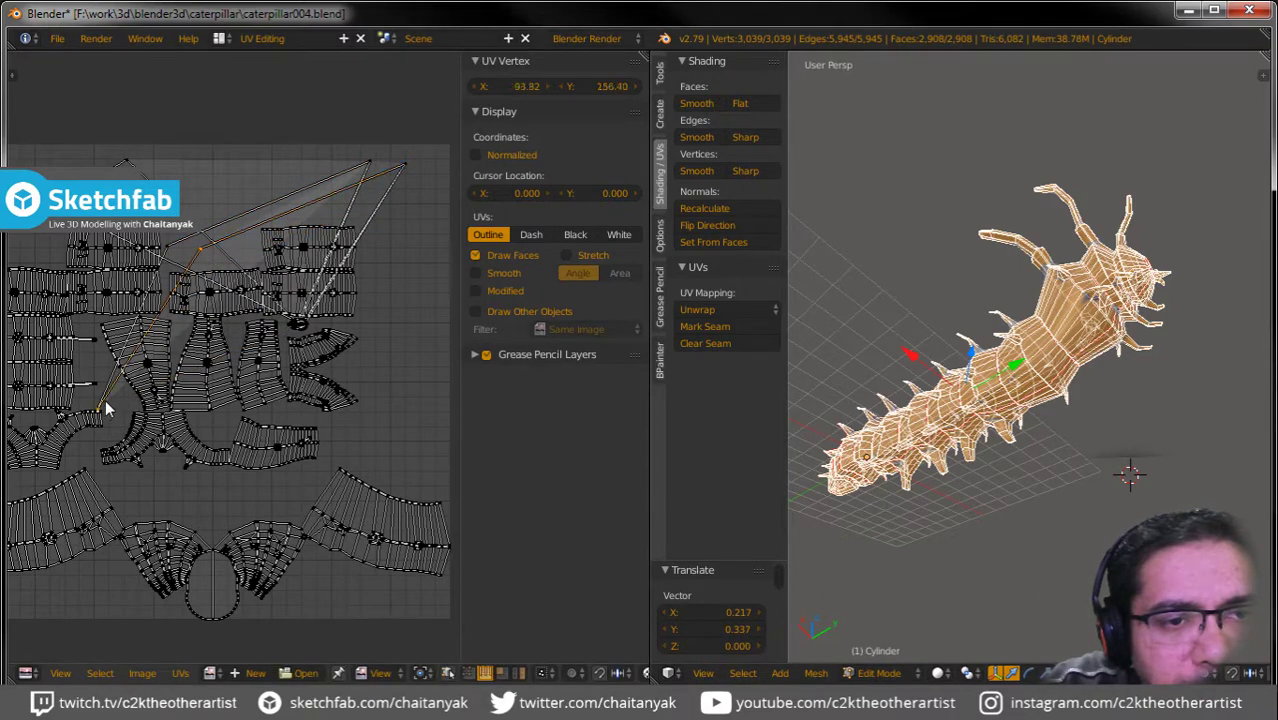
{"action": "key", "text": "g"}
{"action": "left_click", "coordinate": [200, 292]}
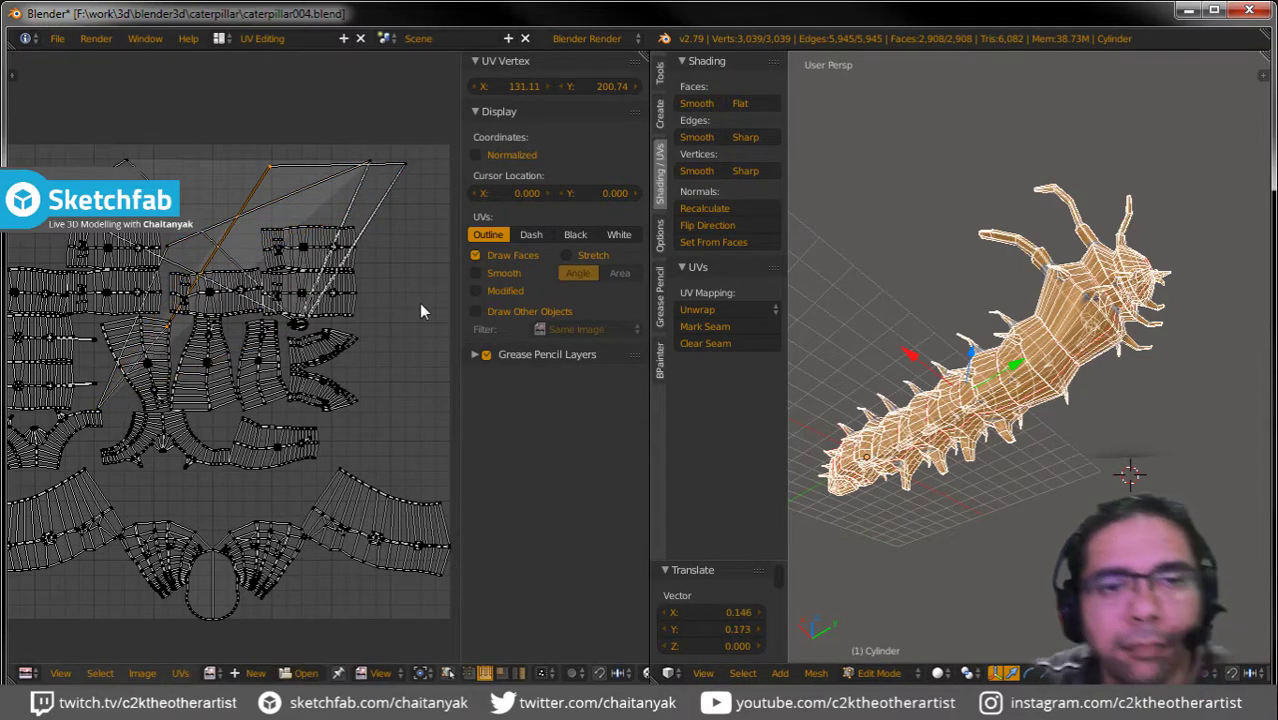
{"action": "key", "text": "ctrl+z"}
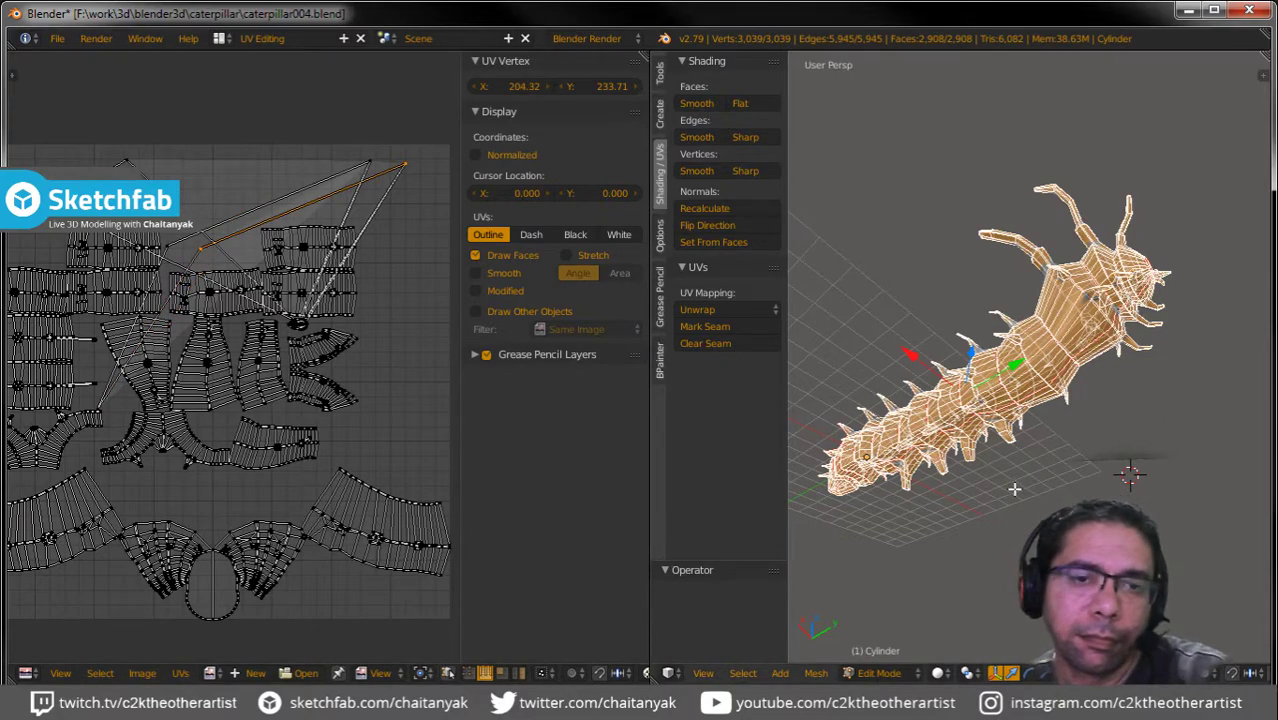
{"action": "mouse_move", "coordinate": [1014, 489]}
{"action": "middle_mouse_down"}
{"action": "mouse_move", "coordinate": [1004, 532]}
{"action": "mouse_move", "coordinate": [978, 536]}
{"action": "middle_mouse_up"}
{"action": "middle_click_drag", "start_coordinate": [1025, 472], "coordinate": [1100, 480]}
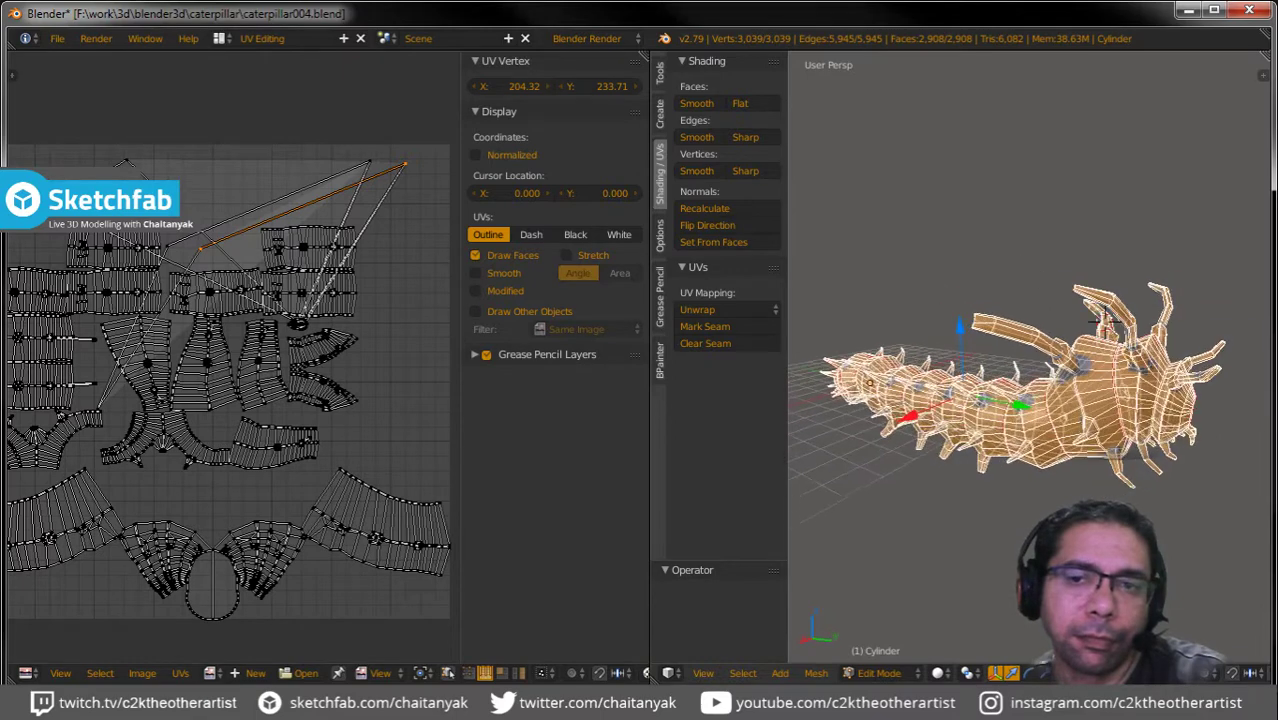
Unwrap the caterpillar with Smart UV Project at a 66 angle limit, then deselect all.
{"action": "key", "text": "u"}
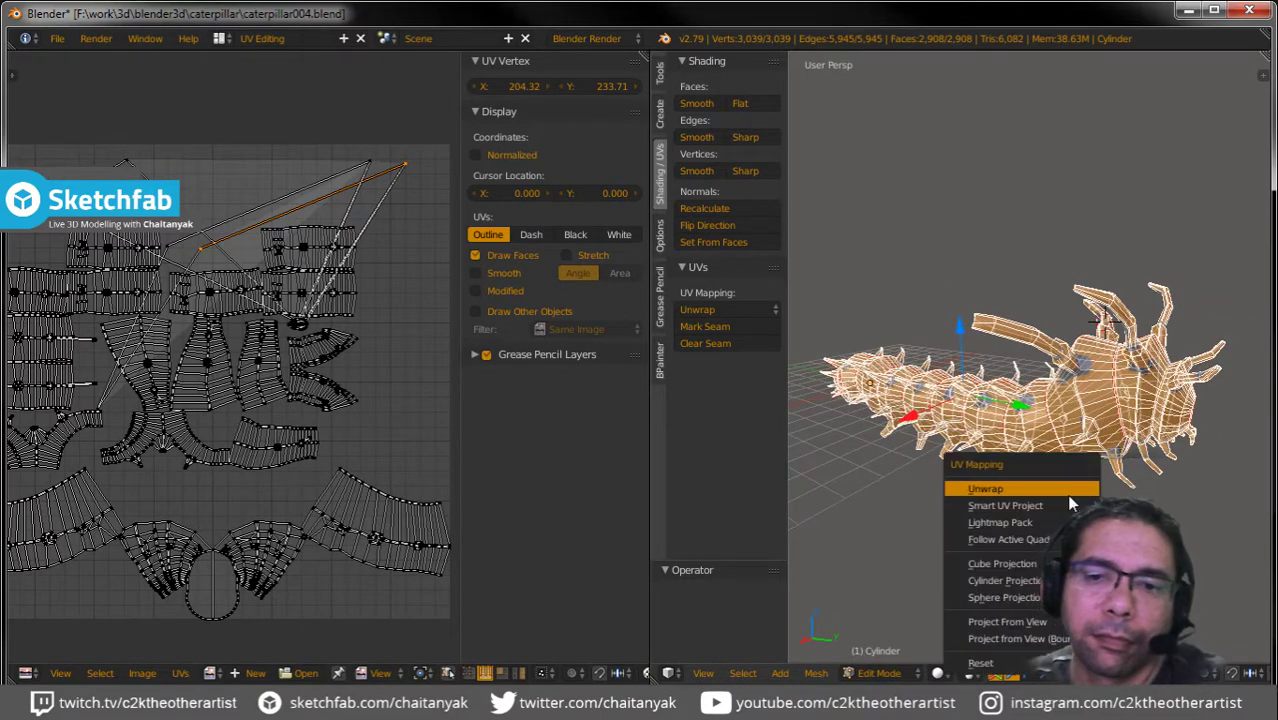
{"action": "left_click", "coordinate": [1042, 505]}
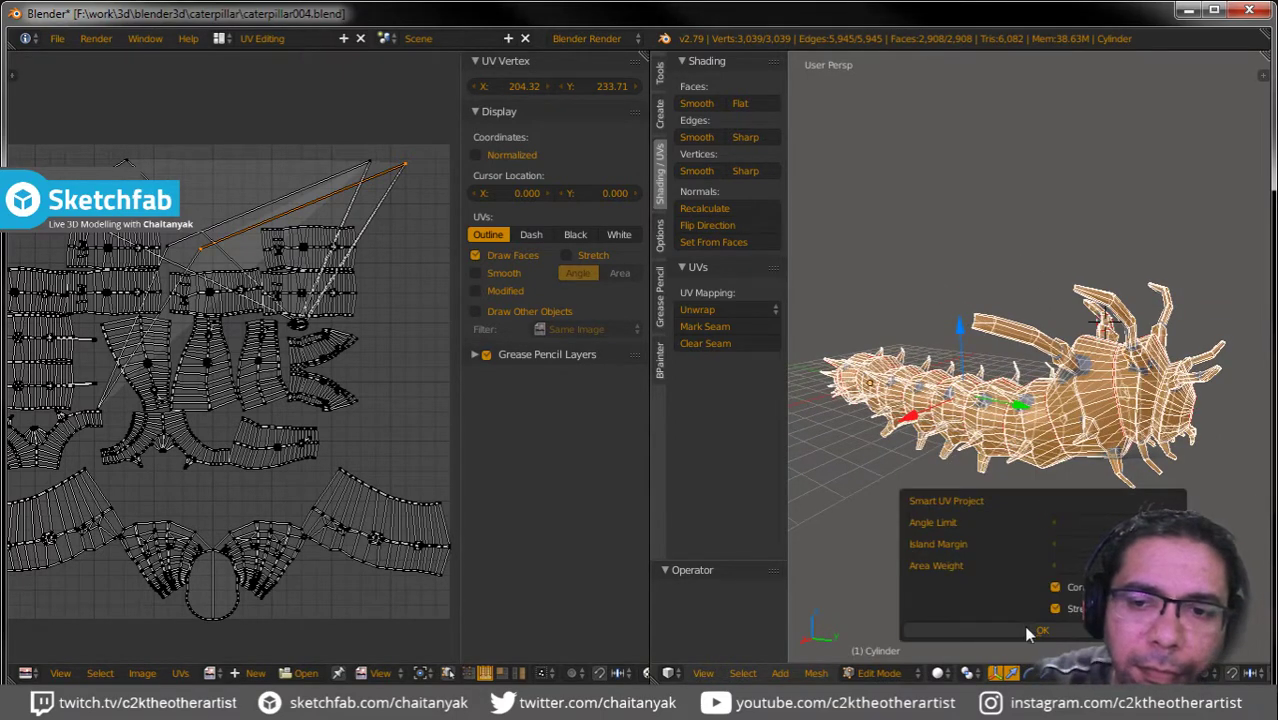
{"action": "key", "text": "Return"}
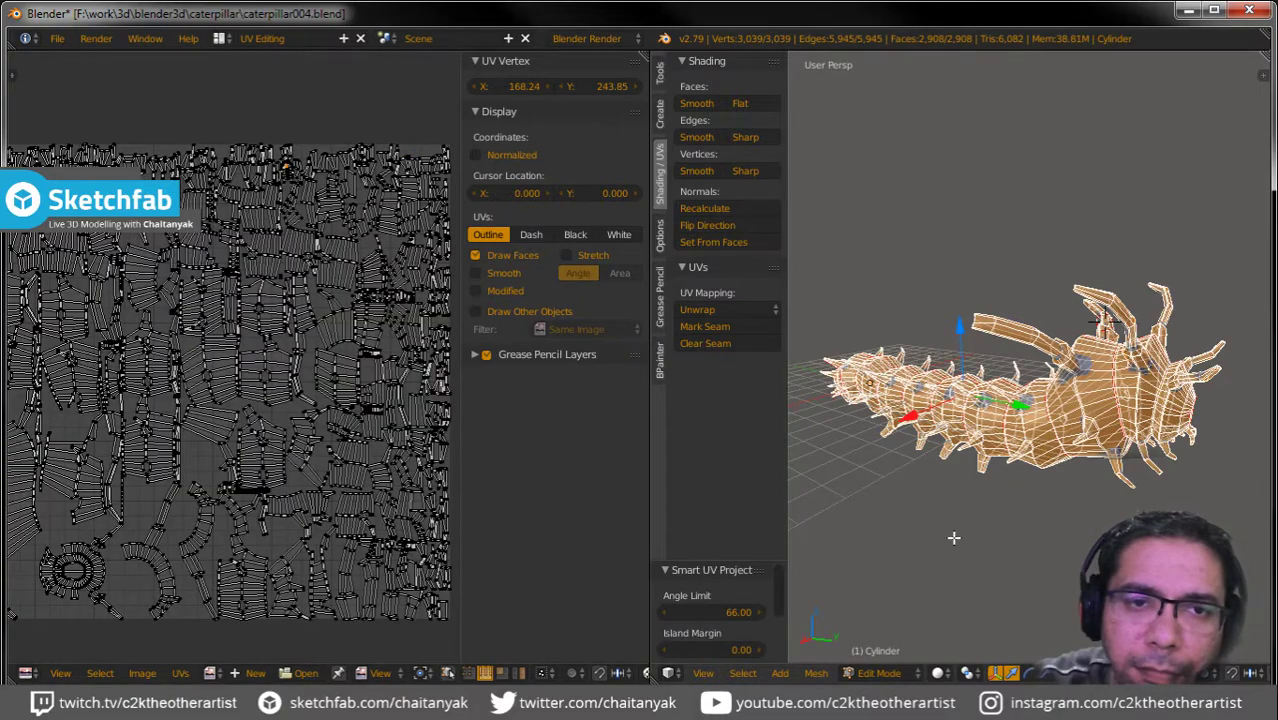
{"action": "key", "text": "a"}
{"action": "mouse_move", "coordinate": [1041, 523]}
{"action": "middle_mouse_down"}
{"action": "mouse_move", "coordinate": [1010, 543]}
{"action": "mouse_move", "coordinate": [928, 543]}
{"action": "mouse_move", "coordinate": [961, 491]}
{"action": "mouse_move", "coordinate": [1019, 490]}
{"action": "mouse_move", "coordinate": [1076, 522]}
{"action": "middle_mouse_up"}
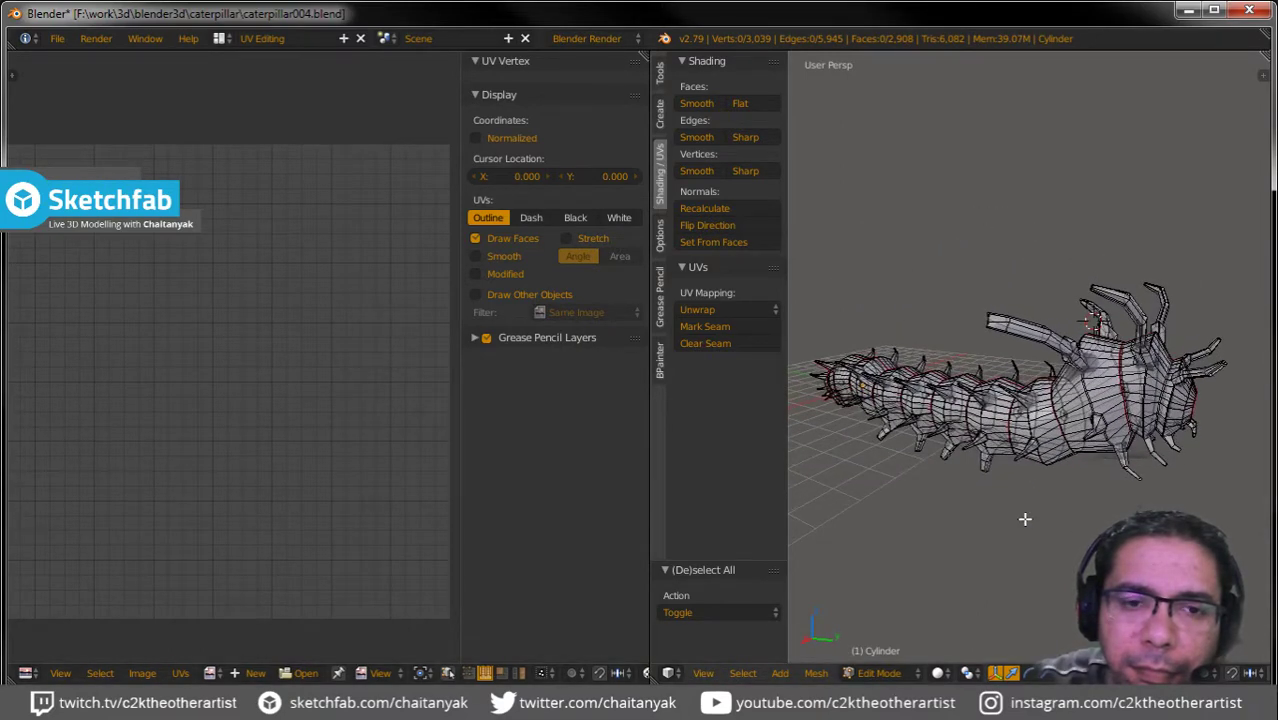
Create a new blank black image sized 2500 × 2500 px.
{"action": "left_click", "coordinate": [250, 673]}
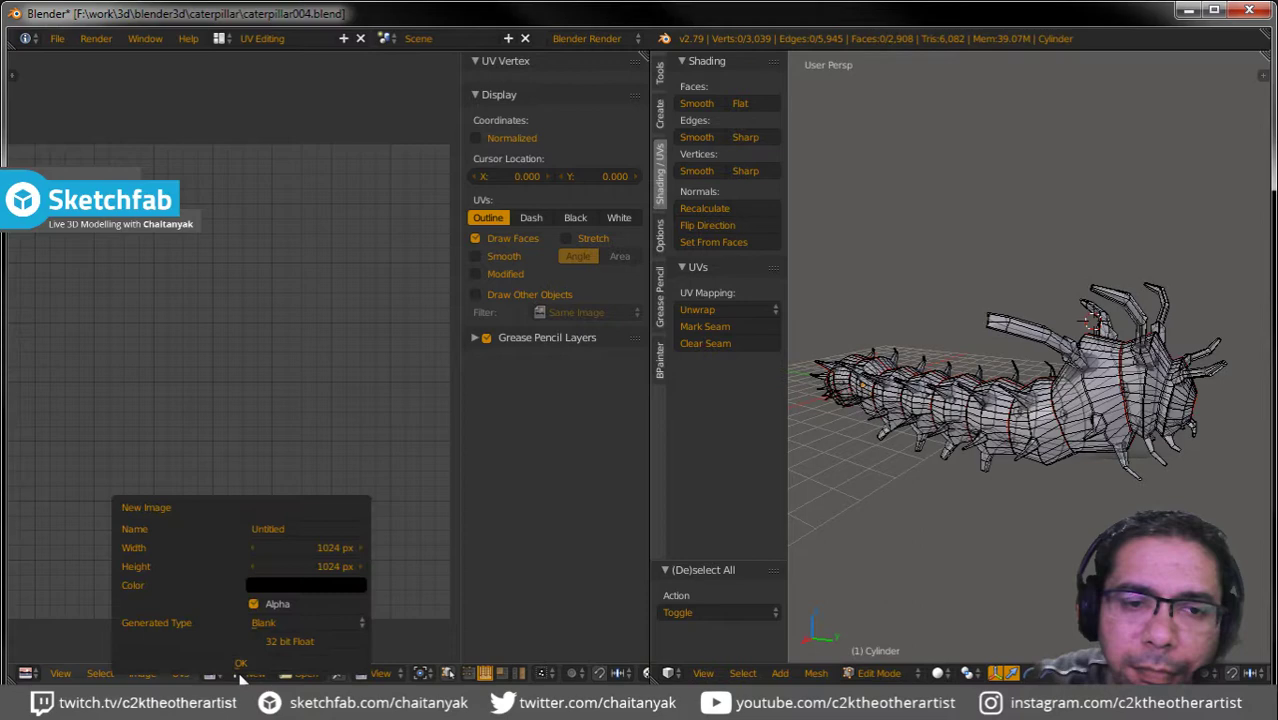
{"action": "left_click", "coordinate": [311, 547]}
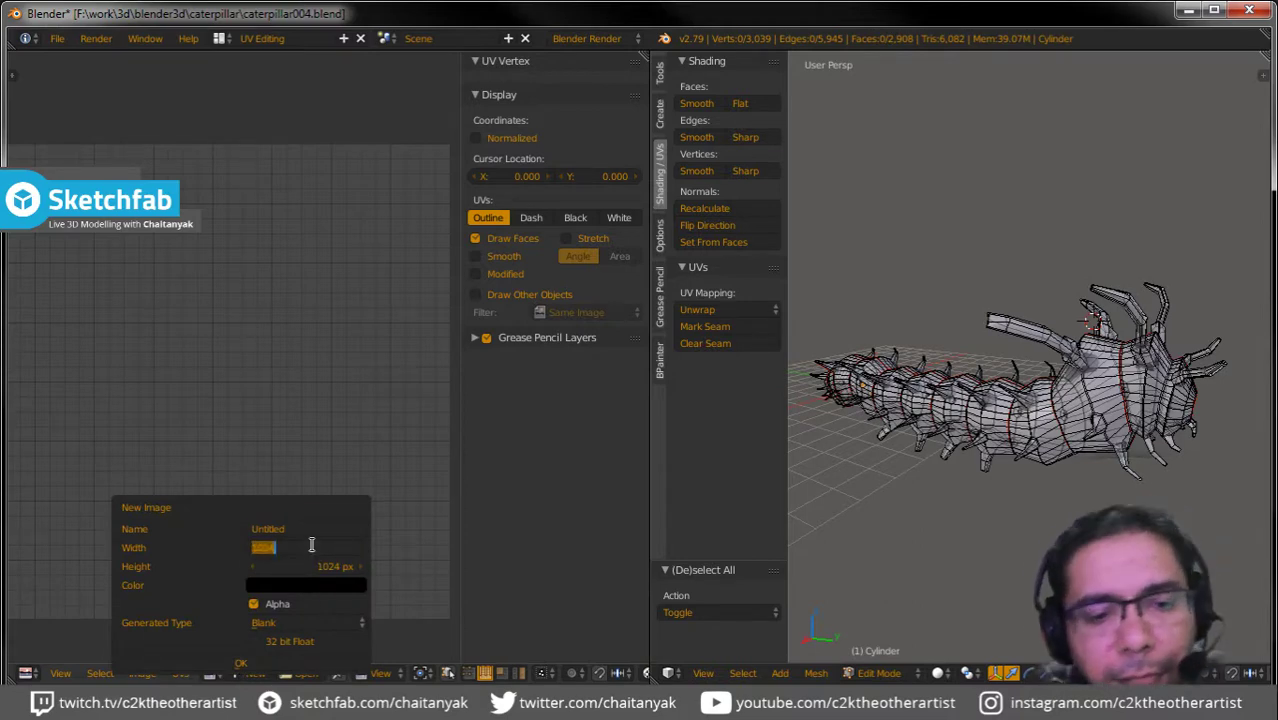
{"action": "type", "text": "2500"}
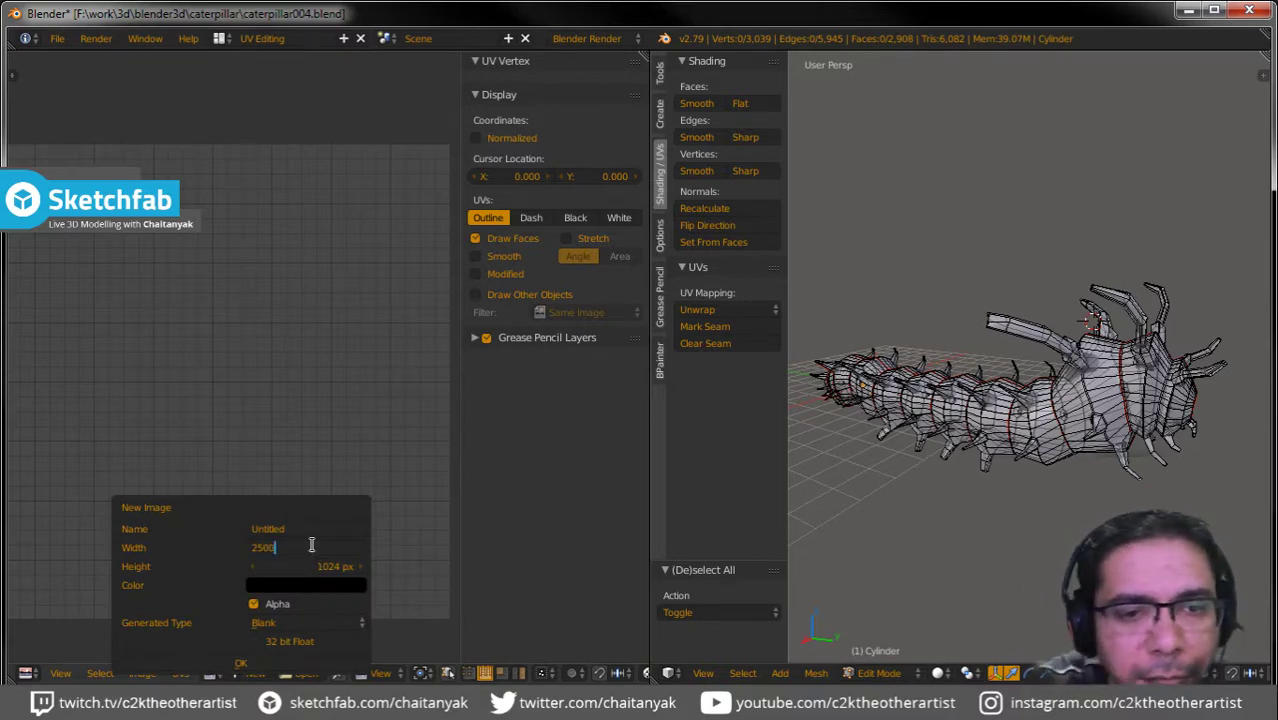
{"action": "key", "text": "Return"}
{"action": "left_click", "coordinate": [326, 563]}
{"action": "type", "text": "2"}
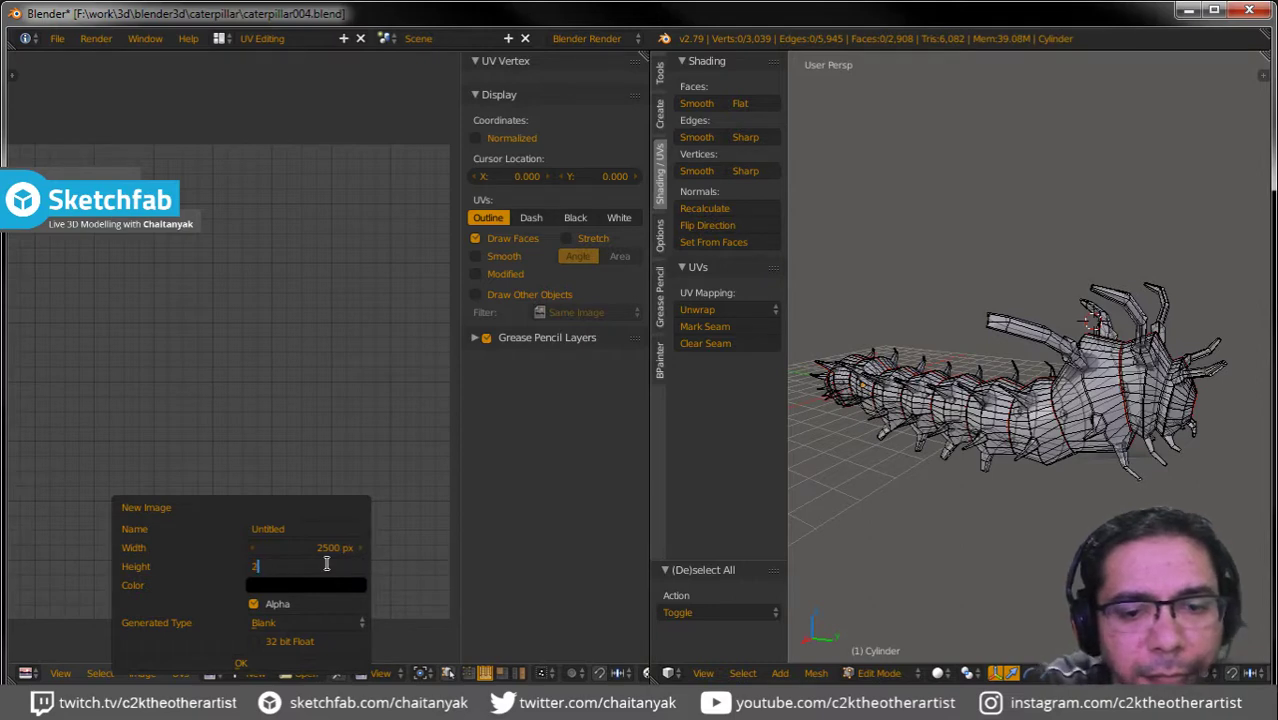
{"action": "type", "text": "500"}
{"action": "key", "text": "Return"}
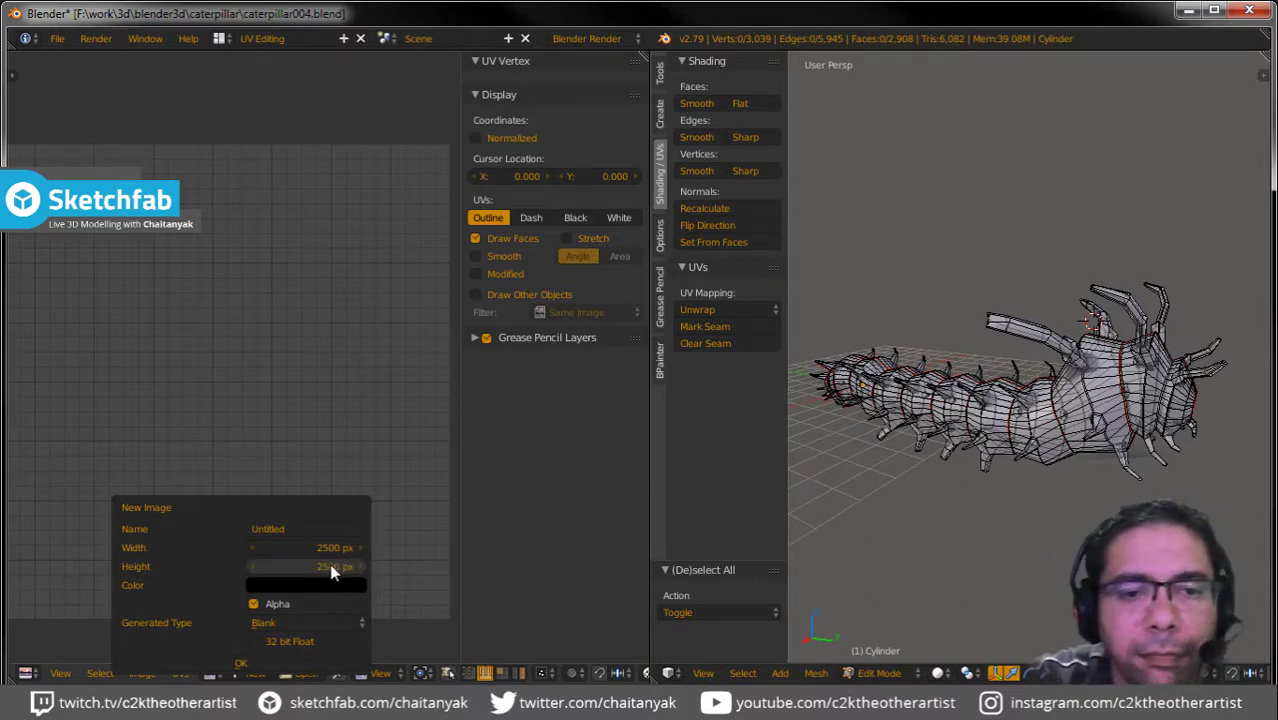
{"action": "left_click", "coordinate": [243, 664]}
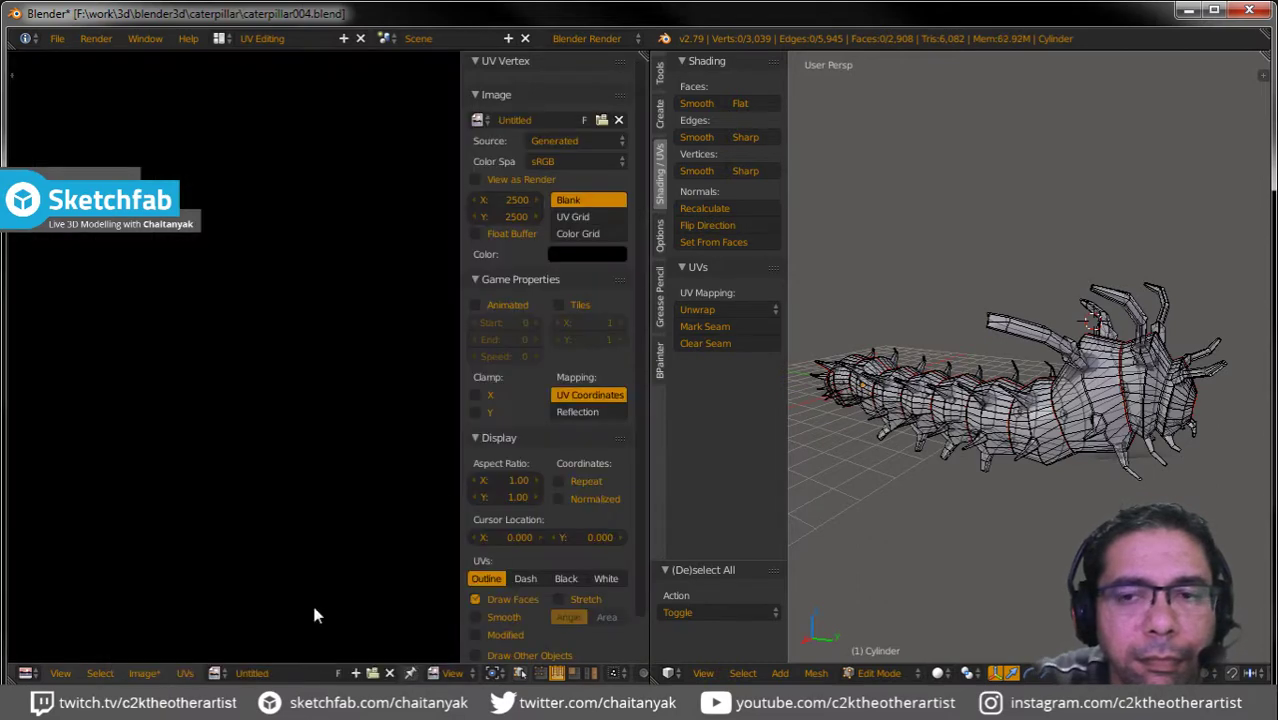
Save the image as diffues.png and return the caterpillar to Object Mode.
{"action": "left_click", "coordinate": [140, 674]}
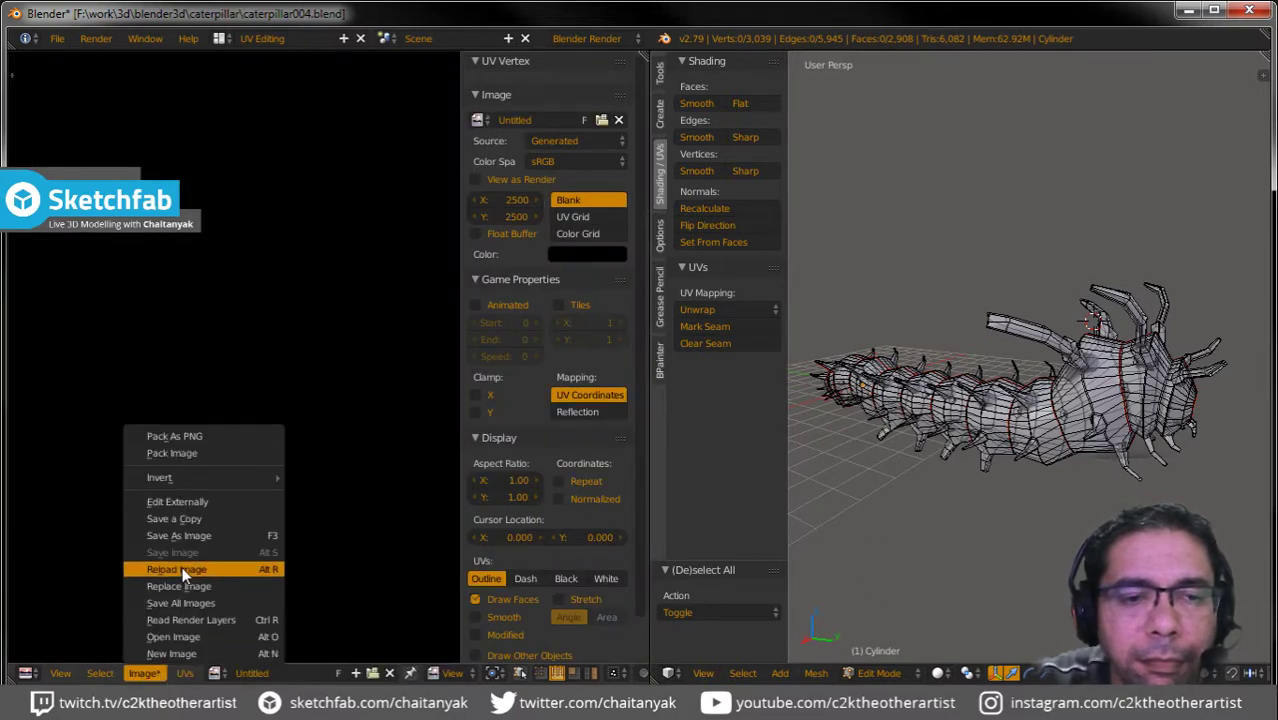
{"action": "left_click", "coordinate": [189, 535]}
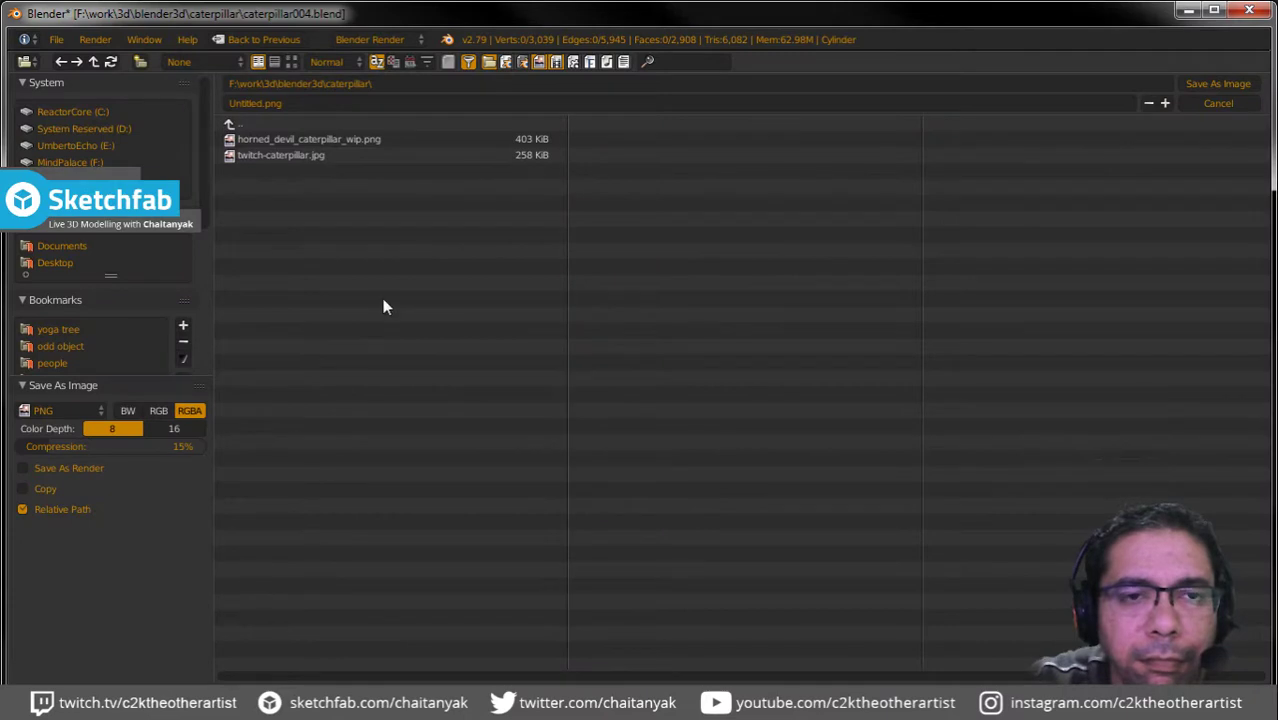
{"action": "left_click", "coordinate": [286, 102]}
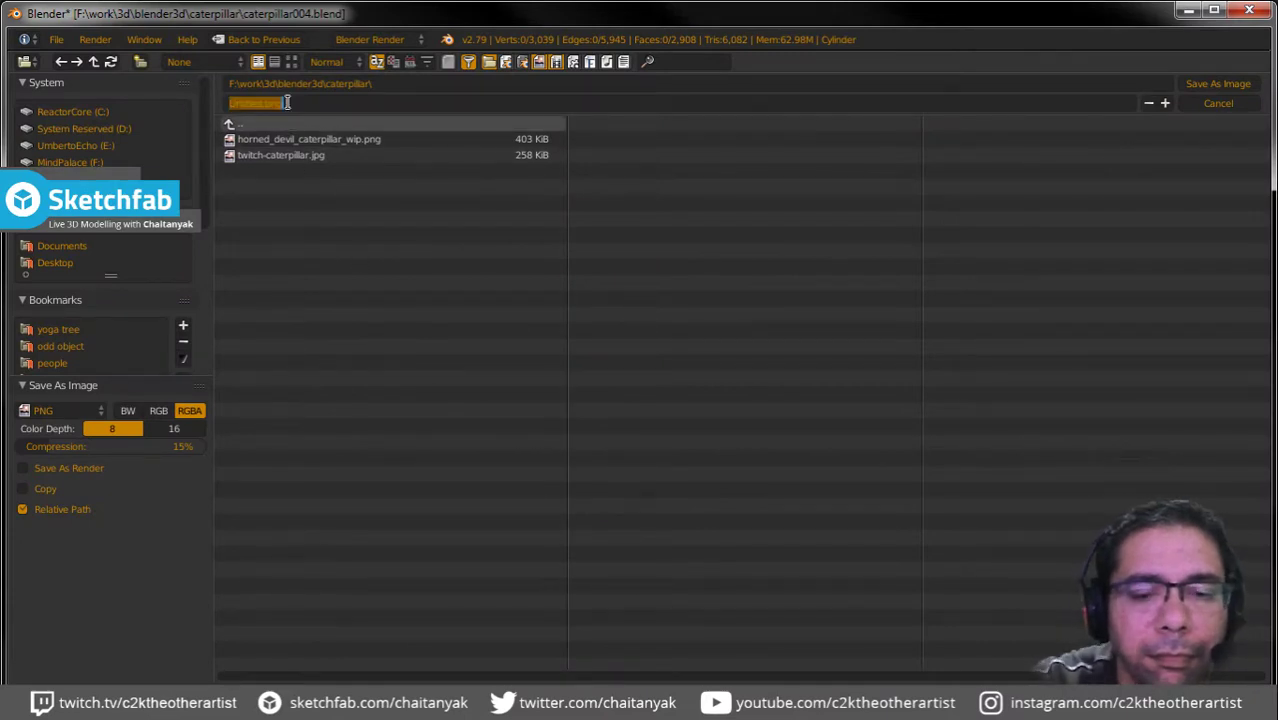
{"action": "type", "text": "diffuses"}
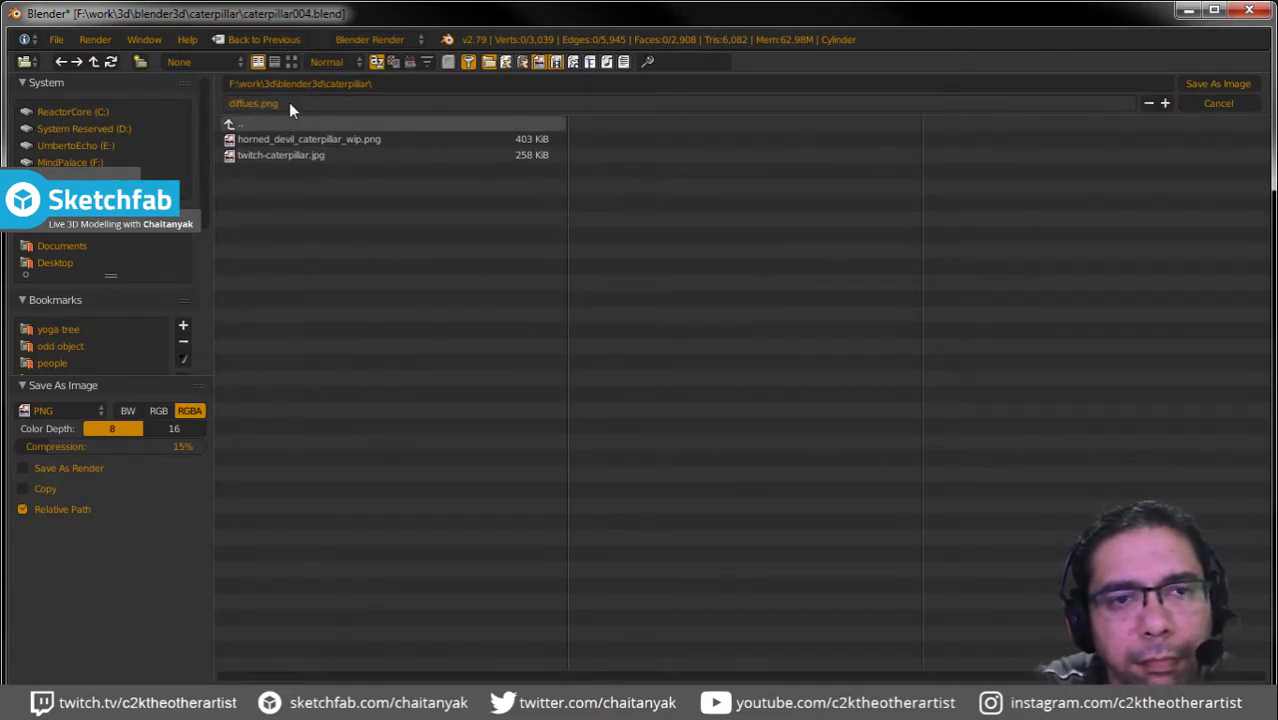
{"action": "key", "text": "Return"}
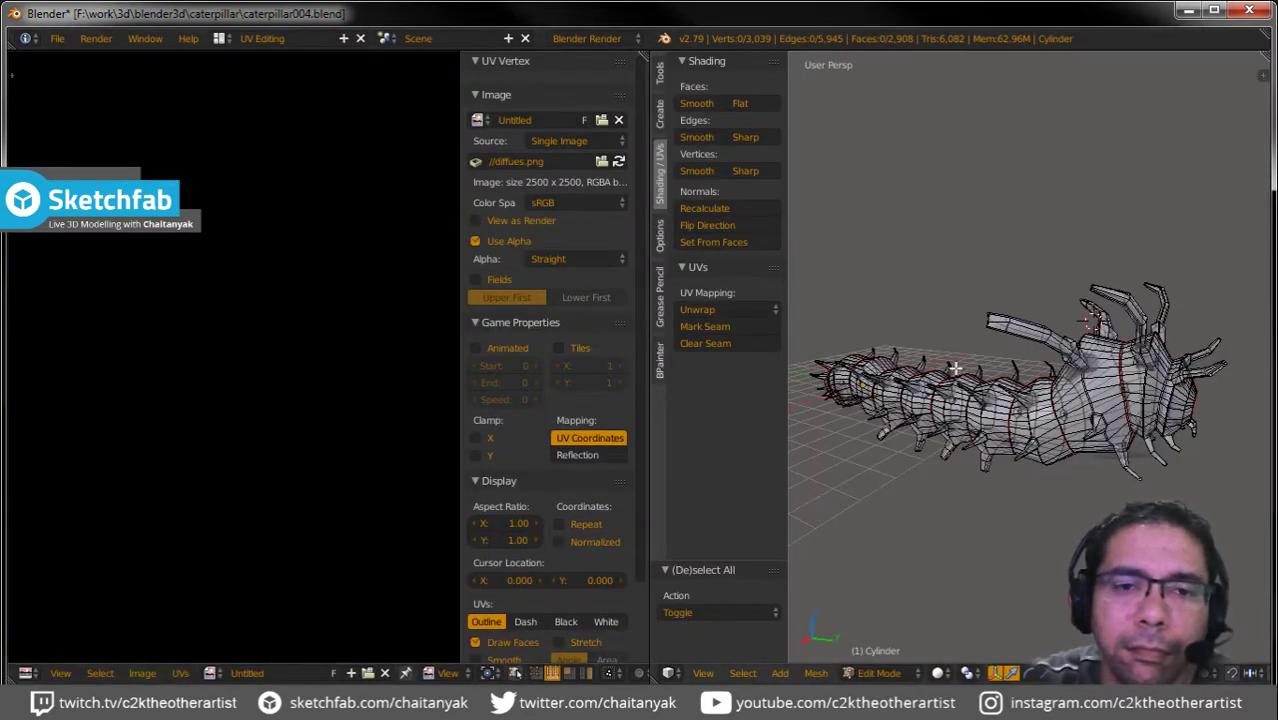
{"action": "key", "text": "Tab"}
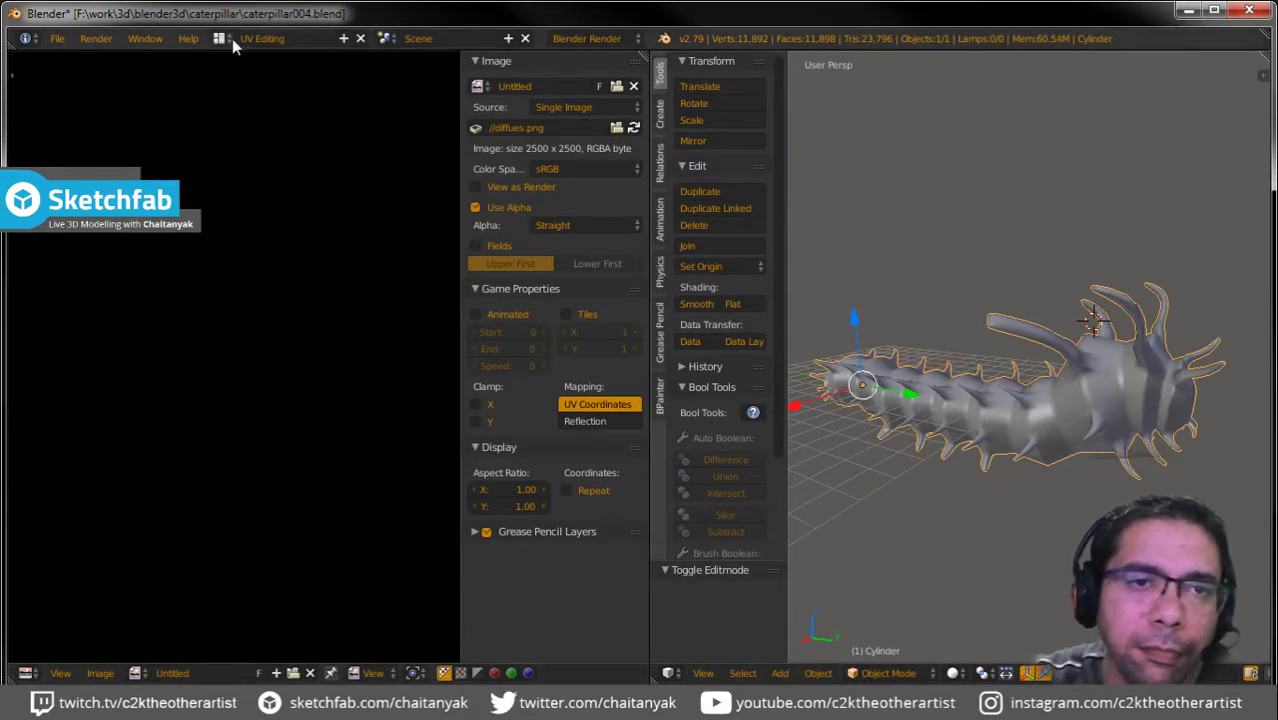
Switch the screen layout to Default.
{"action": "left_click", "coordinate": [220, 38]}
{"action": "left_click", "coordinate": [247, 129]}
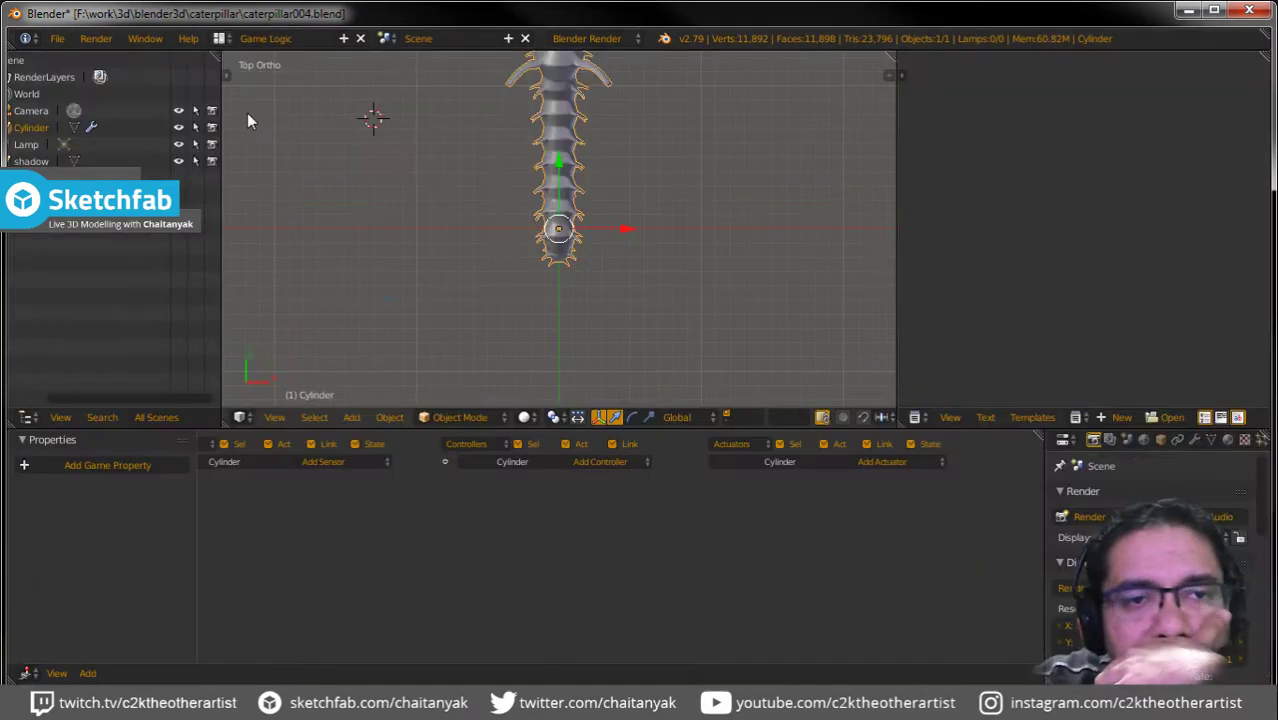
{"action": "left_click", "coordinate": [218, 37]}
{"action": "left_click", "coordinate": [232, 109]}
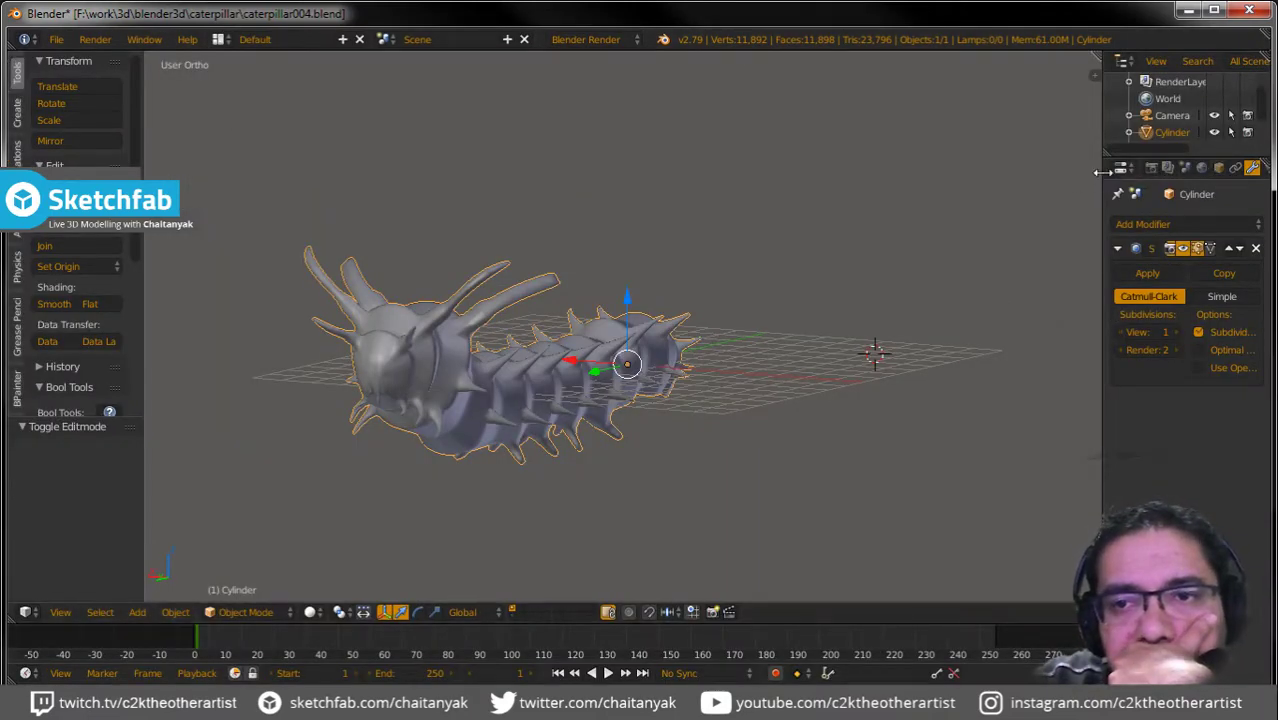
Add a new material named diffuse to the caterpillar.
{"action": "left_click_drag", "start_coordinate": [1102, 176], "coordinate": [968, 178]}
{"action": "left_click", "coordinate": [1152, 169]}
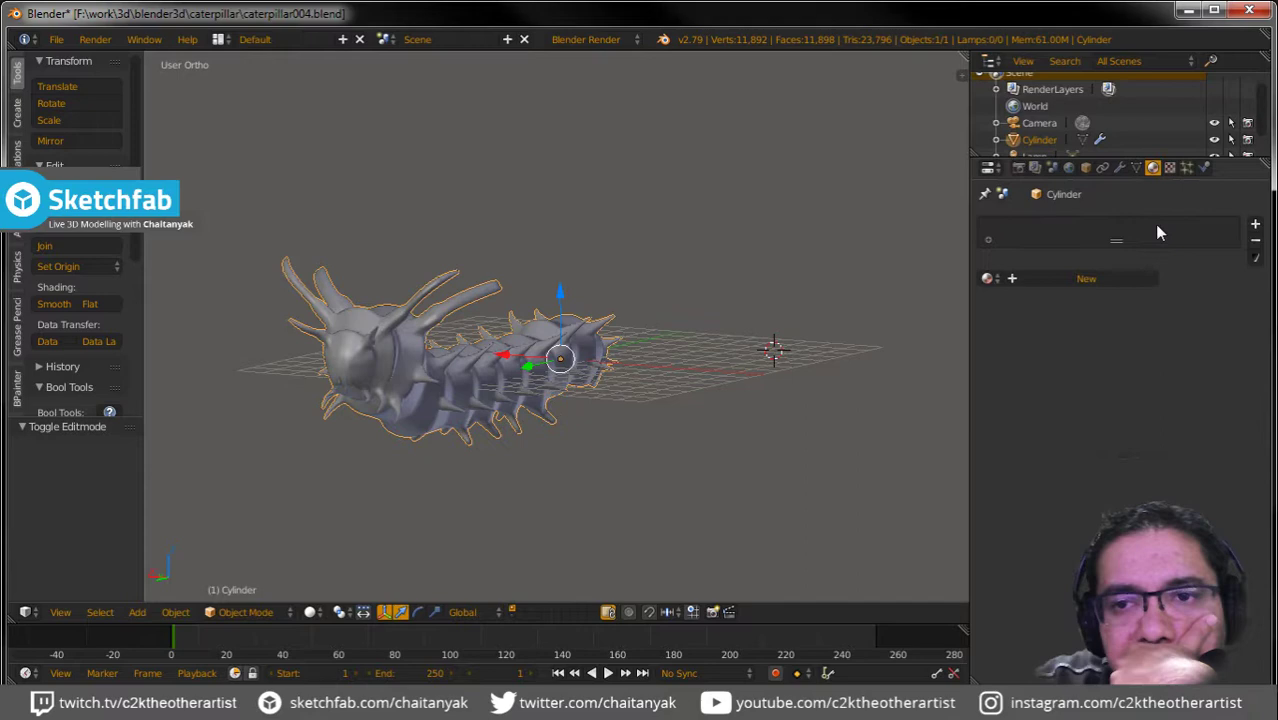
{"action": "left_click", "coordinate": [1082, 279]}
{"action": "type", "text": "c"}
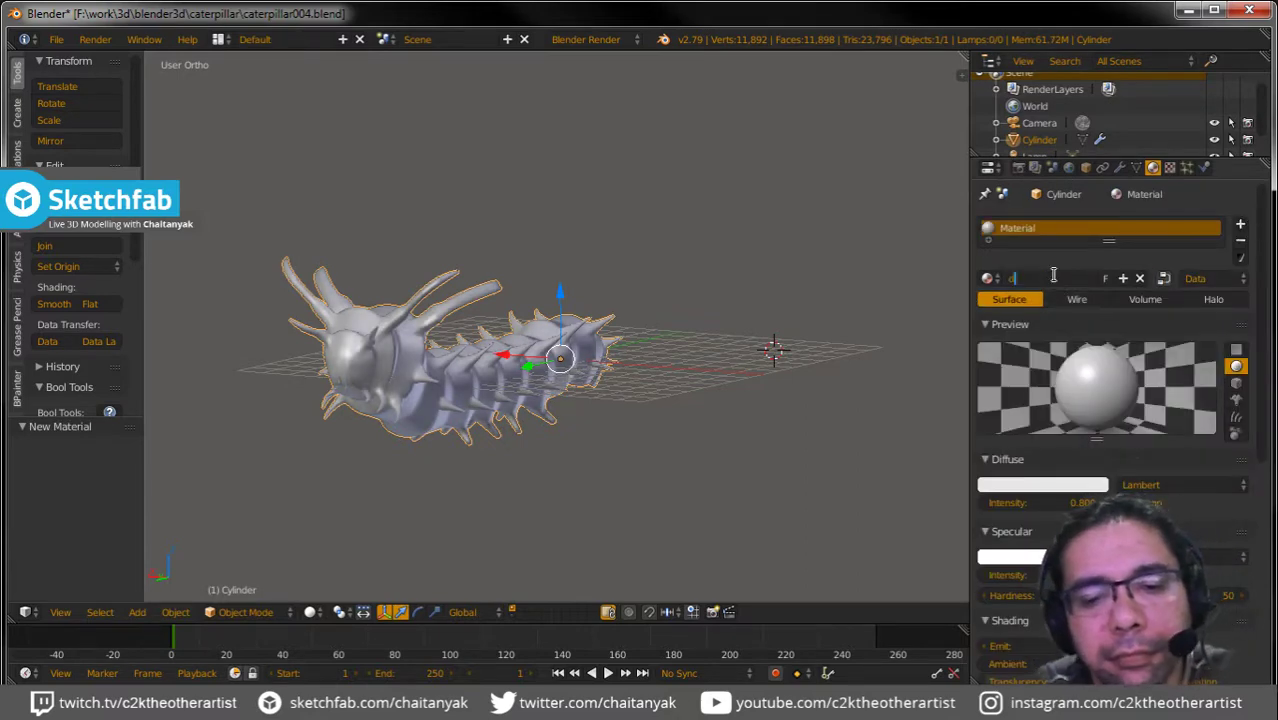
{"action": "type", "text": "diffuse"}
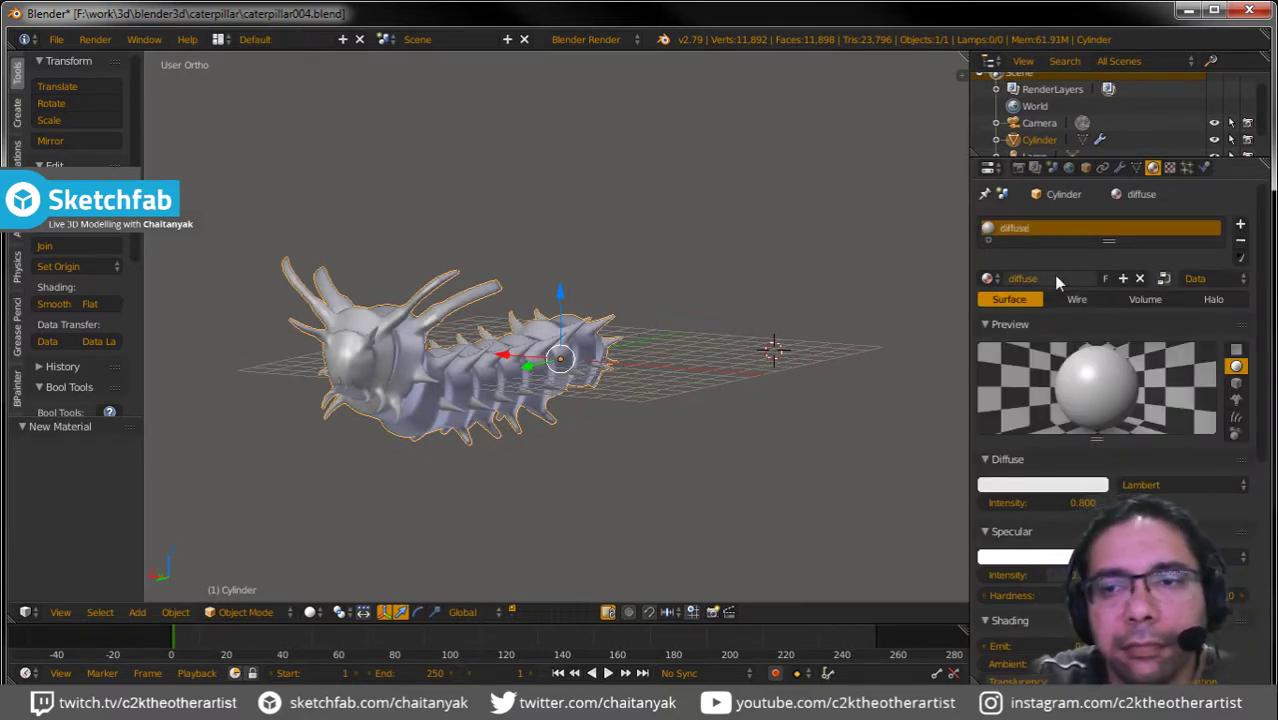
Give the diffuse material an image texture that loads diffues.png.
{"action": "left_click", "coordinate": [1169, 168]}
{"action": "left_click", "coordinate": [1139, 350]}
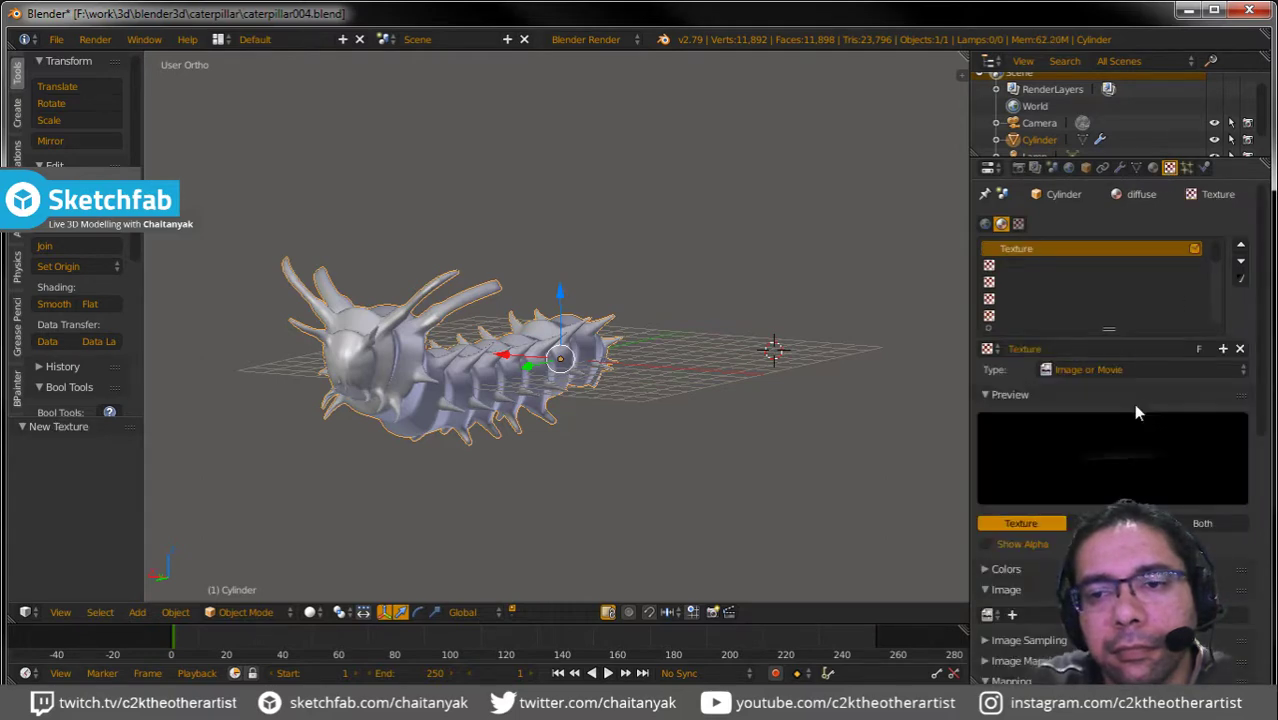
{"action": "left_click", "coordinate": [990, 615]}
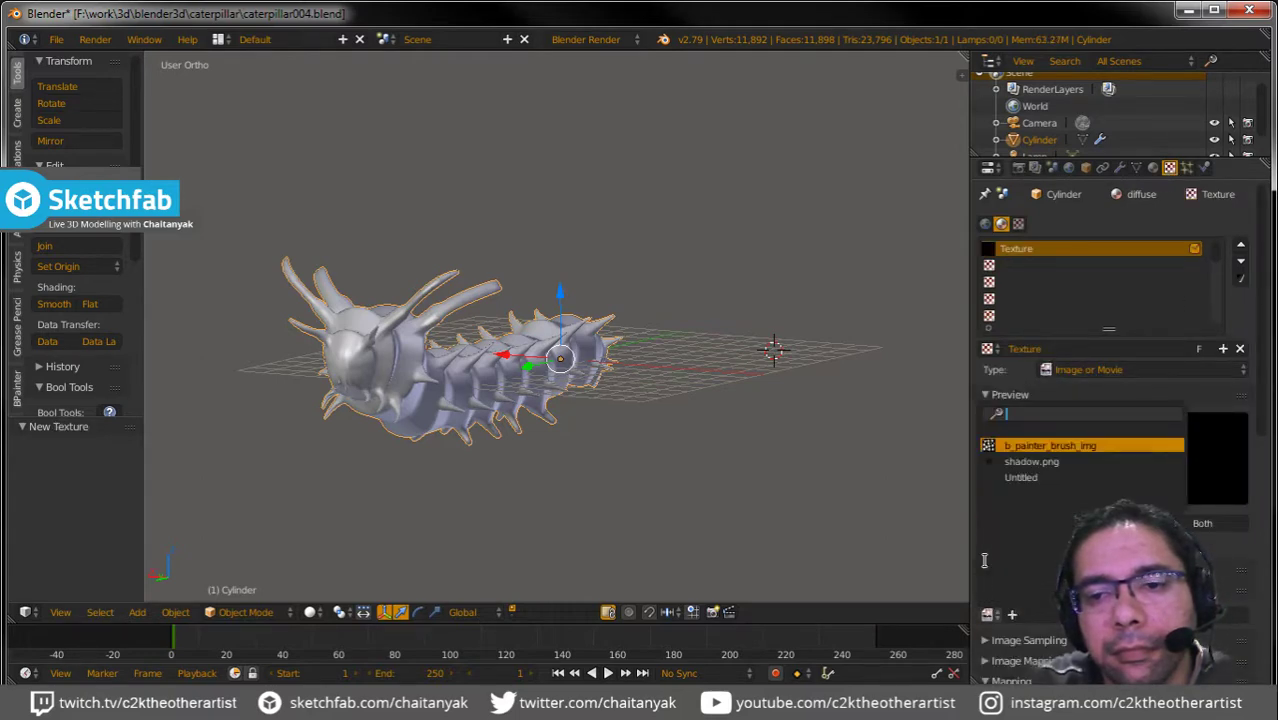
{"action": "left_click", "coordinate": [1015, 477]}
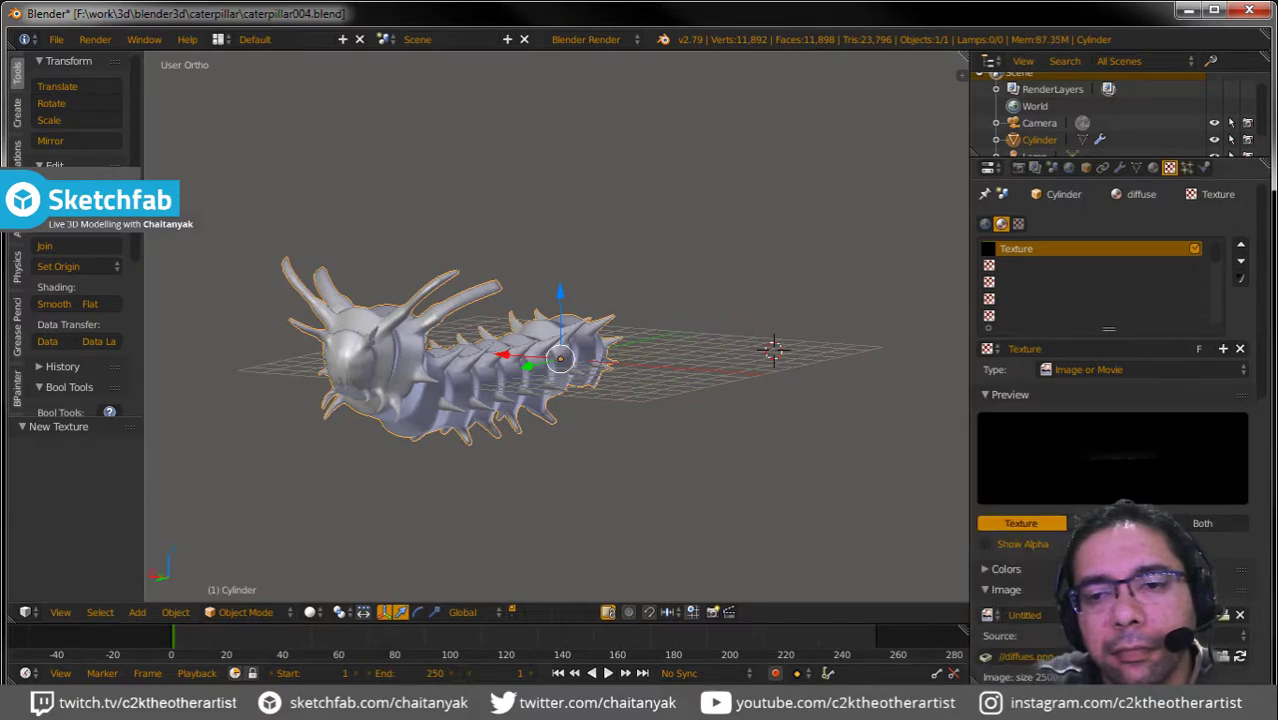
{"action": "left_click", "coordinate": [1224, 616]}
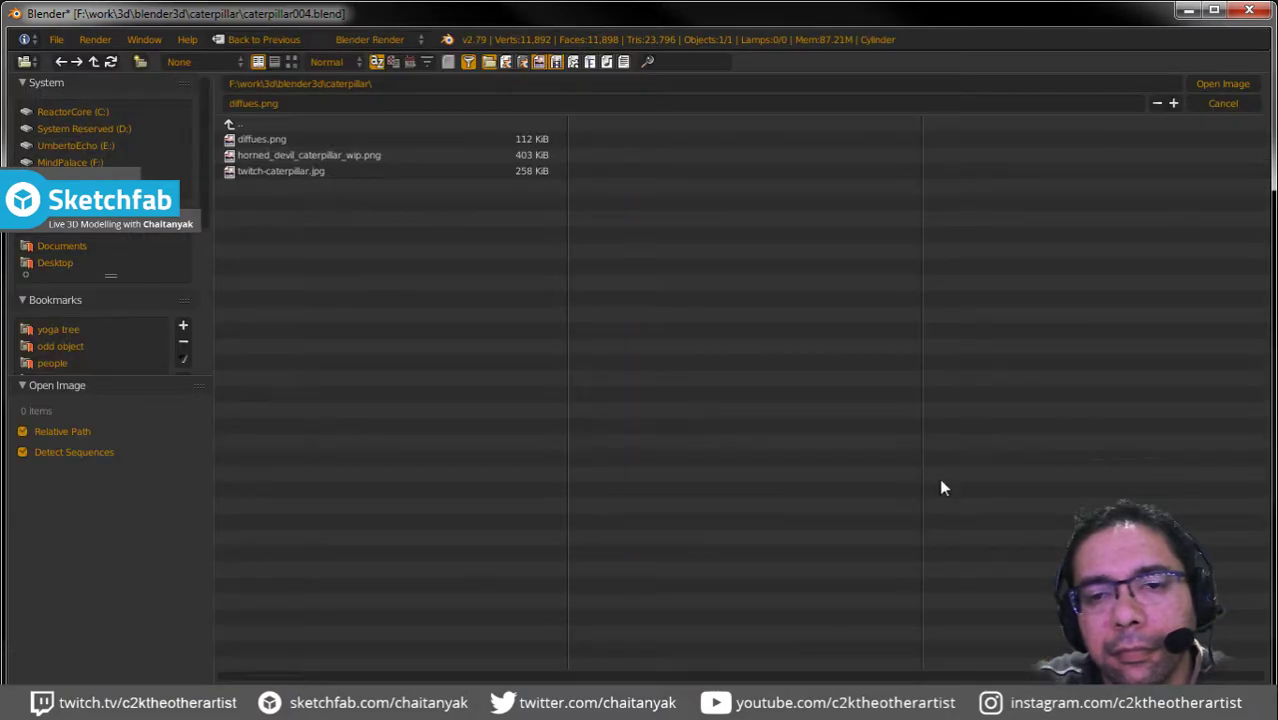
{"action": "double_click", "coordinate": [262, 139]}
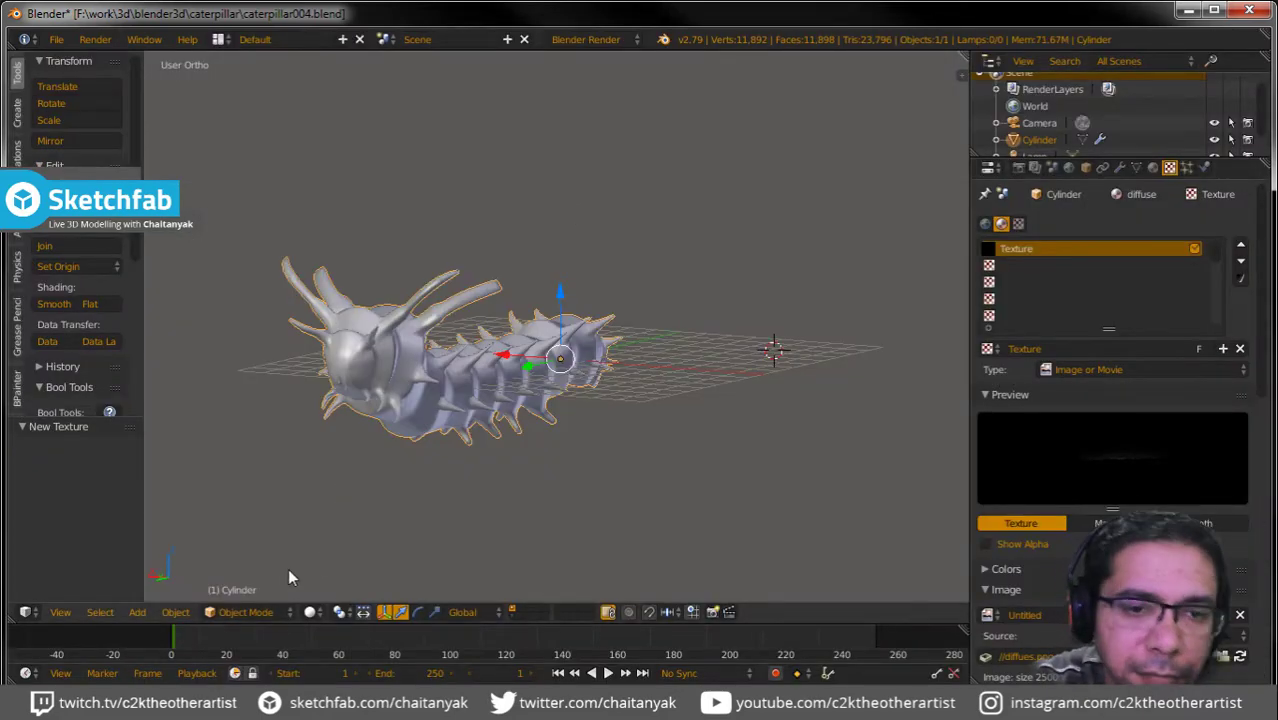
{"action": "left_click", "coordinate": [312, 612]}
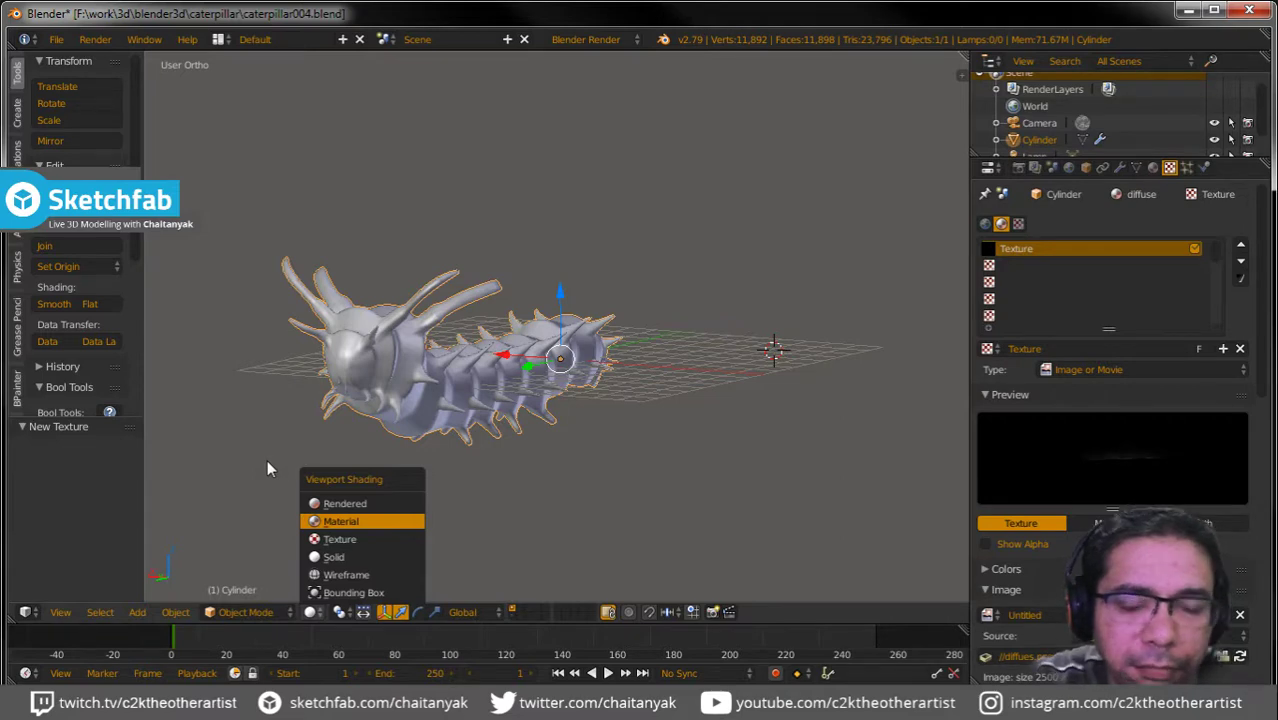
Set viewport shading to Texture and save the project as caterpillar005.blend.
{"action": "key", "text": "Down"}
{"action": "key", "text": "Return"}
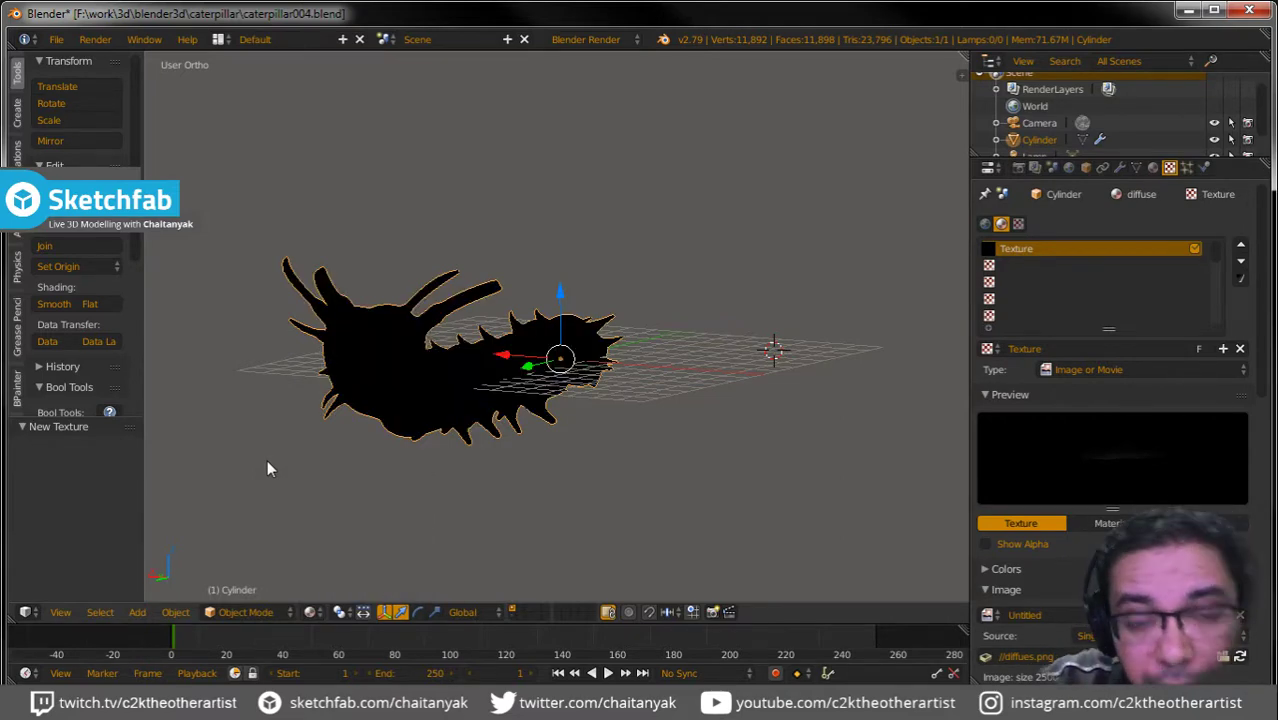
{"action": "key", "text": "ctrl+shift+s"}
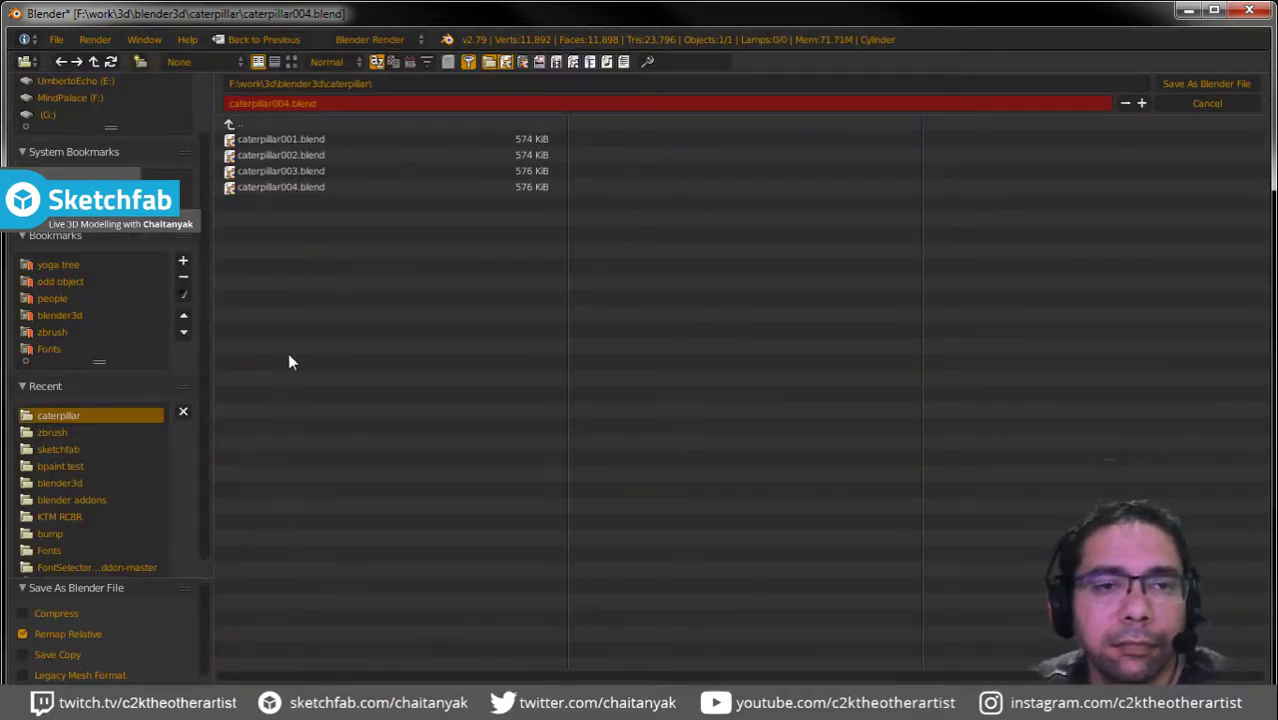
{"action": "left_click", "coordinate": [1141, 103]}
{"action": "left_click", "coordinate": [1207, 84]}
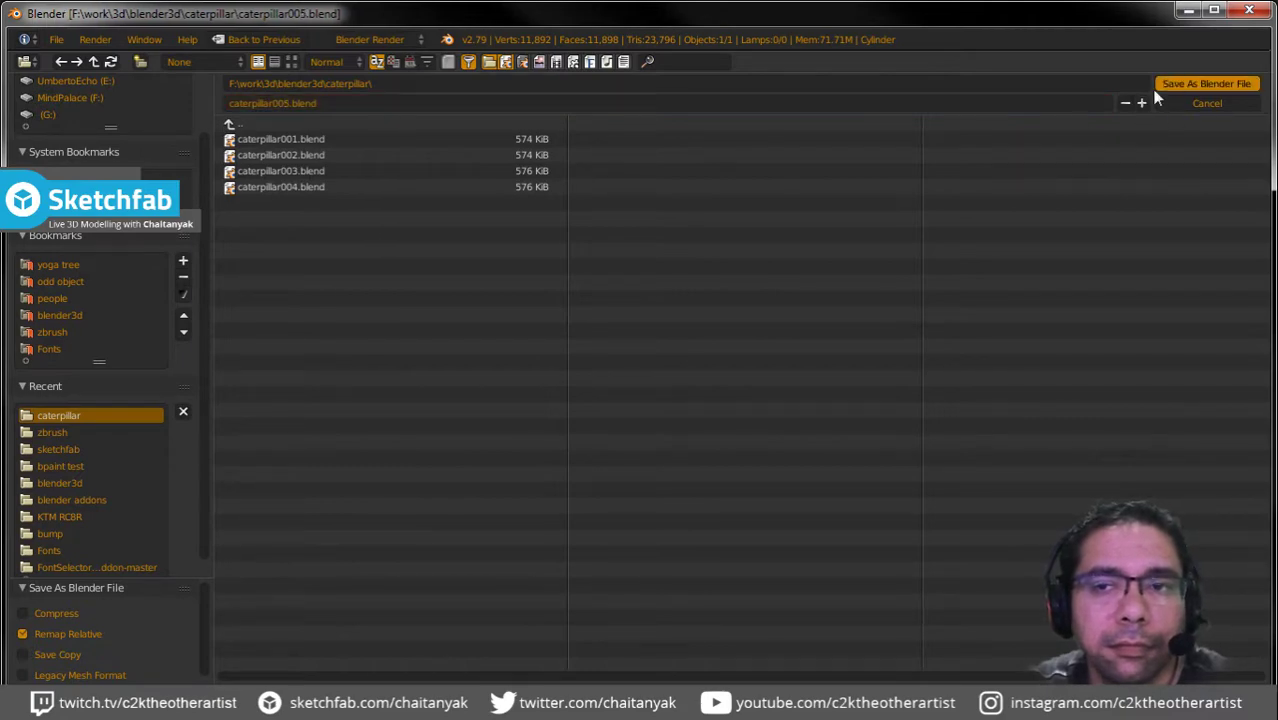
Make the layer with the camera and lamp visible.
{"action": "middle_click_drag", "start_coordinate": [414, 507], "coordinate": [585, 491]}
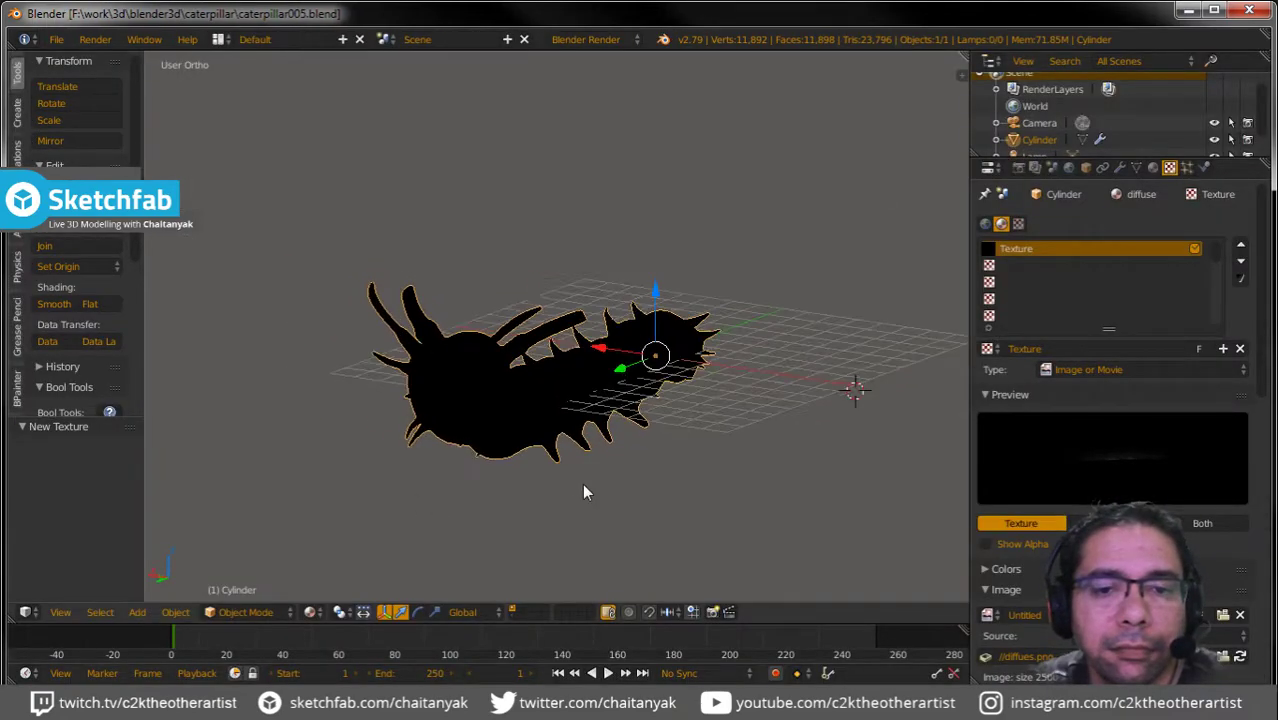
{"action": "left_click", "coordinate": [512, 616], "text": "shift"}
{"action": "mouse_move", "coordinate": [575, 528]}
{"action": "middle_mouse_down"}
{"action": "mouse_move", "coordinate": [459, 519]}
{"action": "mouse_move", "coordinate": [571, 496]}
{"action": "mouse_move", "coordinate": [573, 531]}
{"action": "mouse_move", "coordinate": [499, 531]}
{"action": "mouse_move", "coordinate": [633, 508]}
{"action": "mouse_move", "coordinate": [541, 492]}
{"action": "mouse_move", "coordinate": [548, 500]}
{"action": "middle_mouse_up"}
Switch the caterpillar into Texture Paint mode and view it from the side.
{"action": "left_click", "coordinate": [231, 605]}
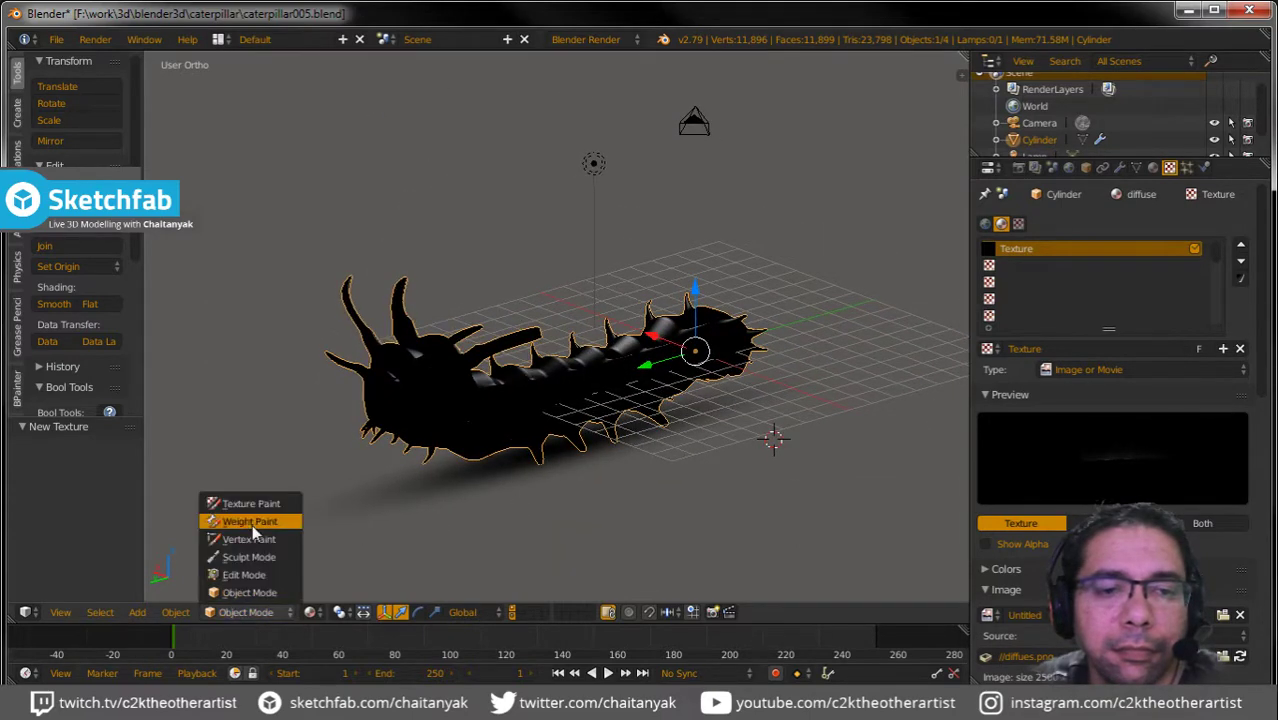
{"action": "left_click", "coordinate": [250, 502]}
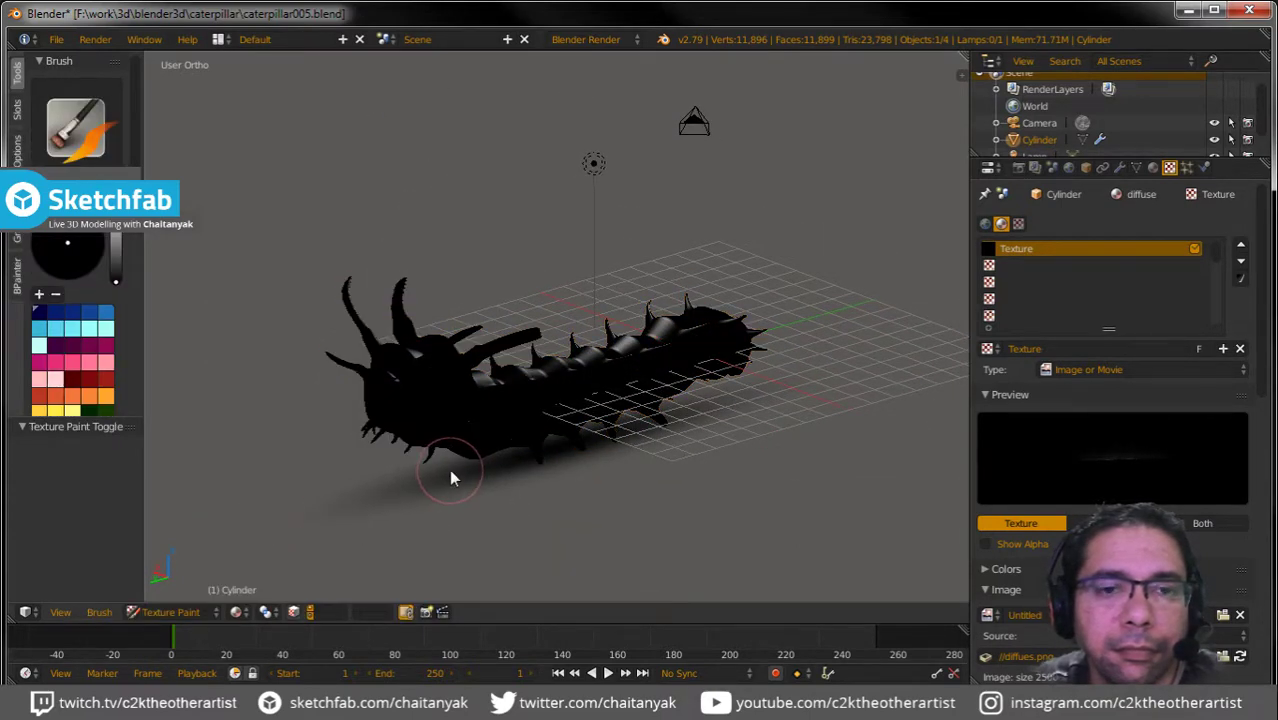
{"action": "mouse_move", "coordinate": [449, 469]}
{"action": "middle_mouse_down"}
{"action": "mouse_move", "coordinate": [534, 506]}
{"action": "mouse_move", "coordinate": [766, 468]}
{"action": "mouse_move", "coordinate": [599, 465]}
{"action": "mouse_move", "coordinate": [521, 516]}
{"action": "mouse_move", "coordinate": [527, 550]}
{"action": "mouse_move", "coordinate": [646, 527]}
{"action": "mouse_move", "coordinate": [744, 365]}
{"action": "middle_mouse_up"}
{"action": "scroll", "coordinate": [521, 516], "scroll_direction": "down", "scroll_amount": 4}
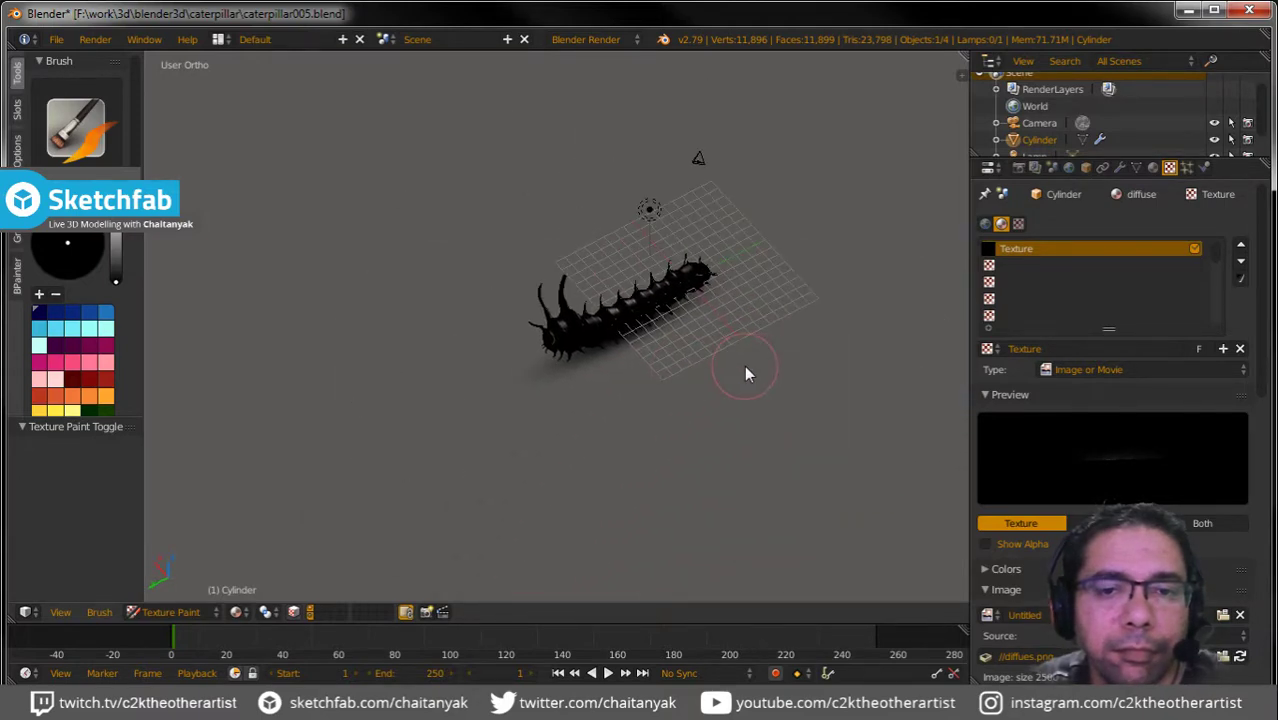
Toggle Environment Lighting in the World settings and orbit to inspect the caterpillar.
{"action": "left_click", "coordinate": [1070, 168]}
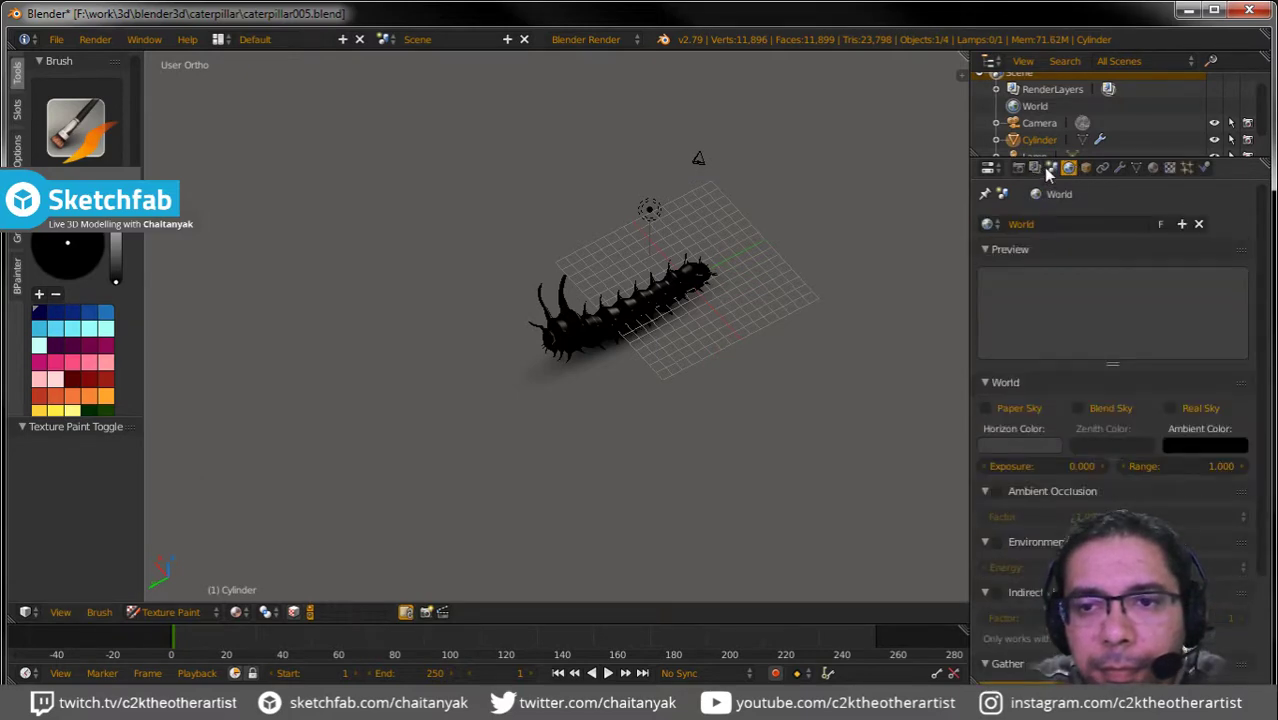
{"action": "left_click", "coordinate": [996, 541]}
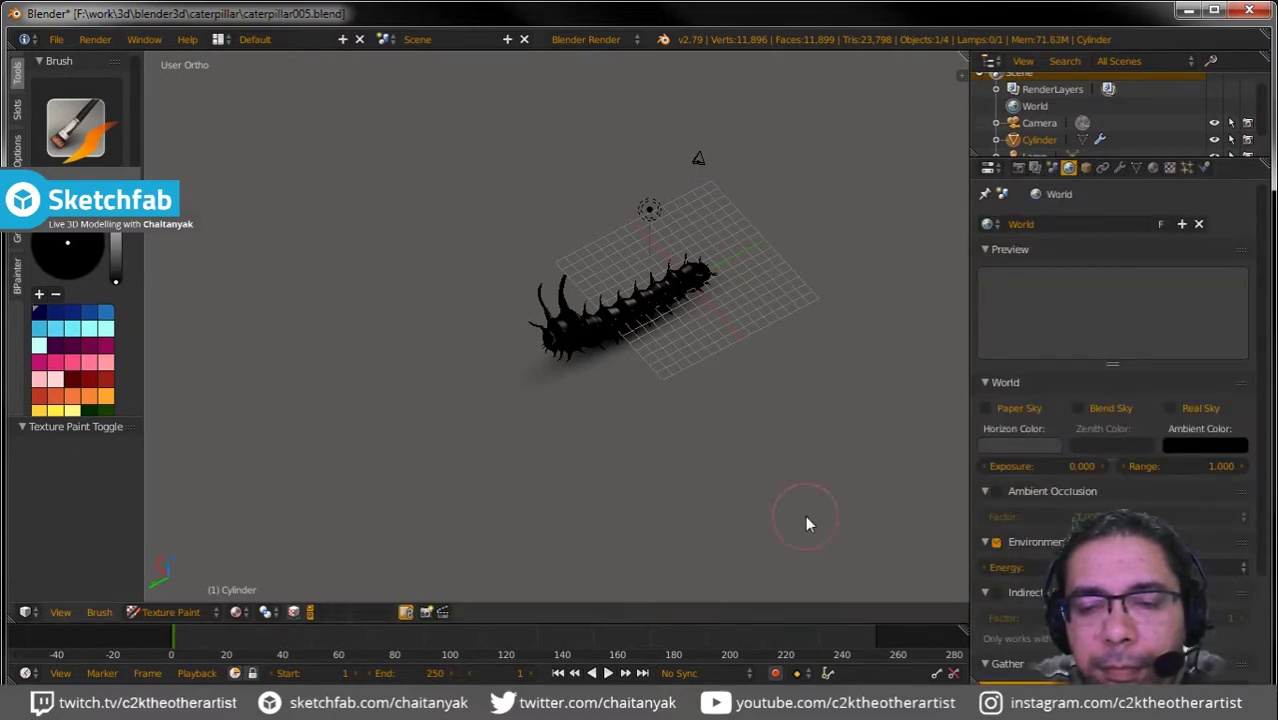
{"action": "mouse_move", "coordinate": [622, 399]}
{"action": "middle_mouse_down"}
{"action": "mouse_move", "coordinate": [676, 380]}
{"action": "mouse_move", "coordinate": [608, 337]}
{"action": "middle_mouse_up"}
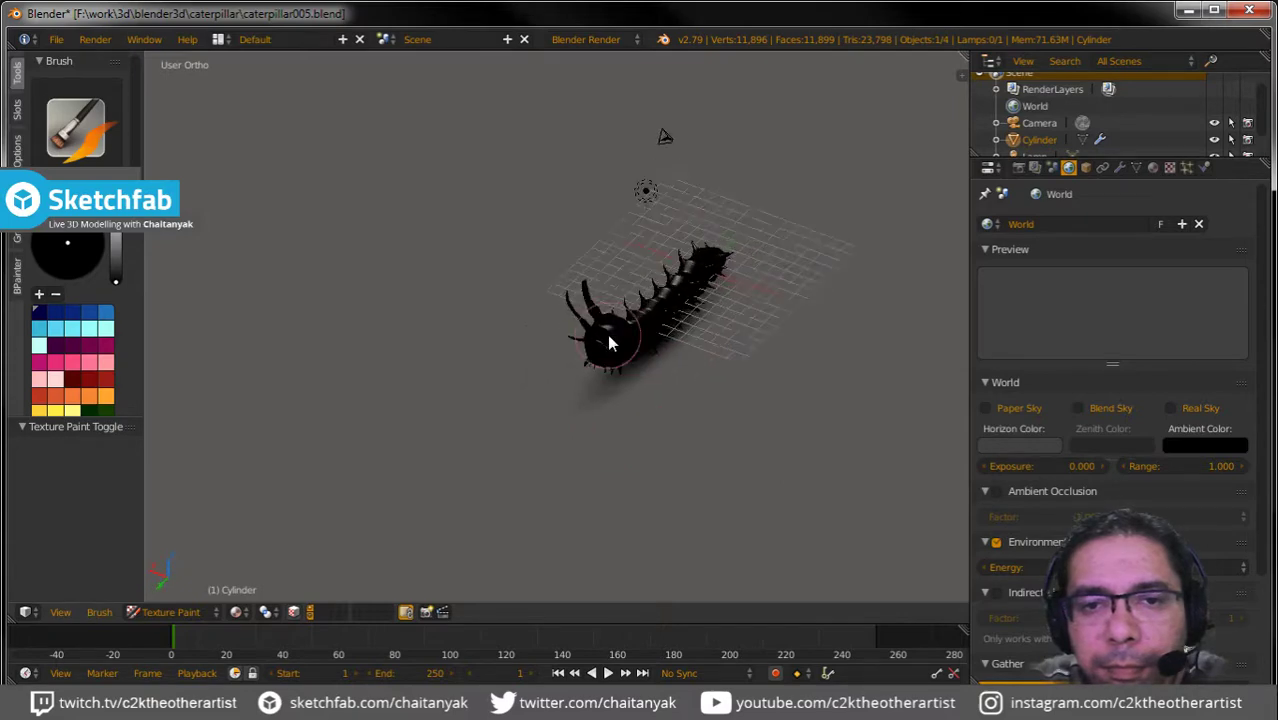
{"action": "scroll", "coordinate": [607, 334], "scroll_direction": "up", "scroll_amount": 3}
{"action": "scroll", "coordinate": [607, 334], "scroll_direction": "up", "scroll_amount": 3}
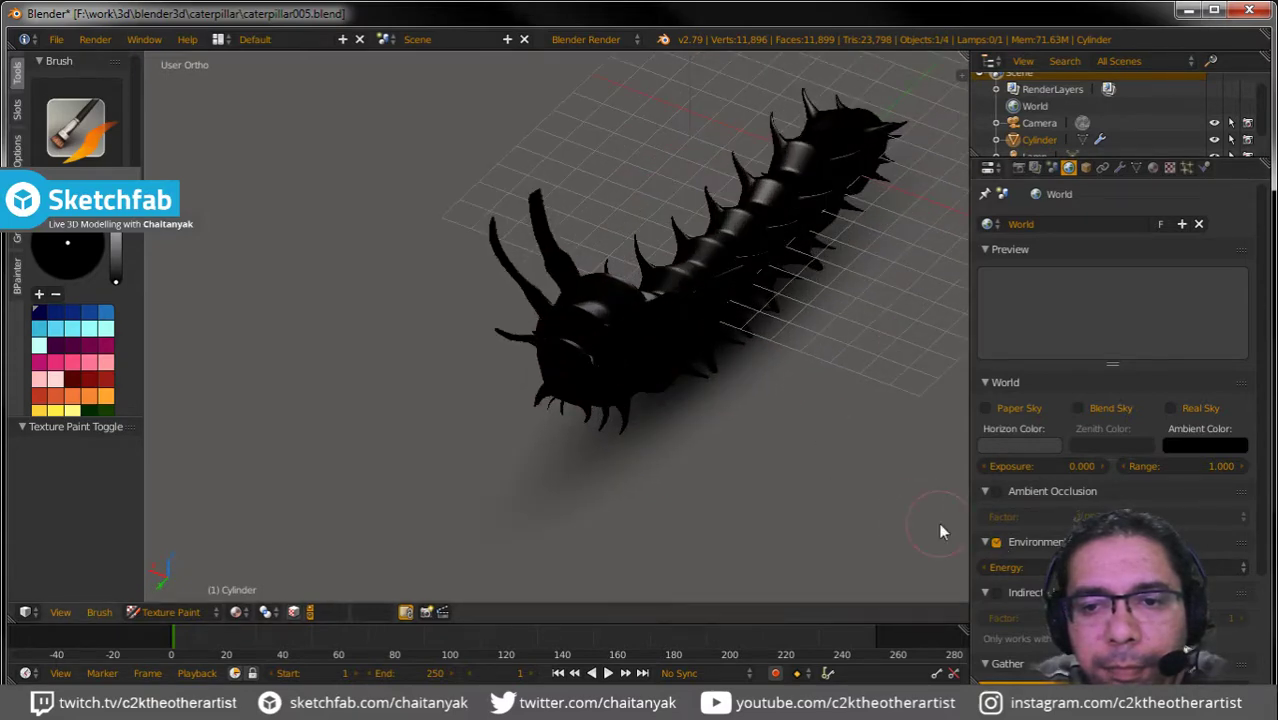
{"action": "mouse_move", "coordinate": [752, 471]}
{"action": "middle_mouse_down"}
{"action": "mouse_move", "coordinate": [729, 469]}
{"action": "mouse_move", "coordinate": [760, 460]}
{"action": "middle_mouse_up"}
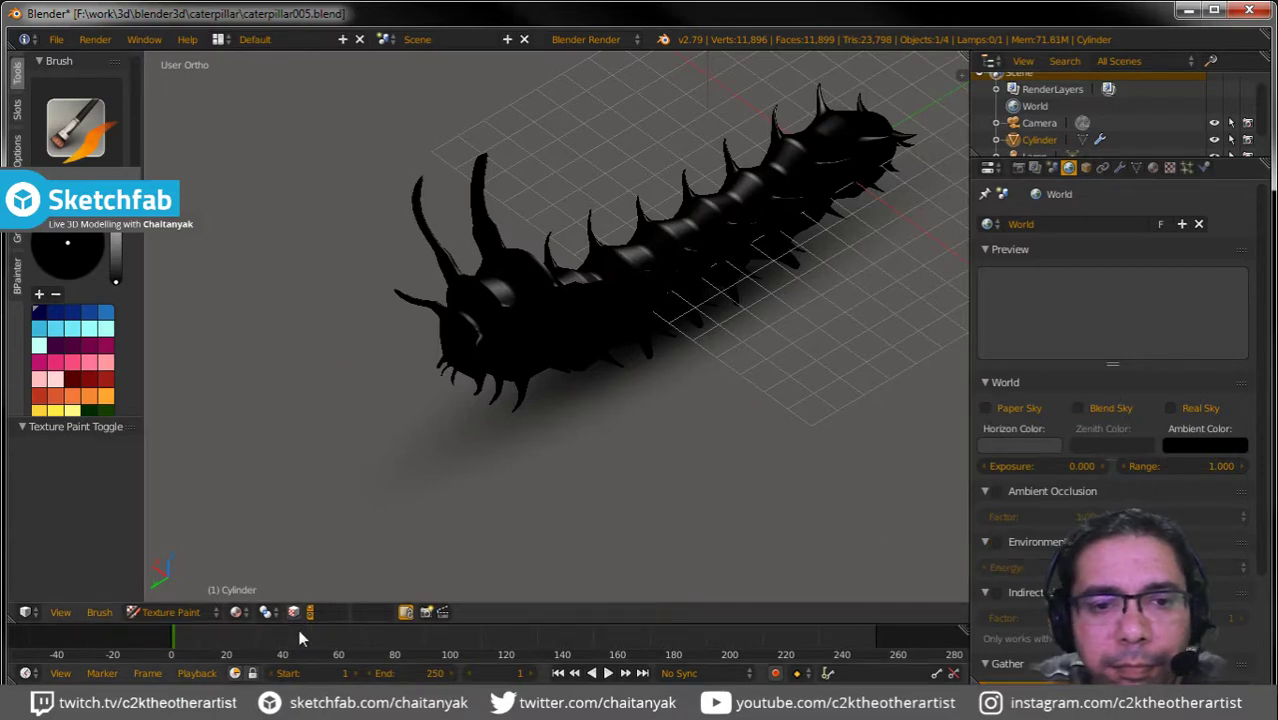
Return to Object Mode and move the shadow plane to another layer.
{"action": "left_click", "coordinate": [212, 619]}
{"action": "left_click", "coordinate": [191, 593]}
{"action": "right_click", "coordinate": [486, 442]}
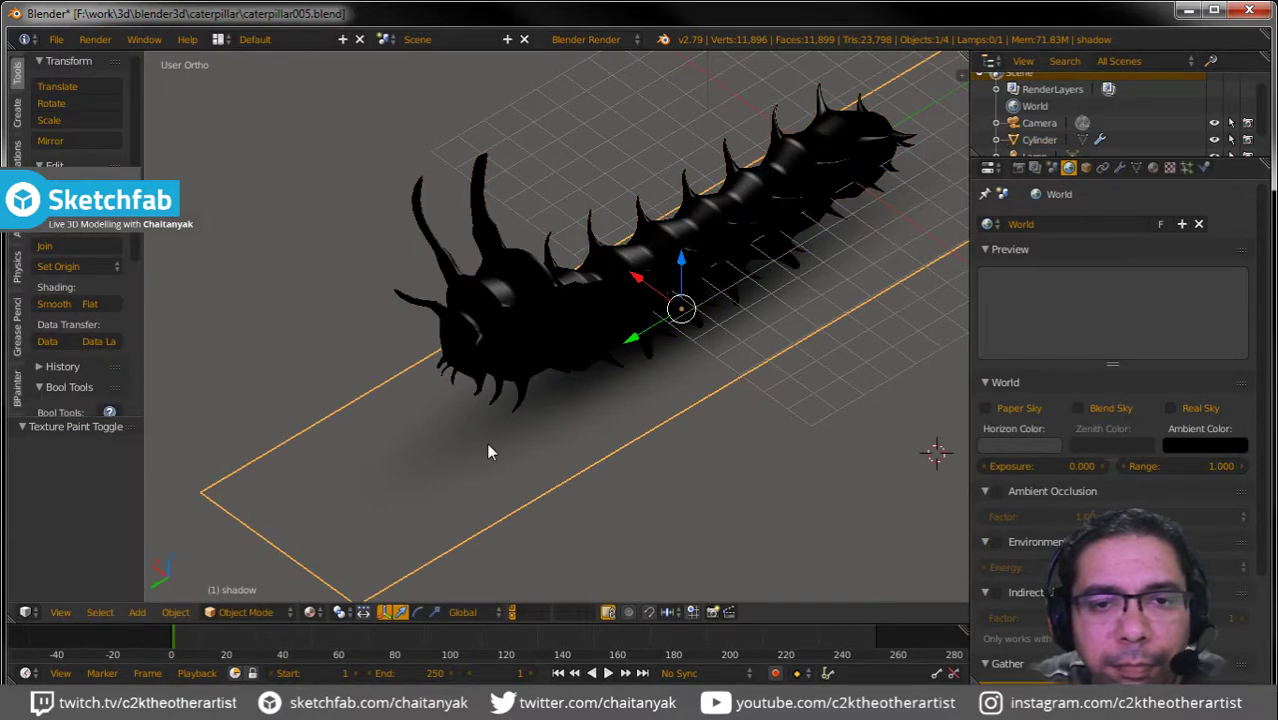
{"action": "key", "text": "m"}
{"action": "left_click", "coordinate": [631, 487]}
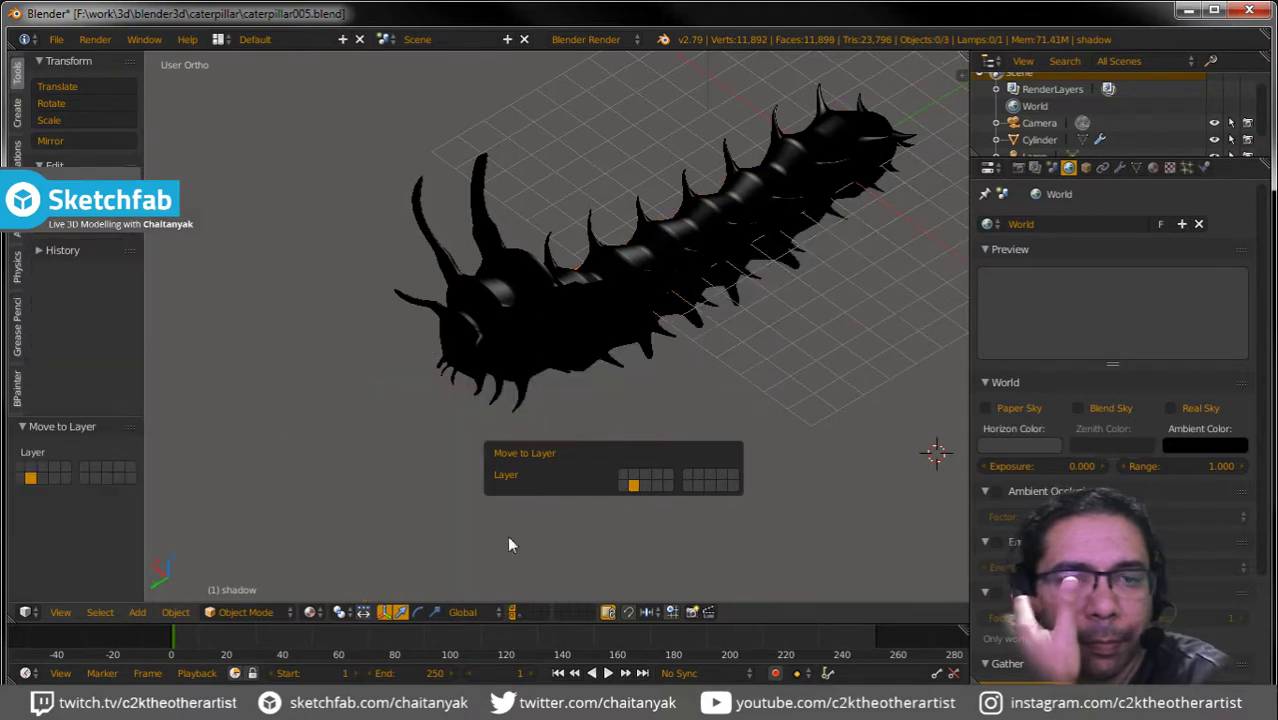
{"action": "scroll", "coordinate": [476, 492], "scroll_direction": "up", "scroll_amount": 2}
Move the lamp to a new position above the caterpillar.
{"action": "right_click", "coordinate": [600, 385]}
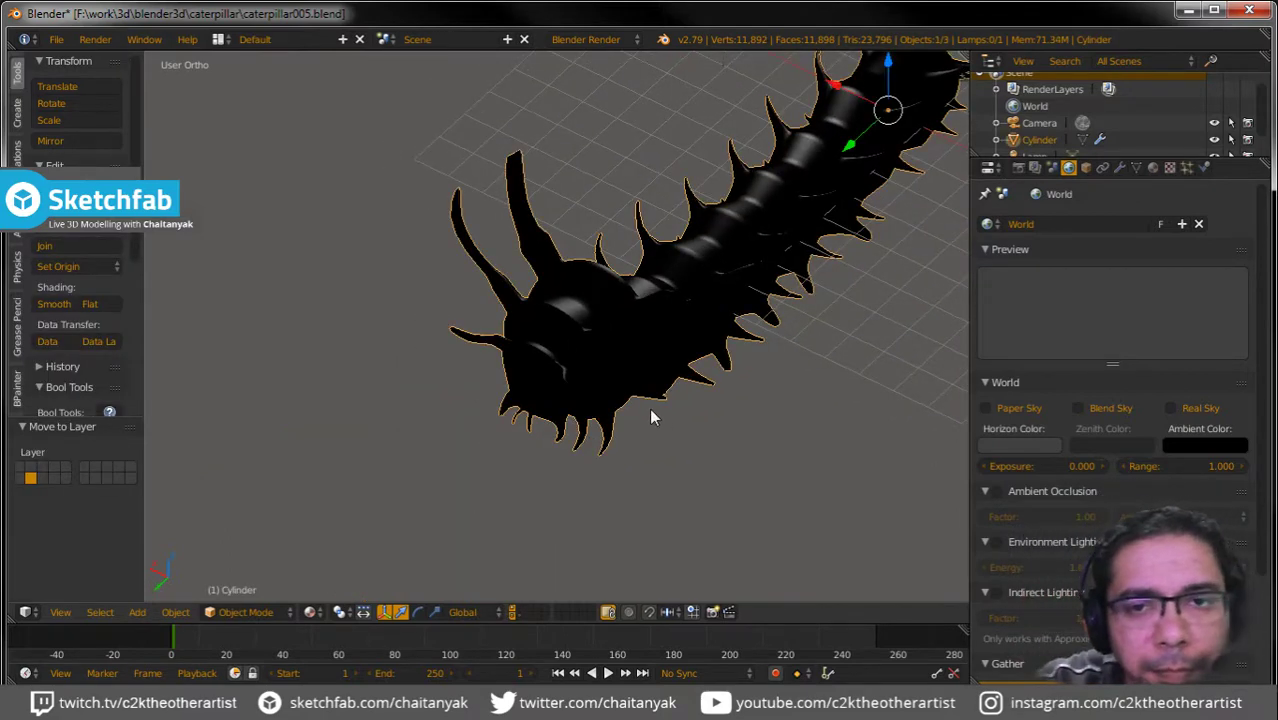
{"action": "scroll", "coordinate": [651, 417], "scroll_direction": "down", "scroll_amount": 4}
{"action": "right_click", "coordinate": [675, 191]}
{"action": "mouse_move", "coordinate": [677, 220]}
{"action": "middle_mouse_down"}
{"action": "mouse_move", "coordinate": [718, 418]}
{"action": "mouse_move", "coordinate": [671, 428]}
{"action": "mouse_move", "coordinate": [651, 187]}
{"action": "middle_mouse_up"}
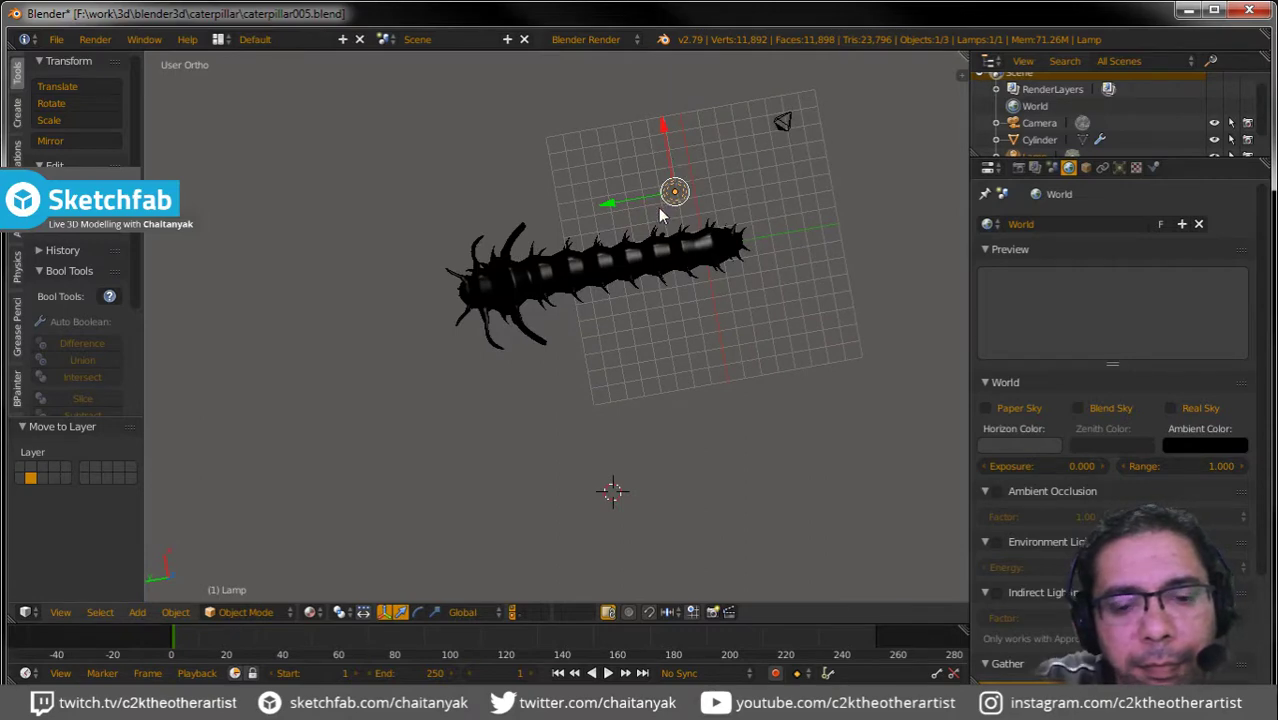
{"action": "key", "text": "g"}
{"action": "left_click", "coordinate": [551, 139]}
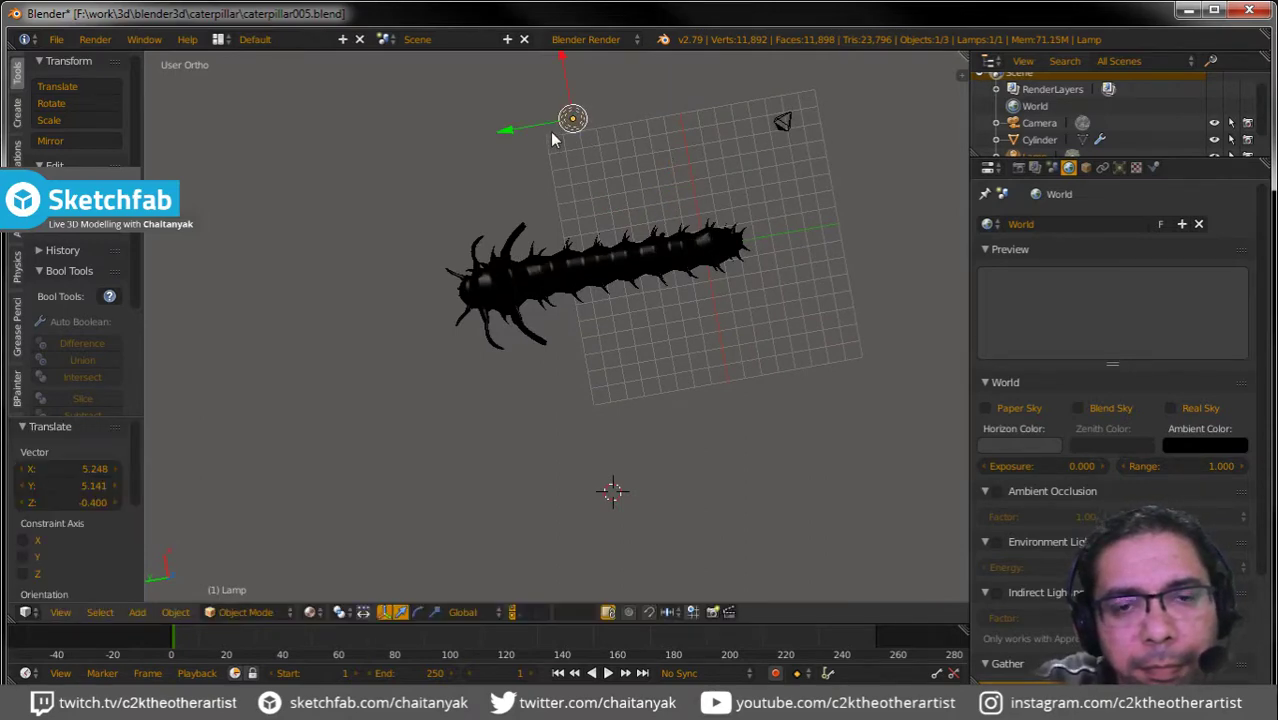
Duplicate the lamp along X to the opposite side of the caterpillar.
{"action": "key", "text": "shift+d"}
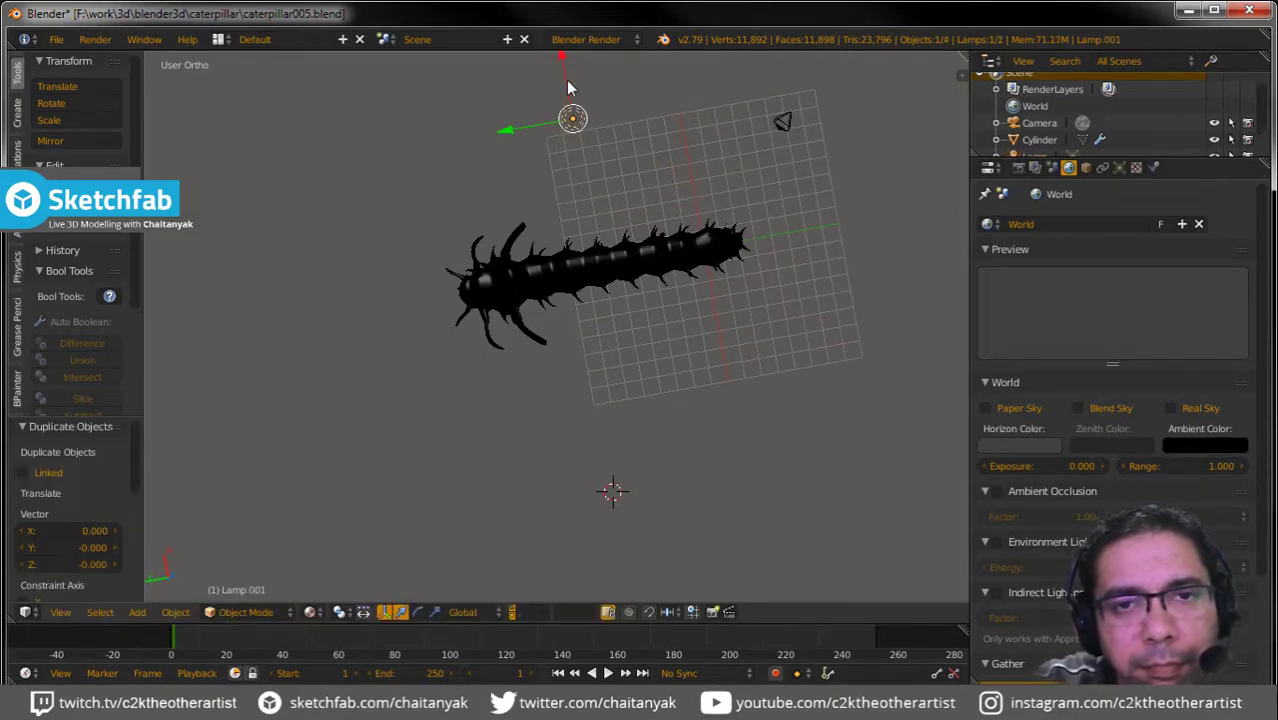
{"action": "key", "text": "x"}
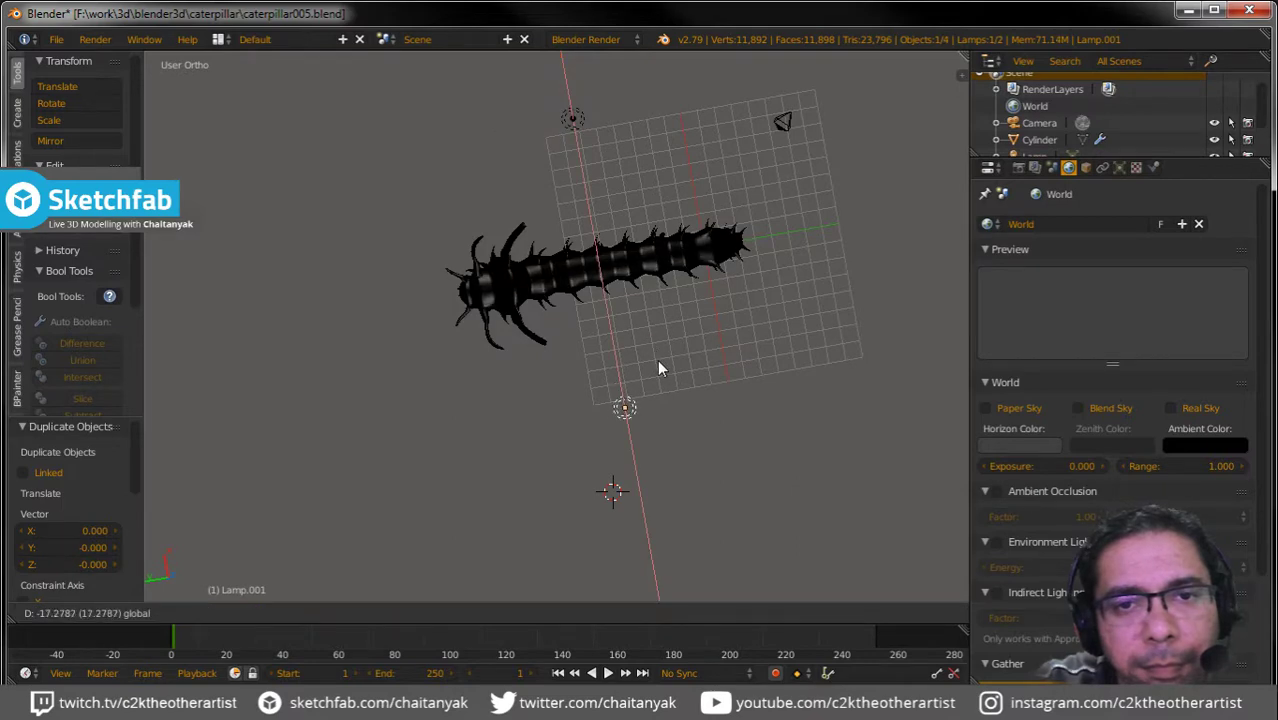
{"action": "left_click", "coordinate": [657, 359]}
Duplicate both lamps, rotate the copies about 91° and scale them apart around the caterpillar.
{"action": "right_click", "coordinate": [573, 118], "text": "shift"}
{"action": "key", "text": "shift+d"}
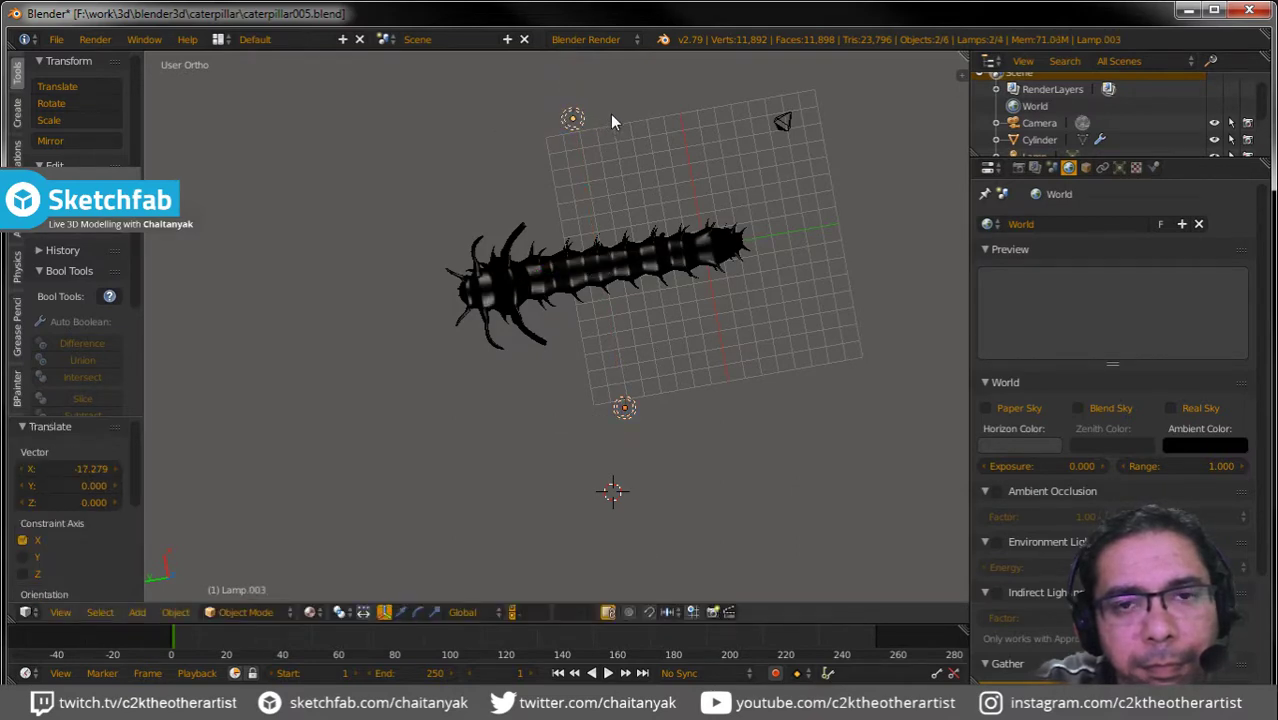
{"action": "key", "text": "r"}
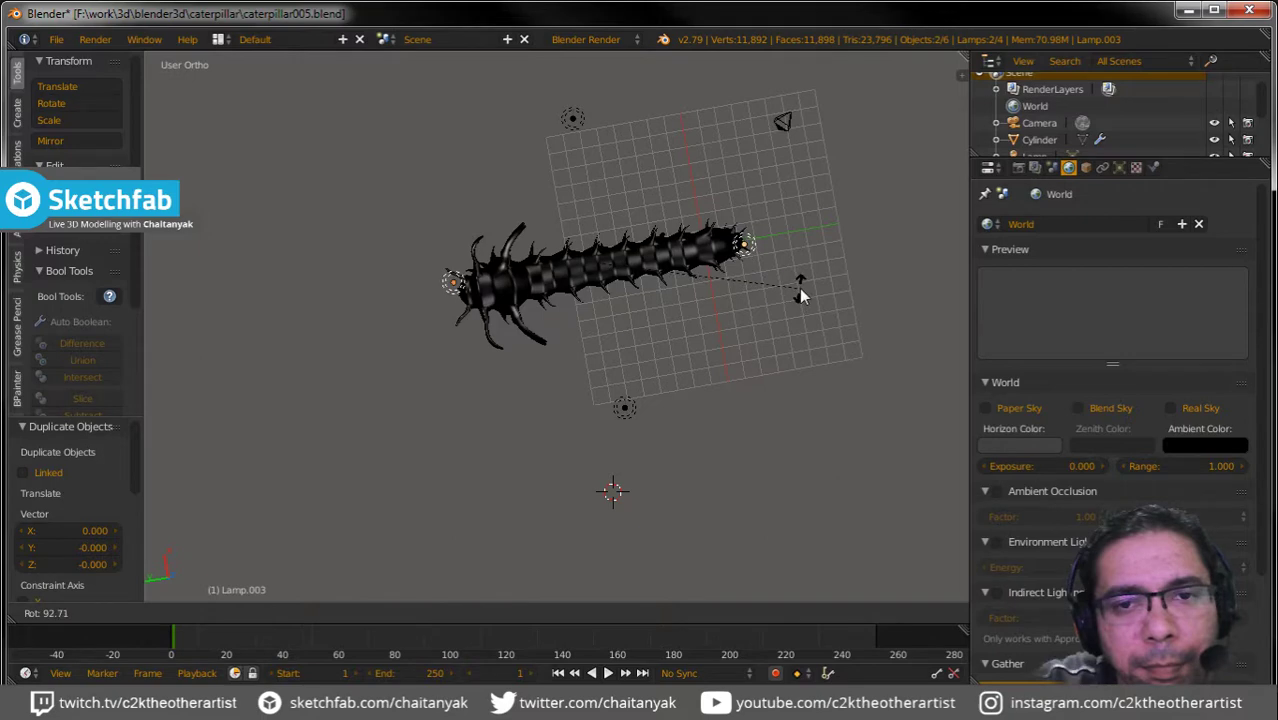
{"action": "left_click", "coordinate": [802, 283]}
{"action": "key", "text": "s"}
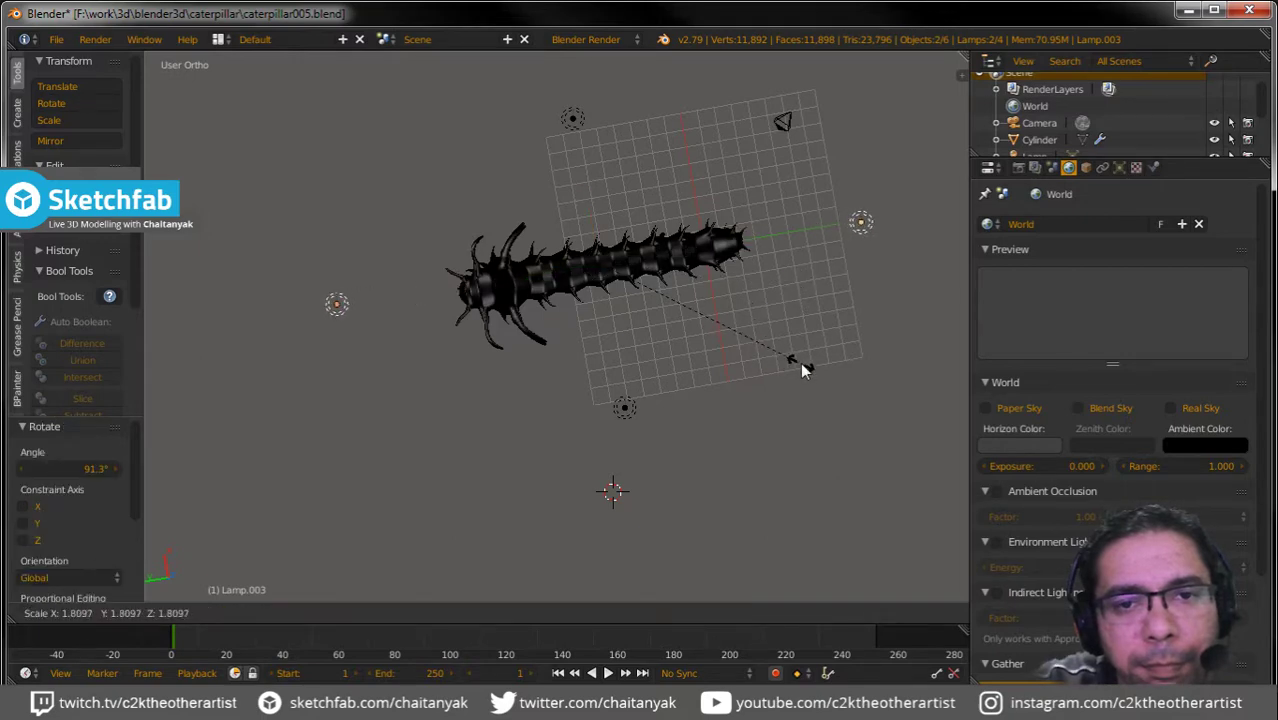
{"action": "left_click", "coordinate": [800, 362]}
{"action": "key", "text": "a"}
{"action": "mouse_move", "coordinate": [731, 445]}
{"action": "middle_mouse_down"}
{"action": "mouse_move", "coordinate": [783, 291]}
{"action": "mouse_move", "coordinate": [690, 251]}
{"action": "mouse_move", "coordinate": [639, 254]}
{"action": "mouse_move", "coordinate": [516, 331]}
{"action": "mouse_move", "coordinate": [592, 339]}
{"action": "middle_mouse_up"}
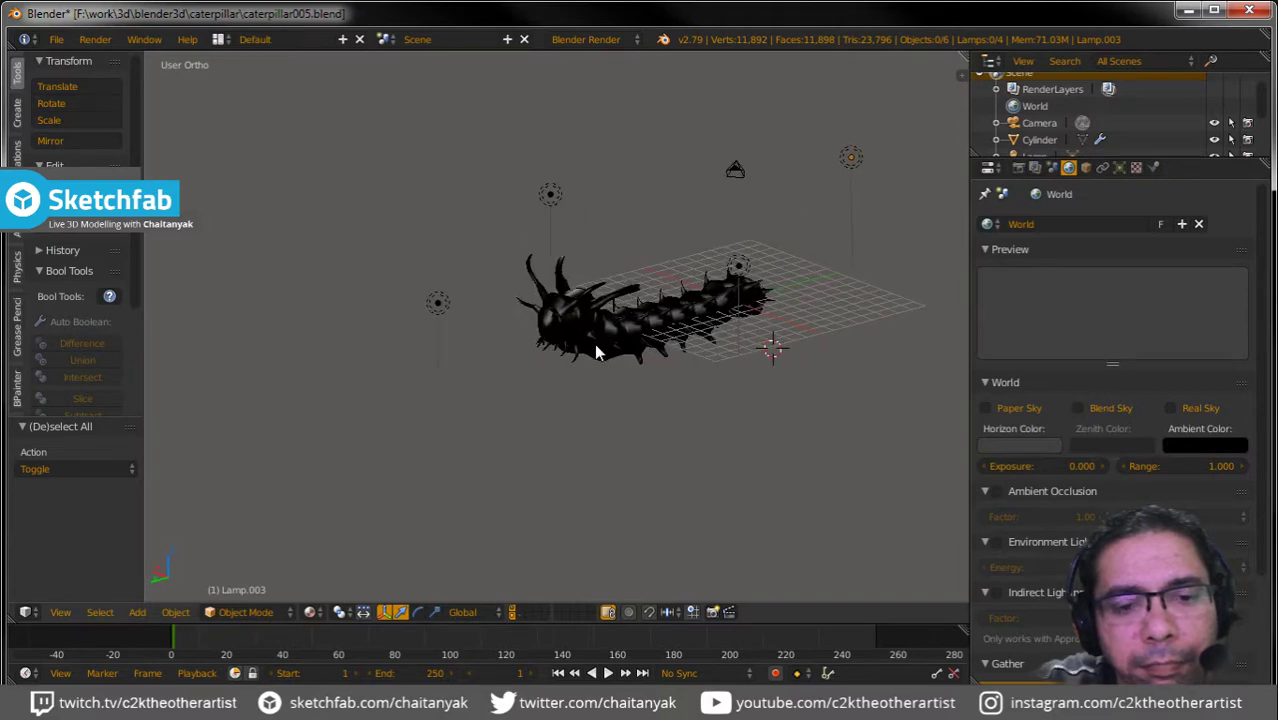
Save the blend file with Ctrl+S.
{"action": "key", "text": "ctrl+s"}
{"action": "left_click", "coordinate": [594, 343]}
{"action": "scroll", "coordinate": [569, 341], "scroll_direction": "up", "scroll_amount": 4}
{"action": "right_click", "coordinate": [569, 341]}
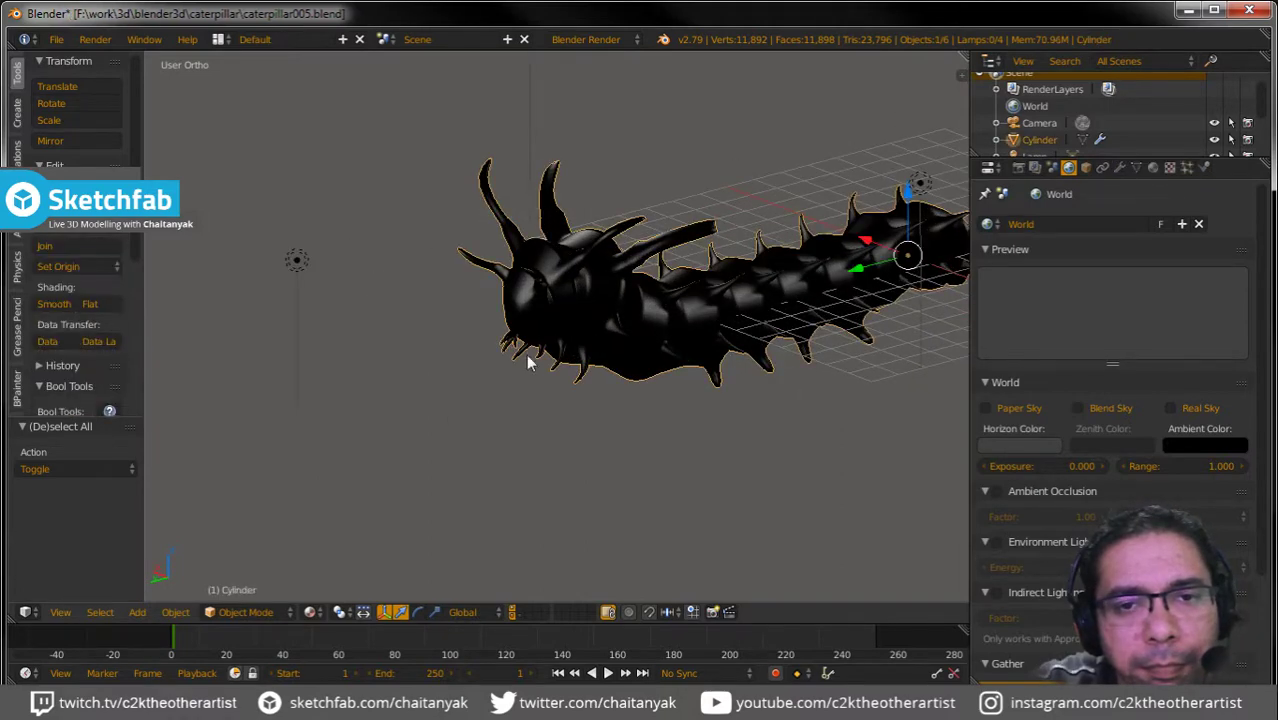
Enter Texture Paint mode and pick a light blue colour from the palette.
{"action": "left_click", "coordinate": [245, 612]}
{"action": "left_click", "coordinate": [252, 504]}
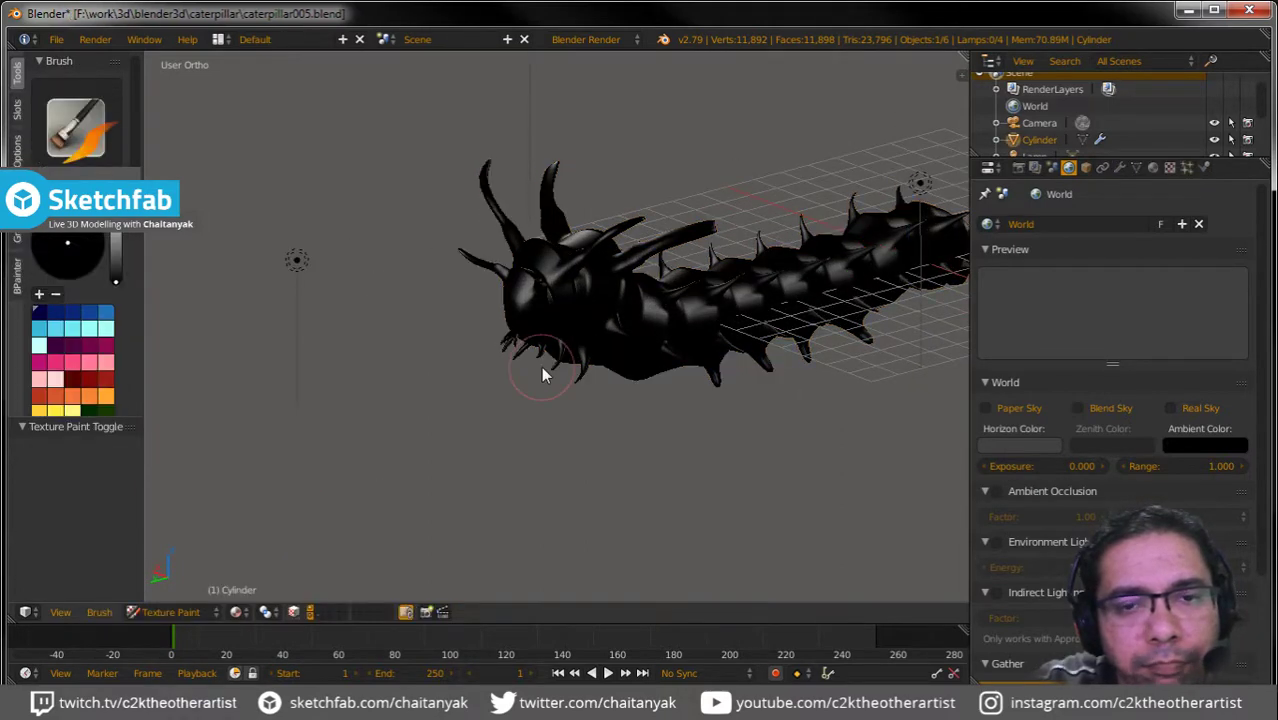
{"action": "scroll", "coordinate": [82, 410], "scroll_direction": "down", "scroll_amount": 3}
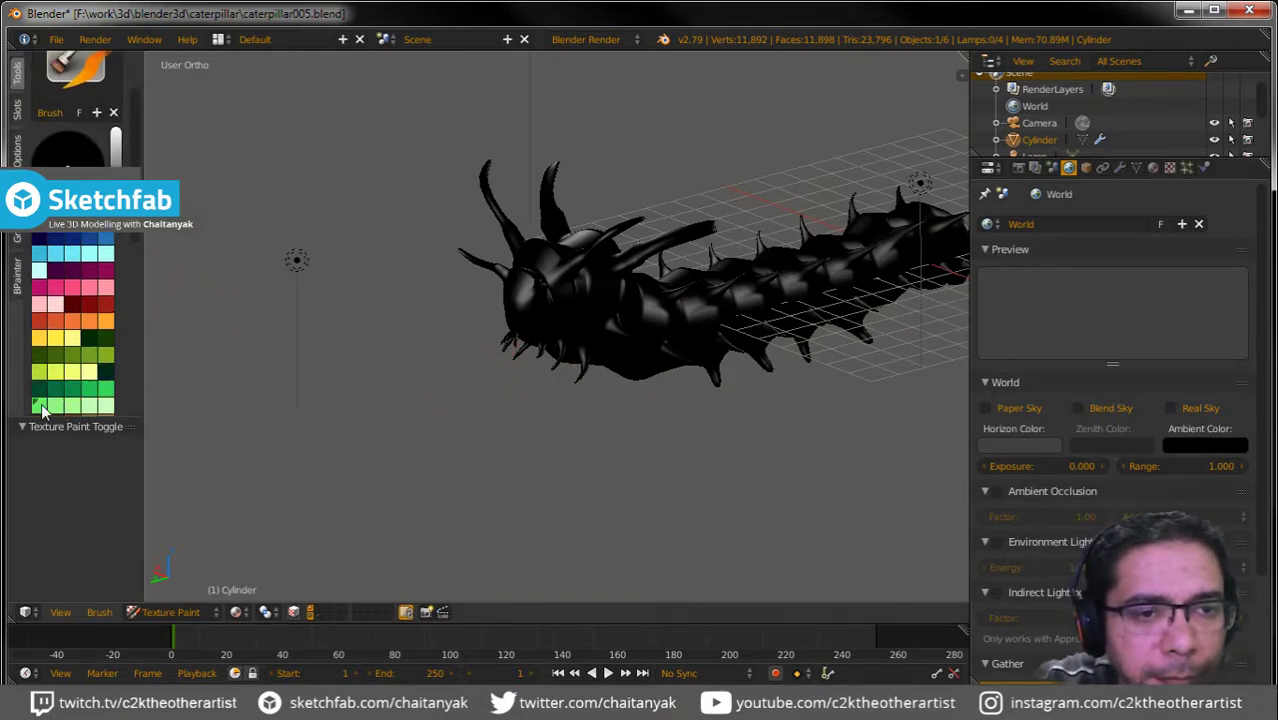
{"action": "left_click", "coordinate": [40, 405]}
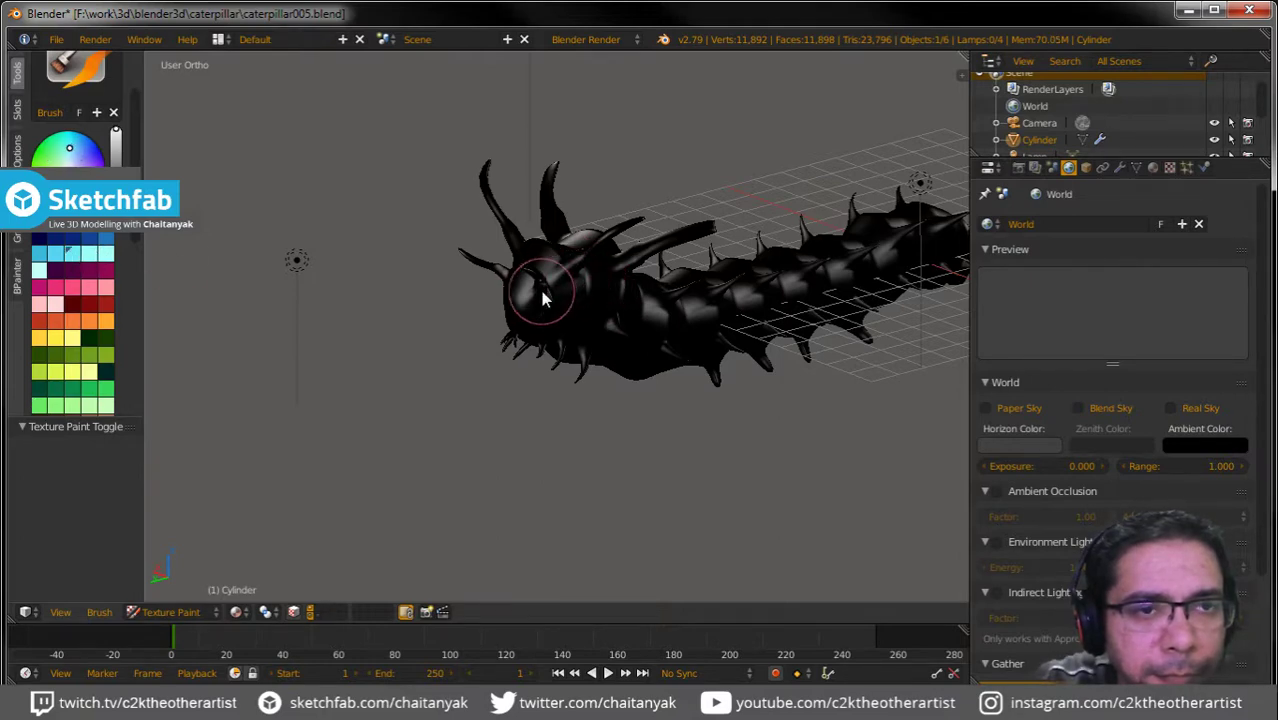
Keep the current brush and browse the BPainter brush set.
{"action": "scroll", "coordinate": [100, 147], "scroll_direction": "up", "scroll_amount": 3}
{"action": "left_click", "coordinate": [98, 143]}
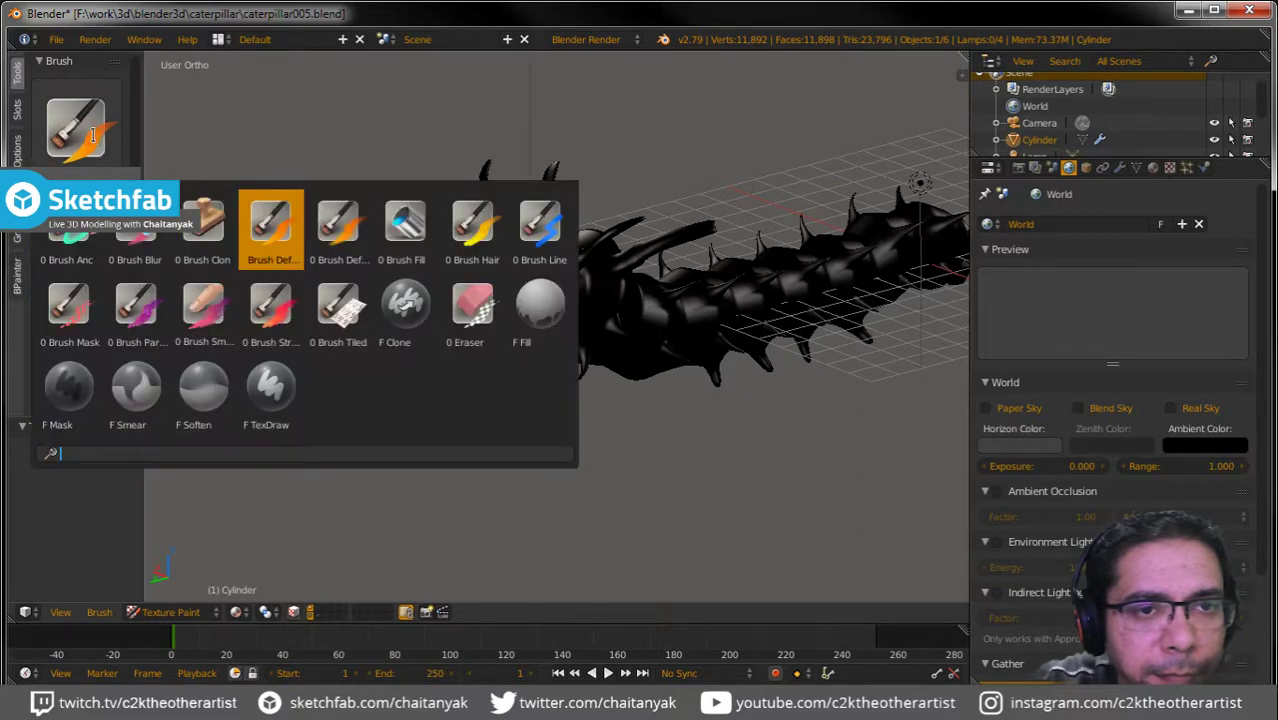
{"action": "left_click", "coordinate": [273, 210]}
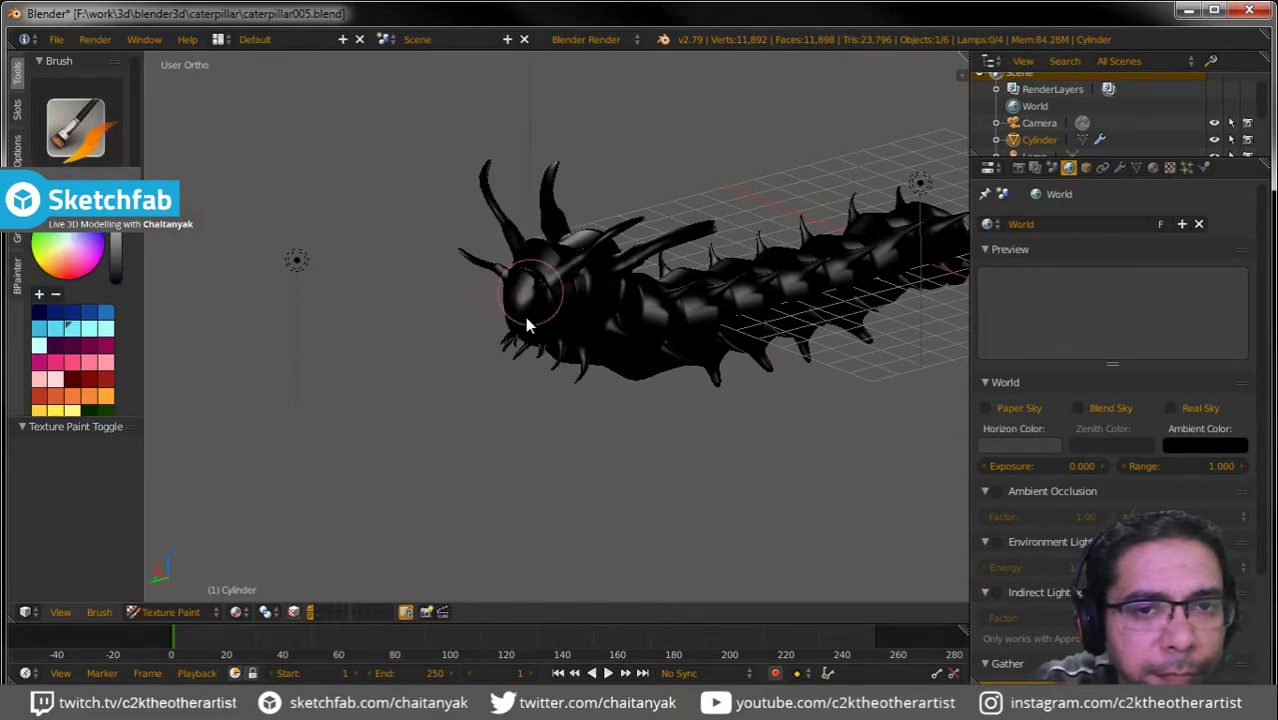
{"action": "left_click", "coordinate": [84, 122]}
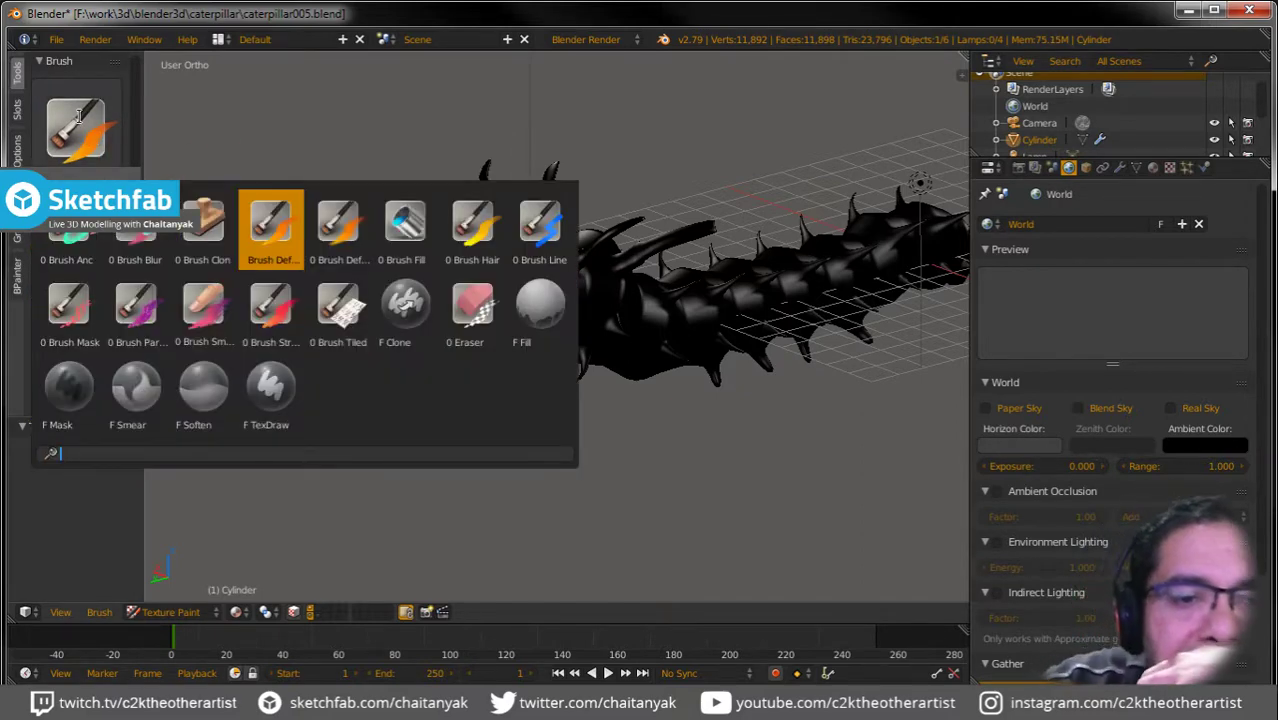
{"action": "left_click", "coordinate": [271, 222]}
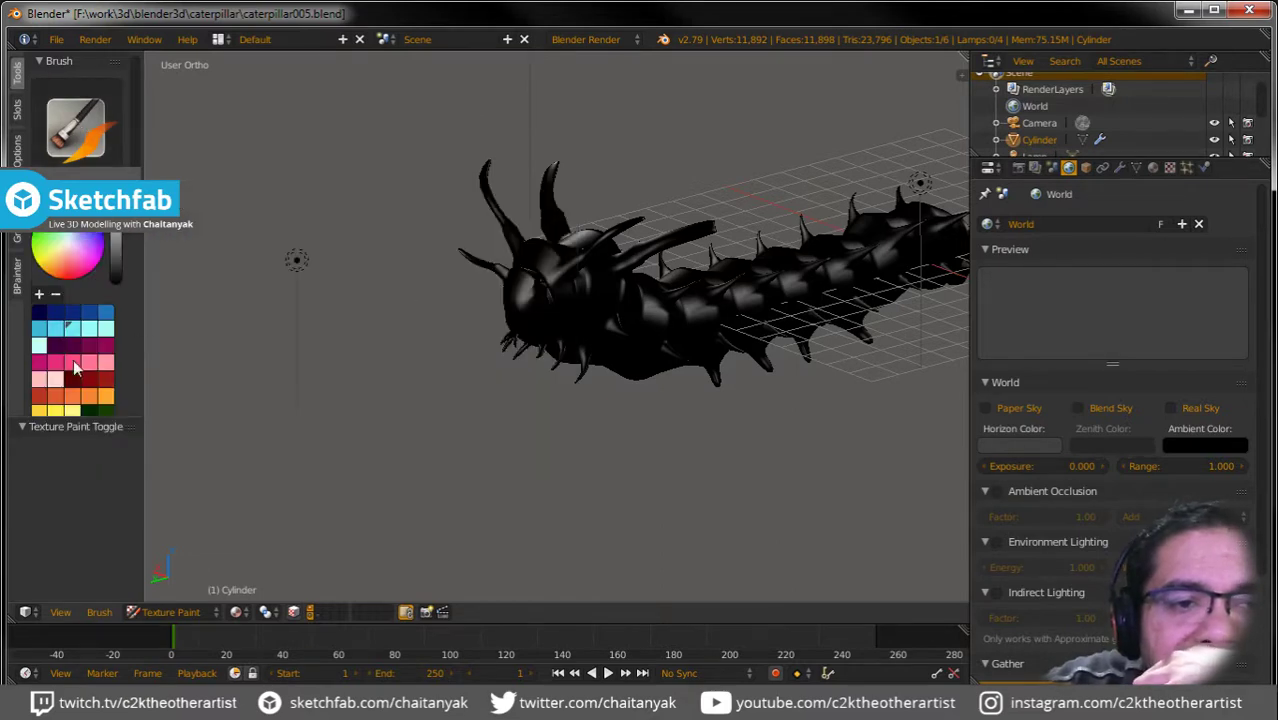
{"action": "left_click", "coordinate": [17, 280]}
{"action": "left_click", "coordinate": [76, 155]}
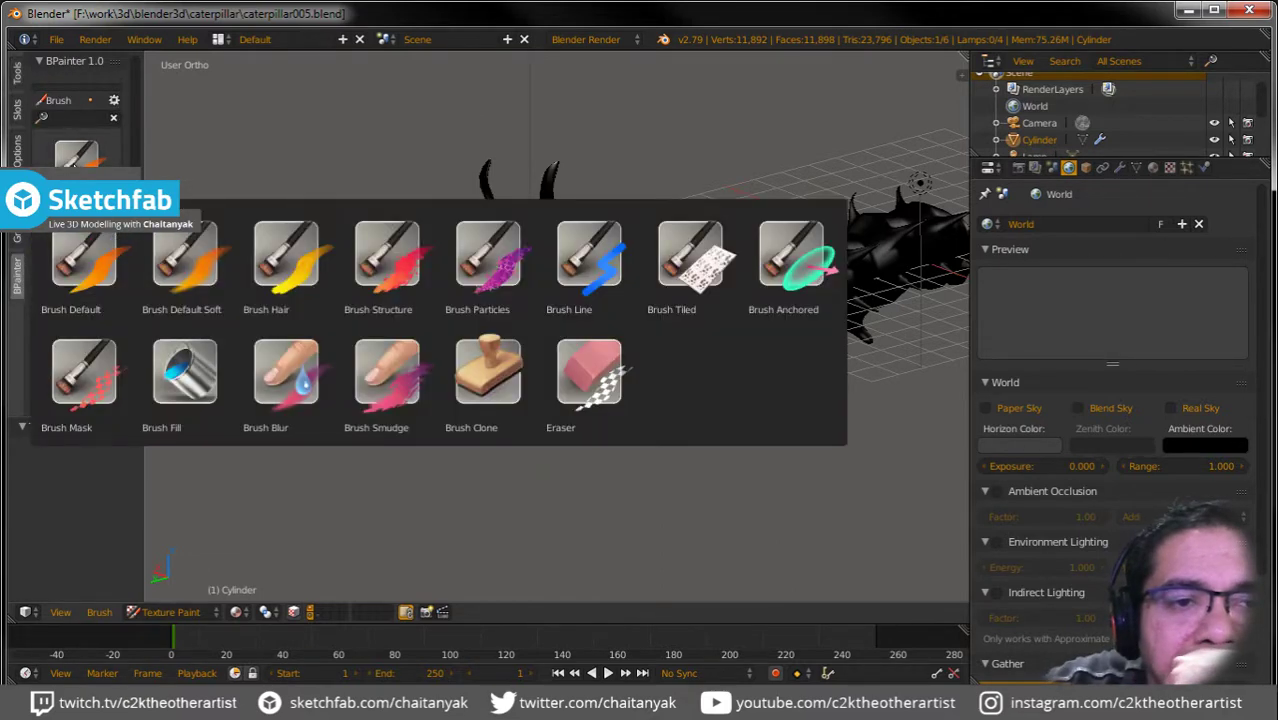
{"action": "scroll", "coordinate": [101, 306], "scroll_direction": "down", "scroll_amount": 3}
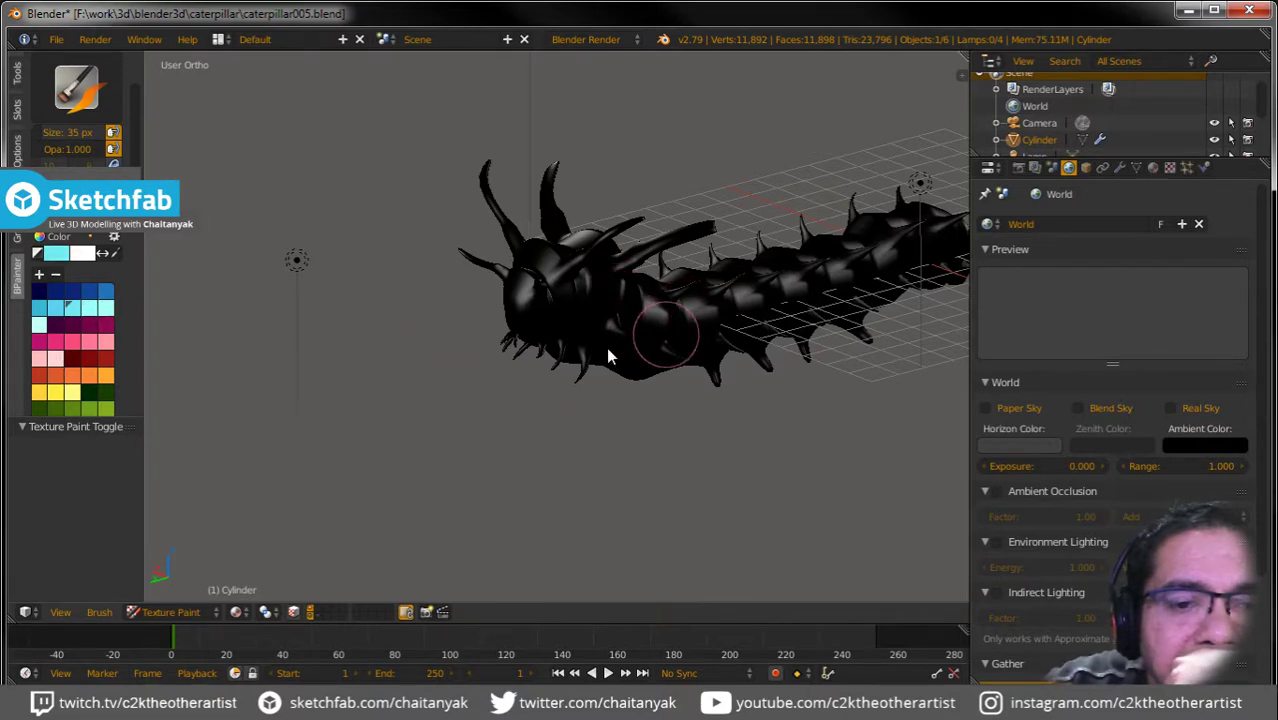
Switch the caterpillar back to Object Mode.
{"action": "left_click", "coordinate": [201, 614]}
{"action": "left_click", "coordinate": [172, 592]}
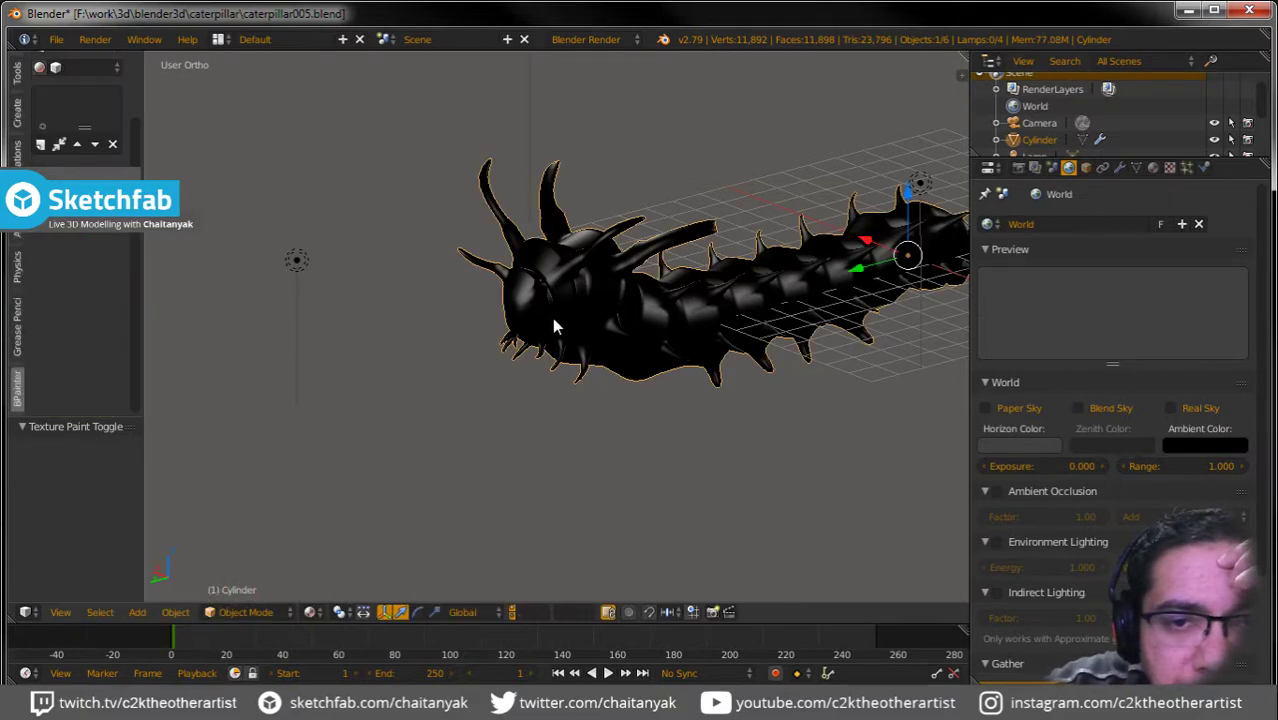
{"action": "left_click", "coordinate": [245, 612]}
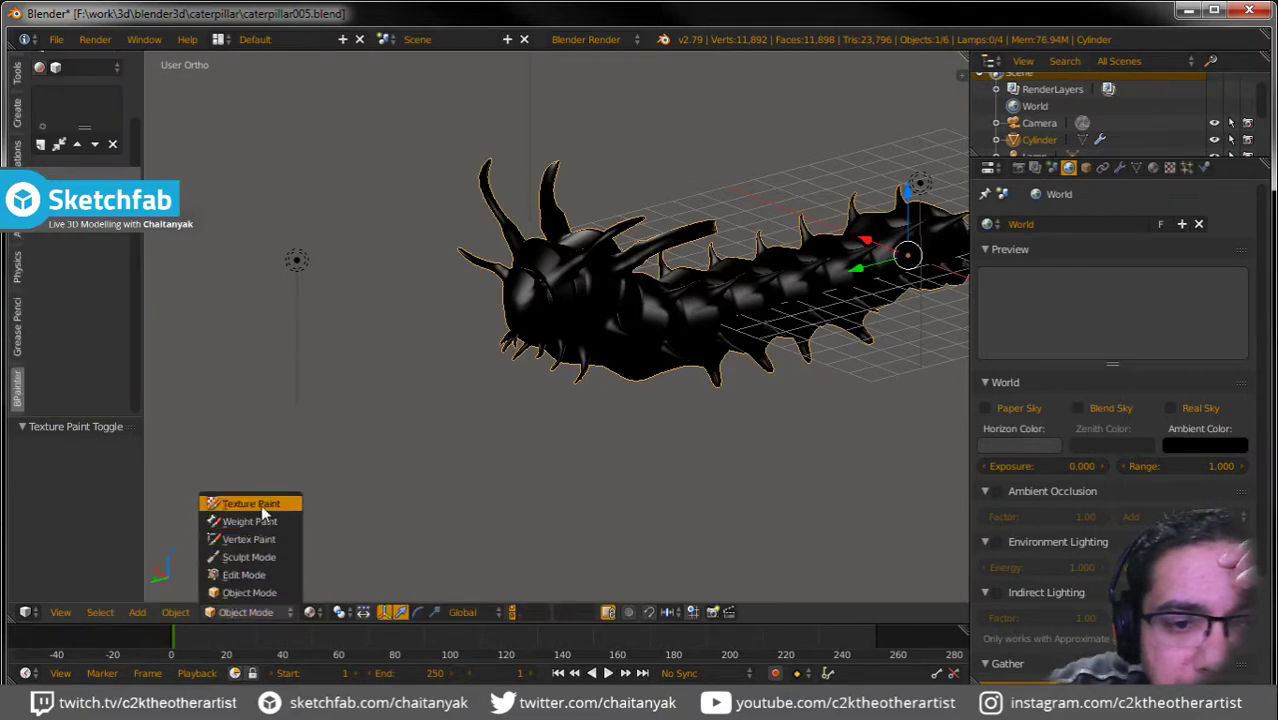
Load diffues.png as the image of the caterpillar material's texture.
{"action": "left_click", "coordinate": [1152, 168]}
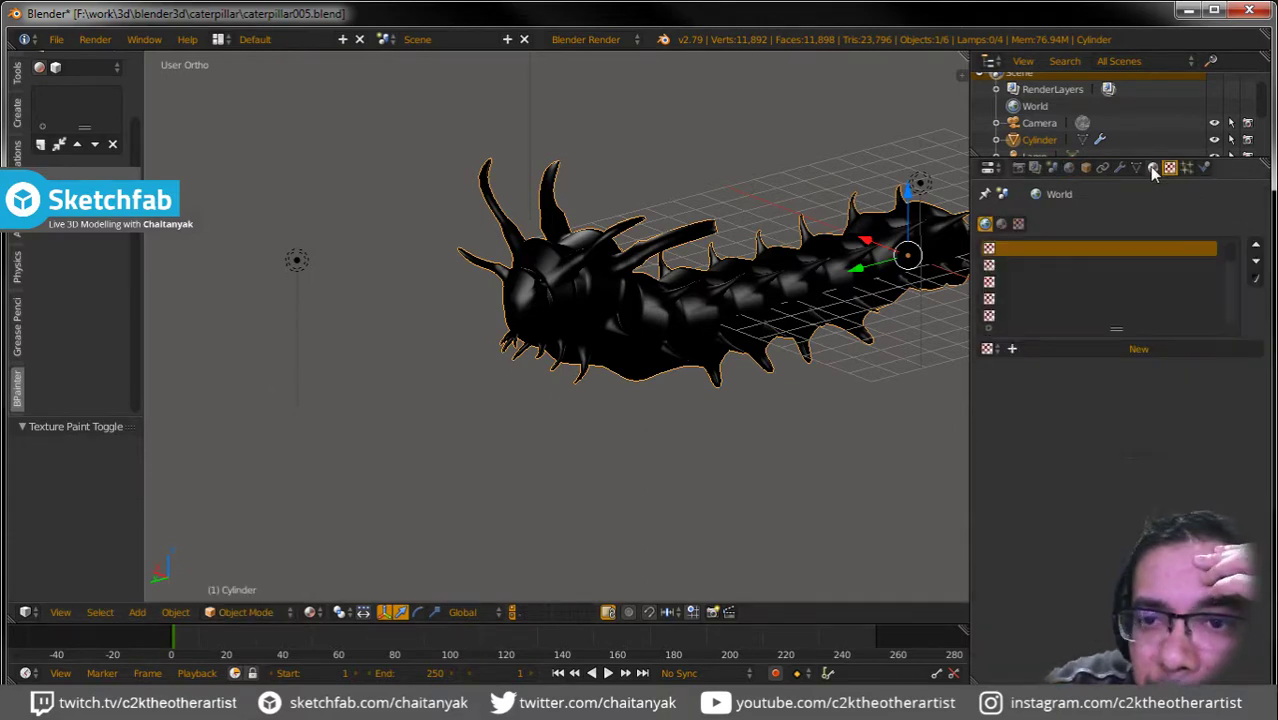
{"action": "left_click", "coordinate": [1170, 168]}
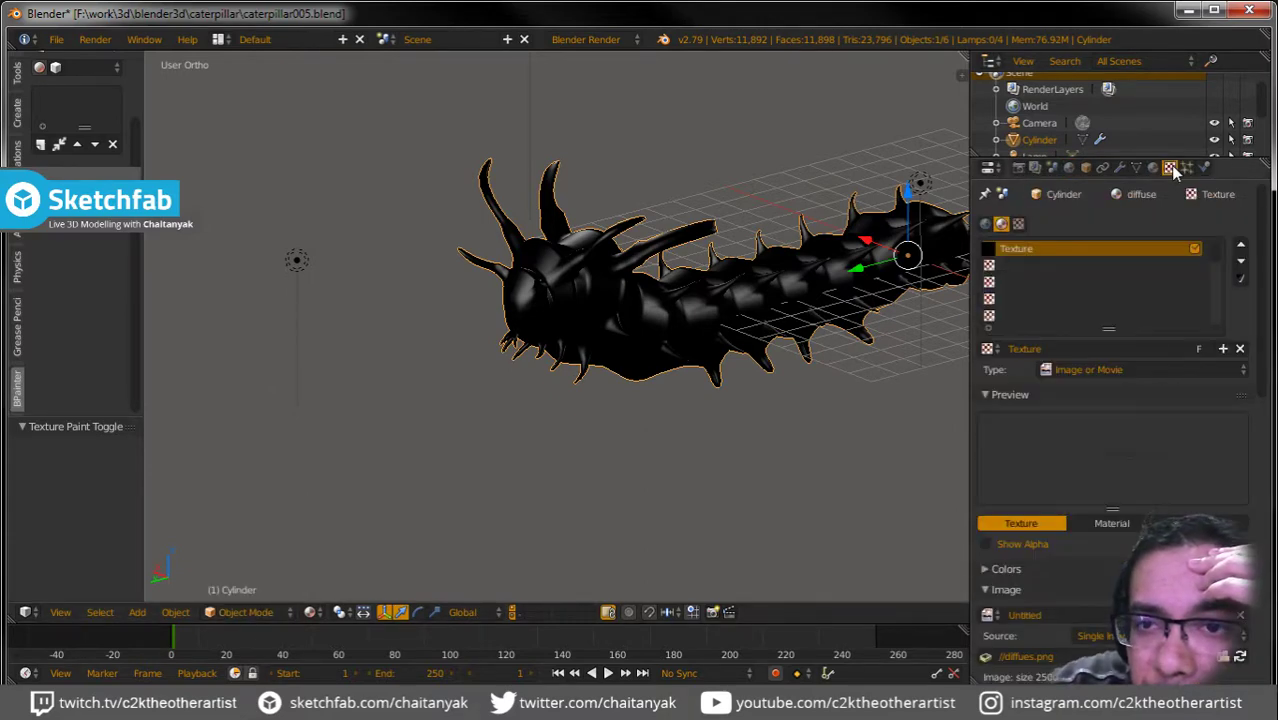
{"action": "left_click", "coordinate": [988, 616]}
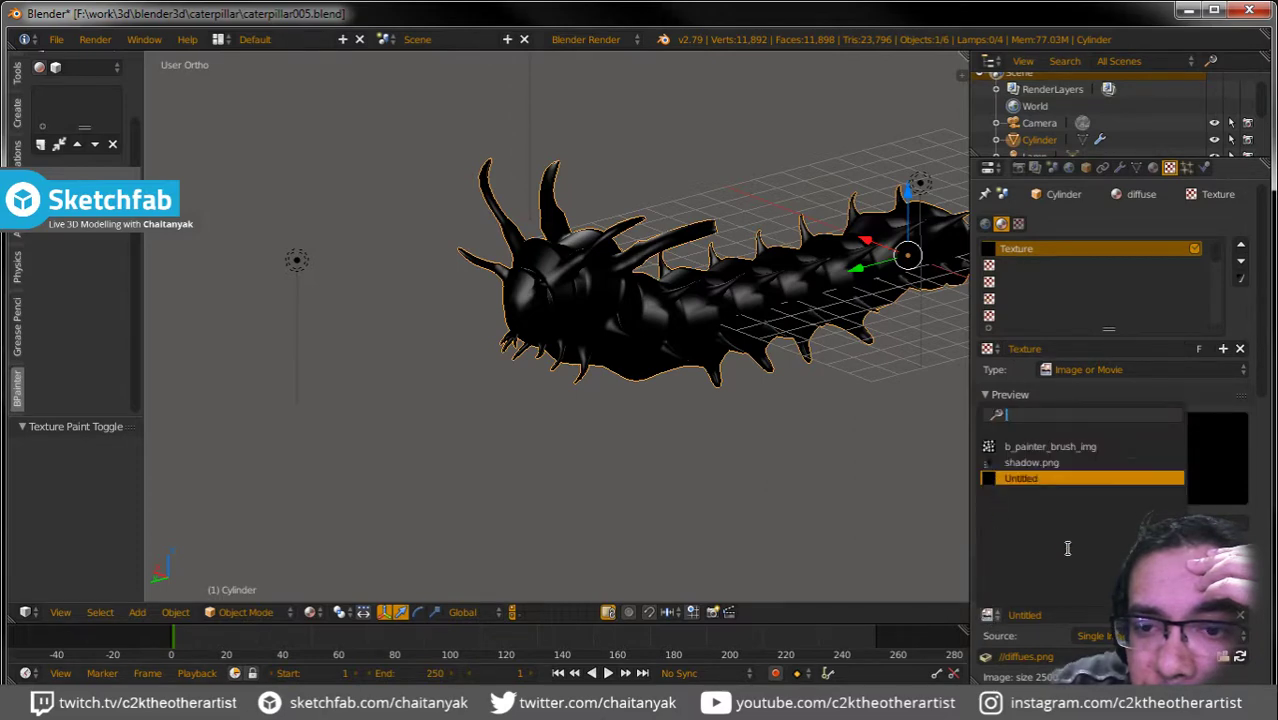
{"action": "left_click", "coordinate": [1110, 523]}
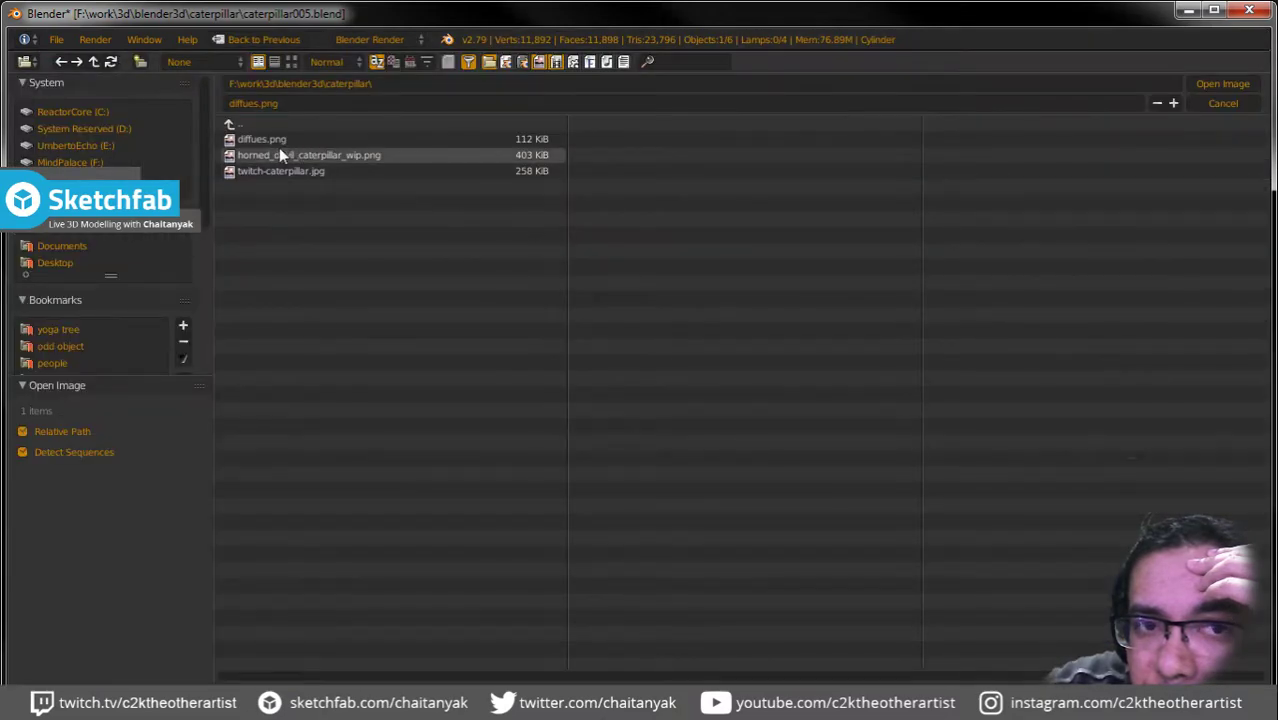
{"action": "left_click", "coordinate": [277, 140]}
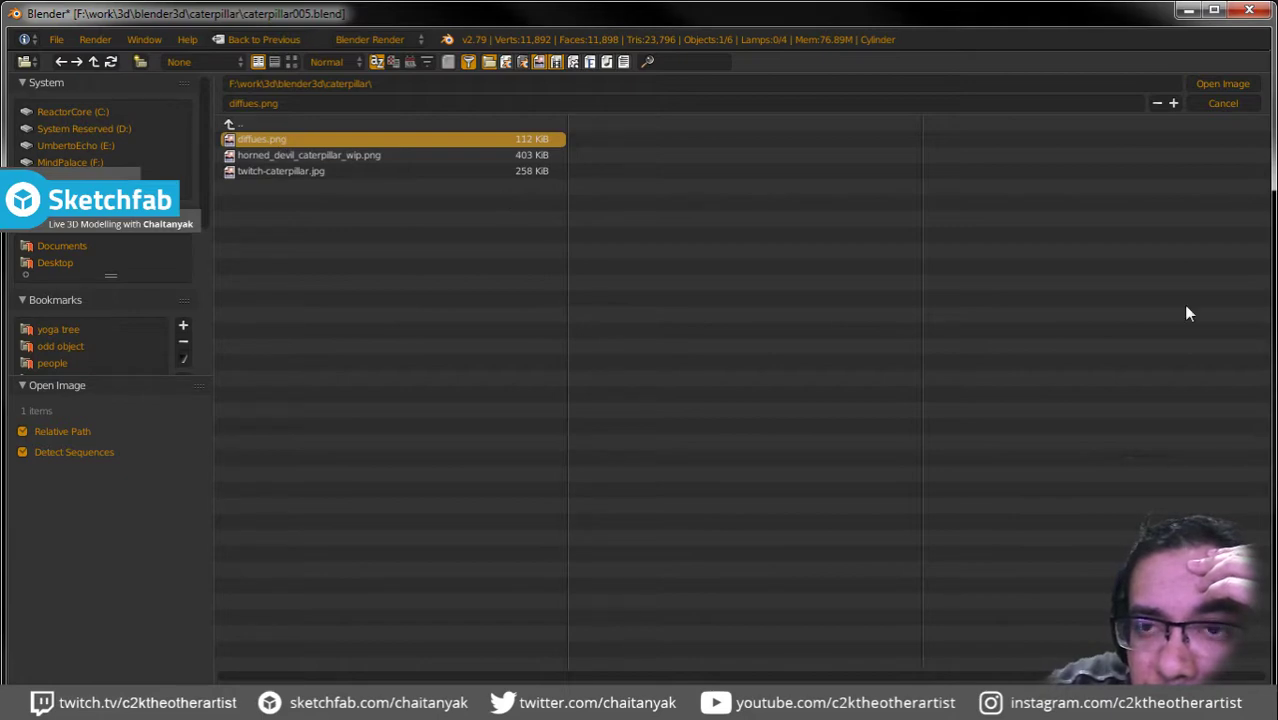
{"action": "left_click", "coordinate": [1223, 85]}
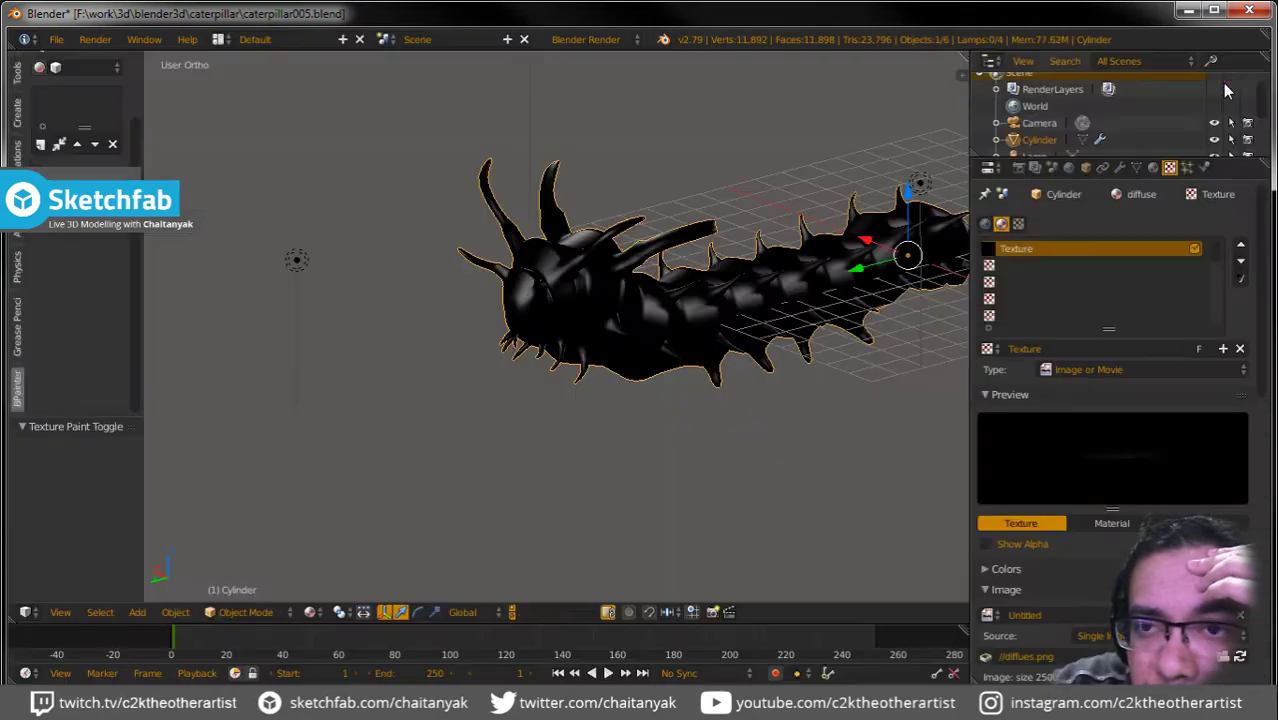
Save the file, overwriting caterpillar005.blend.
{"action": "key", "text": "ctrl+s"}
{"action": "left_click", "coordinate": [897, 539]}
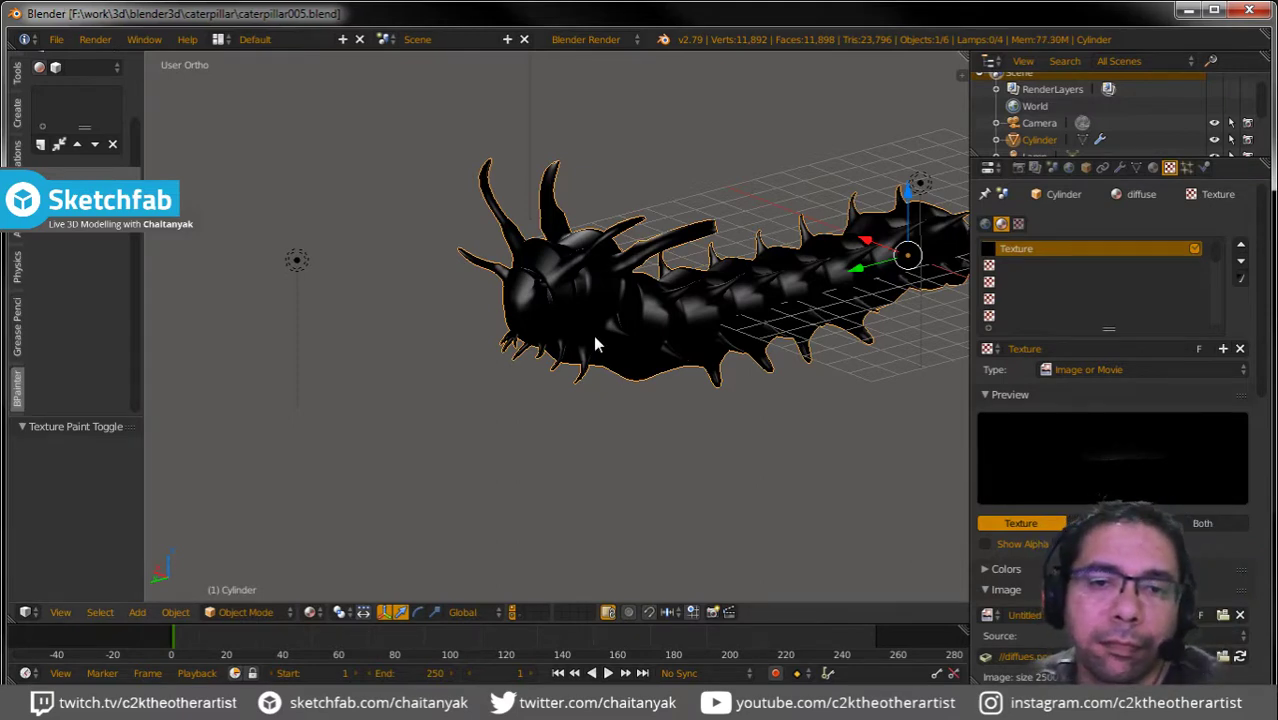
{"action": "left_click", "coordinate": [245, 612]}
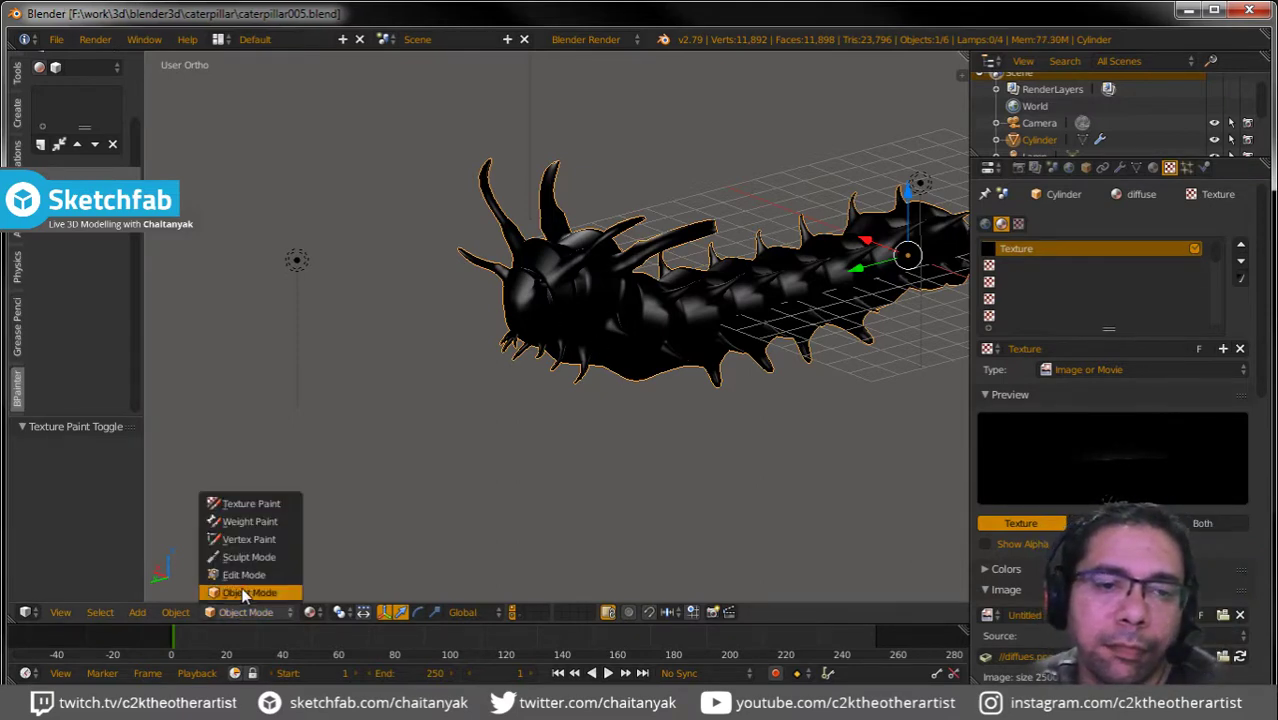
Orbit to the caterpillar's front and switch from Texture Paint to Object Mode.
{"action": "left_click", "coordinate": [256, 500]}
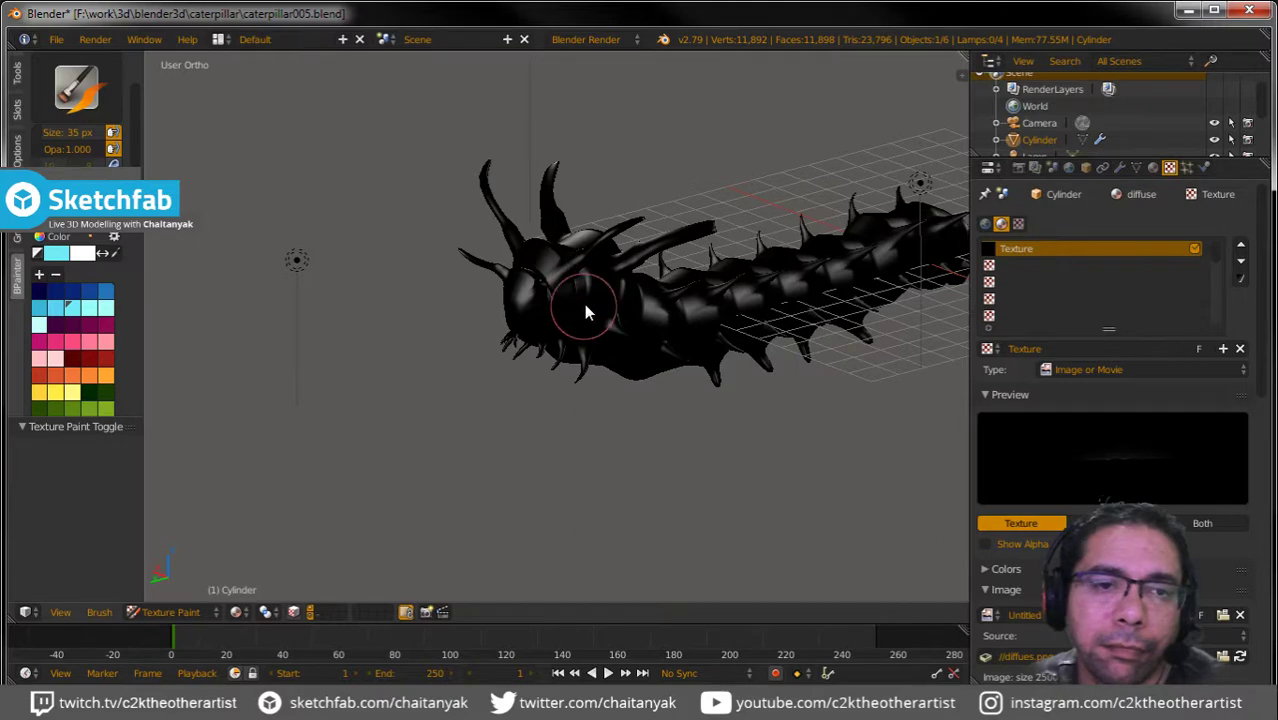
{"action": "mouse_move", "coordinate": [579, 339]}
{"action": "middle_mouse_down"}
{"action": "mouse_move", "coordinate": [658, 254]}
{"action": "mouse_move", "coordinate": [604, 307]}
{"action": "mouse_move", "coordinate": [744, 386]}
{"action": "mouse_move", "coordinate": [696, 455]}
{"action": "mouse_move", "coordinate": [714, 472]}
{"action": "middle_mouse_up"}
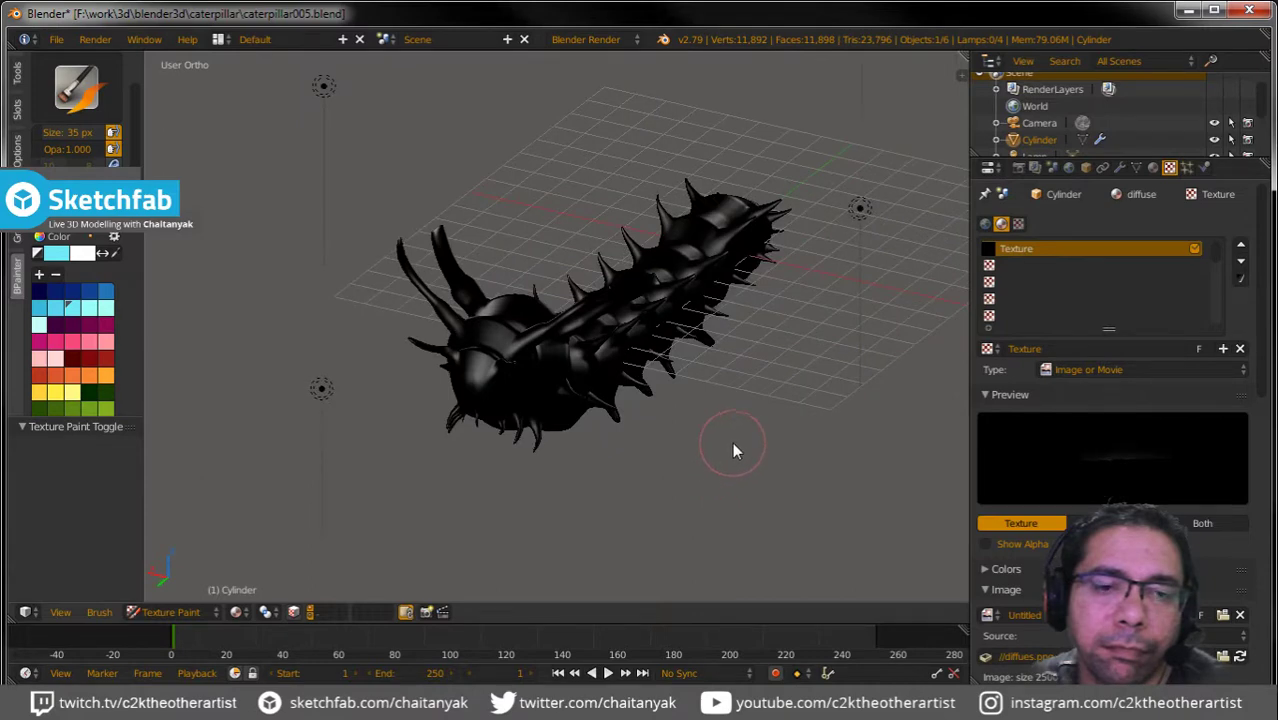
{"action": "left_click", "coordinate": [170, 612]}
{"action": "left_click", "coordinate": [172, 592]}
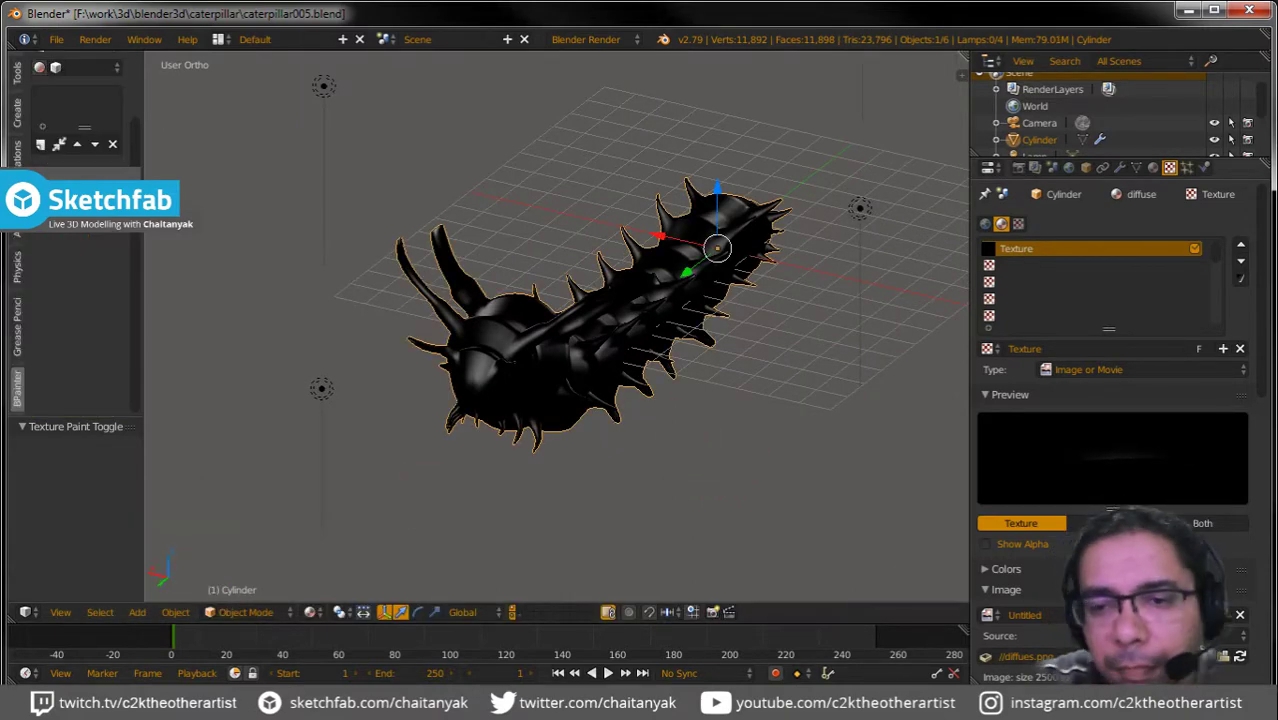
{"action": "left_click", "coordinate": [988, 615]}
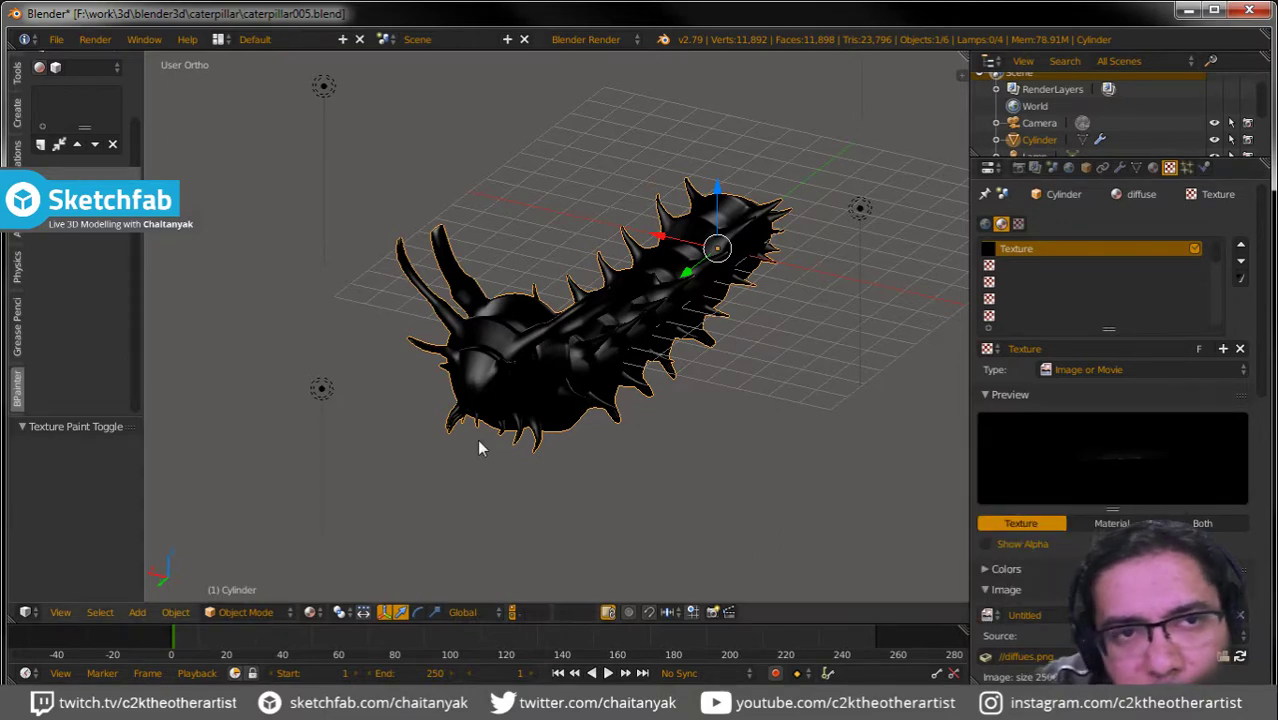
{"action": "left_click", "coordinate": [245, 40]}
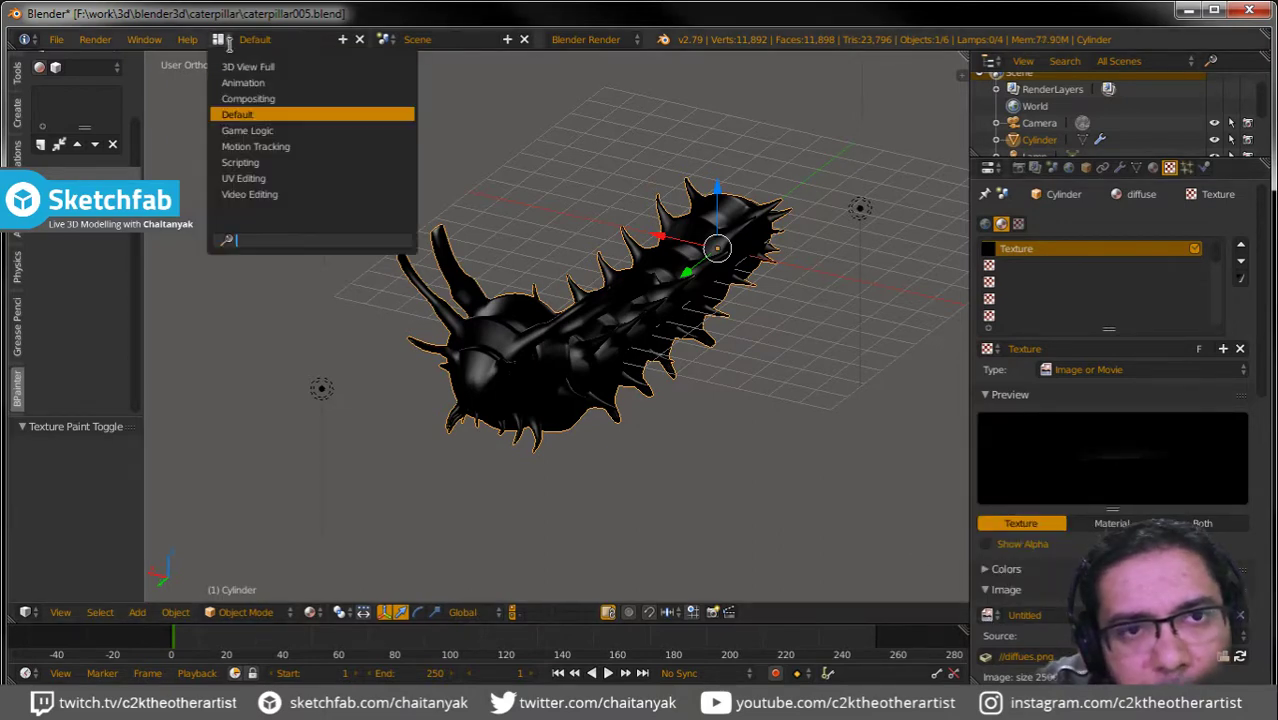
Switch to the UV Editing layout.
{"action": "left_click", "coordinate": [242, 176]}
{"action": "scroll", "coordinate": [226, 572], "scroll_direction": "down", "scroll_amount": 3}
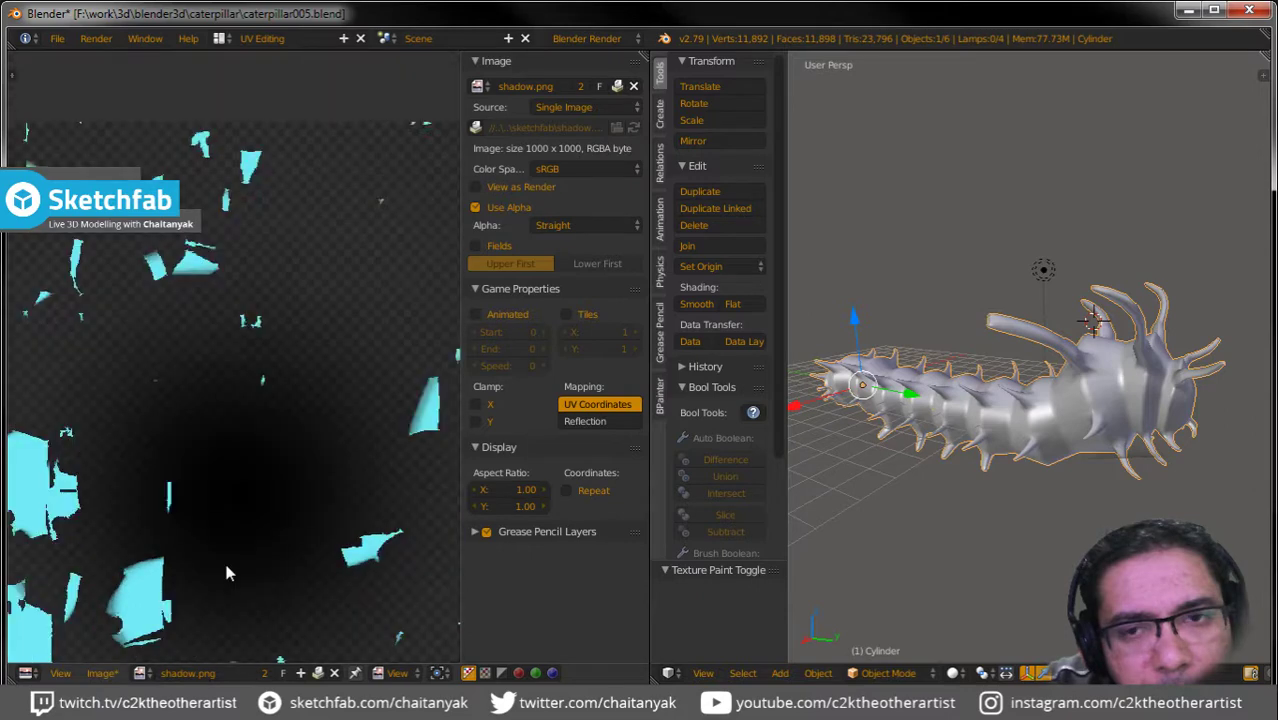
{"action": "scroll", "coordinate": [226, 572], "scroll_direction": "down", "scroll_amount": 2}
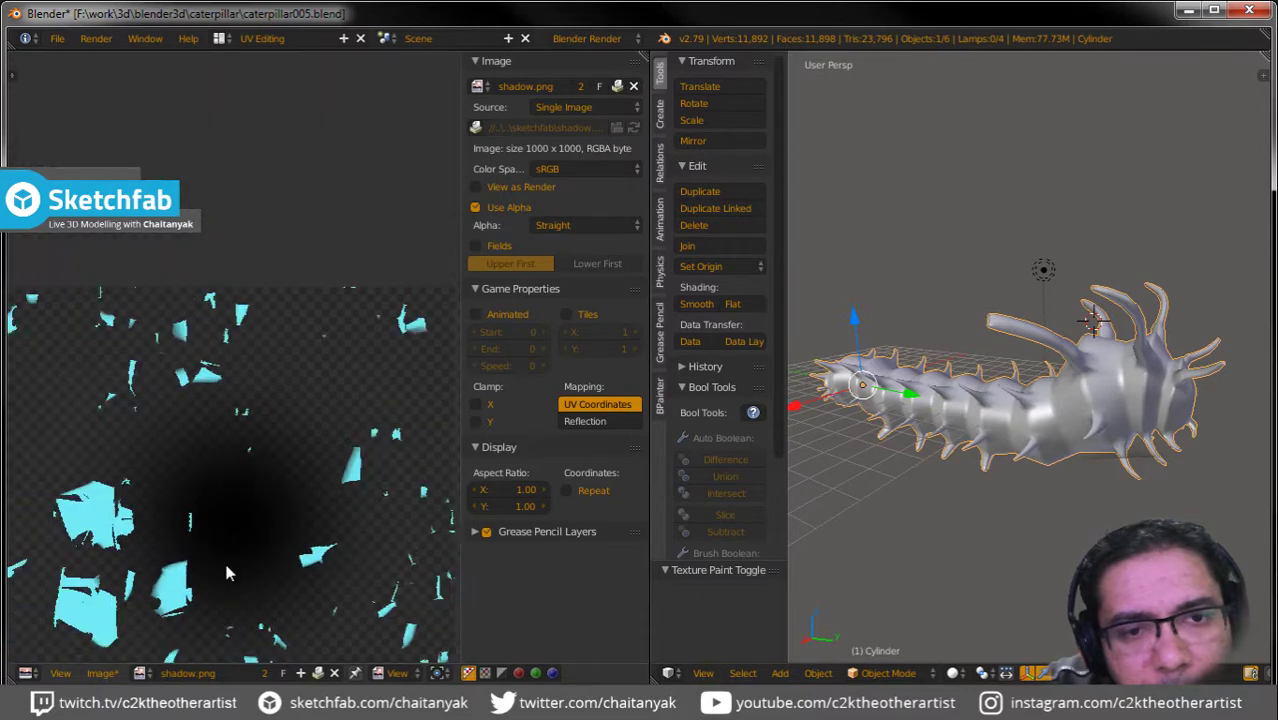
{"action": "left_click", "coordinate": [104, 673]}
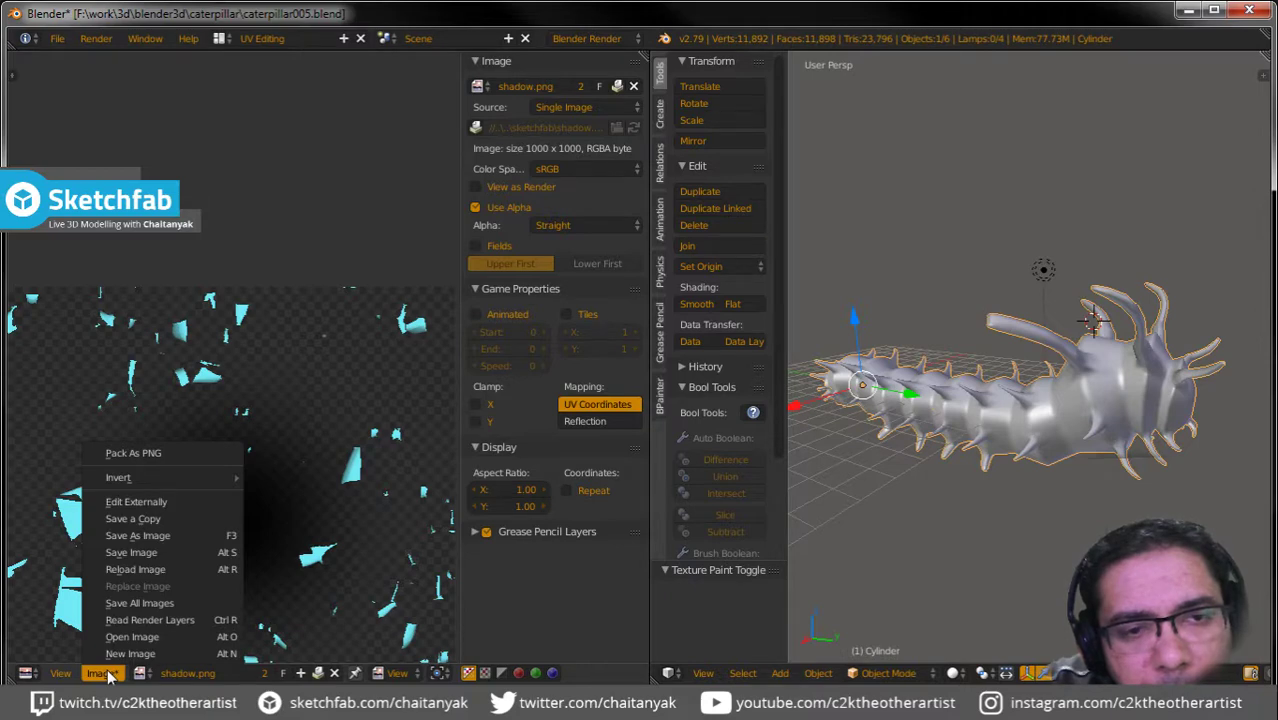
{"action": "scroll", "coordinate": [318, 499], "scroll_direction": "down", "scroll_amount": 3}
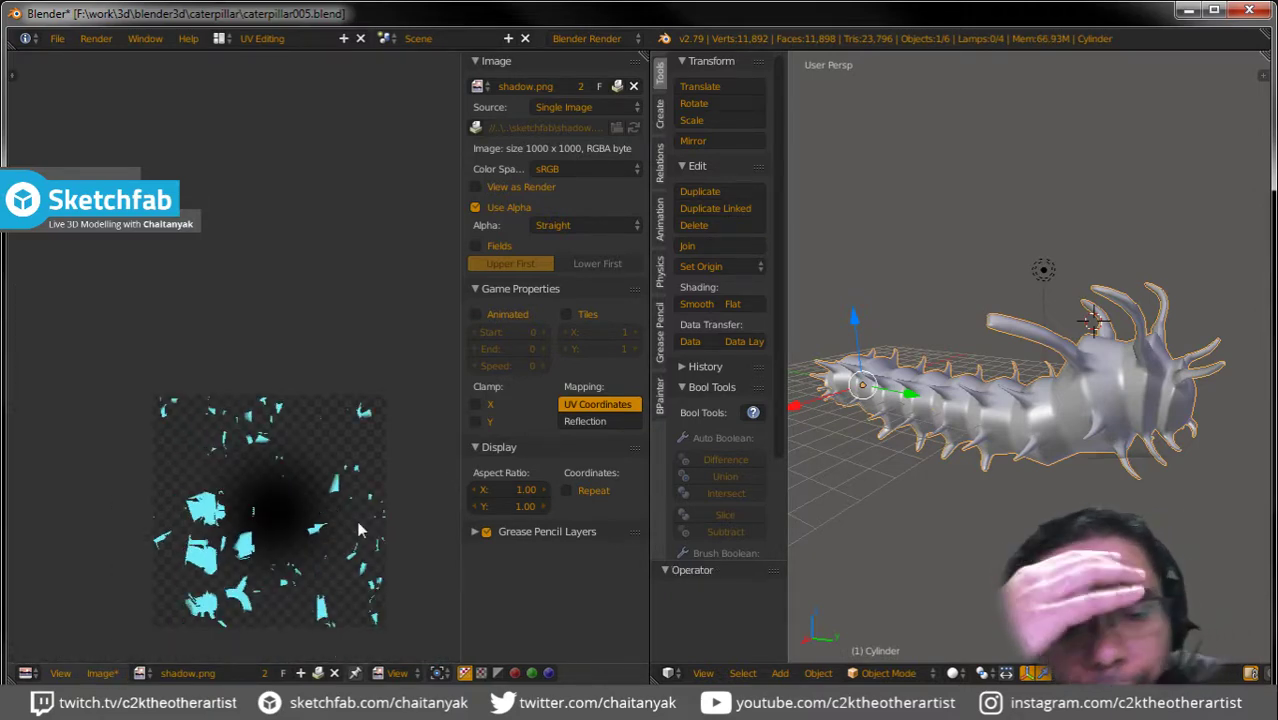
In Texture Paint mode, undo the cyan paint strokes and choose Image > Open Image.
{"action": "key", "text": "ctrl+Tab"}
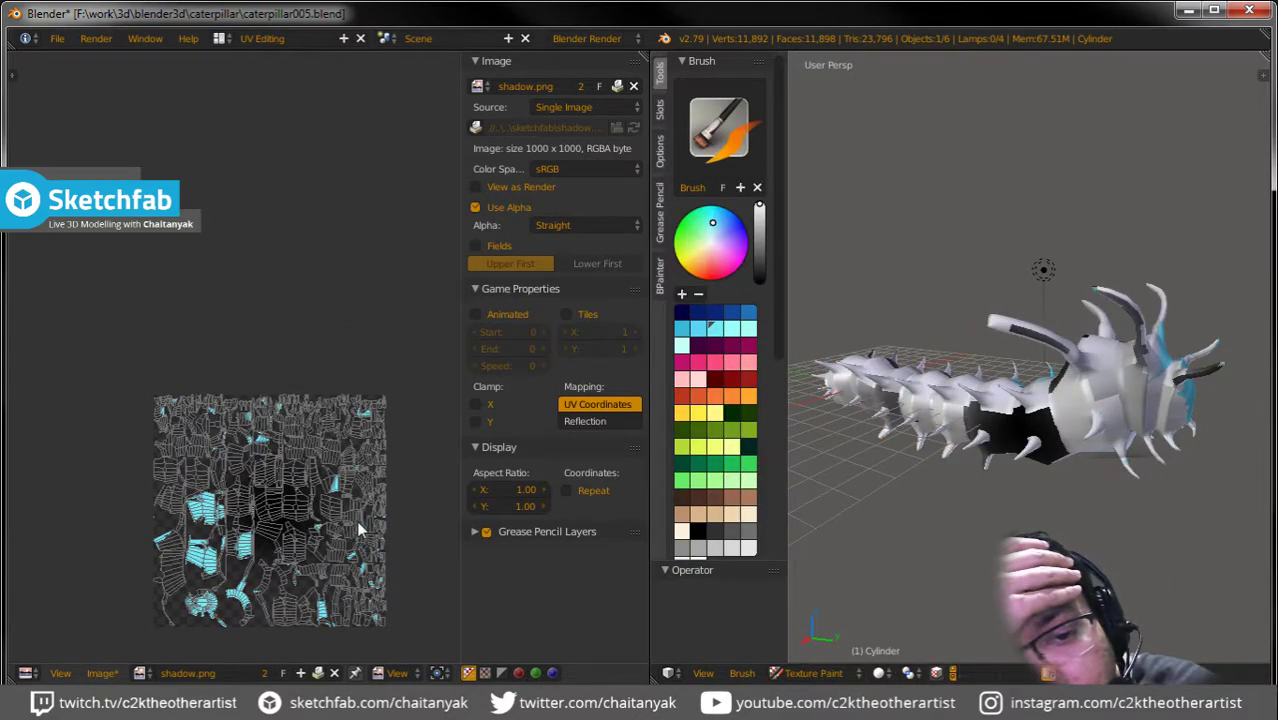
{"action": "key", "text": "ctrl+z"}
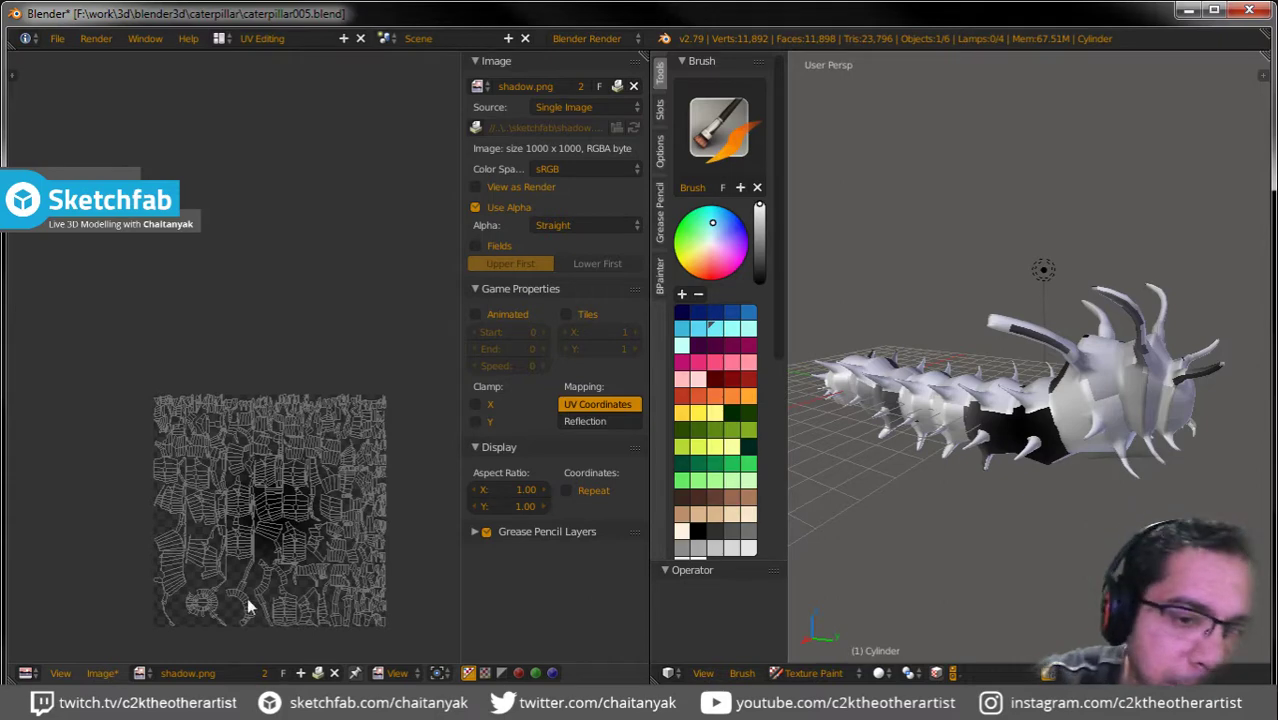
{"action": "left_click", "coordinate": [141, 673]}
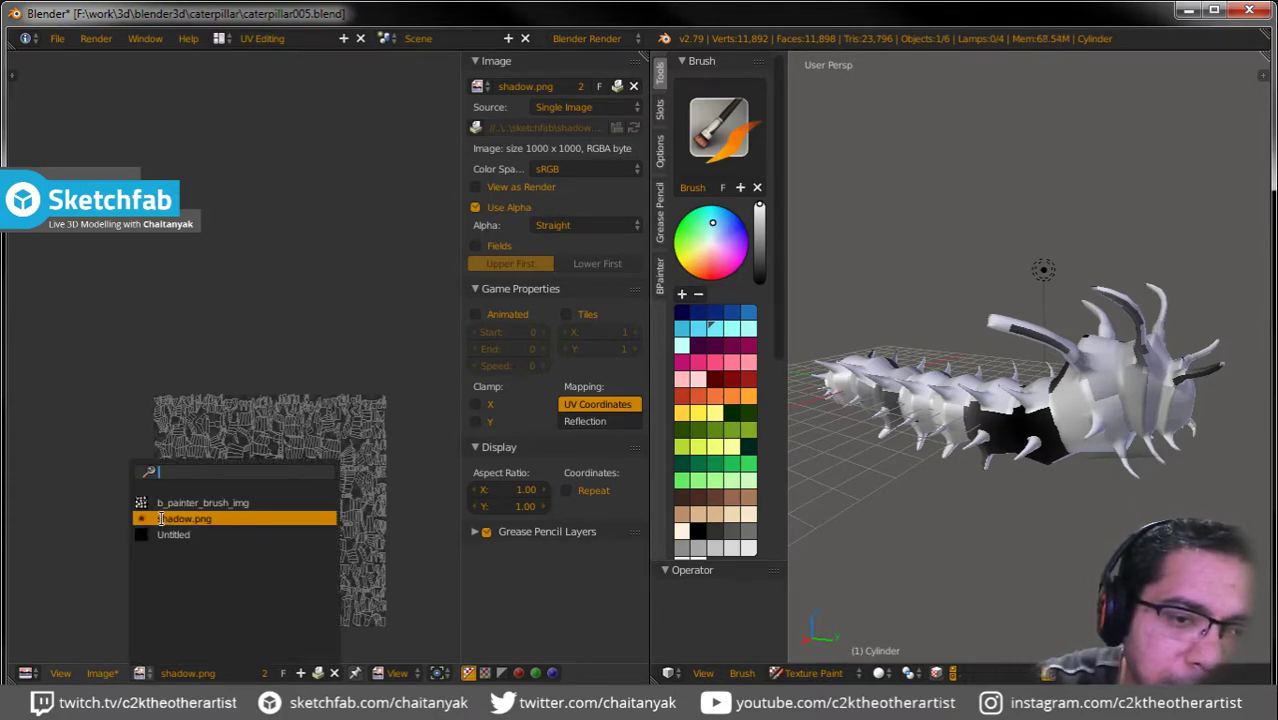
{"action": "left_click", "coordinate": [110, 673]}
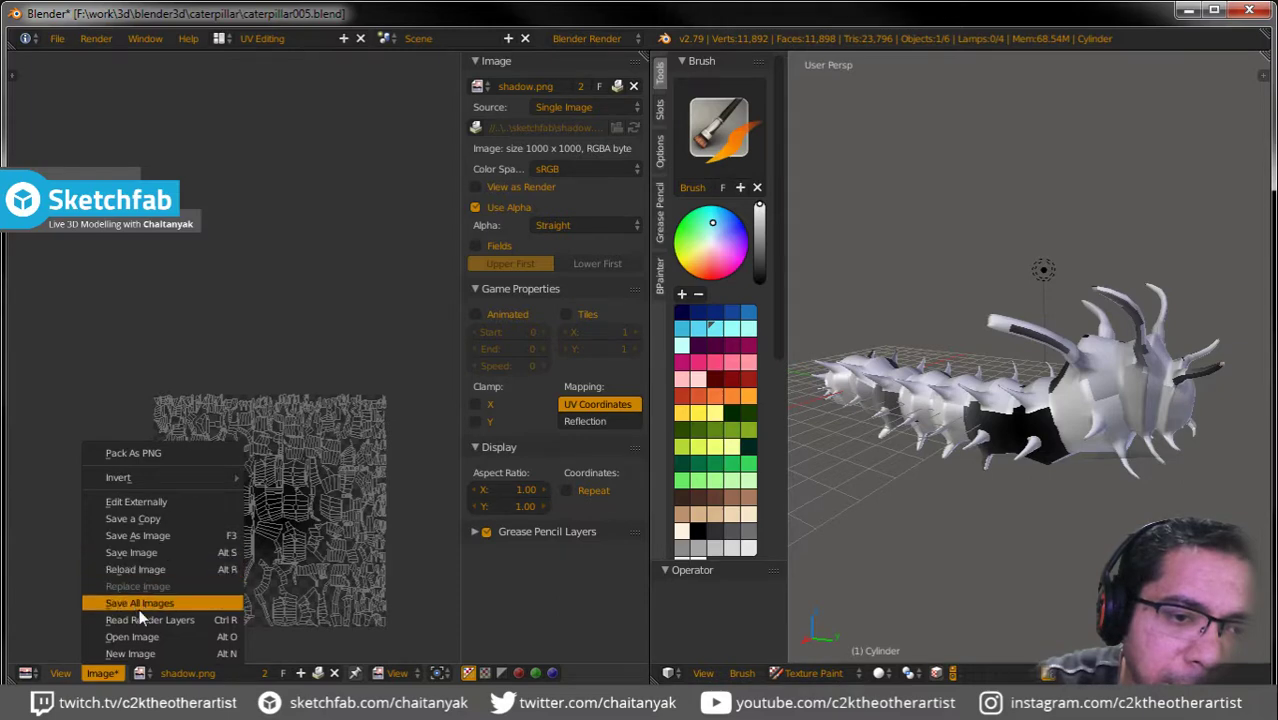
{"action": "left_click", "coordinate": [135, 637]}
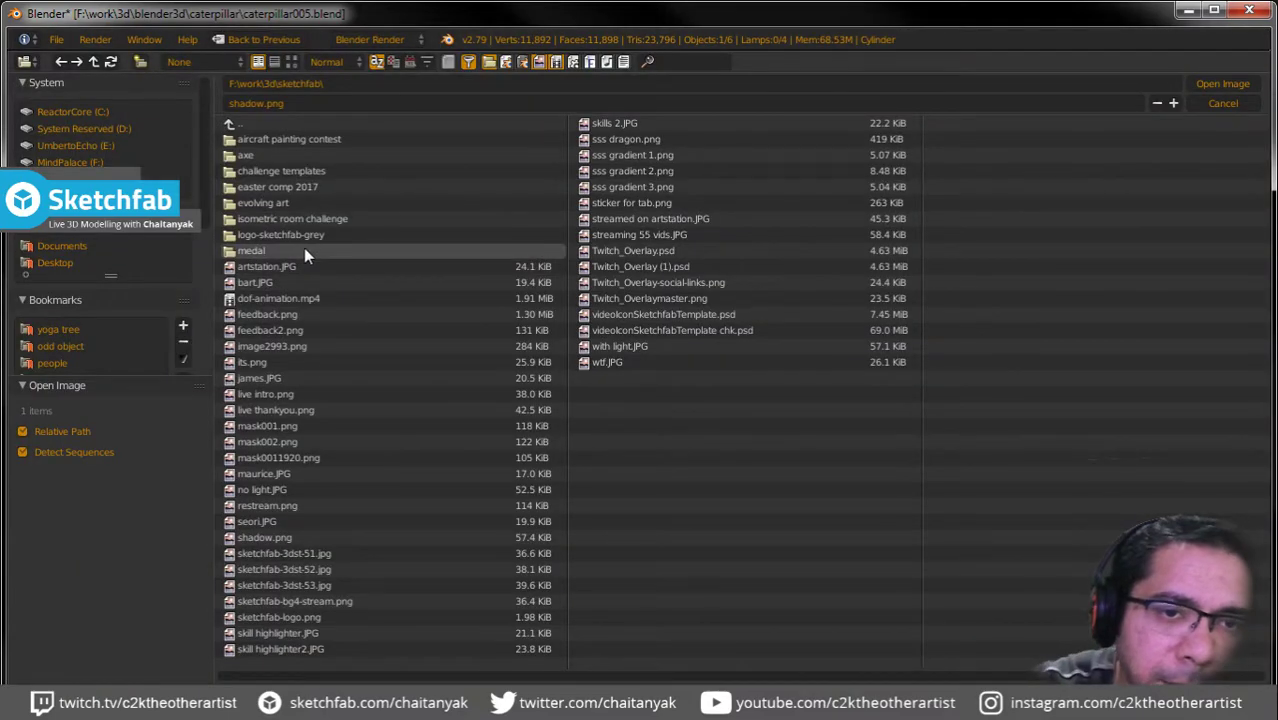
Open diffues.png from the blender3d\caterpillar folder as the texture image.
{"action": "left_click", "coordinate": [257, 122]}
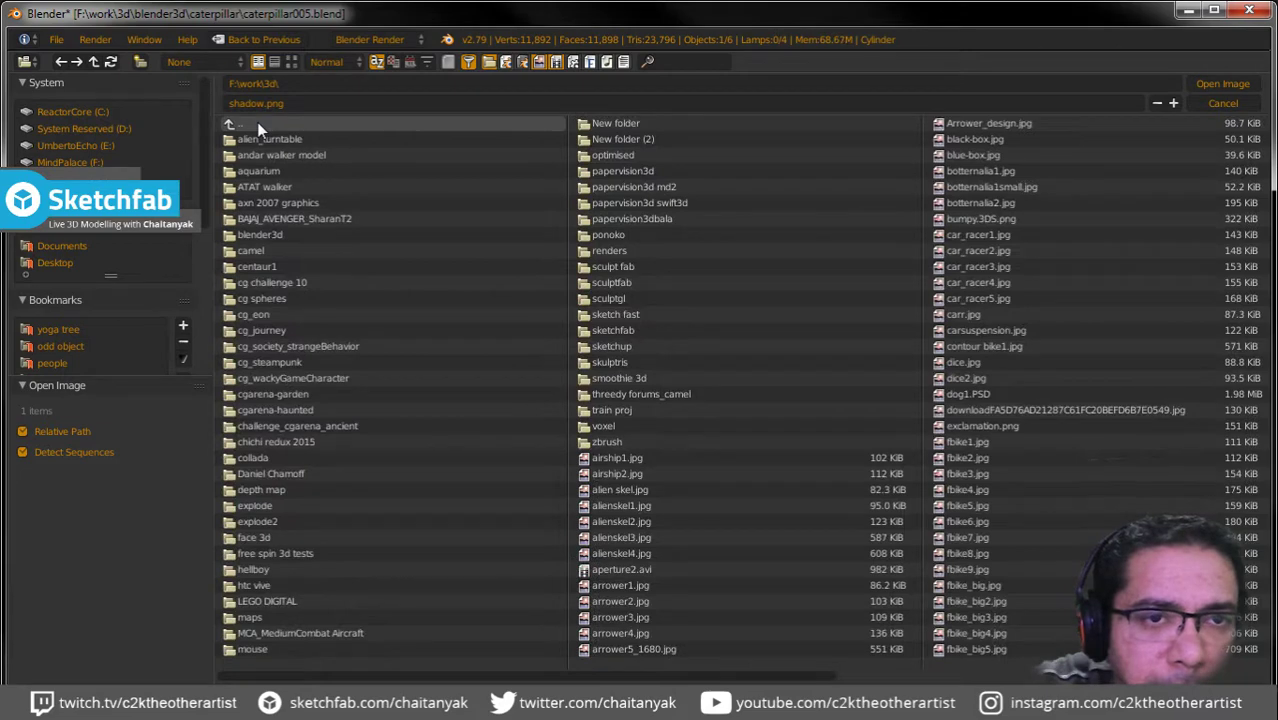
{"action": "left_click", "coordinate": [263, 236]}
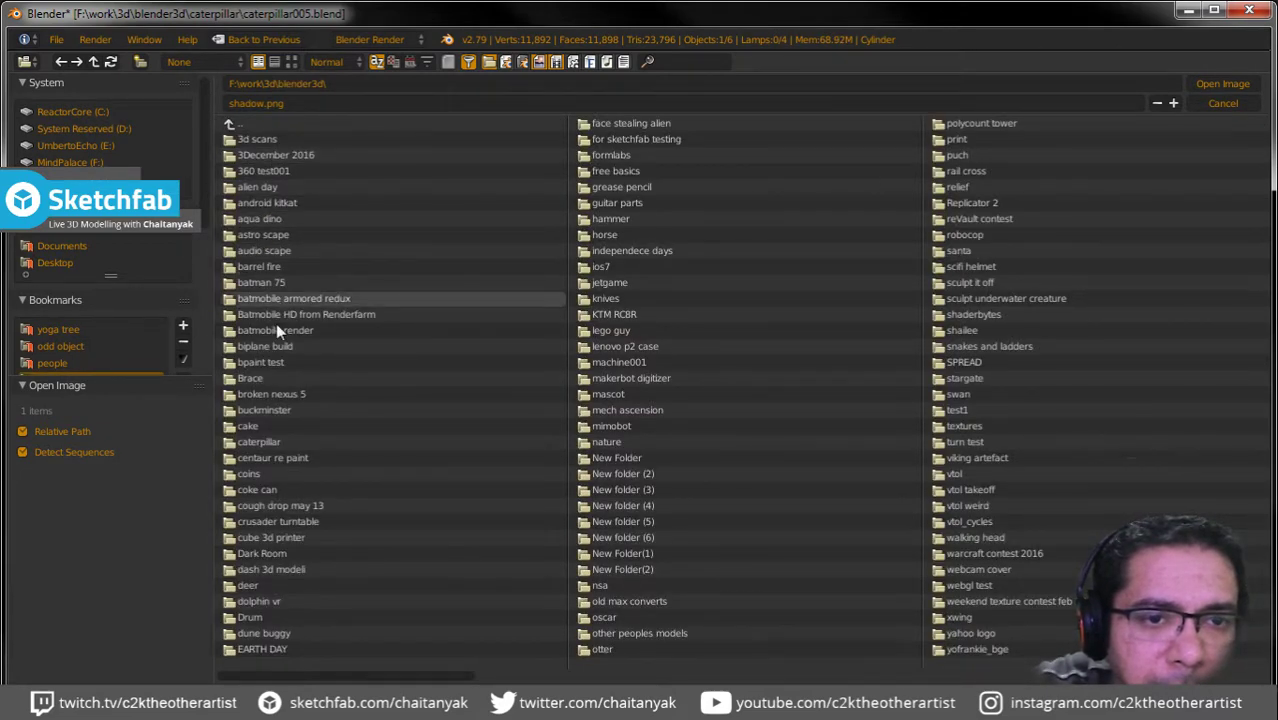
{"action": "left_click", "coordinate": [269, 442]}
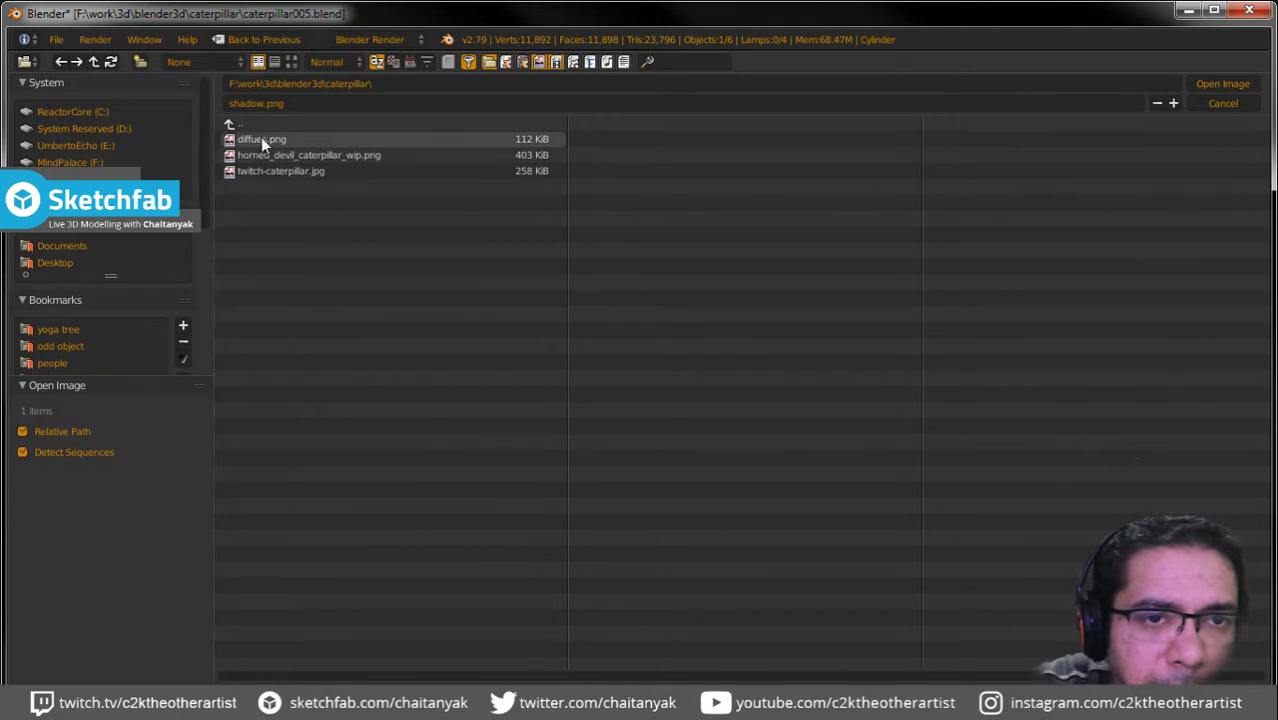
{"action": "double_click", "coordinate": [261, 137]}
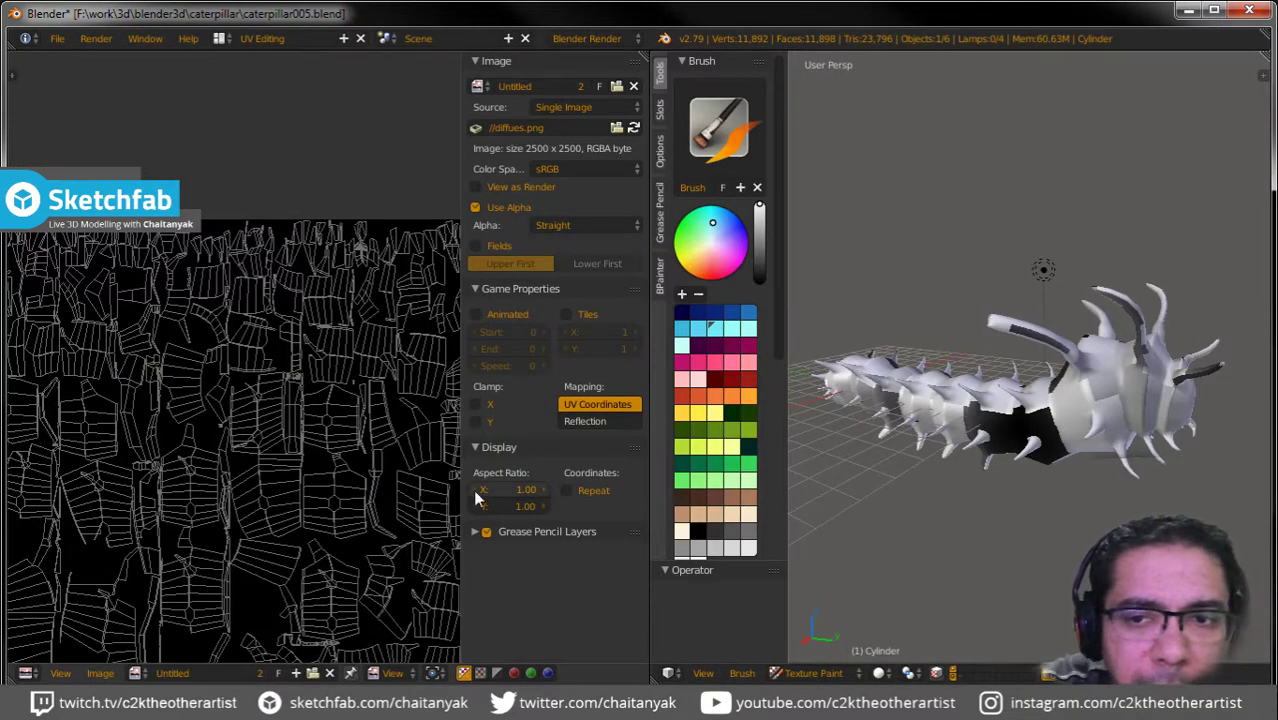
{"action": "middle_click_drag", "start_coordinate": [1022, 518], "coordinate": [1006, 522]}
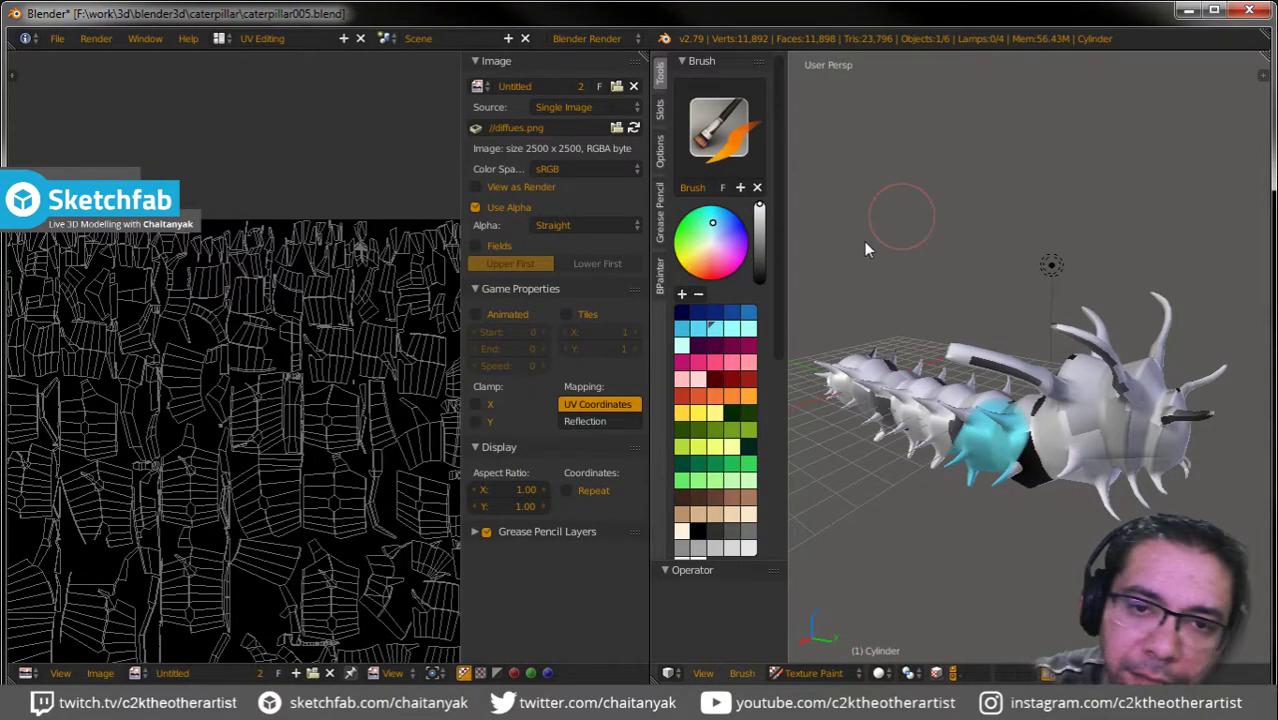
Toggle between Object and Texture Paint modes and undo the cyan paint.
{"action": "left_click", "coordinate": [835, 673]}
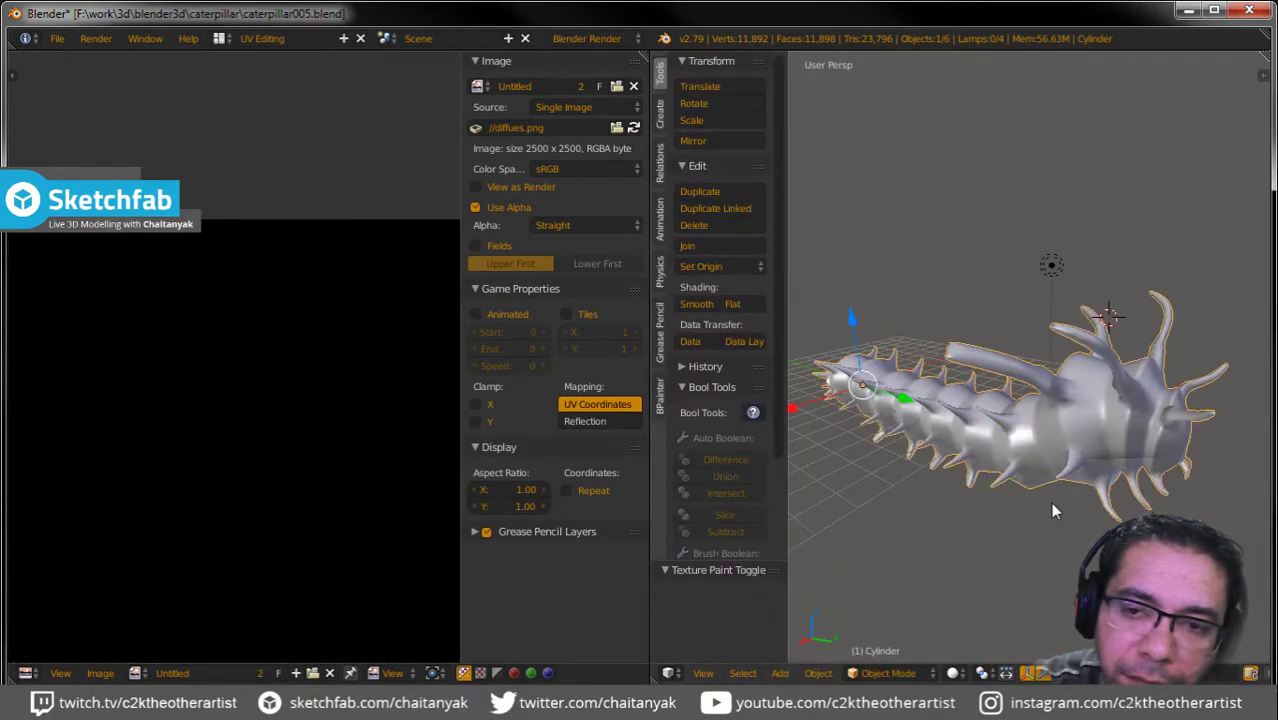
{"action": "left_click", "coordinate": [900, 673]}
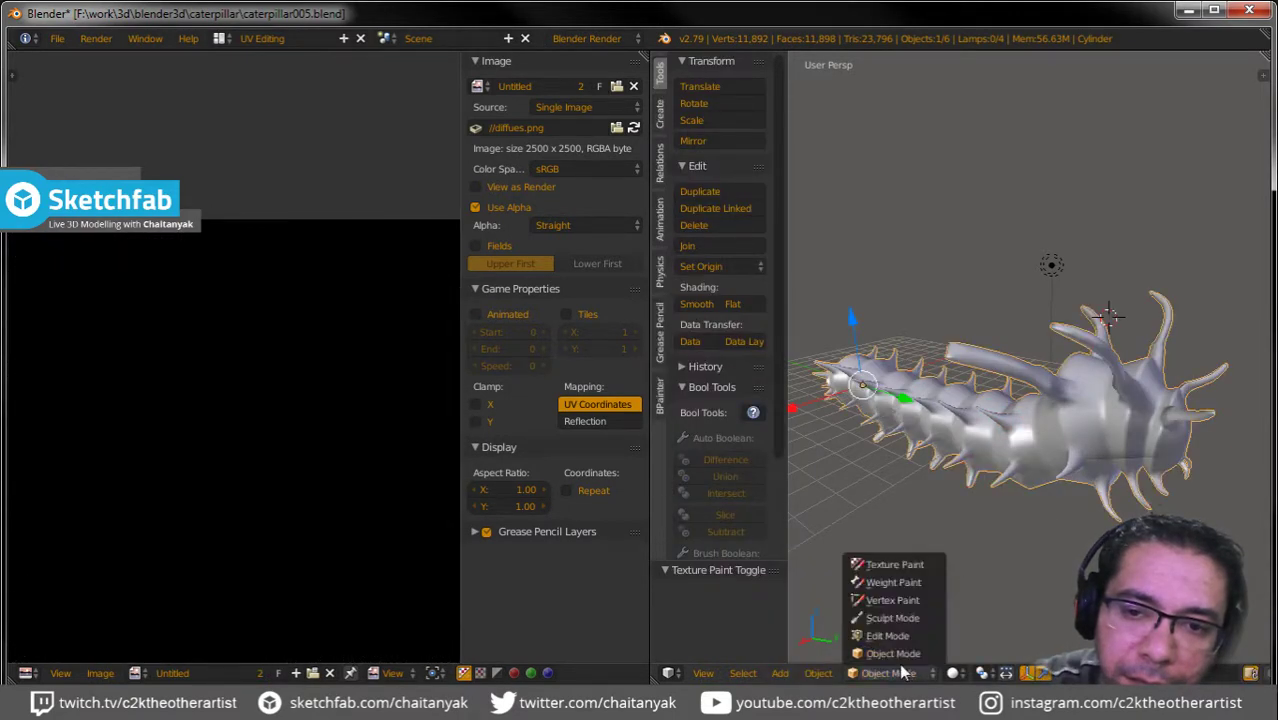
{"action": "left_click", "coordinate": [894, 564]}
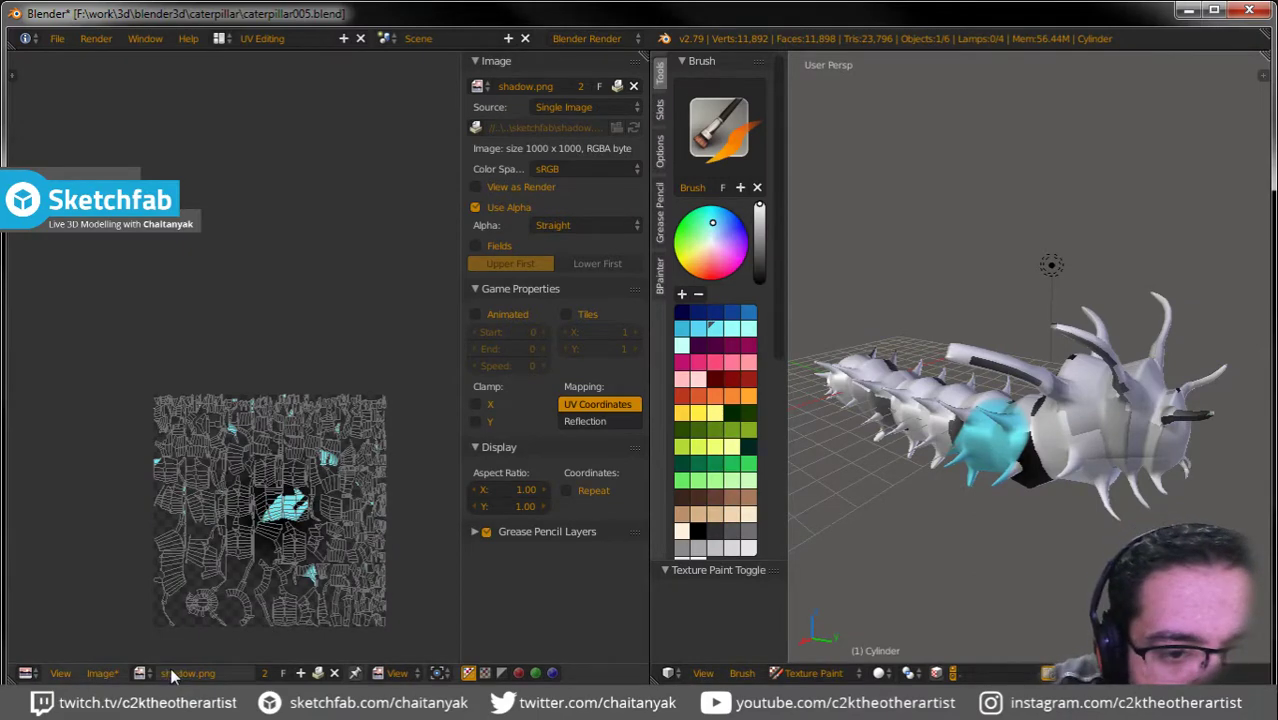
{"action": "left_click", "coordinate": [958, 570]}
{"action": "key", "text": "ctrl+z"}
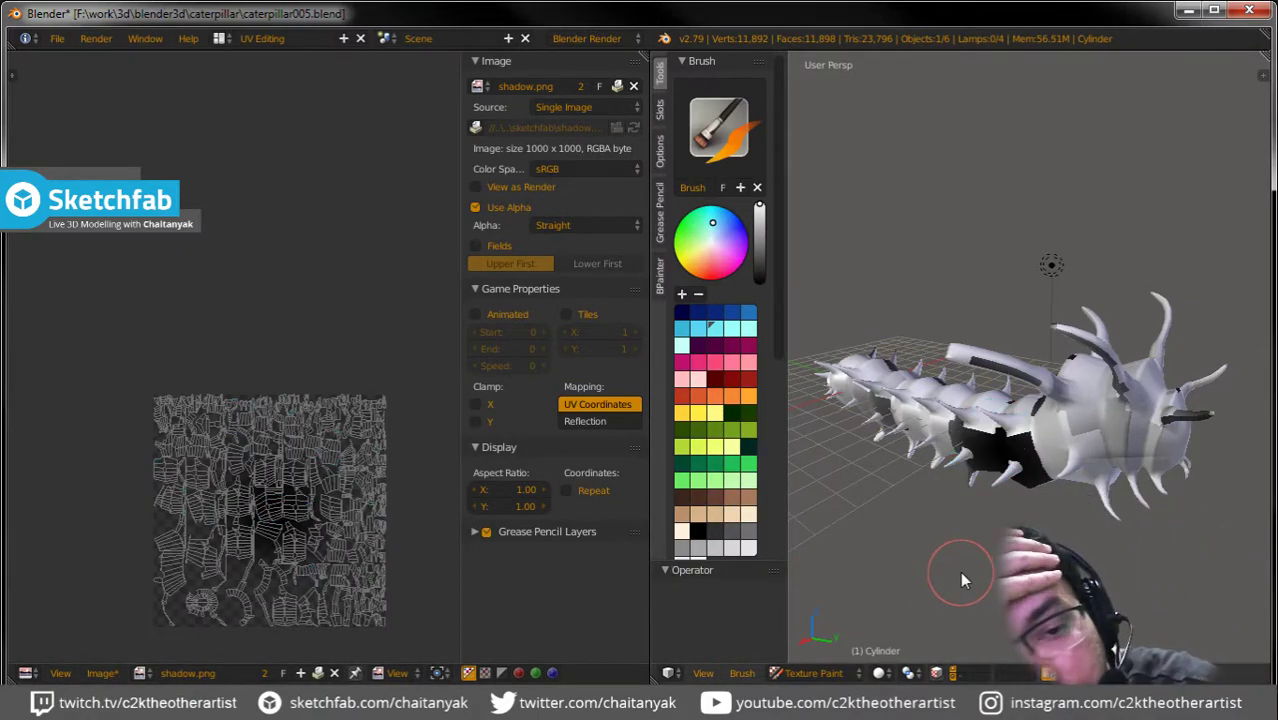
{"action": "left_click", "coordinate": [101, 673]}
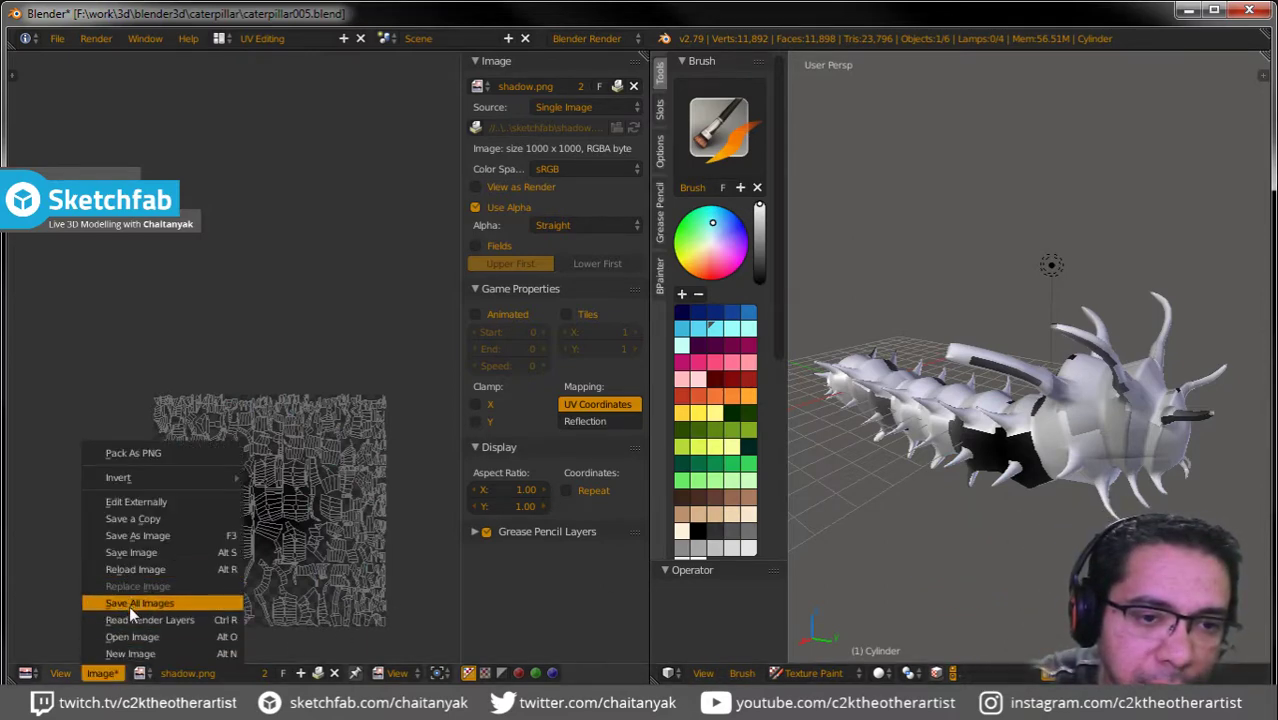
Open diffues.png from F:\work\3d\blender3d\caterpillar in the image editor.
{"action": "left_click", "coordinate": [137, 637]}
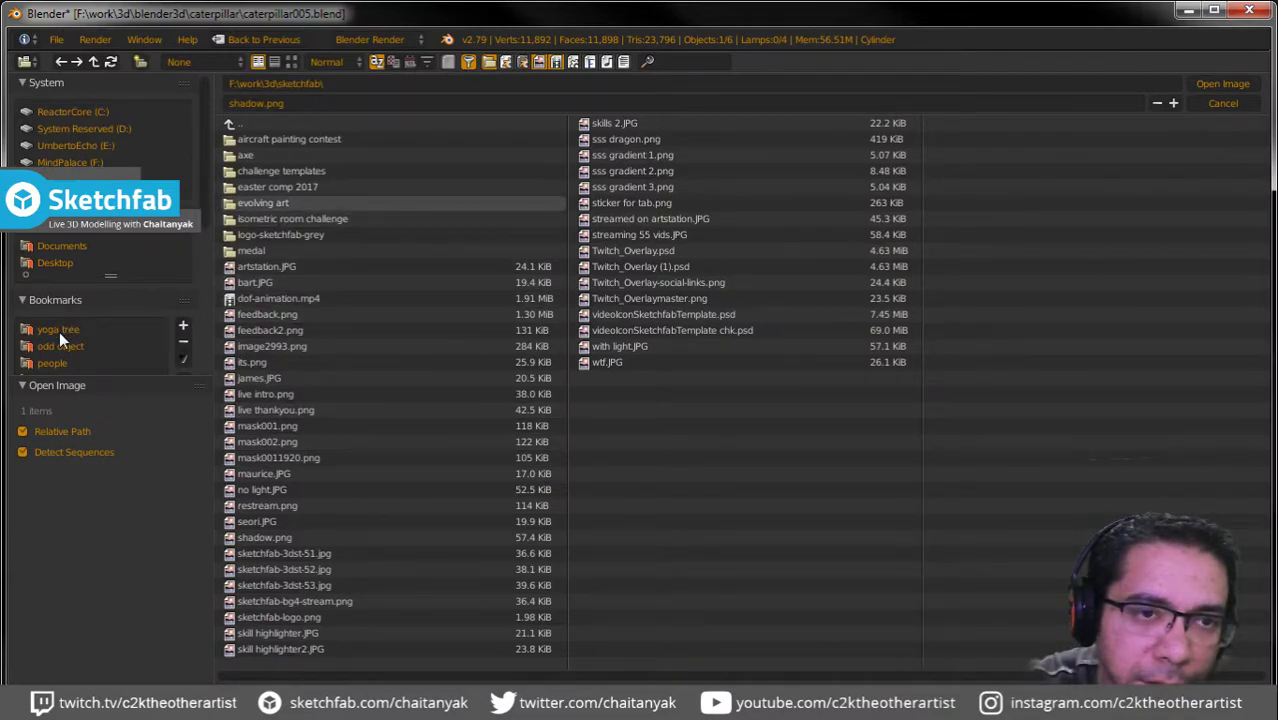
{"action": "left_click", "coordinate": [253, 126]}
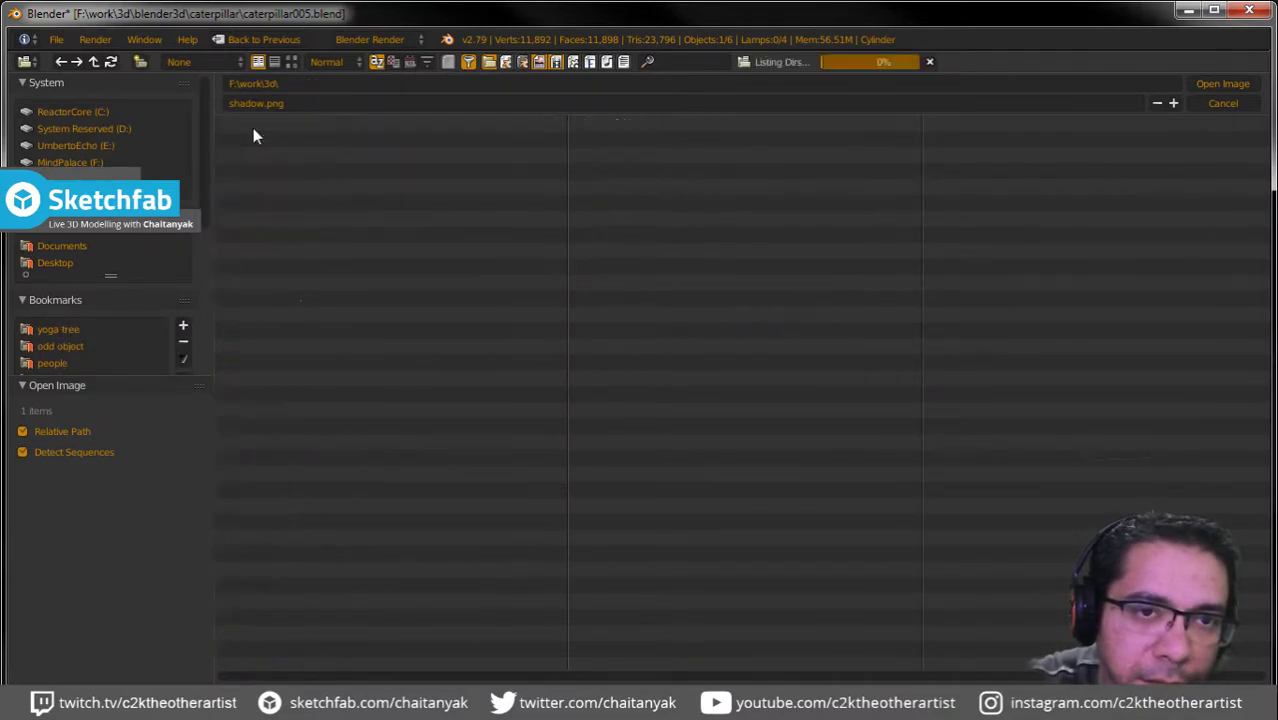
{"action": "left_click", "coordinate": [259, 236]}
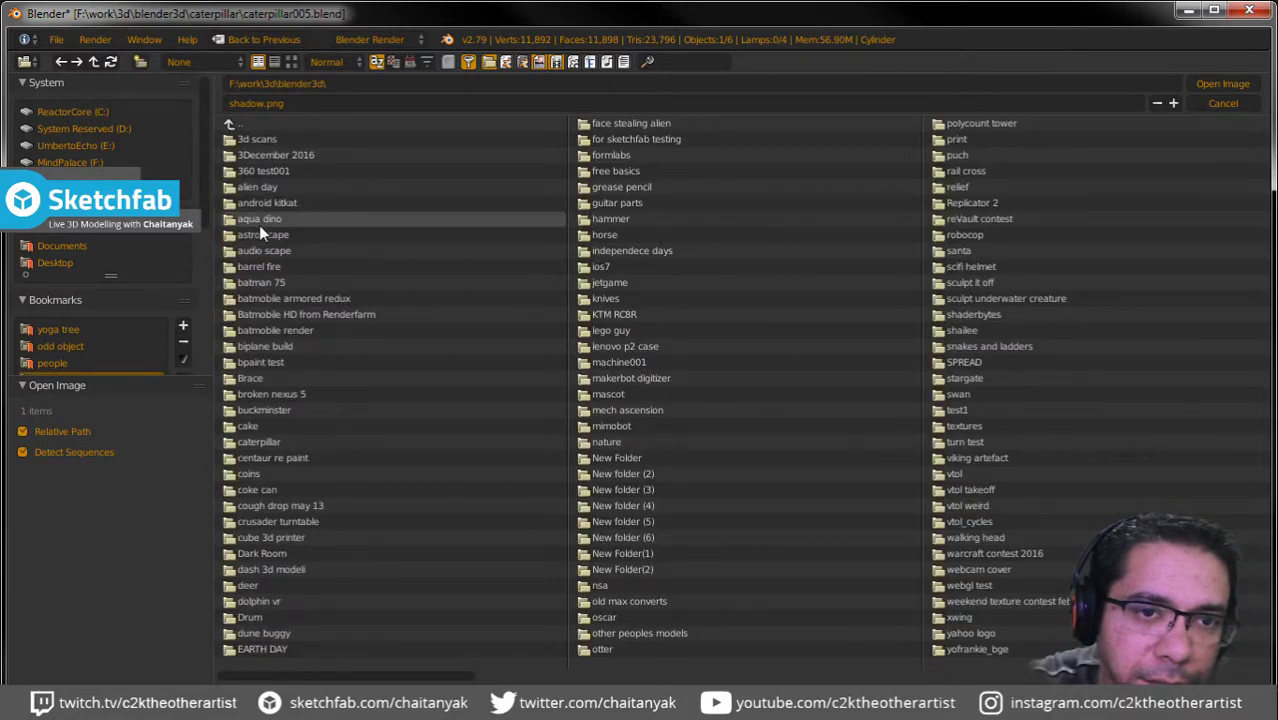
{"action": "left_click", "coordinate": [263, 441]}
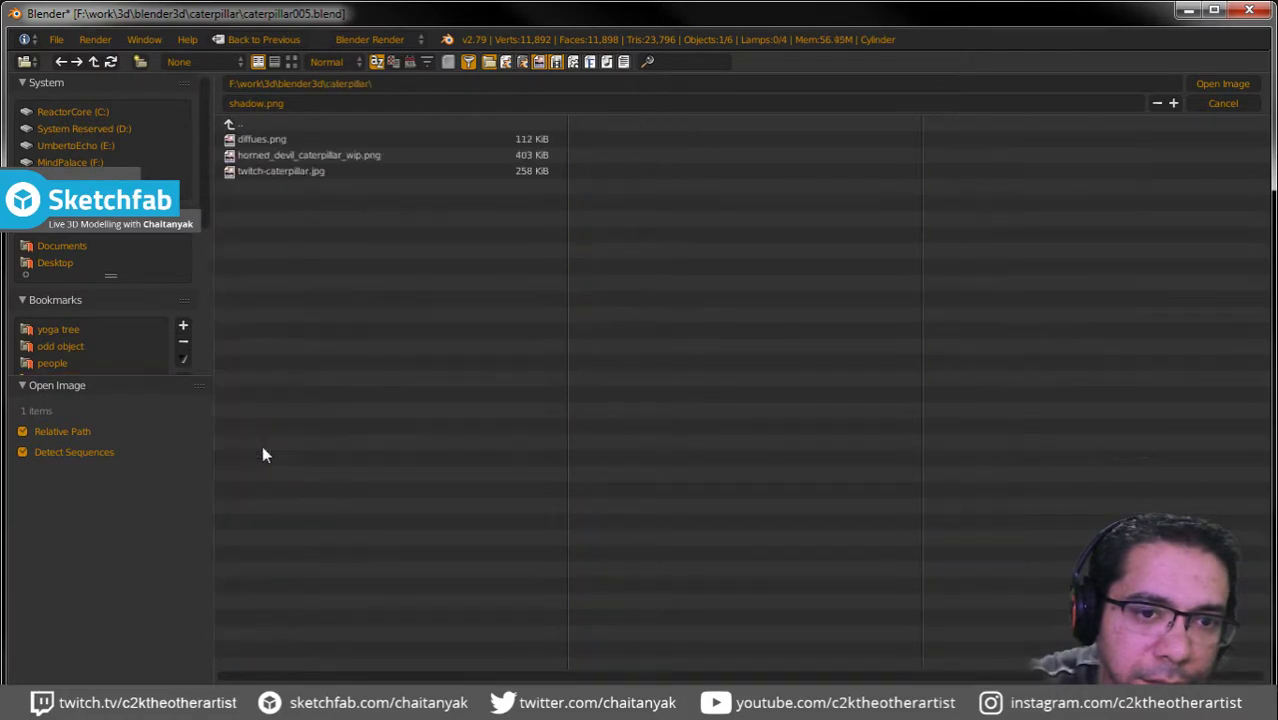
{"action": "left_click", "coordinate": [266, 139]}
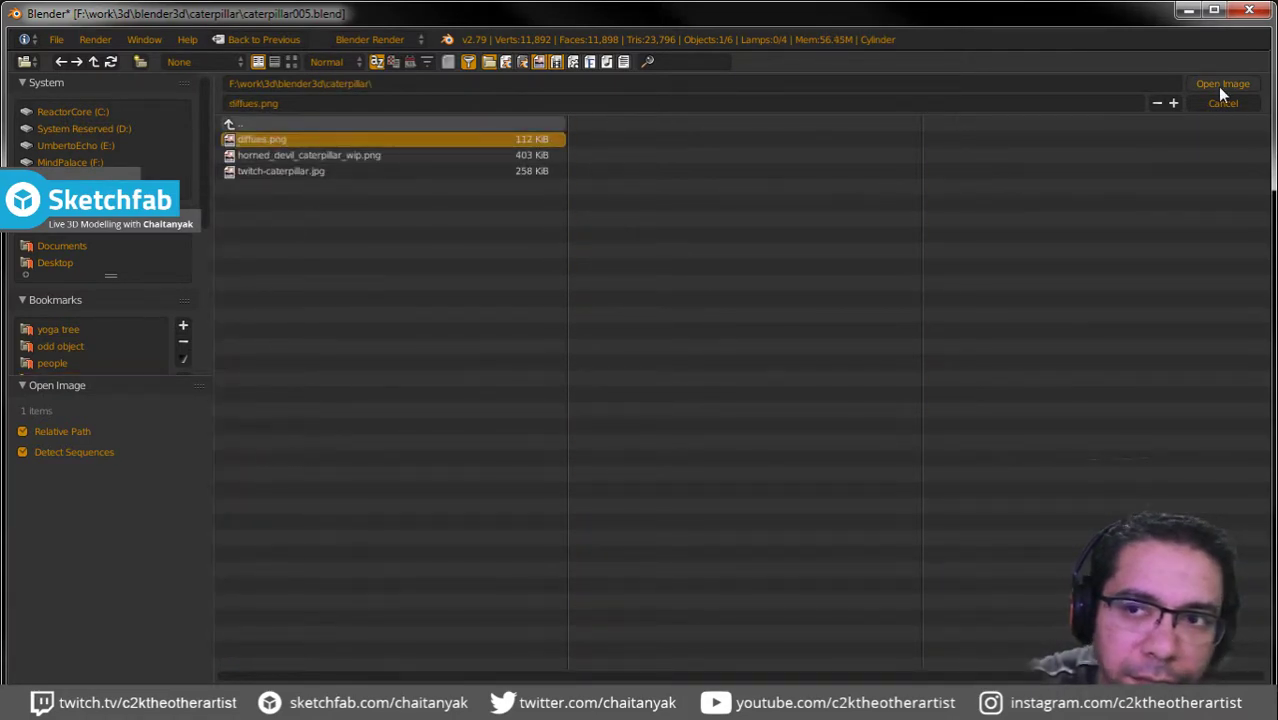
{"action": "key", "text": "Return"}
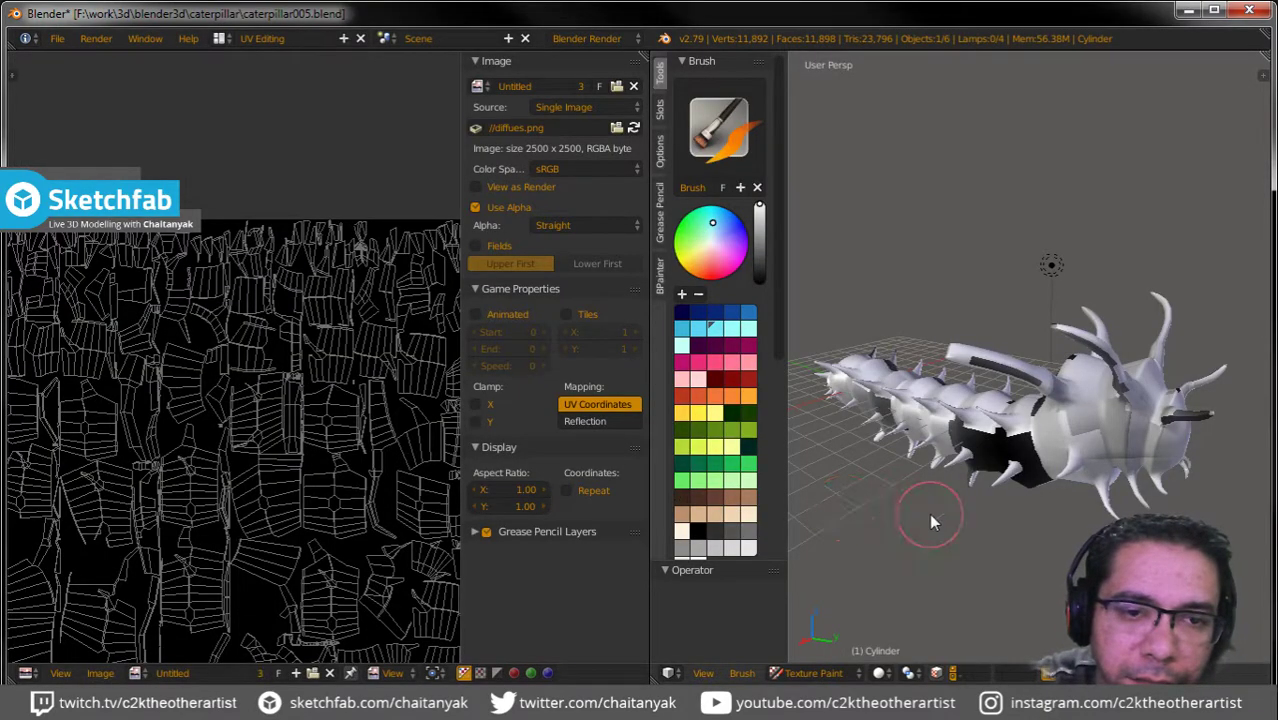
Rename the Untitled image datablock to 'diffuse' and open the screen-layout menu.
{"action": "left_click", "coordinate": [136, 673]}
{"action": "double_click", "coordinate": [170, 673]}
{"action": "type", "text": "di"}
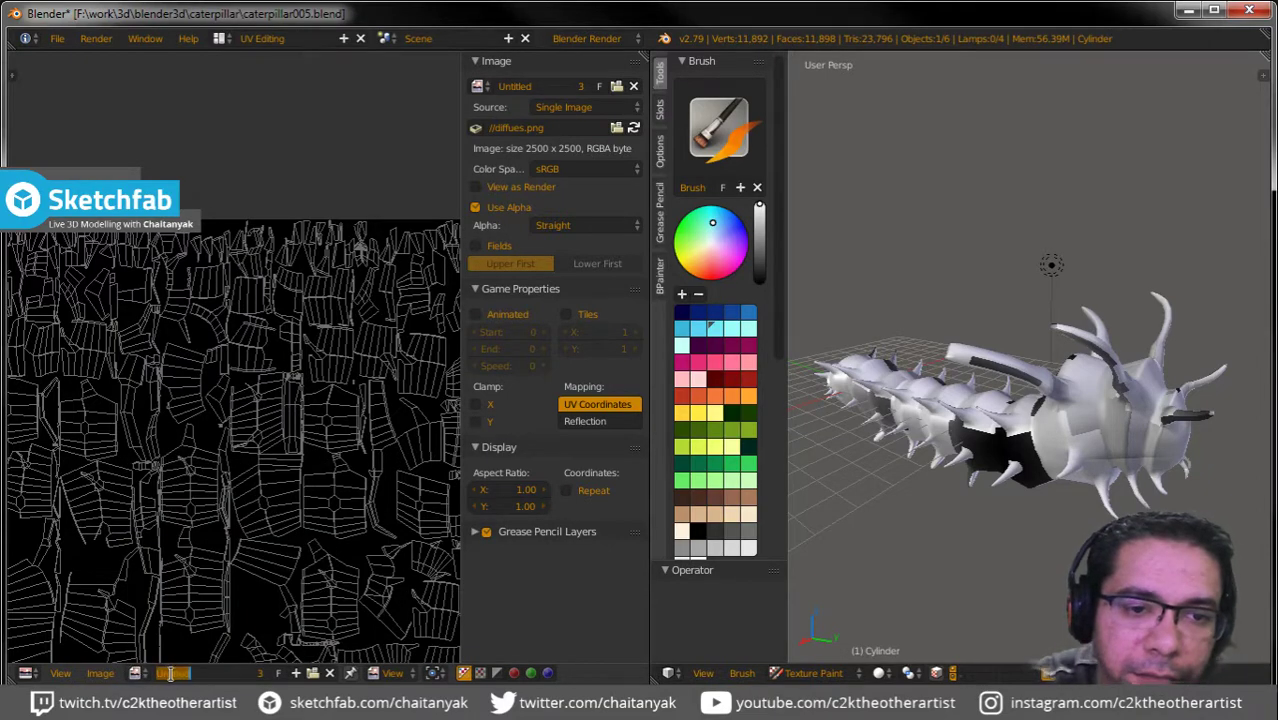
{"action": "type", "text": "ffuse"}
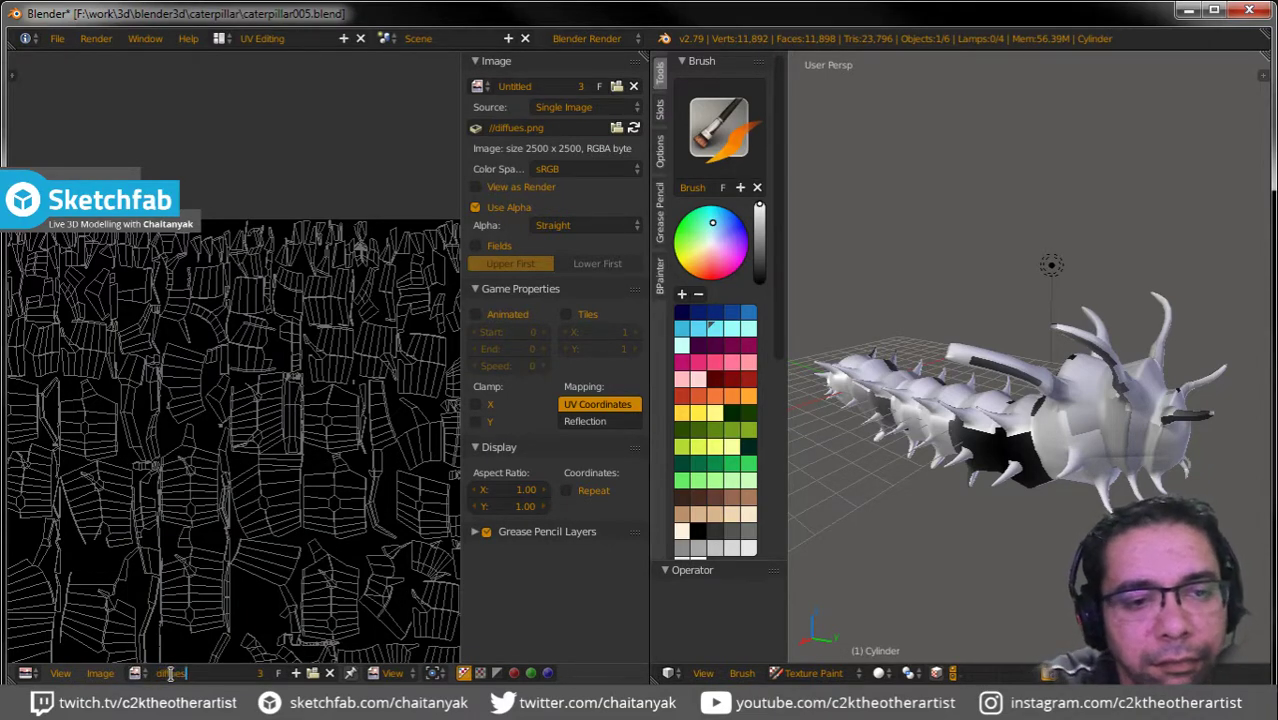
{"action": "key", "text": "Return"}
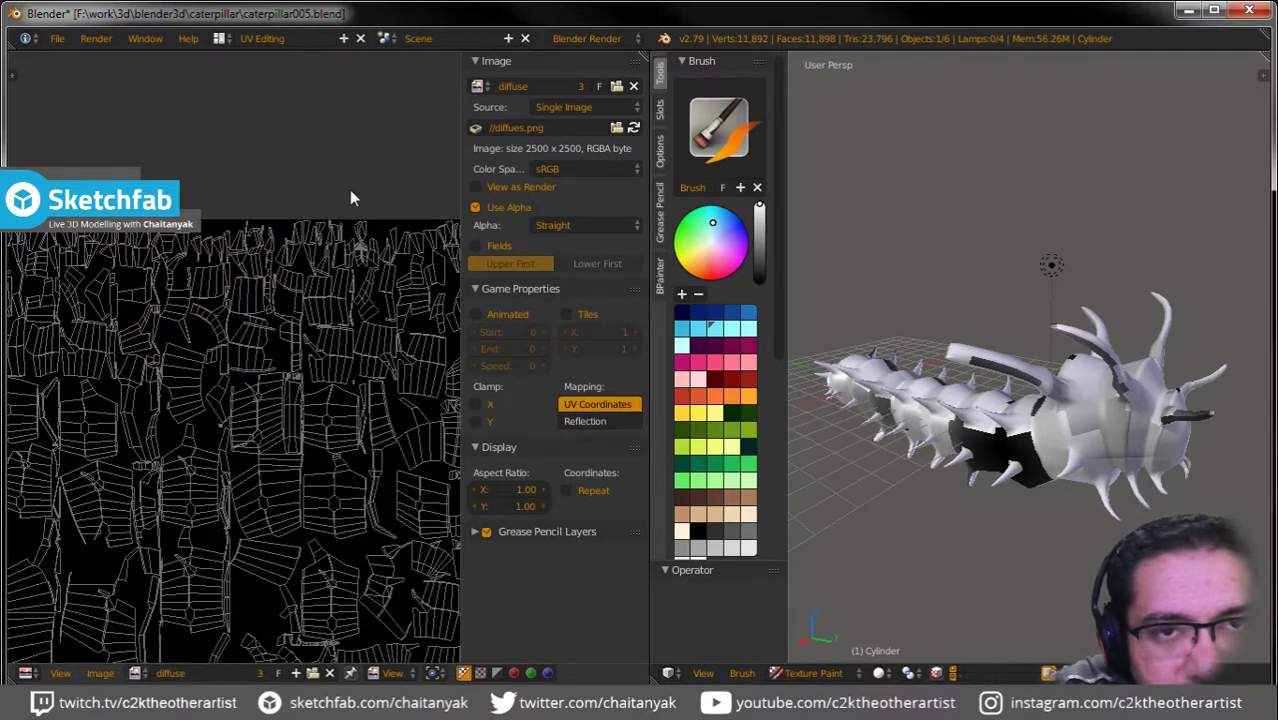
{"action": "left_click", "coordinate": [221, 39]}
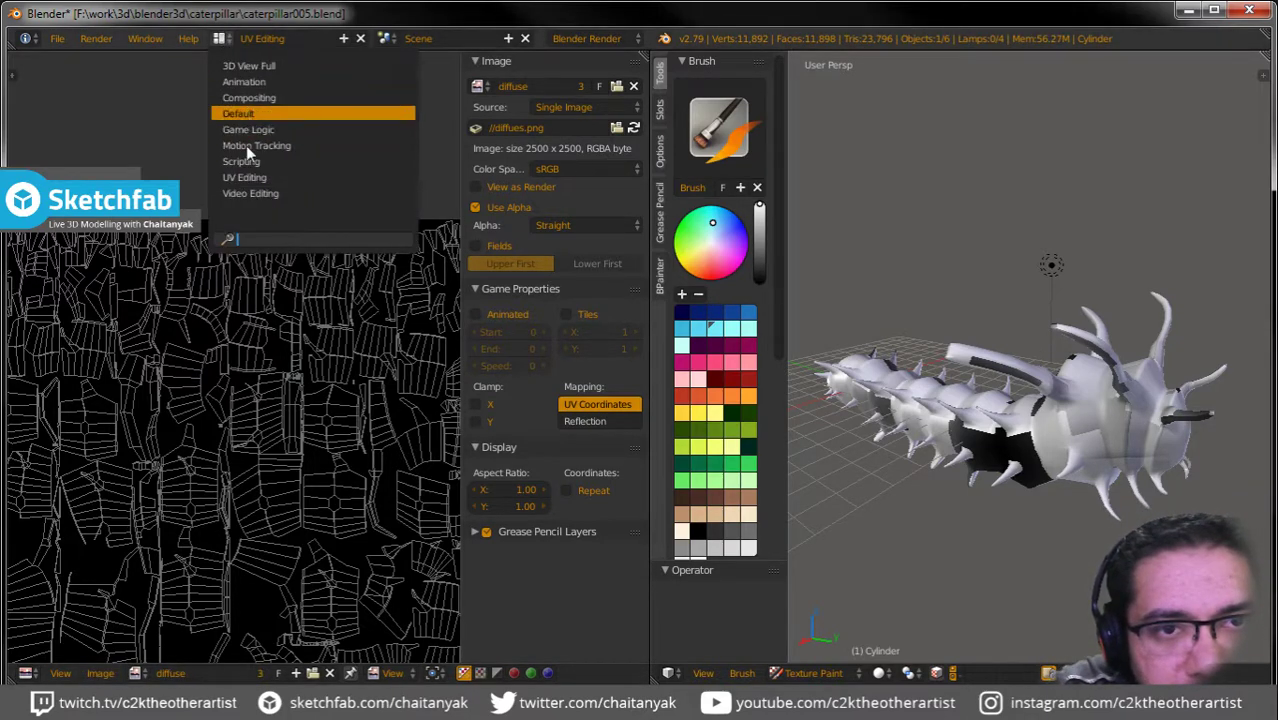
Switch to the Default layout, then open the layout menu again to return to UV Editing.
{"action": "key", "text": "Return"}
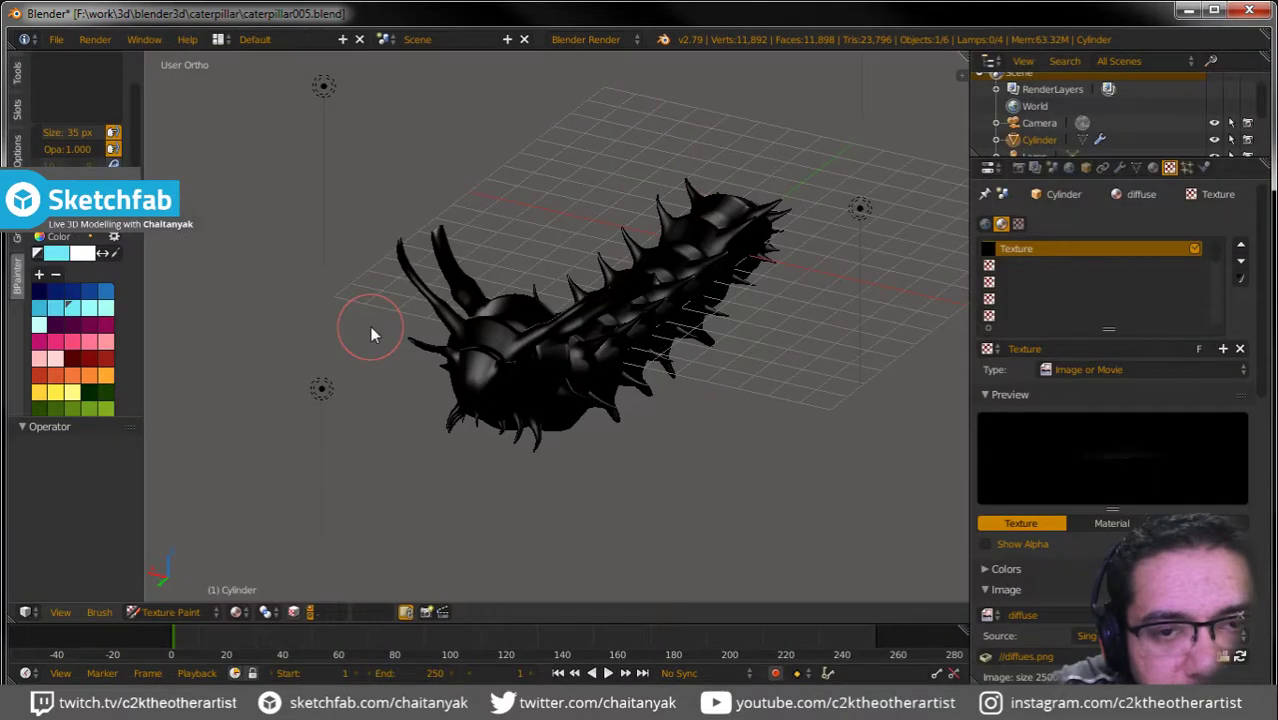
{"action": "scroll", "coordinate": [1094, 367], "scroll_direction": "down", "scroll_amount": 2}
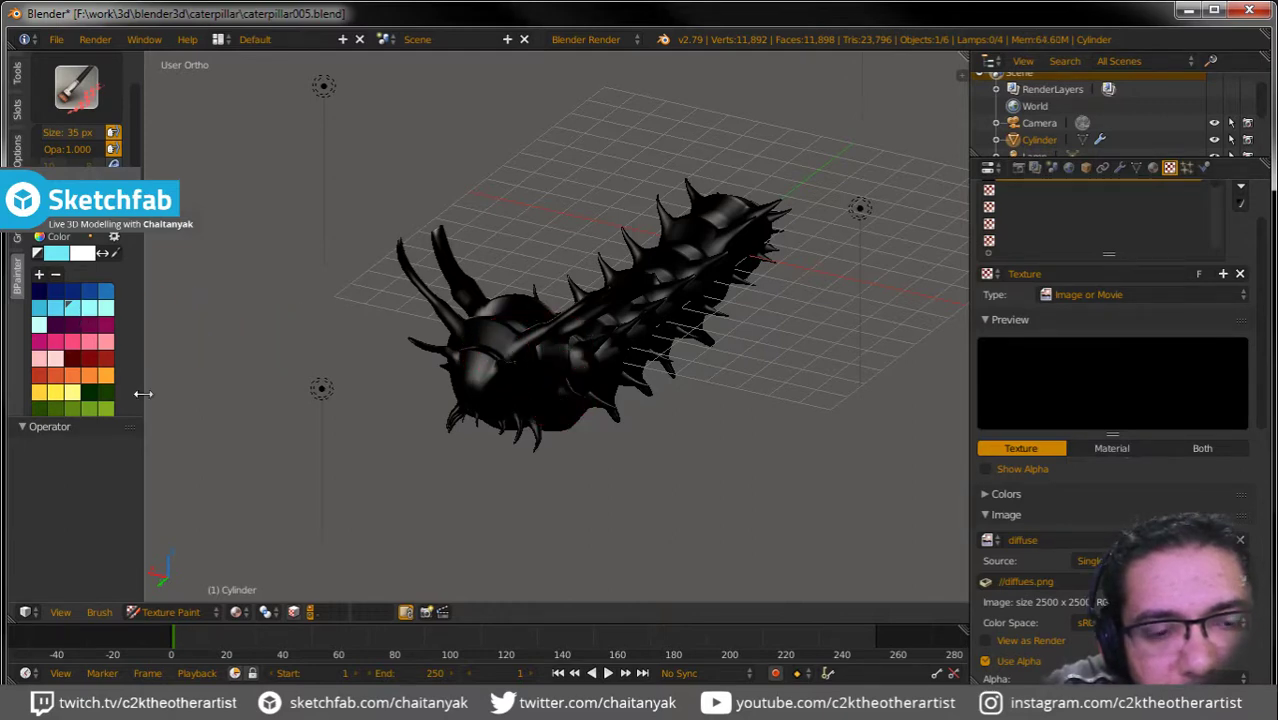
{"action": "left_click", "coordinate": [219, 39]}
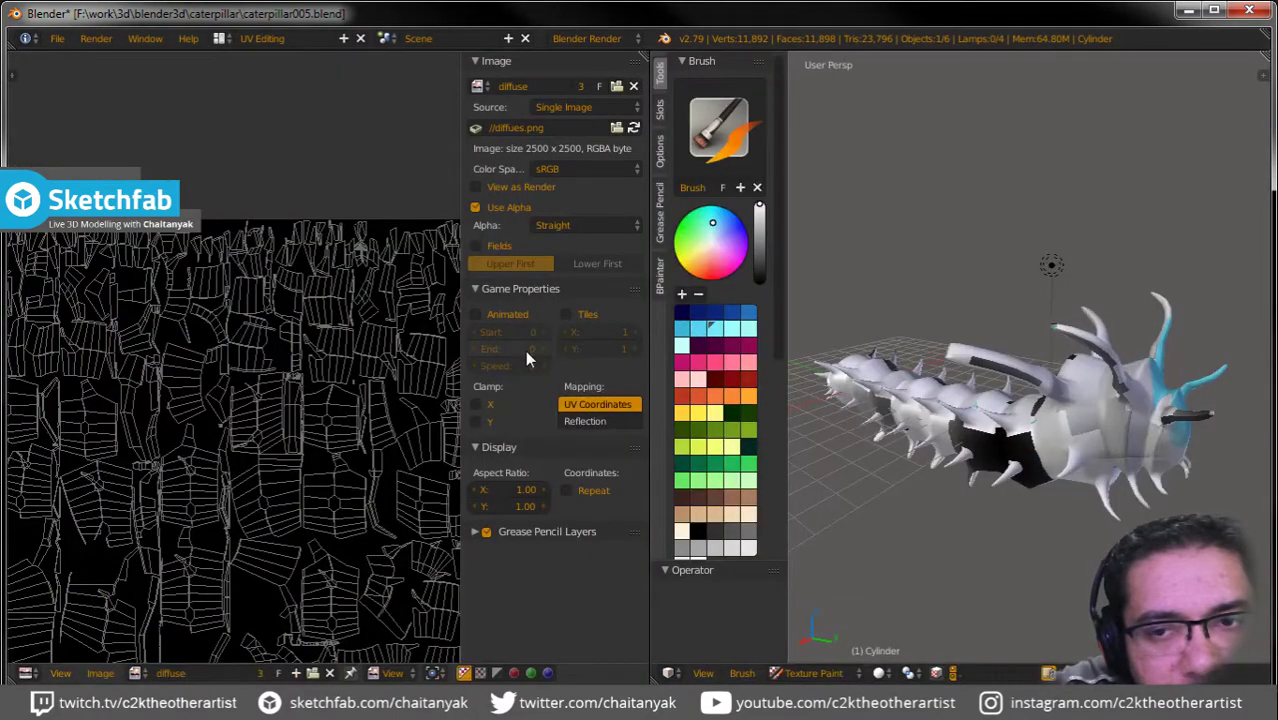
Undo the cyan paint on the spikes and leave Texture Paint for Object Mode.
{"action": "key", "text": "ctrl+z"}
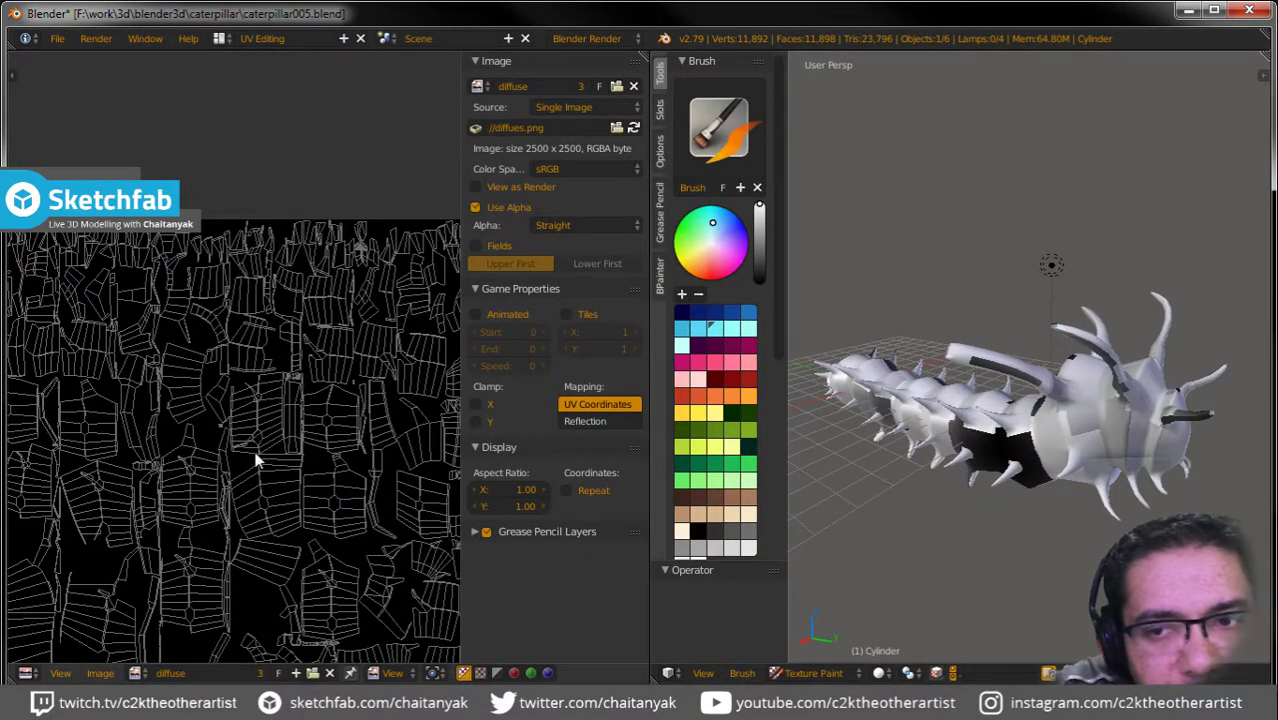
{"action": "scroll", "coordinate": [255, 458], "scroll_direction": "down", "scroll_amount": 3}
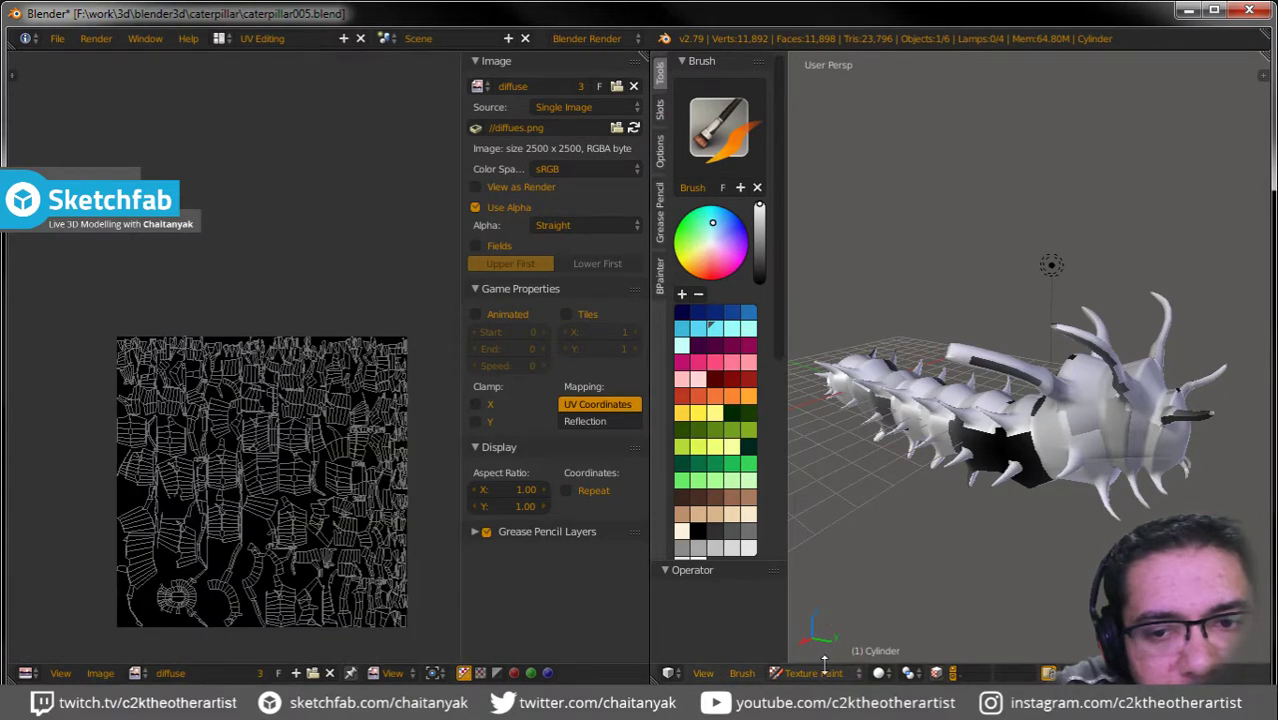
{"action": "left_click", "coordinate": [820, 673]}
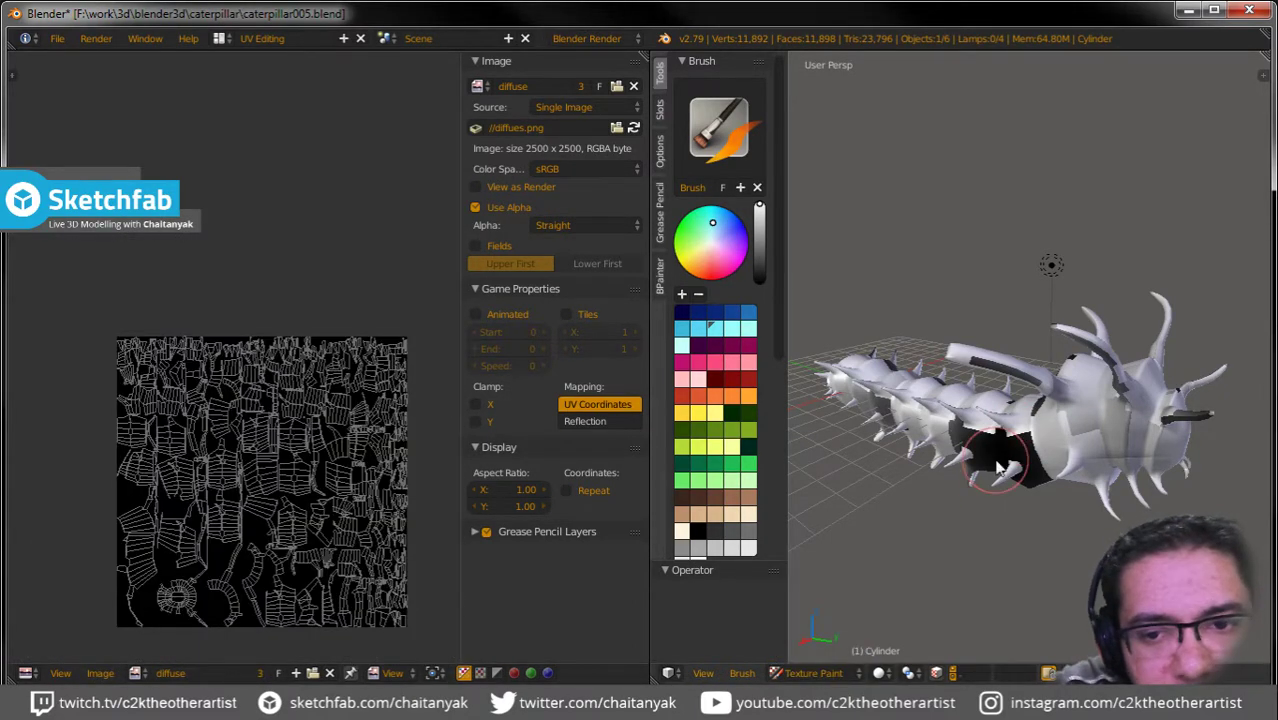
{"action": "left_click", "coordinate": [833, 673]}
{"action": "left_click", "coordinate": [829, 650]}
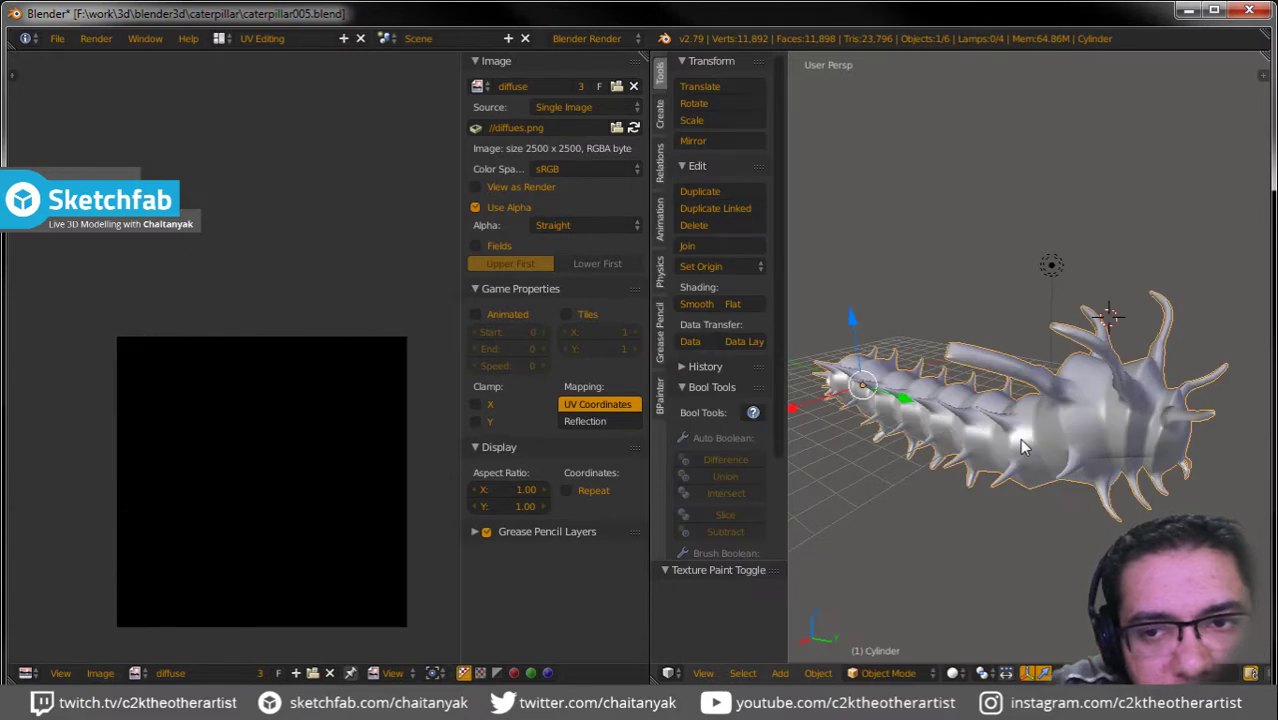
Select the whole caterpillar mesh in Edit Mode and show the diffuse image in the UV editor.
{"action": "key", "text": "Tab"}
{"action": "key", "text": "a"}
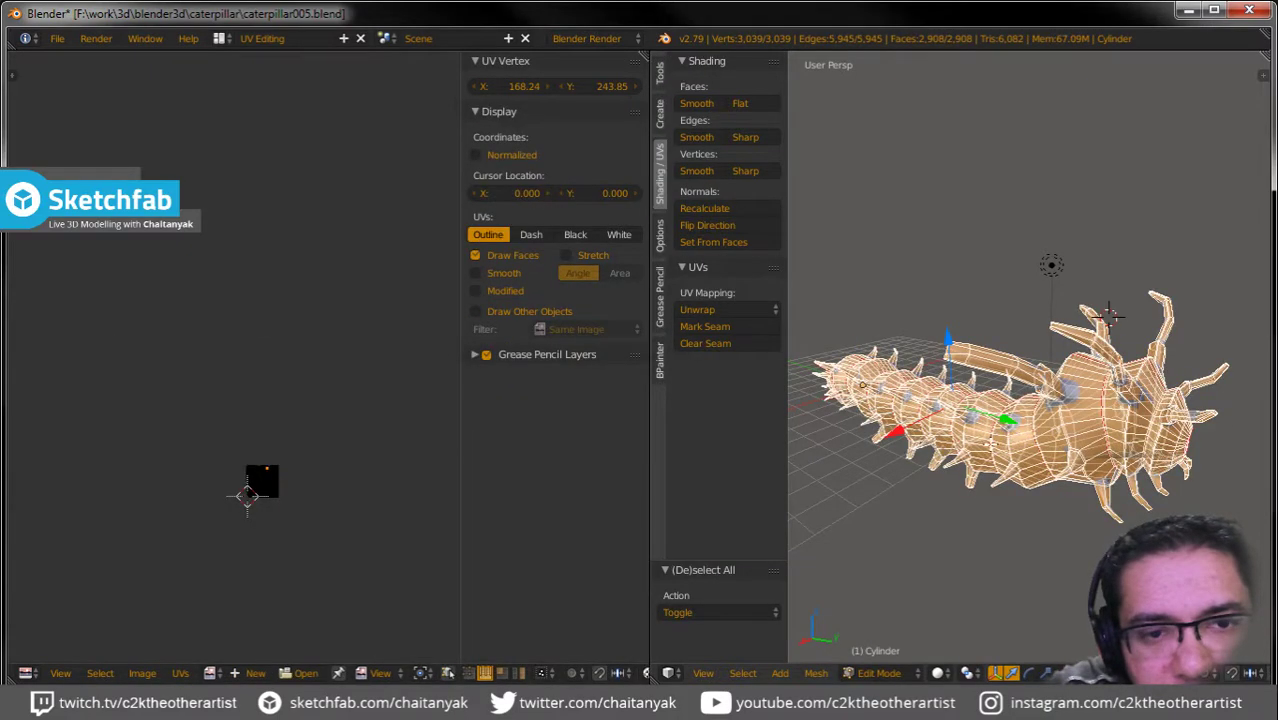
{"action": "left_click", "coordinate": [211, 672]}
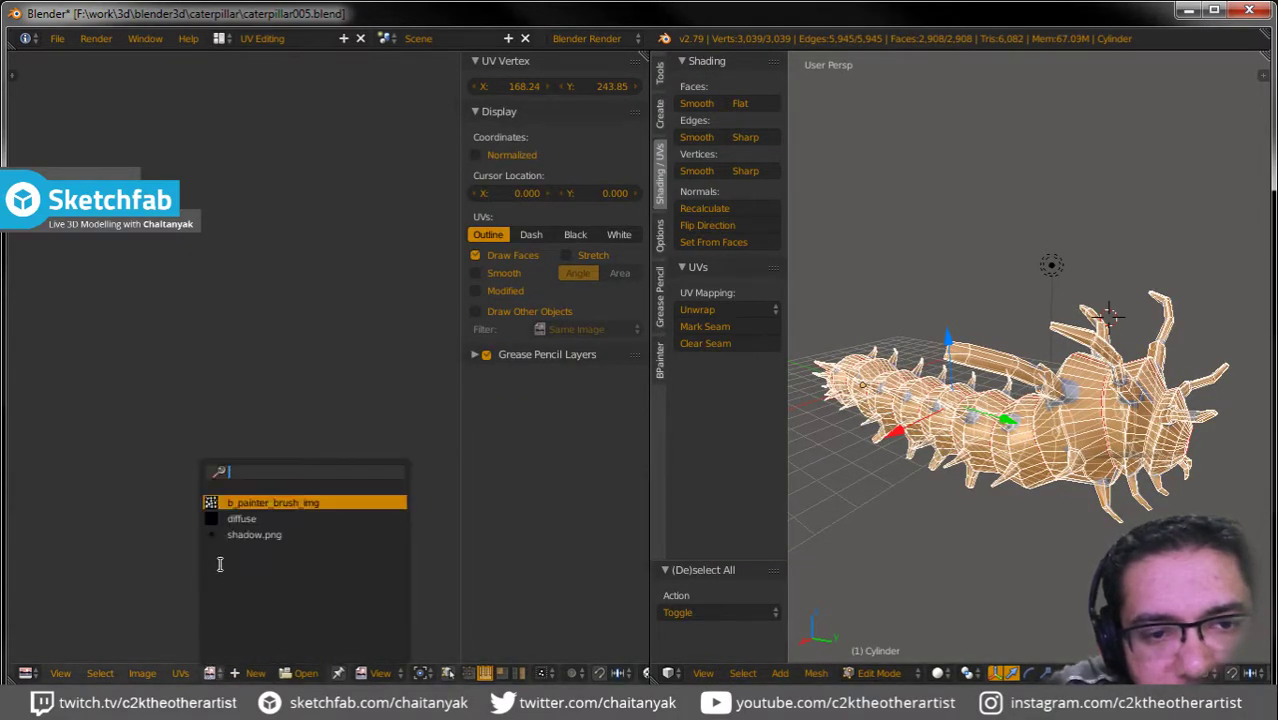
{"action": "left_click", "coordinate": [238, 520]}
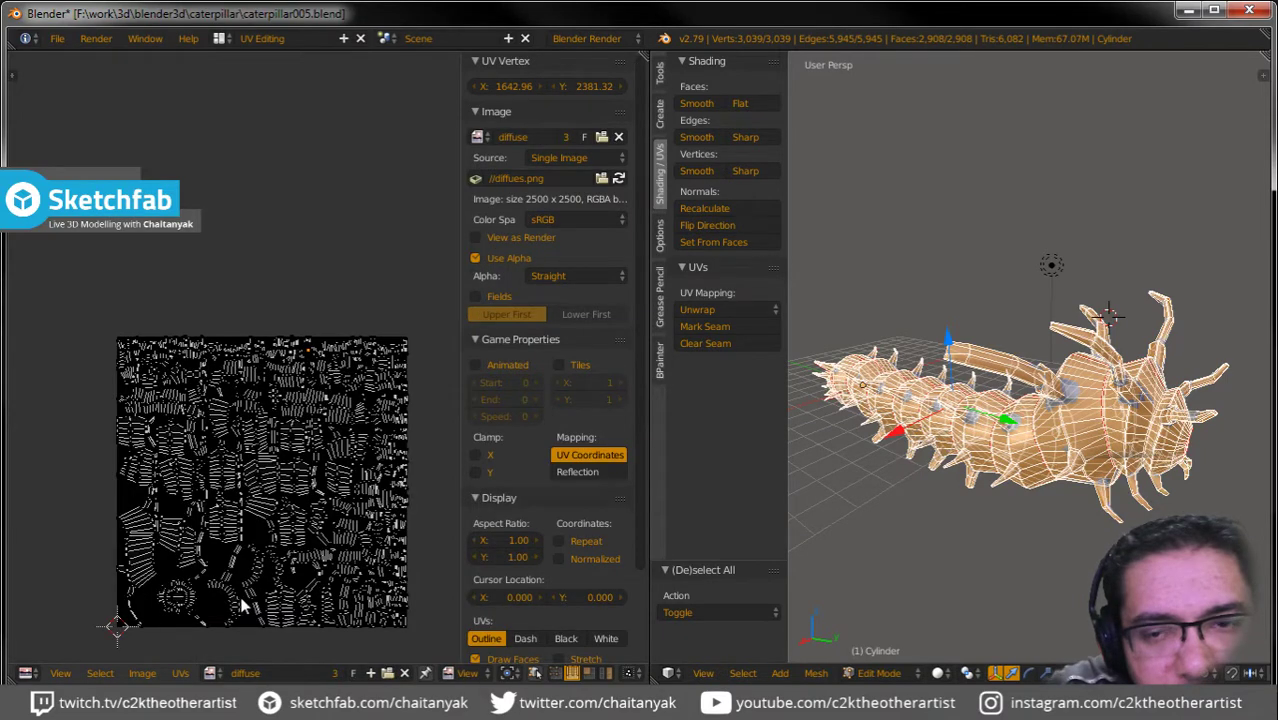
{"action": "key", "text": "Tab"}
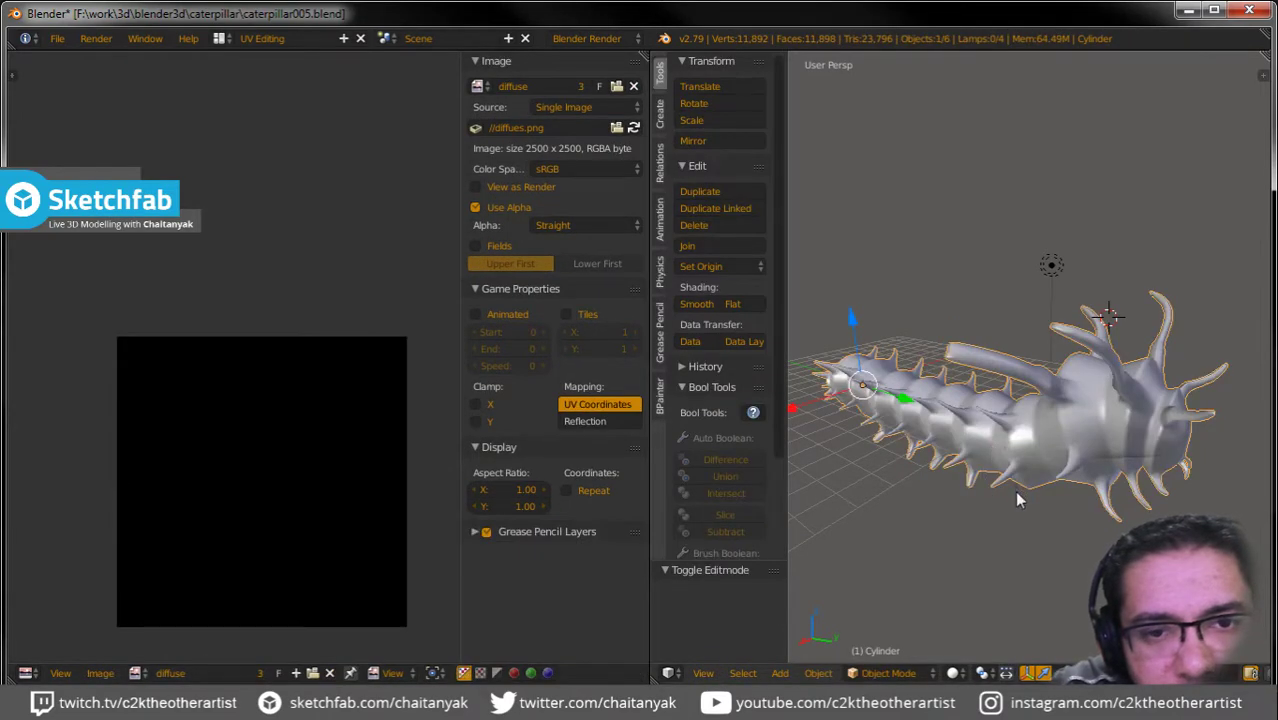
{"action": "key", "text": "Tab"}
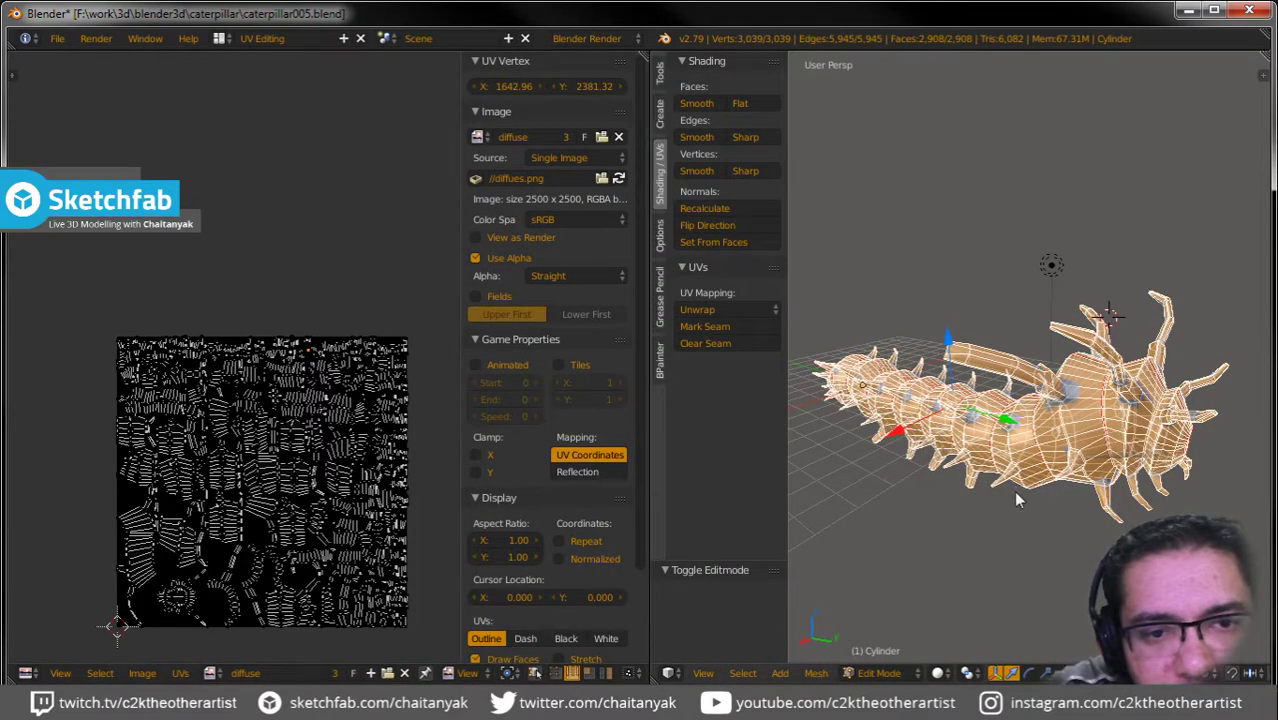
{"action": "key", "text": "Tab"}
Use Material viewport shading, load diffuse instead of shadow.png in Texture Paint, then return to Object Mode.
{"action": "left_click", "coordinate": [952, 672]}
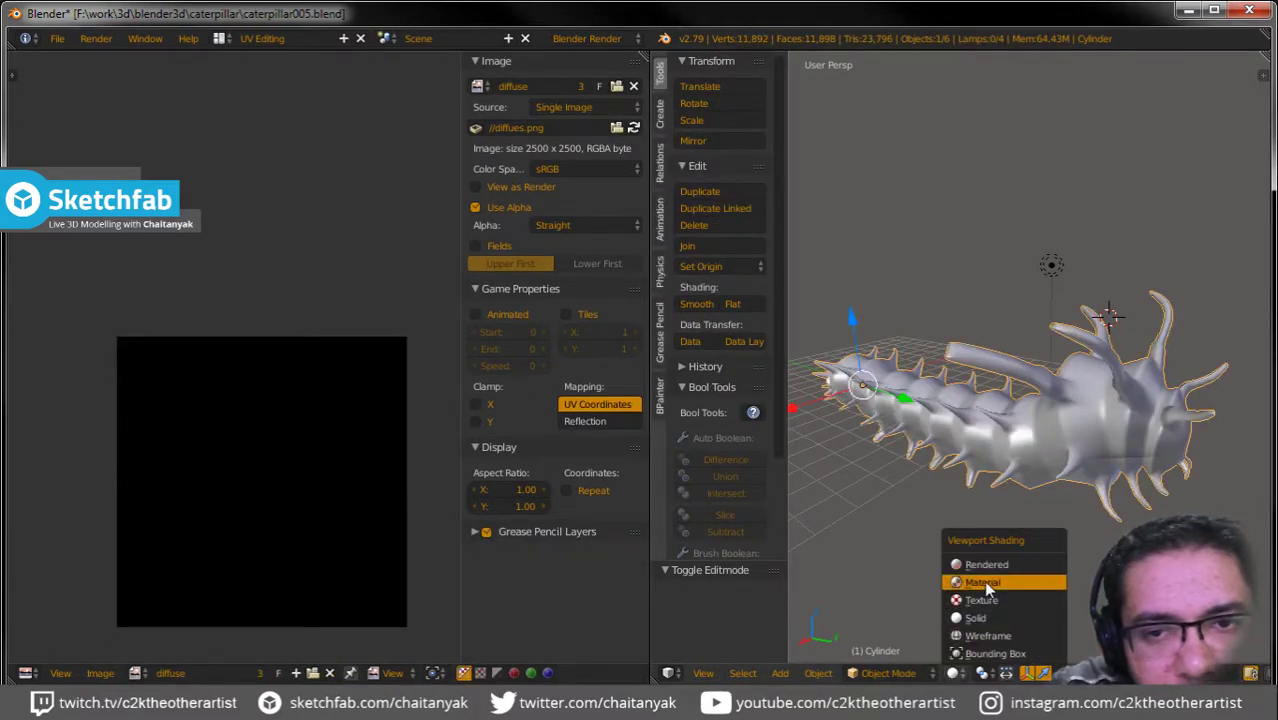
{"action": "key", "text": "Return"}
{"action": "left_click", "coordinate": [889, 673]}
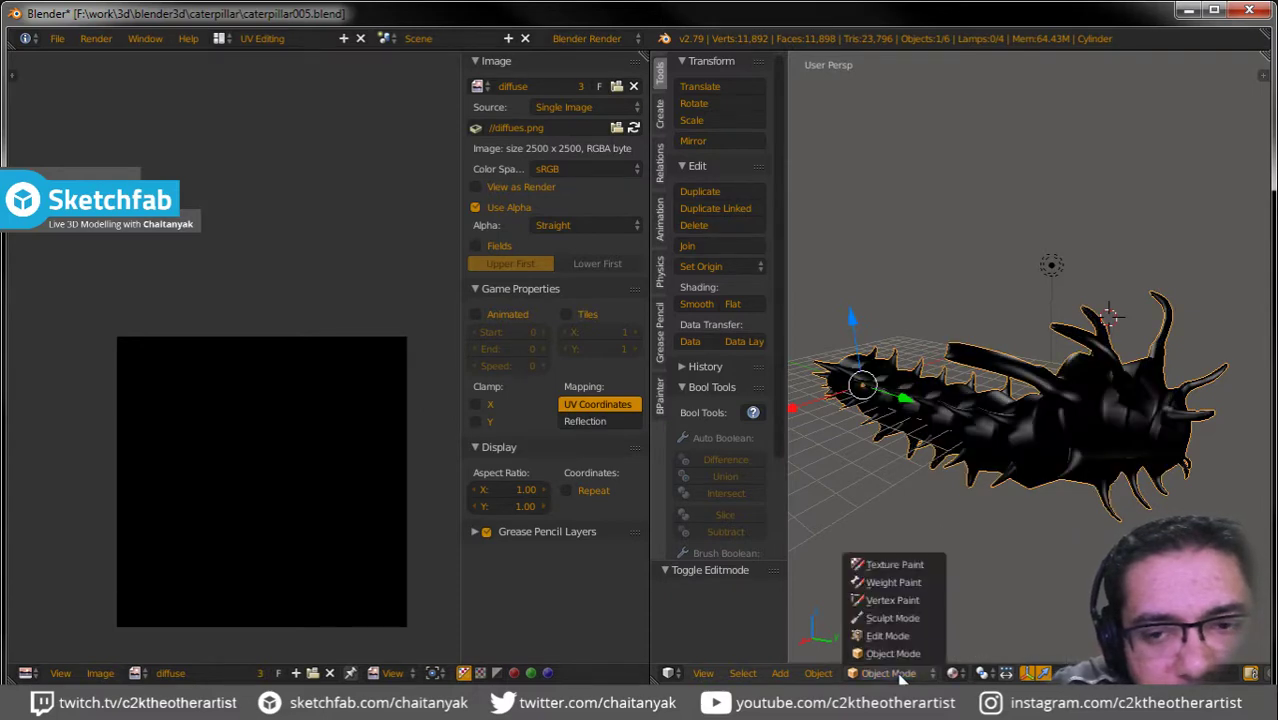
{"action": "left_click", "coordinate": [886, 566]}
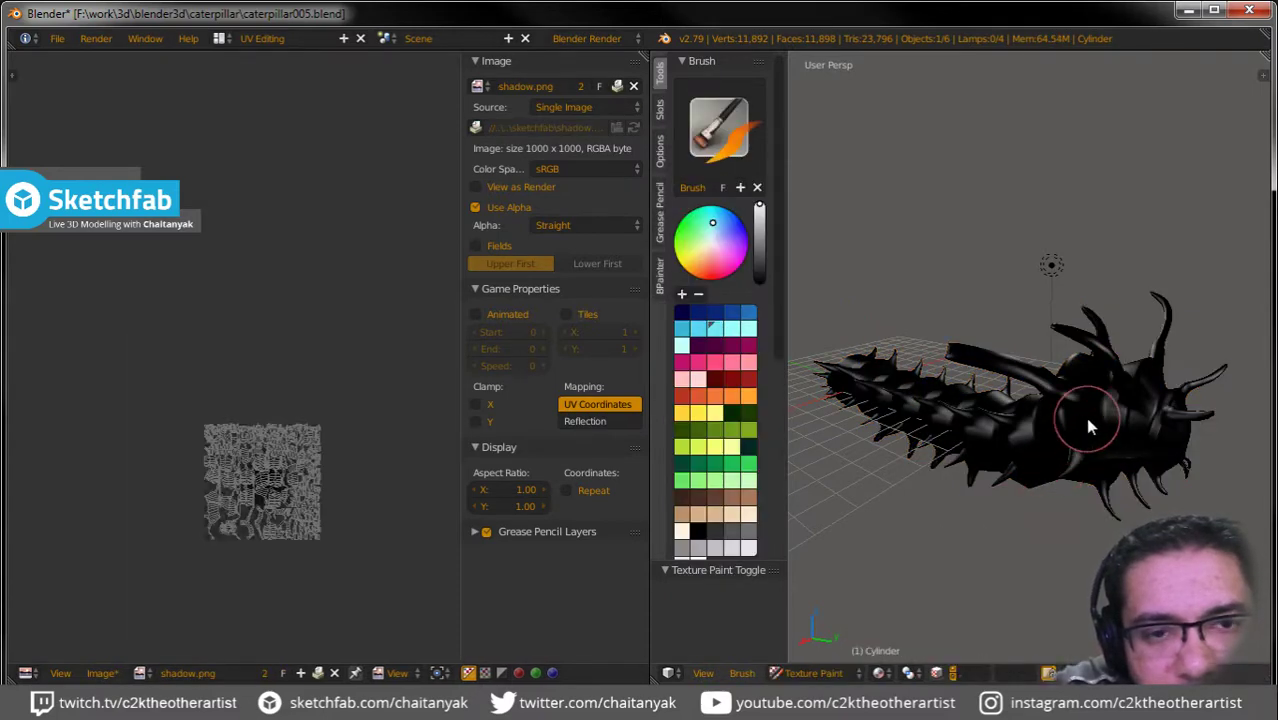
{"action": "left_click", "coordinate": [141, 672]}
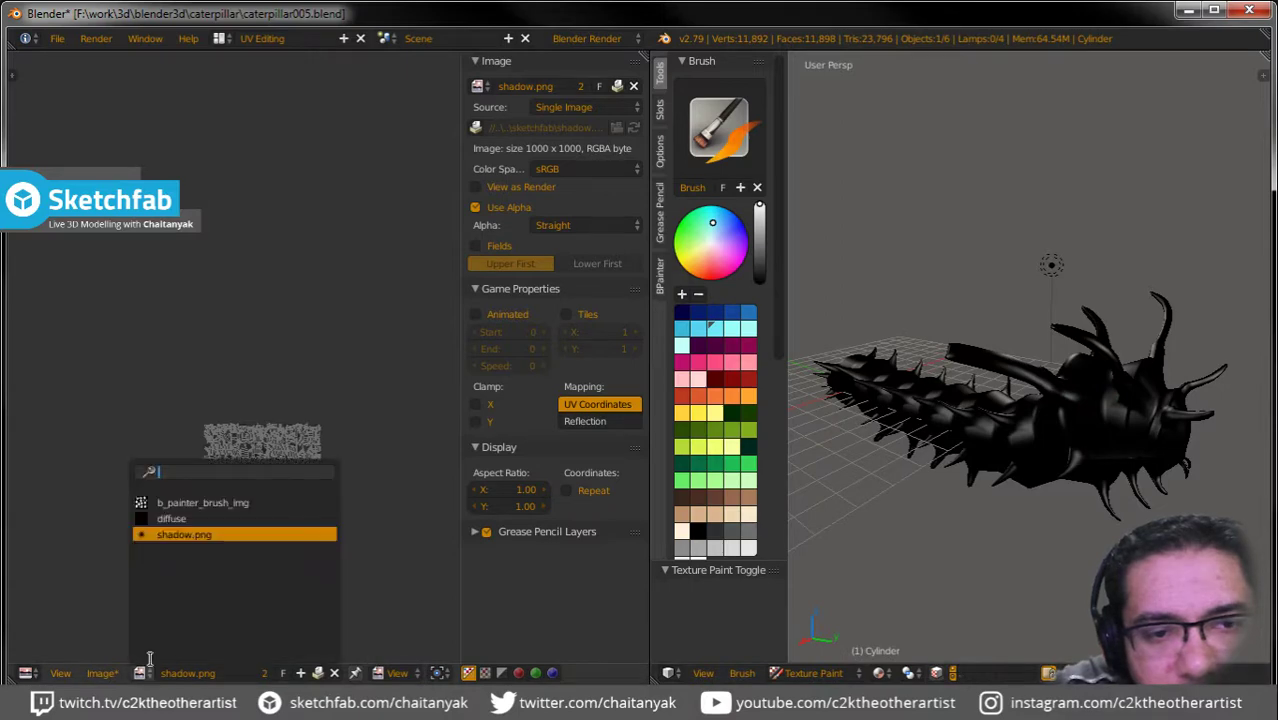
{"action": "key", "text": "Return"}
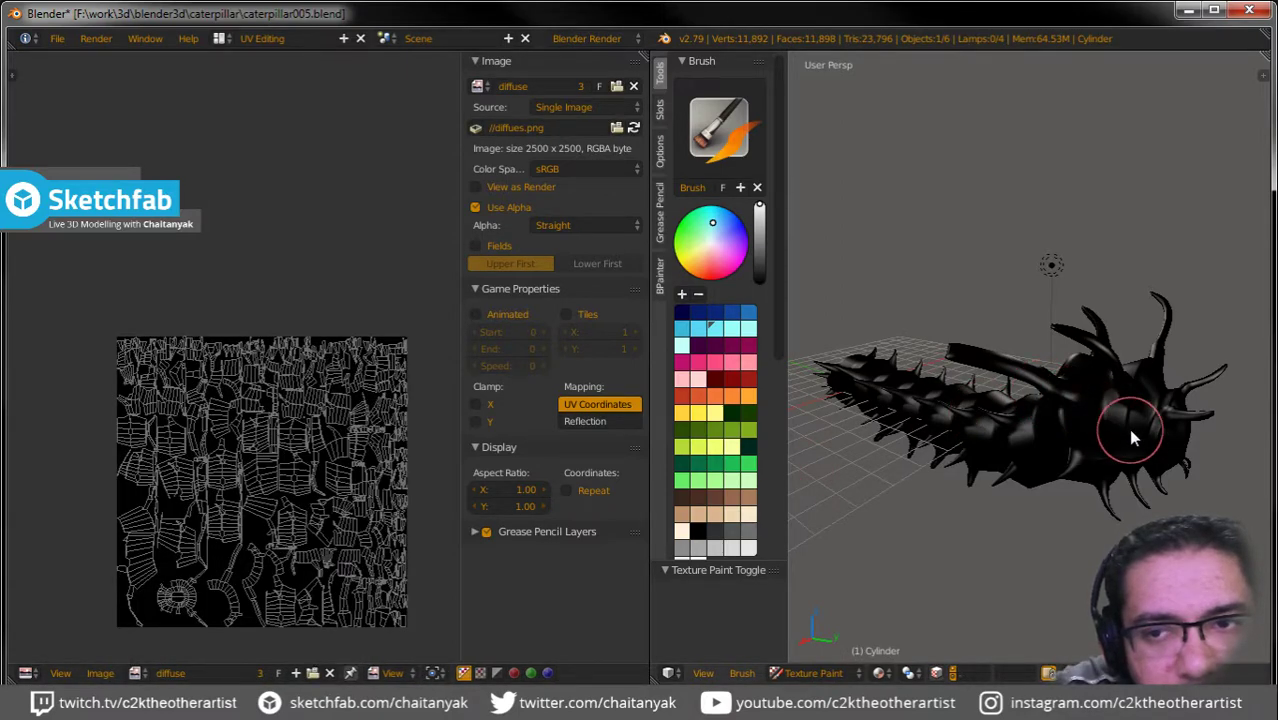
{"action": "left_click", "coordinate": [816, 674]}
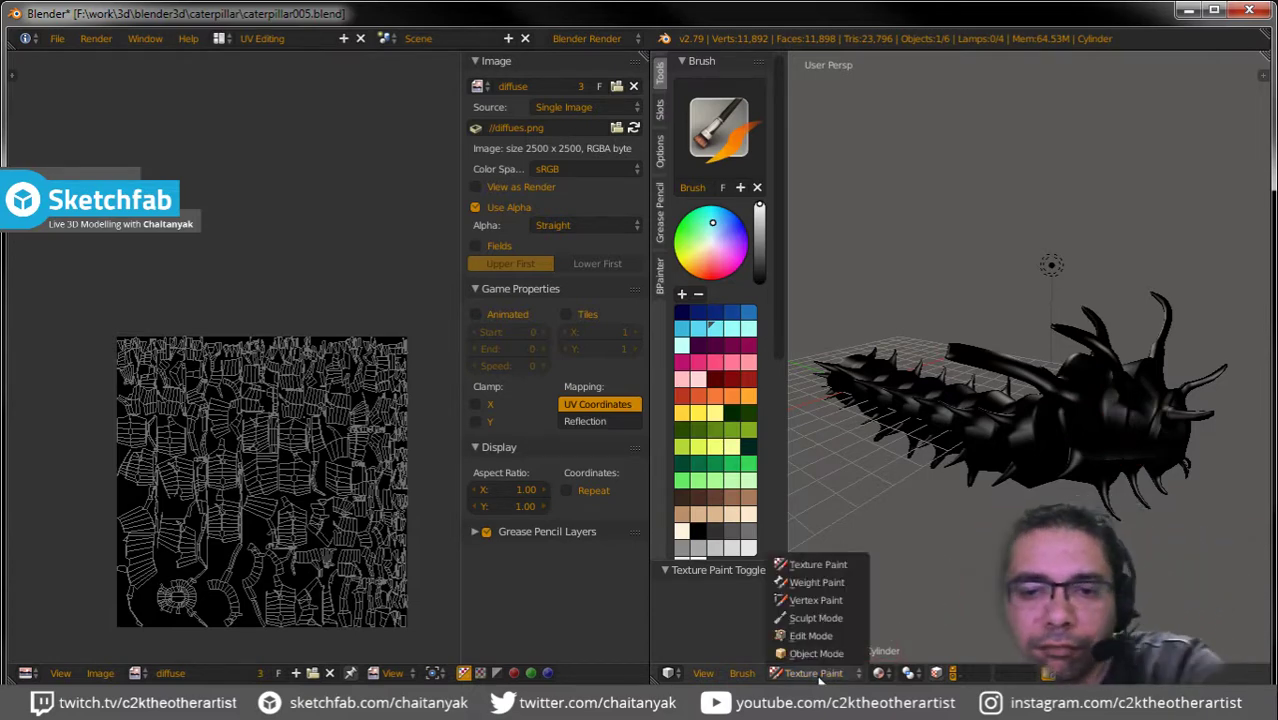
{"action": "left_click", "coordinate": [816, 653]}
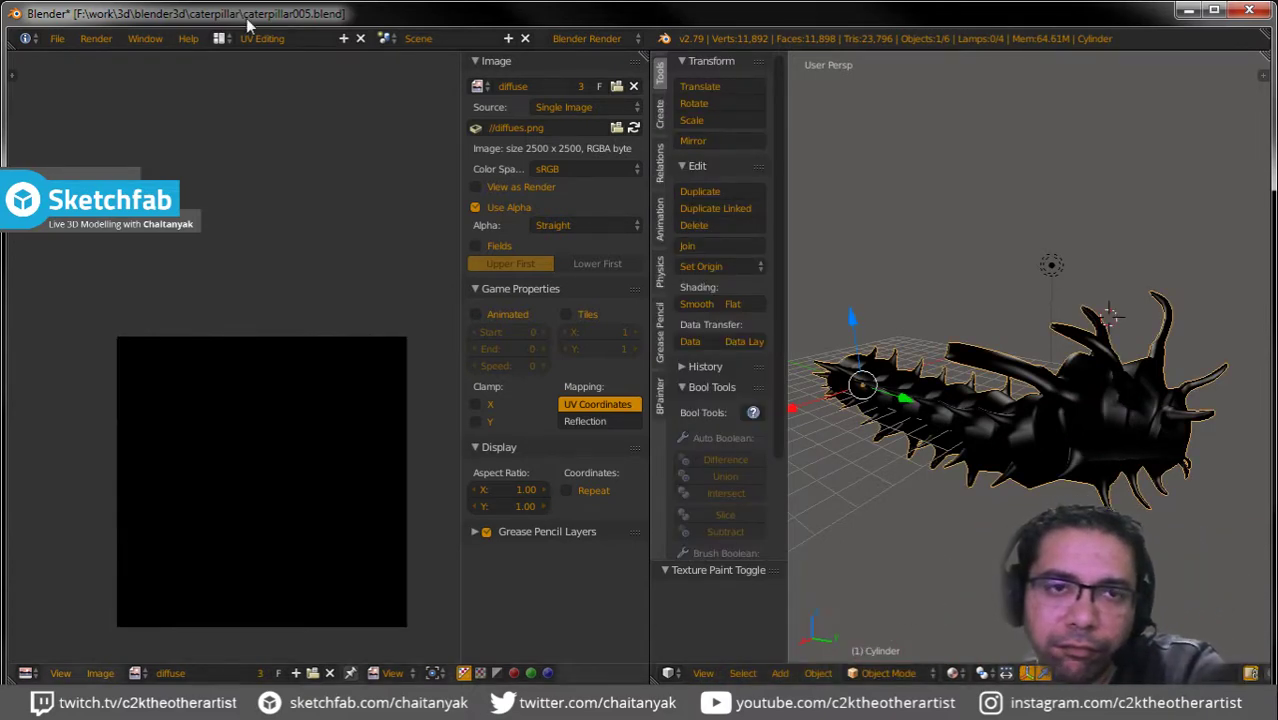
{"action": "left_click", "coordinate": [219, 38]}
{"action": "left_click", "coordinate": [248, 112]}
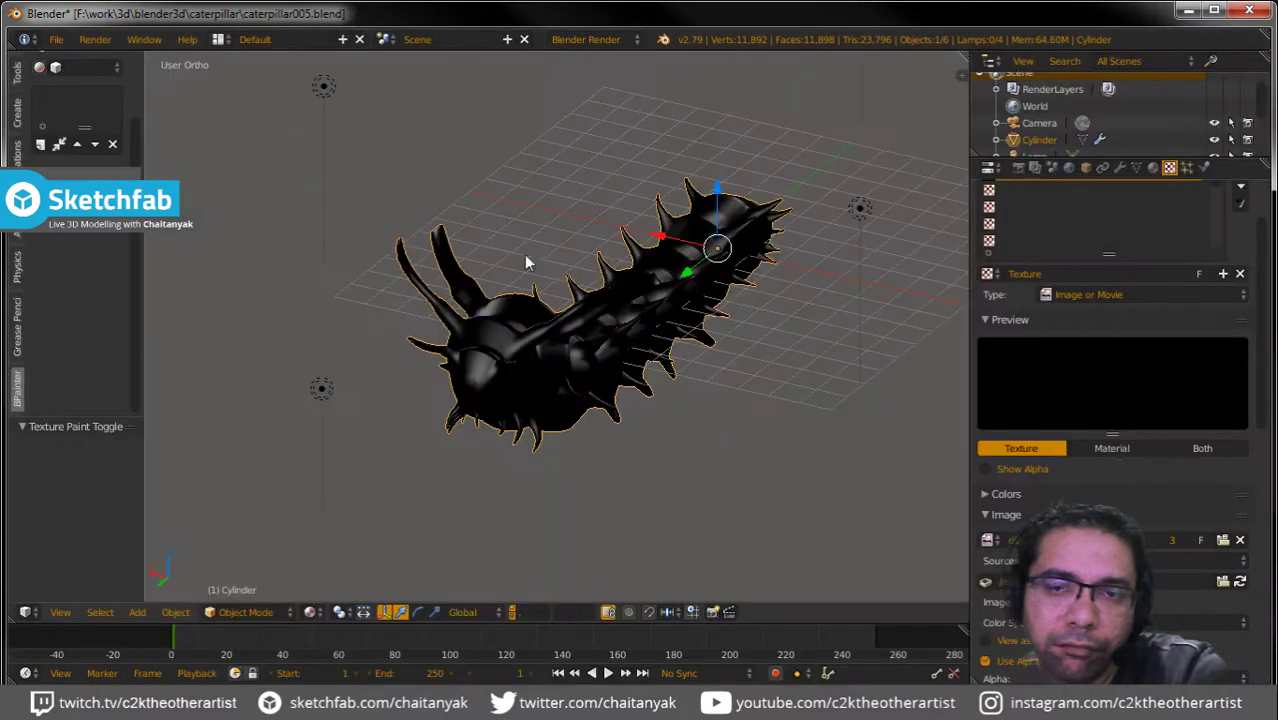
{"action": "left_click", "coordinate": [1155, 168]}
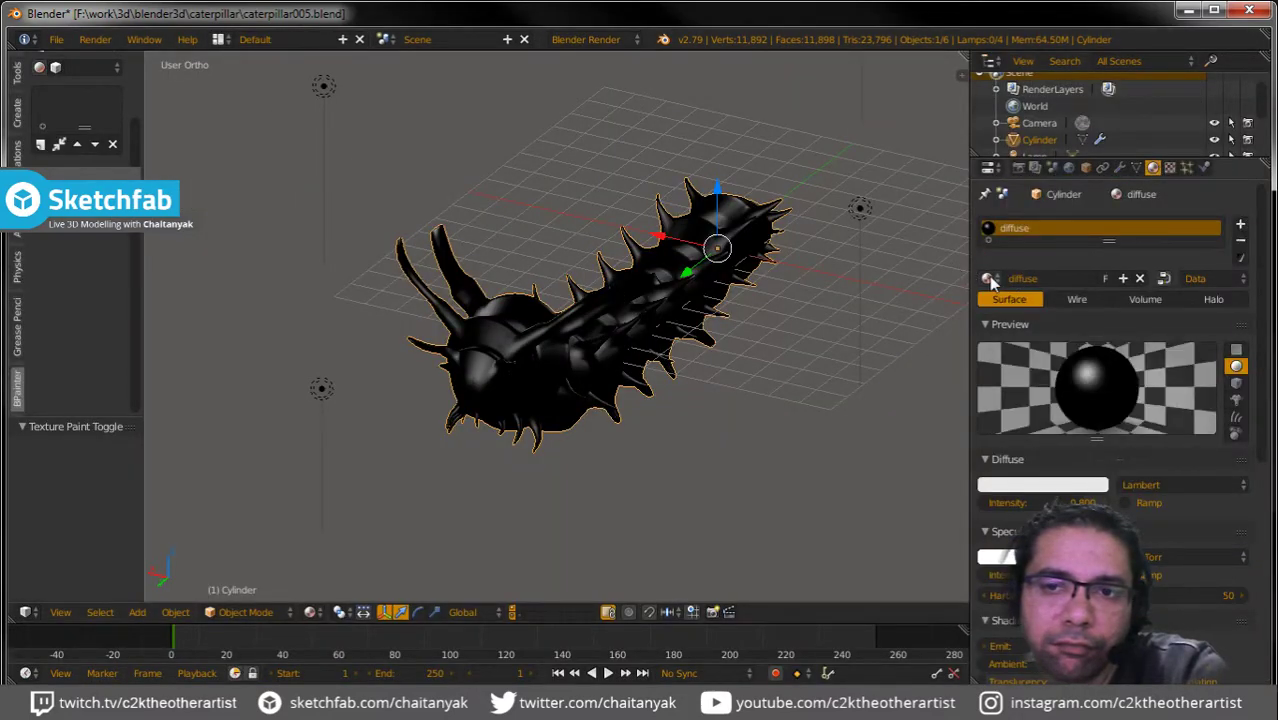
{"action": "left_click", "coordinate": [990, 279]}
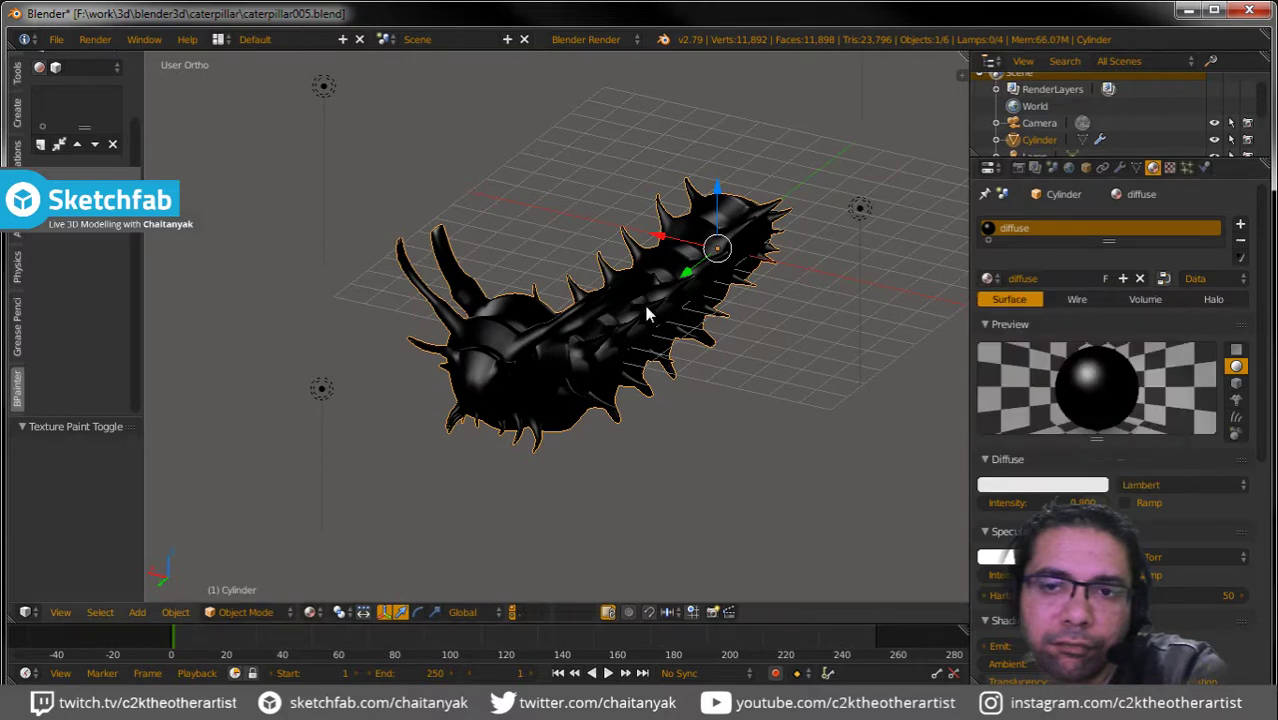
{"action": "left_click", "coordinate": [1170, 167]}
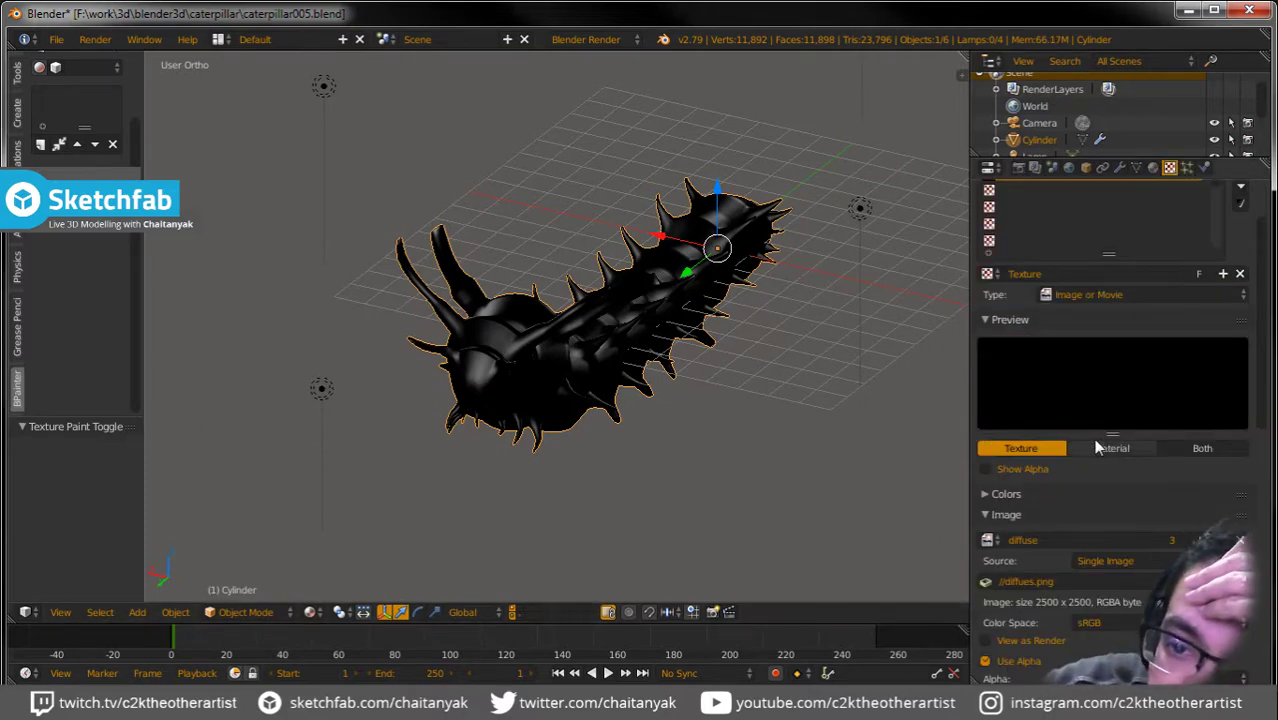
{"action": "left_click", "coordinate": [220, 39]}
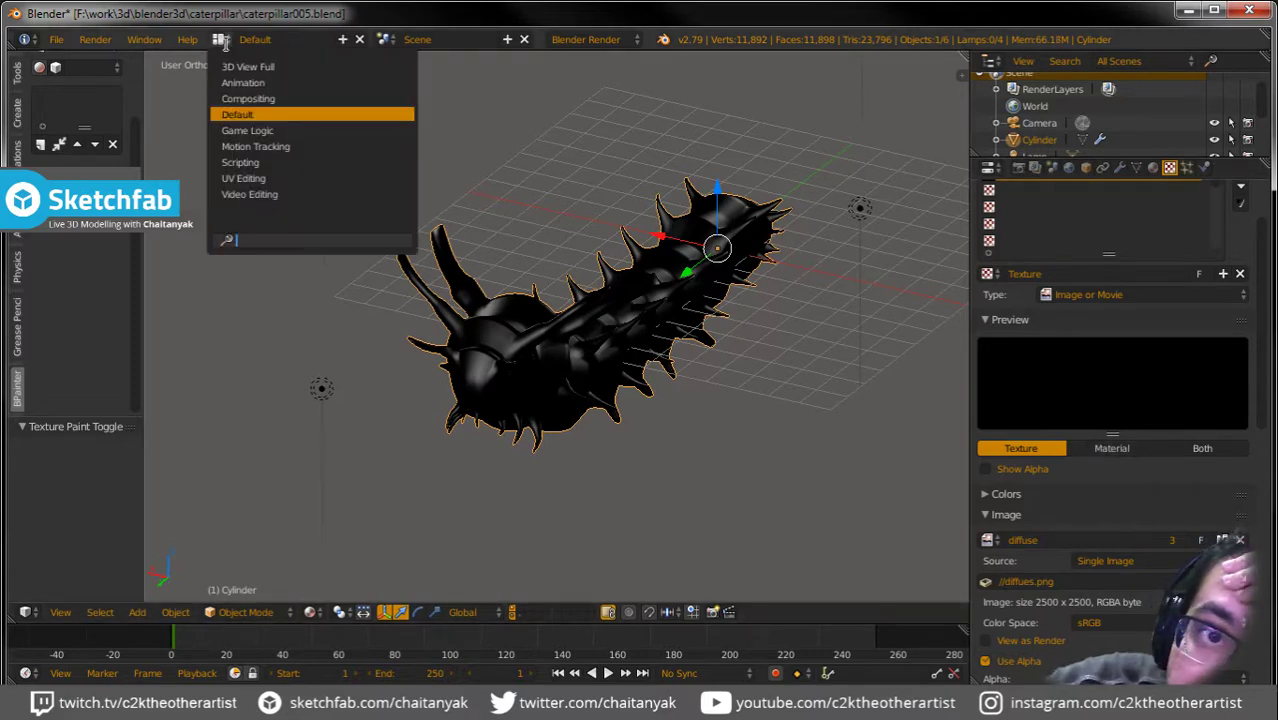
{"action": "key", "text": "Return"}
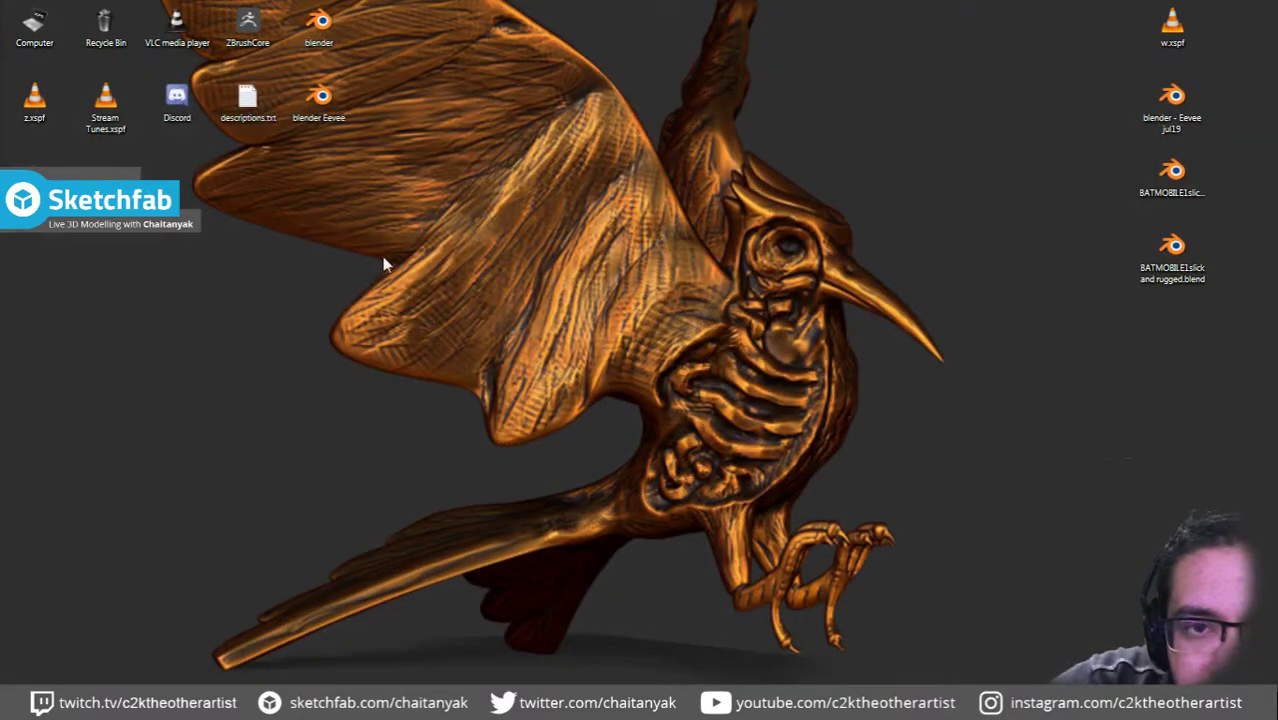
Relaunch Blender from its desktop shortcut.
{"action": "double_click", "coordinate": [318, 25]}
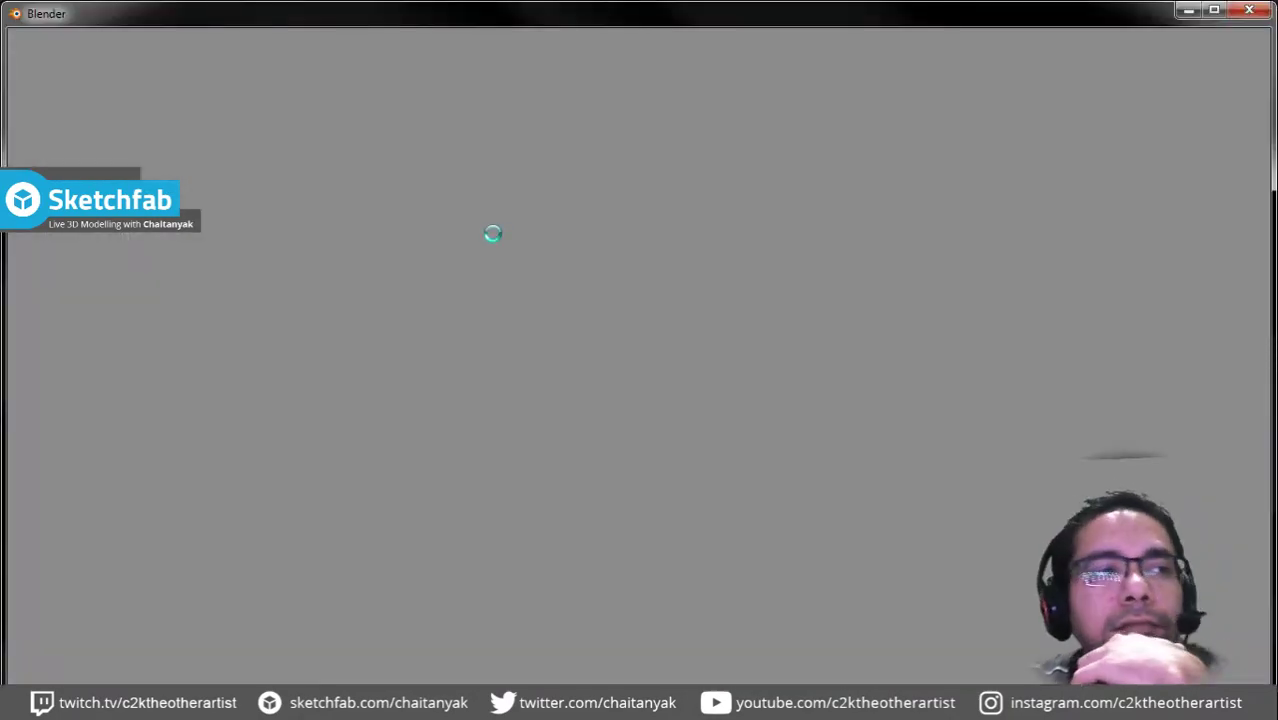
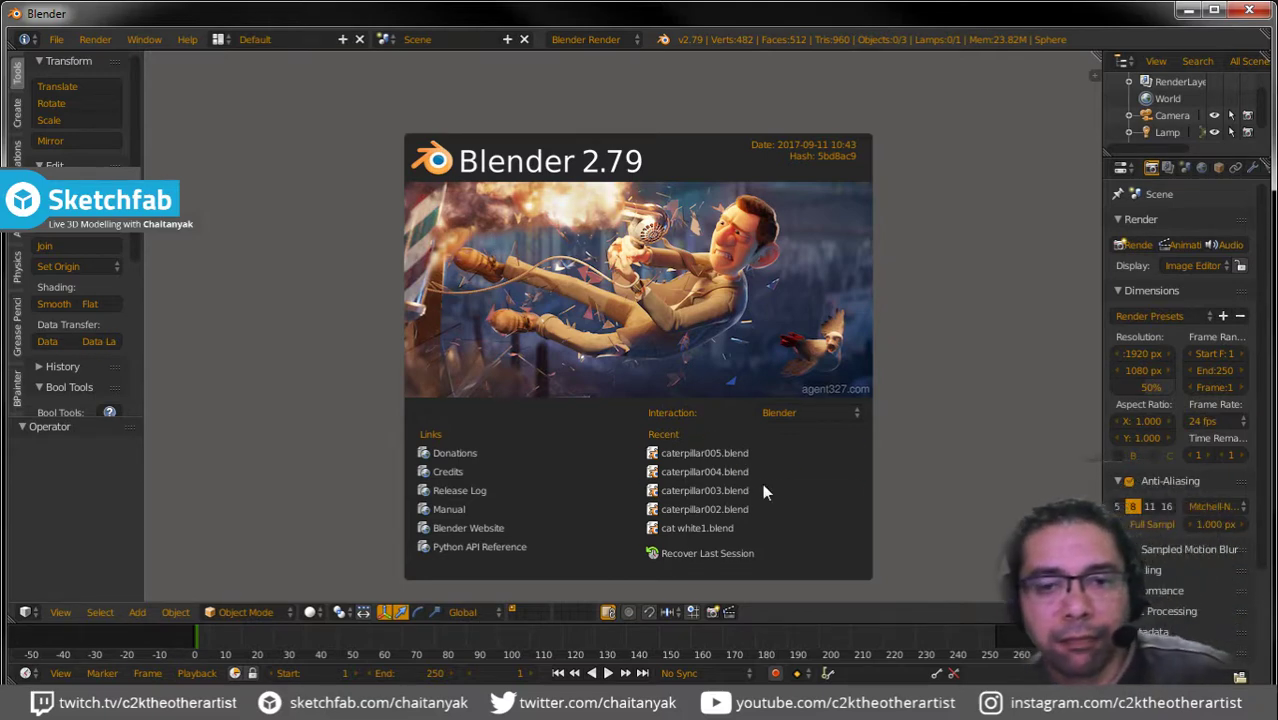
Open caterpillar005.blend from the recent files and switch to the UV Editing layout.
{"action": "left_click", "coordinate": [723, 452]}
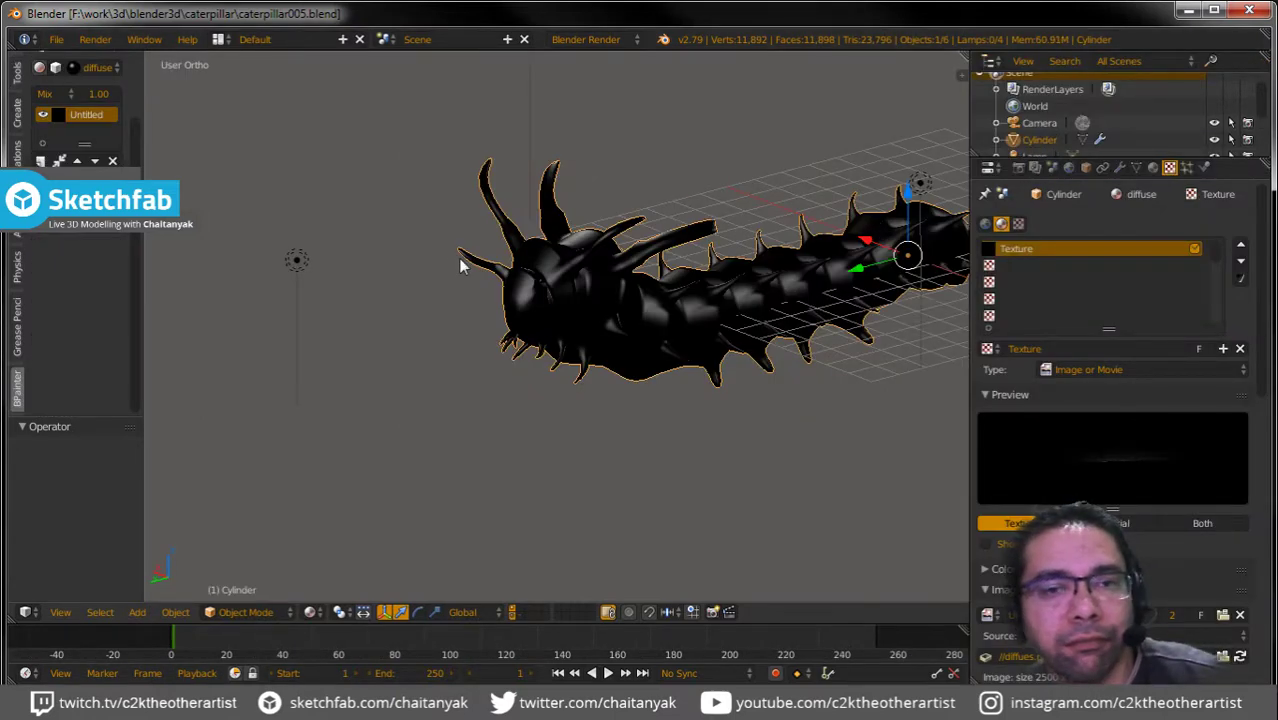
{"action": "left_click", "coordinate": [218, 39]}
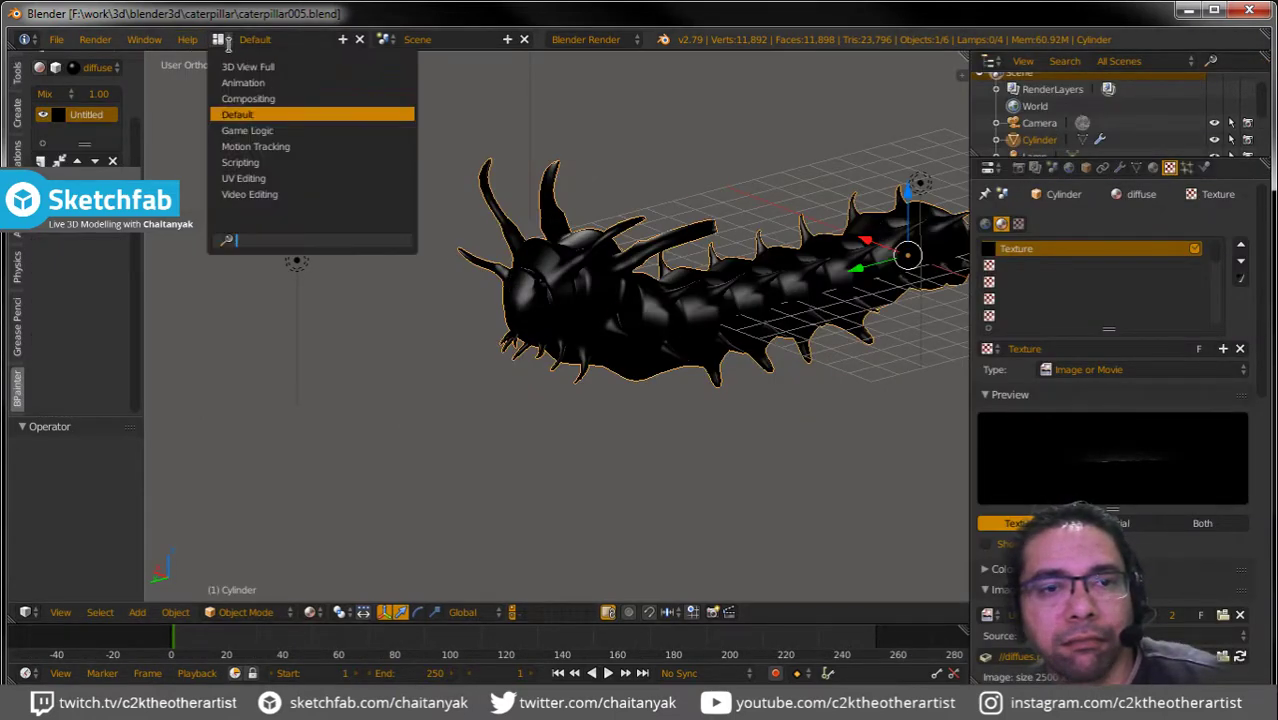
{"action": "left_click", "coordinate": [243, 178]}
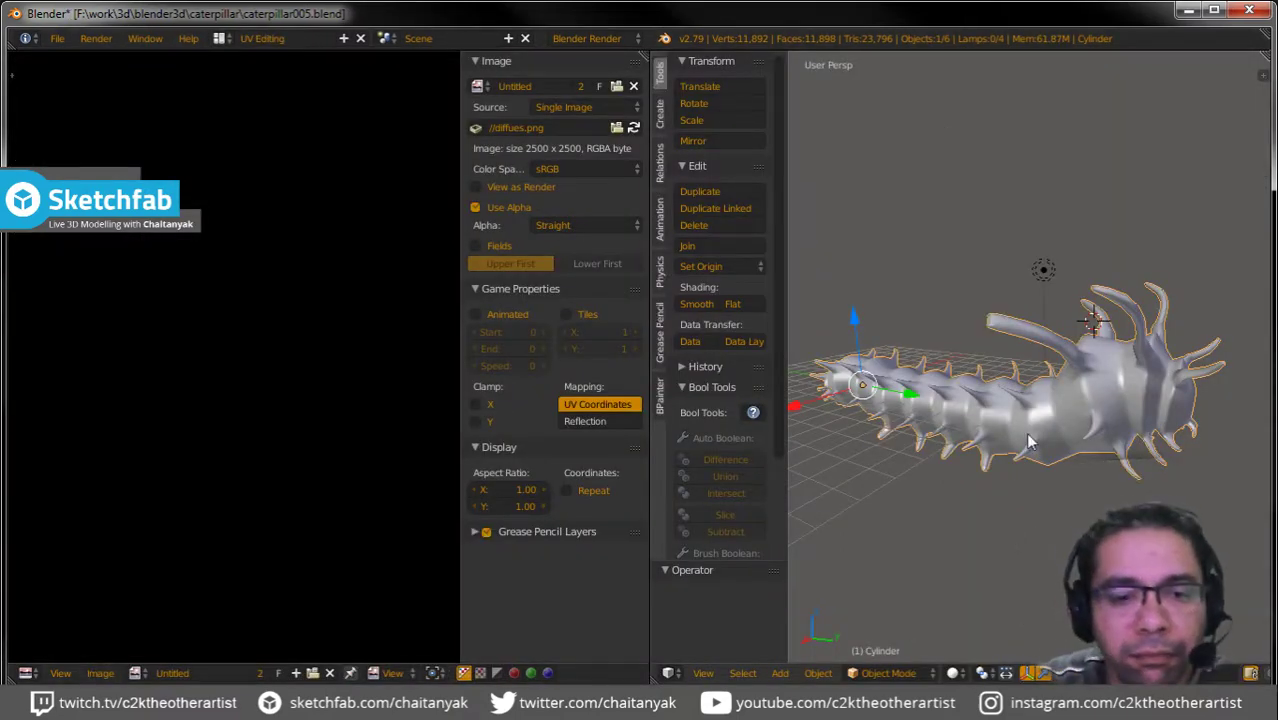
Select the whole mesh in Edit Mode and load diffues.png into the image editor.
{"action": "key", "text": "Tab"}
{"action": "key", "text": "a"}
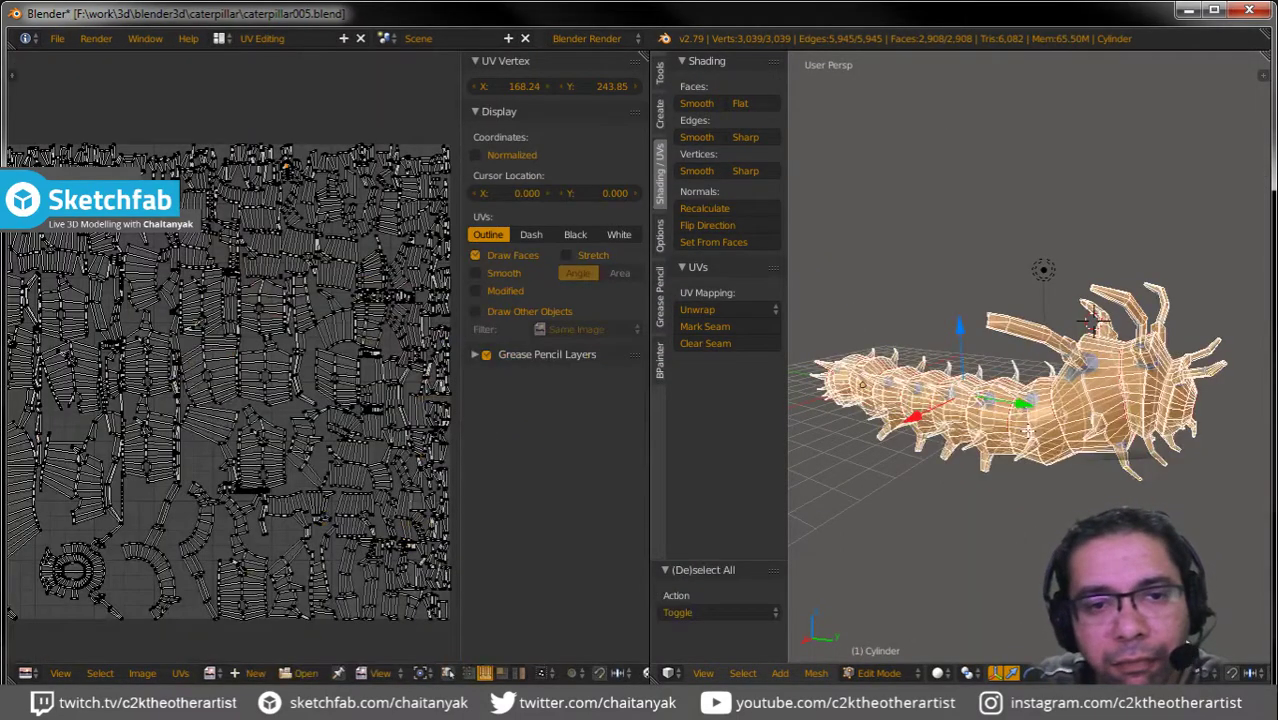
{"action": "left_click", "coordinate": [210, 673]}
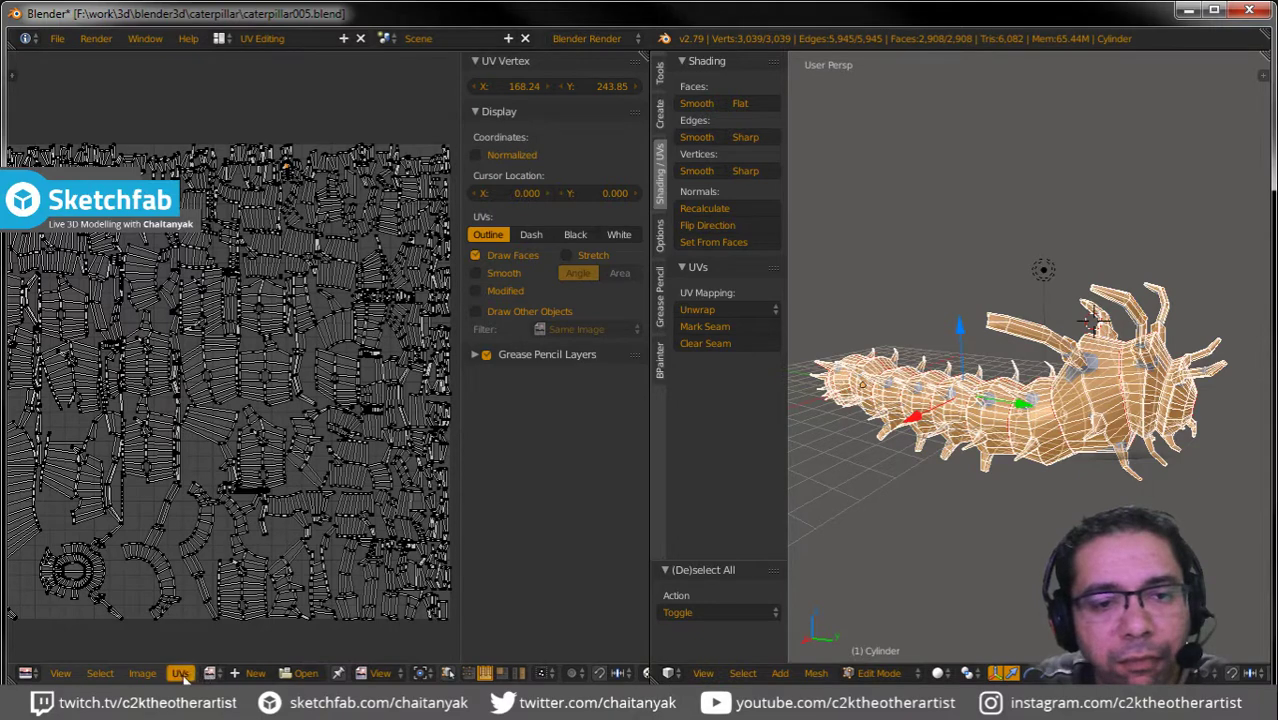
{"action": "left_click", "coordinate": [142, 673]}
{"action": "left_click", "coordinate": [159, 654]}
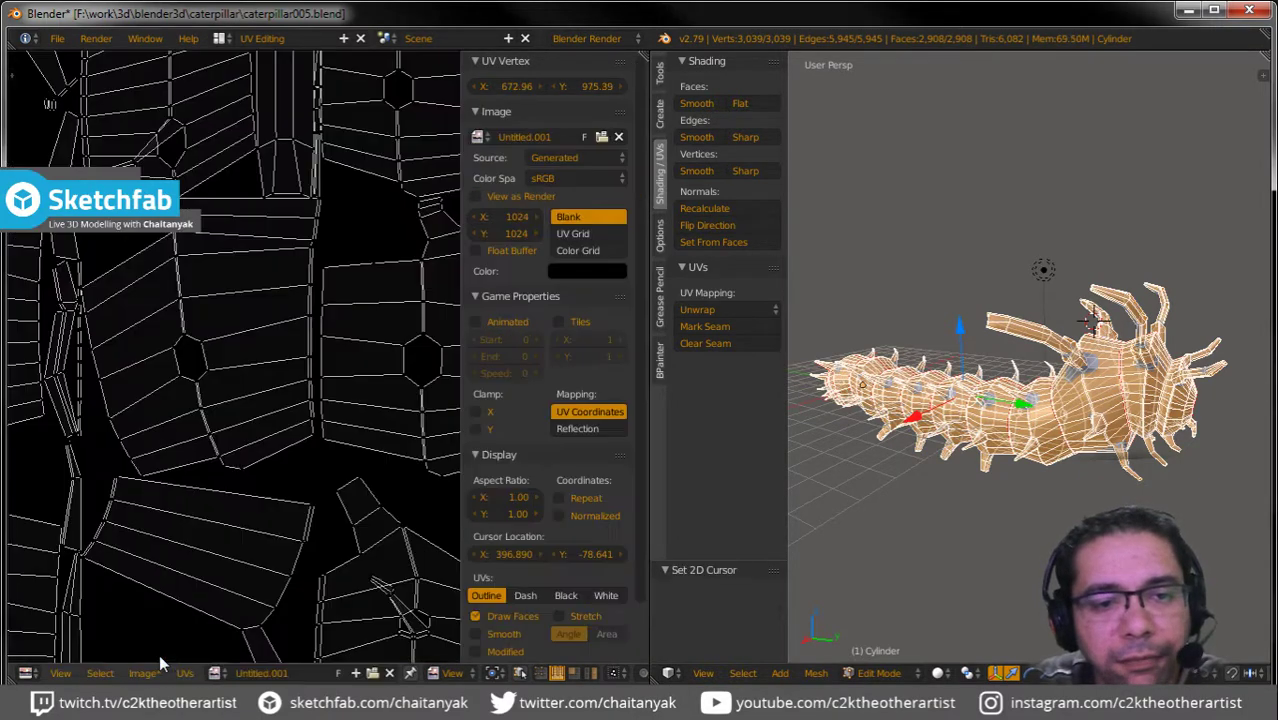
{"action": "left_click", "coordinate": [142, 673]}
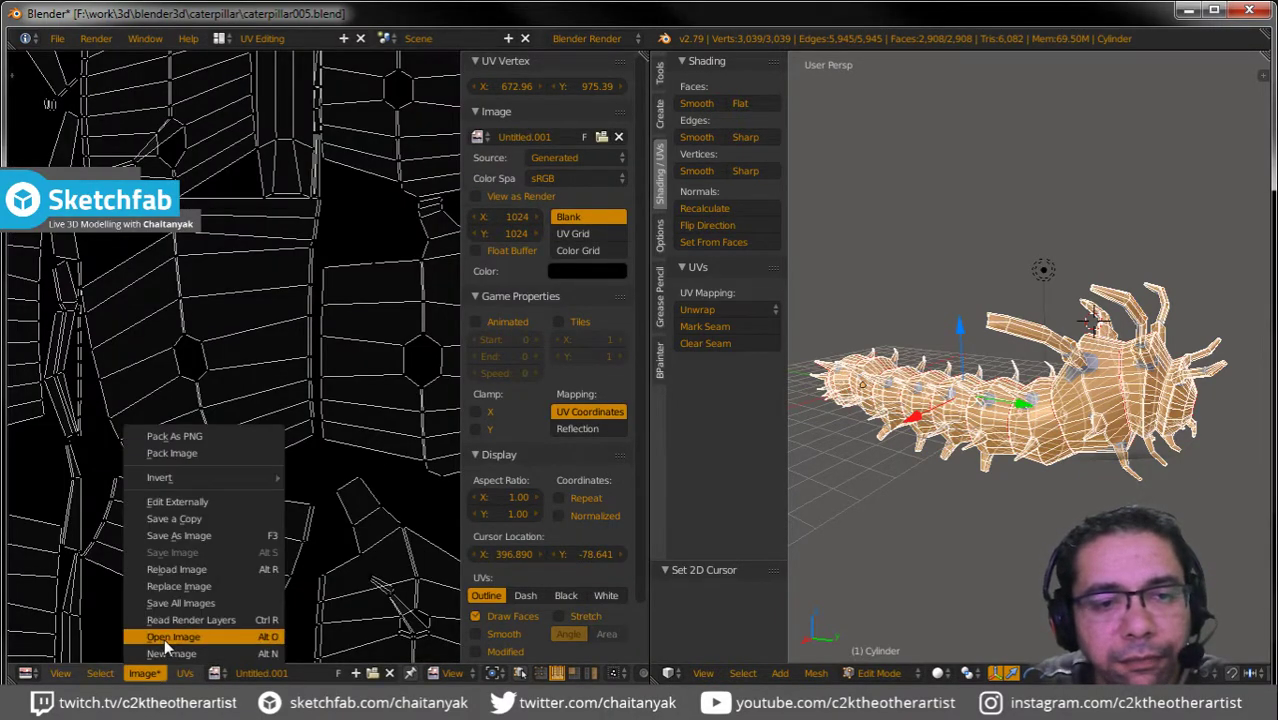
{"action": "left_click", "coordinate": [164, 637]}
{"action": "double_click", "coordinate": [257, 139]}
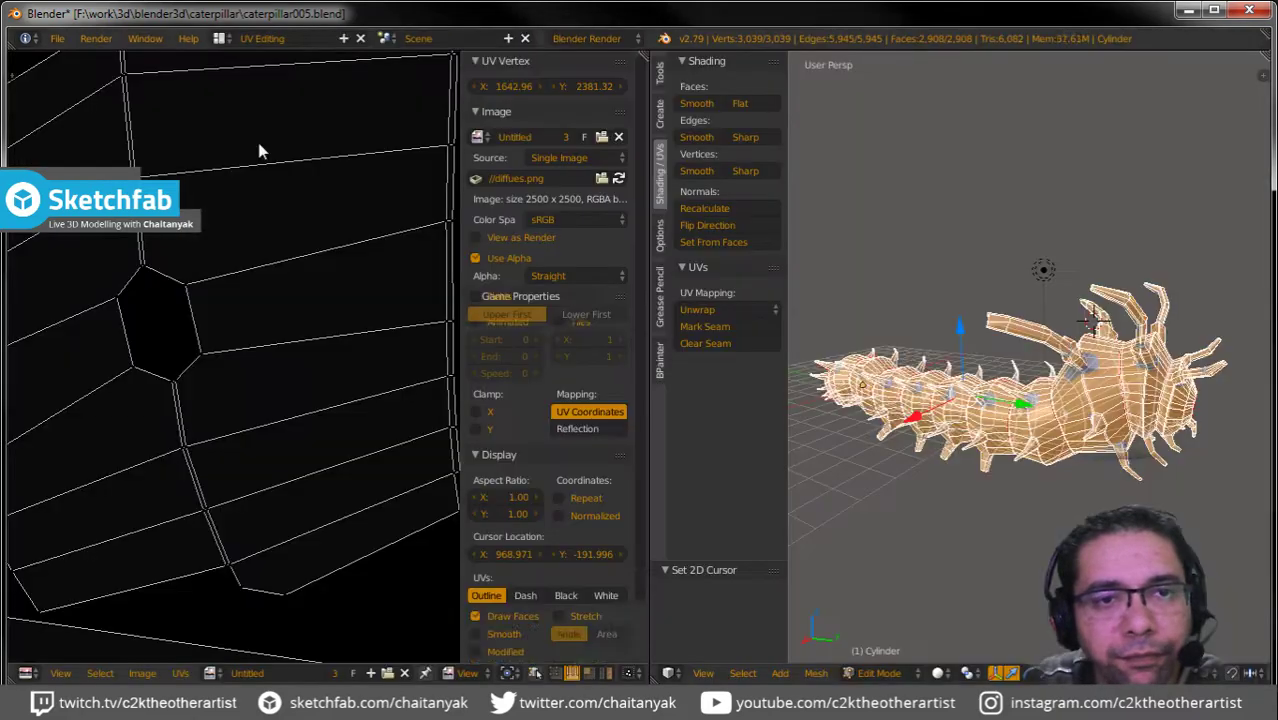
Rename the loaded image to 'diff' and return to Object Mode.
{"action": "left_click", "coordinate": [236, 673]}
{"action": "type", "text": "diff"}
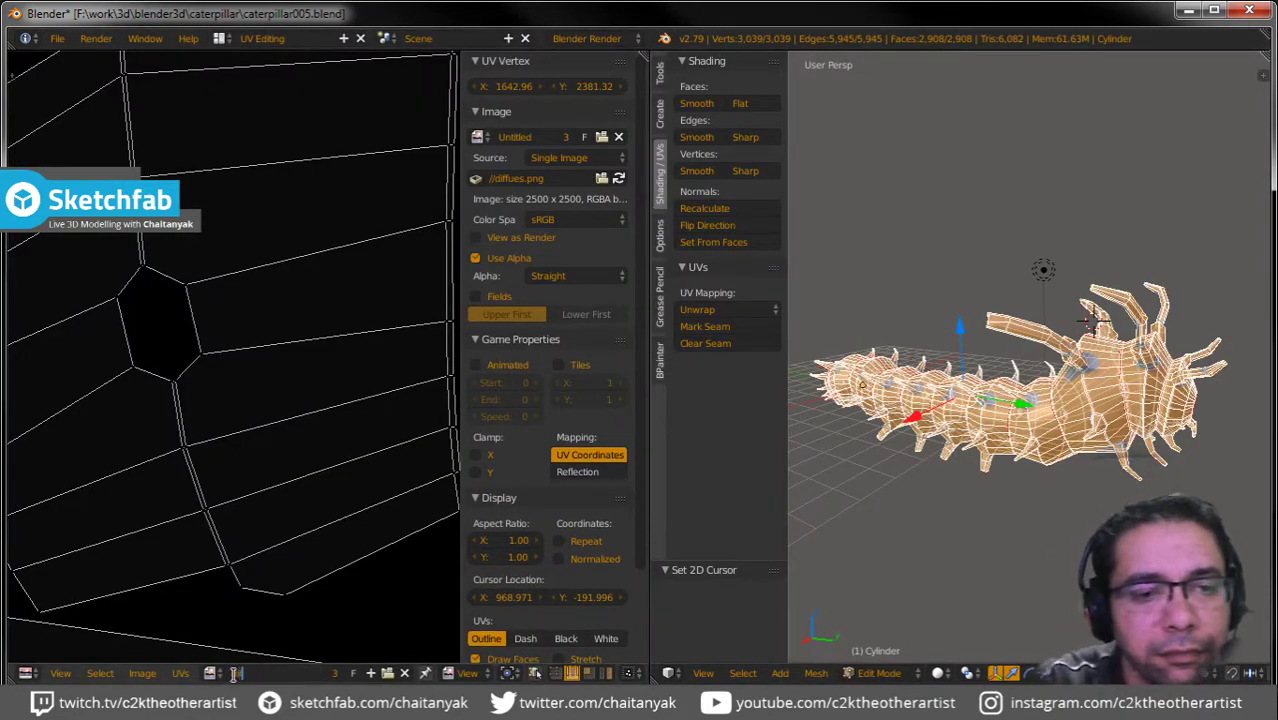
{"action": "key", "text": "Return"}
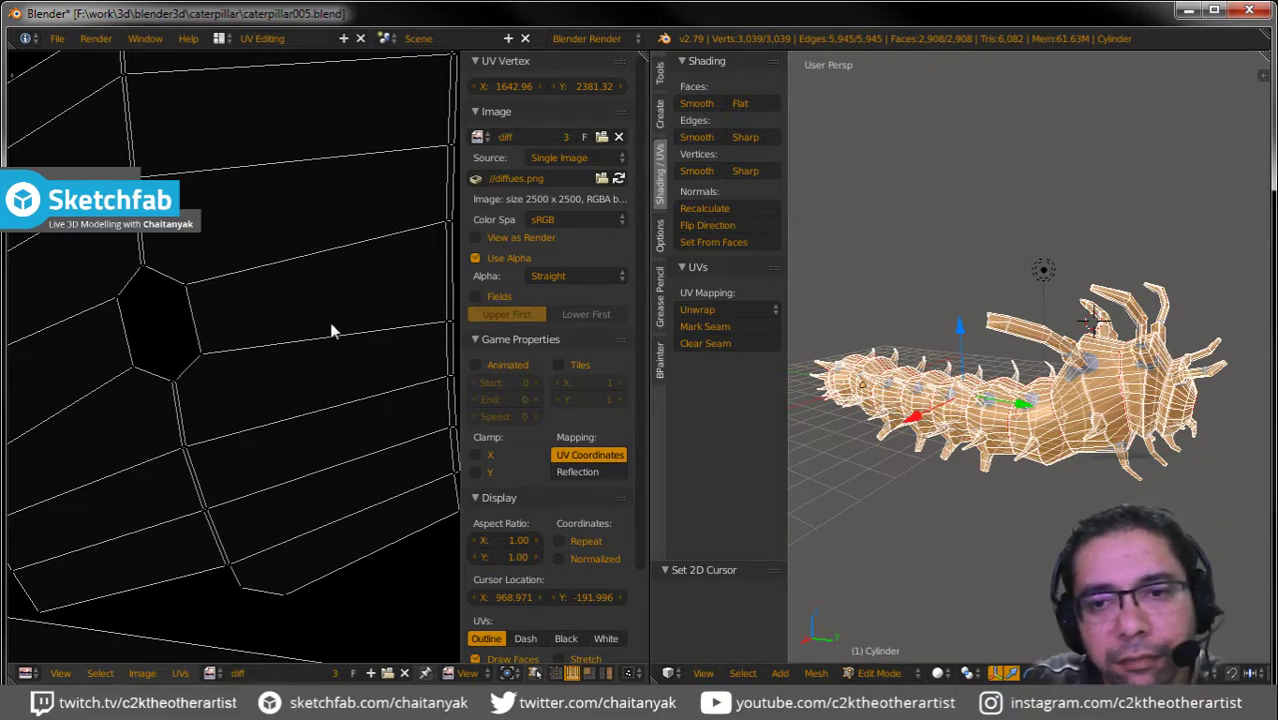
{"action": "key", "text": "Tab"}
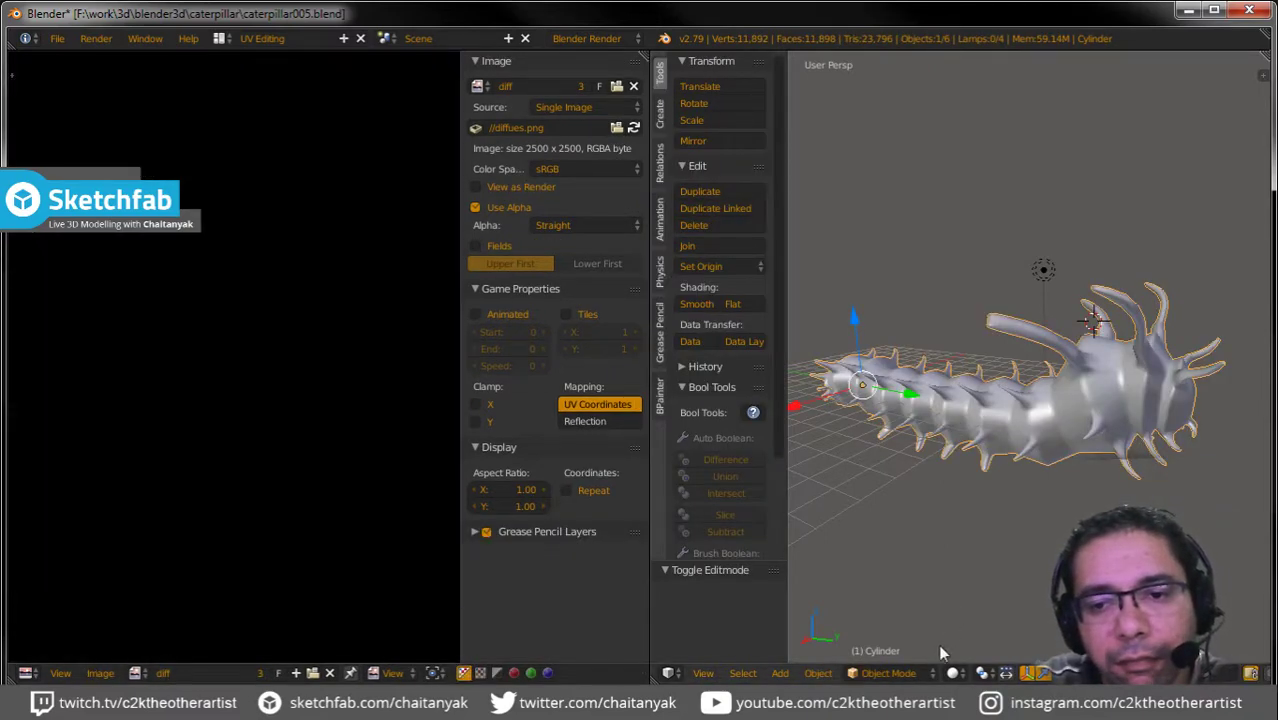
Set the viewport shading to Texture and switch the caterpillar into Texture Paint mode.
{"action": "left_click", "coordinate": [953, 673]}
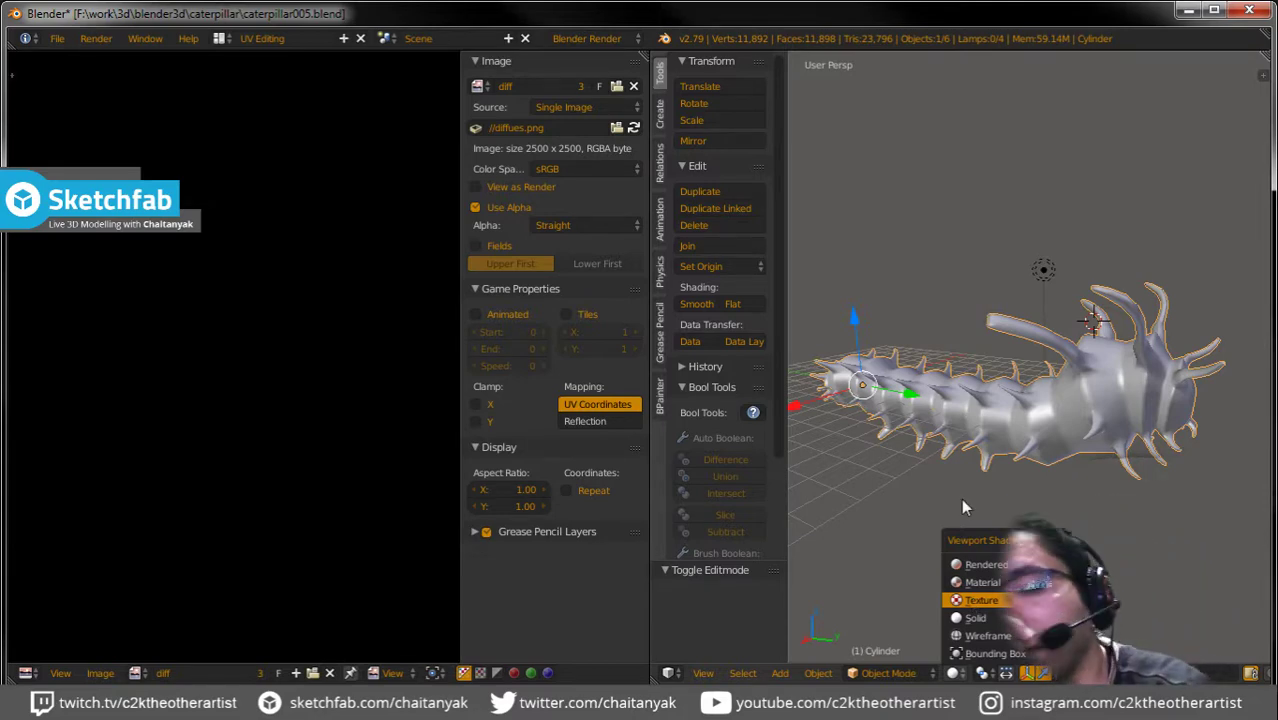
{"action": "key", "text": "Return"}
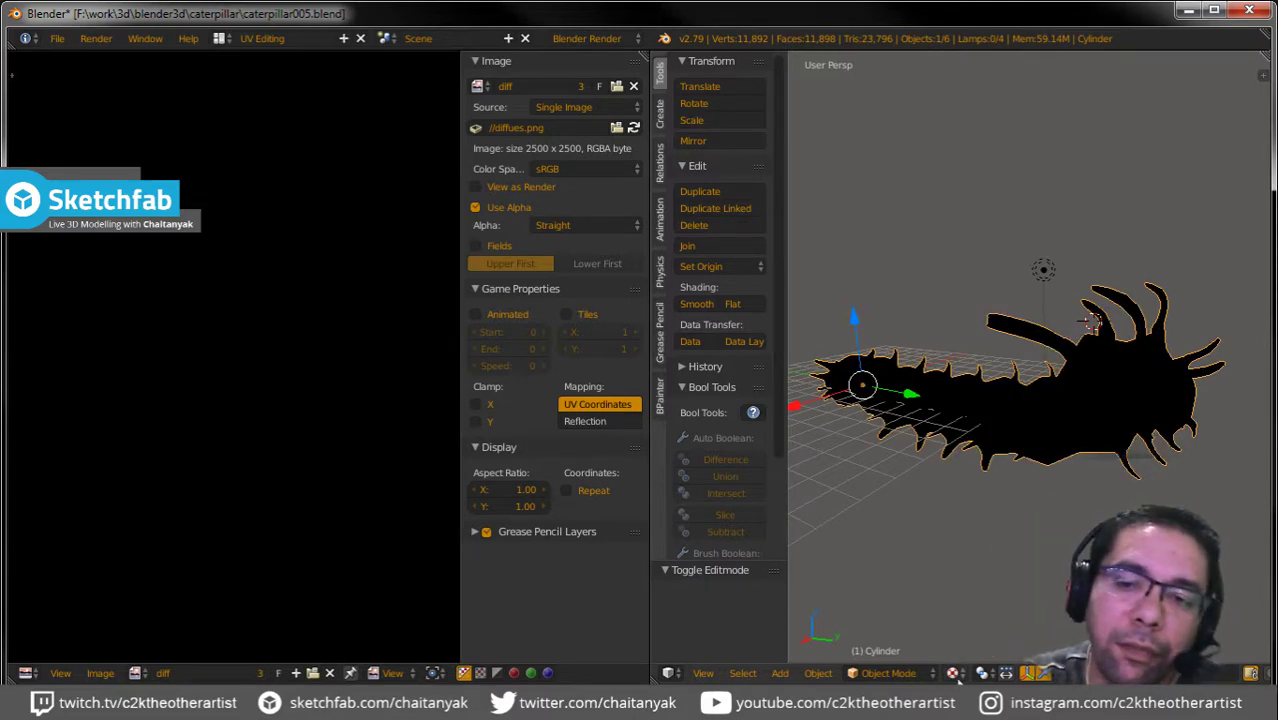
{"action": "left_click", "coordinate": [955, 674]}
{"action": "key", "text": "Return"}
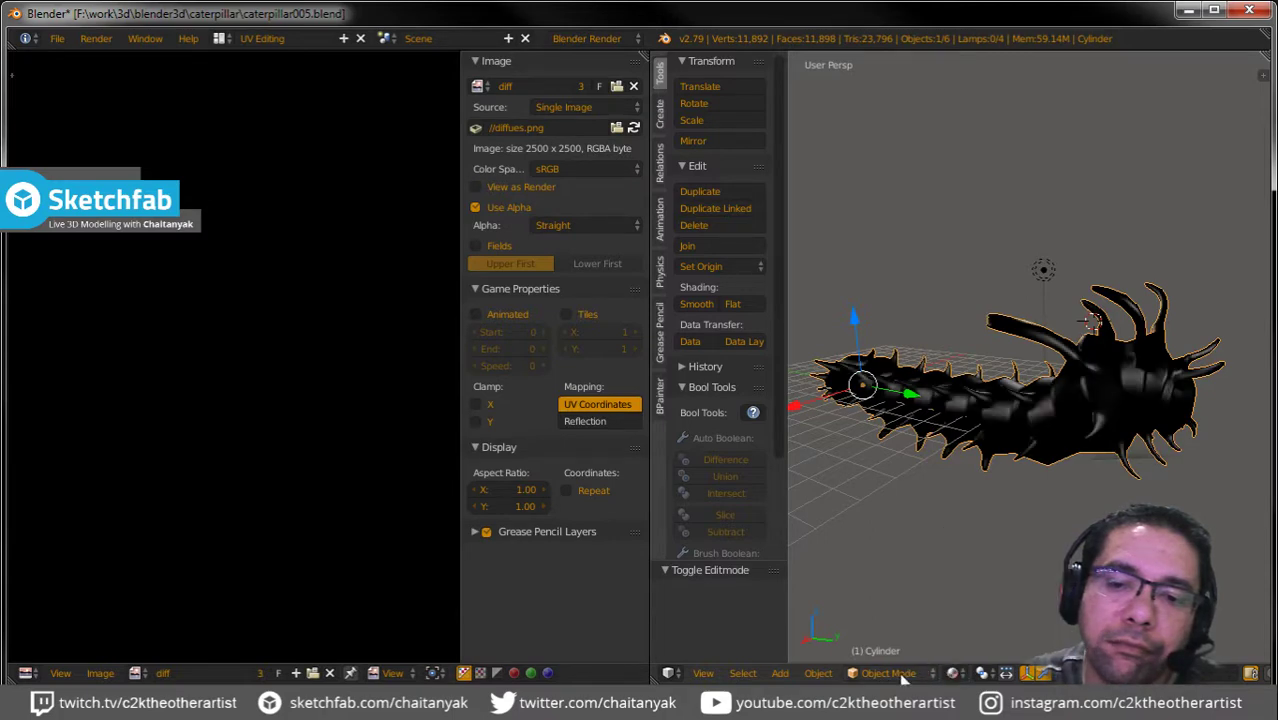
{"action": "left_click", "coordinate": [903, 676]}
{"action": "left_click", "coordinate": [901, 564]}
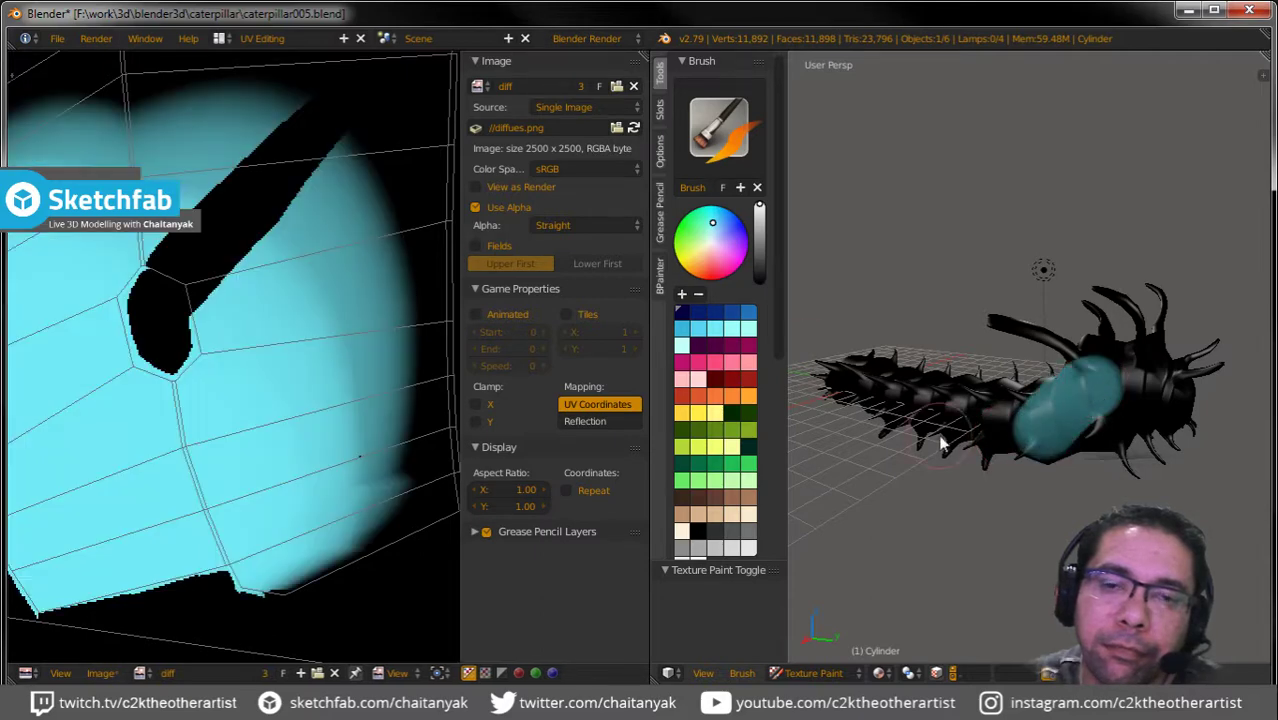
{"action": "left_click", "coordinate": [219, 39]}
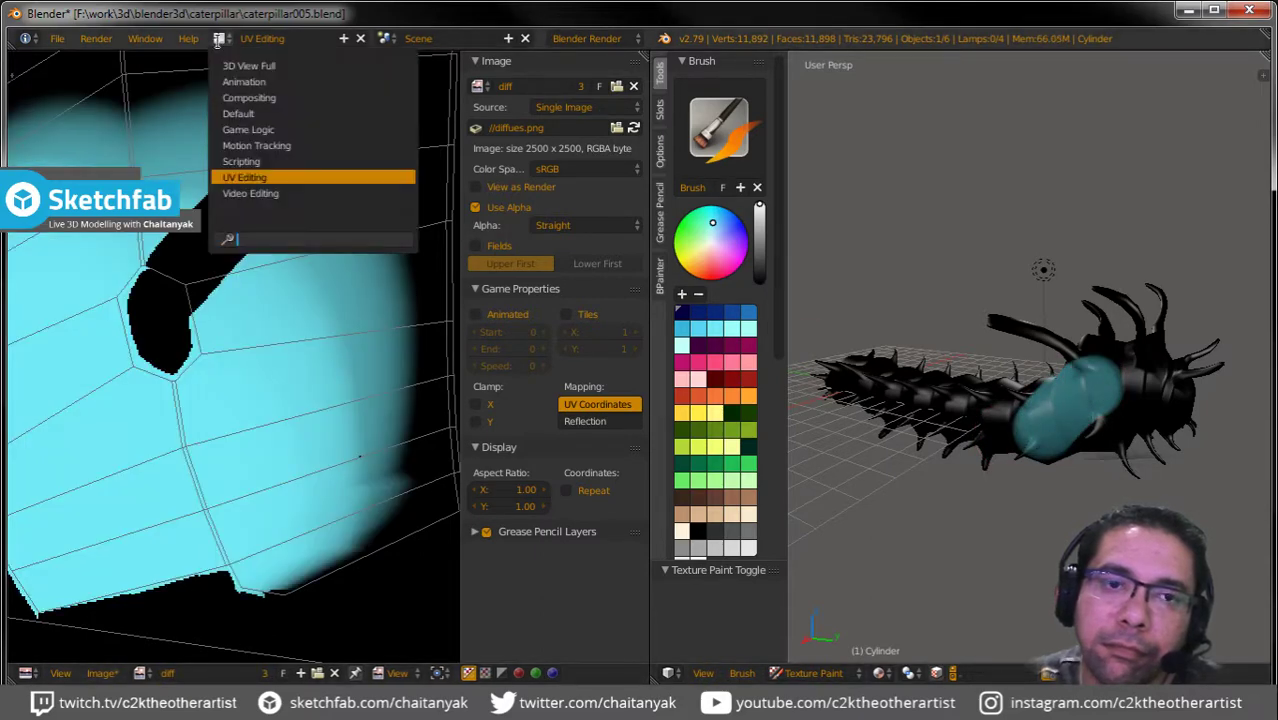
Return to the Default layout and paint the body, tail, head and horns cyan.
{"action": "left_click", "coordinate": [240, 113]}
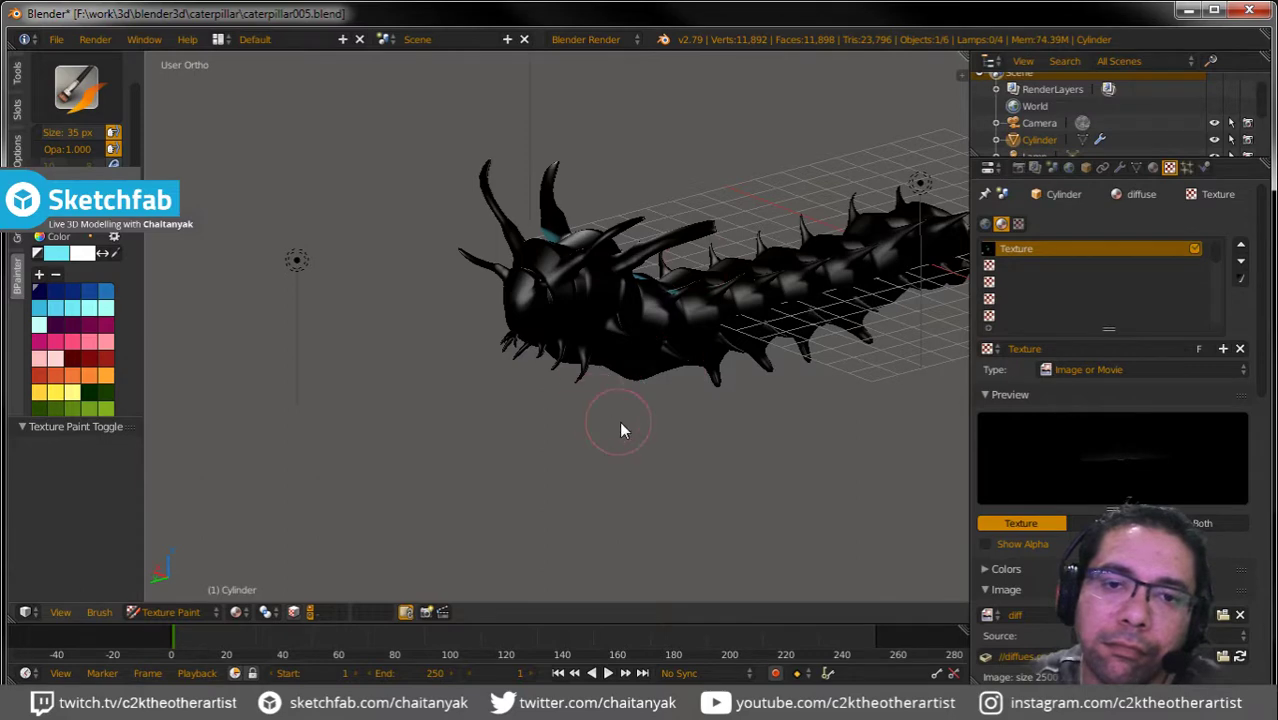
{"action": "mouse_move", "coordinate": [621, 429]}
{"action": "middle_mouse_down"}
{"action": "mouse_move", "coordinate": [730, 434]}
{"action": "mouse_move", "coordinate": [876, 368]}
{"action": "middle_mouse_up"}
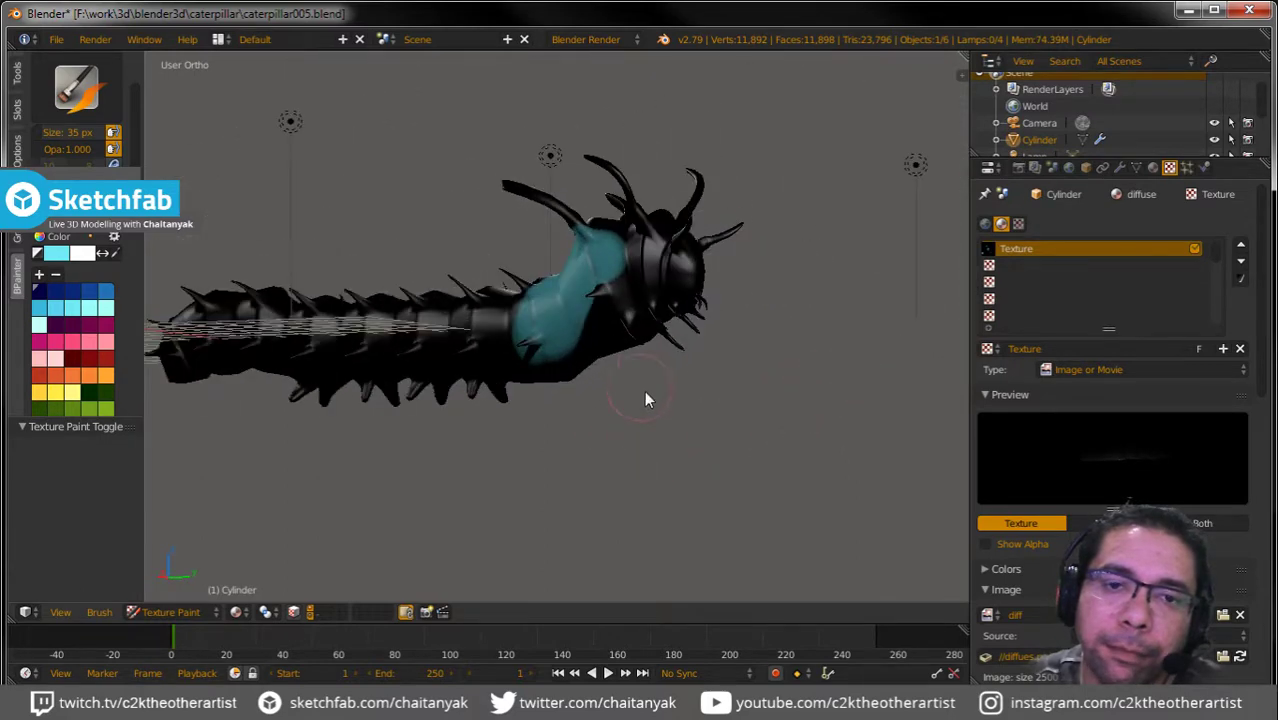
{"action": "middle_click_drag", "start_coordinate": [644, 398], "coordinate": [742, 426]}
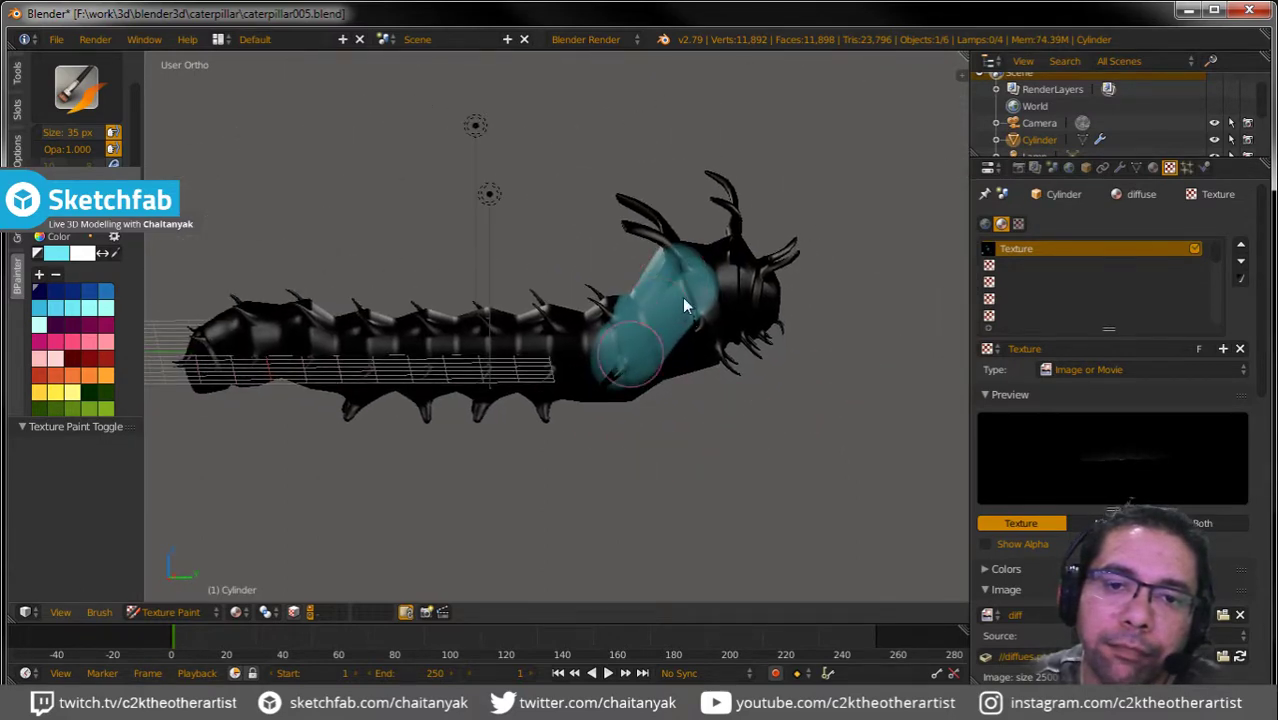
{"action": "mouse_move", "coordinate": [617, 352]}
{"action": "left_mouse_down"}
{"action": "mouse_move", "coordinate": [280, 359]}
{"action": "mouse_move", "coordinate": [560, 342]}
{"action": "mouse_move", "coordinate": [459, 322]}
{"action": "mouse_move", "coordinate": [397, 330]}
{"action": "left_mouse_up"}
{"action": "mouse_move", "coordinate": [250, 330]}
{"action": "left_mouse_down"}
{"action": "mouse_move", "coordinate": [194, 362]}
{"action": "mouse_move", "coordinate": [578, 415]}
{"action": "left_mouse_up"}
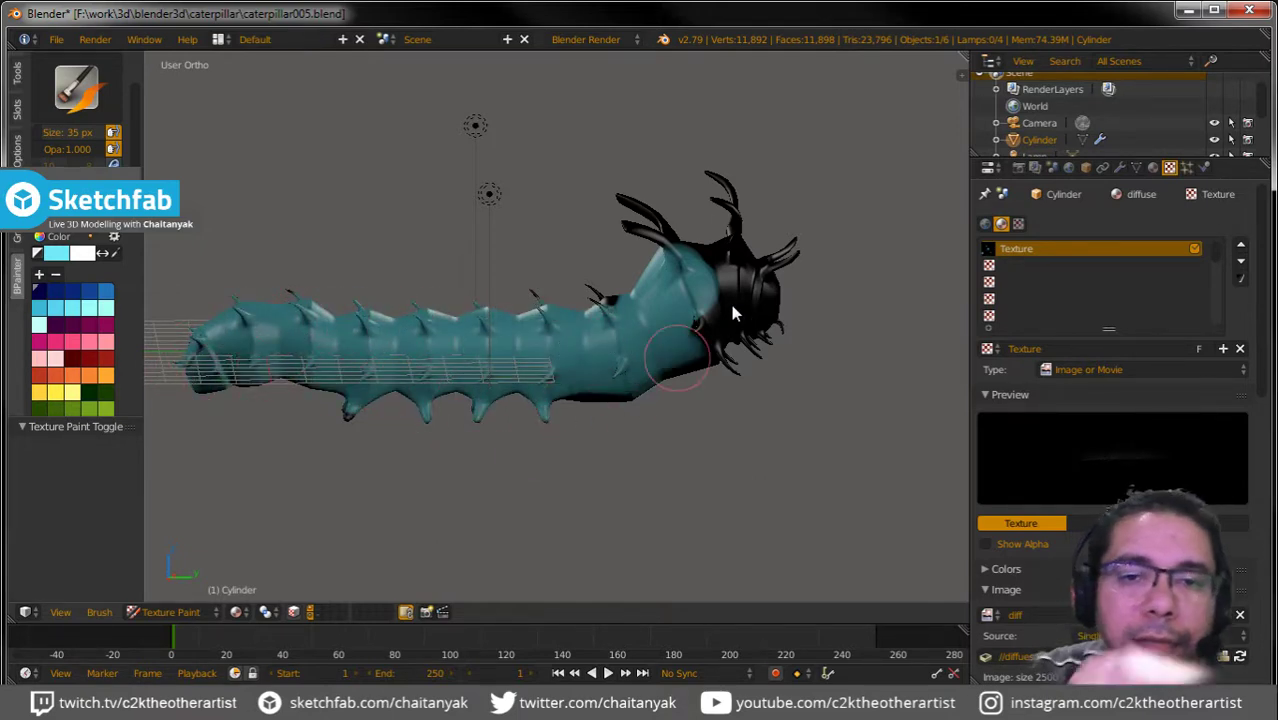
{"action": "left_click_drag", "start_coordinate": [731, 305], "coordinate": [690, 290]}
{"action": "left_click_drag", "start_coordinate": [682, 241], "coordinate": [620, 224]}
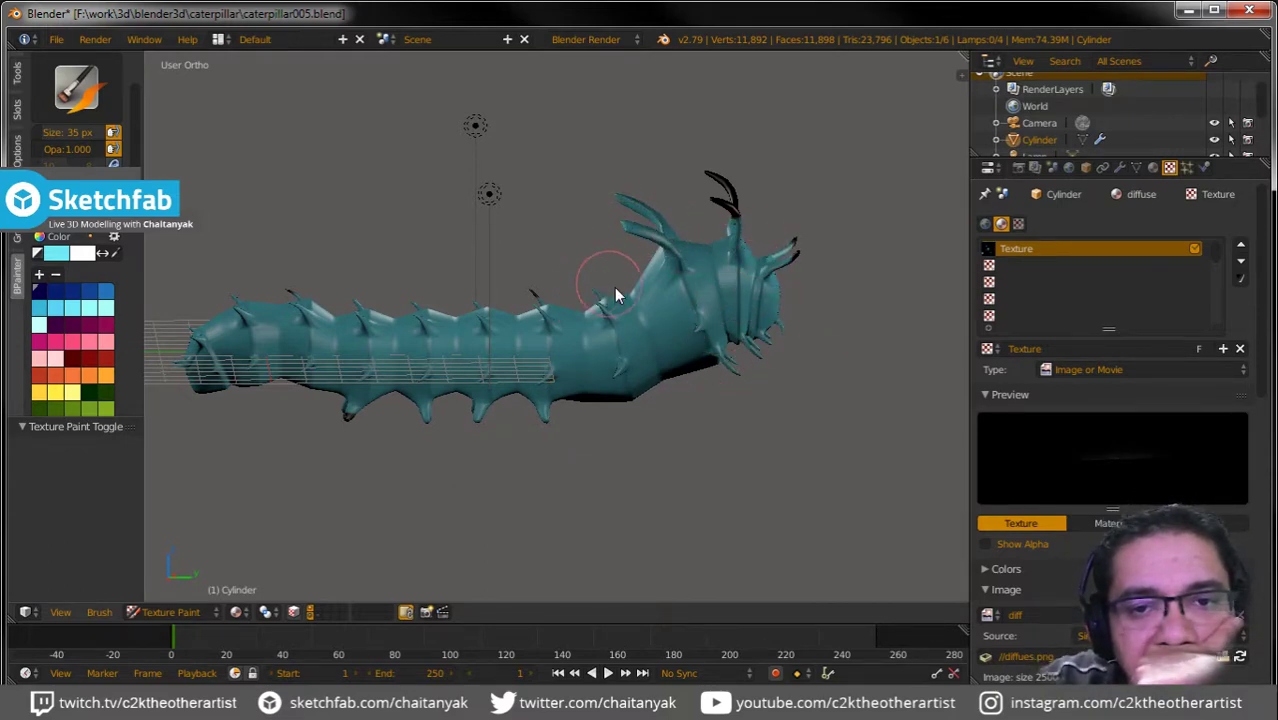
Paint the back, the head's lower spike, the lower body spikes and the tail tip cyan.
{"action": "middle_click_drag", "start_coordinate": [618, 358], "coordinate": [610, 496]}
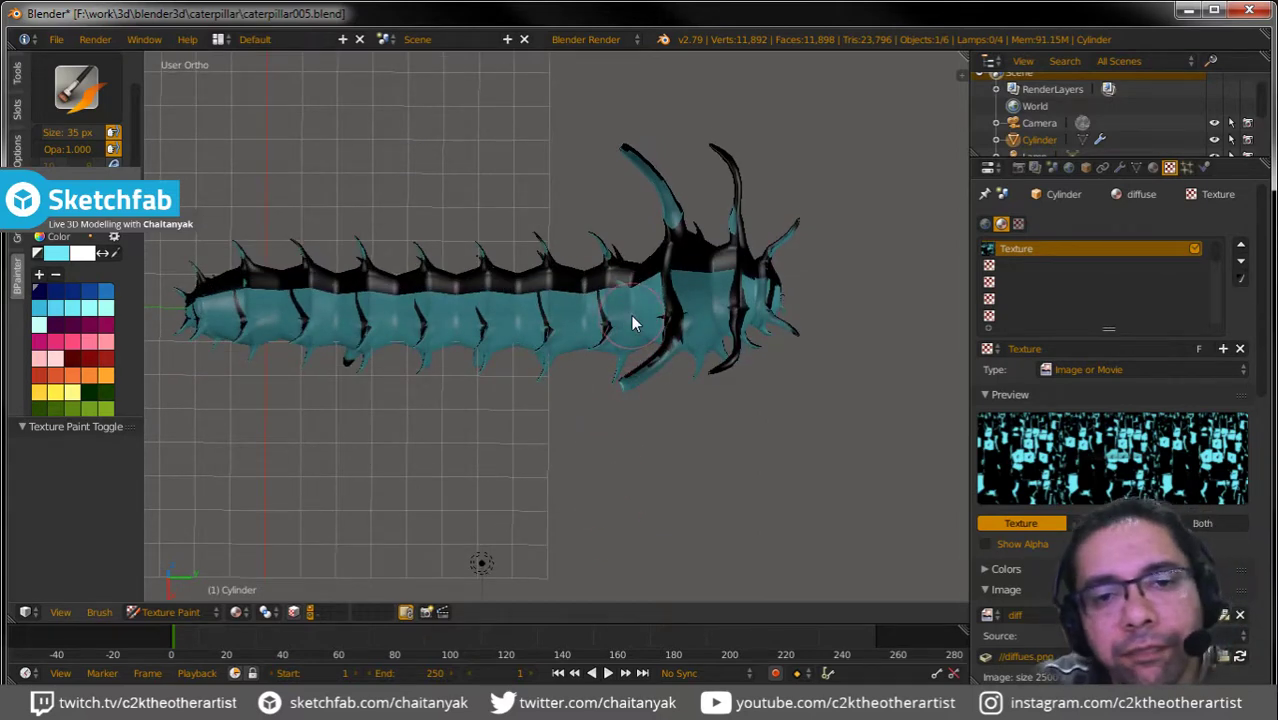
{"action": "middle_click_drag", "start_coordinate": [631, 315], "coordinate": [598, 373]}
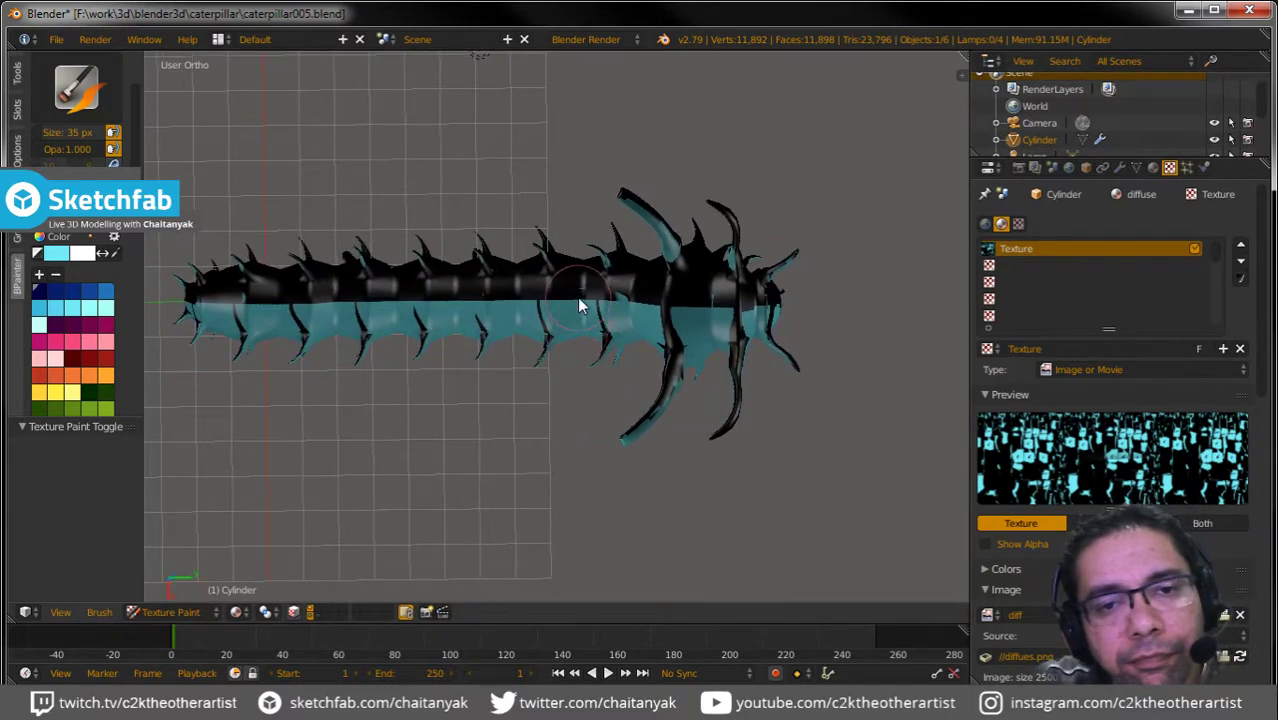
{"action": "left_click_drag", "start_coordinate": [510, 292], "coordinate": [206, 298]}
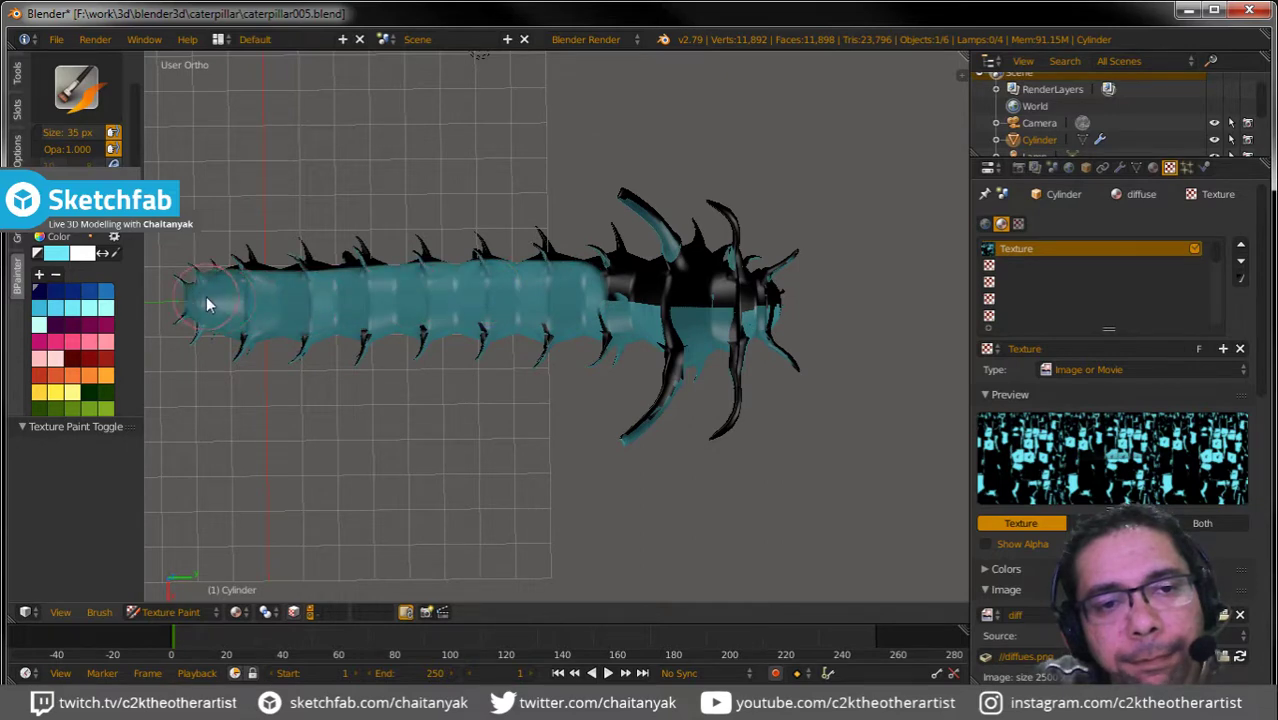
{"action": "mouse_move", "coordinate": [378, 267]}
{"action": "left_mouse_down"}
{"action": "mouse_move", "coordinate": [580, 262]}
{"action": "mouse_move", "coordinate": [755, 278]}
{"action": "mouse_move", "coordinate": [567, 290]}
{"action": "left_mouse_up"}
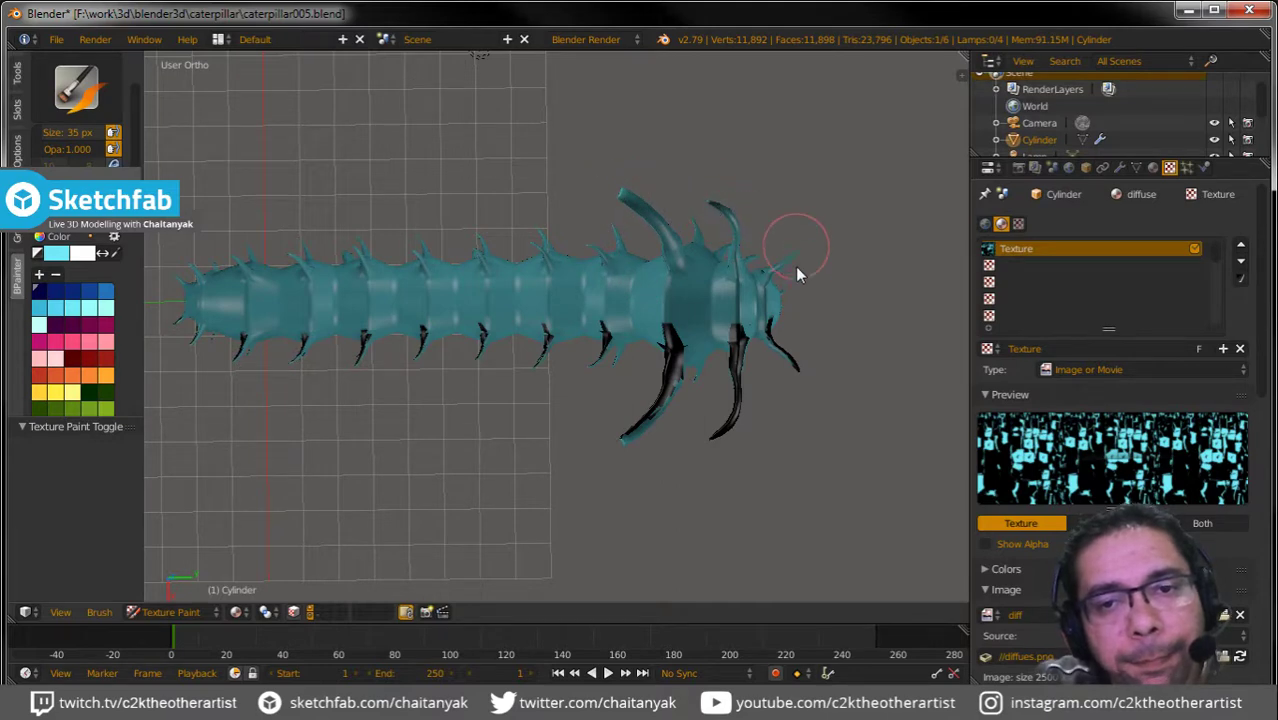
{"action": "left_click_drag", "start_coordinate": [797, 272], "coordinate": [793, 362]}
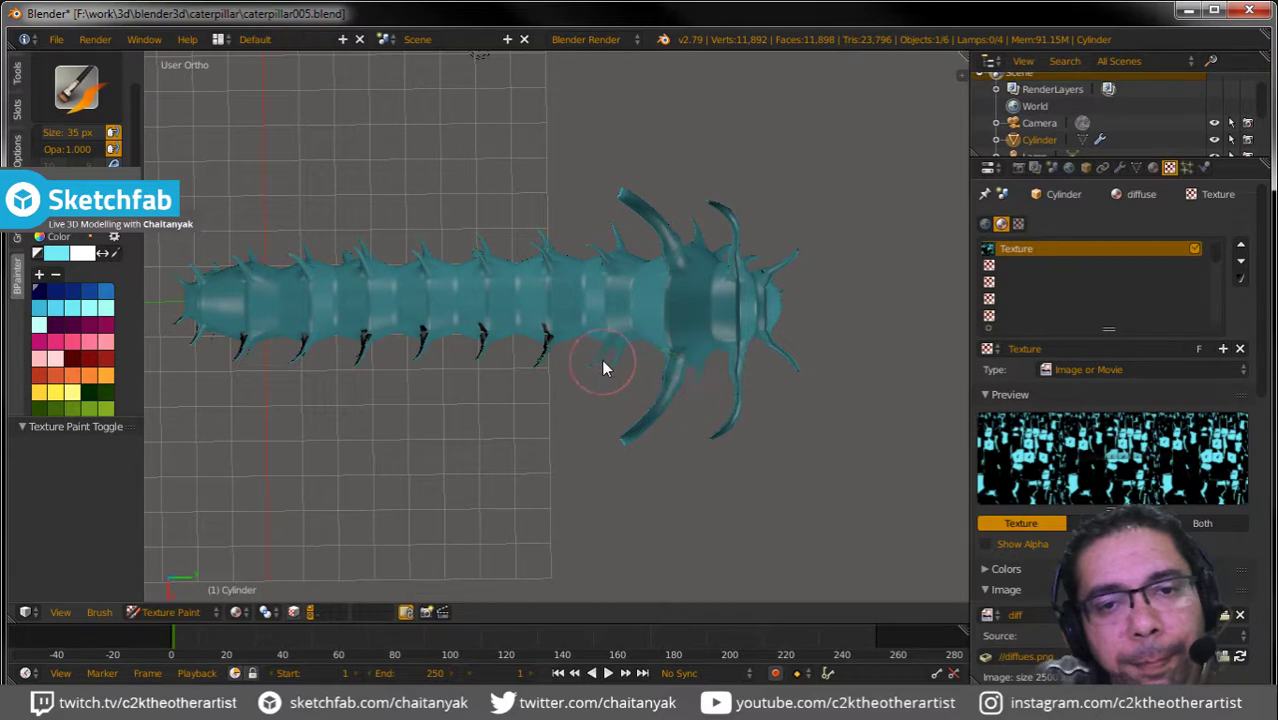
{"action": "left_click_drag", "start_coordinate": [507, 342], "coordinate": [228, 345]}
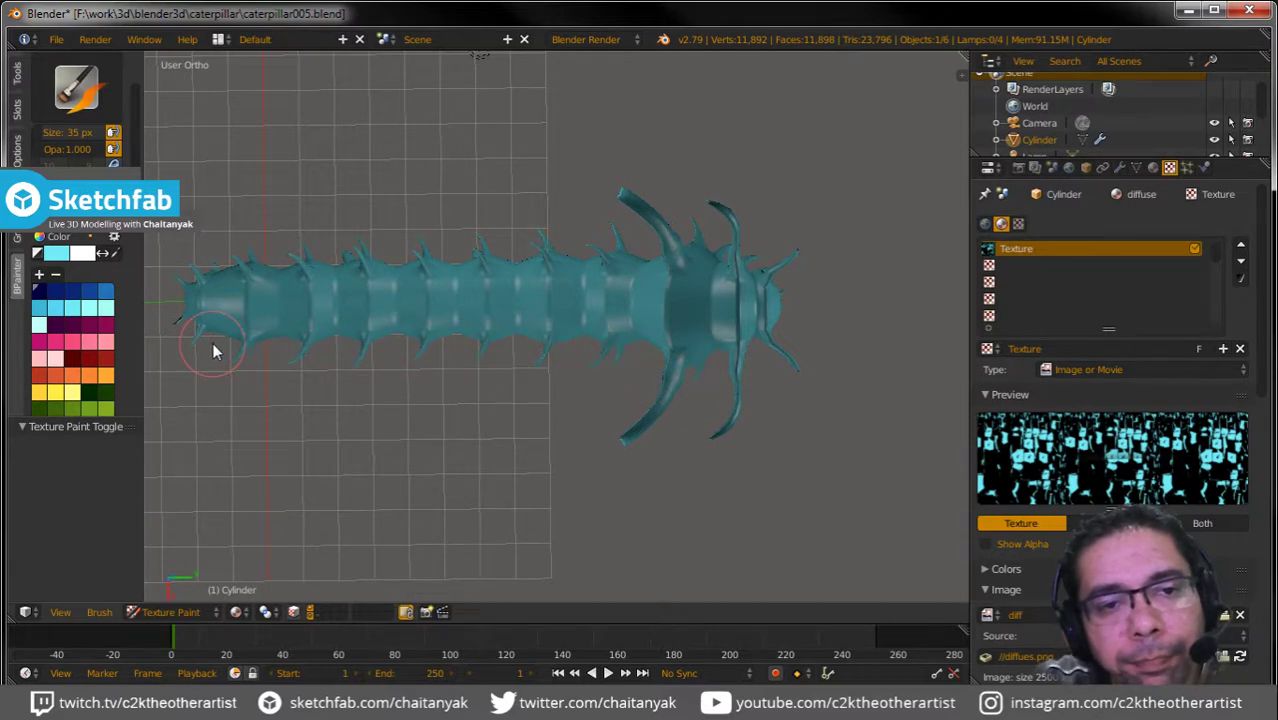
{"action": "left_click_drag", "start_coordinate": [183, 293], "coordinate": [462, 268]}
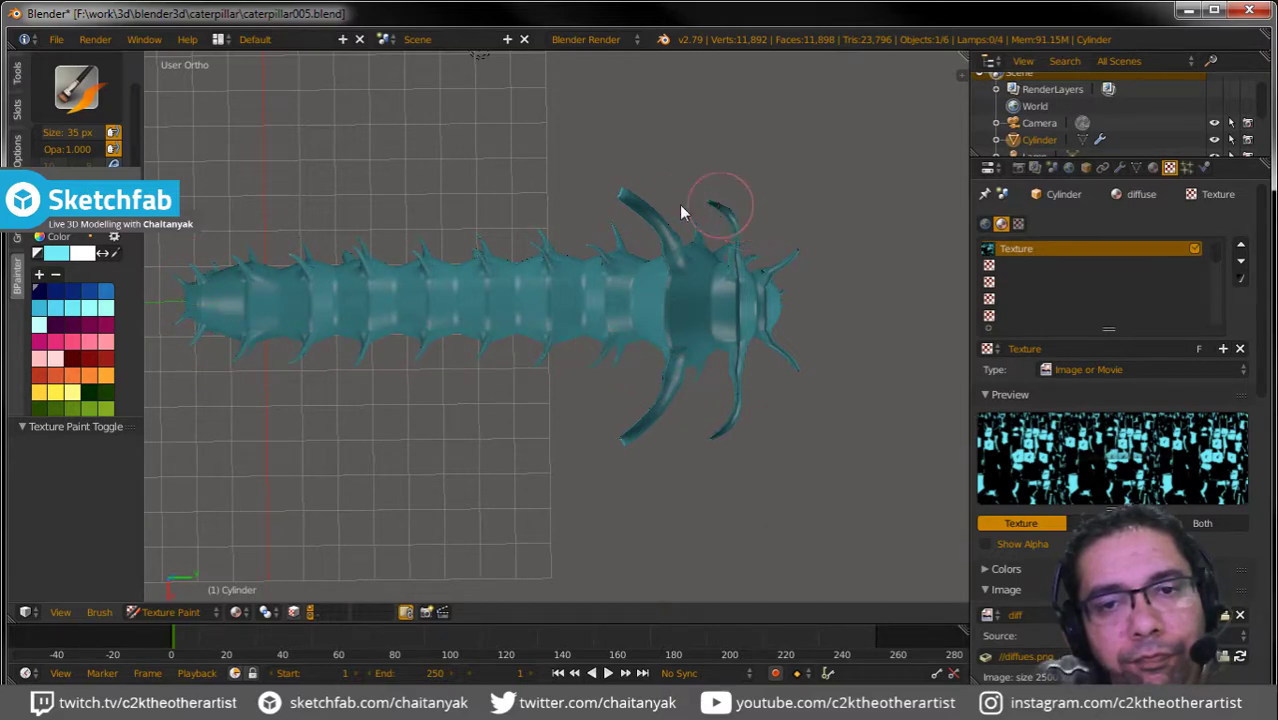
Paint the horn tips, underside, head and front body cyan.
{"action": "mouse_move", "coordinate": [703, 369]}
{"action": "middle_mouse_down"}
{"action": "mouse_move", "coordinate": [679, 253]}
{"action": "mouse_move", "coordinate": [689, 157]}
{"action": "mouse_move", "coordinate": [672, 300]}
{"action": "mouse_move", "coordinate": [680, 236]}
{"action": "mouse_move", "coordinate": [712, 237]}
{"action": "middle_mouse_up"}
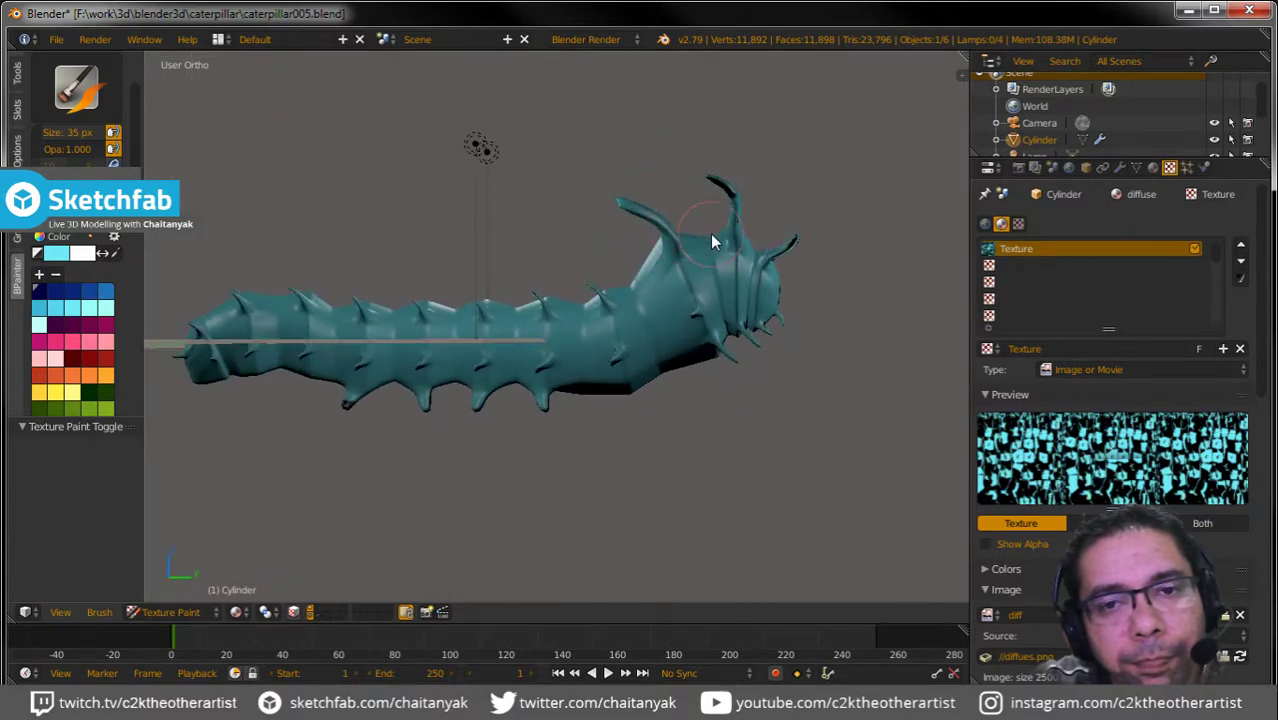
{"action": "mouse_move", "coordinate": [702, 183]}
{"action": "left_mouse_down"}
{"action": "mouse_move", "coordinate": [750, 210]}
{"action": "mouse_move", "coordinate": [728, 184]}
{"action": "left_mouse_up"}
{"action": "mouse_move", "coordinate": [555, 403]}
{"action": "left_mouse_down"}
{"action": "mouse_move", "coordinate": [337, 371]}
{"action": "mouse_move", "coordinate": [190, 368]}
{"action": "left_mouse_up"}
{"action": "mouse_move", "coordinate": [500, 468]}
{"action": "middle_mouse_down"}
{"action": "mouse_move", "coordinate": [465, 314]}
{"action": "mouse_move", "coordinate": [516, 220]}
{"action": "mouse_move", "coordinate": [494, 234]}
{"action": "mouse_move", "coordinate": [447, 357]}
{"action": "middle_mouse_up"}
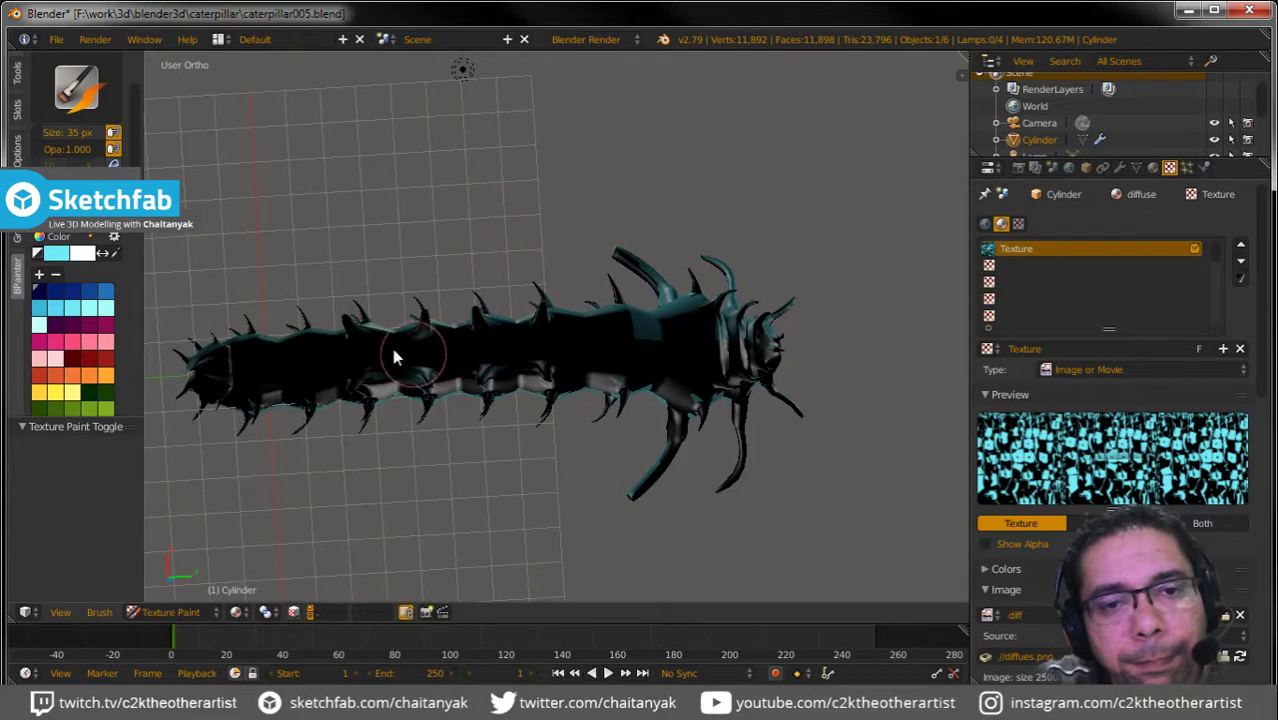
{"action": "left_click_drag", "start_coordinate": [697, 353], "coordinate": [778, 343]}
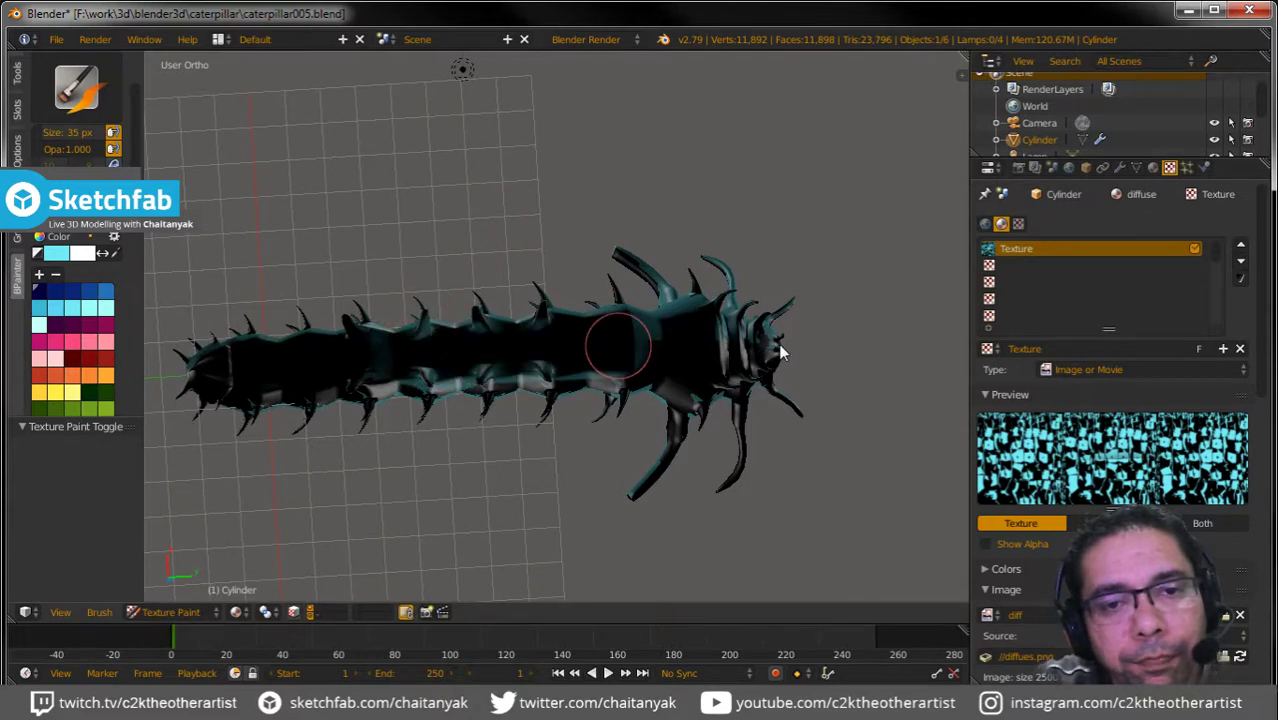
In UV Editing, set the image editor to Paint mode and enlarge the brush.
{"action": "left_click", "coordinate": [225, 40]}
{"action": "left_click", "coordinate": [245, 180]}
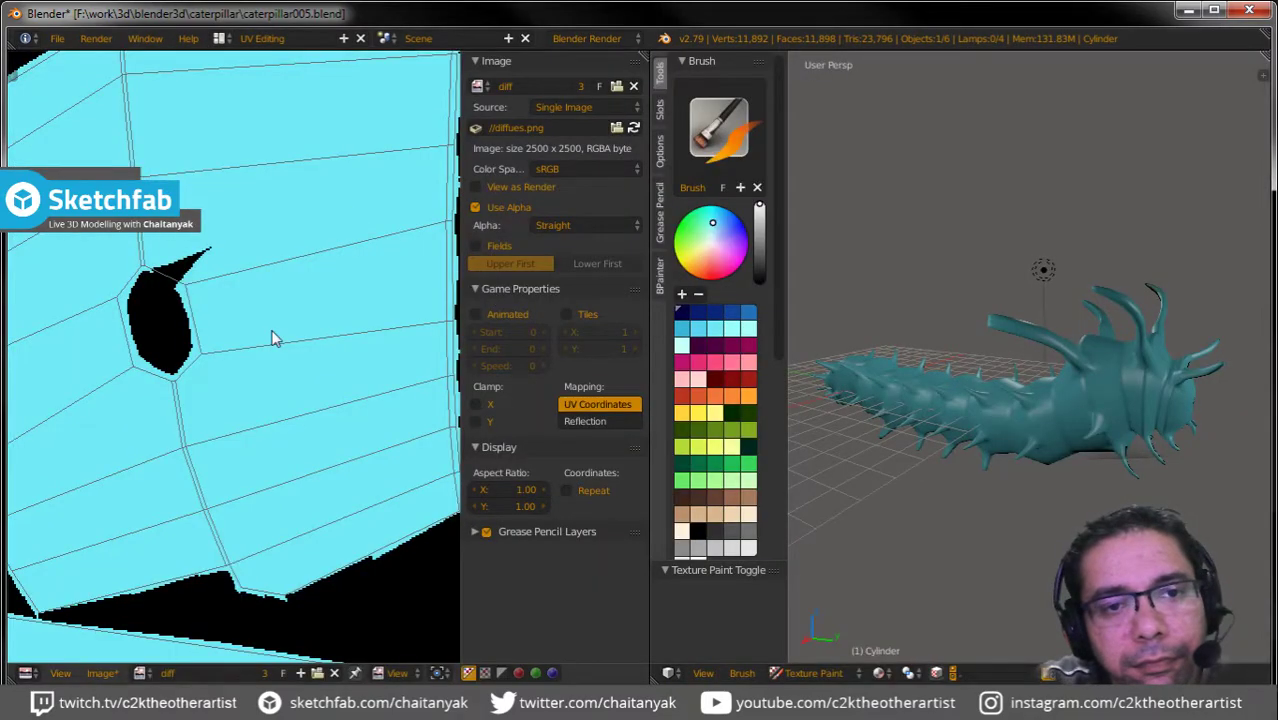
{"action": "scroll", "coordinate": [274, 335], "scroll_direction": "down", "scroll_amount": 3}
{"action": "scroll", "coordinate": [272, 338], "scroll_direction": "down", "scroll_amount": 3}
{"action": "scroll", "coordinate": [272, 338], "scroll_direction": "down", "scroll_amount": 5}
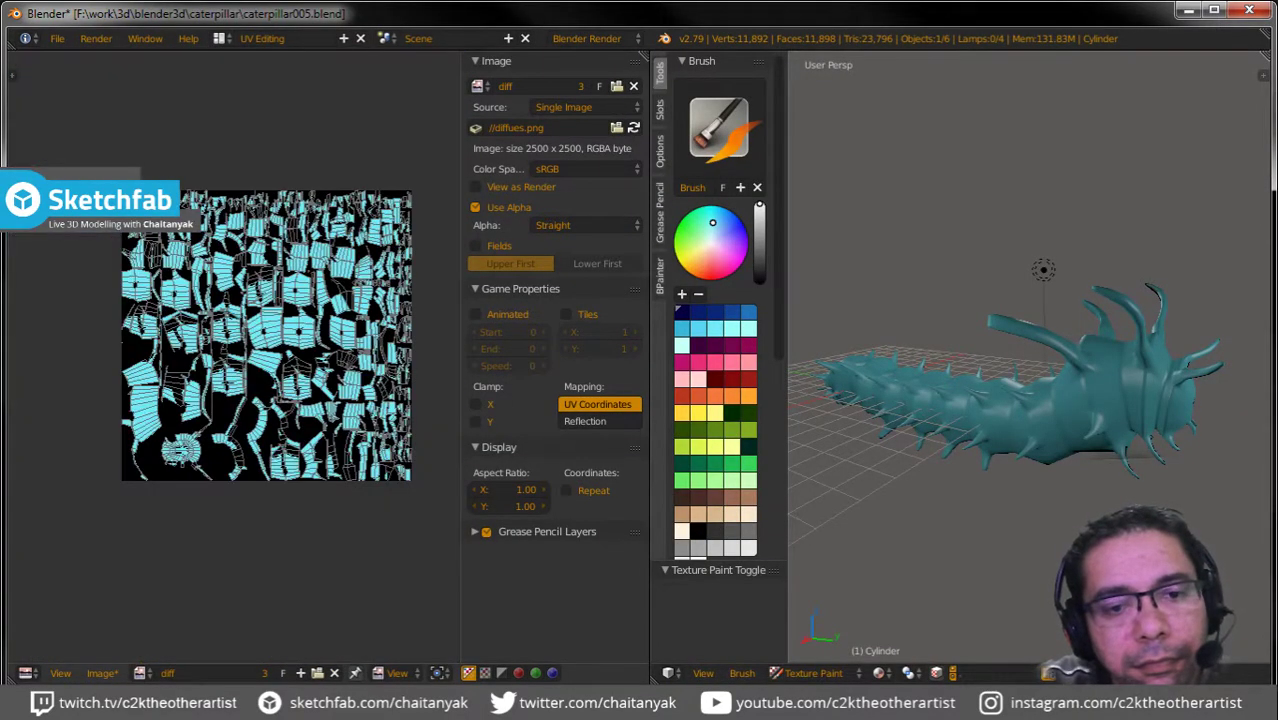
{"action": "left_click", "coordinate": [395, 672]}
{"action": "key", "text": "Return"}
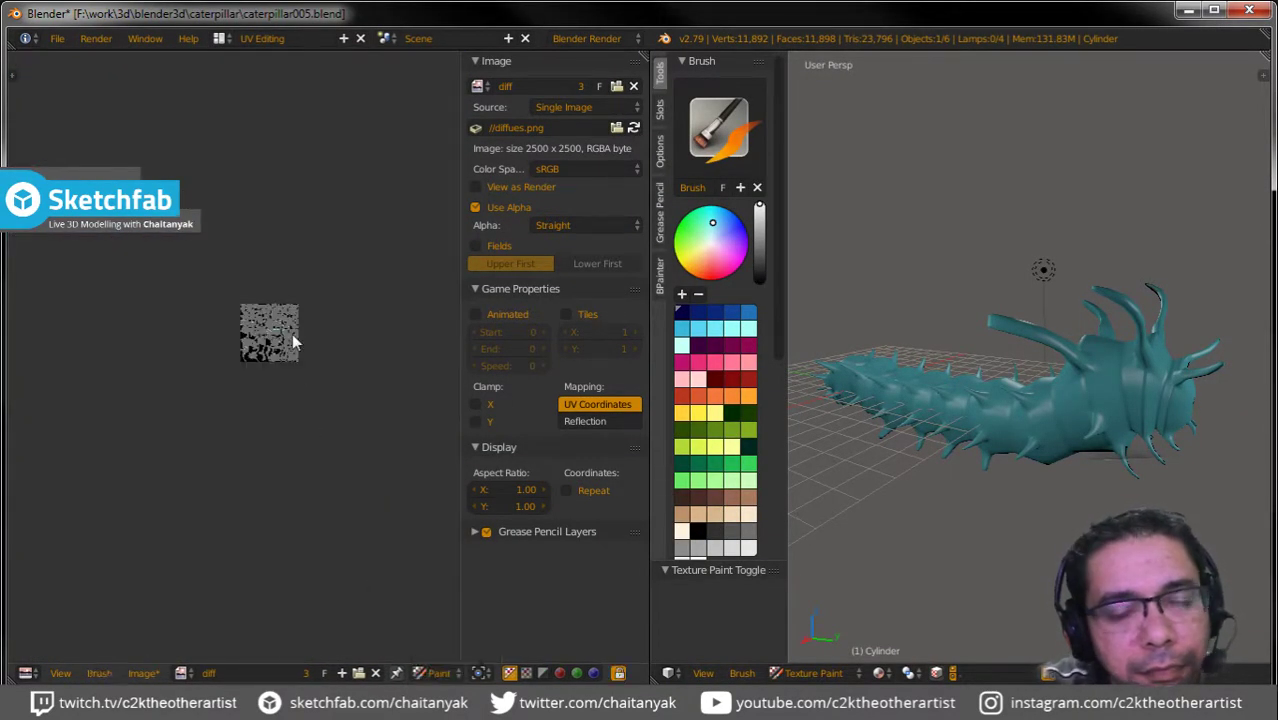
{"action": "key", "text": "bracketright"}
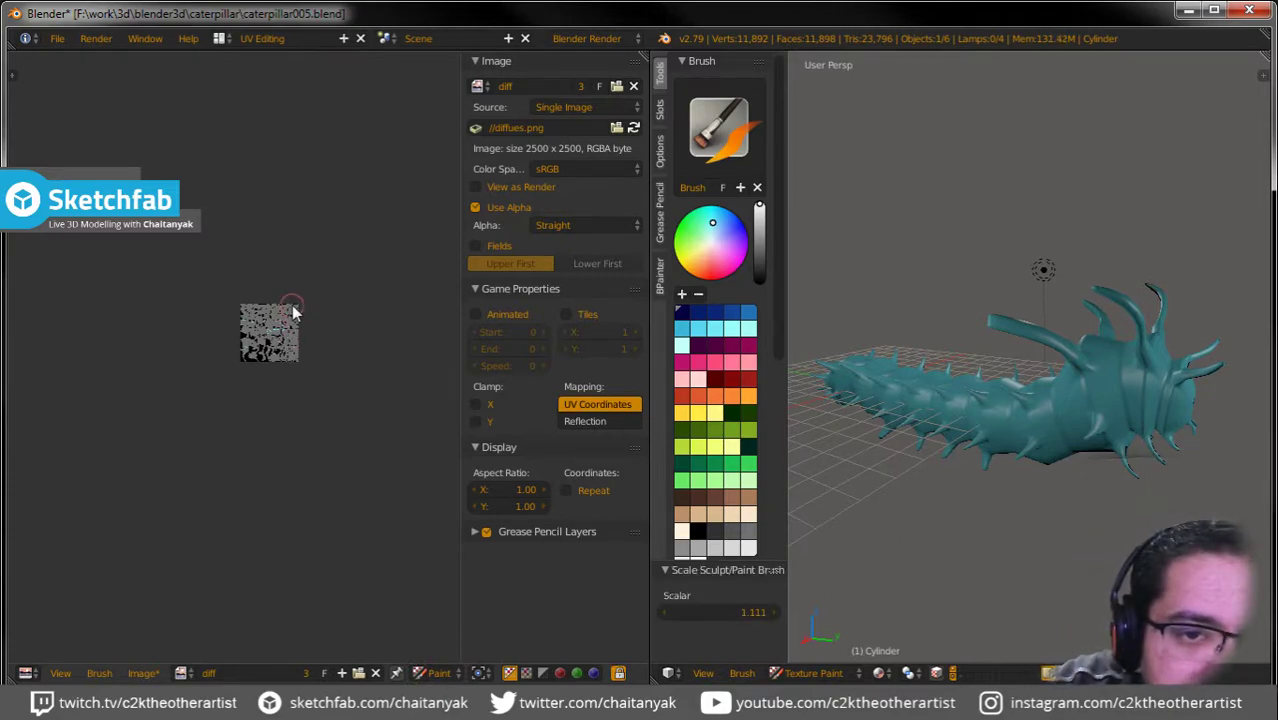
Paint teal along the texture's right, bottom-left and left edges, then return to View mode.
{"action": "left_click_drag", "start_coordinate": [291, 352], "coordinate": [292, 360]}
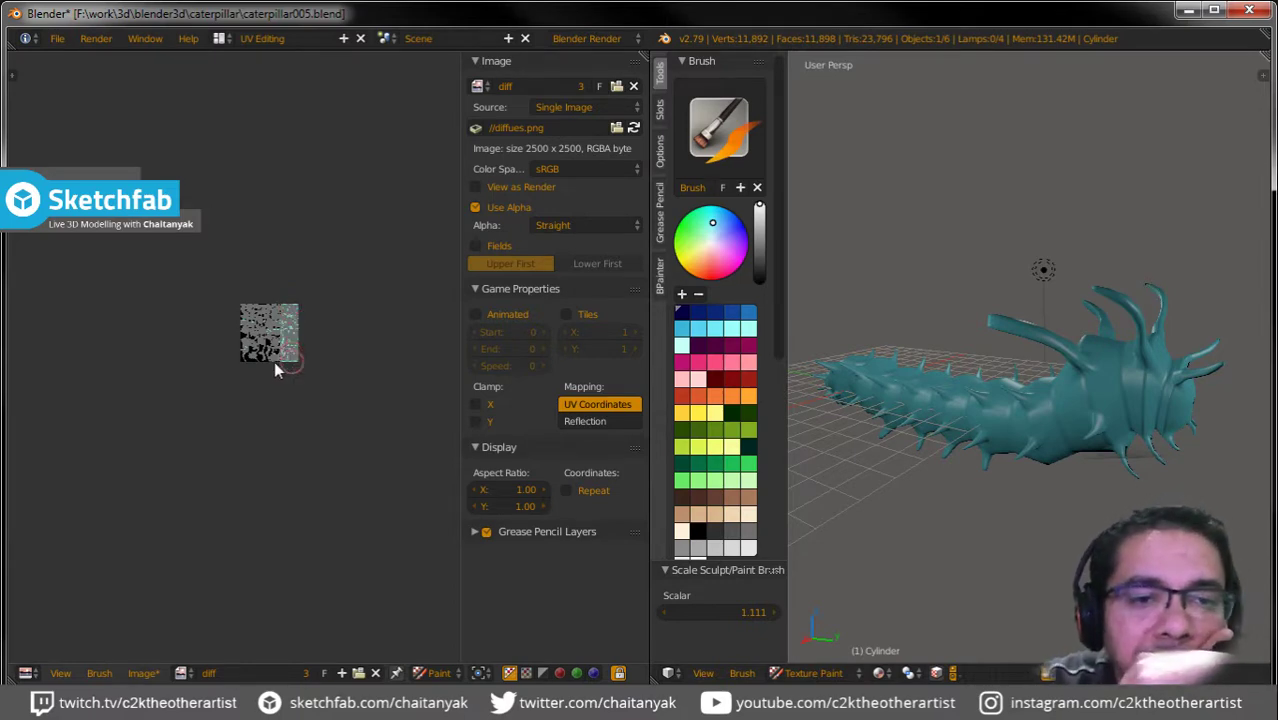
{"action": "left_click_drag", "start_coordinate": [265, 358], "coordinate": [240, 367]}
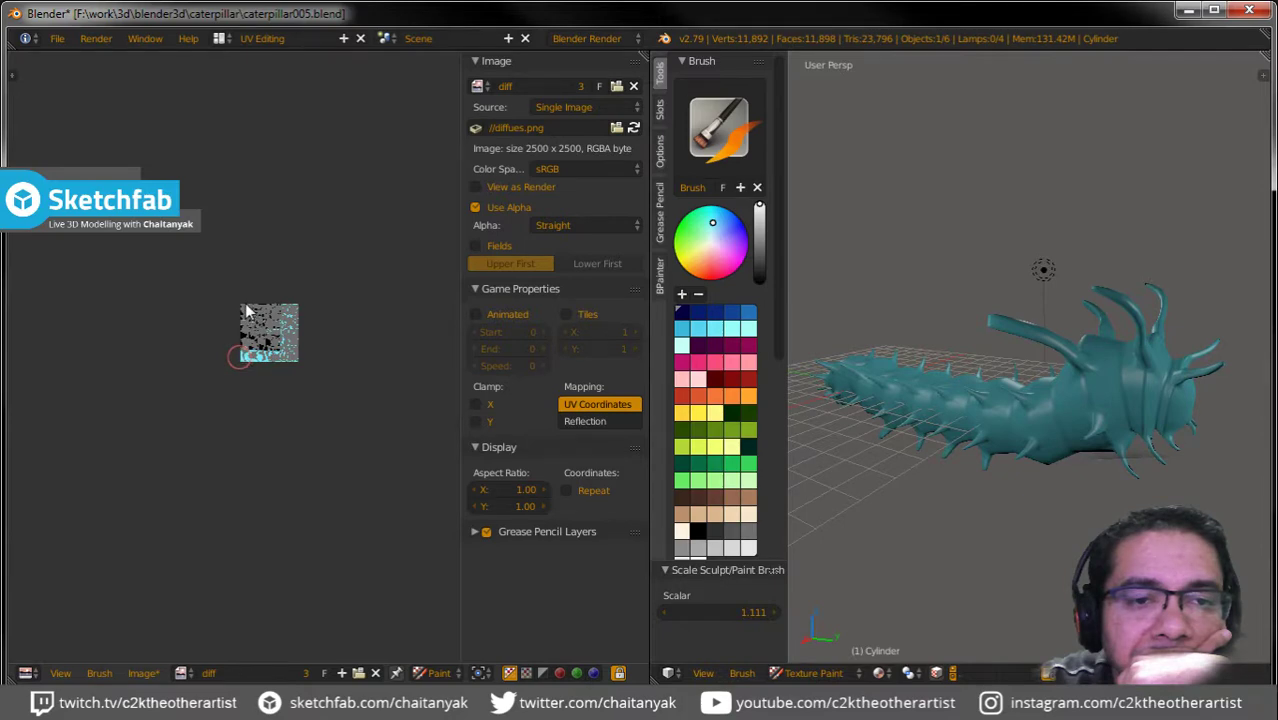
{"action": "left_click_drag", "start_coordinate": [238, 358], "coordinate": [246, 305]}
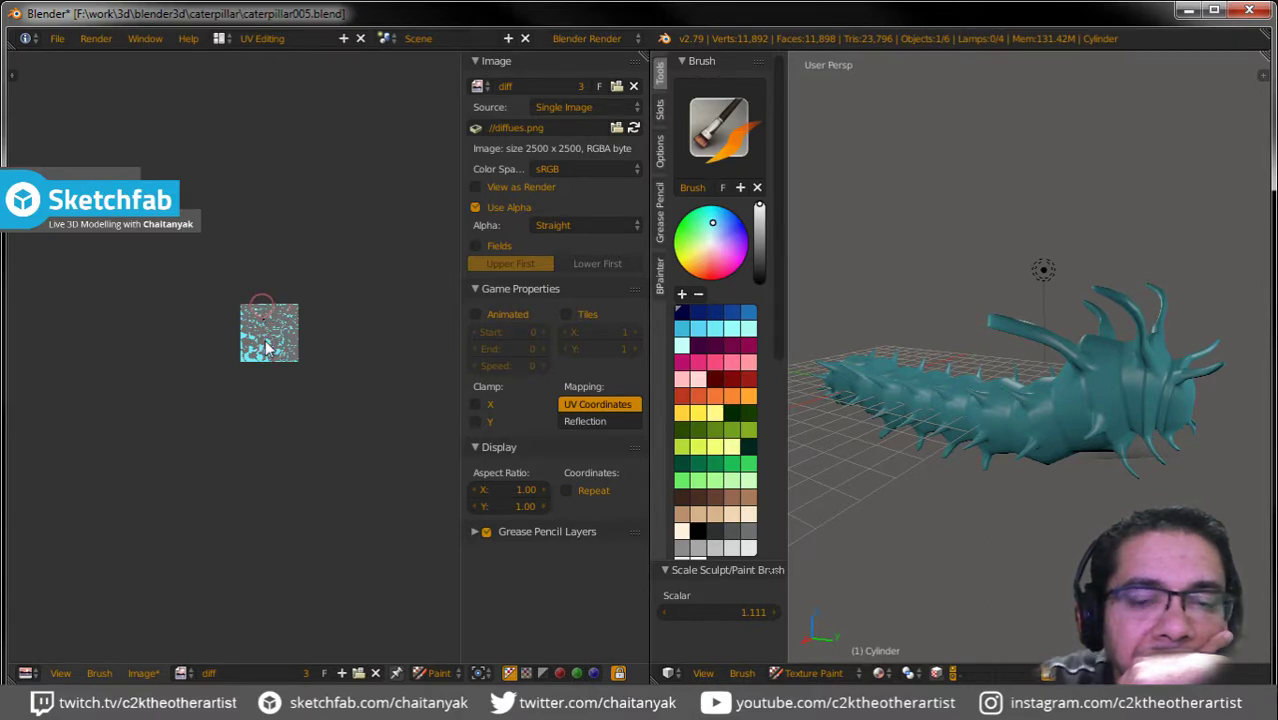
{"action": "left_click", "coordinate": [425, 677]}
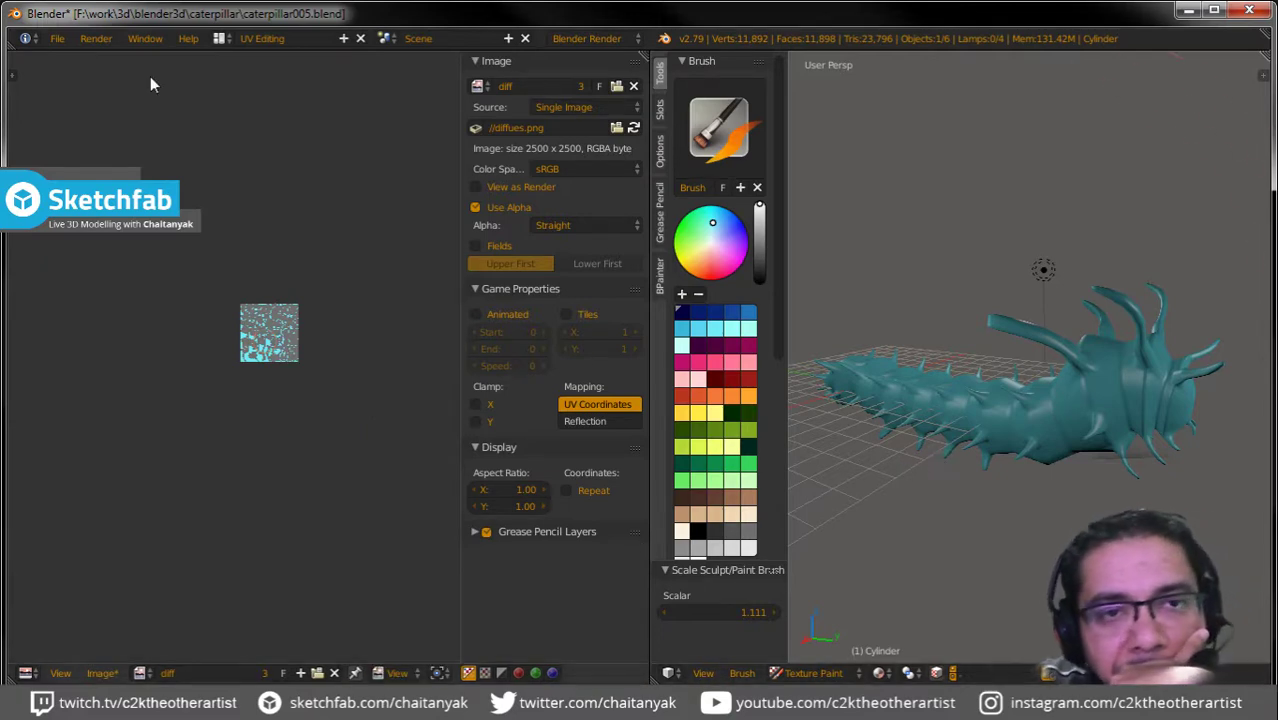
{"action": "left_click", "coordinate": [219, 38]}
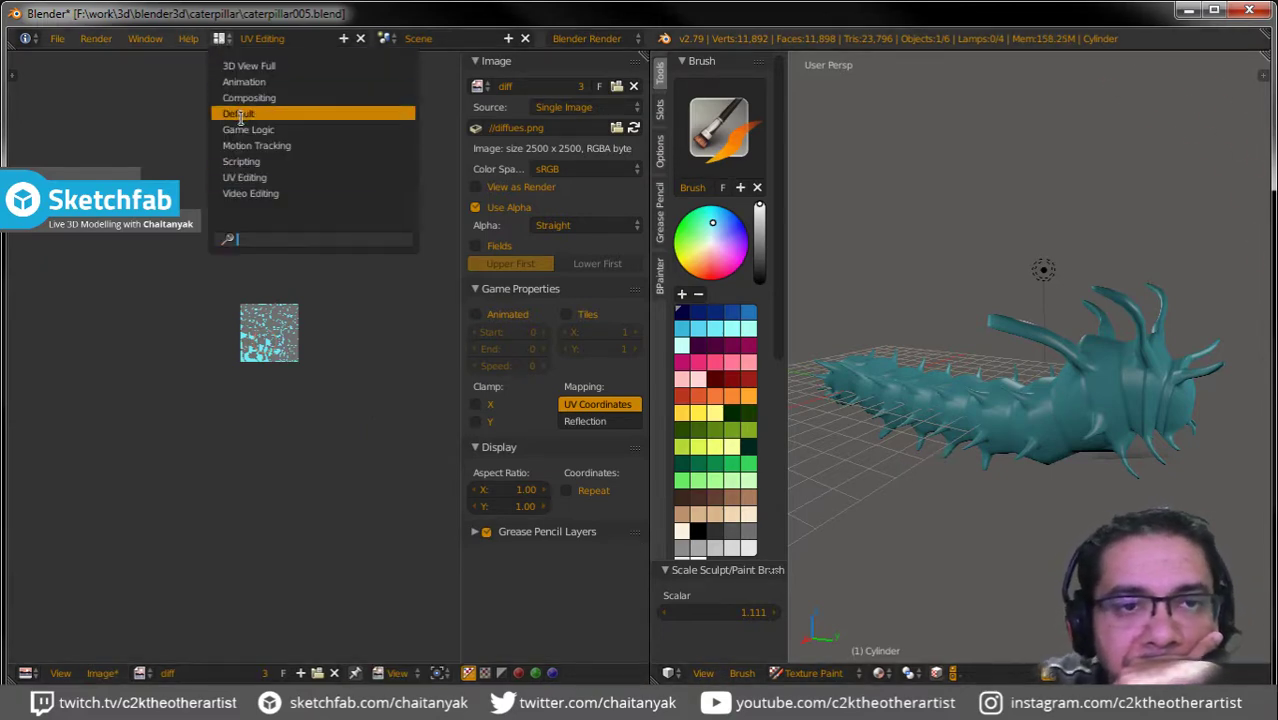
Switch to the Default layout, shrink the brush to 25 px and check the reference photos.
{"action": "left_click", "coordinate": [238, 114]}
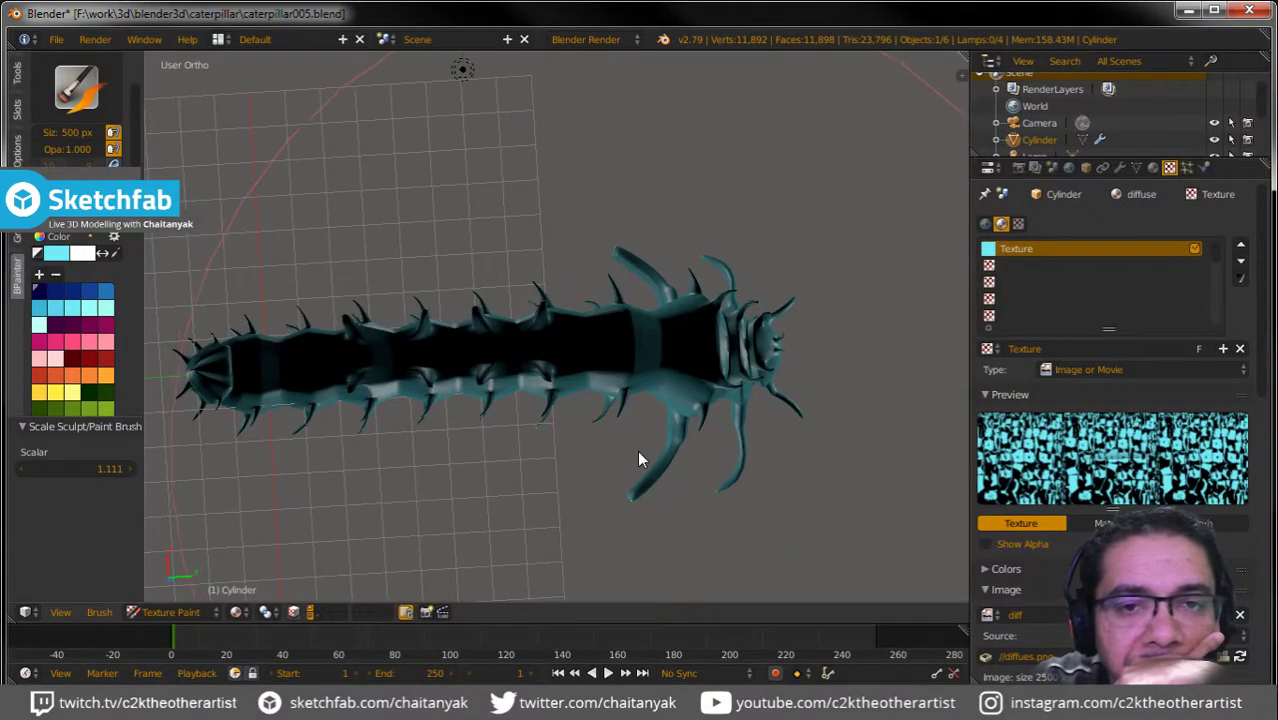
{"action": "mouse_move", "coordinate": [639, 456]}
{"action": "middle_mouse_down"}
{"action": "mouse_move", "coordinate": [622, 502]}
{"action": "mouse_move", "coordinate": [571, 437]}
{"action": "mouse_move", "coordinate": [584, 326]}
{"action": "mouse_move", "coordinate": [513, 419]}
{"action": "mouse_move", "coordinate": [318, 396]}
{"action": "mouse_move", "coordinate": [405, 349]}
{"action": "mouse_move", "coordinate": [756, 334]}
{"action": "mouse_move", "coordinate": [739, 365]}
{"action": "mouse_move", "coordinate": [602, 346]}
{"action": "middle_mouse_up"}
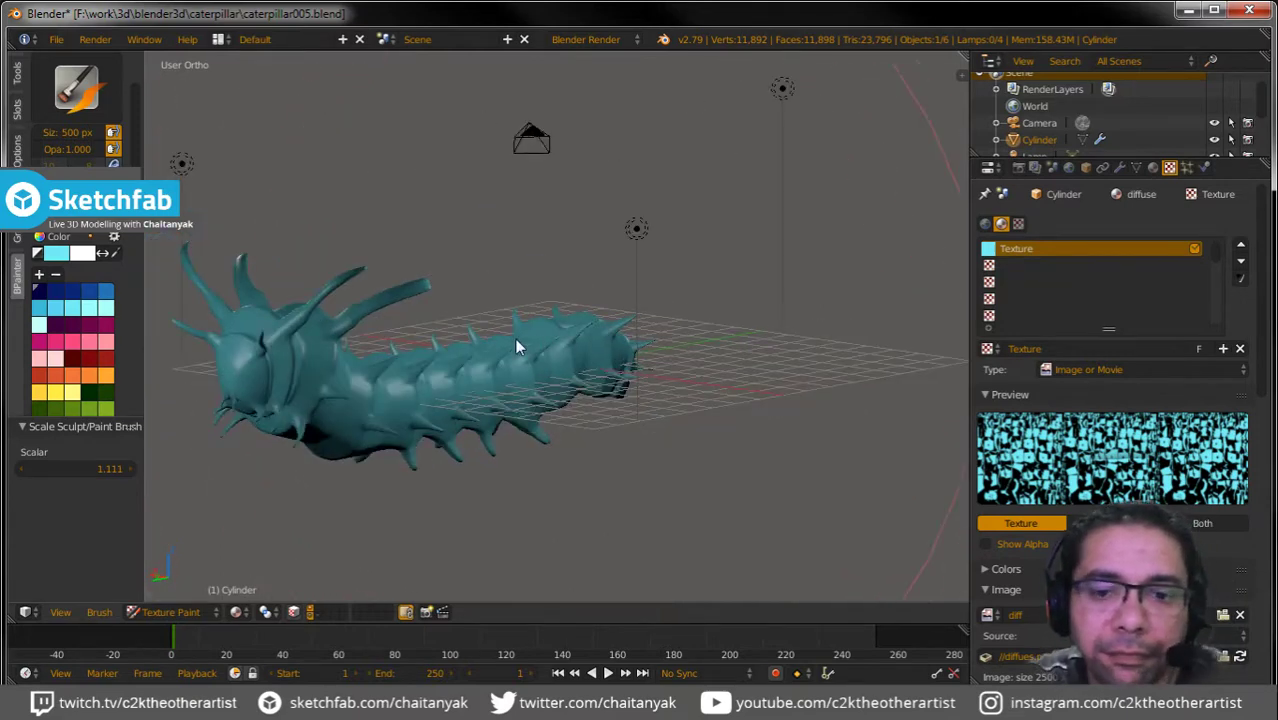
{"action": "key", "text": "bracketleft"}
{"action": "key", "text": "bracketleft"}
{"action": "key", "text": "bracketleft"}
{"action": "key", "text": "bracketleft"}
{"action": "key", "text": "bracketleft"}
{"action": "key", "text": "bracketleft"}
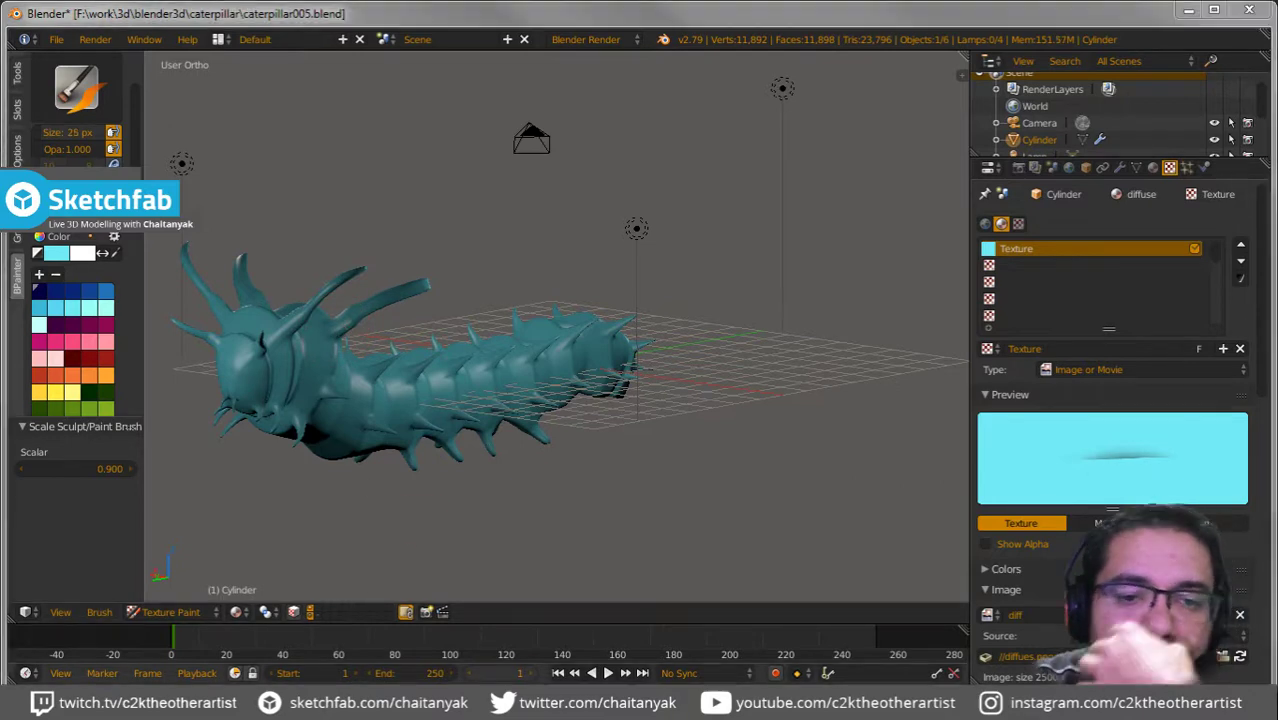
{"action": "key", "text": "alt+Tab"}
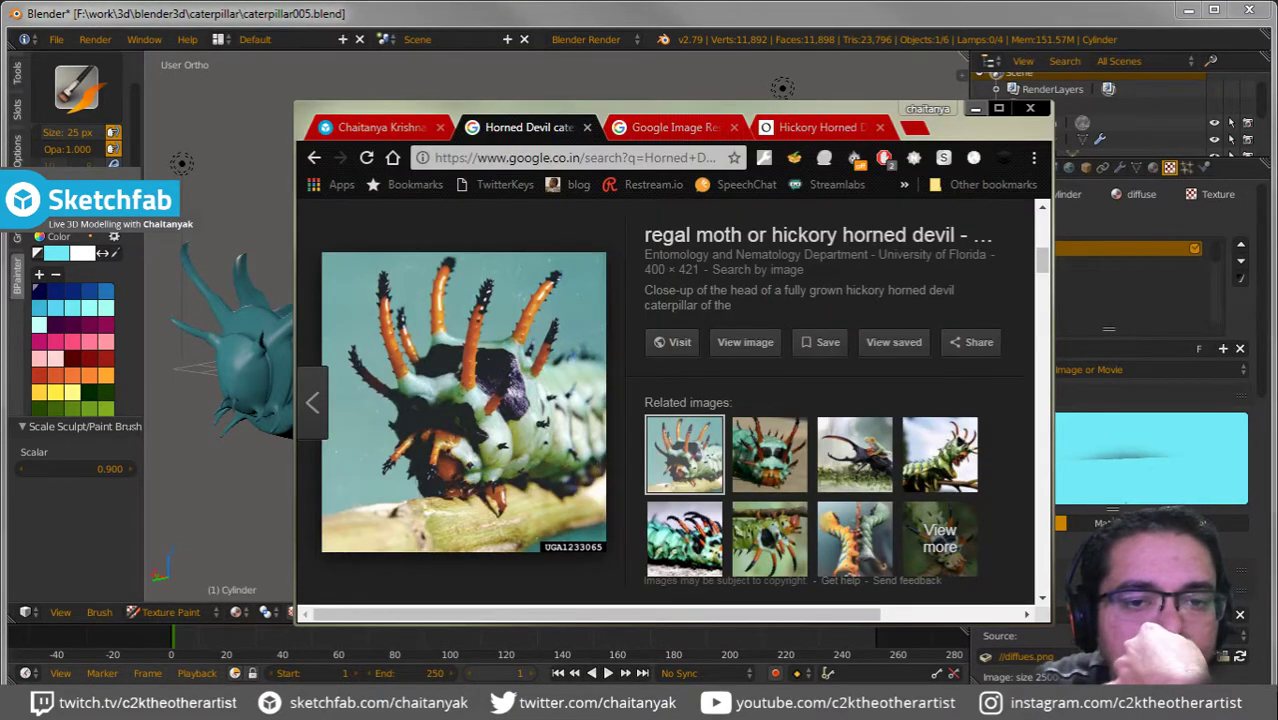
{"action": "key", "text": "alt+Tab"}
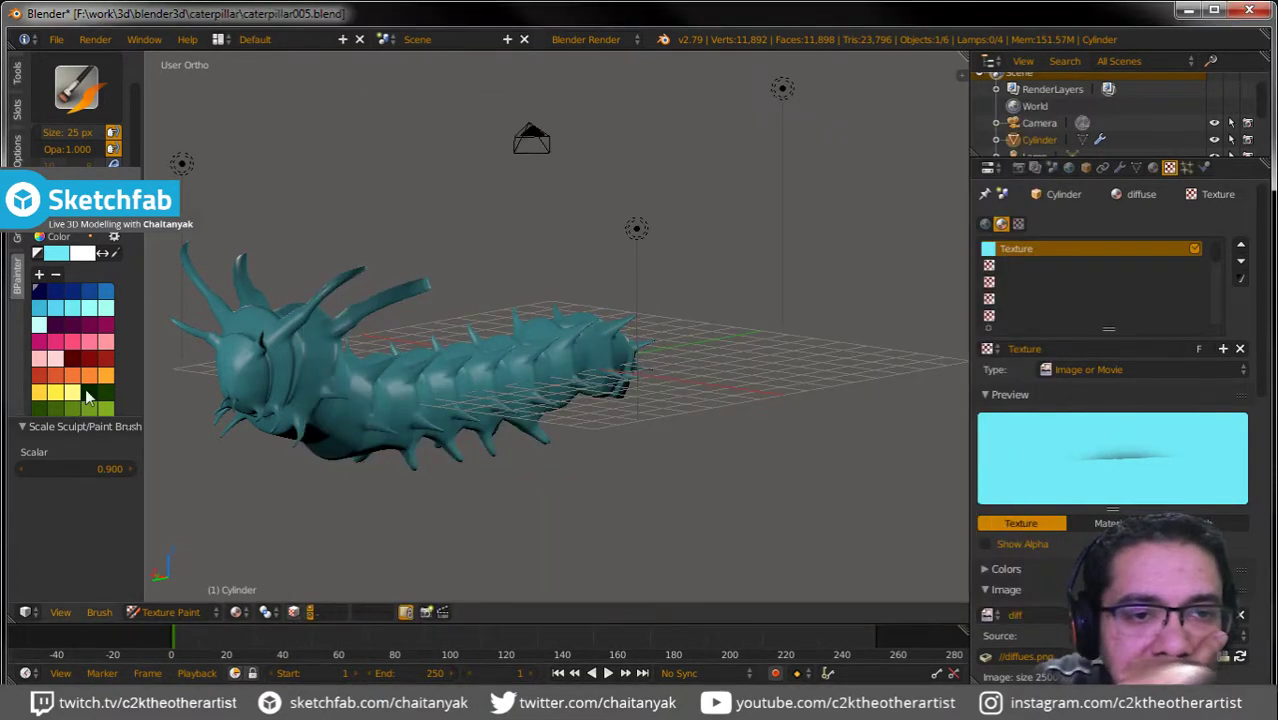
{"action": "scroll", "coordinate": [87, 387], "scroll_direction": "down", "scroll_amount": 2}
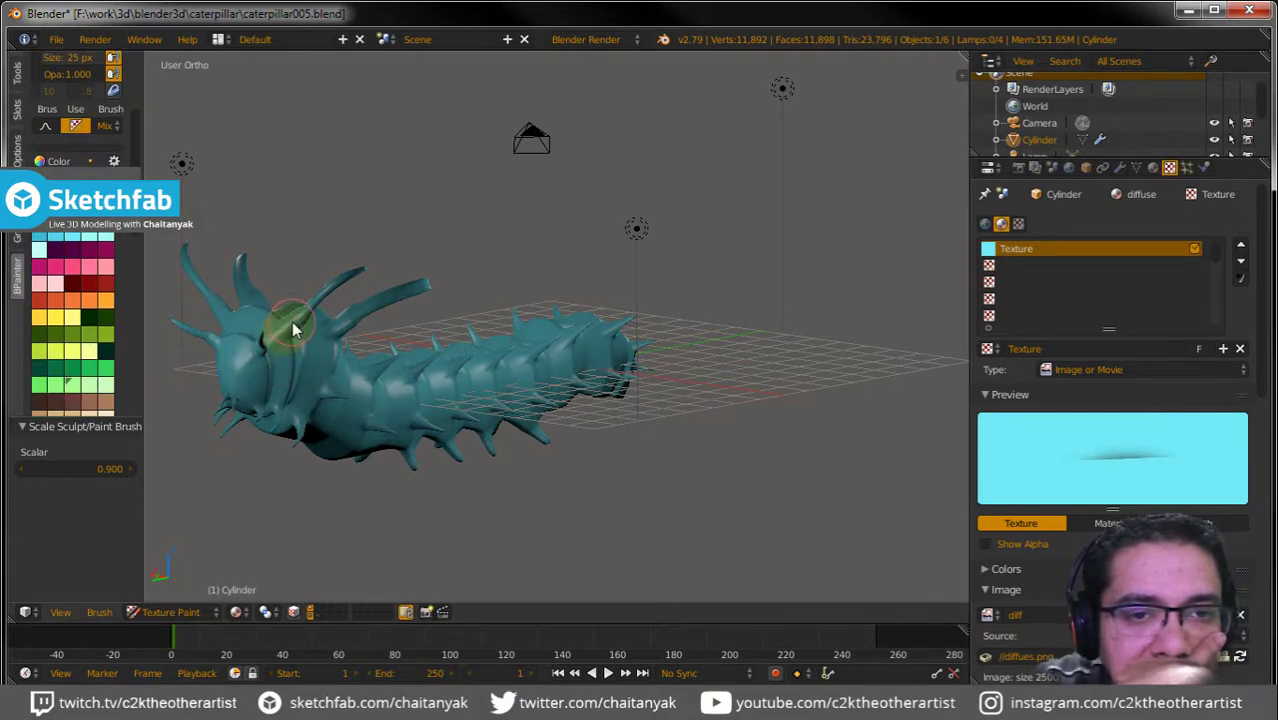
Paint green over the head and neck and enable Shadeless on the caterpillar's material.
{"action": "mouse_move", "coordinate": [287, 352]}
{"action": "left_mouse_down"}
{"action": "mouse_move", "coordinate": [285, 395]}
{"action": "mouse_move", "coordinate": [320, 340]}
{"action": "mouse_move", "coordinate": [337, 378]}
{"action": "left_mouse_up"}
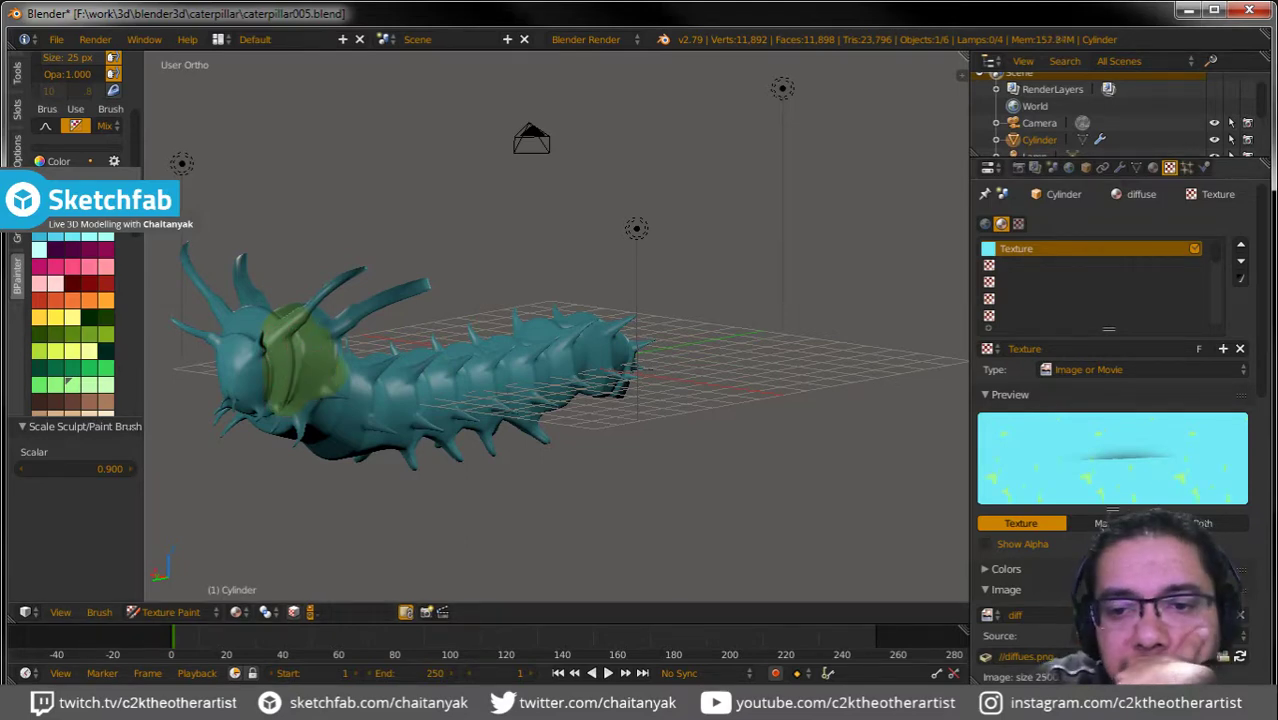
{"action": "left_click", "coordinate": [1153, 168]}
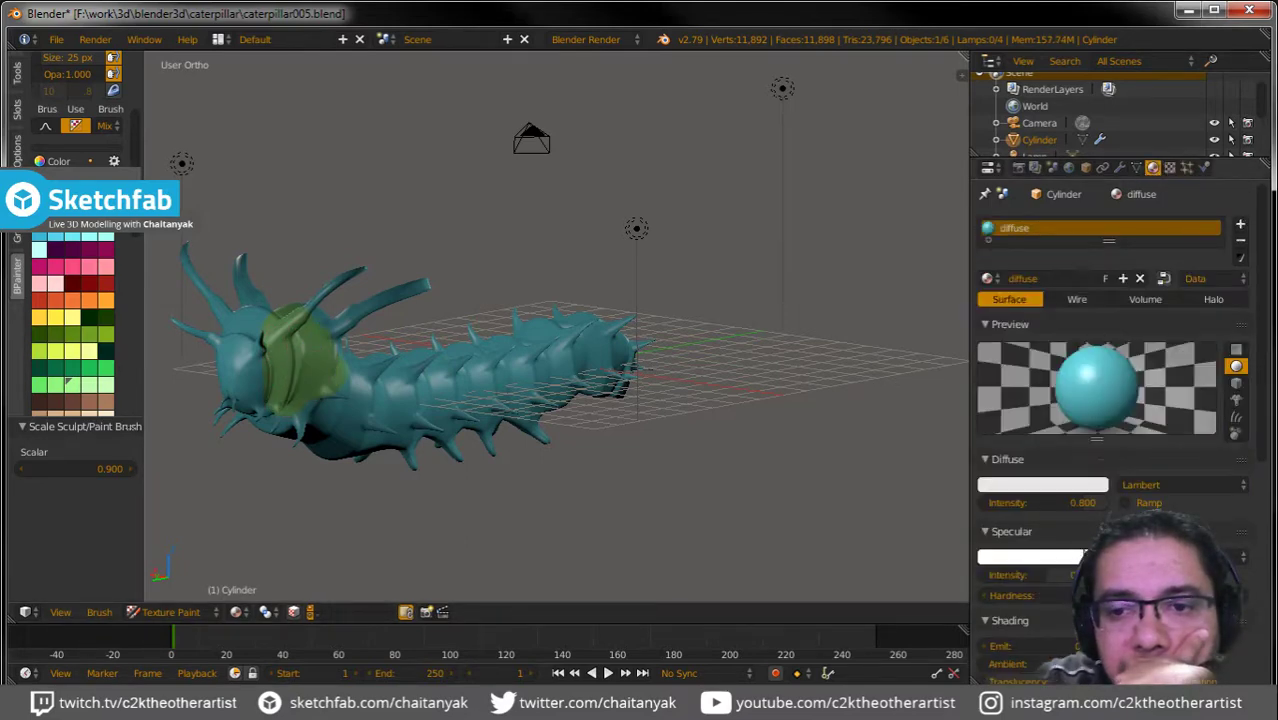
{"action": "left_click", "coordinate": [1160, 646]}
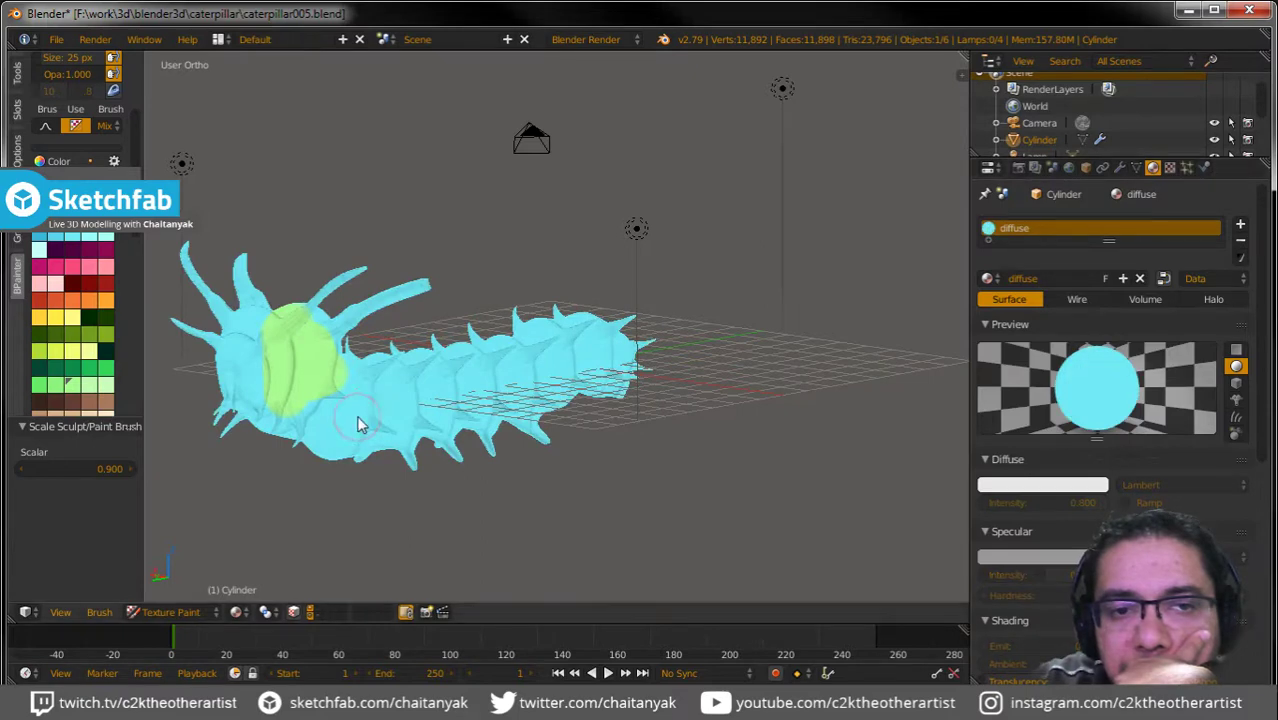
{"action": "middle_click_drag", "start_coordinate": [357, 422], "coordinate": [279, 385]}
{"action": "mouse_move", "coordinate": [279, 385]}
{"action": "left_mouse_down"}
{"action": "mouse_move", "coordinate": [342, 374]}
{"action": "mouse_move", "coordinate": [377, 428]}
{"action": "mouse_move", "coordinate": [395, 440]}
{"action": "mouse_move", "coordinate": [408, 400]}
{"action": "mouse_move", "coordinate": [414, 428]}
{"action": "mouse_move", "coordinate": [440, 440]}
{"action": "left_mouse_up"}
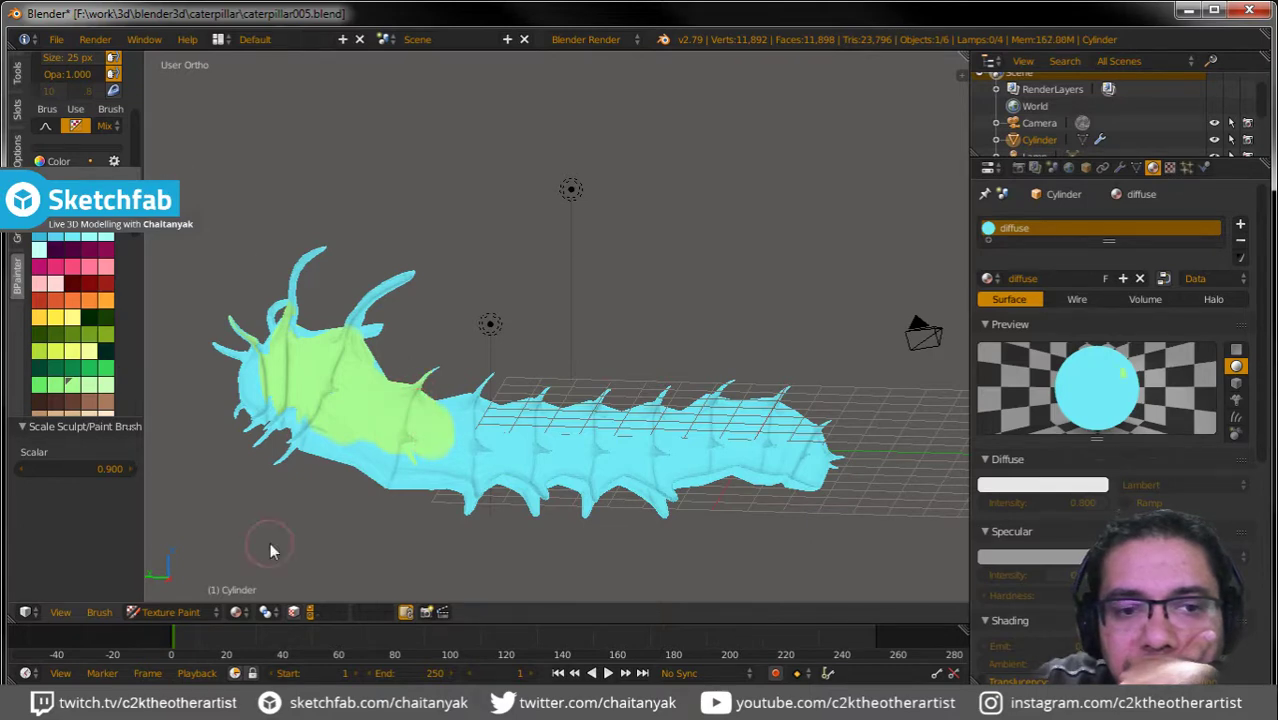
{"action": "left_click", "coordinate": [180, 612]}
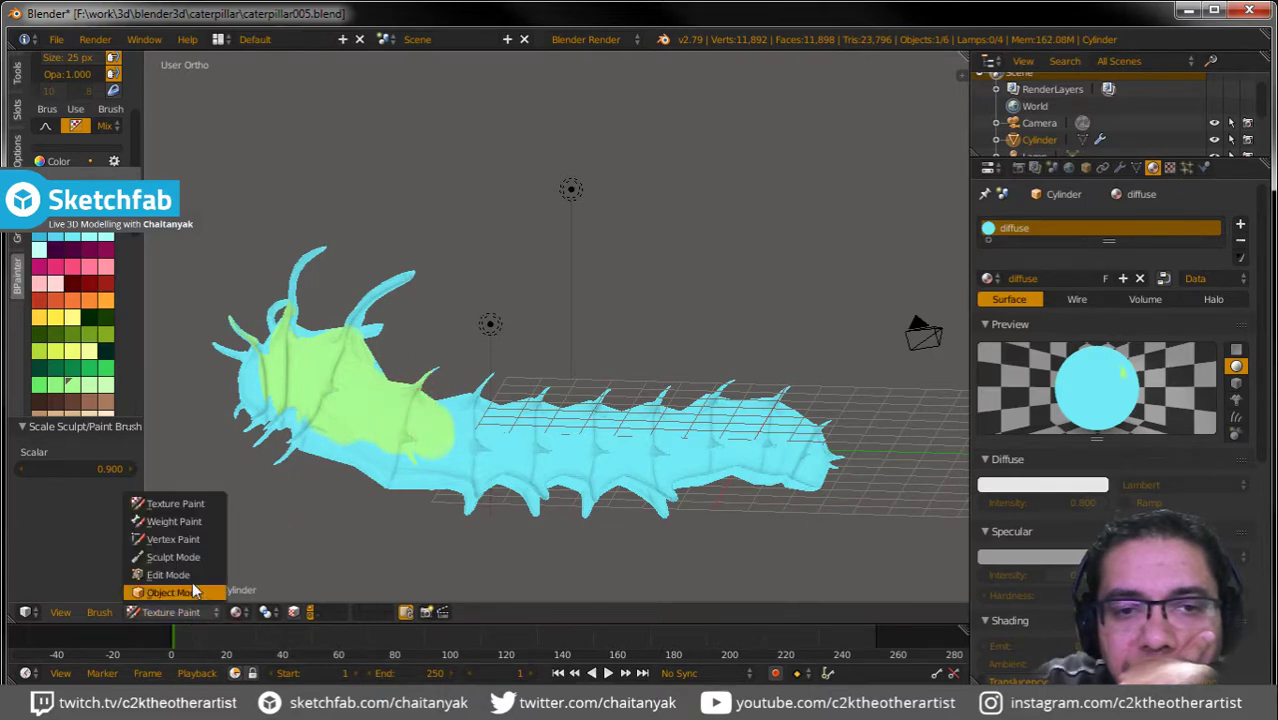
In Object Mode, delete the three lamps and the camera.
{"action": "key", "text": "Return"}
{"action": "right_click", "coordinate": [490, 326]}
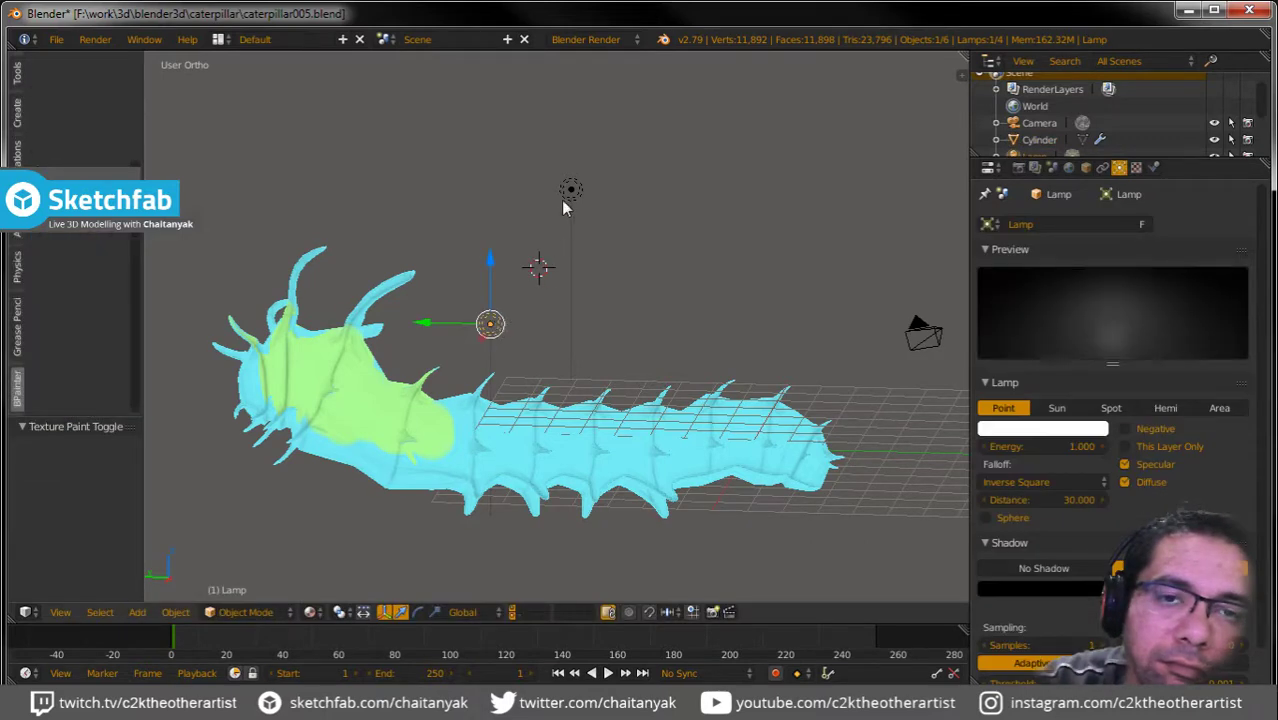
{"action": "scroll", "coordinate": [565, 210], "scroll_direction": "down", "scroll_amount": 4}
{"action": "right_click", "coordinate": [779, 228], "text": "shift"}
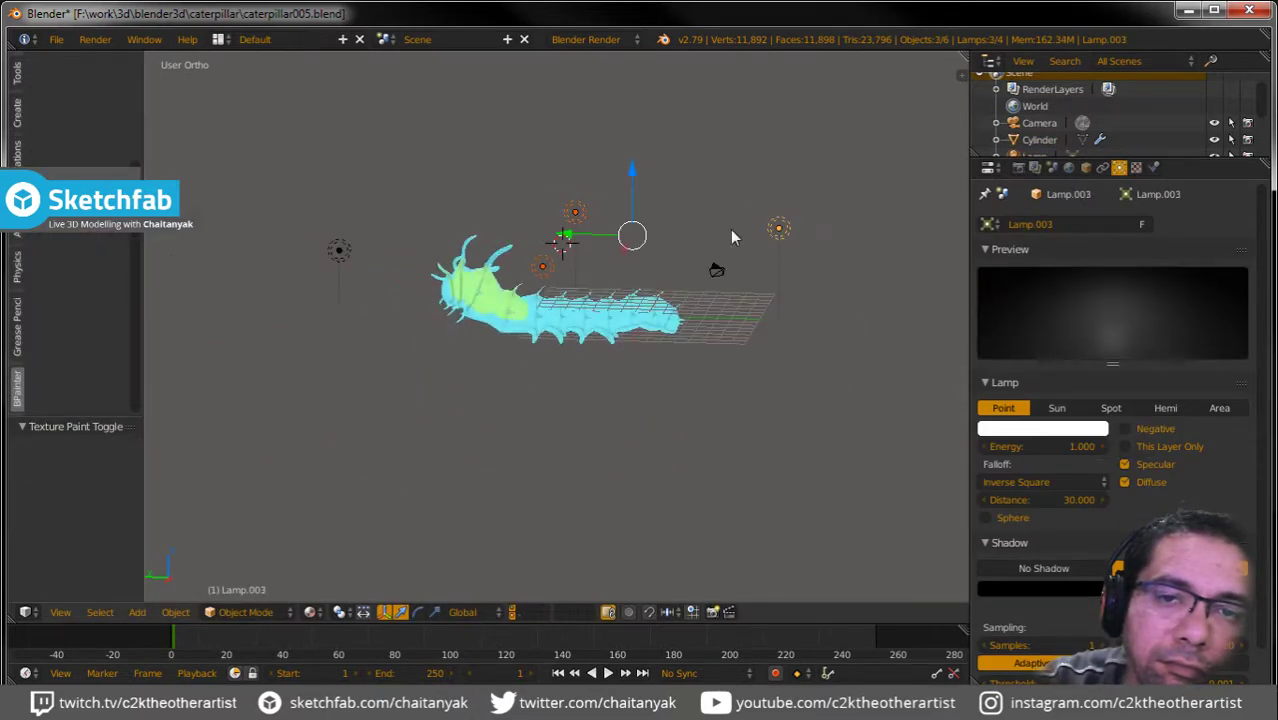
{"action": "right_click", "coordinate": [345, 252], "text": "shift"}
{"action": "right_click", "coordinate": [731, 275], "text": "shift"}
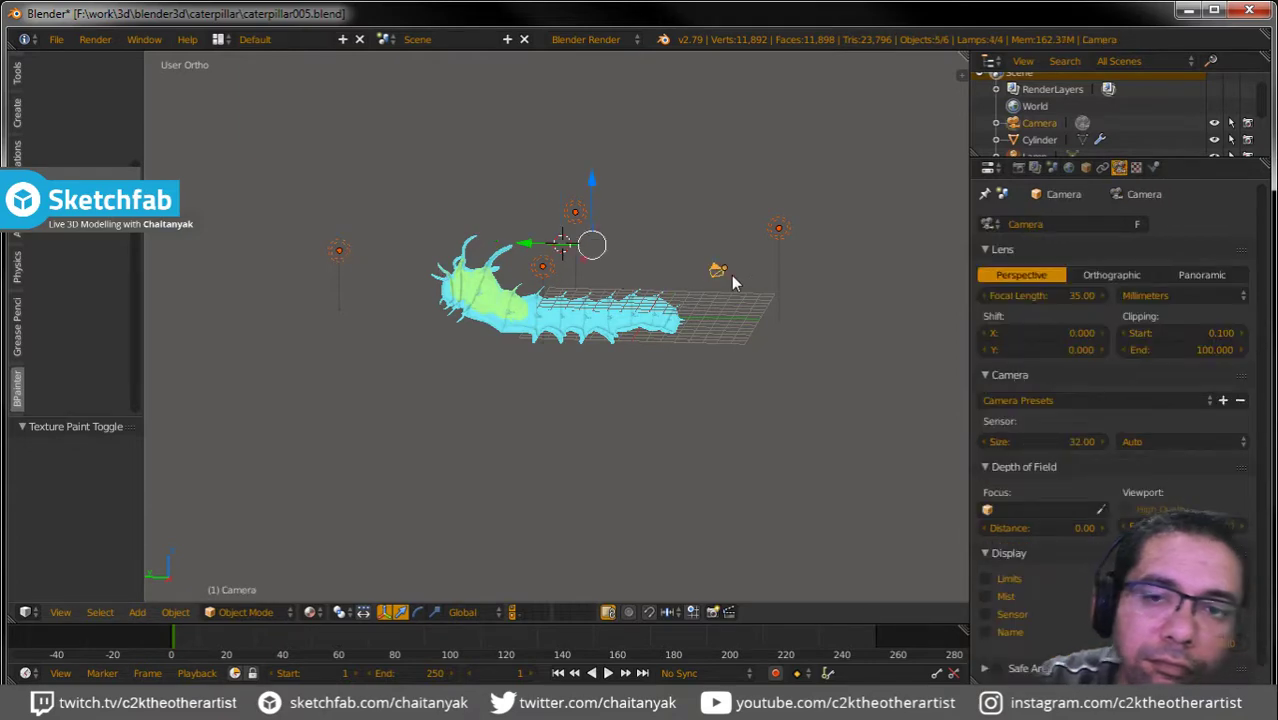
{"action": "key", "text": "x"}
{"action": "left_click", "coordinate": [731, 275]}
Reselect the caterpillar Cylinder to resume texture painting.
{"action": "scroll", "coordinate": [520, 300], "scroll_direction": "up", "scroll_amount": 3}
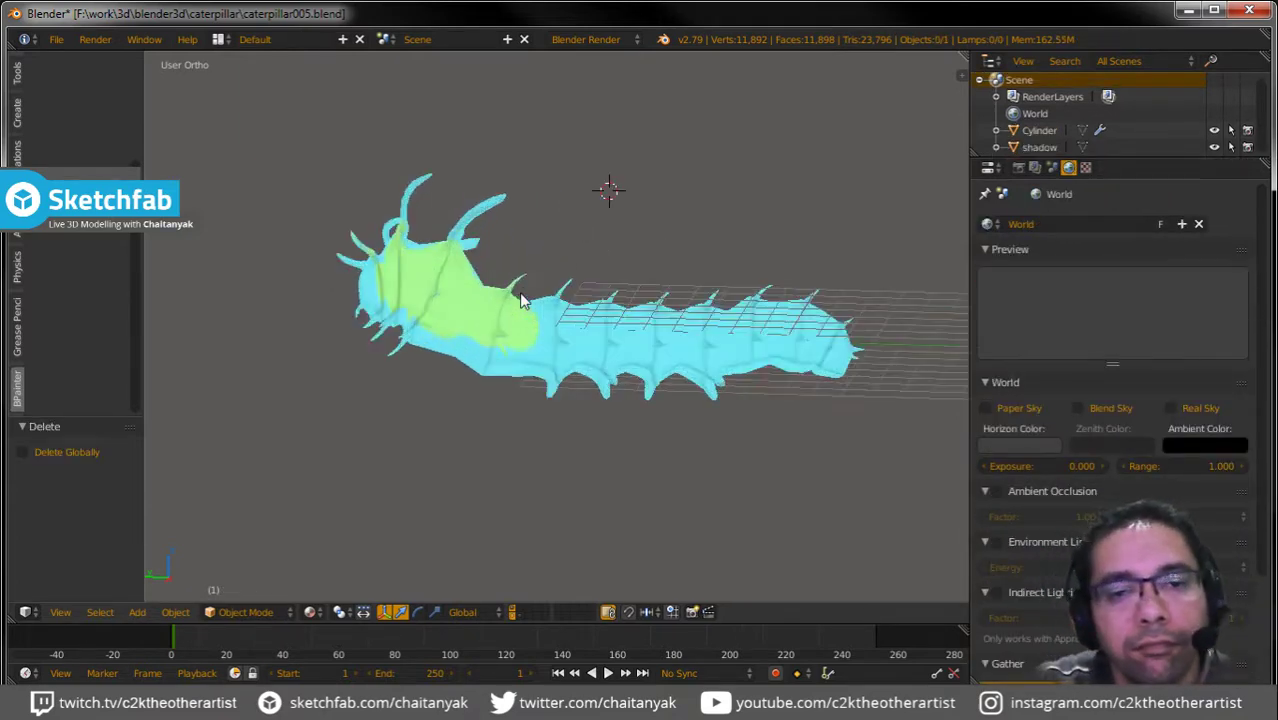
{"action": "scroll", "coordinate": [522, 320], "scroll_direction": "up", "scroll_amount": 2}
{"action": "right_click", "coordinate": [524, 345]}
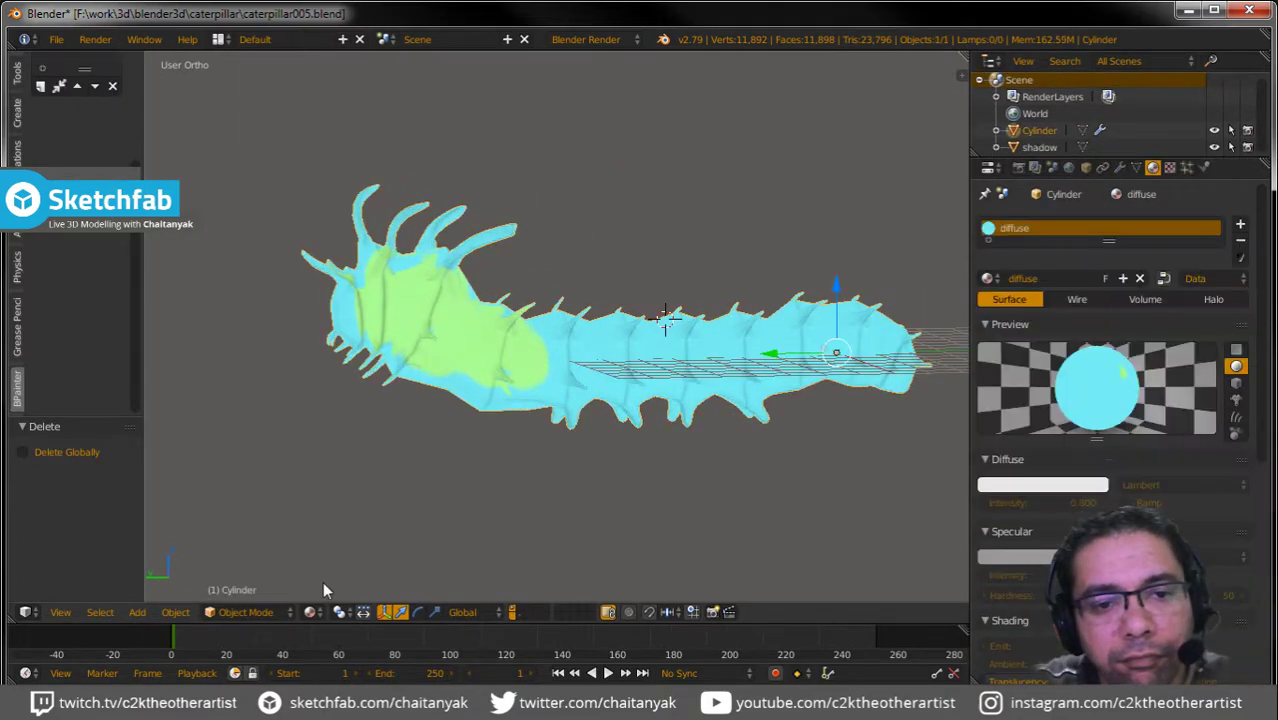
{"action": "left_click", "coordinate": [248, 612]}
Back in Texture Paint, paint the body, belly leg tips and back spine tips green.
{"action": "left_click", "coordinate": [250, 503]}
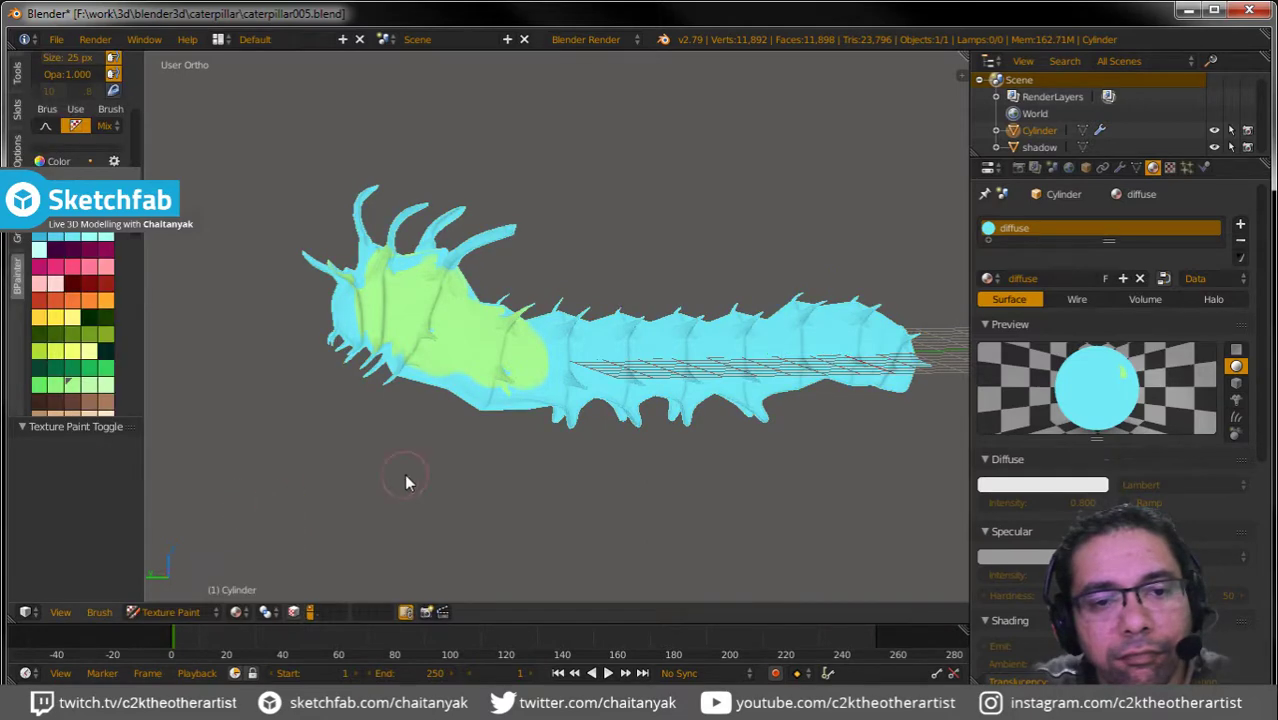
{"action": "mouse_move", "coordinate": [465, 348]}
{"action": "left_mouse_down"}
{"action": "mouse_move", "coordinate": [652, 352]}
{"action": "mouse_move", "coordinate": [556, 348]}
{"action": "left_mouse_up"}
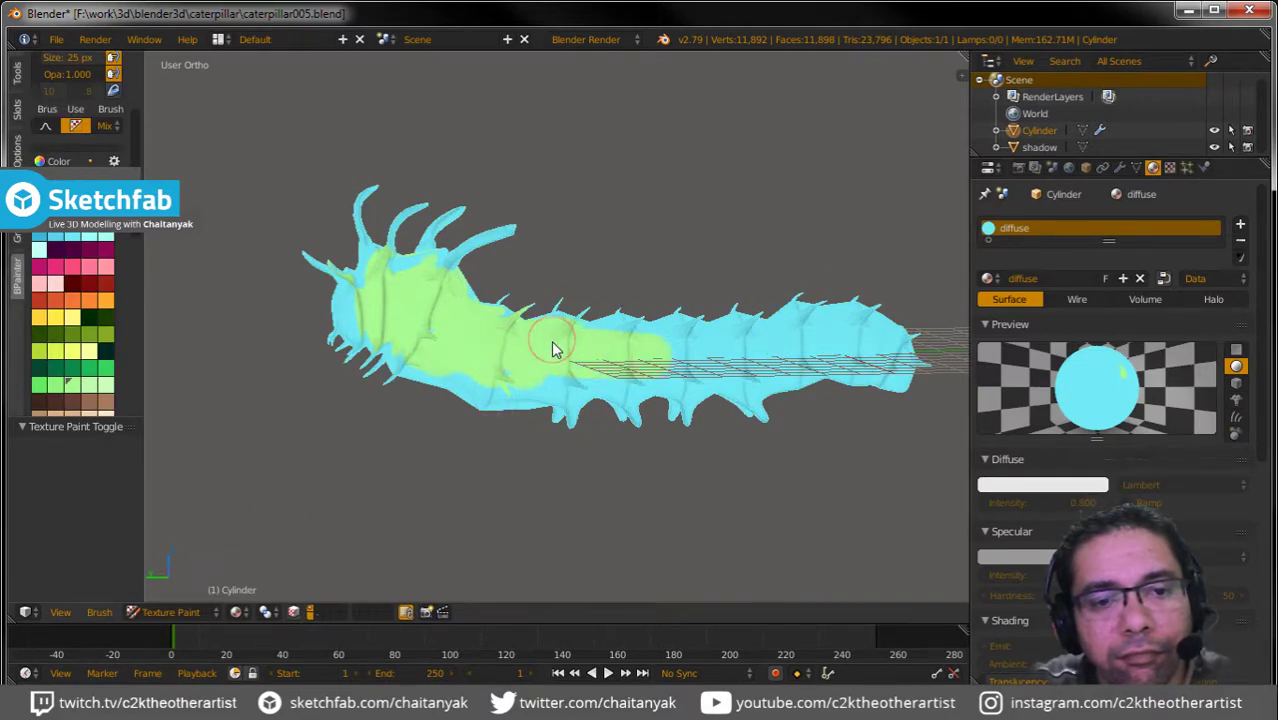
{"action": "left_click_drag", "start_coordinate": [588, 392], "coordinate": [575, 420]}
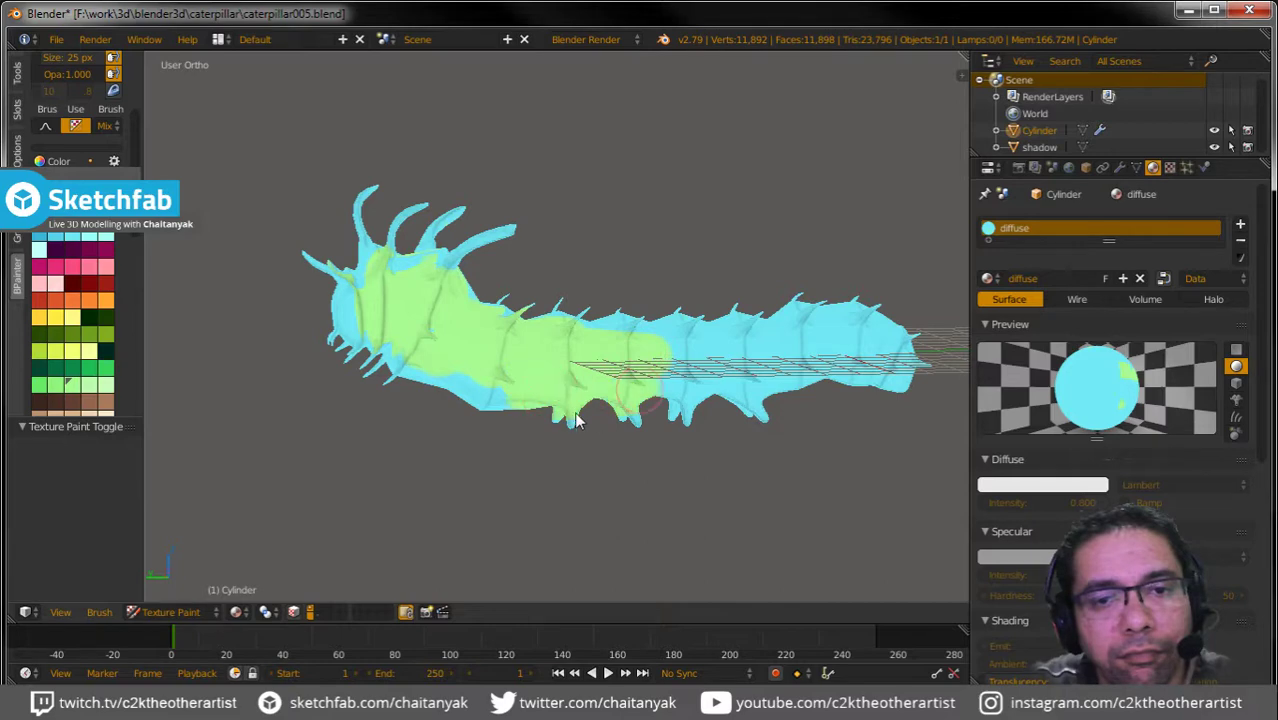
{"action": "mouse_move", "coordinate": [672, 372]}
{"action": "left_mouse_down"}
{"action": "mouse_move", "coordinate": [662, 348]}
{"action": "mouse_move", "coordinate": [819, 337]}
{"action": "mouse_move", "coordinate": [905, 352]}
{"action": "mouse_move", "coordinate": [887, 380]}
{"action": "mouse_move", "coordinate": [850, 362]}
{"action": "mouse_move", "coordinate": [747, 374]}
{"action": "mouse_move", "coordinate": [448, 357]}
{"action": "mouse_move", "coordinate": [355, 280]}
{"action": "mouse_move", "coordinate": [434, 268]}
{"action": "mouse_move", "coordinate": [505, 340]}
{"action": "mouse_move", "coordinate": [320, 300]}
{"action": "mouse_move", "coordinate": [343, 312]}
{"action": "mouse_move", "coordinate": [365, 370]}
{"action": "mouse_move", "coordinate": [603, 410]}
{"action": "mouse_move", "coordinate": [768, 396]}
{"action": "left_mouse_up"}
{"action": "left_click_drag", "start_coordinate": [903, 394], "coordinate": [752, 424]}
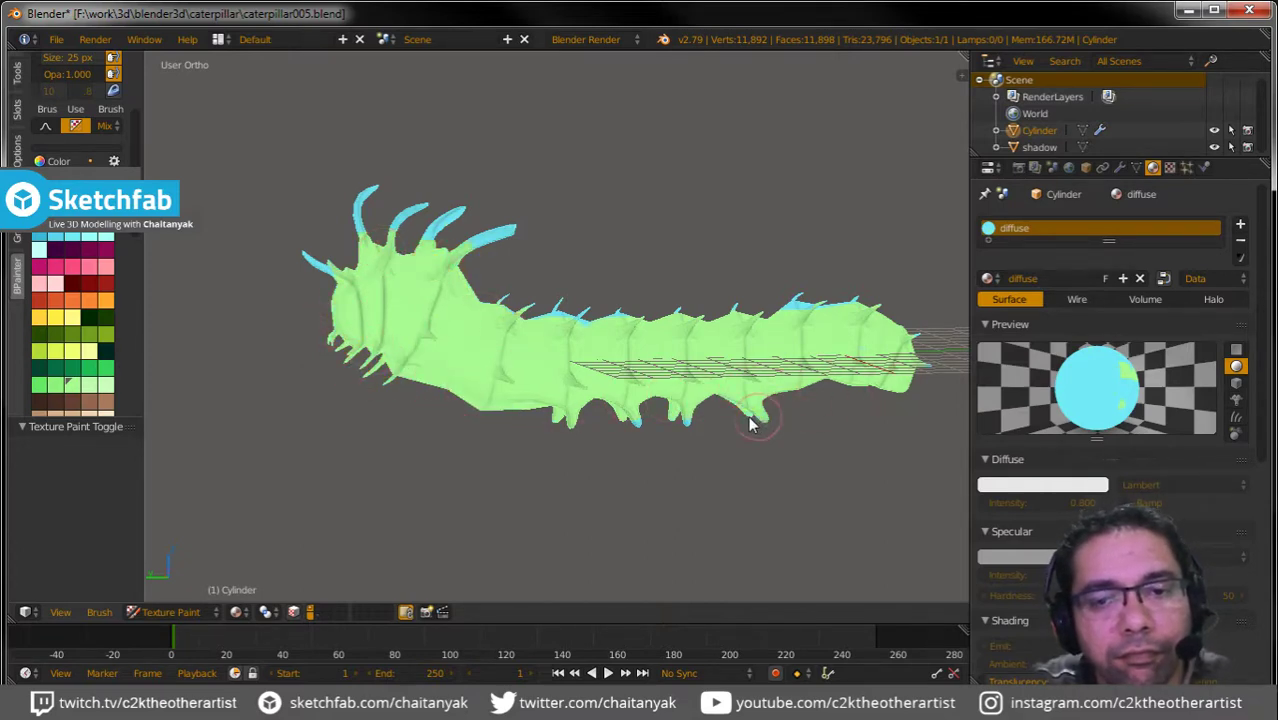
{"action": "left_click_drag", "start_coordinate": [556, 322], "coordinate": [628, 320]}
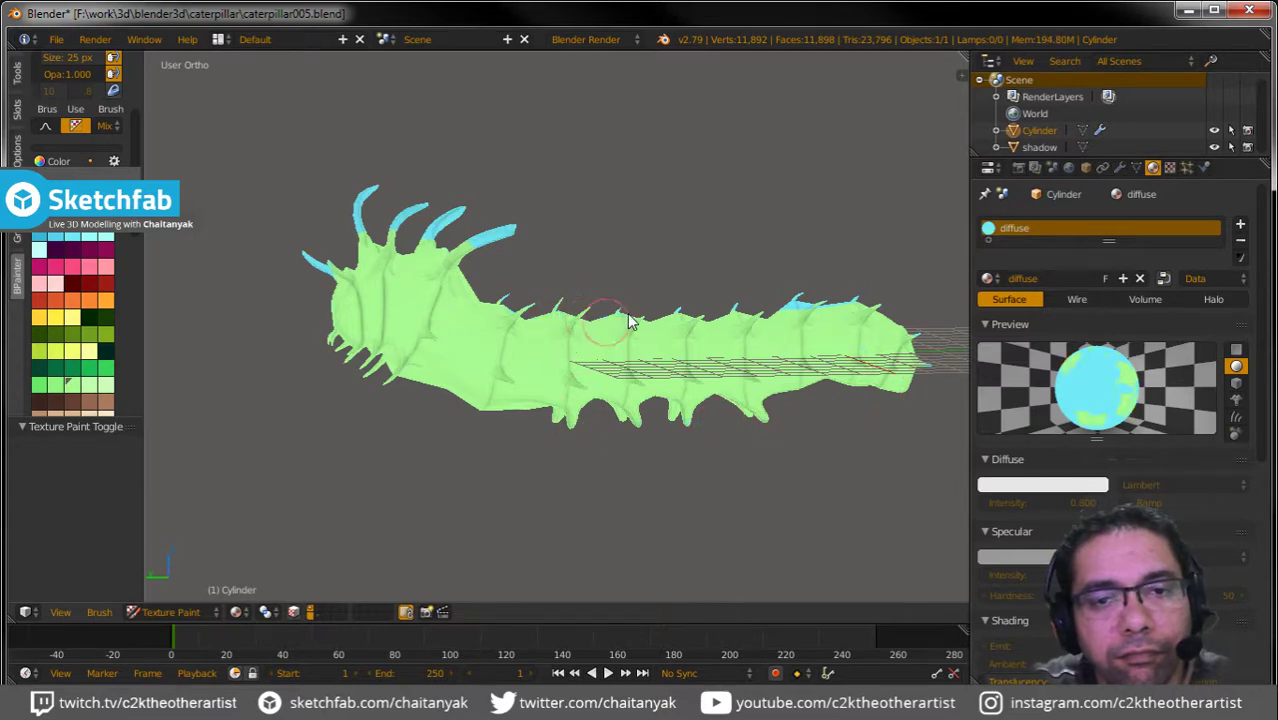
{"action": "mouse_move", "coordinate": [792, 296]}
{"action": "left_mouse_down"}
{"action": "mouse_move", "coordinate": [905, 342]}
{"action": "mouse_move", "coordinate": [932, 292]}
{"action": "left_mouse_up"}
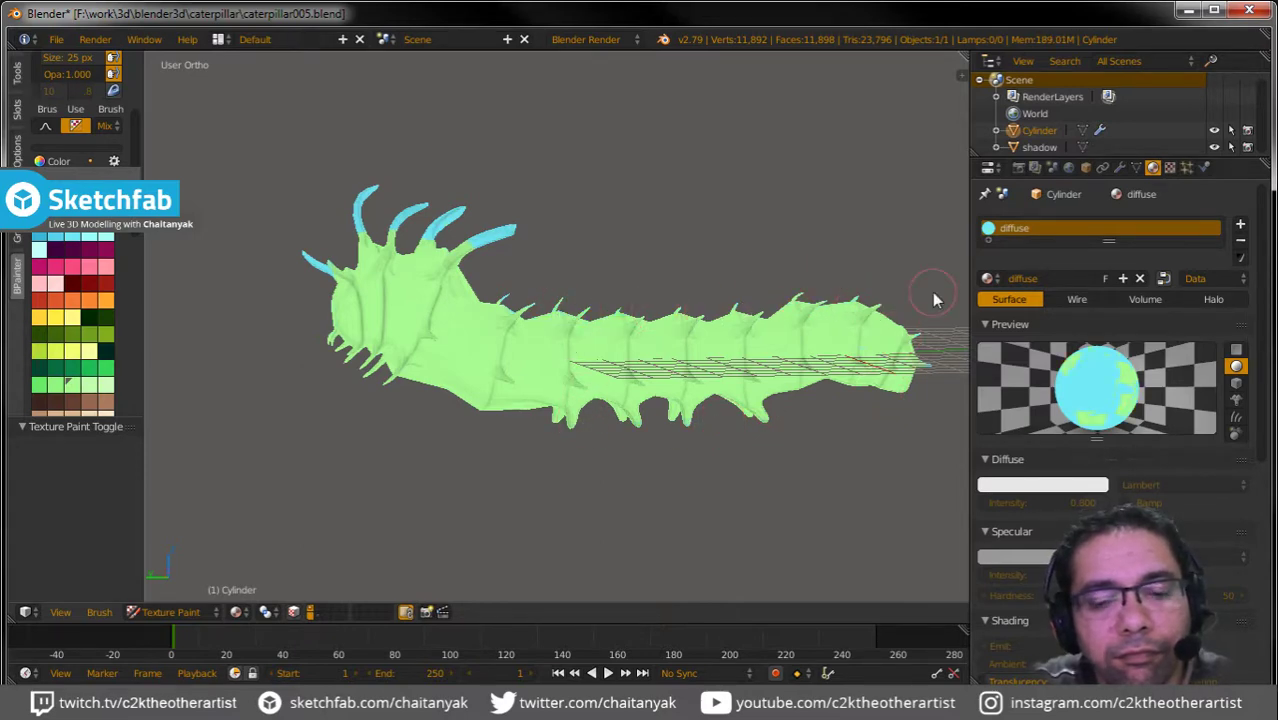
Enable Only Render to hide overlays, then paint the upper spine tips green.
{"action": "key", "text": "n"}
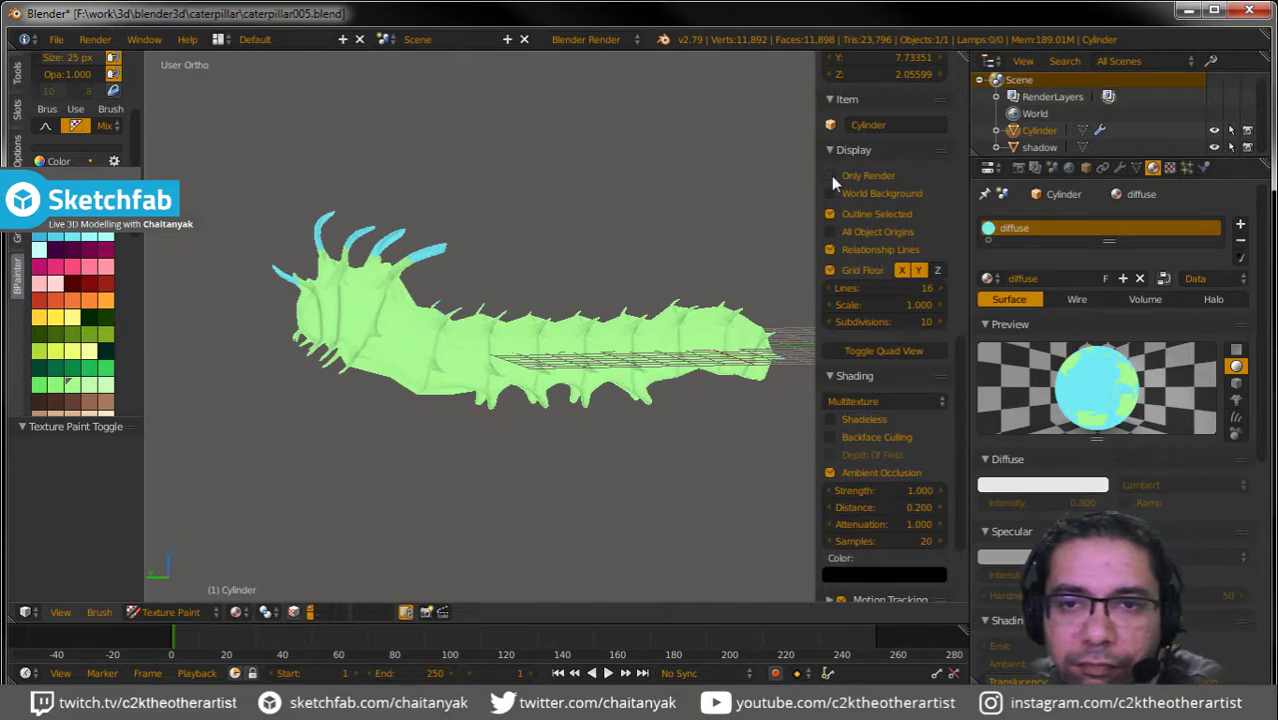
{"action": "left_click", "coordinate": [830, 175]}
{"action": "key", "text": "n"}
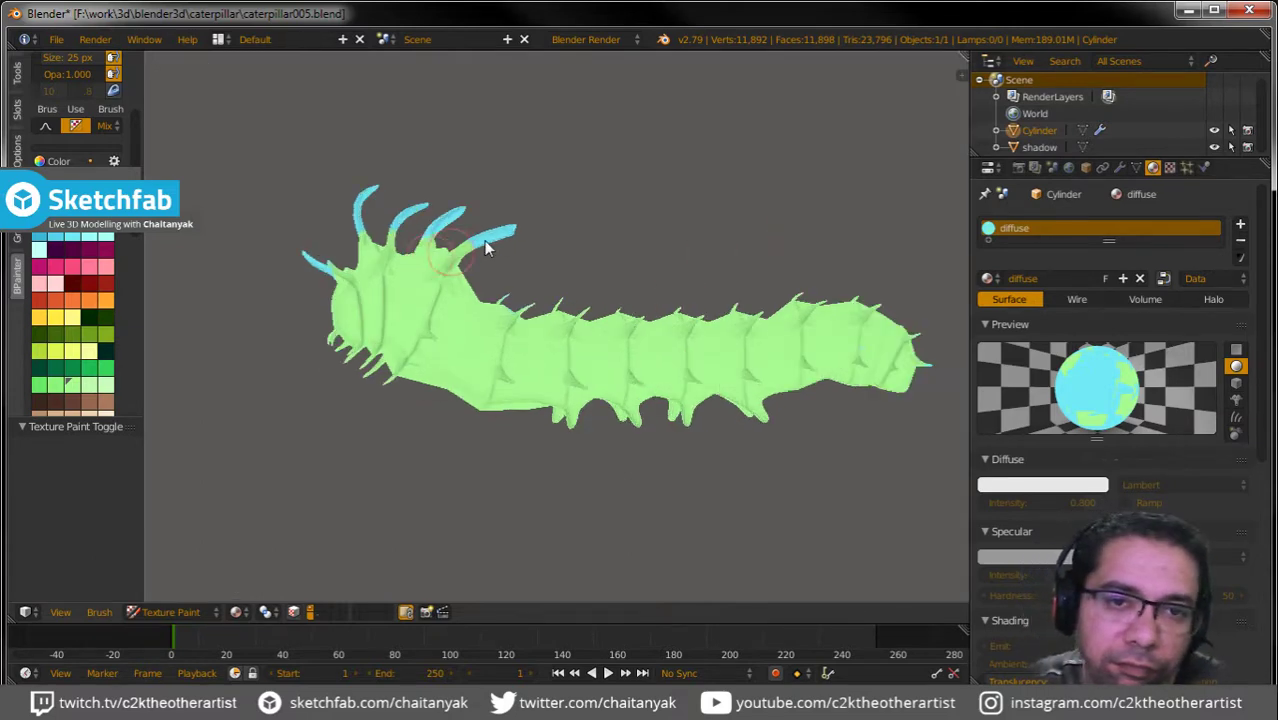
{"action": "left_click_drag", "start_coordinate": [478, 245], "coordinate": [461, 195]}
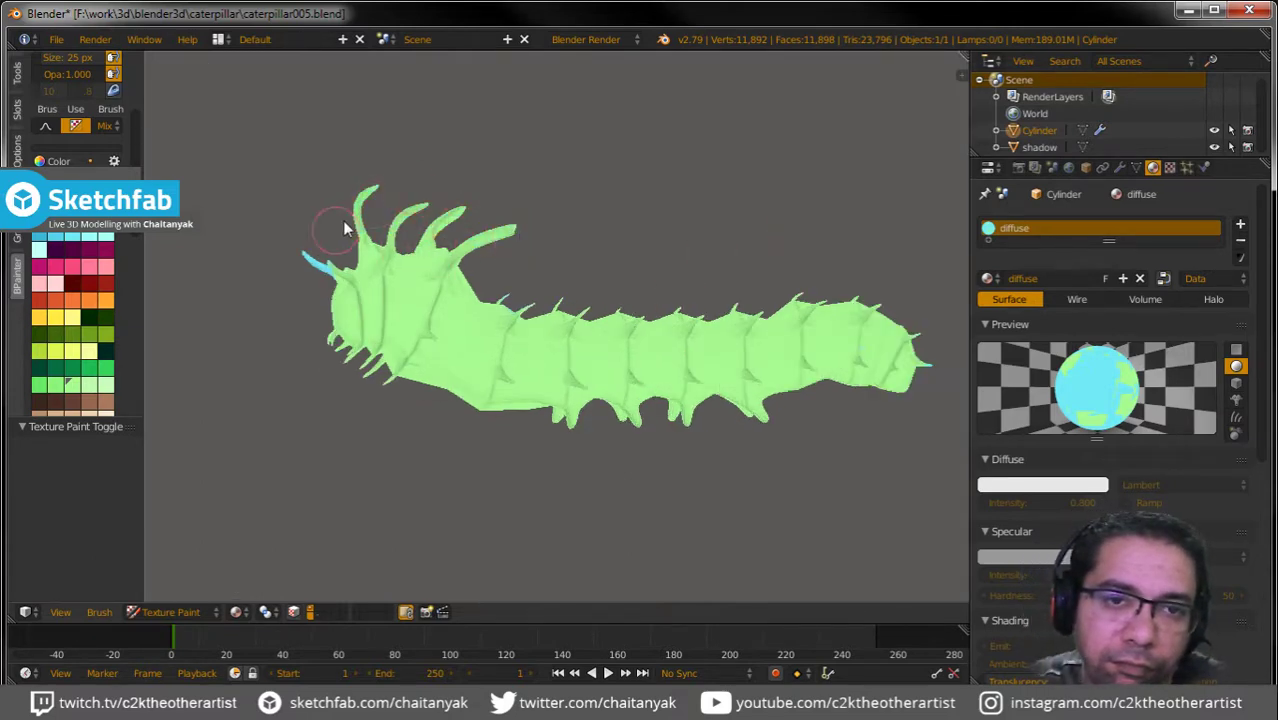
Paint the blue back stripe, rear spike, upper rear edge and front spike tips green.
{"action": "mouse_move", "coordinate": [404, 352]}
{"action": "middle_mouse_down"}
{"action": "mouse_move", "coordinate": [391, 488]}
{"action": "mouse_move", "coordinate": [522, 228]}
{"action": "mouse_move", "coordinate": [503, 333]}
{"action": "mouse_move", "coordinate": [425, 425]}
{"action": "middle_mouse_up"}
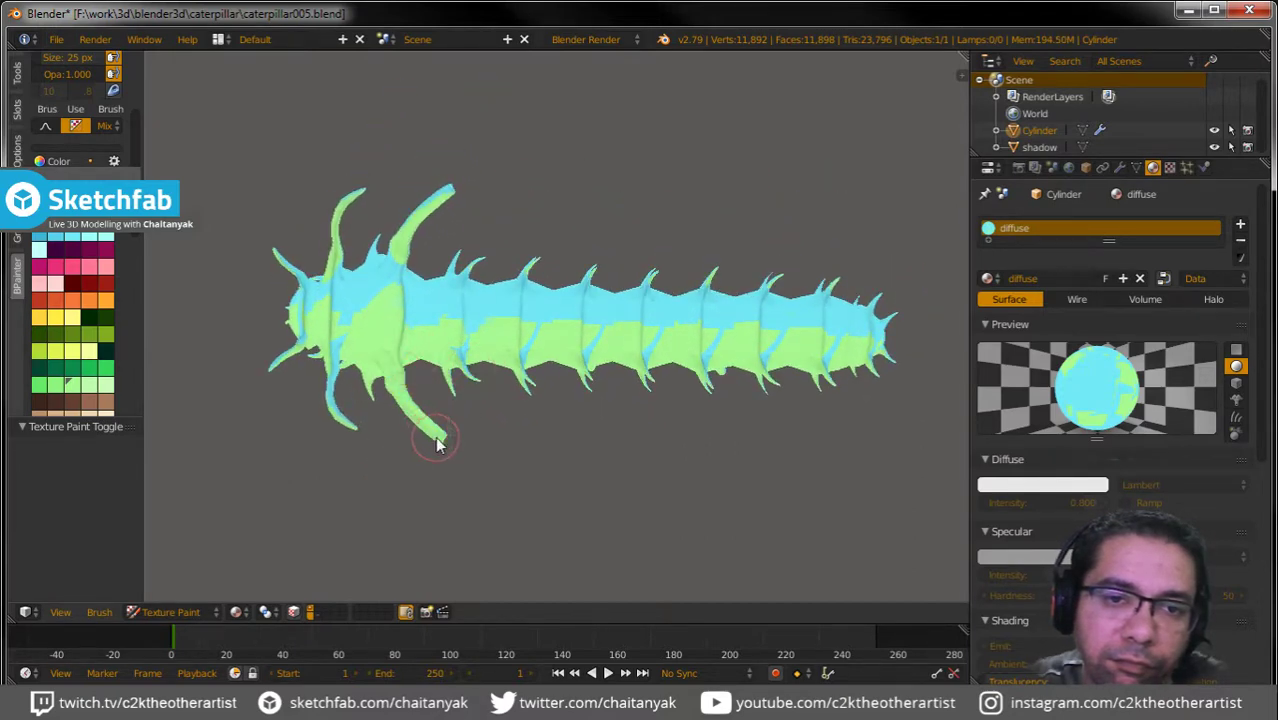
{"action": "mouse_move", "coordinate": [436, 436]}
{"action": "left_mouse_down"}
{"action": "mouse_move", "coordinate": [471, 342]}
{"action": "mouse_move", "coordinate": [456, 354]}
{"action": "left_mouse_up"}
{"action": "mouse_move", "coordinate": [449, 305]}
{"action": "left_mouse_down"}
{"action": "mouse_move", "coordinate": [408, 337]}
{"action": "mouse_move", "coordinate": [370, 290]}
{"action": "mouse_move", "coordinate": [340, 280]}
{"action": "mouse_move", "coordinate": [303, 363]}
{"action": "mouse_move", "coordinate": [271, 248]}
{"action": "mouse_move", "coordinate": [280, 362]}
{"action": "mouse_move", "coordinate": [348, 368]}
{"action": "left_mouse_up"}
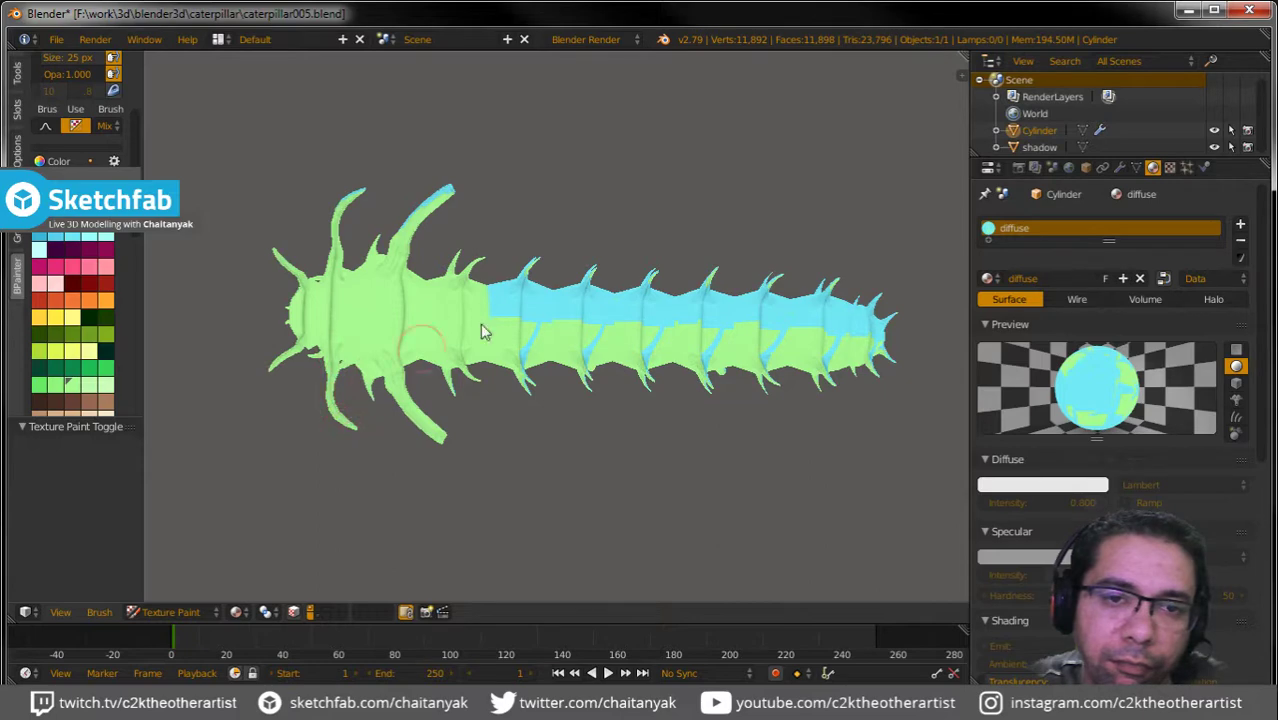
{"action": "mouse_move", "coordinate": [479, 331]}
{"action": "left_mouse_down"}
{"action": "mouse_move", "coordinate": [776, 334]}
{"action": "mouse_move", "coordinate": [876, 352]}
{"action": "left_mouse_up"}
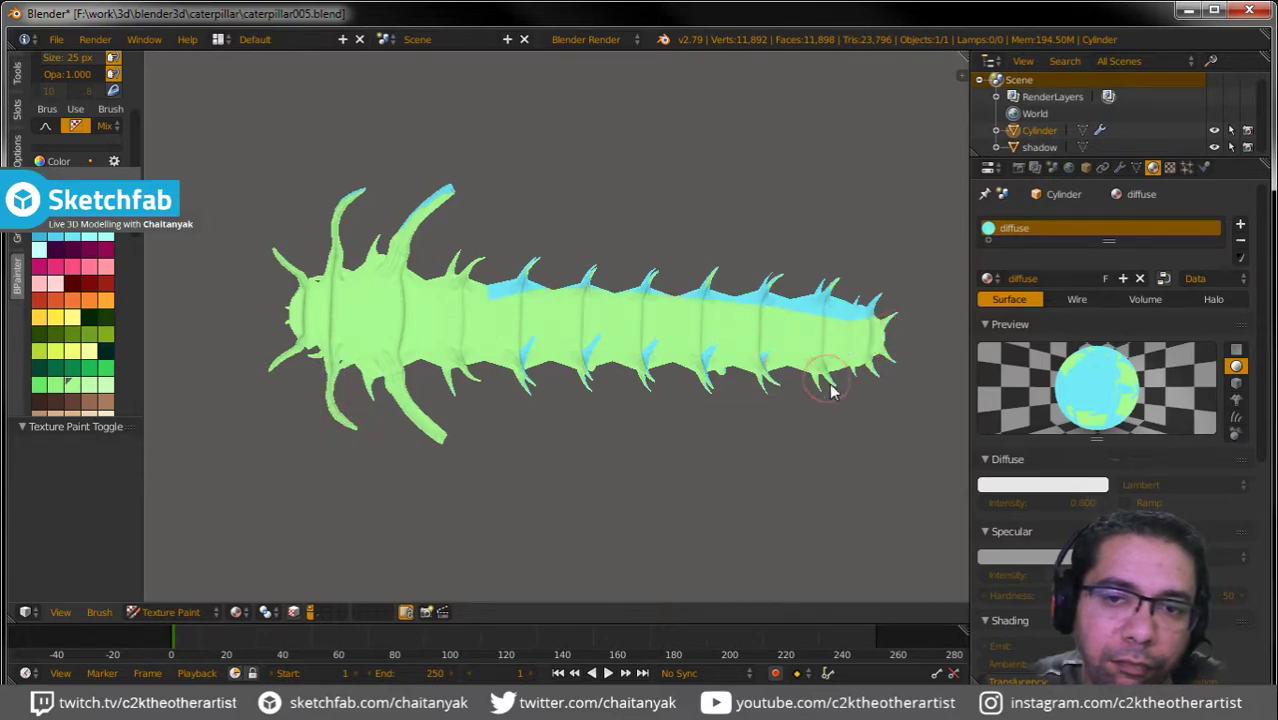
{"action": "mouse_move", "coordinate": [758, 383]}
{"action": "left_mouse_down"}
{"action": "mouse_move", "coordinate": [706, 370]}
{"action": "mouse_move", "coordinate": [625, 385]}
{"action": "mouse_move", "coordinate": [585, 366]}
{"action": "mouse_move", "coordinate": [564, 308]}
{"action": "mouse_move", "coordinate": [530, 364]}
{"action": "mouse_move", "coordinate": [491, 277]}
{"action": "mouse_move", "coordinate": [604, 280]}
{"action": "left_mouse_up"}
{"action": "mouse_move", "coordinate": [685, 288]}
{"action": "left_mouse_down"}
{"action": "mouse_move", "coordinate": [884, 294]}
{"action": "mouse_move", "coordinate": [847, 319]}
{"action": "mouse_move", "coordinate": [812, 290]}
{"action": "left_mouse_up"}
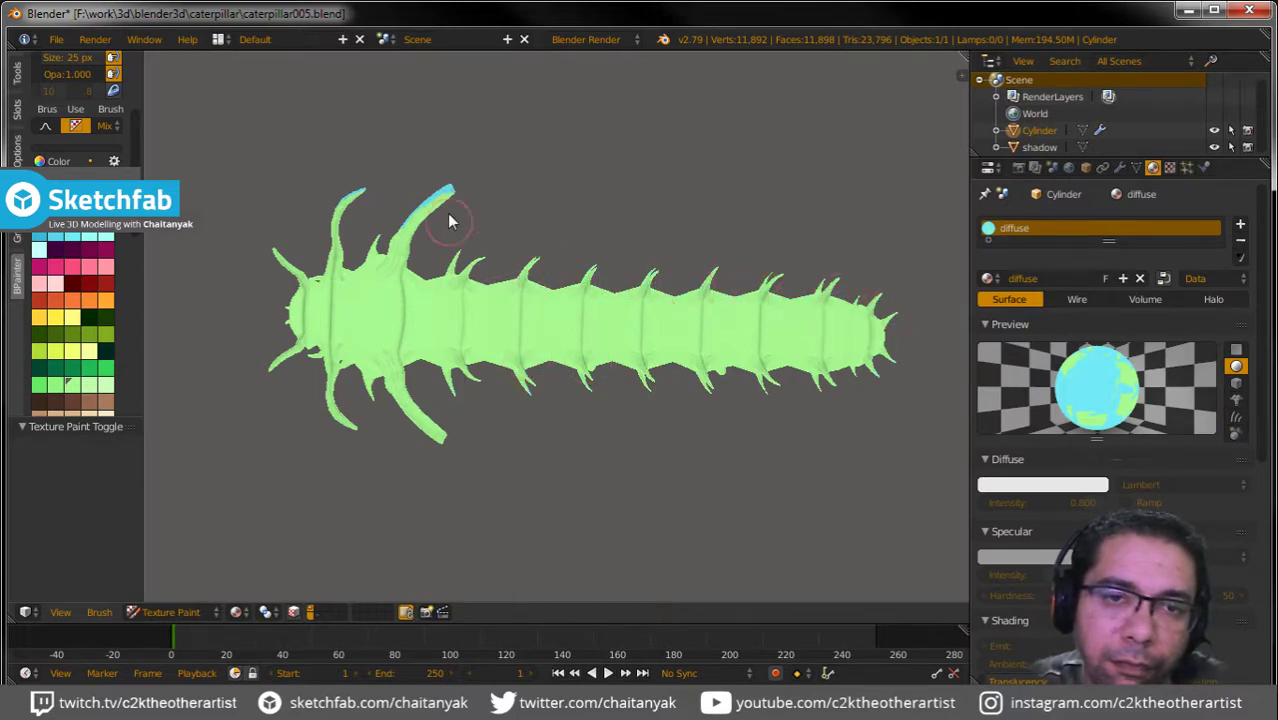
{"action": "left_click_drag", "start_coordinate": [490, 253], "coordinate": [397, 252]}
{"action": "left_click_drag", "start_coordinate": [338, 224], "coordinate": [366, 182]}
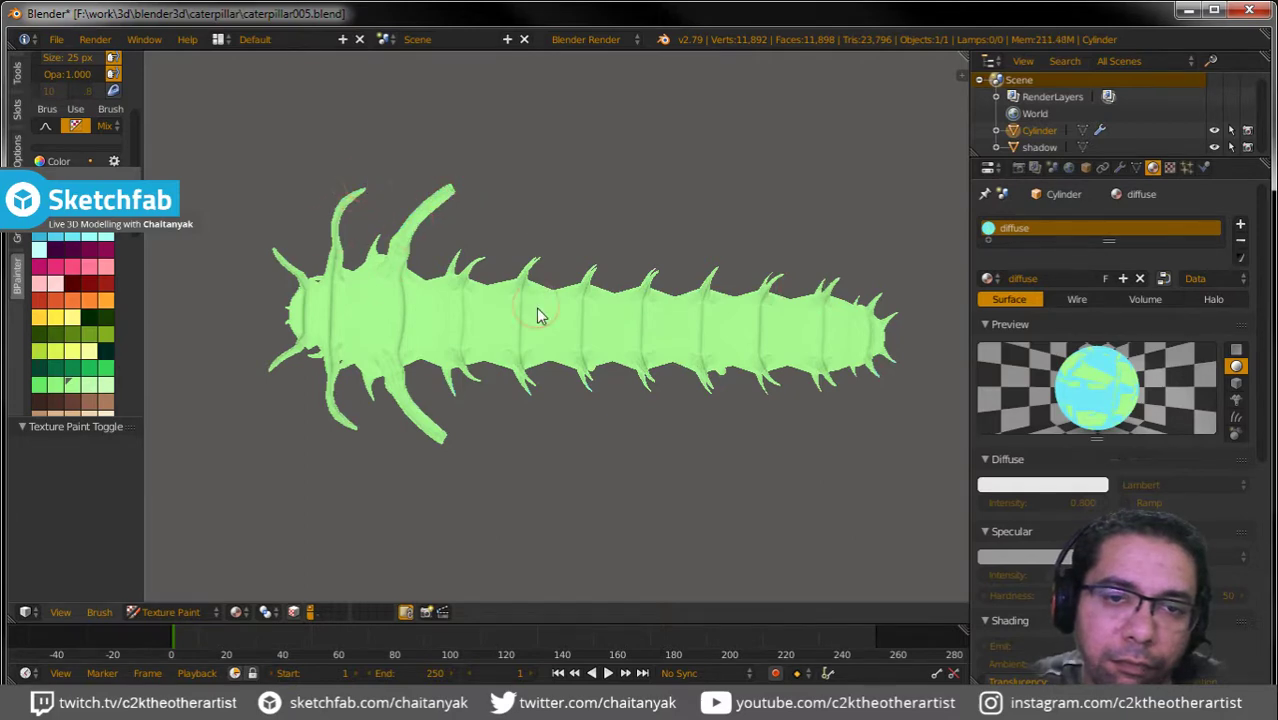
{"action": "mouse_move", "coordinate": [536, 307]}
{"action": "middle_mouse_down"}
{"action": "mouse_move", "coordinate": [533, 443]}
{"action": "mouse_move", "coordinate": [519, 457]}
{"action": "mouse_move", "coordinate": [432, 399]}
{"action": "middle_mouse_up"}
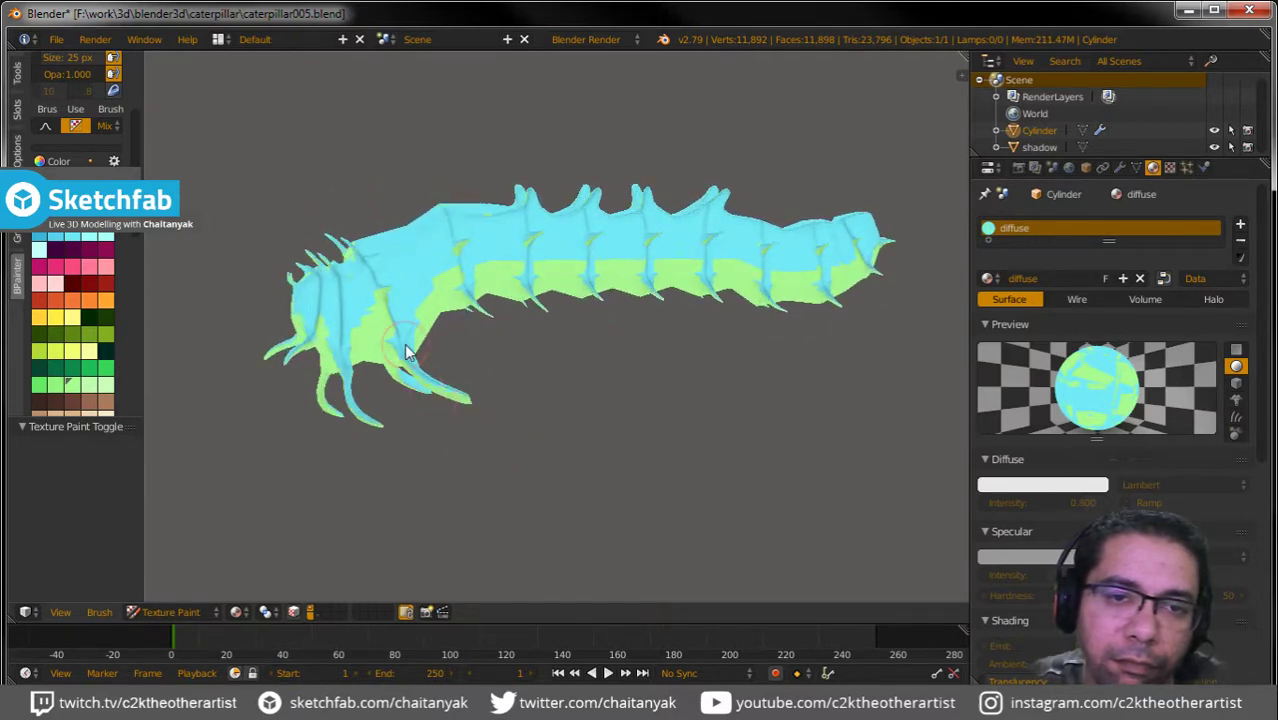
Enlarge the brush to about 142 px and paint the head, front and blue back green, checking from several angles.
{"action": "key", "text": "bracketright"}
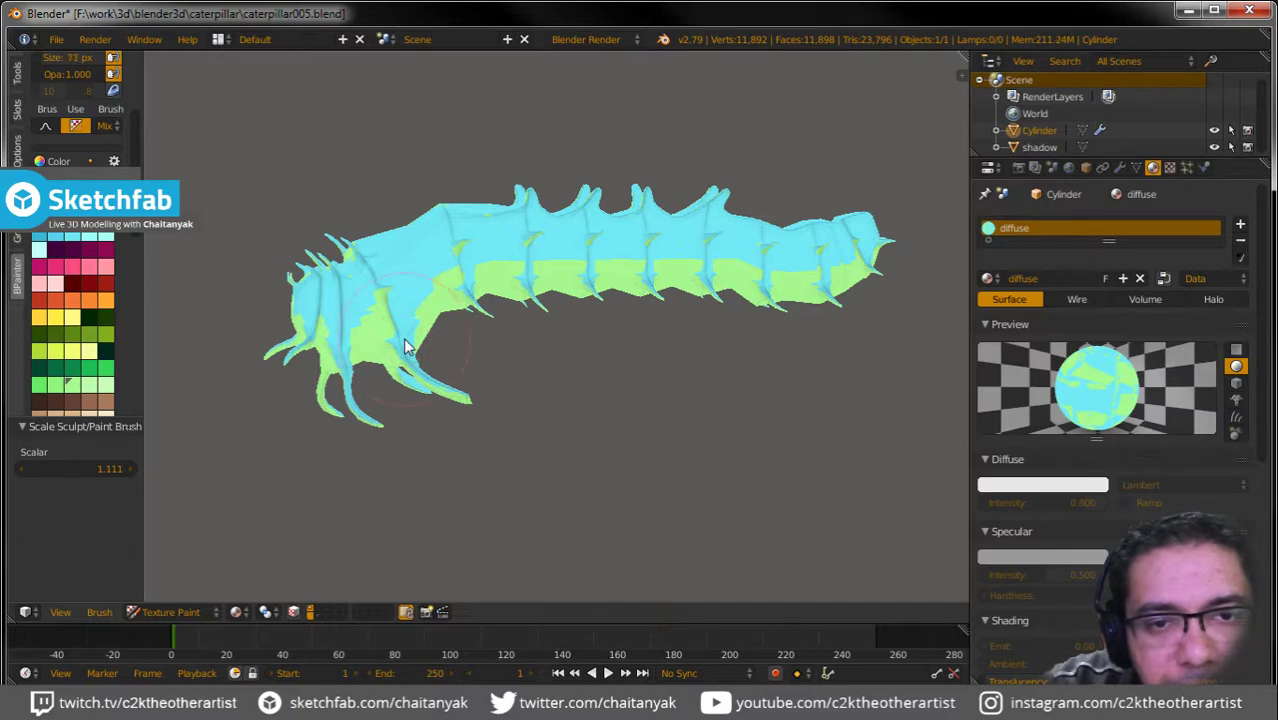
{"action": "key", "text": "f"}
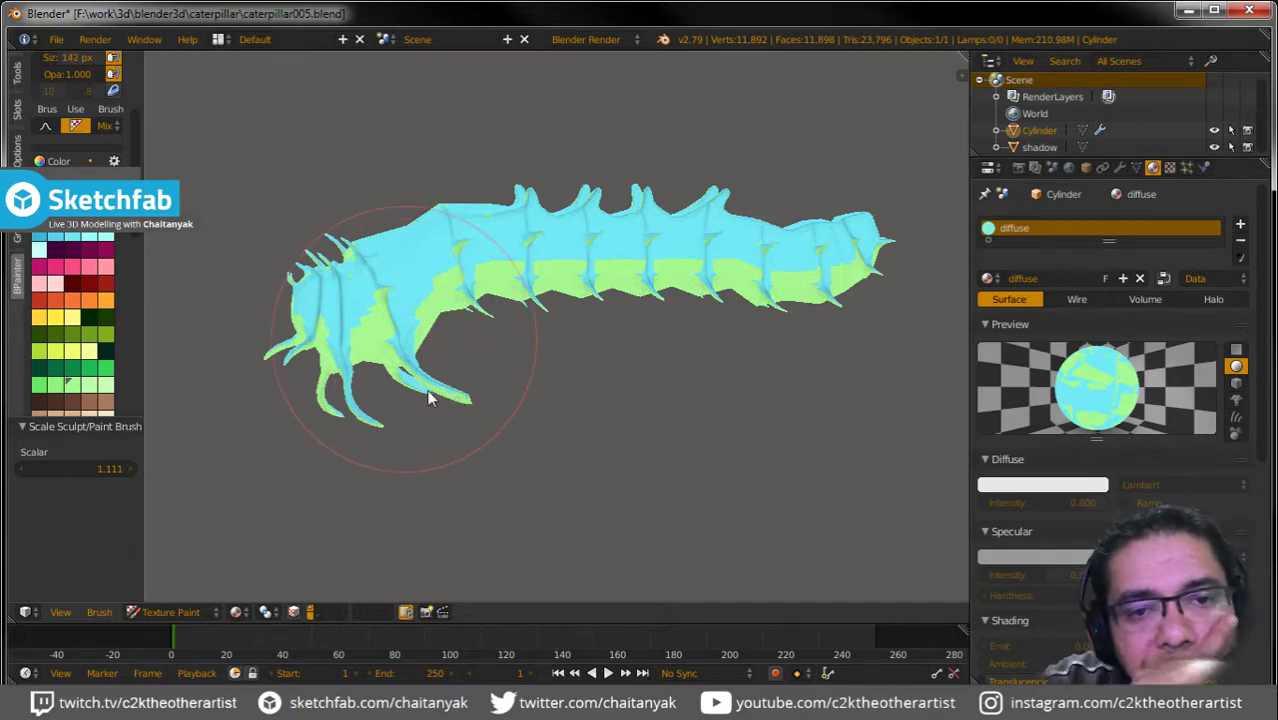
{"action": "mouse_move", "coordinate": [316, 323]}
{"action": "left_mouse_down"}
{"action": "mouse_move", "coordinate": [321, 283]}
{"action": "mouse_move", "coordinate": [351, 334]}
{"action": "mouse_move", "coordinate": [447, 275]}
{"action": "left_mouse_up"}
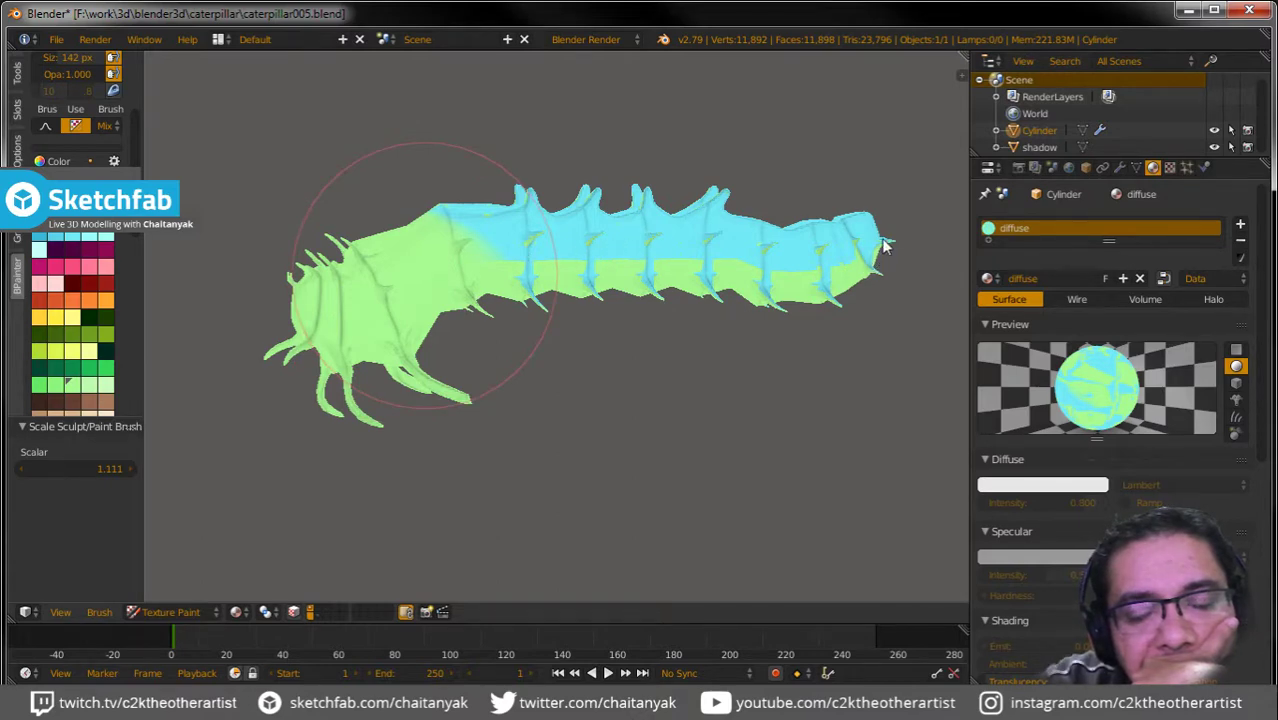
{"action": "left_click", "coordinate": [425, 275]}
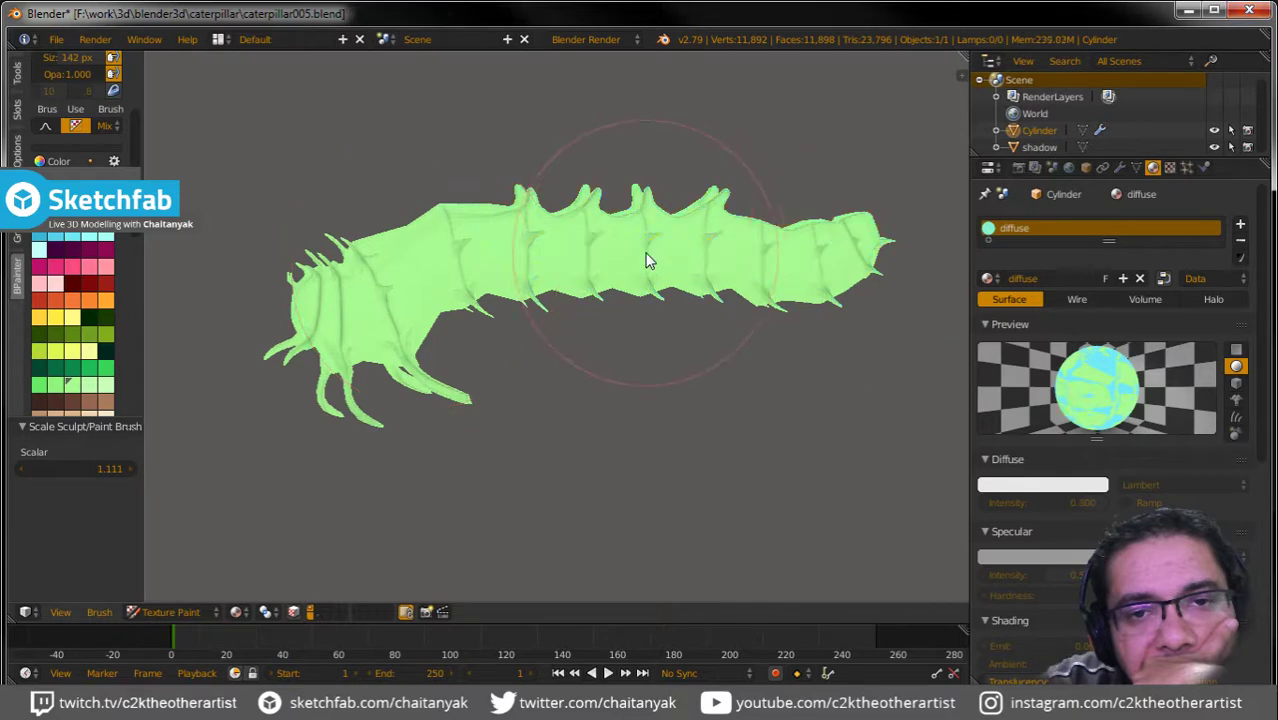
{"action": "mouse_move", "coordinate": [650, 256]}
{"action": "middle_mouse_down"}
{"action": "mouse_move", "coordinate": [625, 458]}
{"action": "mouse_move", "coordinate": [669, 323]}
{"action": "mouse_move", "coordinate": [661, 306]}
{"action": "middle_mouse_up"}
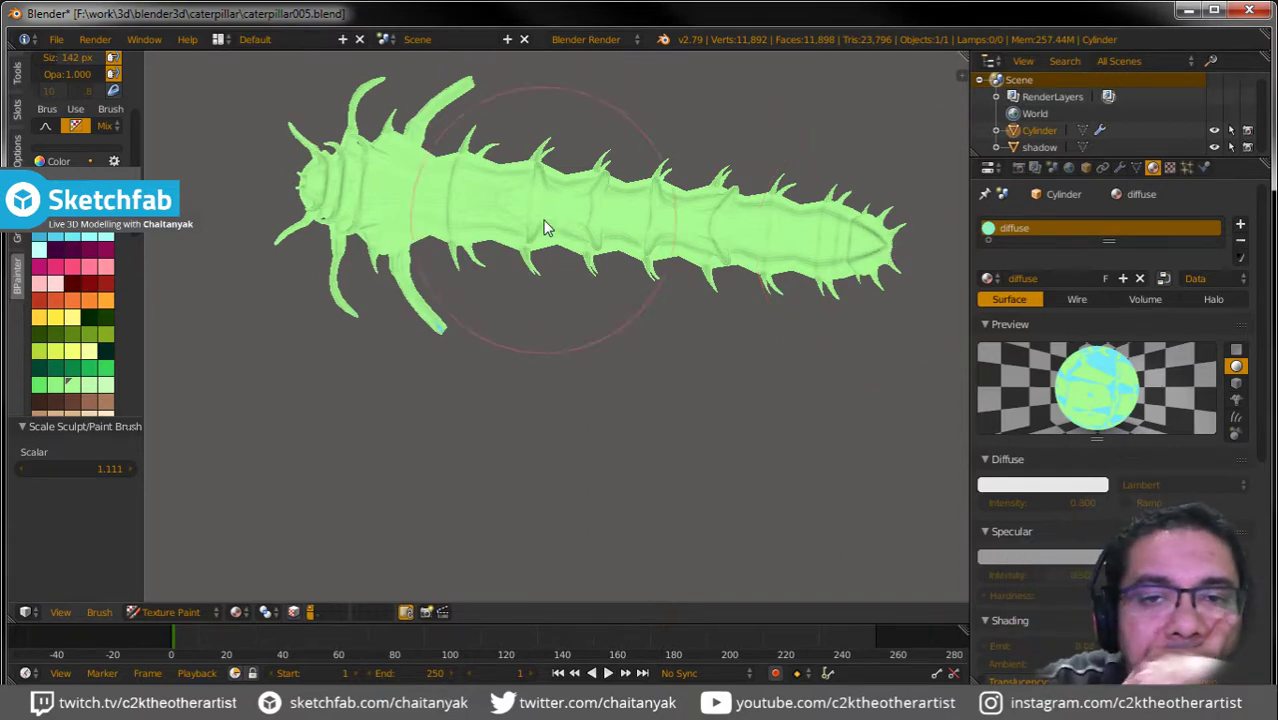
{"action": "mouse_move", "coordinate": [545, 229]}
{"action": "middle_mouse_down"}
{"action": "mouse_move", "coordinate": [628, 279]}
{"action": "mouse_move", "coordinate": [631, 381]}
{"action": "middle_mouse_up"}
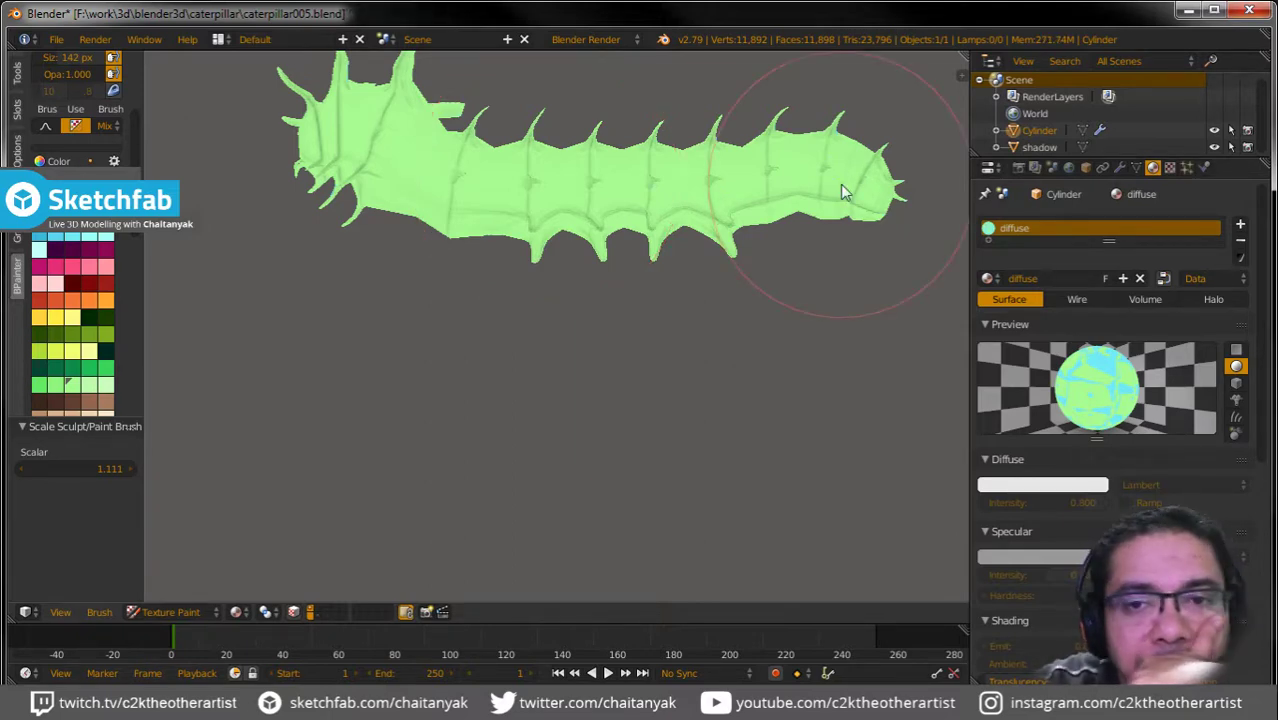
{"action": "mouse_move", "coordinate": [707, 157]}
{"action": "middle_mouse_down"}
{"action": "mouse_move", "coordinate": [698, 248]}
{"action": "mouse_move", "coordinate": [717, 343]}
{"action": "mouse_move", "coordinate": [631, 206]}
{"action": "mouse_move", "coordinate": [818, 220]}
{"action": "mouse_move", "coordinate": [713, 220]}
{"action": "mouse_move", "coordinate": [797, 226]}
{"action": "mouse_move", "coordinate": [757, 222]}
{"action": "mouse_move", "coordinate": [805, 188]}
{"action": "mouse_move", "coordinate": [718, 190]}
{"action": "middle_mouse_up"}
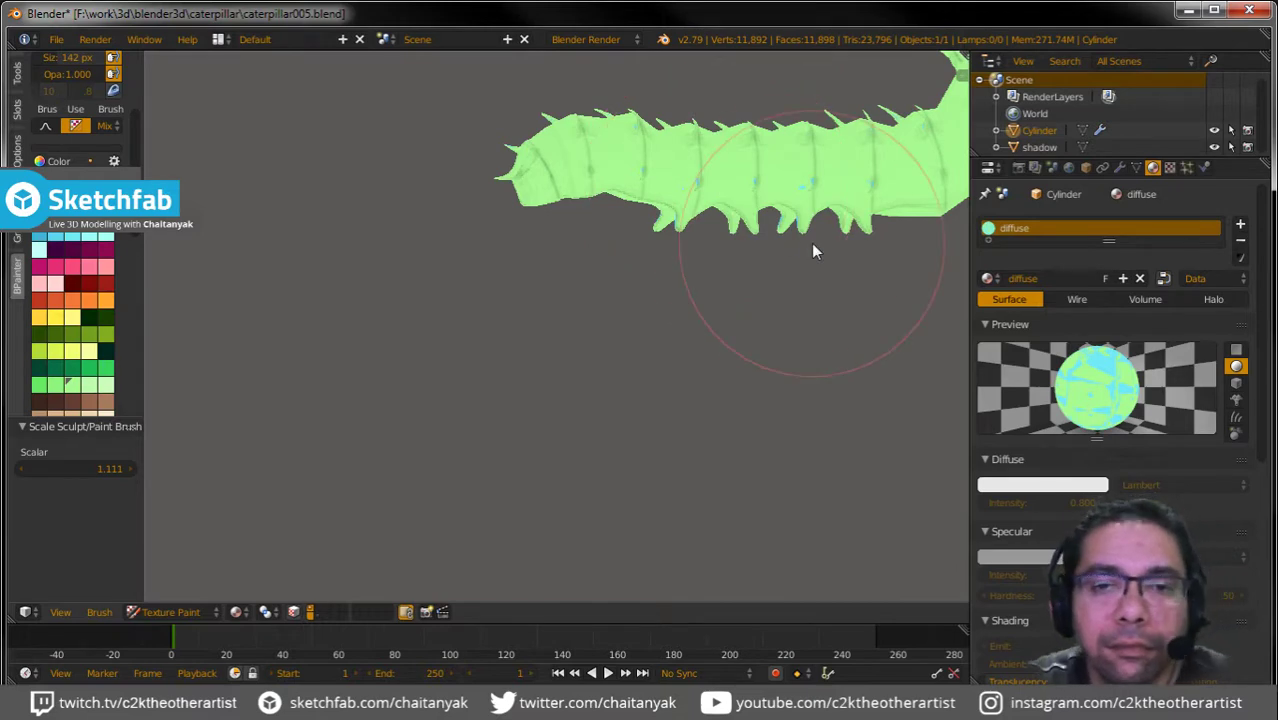
Snap the green caterpillar to top view, then switch to the hickory horned devil reference photos in Chrome.
{"action": "mouse_move", "coordinate": [812, 246]}
{"action": "middle_mouse_down"}
{"action": "mouse_move", "coordinate": [641, 320]}
{"action": "mouse_move", "coordinate": [501, 342]}
{"action": "middle_mouse_up"}
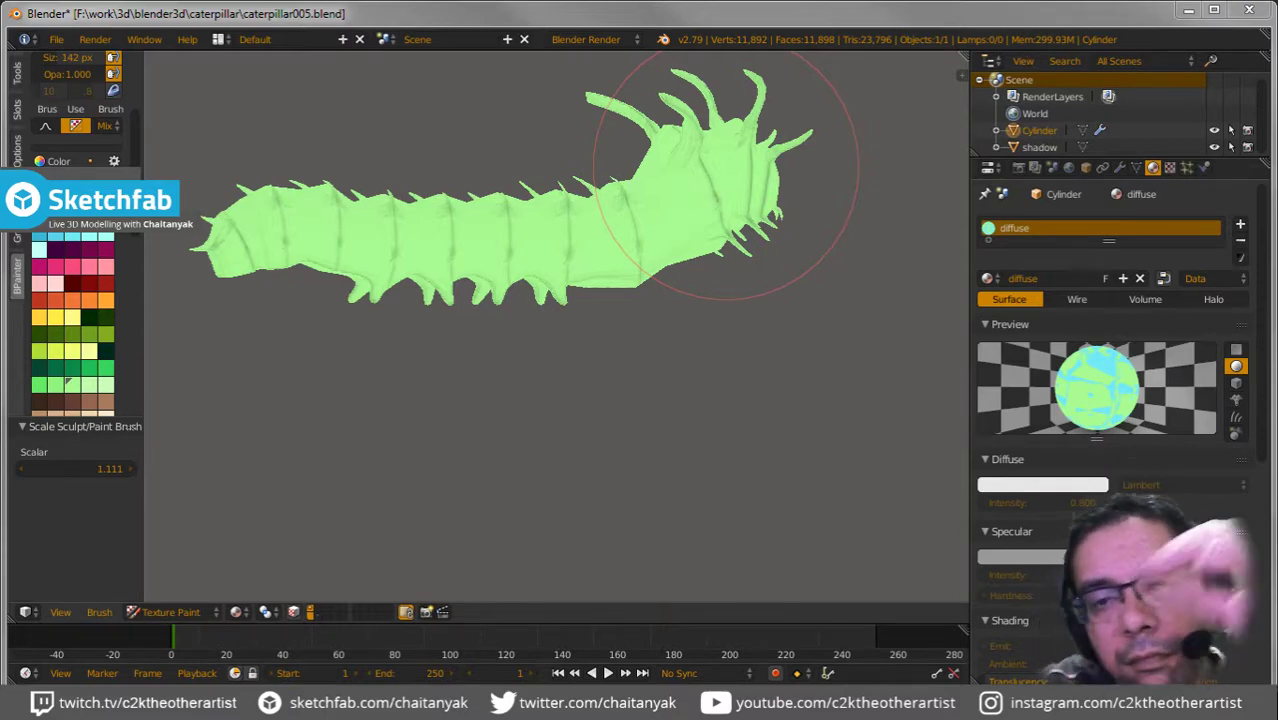
{"action": "mouse_move", "coordinate": [482, 298]}
{"action": "middle_mouse_down"}
{"action": "mouse_move", "coordinate": [696, 308]}
{"action": "mouse_move", "coordinate": [599, 405]}
{"action": "mouse_move", "coordinate": [442, 322]}
{"action": "mouse_move", "coordinate": [472, 275]}
{"action": "middle_mouse_up"}
{"action": "key", "text": "KP_7"}
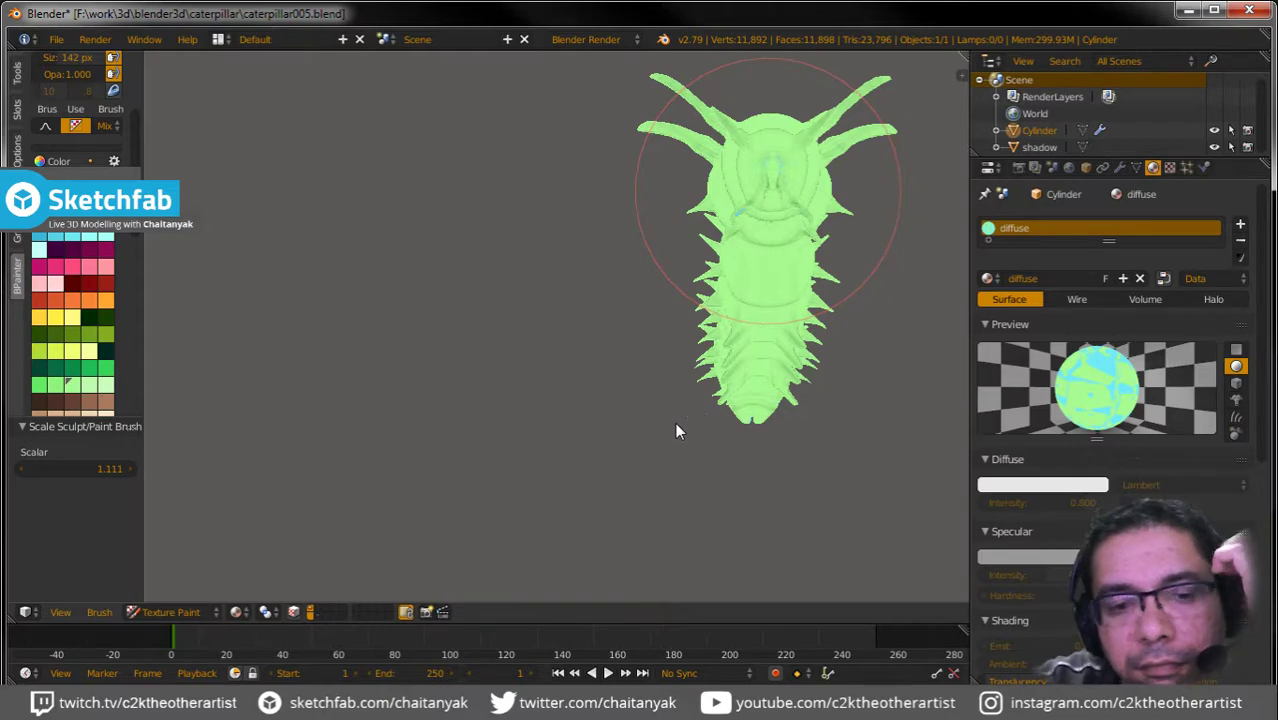
{"action": "key", "text": "alt+Tab"}
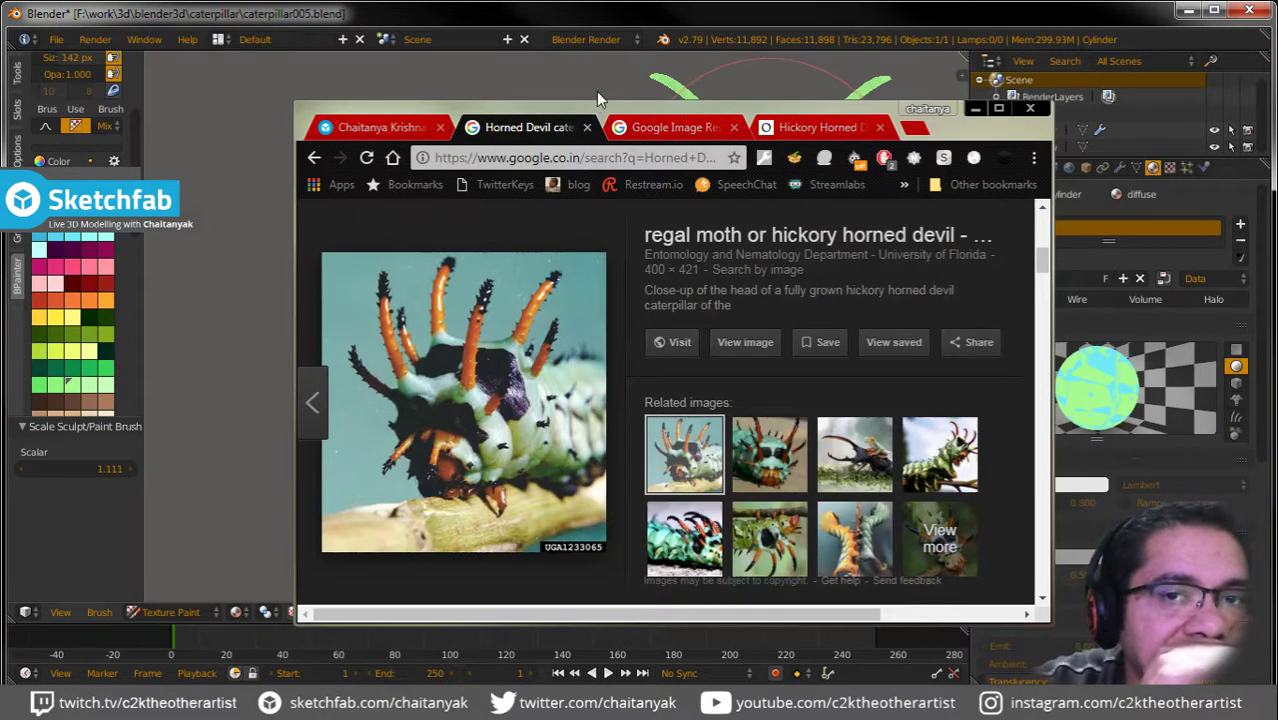
Leave the reference photos and return to the green caterpillar in Blender.
{"action": "key", "text": "alt+Tab"}
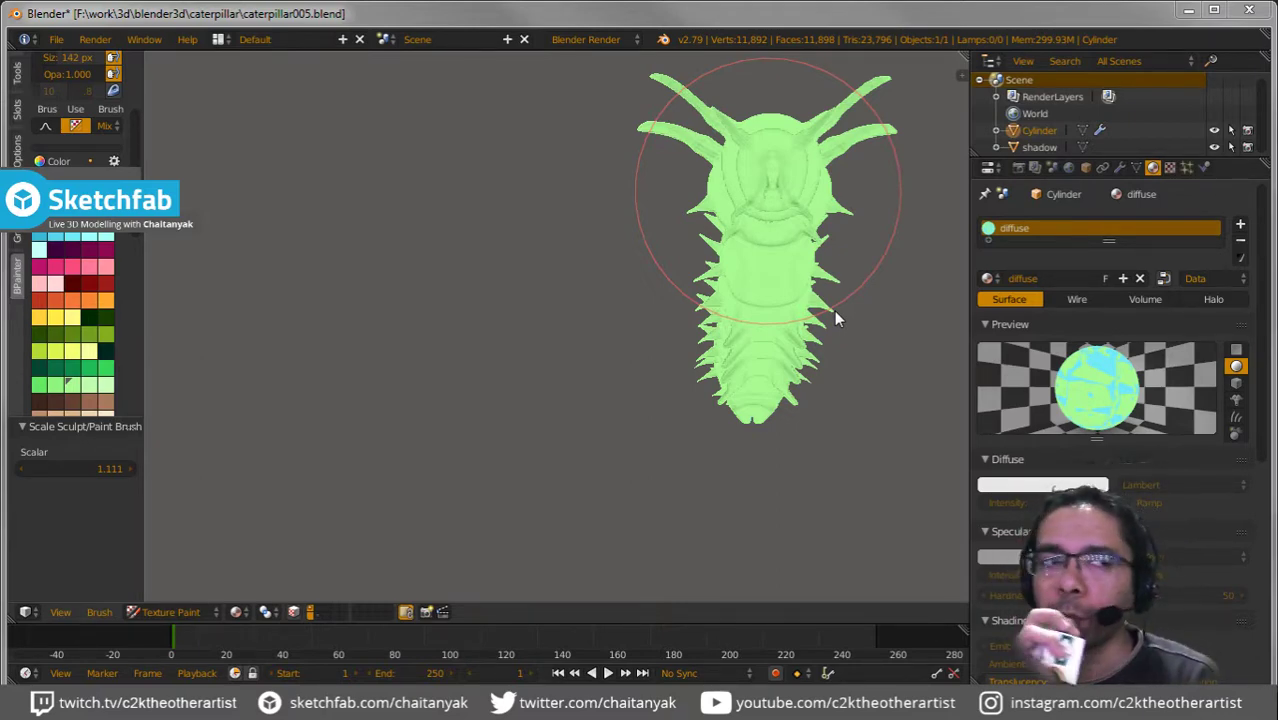
Set the brush radius to 13 px for fine work on the head horns.
{"action": "left_click", "coordinate": [834, 311]}
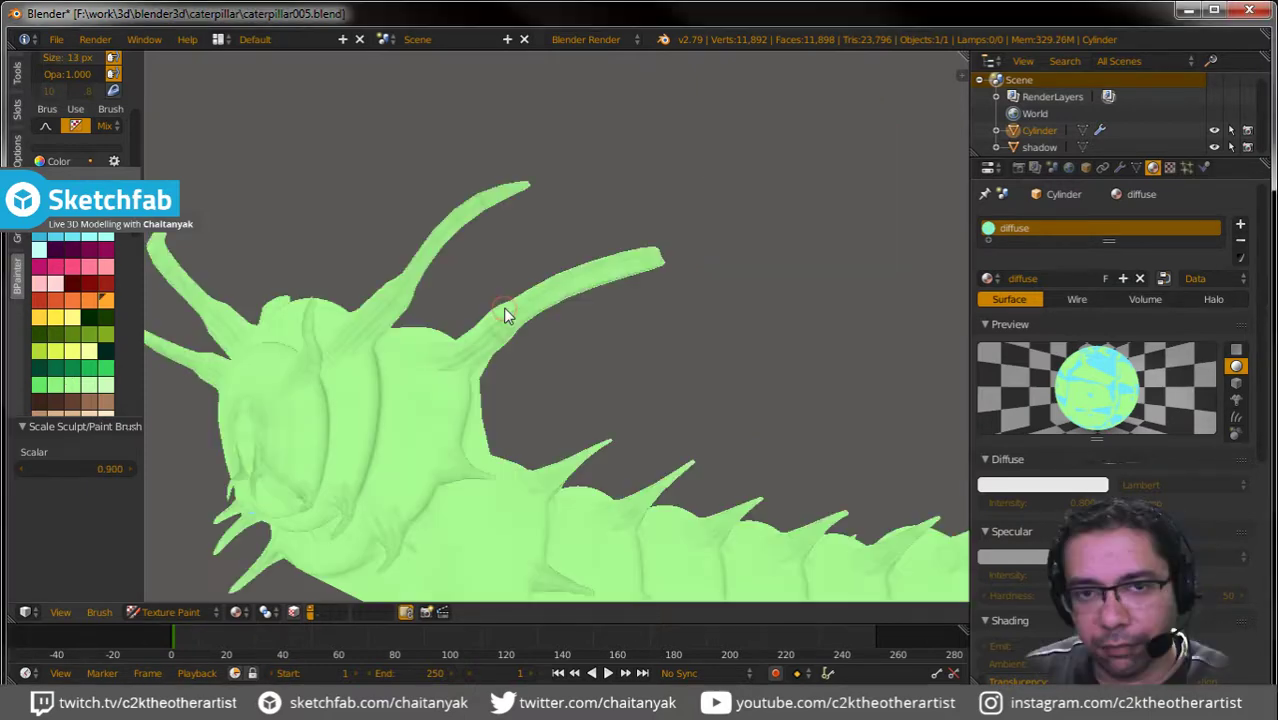
Paint the right front horn orange from tip to base, then the upper-left horn down to its base.
{"action": "mouse_move", "coordinate": [503, 307]}
{"action": "middle_mouse_down"}
{"action": "mouse_move", "coordinate": [426, 221]}
{"action": "mouse_move", "coordinate": [396, 221]}
{"action": "middle_mouse_up"}
{"action": "mouse_move", "coordinate": [492, 320]}
{"action": "left_mouse_down"}
{"action": "mouse_move", "coordinate": [624, 280]}
{"action": "mouse_move", "coordinate": [634, 250]}
{"action": "left_mouse_up"}
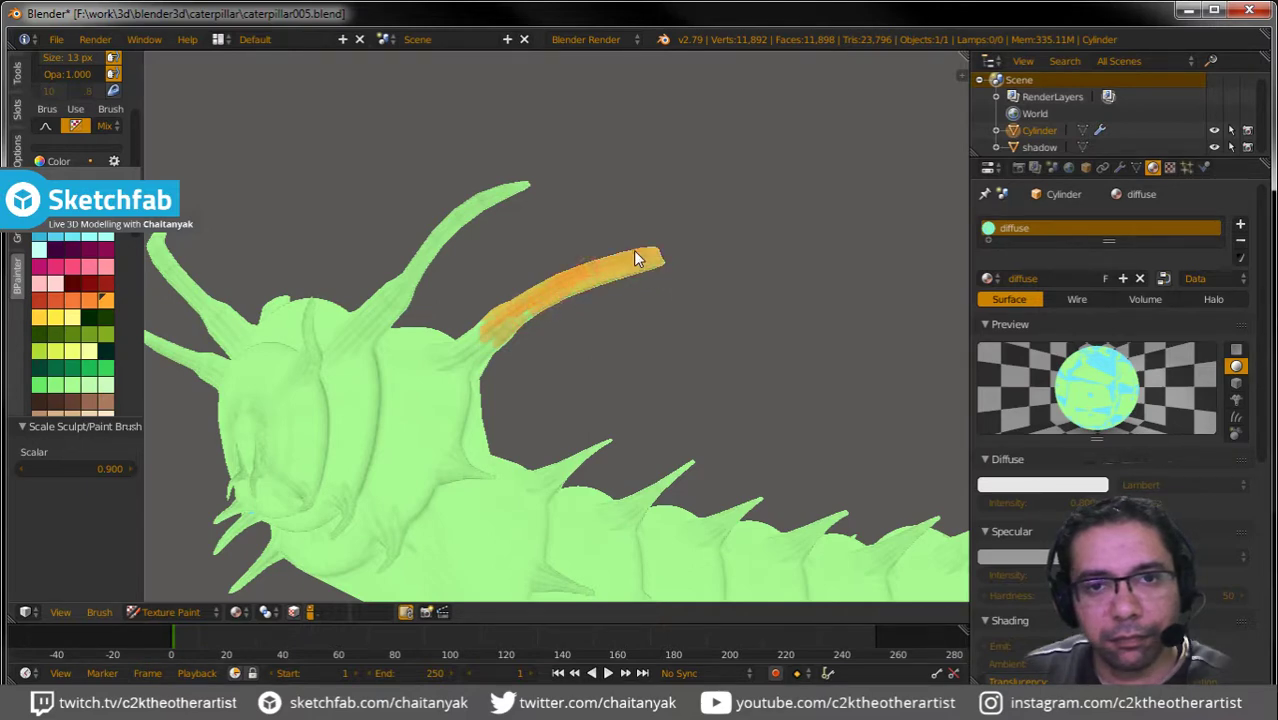
{"action": "left_click_drag", "start_coordinate": [635, 251], "coordinate": [476, 330]}
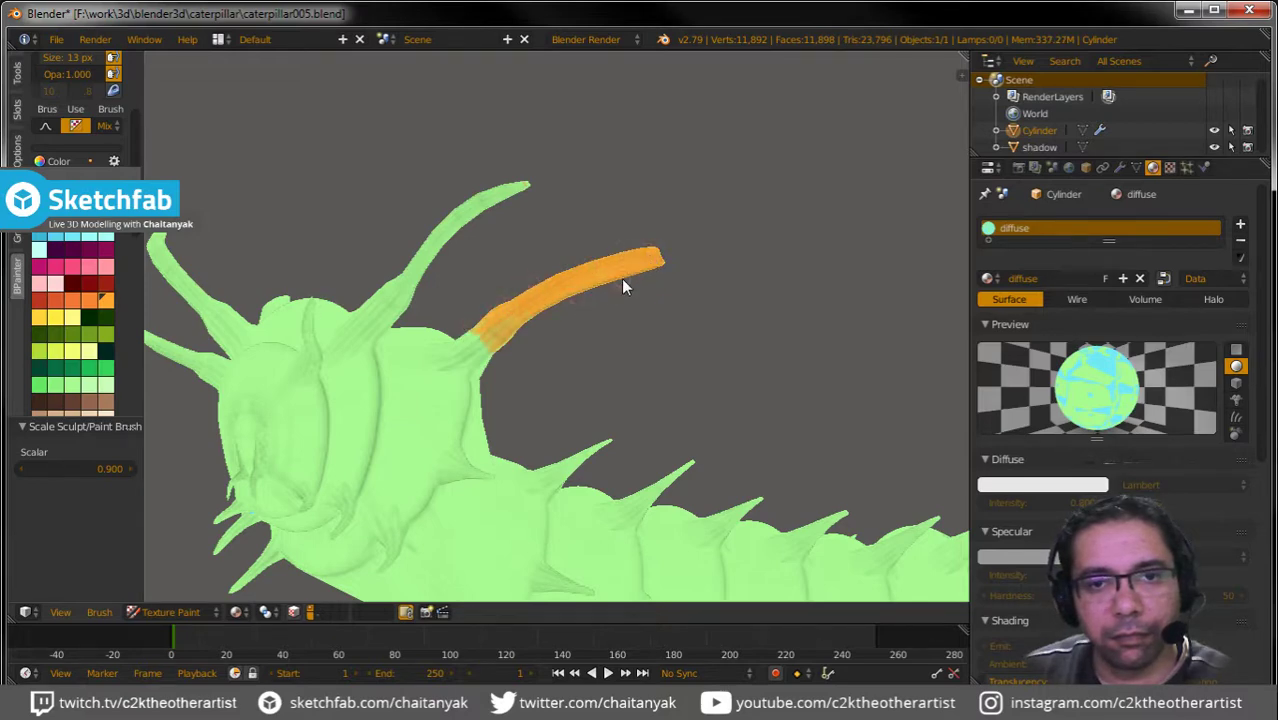
{"action": "mouse_move", "coordinate": [522, 188]}
{"action": "left_mouse_down"}
{"action": "mouse_move", "coordinate": [448, 218]}
{"action": "mouse_move", "coordinate": [428, 257]}
{"action": "left_mouse_up"}
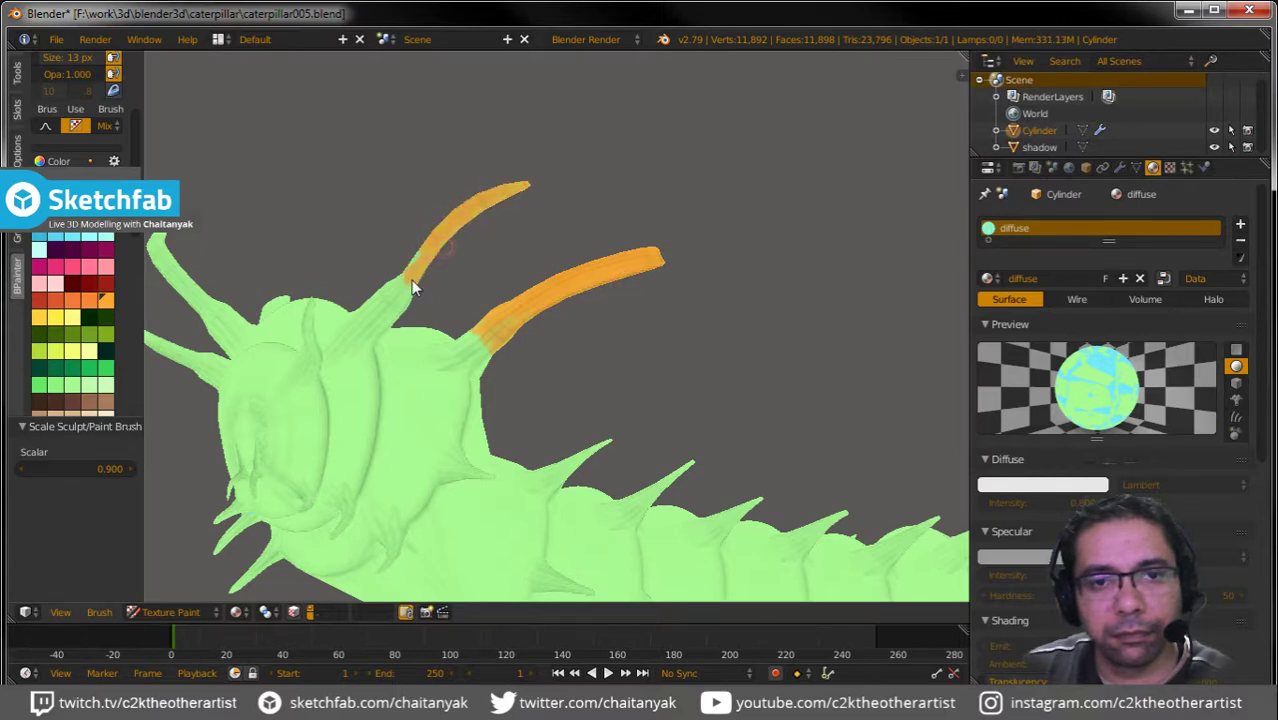
{"action": "left_click_drag", "start_coordinate": [412, 284], "coordinate": [388, 300]}
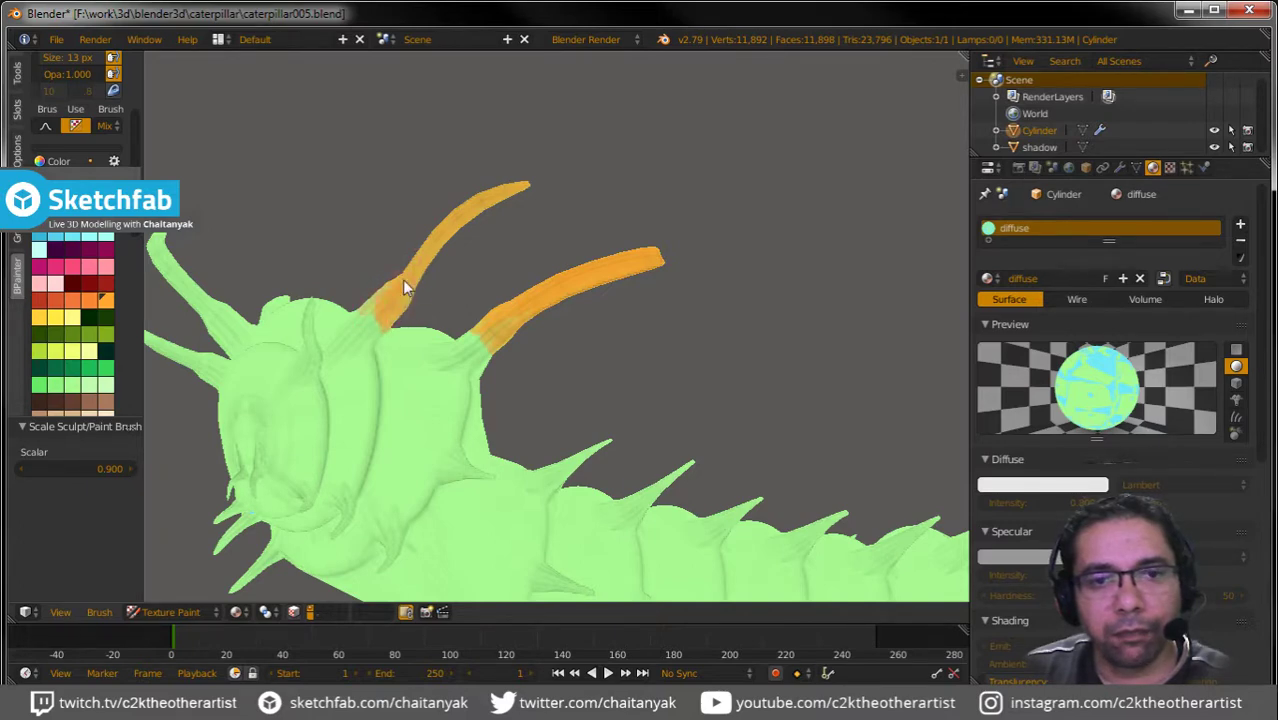
{"action": "left_click_drag", "start_coordinate": [418, 277], "coordinate": [416, 313]}
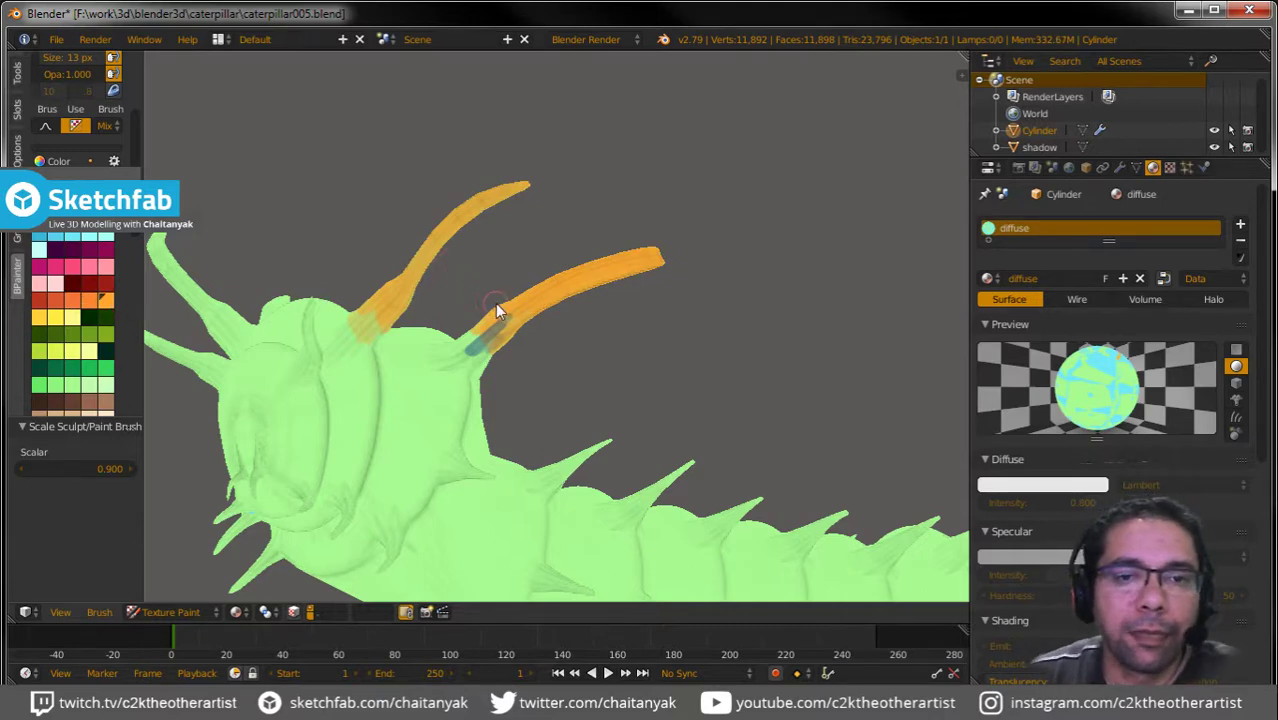
{"action": "left_click_drag", "start_coordinate": [499, 309], "coordinate": [463, 352]}
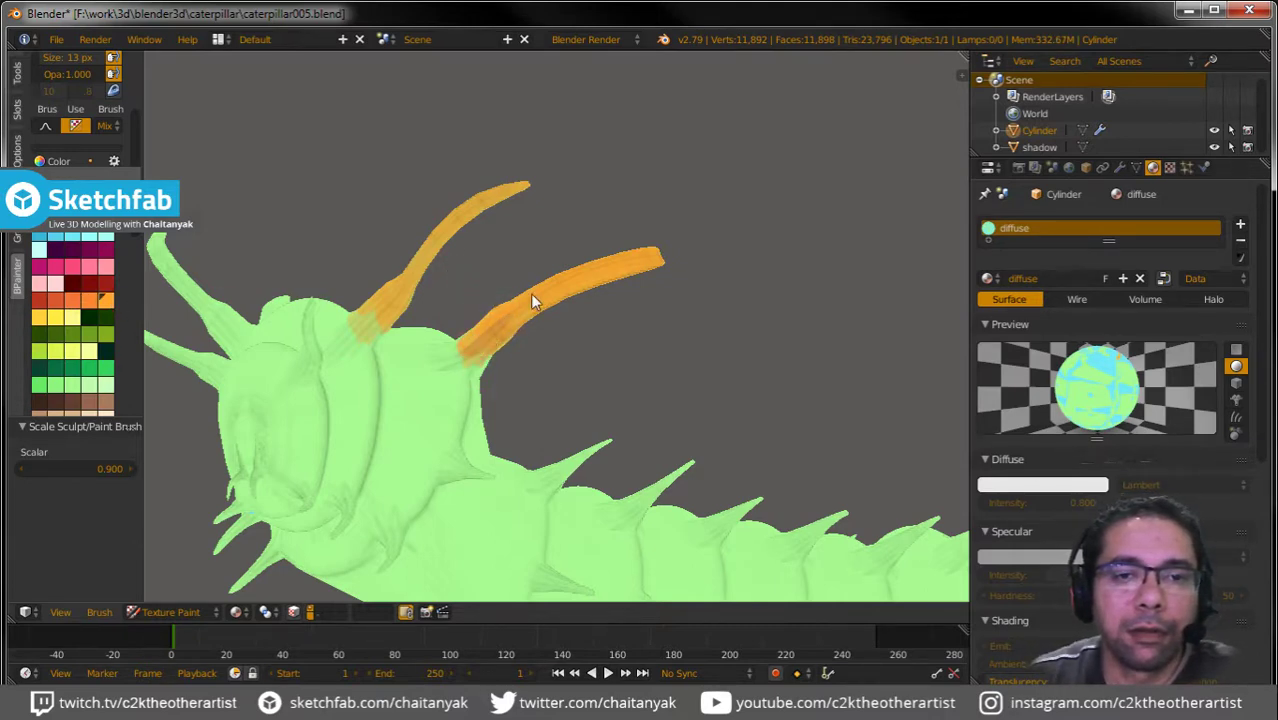
{"action": "mouse_move", "coordinate": [392, 287]}
{"action": "left_mouse_down"}
{"action": "mouse_move", "coordinate": [476, 200]}
{"action": "mouse_move", "coordinate": [512, 184]}
{"action": "left_mouse_up"}
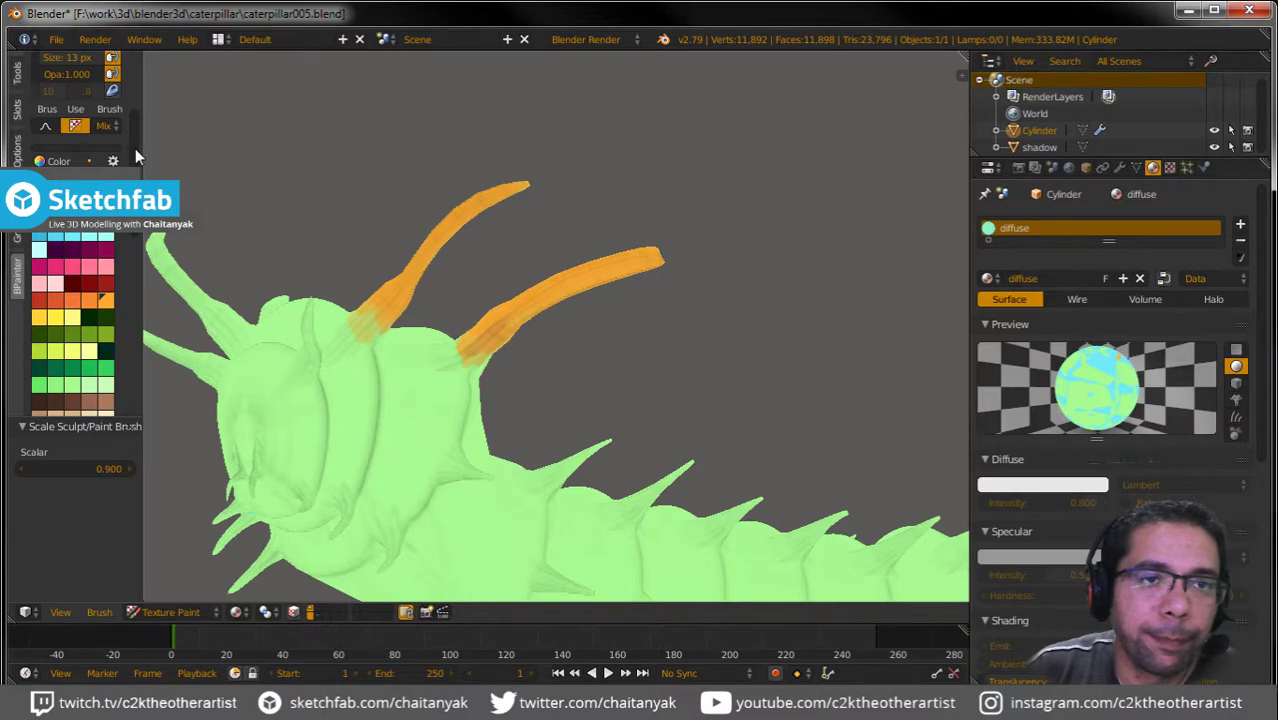
Zoom in and touch up orange around both horn bases until no gaps remain.
{"action": "scroll", "coordinate": [132, 130], "scroll_direction": "up", "scroll_amount": 5}
{"action": "scroll", "coordinate": [128, 130], "scroll_direction": "up", "scroll_amount": 1}
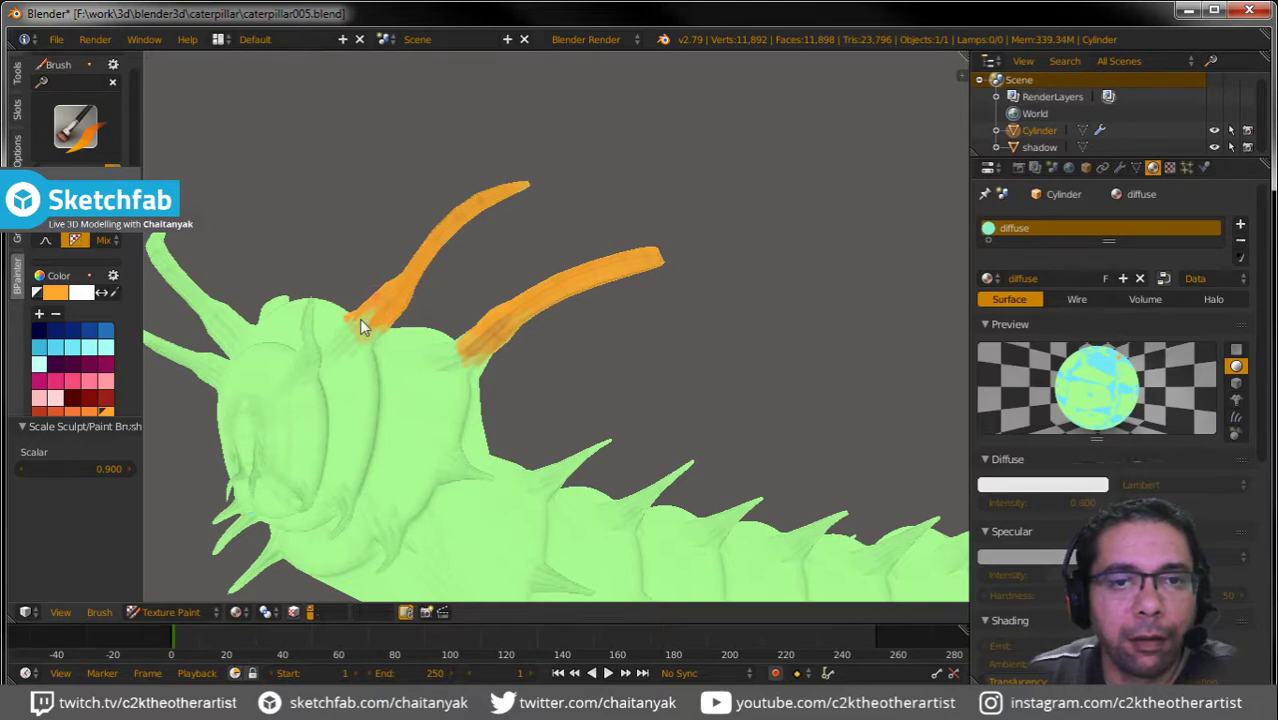
{"action": "mouse_move", "coordinate": [364, 340]}
{"action": "left_mouse_down"}
{"action": "mouse_move", "coordinate": [375, 293]}
{"action": "mouse_move", "coordinate": [436, 229]}
{"action": "left_mouse_up"}
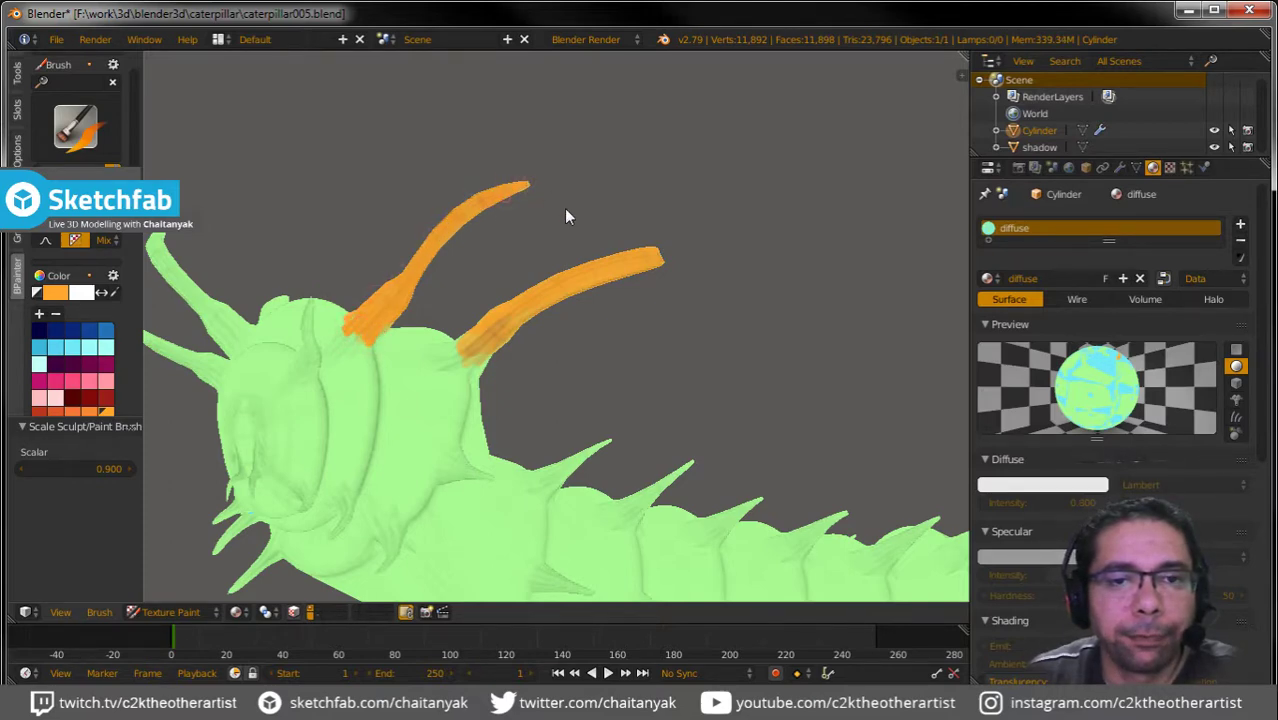
{"action": "left_click_drag", "start_coordinate": [526, 308], "coordinate": [506, 328]}
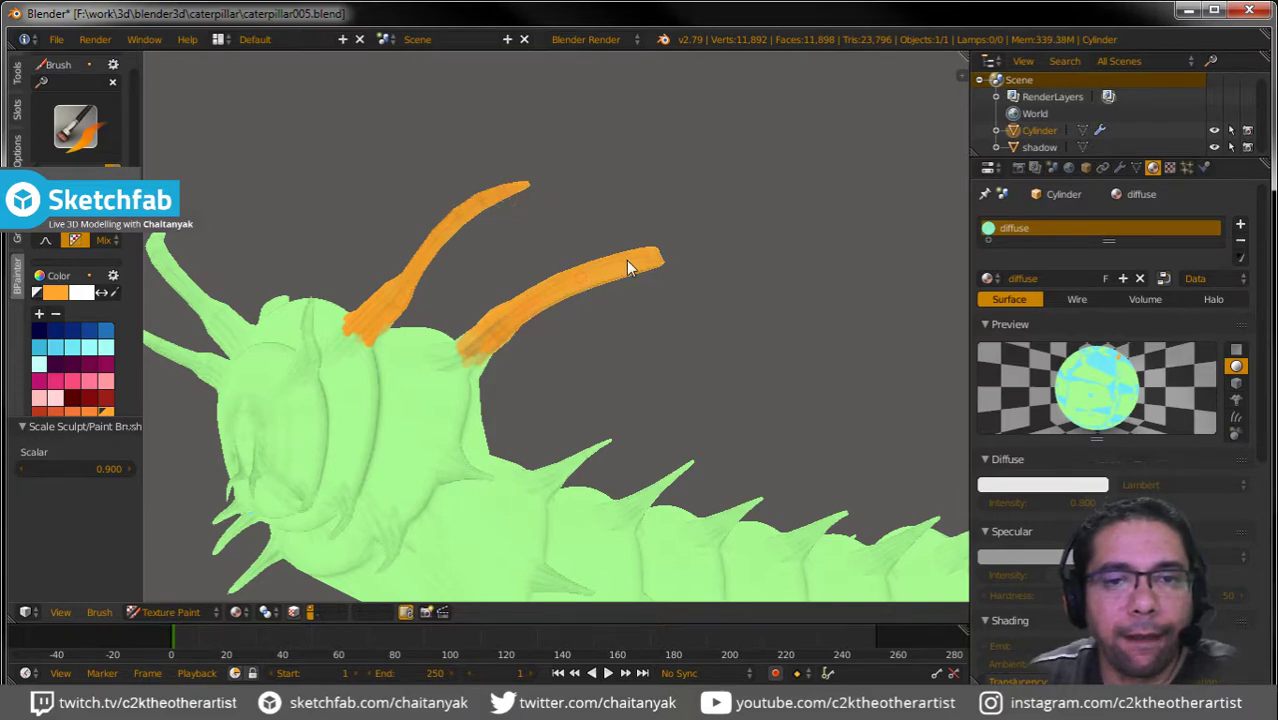
{"action": "left_click_drag", "start_coordinate": [661, 252], "coordinate": [503, 305]}
{"action": "left_click_drag", "start_coordinate": [475, 357], "coordinate": [470, 335]}
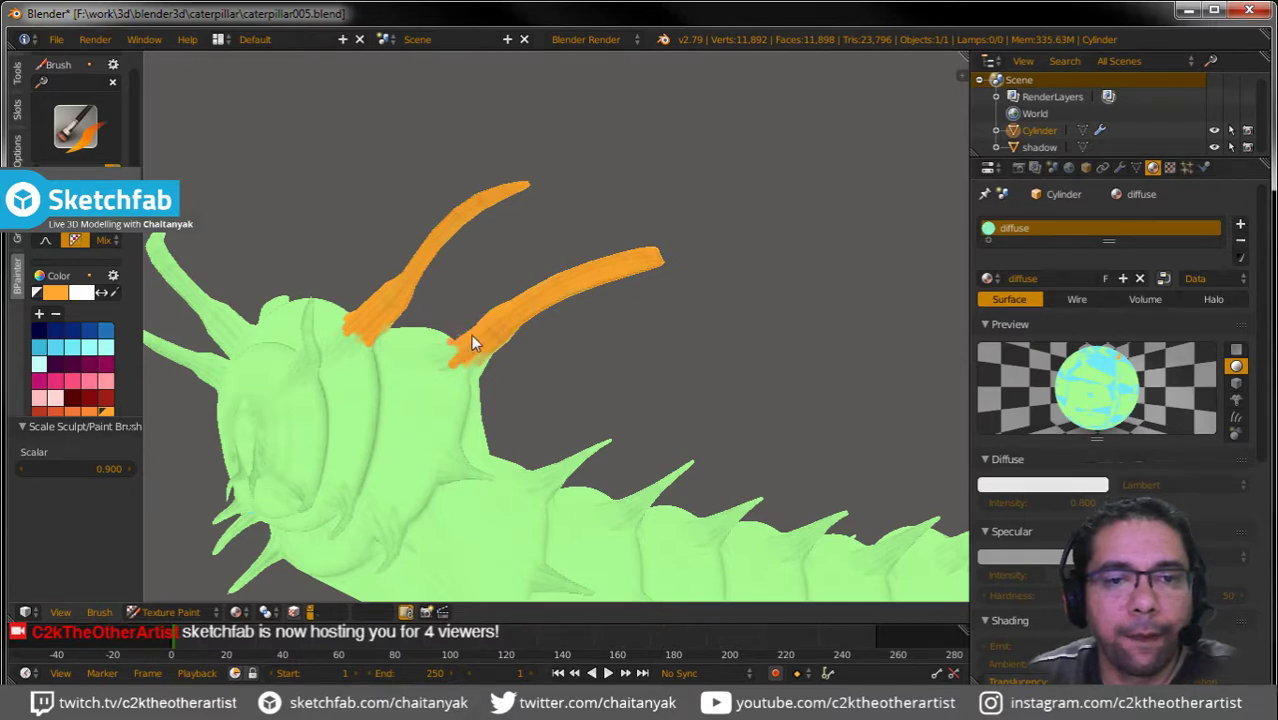
{"action": "mouse_move", "coordinate": [467, 343]}
{"action": "left_mouse_down"}
{"action": "mouse_move", "coordinate": [490, 352]}
{"action": "mouse_move", "coordinate": [475, 372]}
{"action": "left_mouse_up"}
{"action": "left_click_drag", "start_coordinate": [461, 369], "coordinate": [609, 372]}
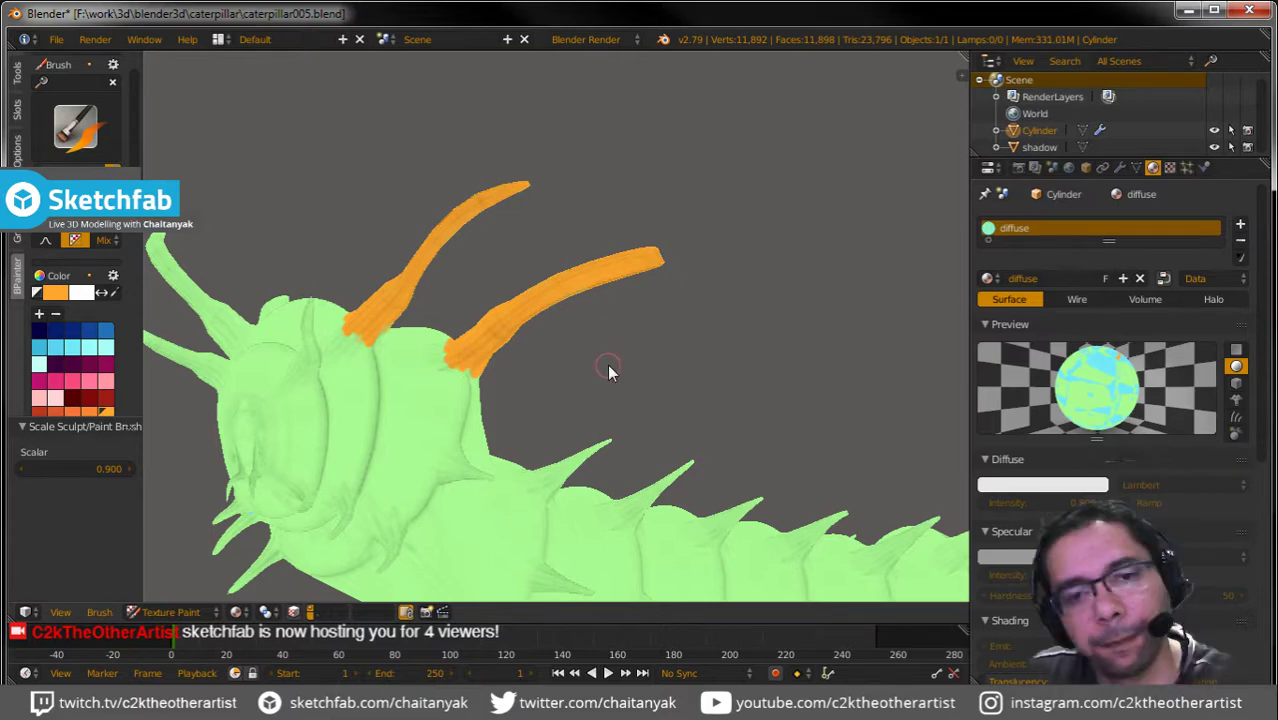
{"action": "mouse_move", "coordinate": [609, 372]}
{"action": "middle_mouse_down"}
{"action": "mouse_move", "coordinate": [666, 338]}
{"action": "mouse_move", "coordinate": [497, 334]}
{"action": "mouse_move", "coordinate": [545, 242]}
{"action": "mouse_move", "coordinate": [465, 393]}
{"action": "middle_mouse_up"}
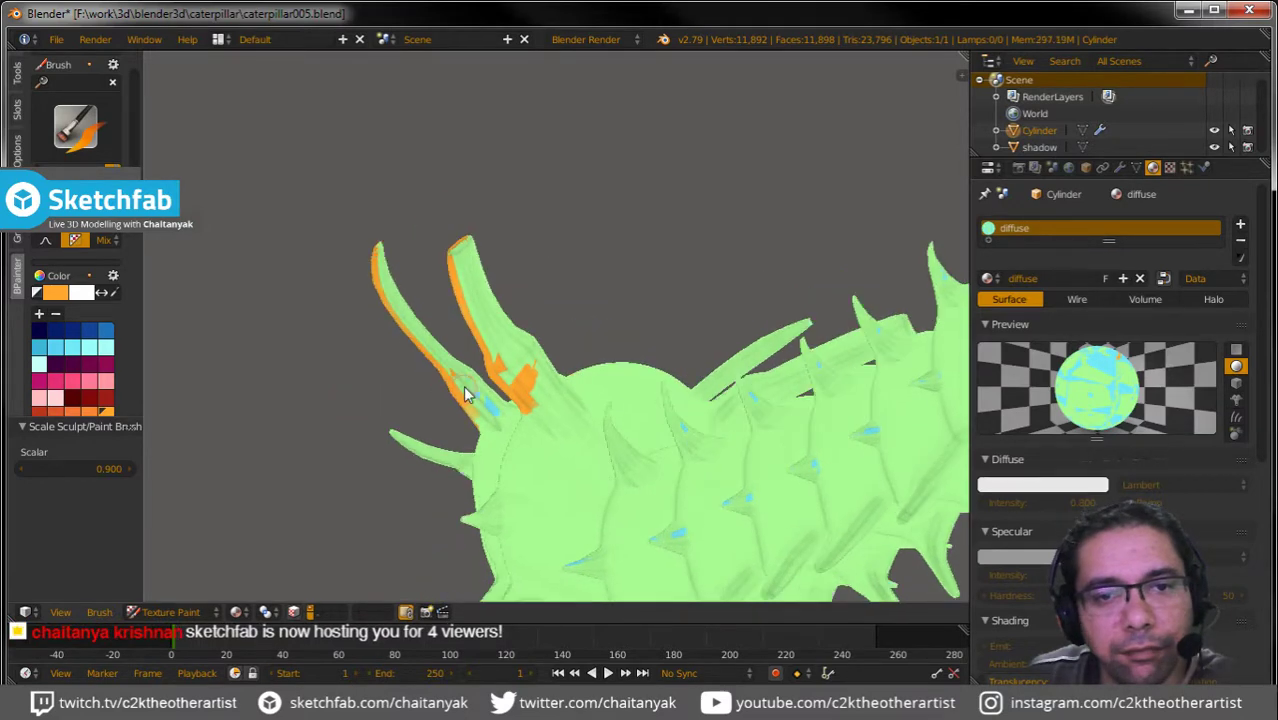
{"action": "mouse_move", "coordinate": [465, 393]}
{"action": "left_mouse_down"}
{"action": "mouse_move", "coordinate": [490, 415]}
{"action": "mouse_move", "coordinate": [381, 252]}
{"action": "left_mouse_up"}
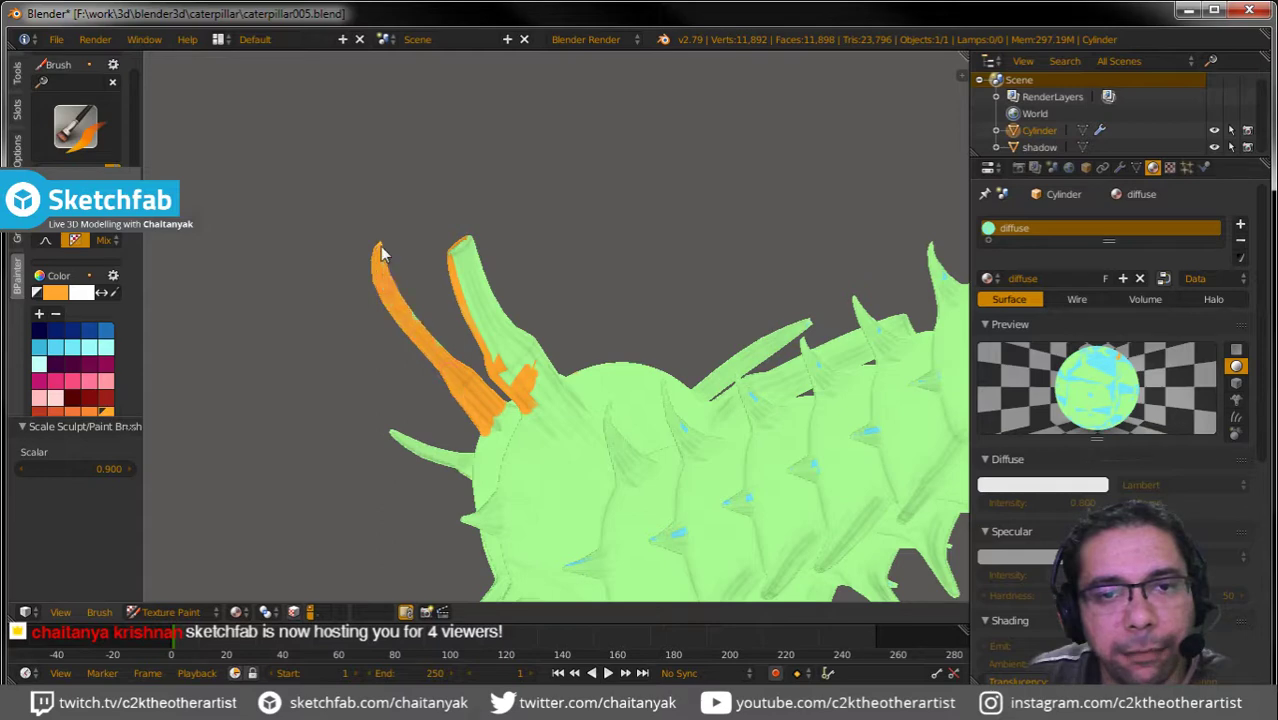
{"action": "left_click", "coordinate": [490, 332]}
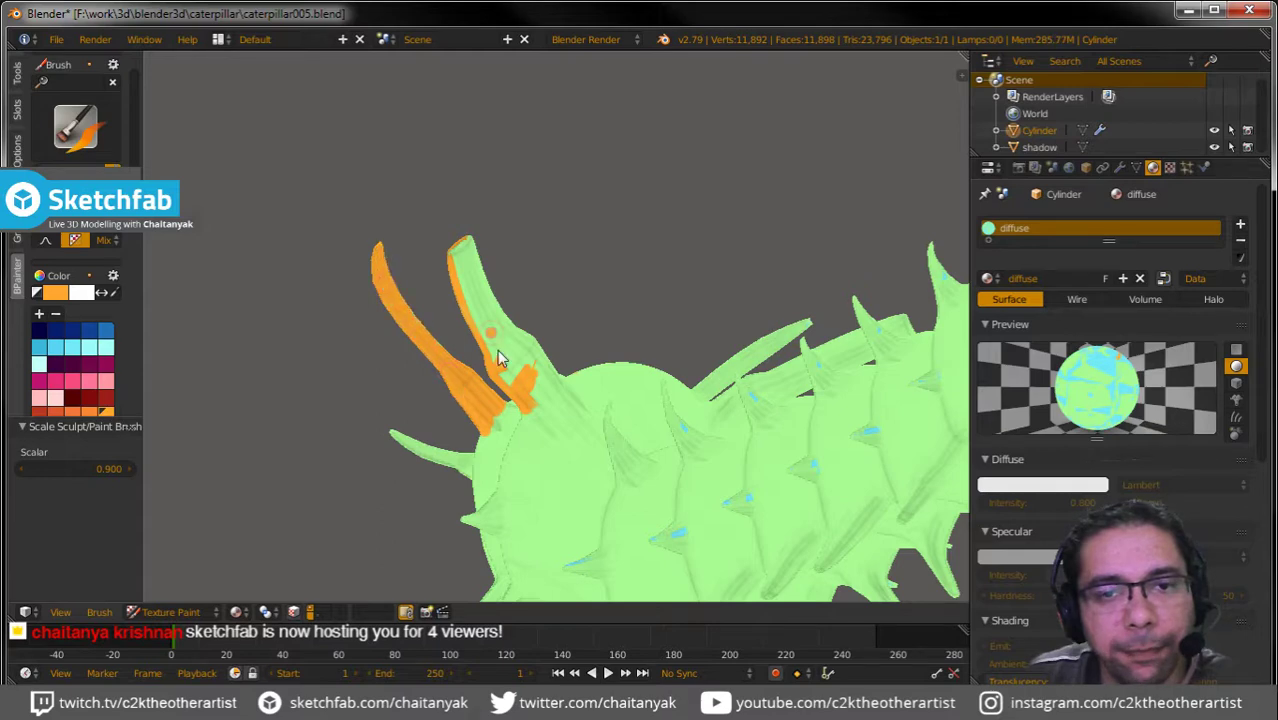
{"action": "mouse_move", "coordinate": [500, 360]}
{"action": "left_mouse_down"}
{"action": "mouse_move", "coordinate": [520, 330]}
{"action": "mouse_move", "coordinate": [453, 267]}
{"action": "mouse_move", "coordinate": [483, 336]}
{"action": "left_mouse_up"}
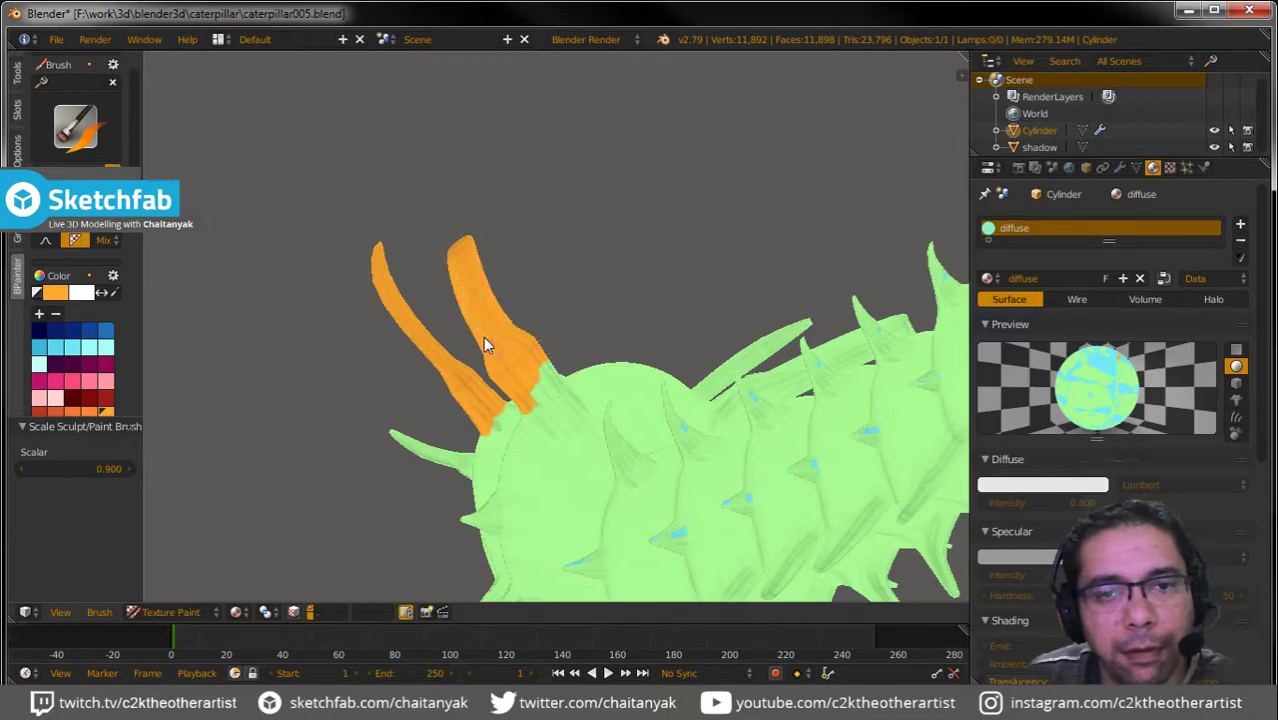
Uncheck Ambient Occlusion in the viewport's N-panel Shading settings.
{"action": "key", "text": "n"}
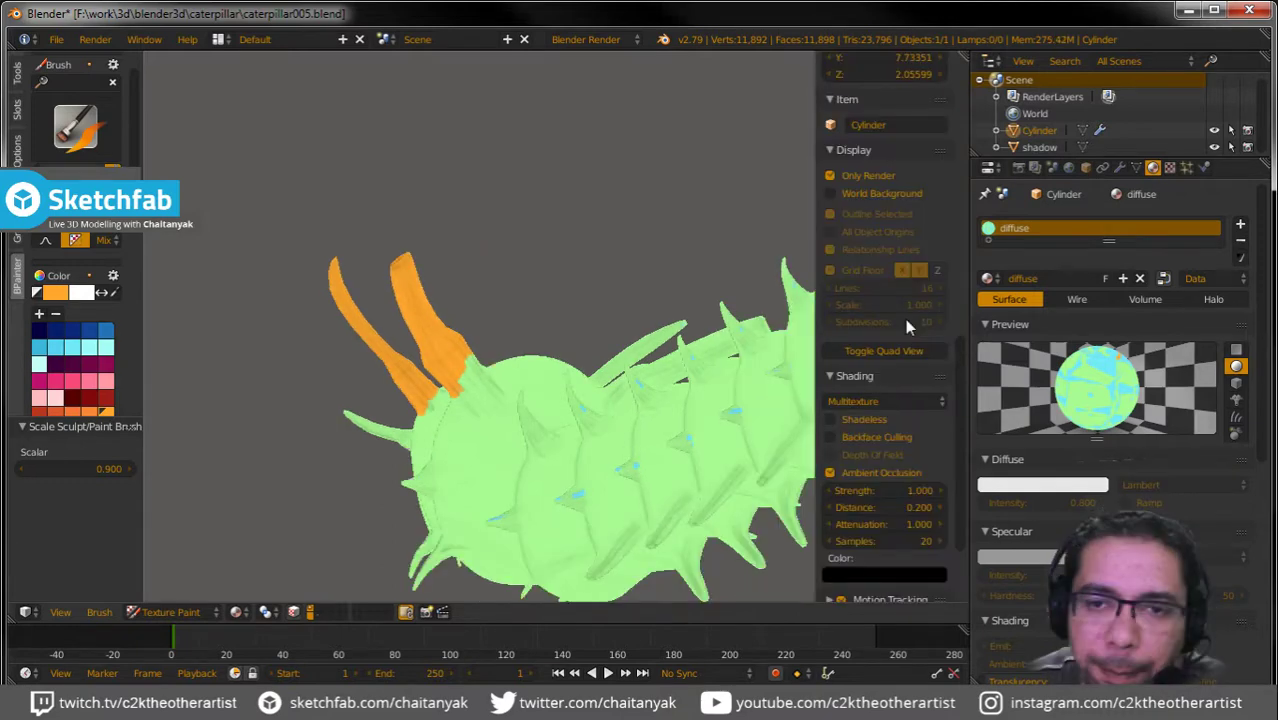
{"action": "left_click", "coordinate": [830, 472]}
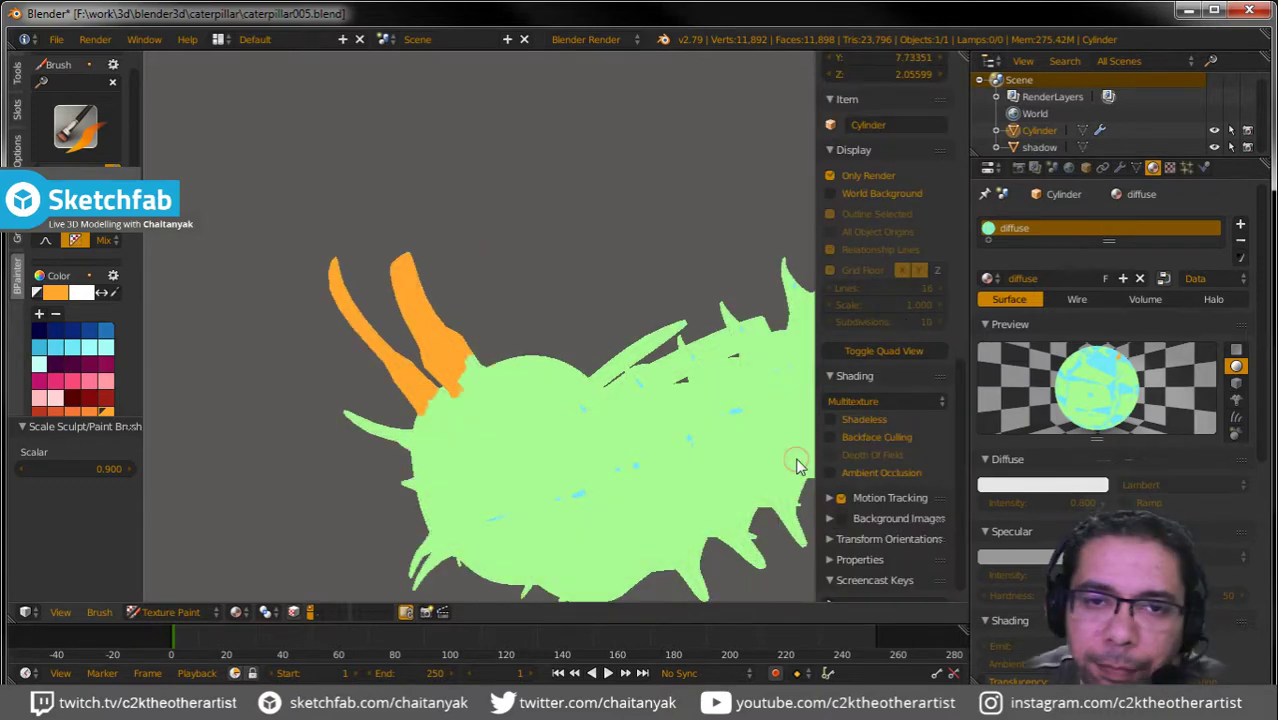
{"action": "key", "text": "n"}
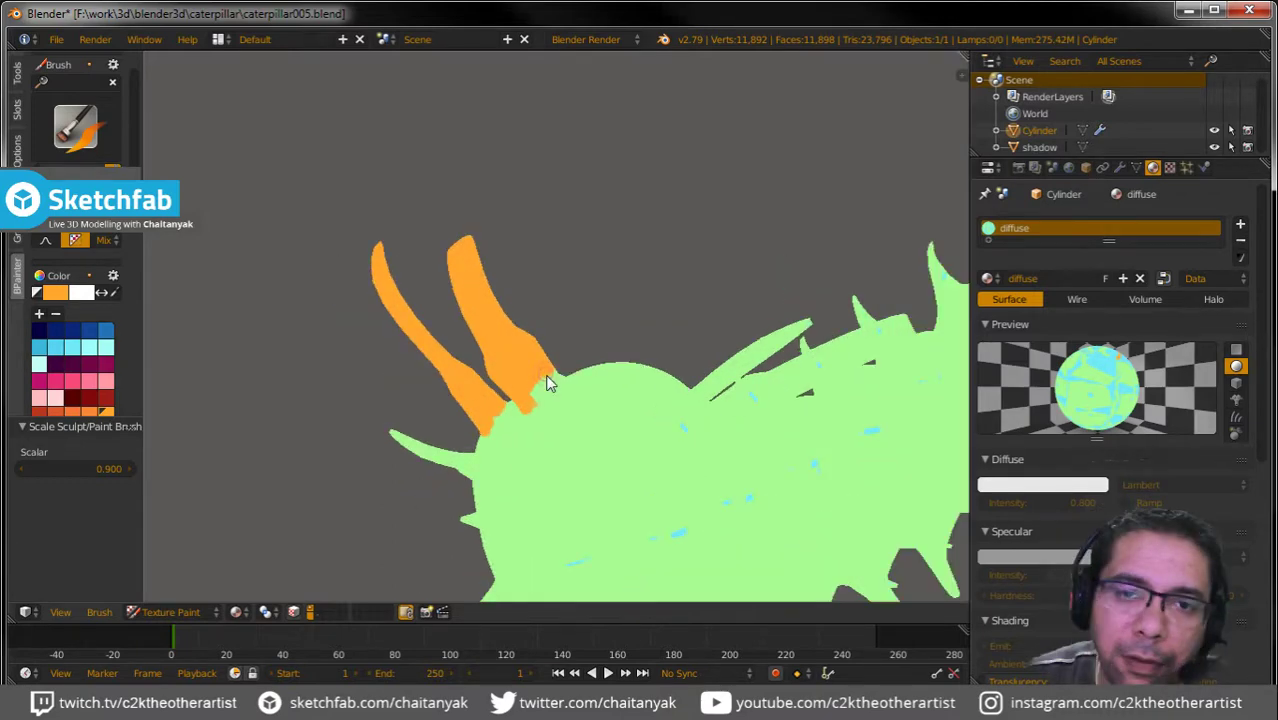
{"action": "left_click_drag", "start_coordinate": [547, 382], "coordinate": [592, 354]}
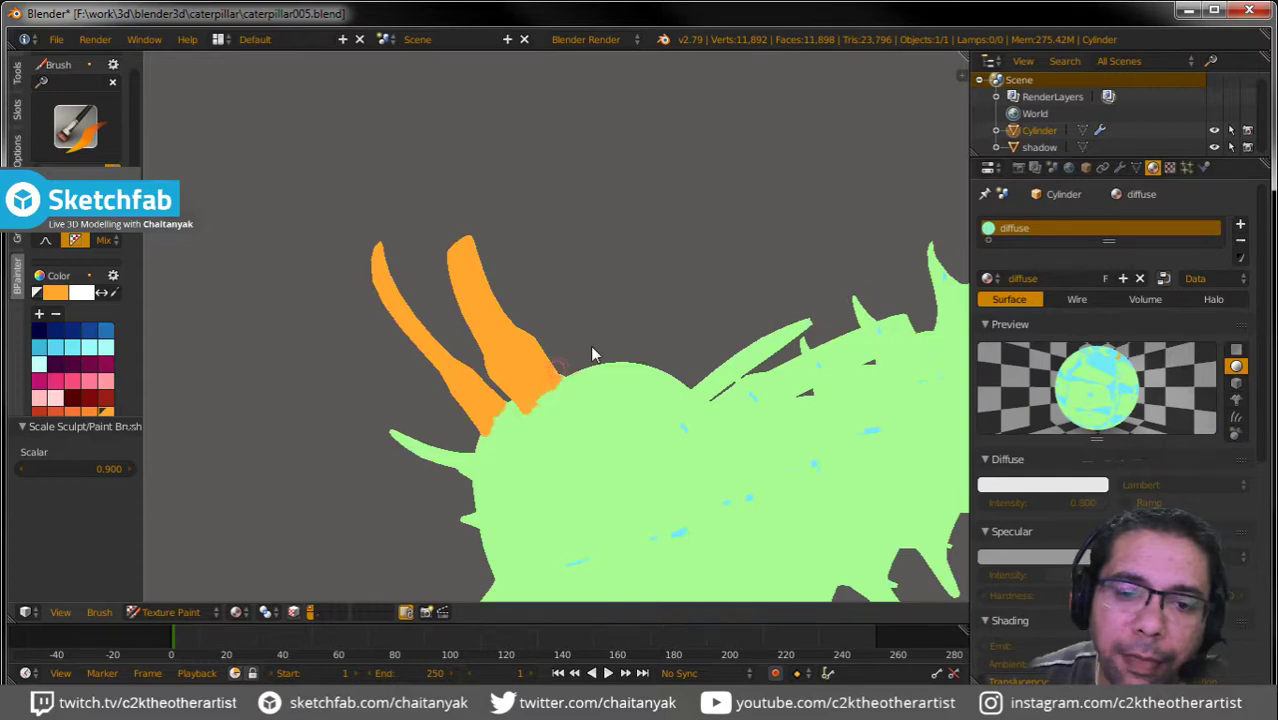
{"action": "key", "text": "n"}
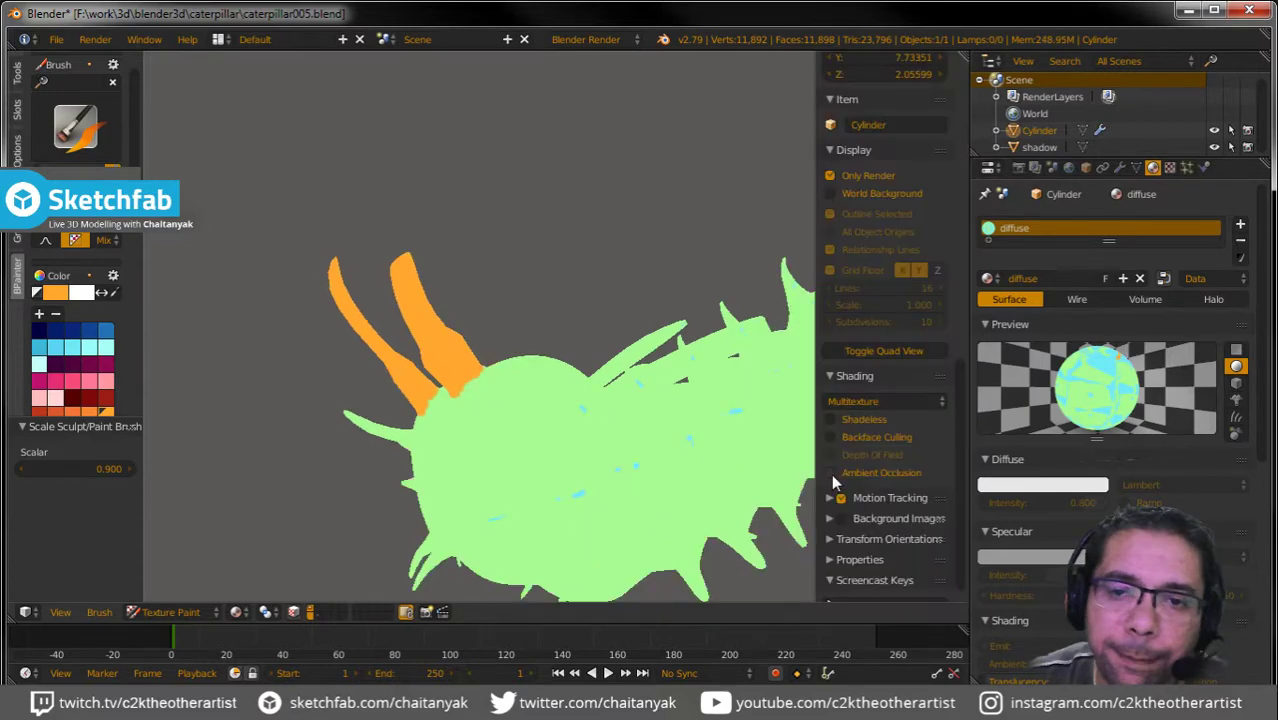
{"action": "left_click", "coordinate": [832, 474]}
{"action": "key", "text": "n"}
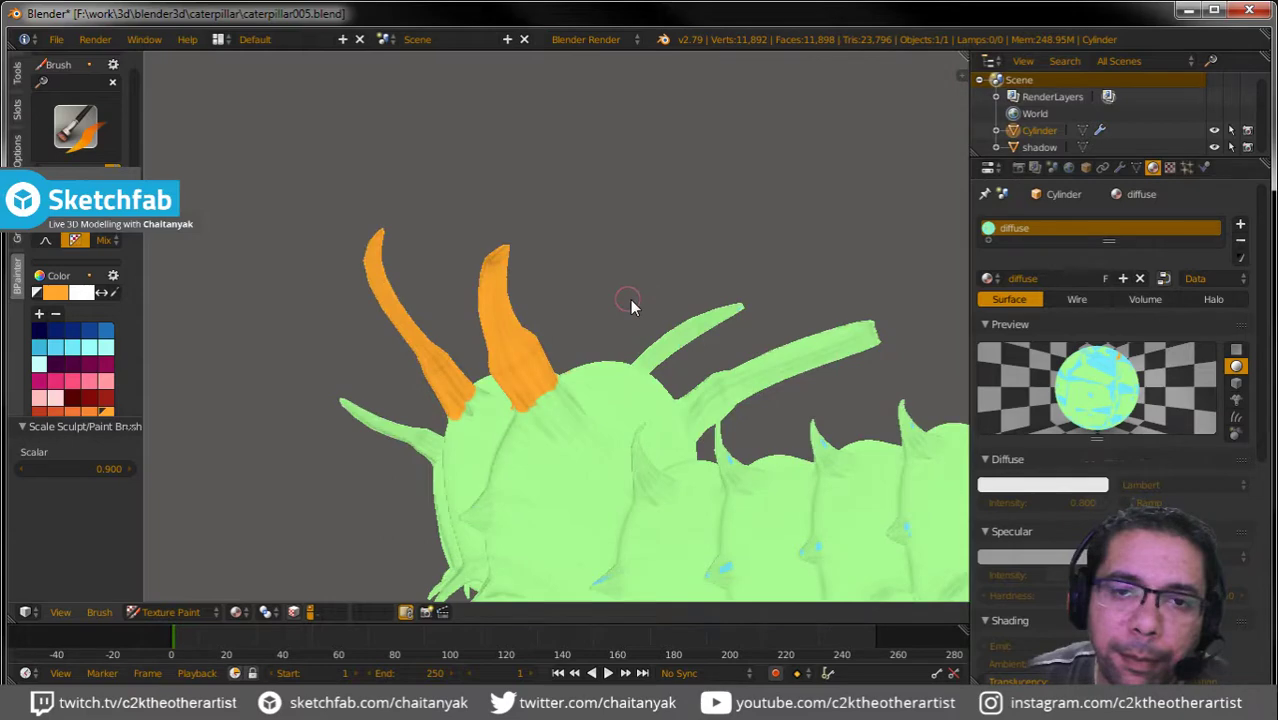
Paint the leftover green strips on the right and left horns orange up to the tips.
{"action": "mouse_move", "coordinate": [630, 299]}
{"action": "middle_mouse_down"}
{"action": "mouse_move", "coordinate": [744, 232]}
{"action": "mouse_move", "coordinate": [915, 237]}
{"action": "mouse_move", "coordinate": [698, 378]}
{"action": "middle_mouse_up"}
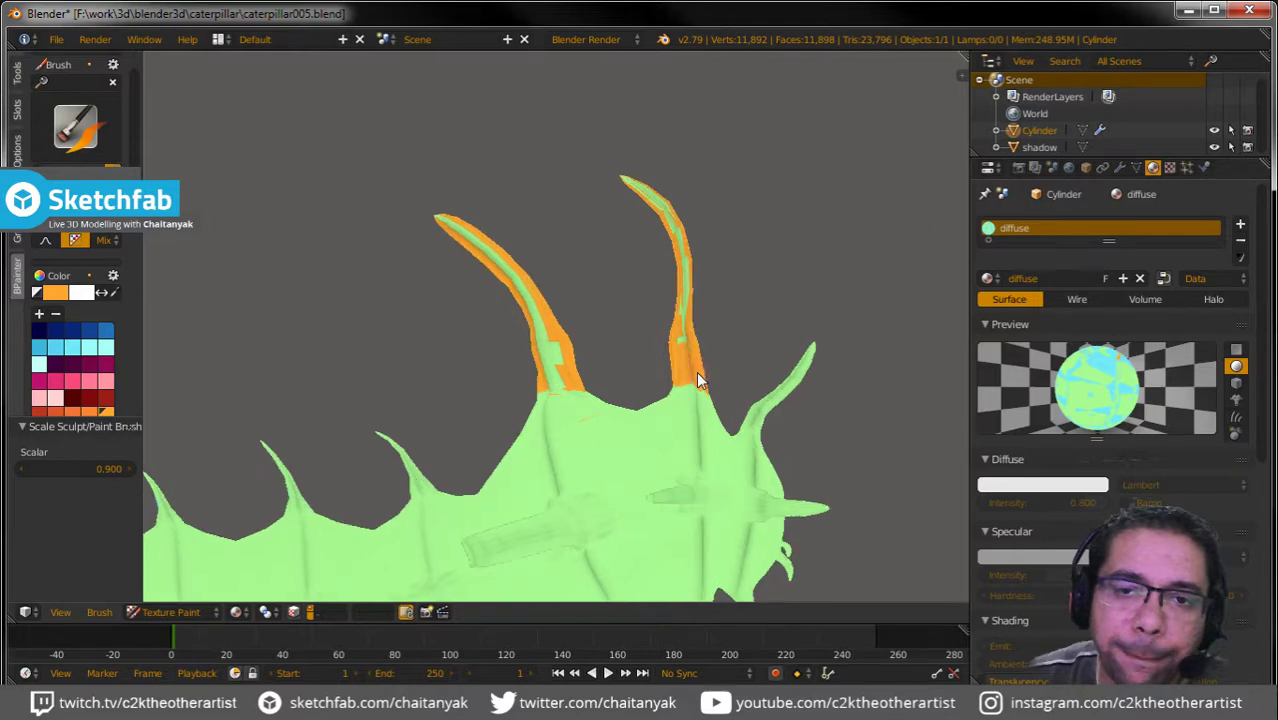
{"action": "mouse_move", "coordinate": [698, 378]}
{"action": "left_mouse_down"}
{"action": "mouse_move", "coordinate": [660, 212]}
{"action": "mouse_move", "coordinate": [627, 183]}
{"action": "left_mouse_up"}
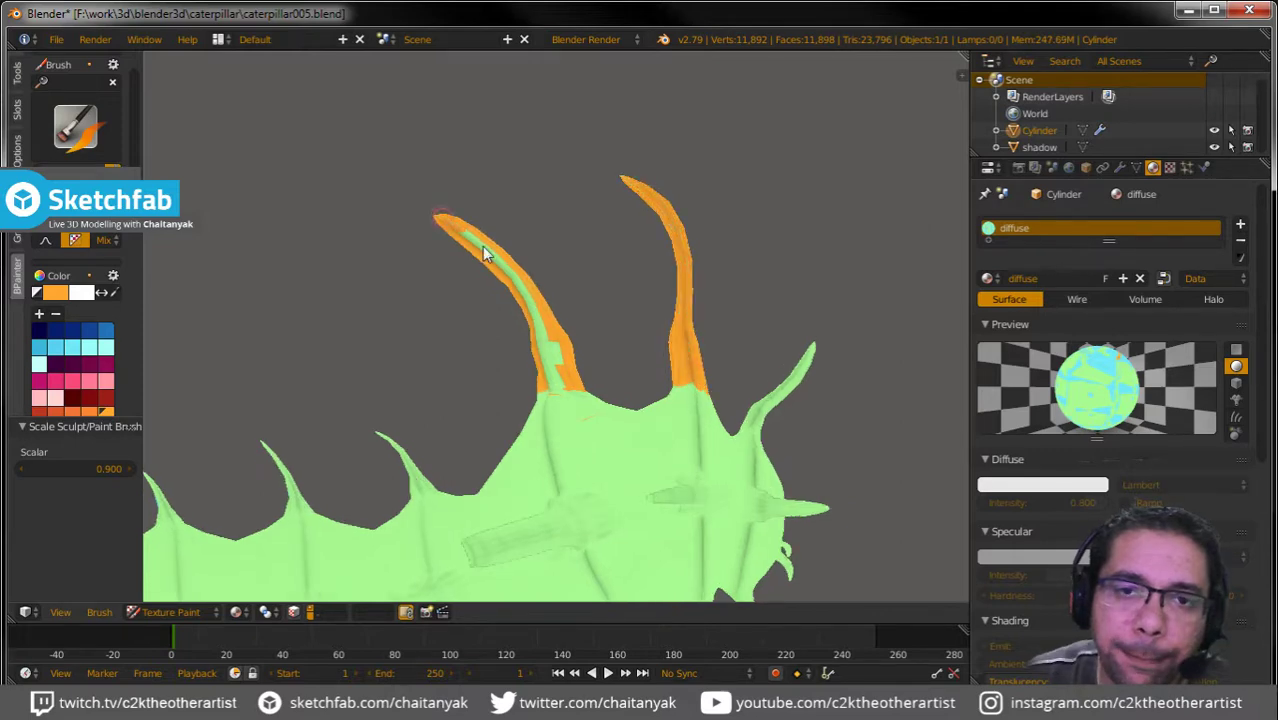
{"action": "mouse_move", "coordinate": [483, 254]}
{"action": "left_mouse_down"}
{"action": "mouse_move", "coordinate": [556, 382]}
{"action": "mouse_move", "coordinate": [476, 356]}
{"action": "left_mouse_up"}
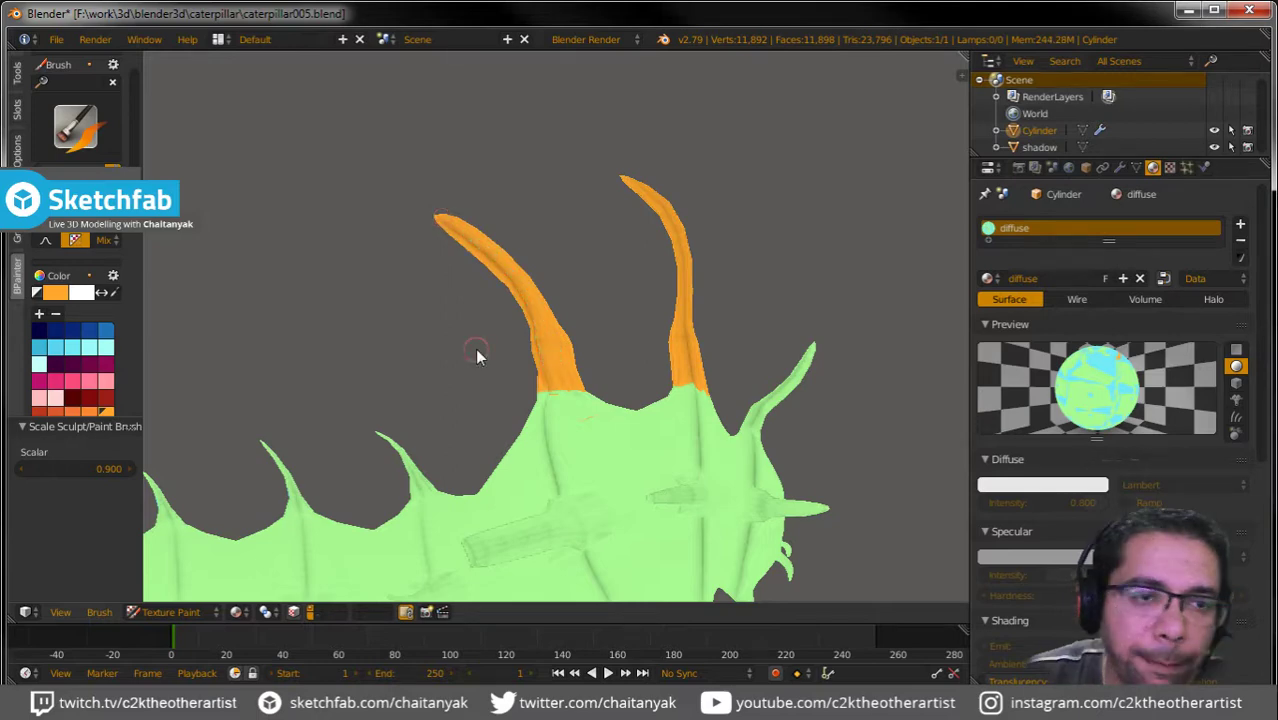
{"action": "scroll", "coordinate": [112, 360], "scroll_direction": "down", "scroll_amount": 2}
{"action": "scroll", "coordinate": [112, 360], "scroll_direction": "up", "scroll_amount": 1}
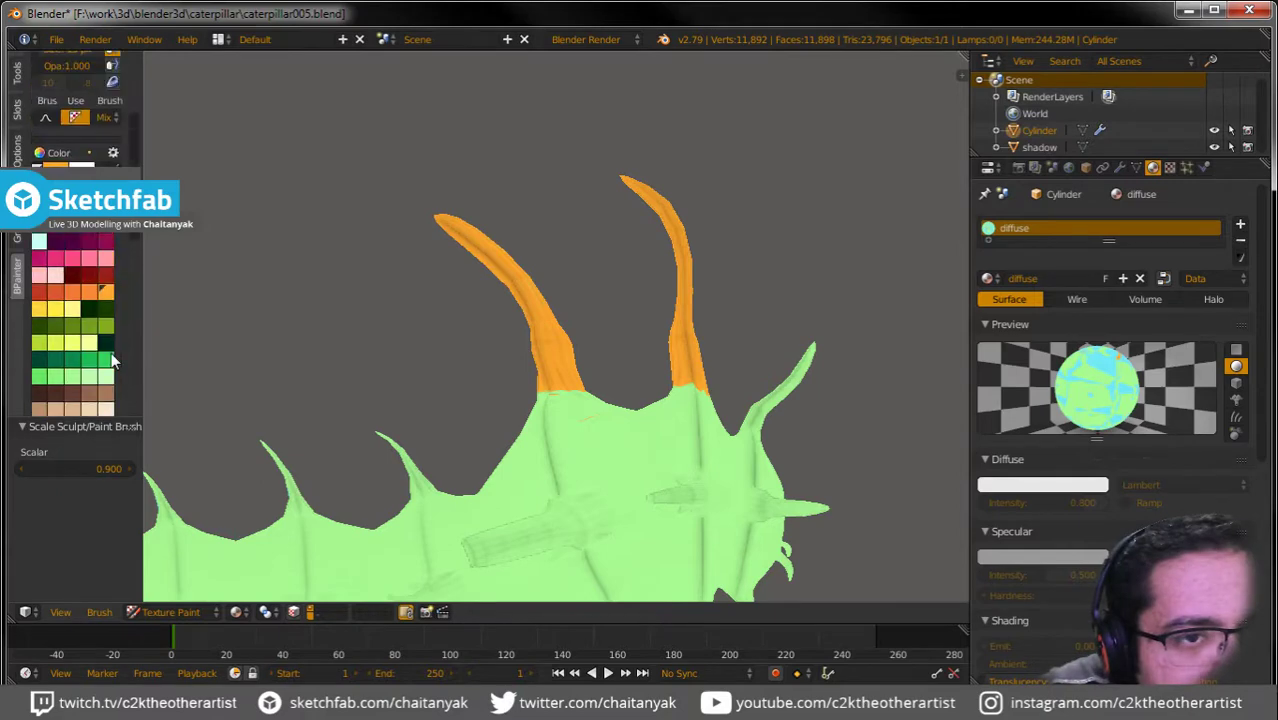
{"action": "scroll", "coordinate": [112, 360], "scroll_direction": "up", "scroll_amount": 1}
{"action": "scroll", "coordinate": [112, 360], "scroll_direction": "up", "scroll_amount": 1}
{"action": "scroll", "coordinate": [112, 360], "scroll_direction": "up", "scroll_amount": 1}
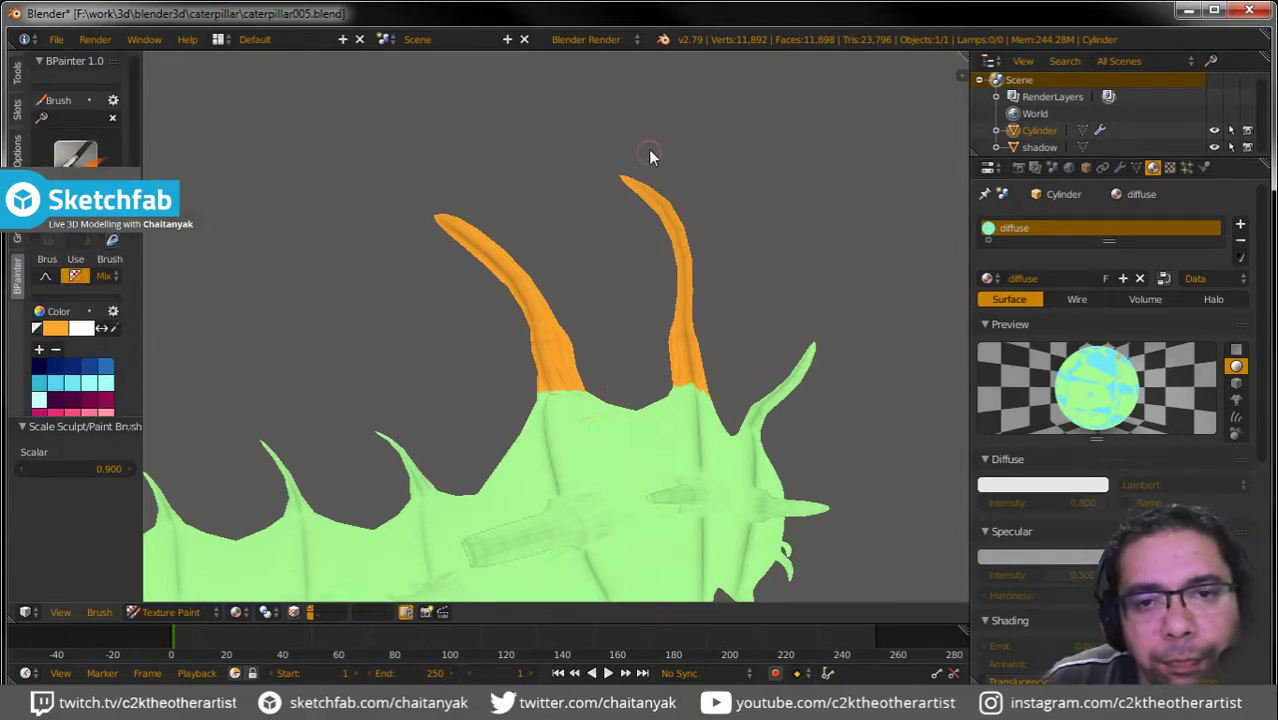
Paint the upper-left side horn orange to its tip and the left spike from tip to base.
{"action": "mouse_move", "coordinate": [716, 194]}
{"action": "middle_mouse_down"}
{"action": "mouse_move", "coordinate": [738, 267]}
{"action": "mouse_move", "coordinate": [687, 278]}
{"action": "mouse_move", "coordinate": [636, 268]}
{"action": "middle_mouse_up"}
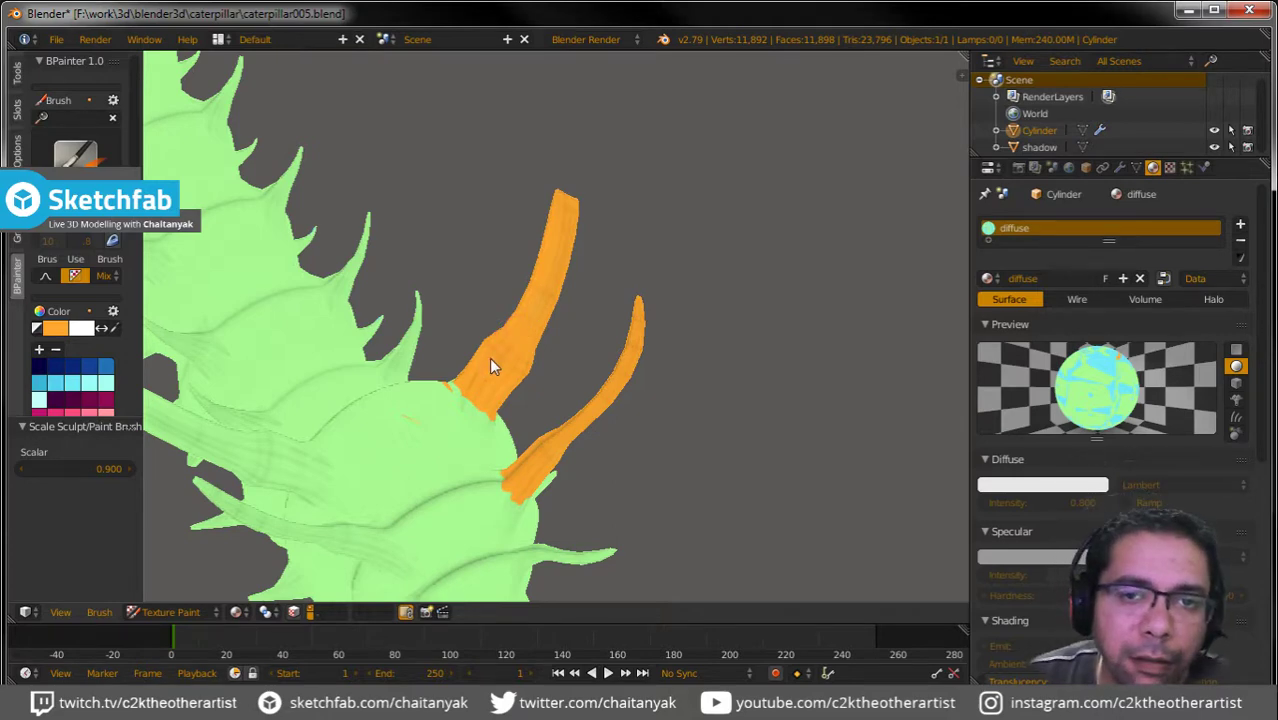
{"action": "mouse_move", "coordinate": [587, 338]}
{"action": "middle_mouse_down"}
{"action": "mouse_move", "coordinate": [508, 359]}
{"action": "mouse_move", "coordinate": [434, 351]}
{"action": "mouse_move", "coordinate": [432, 338]}
{"action": "middle_mouse_up"}
{"action": "mouse_move", "coordinate": [357, 220]}
{"action": "left_mouse_down"}
{"action": "mouse_move", "coordinate": [325, 240]}
{"action": "mouse_move", "coordinate": [347, 232]}
{"action": "mouse_move", "coordinate": [313, 180]}
{"action": "mouse_move", "coordinate": [306, 222]}
{"action": "mouse_move", "coordinate": [307, 80]}
{"action": "mouse_move", "coordinate": [300, 180]}
{"action": "left_mouse_up"}
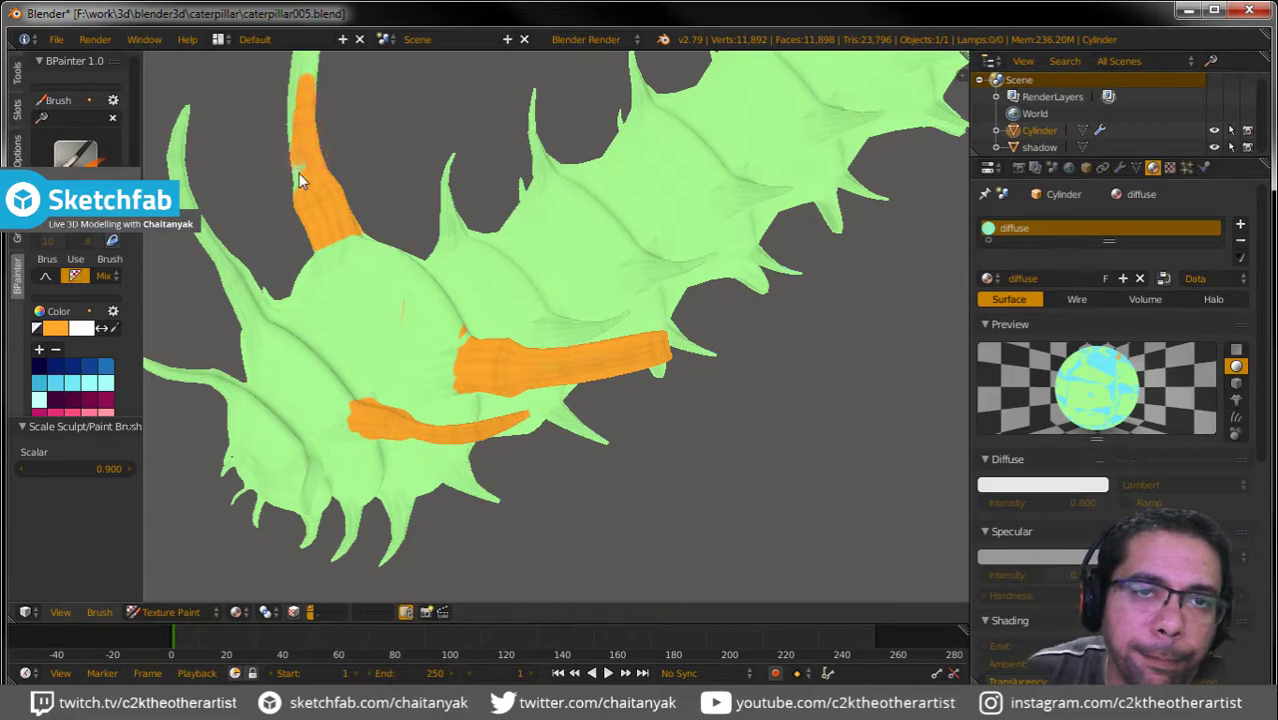
{"action": "mouse_move", "coordinate": [334, 171]}
{"action": "middle_mouse_down"}
{"action": "mouse_move", "coordinate": [408, 210]}
{"action": "mouse_move", "coordinate": [475, 320]}
{"action": "mouse_move", "coordinate": [418, 232]}
{"action": "middle_mouse_up"}
{"action": "mouse_move", "coordinate": [416, 248]}
{"action": "left_mouse_down"}
{"action": "mouse_move", "coordinate": [422, 188]}
{"action": "mouse_move", "coordinate": [409, 195]}
{"action": "left_mouse_up"}
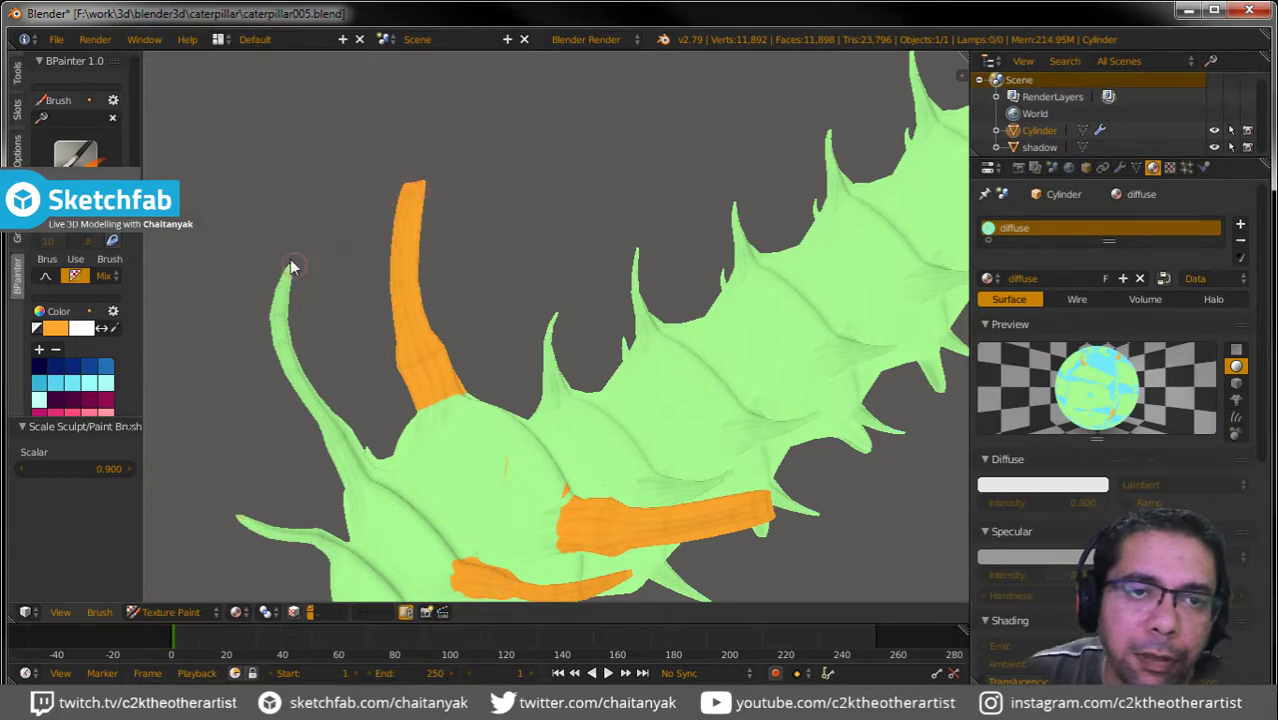
{"action": "mouse_move", "coordinate": [285, 265]}
{"action": "left_mouse_down"}
{"action": "mouse_move", "coordinate": [287, 251]}
{"action": "mouse_move", "coordinate": [288, 366]}
{"action": "mouse_move", "coordinate": [333, 433]}
{"action": "left_mouse_up"}
{"action": "mouse_move", "coordinate": [305, 379]}
{"action": "left_mouse_down"}
{"action": "mouse_move", "coordinate": [358, 462]}
{"action": "mouse_move", "coordinate": [317, 421]}
{"action": "mouse_move", "coordinate": [334, 430]}
{"action": "left_mouse_up"}
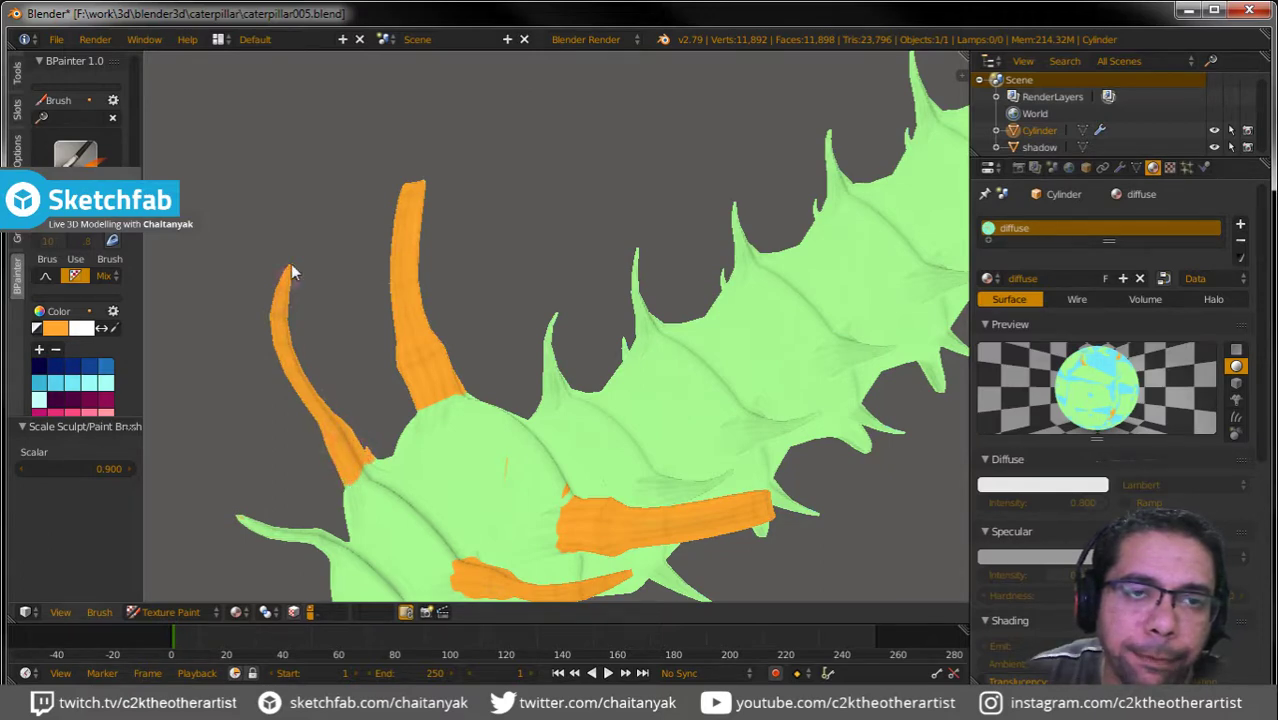
{"action": "mouse_move", "coordinate": [330, 295]}
{"action": "middle_mouse_down"}
{"action": "mouse_move", "coordinate": [399, 334]}
{"action": "mouse_move", "coordinate": [562, 240]}
{"action": "mouse_move", "coordinate": [591, 148]}
{"action": "mouse_move", "coordinate": [506, 234]}
{"action": "mouse_move", "coordinate": [599, 278]}
{"action": "mouse_move", "coordinate": [593, 314]}
{"action": "middle_mouse_up"}
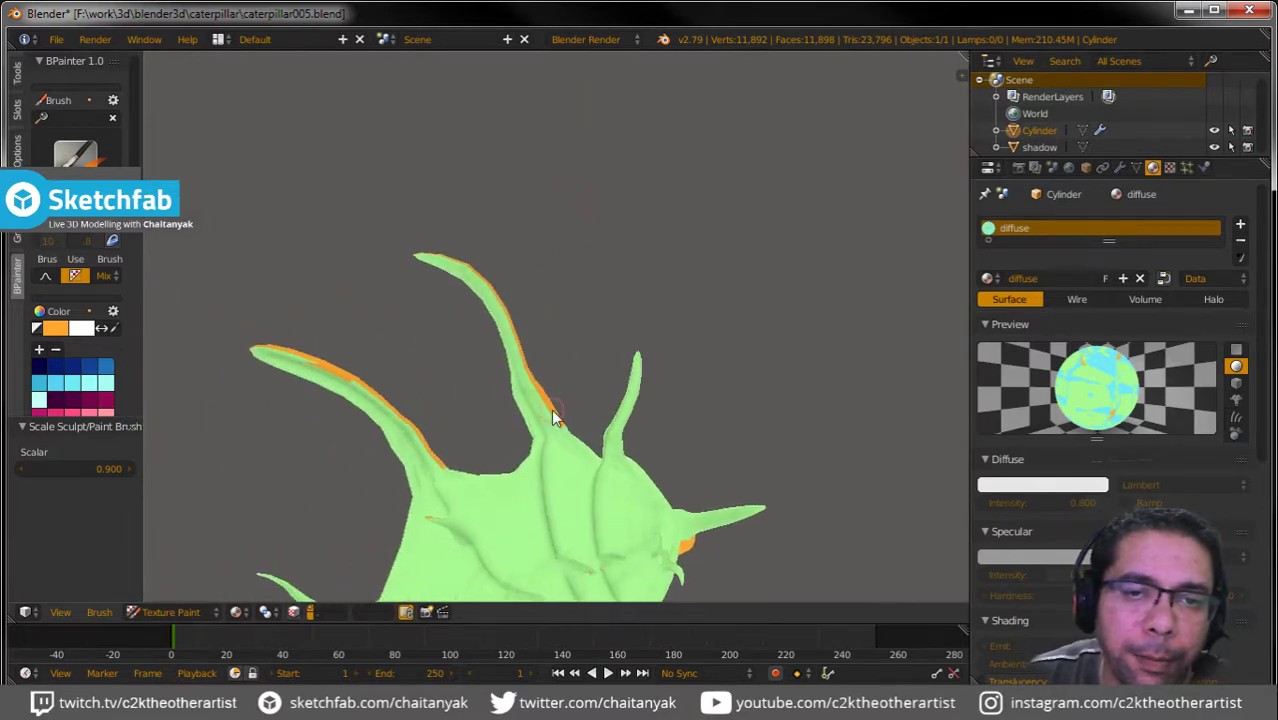
Paint orange over the green bases and edges of the middle, left, right and upper-right spikes.
{"action": "mouse_move", "coordinate": [552, 414]}
{"action": "left_mouse_down"}
{"action": "mouse_move", "coordinate": [555, 433]}
{"action": "mouse_move", "coordinate": [522, 379]}
{"action": "mouse_move", "coordinate": [526, 401]}
{"action": "mouse_move", "coordinate": [480, 285]}
{"action": "mouse_move", "coordinate": [420, 252]}
{"action": "mouse_move", "coordinate": [463, 280]}
{"action": "left_mouse_up"}
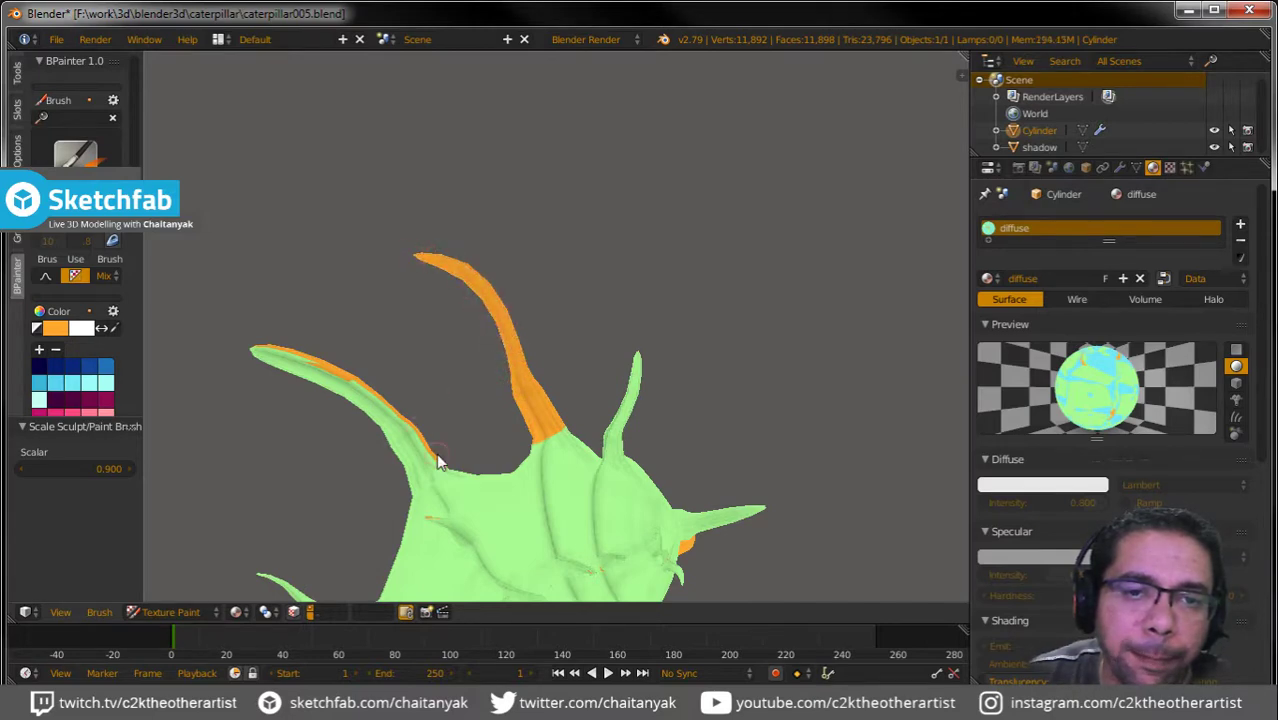
{"action": "mouse_move", "coordinate": [437, 456]}
{"action": "left_mouse_down"}
{"action": "mouse_move", "coordinate": [419, 488]}
{"action": "mouse_move", "coordinate": [417, 441]}
{"action": "mouse_move", "coordinate": [365, 393]}
{"action": "mouse_move", "coordinate": [252, 352]}
{"action": "mouse_move", "coordinate": [334, 395]}
{"action": "left_mouse_up"}
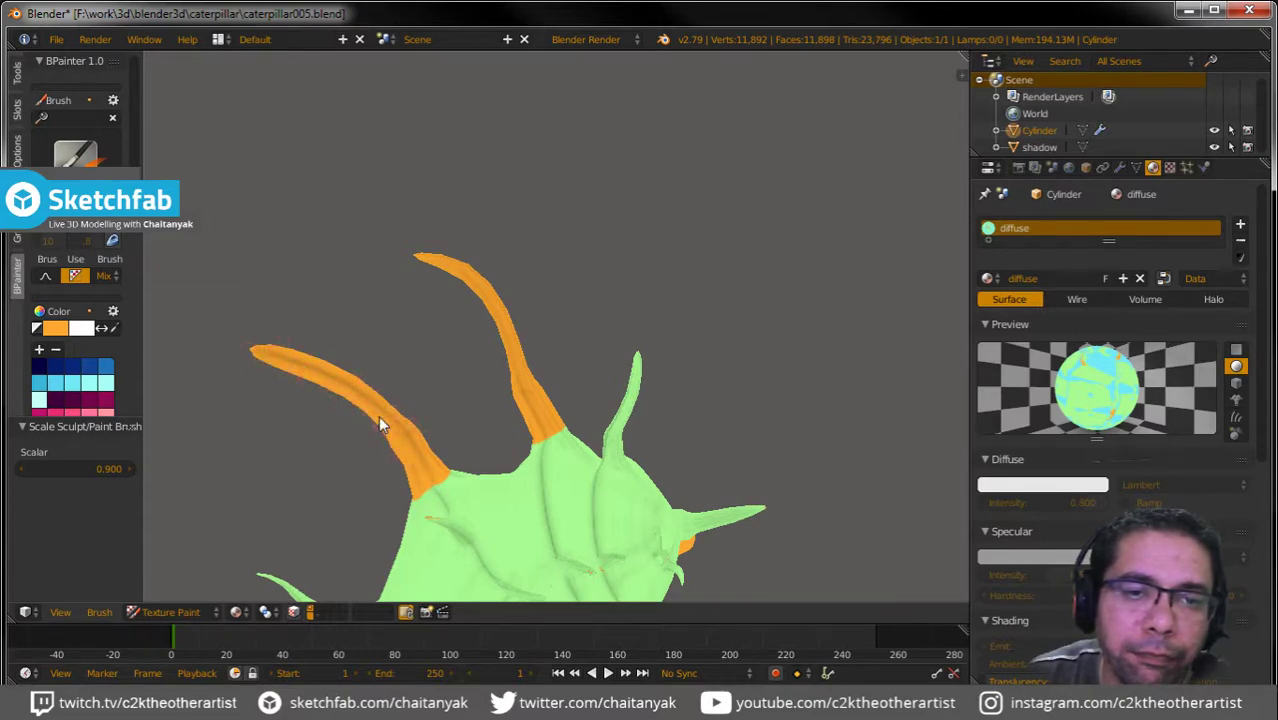
{"action": "mouse_move", "coordinate": [379, 419]}
{"action": "middle_mouse_down"}
{"action": "mouse_move", "coordinate": [510, 349]}
{"action": "mouse_move", "coordinate": [588, 393]}
{"action": "mouse_move", "coordinate": [445, 458]}
{"action": "middle_mouse_up"}
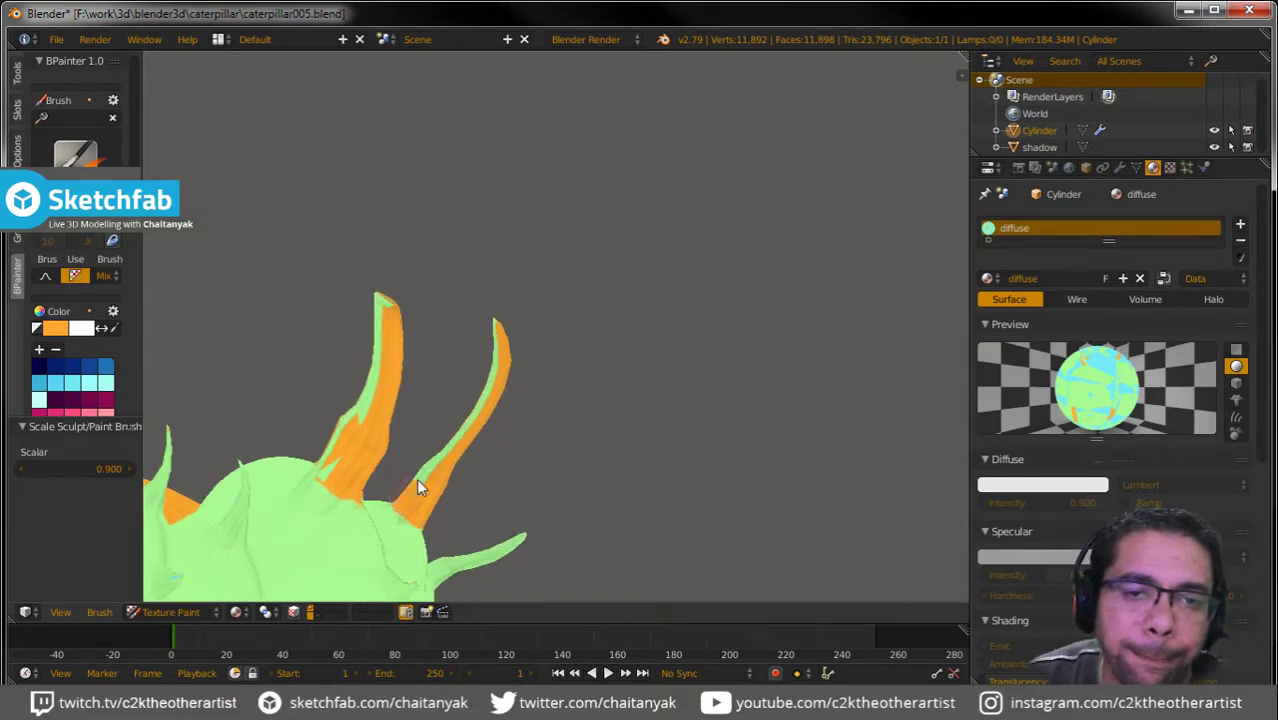
{"action": "mouse_move", "coordinate": [452, 449]}
{"action": "left_mouse_down"}
{"action": "mouse_move", "coordinate": [488, 385]}
{"action": "mouse_move", "coordinate": [496, 328]}
{"action": "mouse_move", "coordinate": [491, 365]}
{"action": "mouse_move", "coordinate": [418, 492]}
{"action": "mouse_move", "coordinate": [334, 459]}
{"action": "mouse_move", "coordinate": [324, 467]}
{"action": "mouse_move", "coordinate": [331, 484]}
{"action": "mouse_move", "coordinate": [379, 297]}
{"action": "mouse_move", "coordinate": [394, 306]}
{"action": "left_mouse_up"}
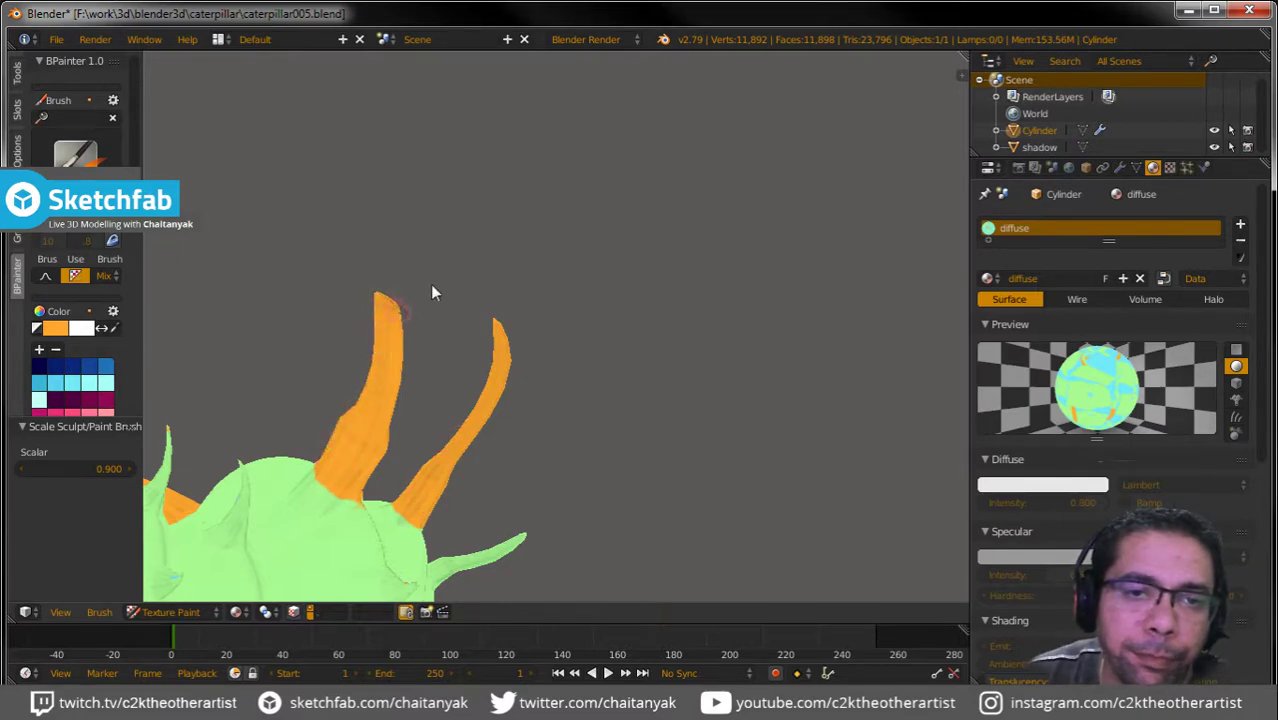
{"action": "mouse_move", "coordinate": [432, 292]}
{"action": "middle_mouse_down"}
{"action": "mouse_move", "coordinate": [542, 337]}
{"action": "mouse_move", "coordinate": [548, 422]}
{"action": "mouse_move", "coordinate": [528, 399]}
{"action": "mouse_move", "coordinate": [726, 337]}
{"action": "mouse_move", "coordinate": [665, 303]}
{"action": "mouse_move", "coordinate": [725, 331]}
{"action": "mouse_move", "coordinate": [442, 315]}
{"action": "middle_mouse_up"}
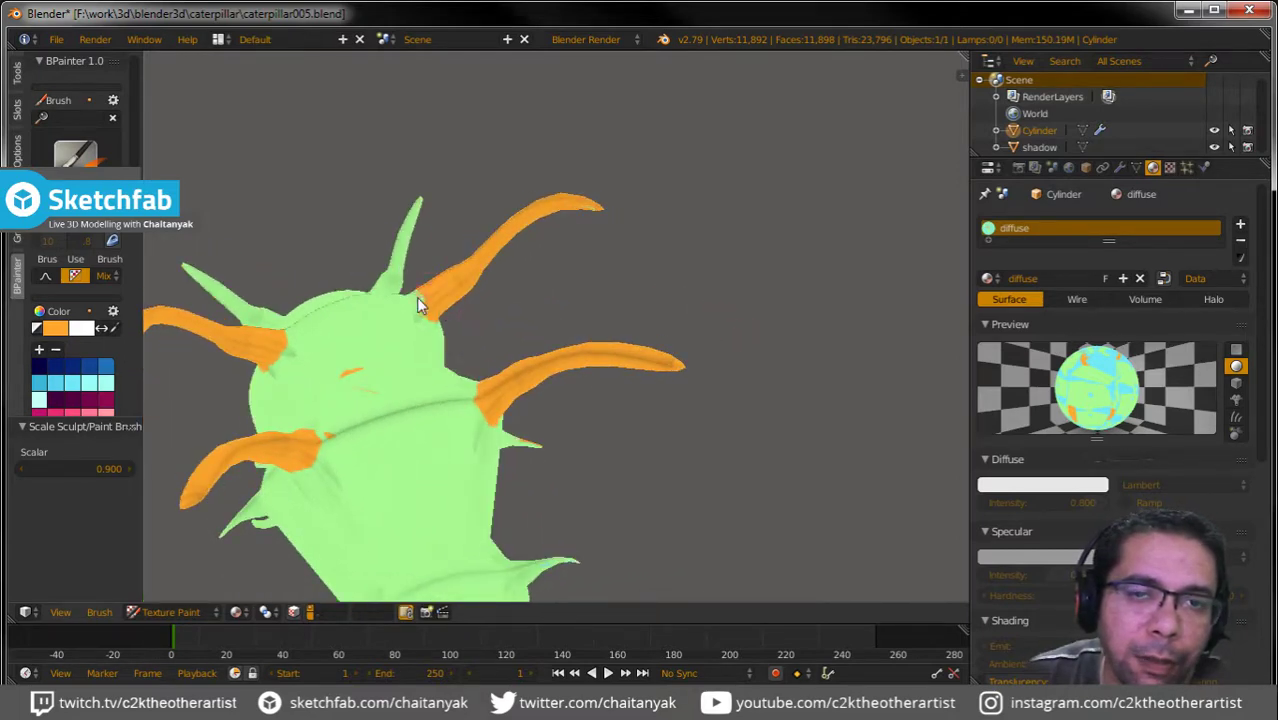
{"action": "left_click_drag", "start_coordinate": [434, 302], "coordinate": [418, 298]}
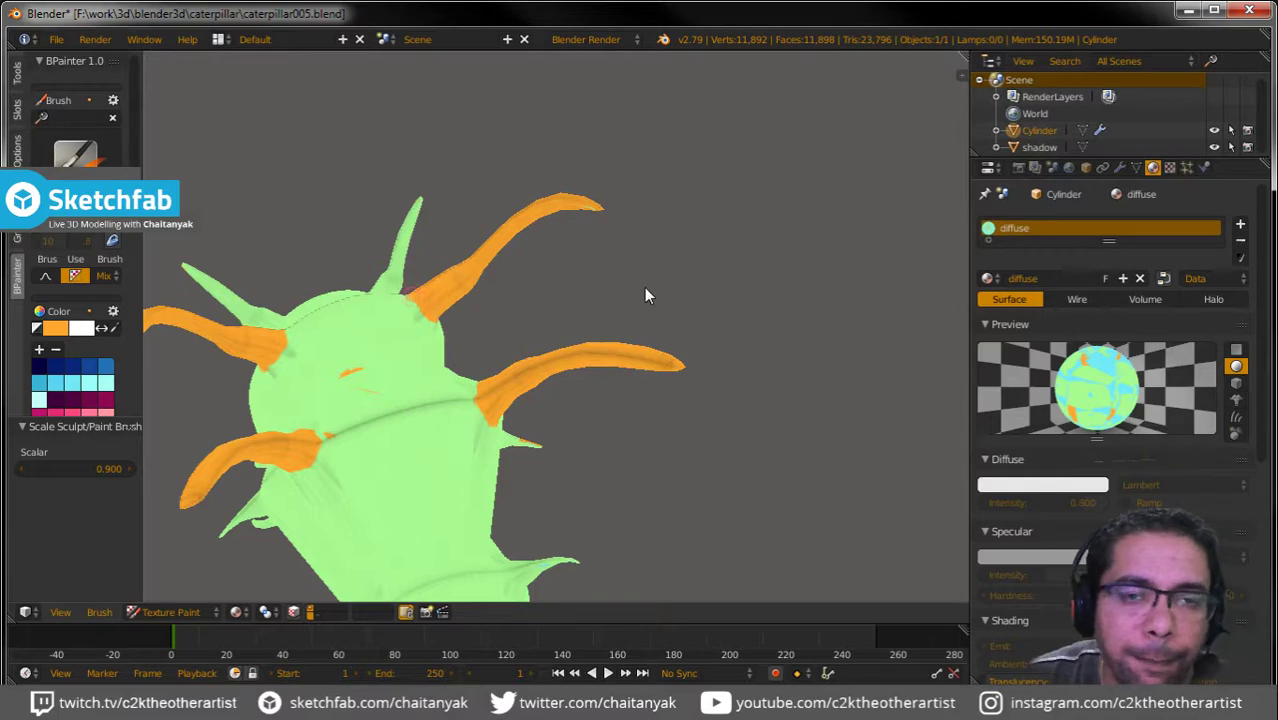
{"action": "mouse_move", "coordinate": [644, 295]}
{"action": "middle_mouse_down"}
{"action": "mouse_move", "coordinate": [656, 337]}
{"action": "mouse_move", "coordinate": [622, 357]}
{"action": "mouse_move", "coordinate": [625, 394]}
{"action": "middle_mouse_up"}
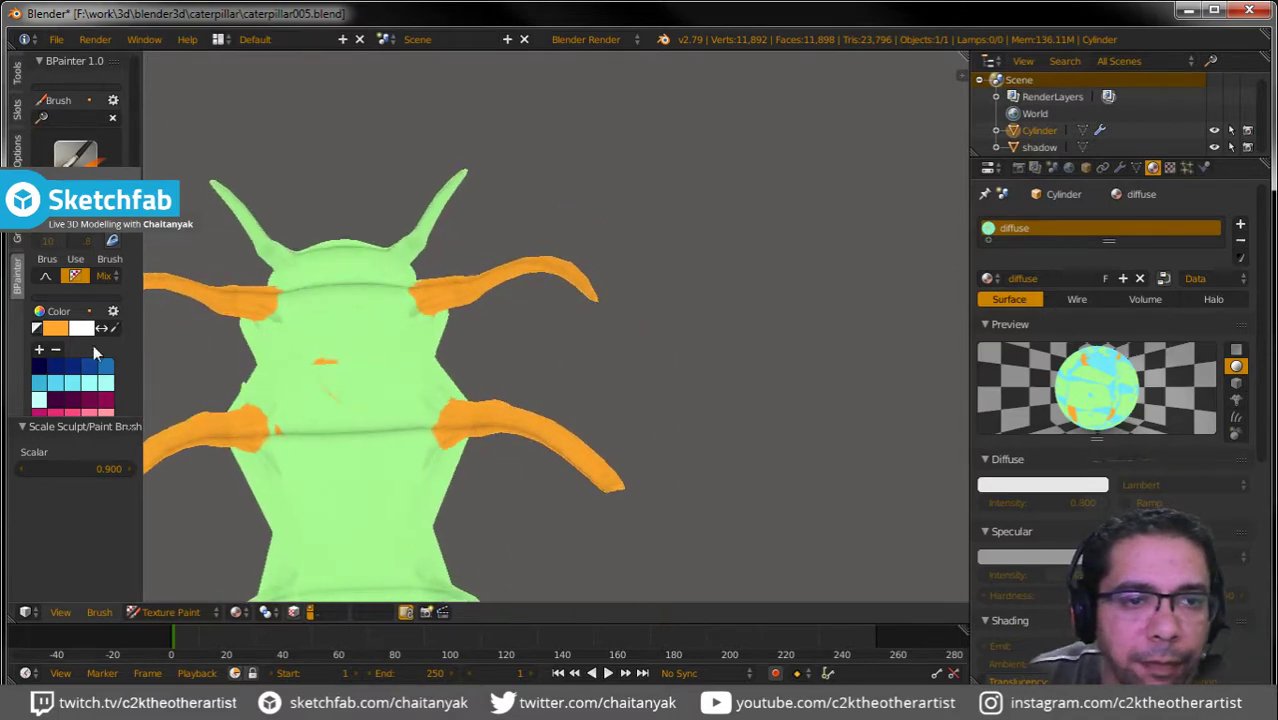
{"action": "left_click_drag", "start_coordinate": [120, 418], "coordinate": [112, 515]}
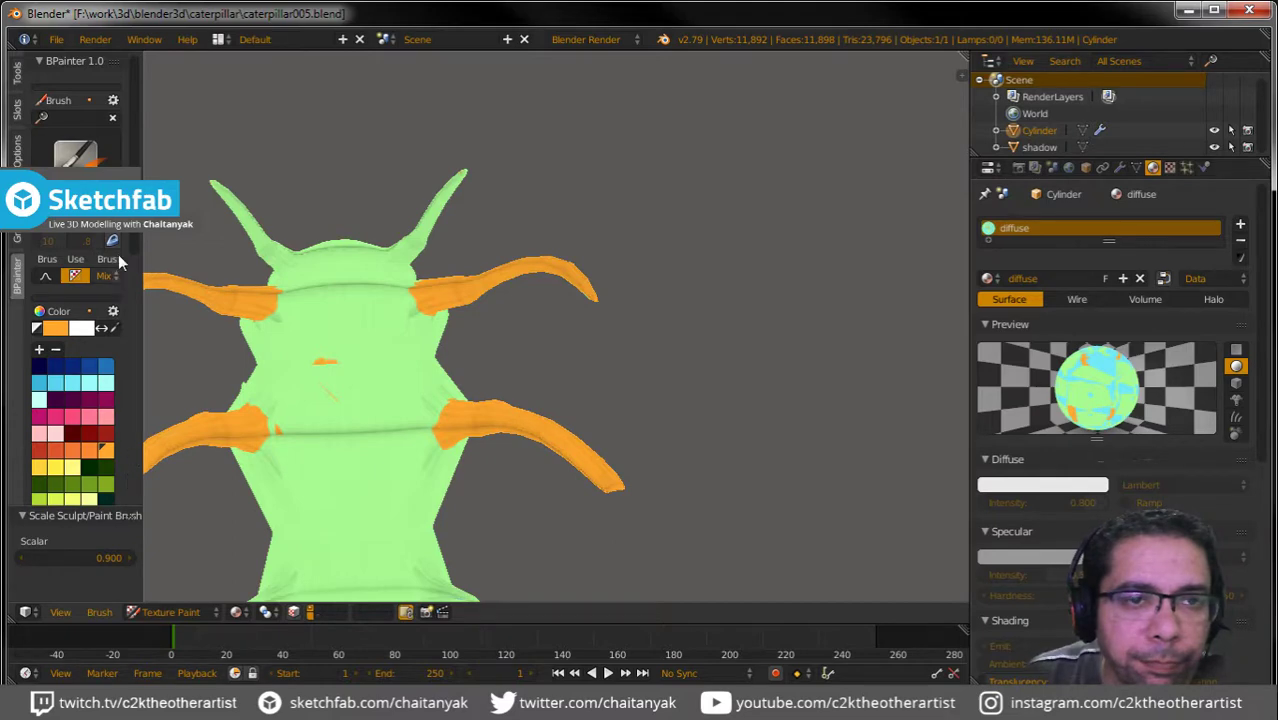
Pick a green swatch and paint a darker green patch mid-body and at the upper-left leg junction.
{"action": "scroll", "coordinate": [134, 254], "scroll_direction": "down", "scroll_amount": 2}
{"action": "scroll", "coordinate": [135, 256], "scroll_direction": "down", "scroll_amount": 2}
{"action": "scroll", "coordinate": [137, 270], "scroll_direction": "down", "scroll_amount": 1}
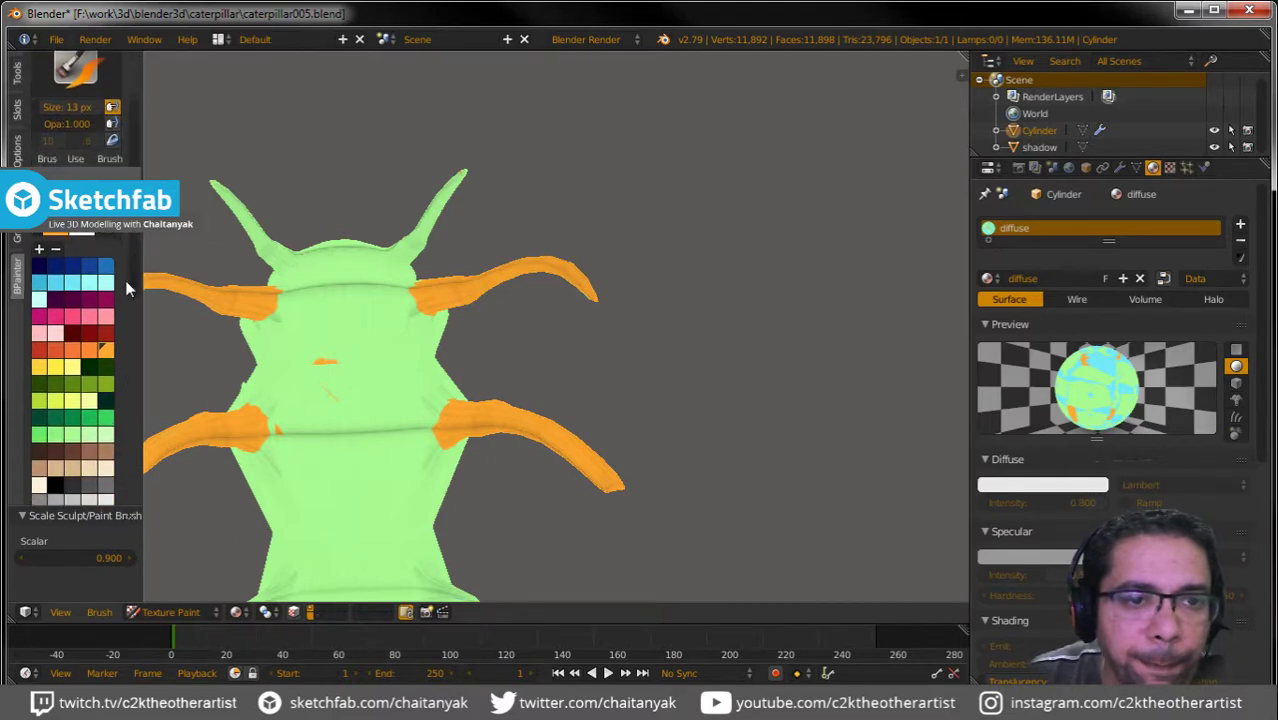
{"action": "left_click", "coordinate": [55, 438]}
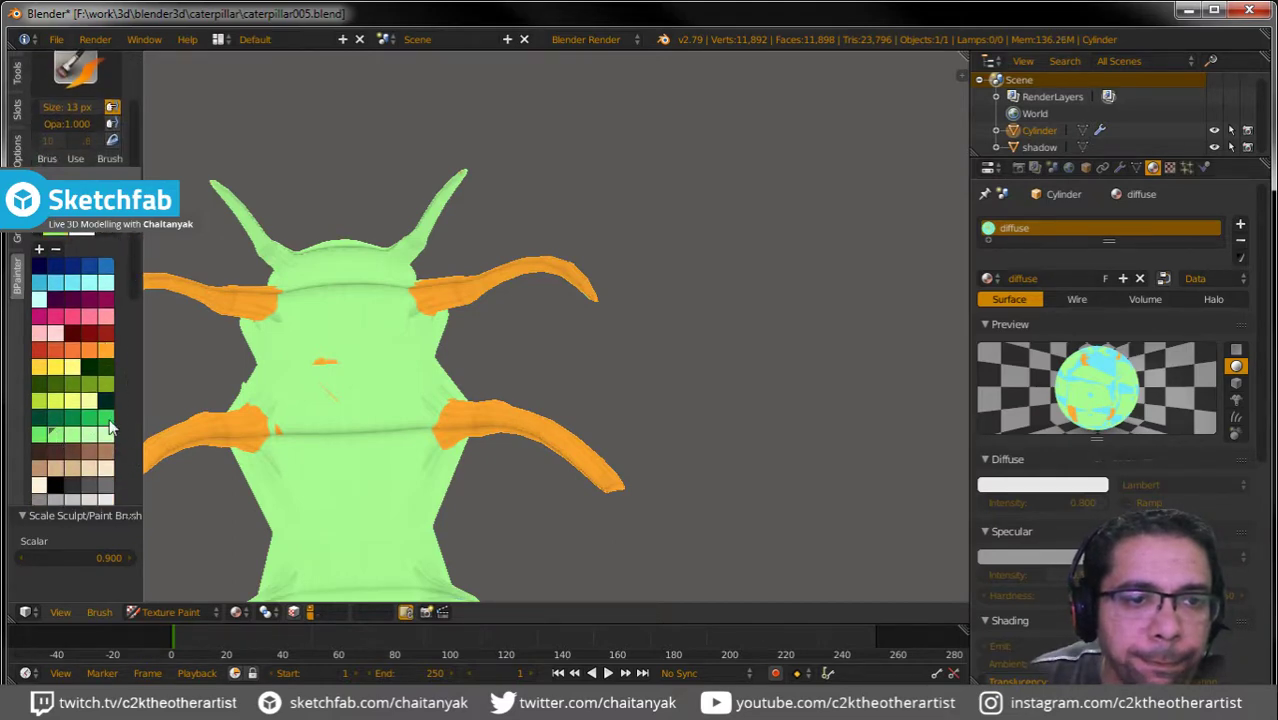
{"action": "left_click", "coordinate": [318, 362]}
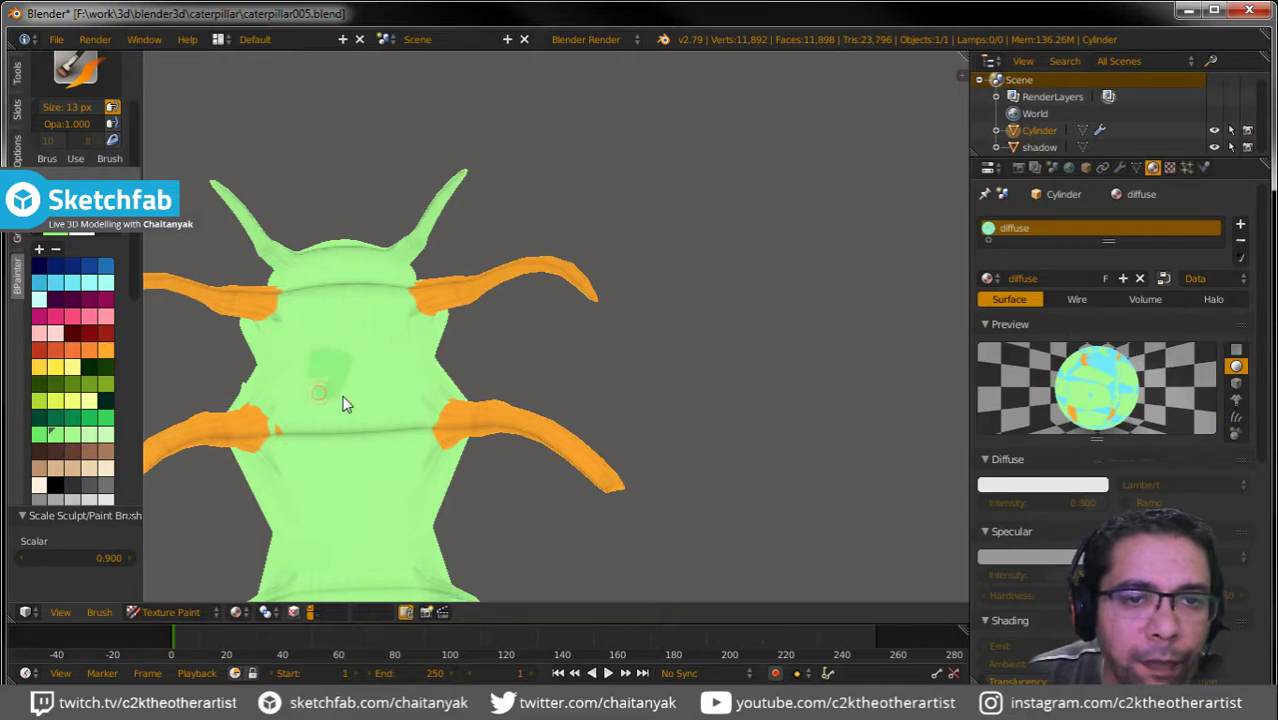
{"action": "mouse_move", "coordinate": [343, 404]}
{"action": "left_mouse_down"}
{"action": "mouse_move", "coordinate": [368, 374]}
{"action": "mouse_move", "coordinate": [313, 338]}
{"action": "mouse_move", "coordinate": [271, 337]}
{"action": "left_mouse_up"}
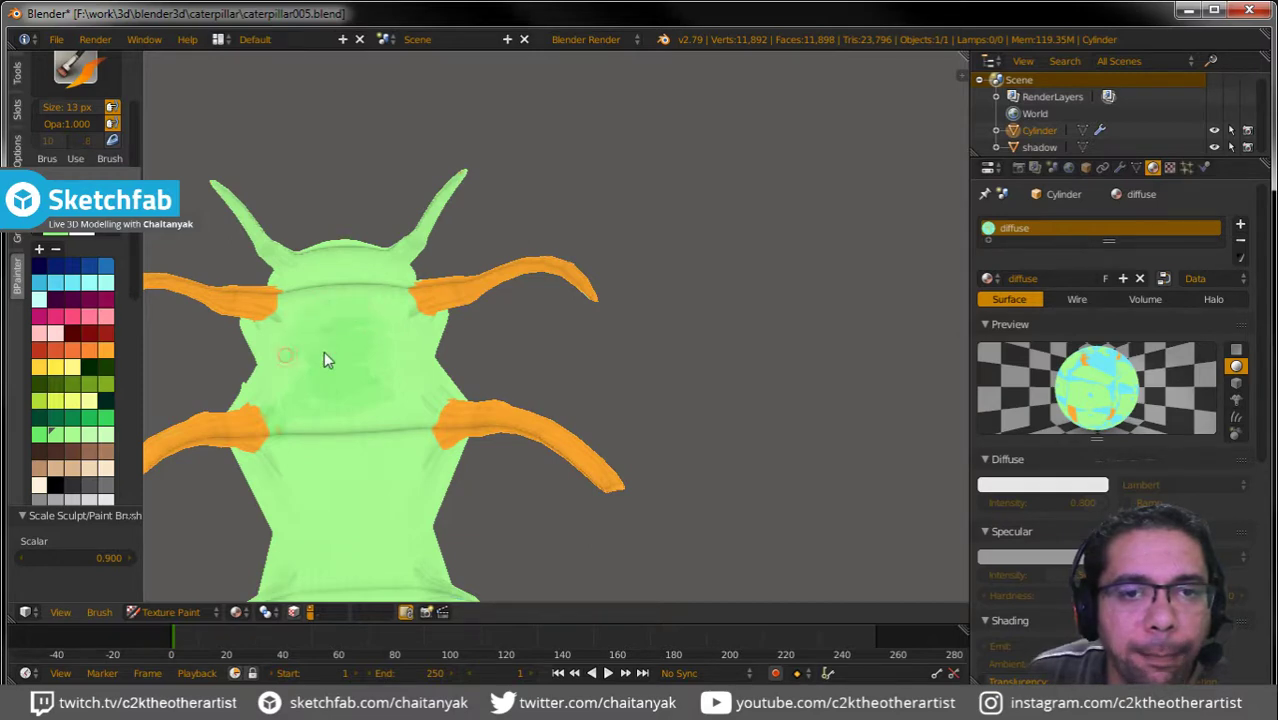
{"action": "left_click_drag", "start_coordinate": [285, 377], "coordinate": [368, 392]}
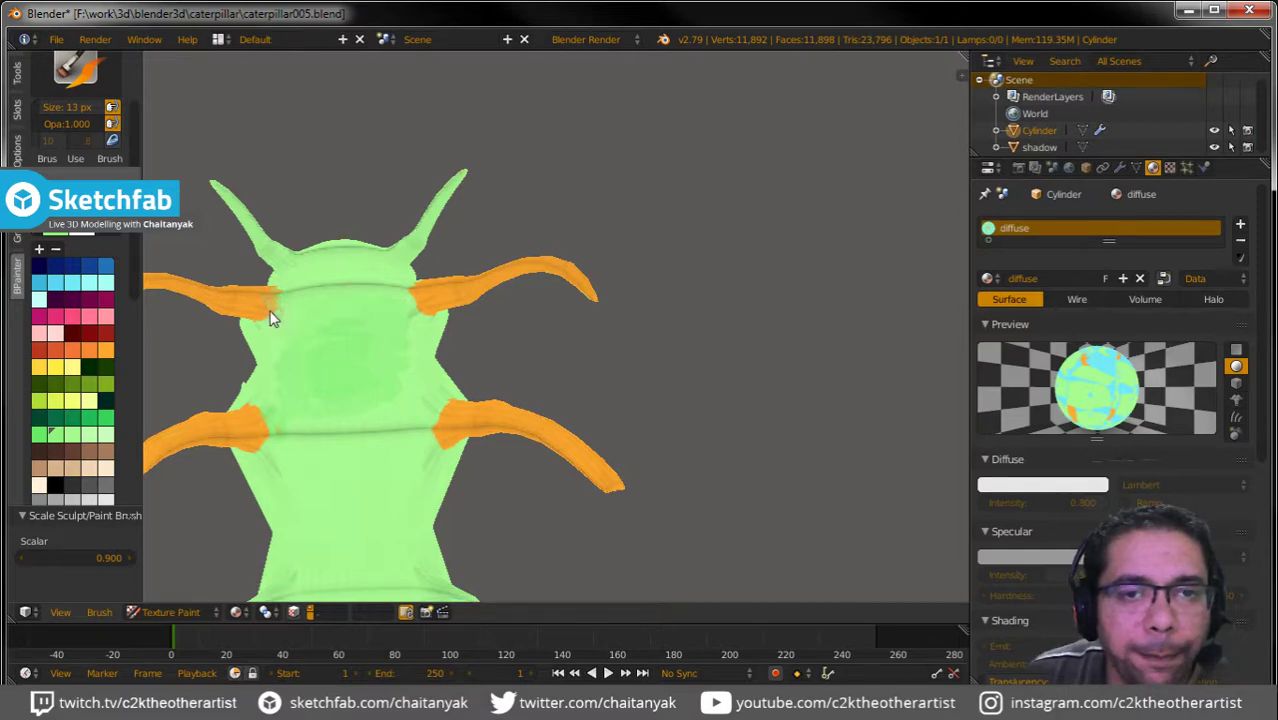
{"action": "left_click_drag", "start_coordinate": [260, 319], "coordinate": [277, 314]}
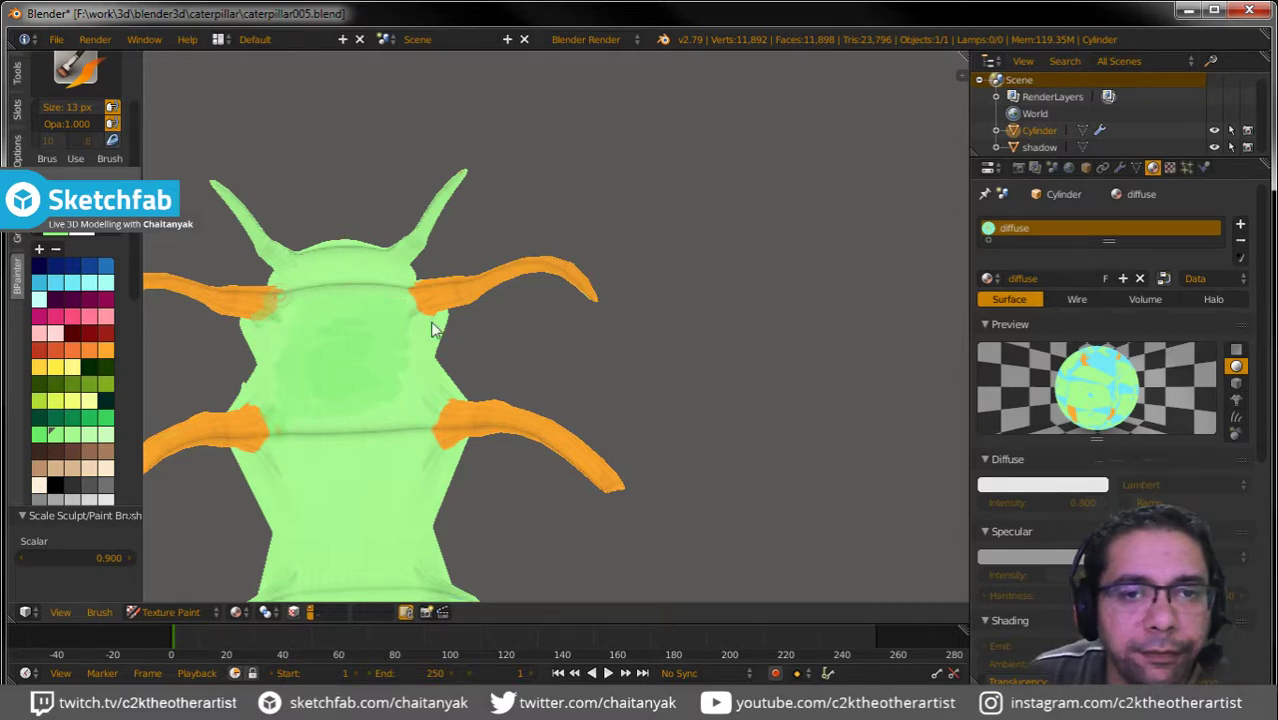
Brush green over the orange bases of the near spike and the left spike.
{"action": "mouse_move", "coordinate": [572, 372]}
{"action": "middle_mouse_down"}
{"action": "mouse_move", "coordinate": [508, 371]}
{"action": "mouse_move", "coordinate": [402, 322]}
{"action": "mouse_move", "coordinate": [352, 325]}
{"action": "mouse_move", "coordinate": [320, 351]}
{"action": "mouse_move", "coordinate": [383, 313]}
{"action": "middle_mouse_up"}
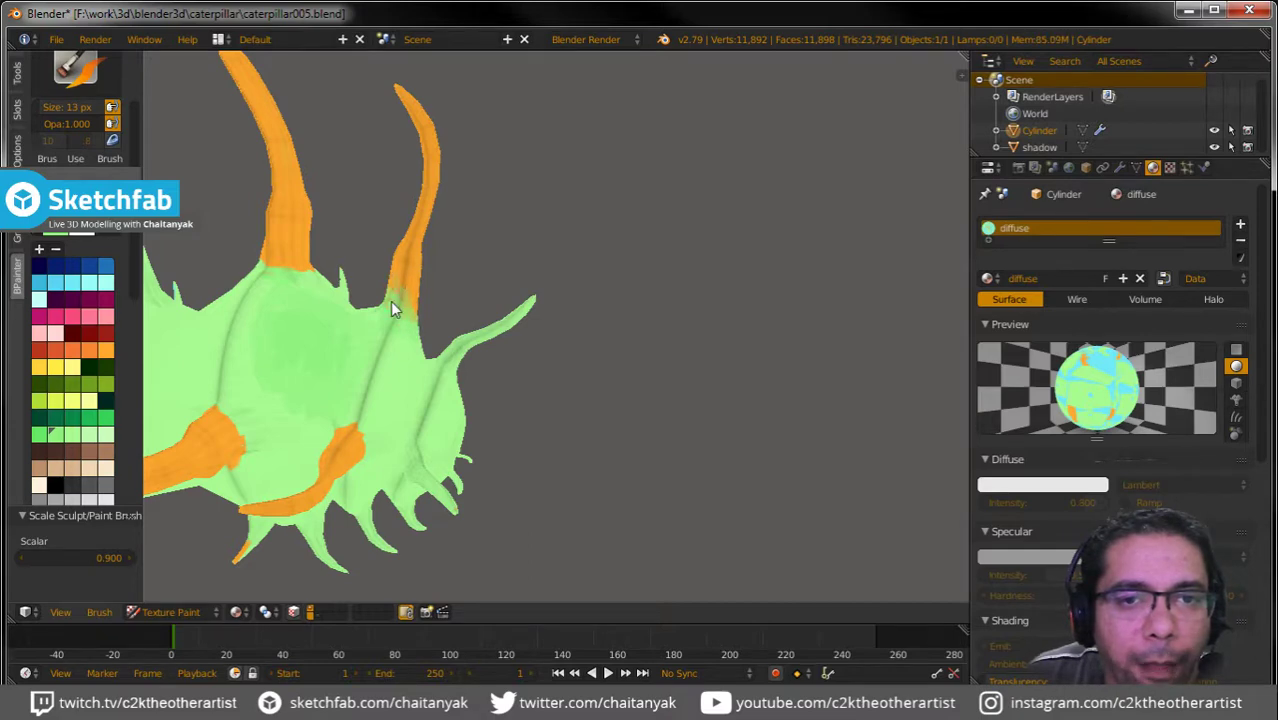
{"action": "left_click_drag", "start_coordinate": [390, 303], "coordinate": [413, 332]}
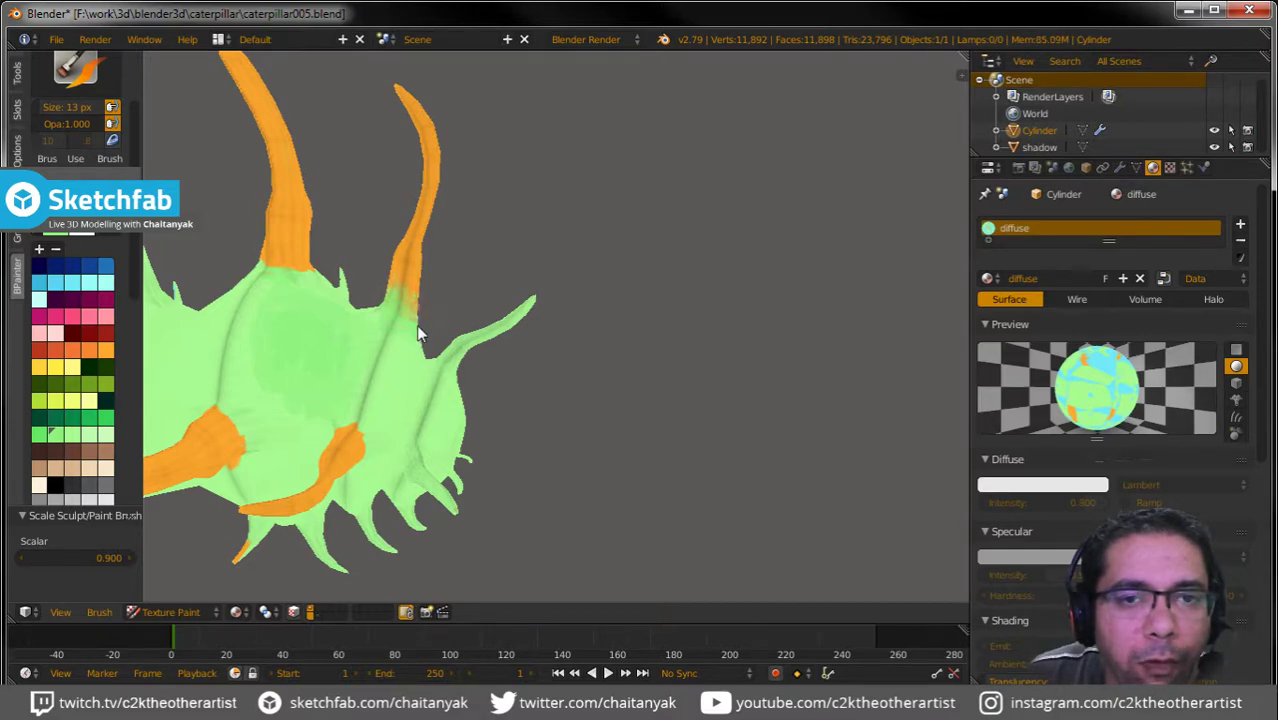
{"action": "left_click_drag", "start_coordinate": [299, 251], "coordinate": [308, 275]}
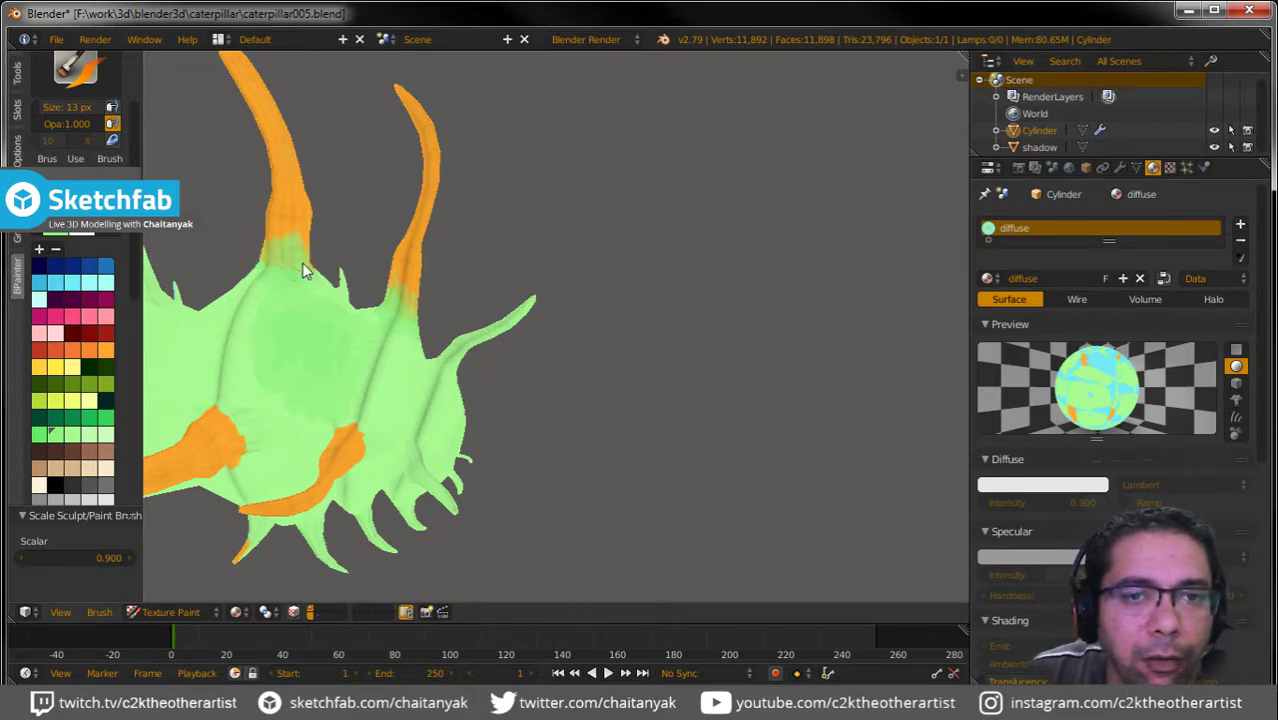
{"action": "left_click_drag", "start_coordinate": [305, 270], "coordinate": [300, 252]}
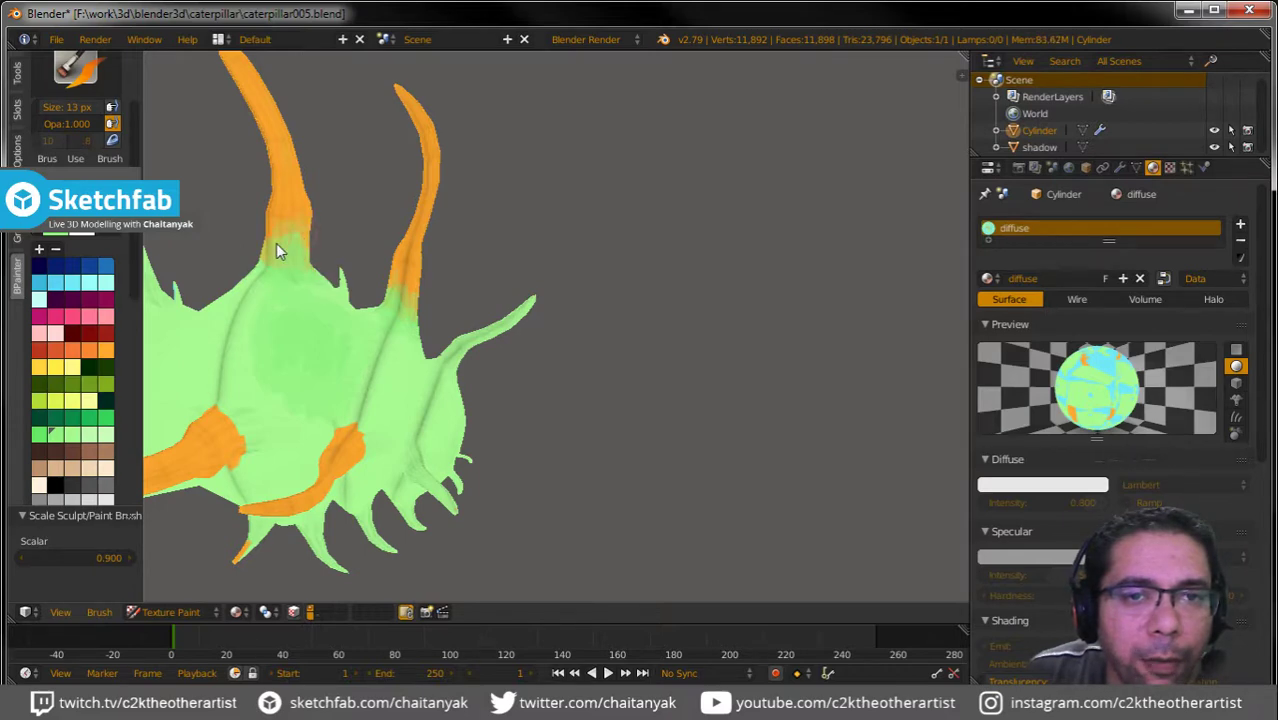
{"action": "left_click_drag", "start_coordinate": [276, 262], "coordinate": [263, 254]}
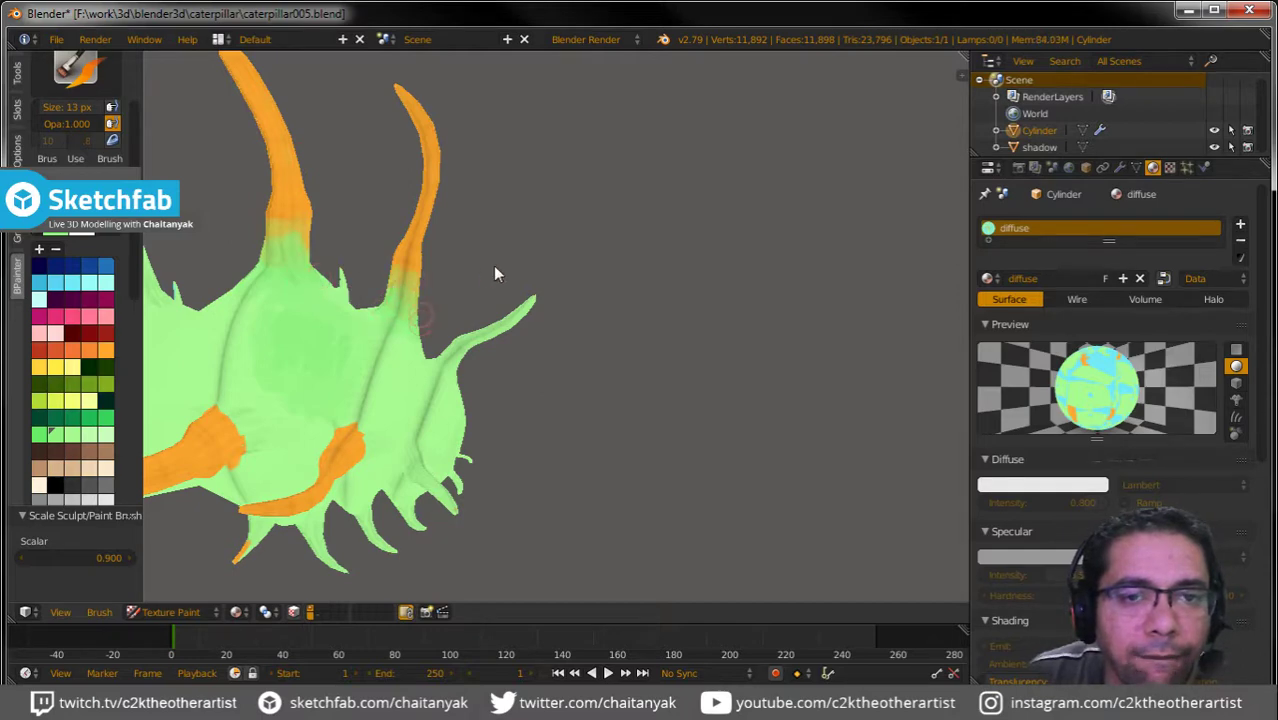
Blend green over the left, middle and right horn bases from a side view.
{"action": "mouse_move", "coordinate": [493, 265]}
{"action": "middle_mouse_down"}
{"action": "mouse_move", "coordinate": [436, 272]}
{"action": "mouse_move", "coordinate": [365, 235]}
{"action": "mouse_move", "coordinate": [328, 194]}
{"action": "mouse_move", "coordinate": [294, 118]}
{"action": "mouse_move", "coordinate": [371, 242]}
{"action": "mouse_move", "coordinate": [368, 217]}
{"action": "mouse_move", "coordinate": [396, 314]}
{"action": "middle_mouse_up"}
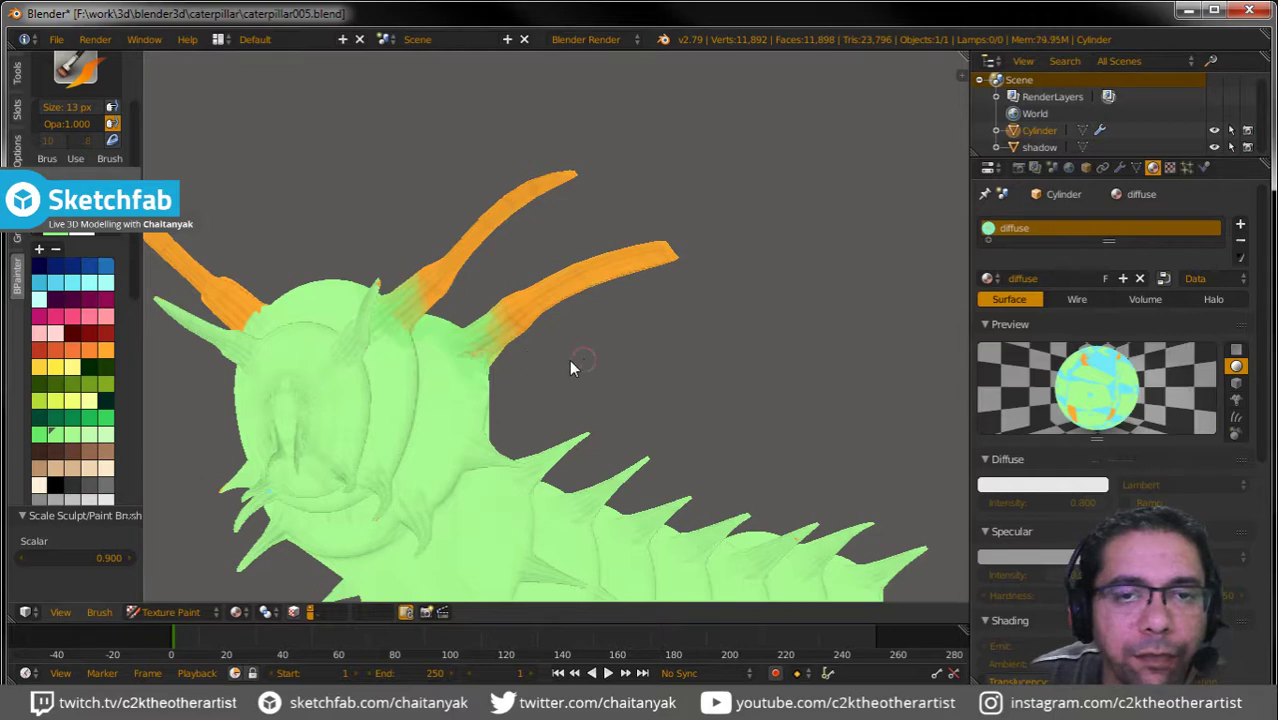
{"action": "mouse_move", "coordinate": [569, 359]}
{"action": "middle_mouse_down"}
{"action": "mouse_move", "coordinate": [464, 328]}
{"action": "mouse_move", "coordinate": [360, 333]}
{"action": "mouse_move", "coordinate": [328, 357]}
{"action": "mouse_move", "coordinate": [422, 346]}
{"action": "middle_mouse_up"}
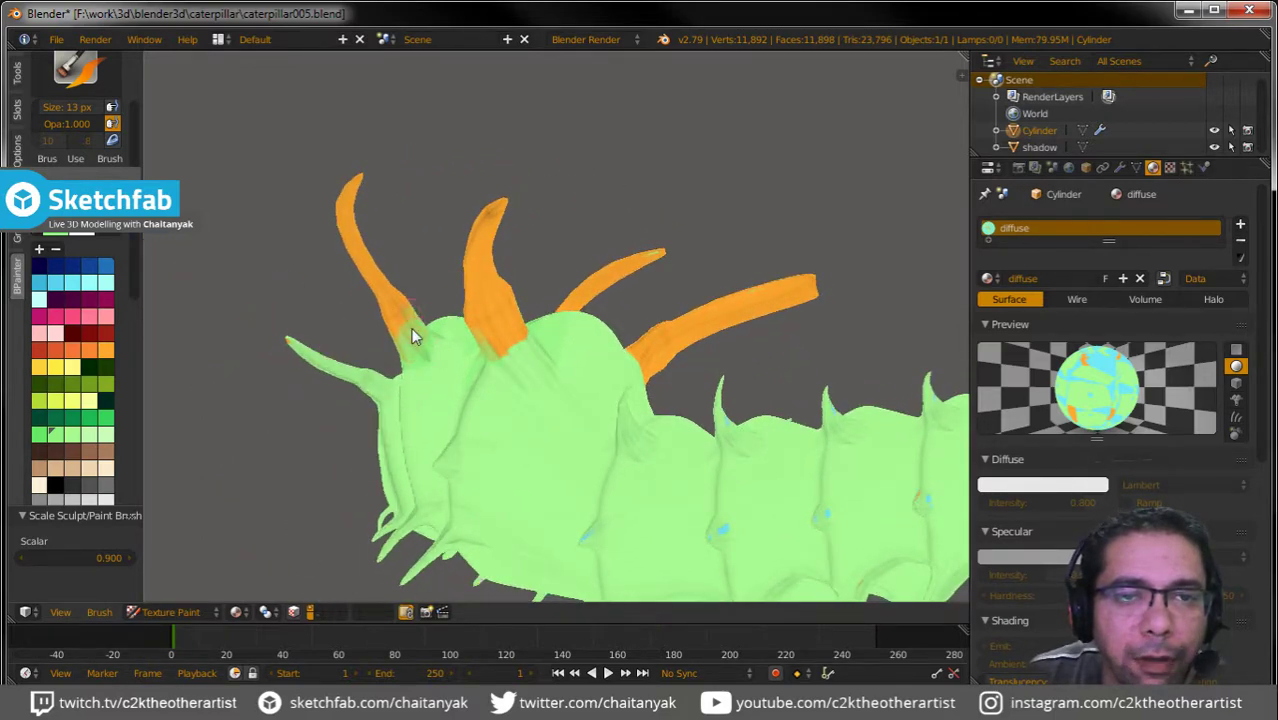
{"action": "left_click_drag", "start_coordinate": [400, 333], "coordinate": [412, 371]}
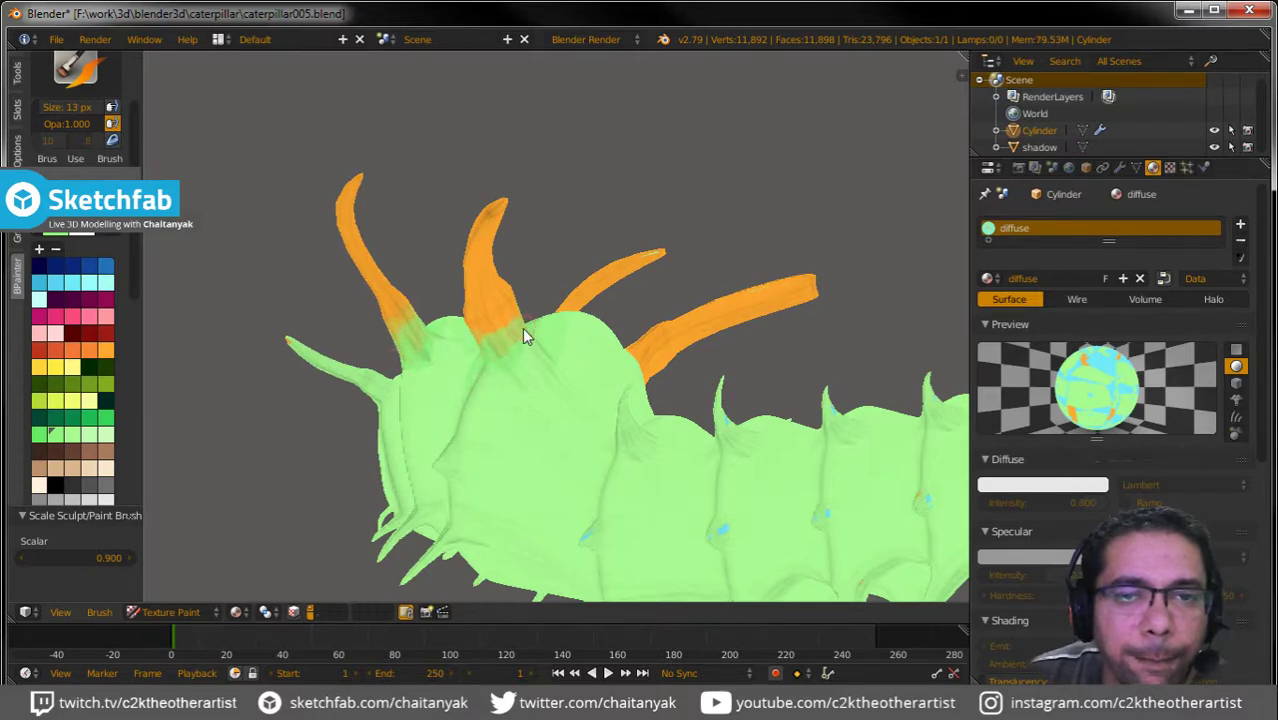
{"action": "left_click_drag", "start_coordinate": [502, 352], "coordinate": [518, 345]}
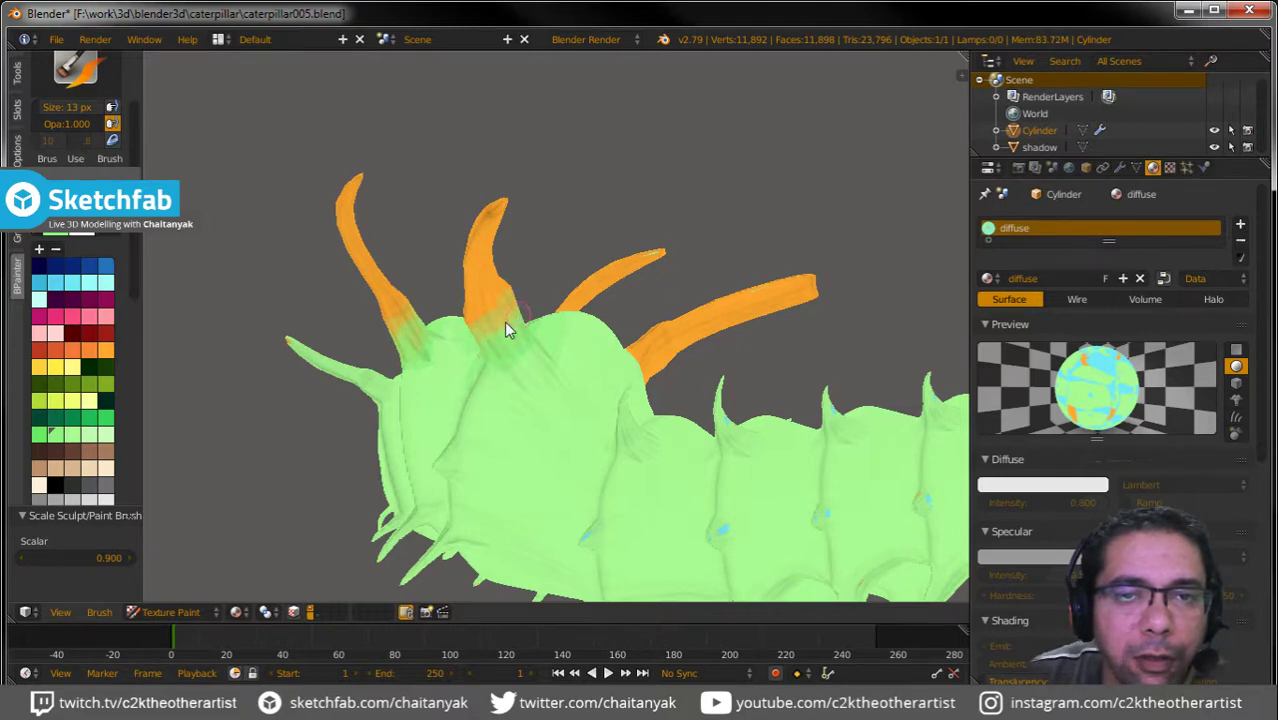
{"action": "mouse_move", "coordinate": [553, 282]}
{"action": "middle_mouse_down"}
{"action": "mouse_move", "coordinate": [499, 291]}
{"action": "mouse_move", "coordinate": [364, 360]}
{"action": "mouse_move", "coordinate": [402, 314]}
{"action": "mouse_move", "coordinate": [466, 273]}
{"action": "mouse_move", "coordinate": [491, 320]}
{"action": "mouse_move", "coordinate": [621, 288]}
{"action": "middle_mouse_up"}
{"action": "left_click_drag", "start_coordinate": [619, 285], "coordinate": [699, 301]}
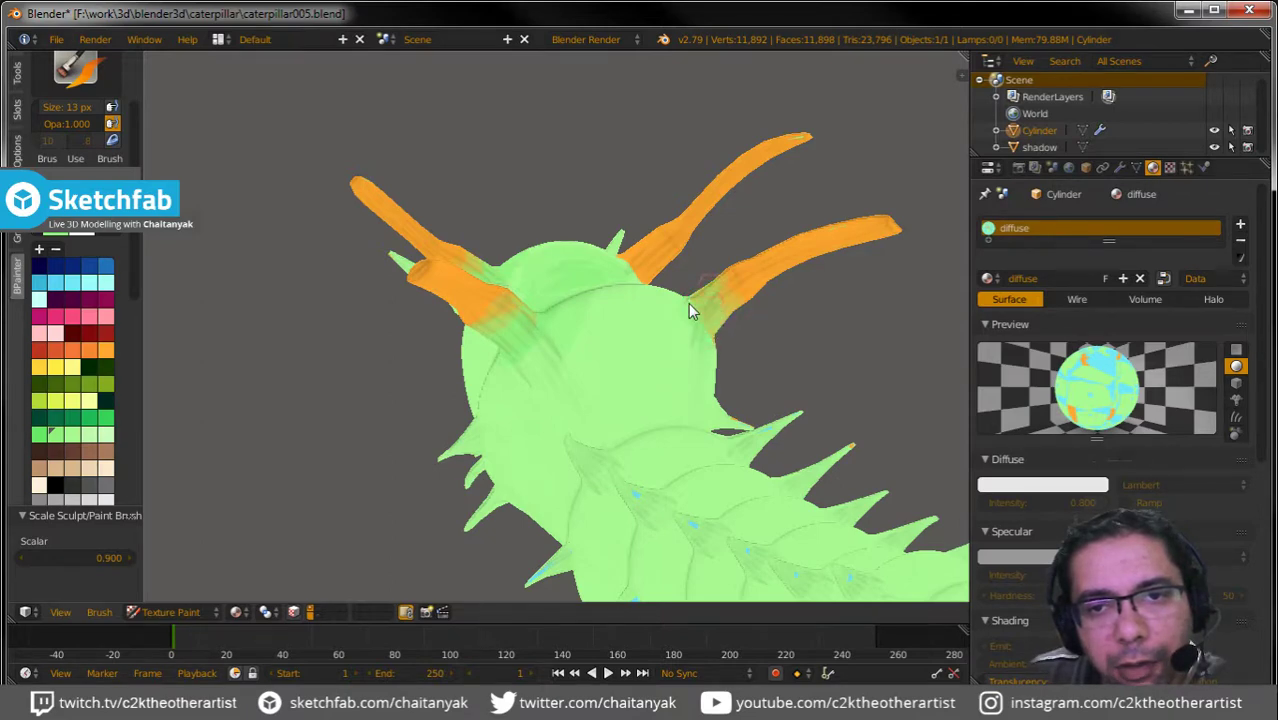
{"action": "left_click_drag", "start_coordinate": [715, 329], "coordinate": [698, 299]}
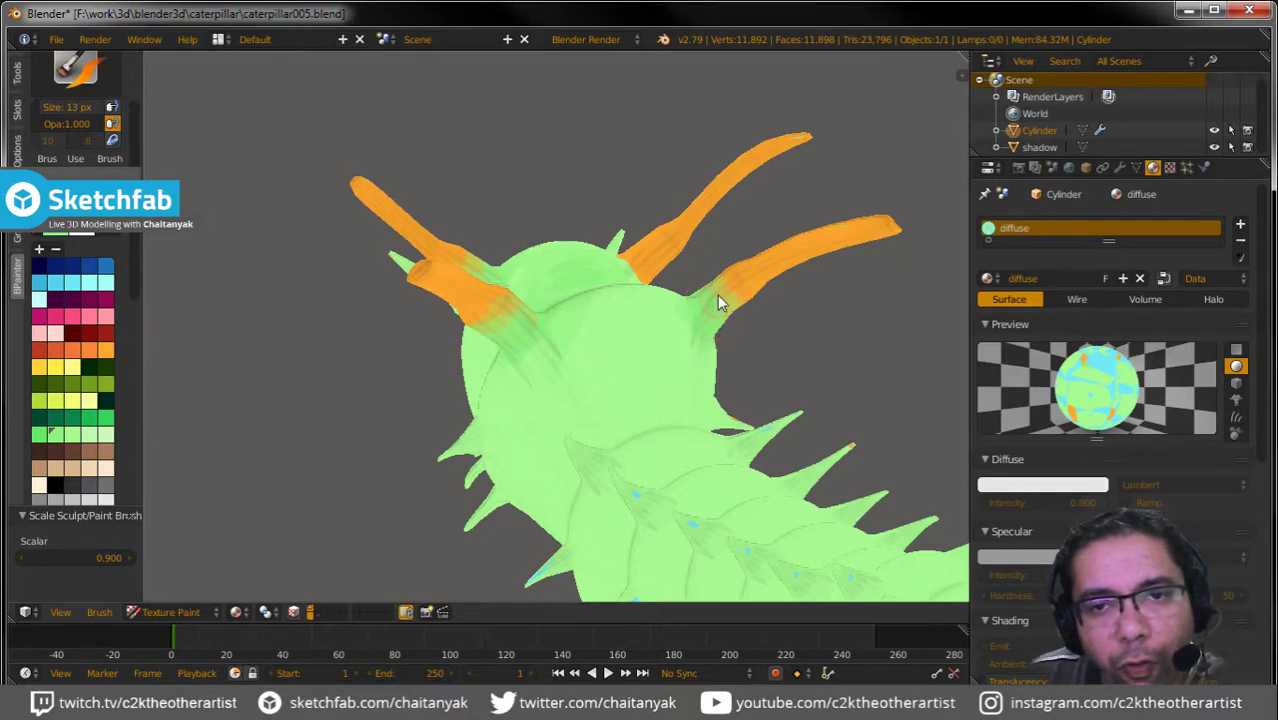
{"action": "mouse_move", "coordinate": [633, 264]}
{"action": "middle_mouse_down"}
{"action": "mouse_move", "coordinate": [707, 270]}
{"action": "mouse_move", "coordinate": [654, 243]}
{"action": "middle_mouse_up"}
{"action": "left_click_drag", "start_coordinate": [672, 224], "coordinate": [659, 216]}
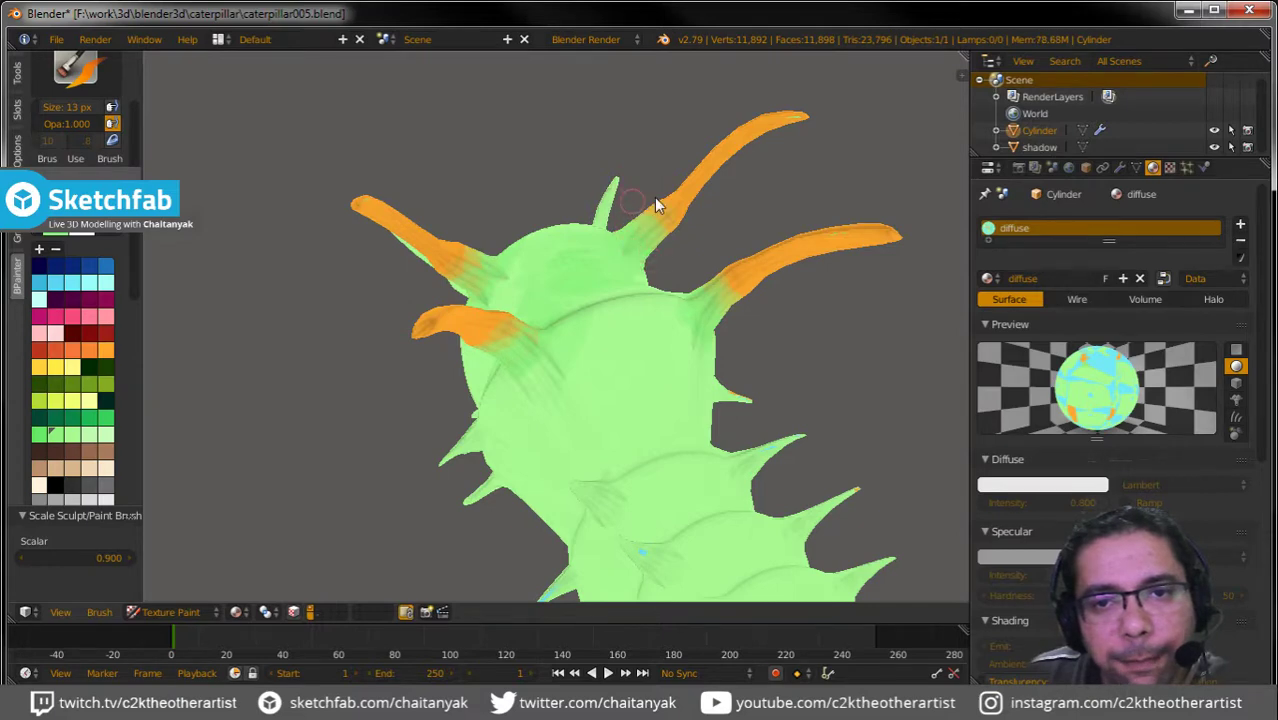
Tint another orange horn base green from the opposite side of the head.
{"action": "mouse_move", "coordinate": [654, 197]}
{"action": "middle_mouse_down"}
{"action": "mouse_move", "coordinate": [745, 216]}
{"action": "mouse_move", "coordinate": [882, 195]}
{"action": "middle_mouse_up"}
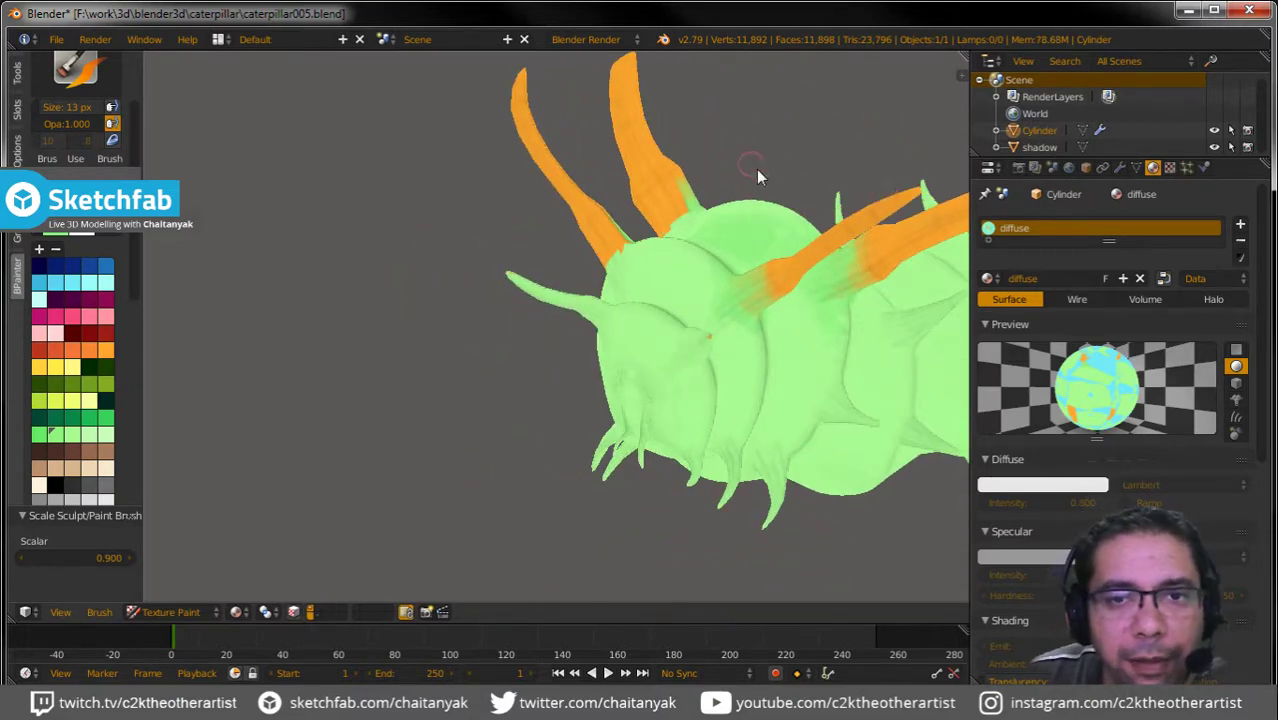
{"action": "mouse_move", "coordinate": [756, 169]}
{"action": "middle_mouse_down"}
{"action": "mouse_move", "coordinate": [768, 208]}
{"action": "mouse_move", "coordinate": [693, 177]}
{"action": "middle_mouse_up"}
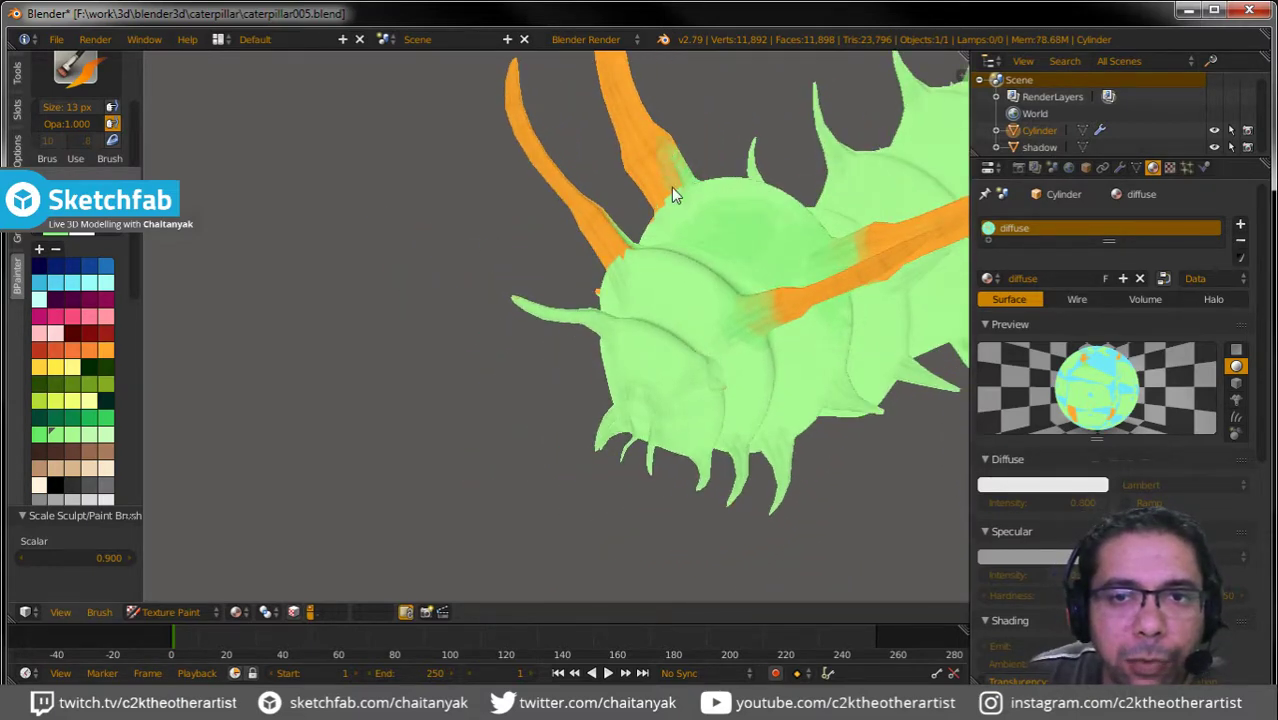
{"action": "left_click_drag", "start_coordinate": [628, 164], "coordinate": [652, 191]}
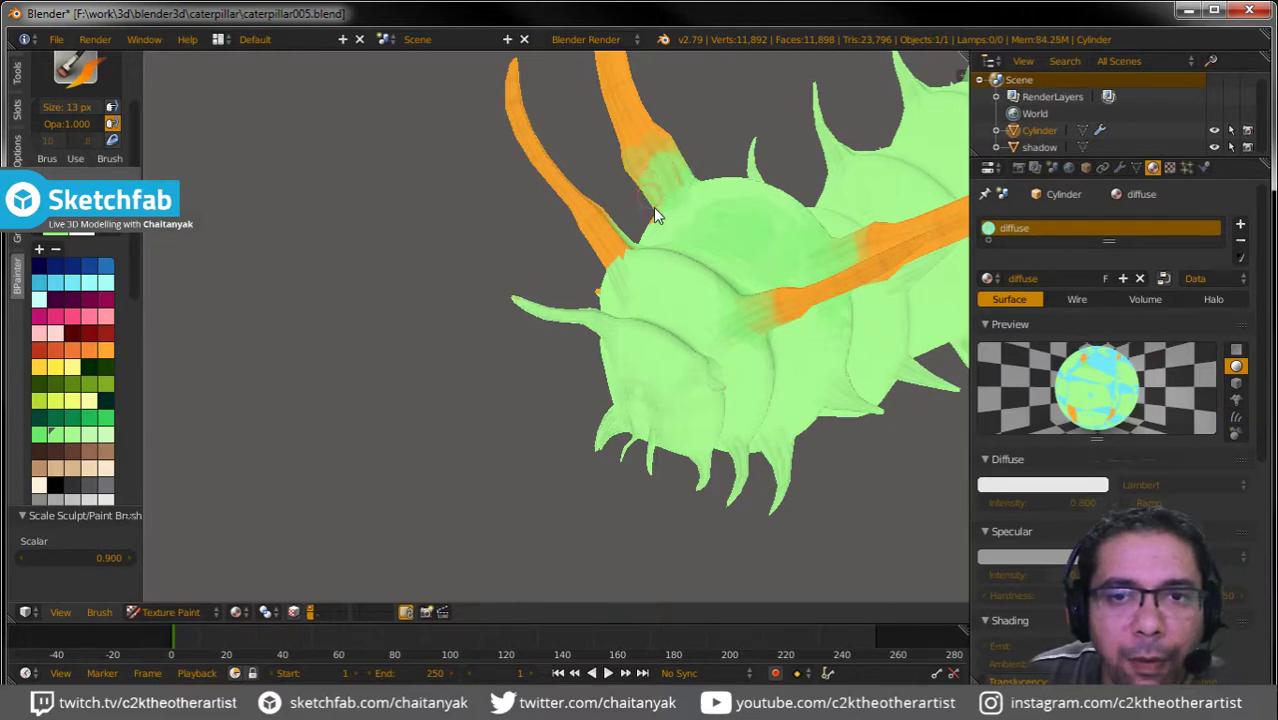
{"action": "left_click_drag", "start_coordinate": [652, 213], "coordinate": [674, 183]}
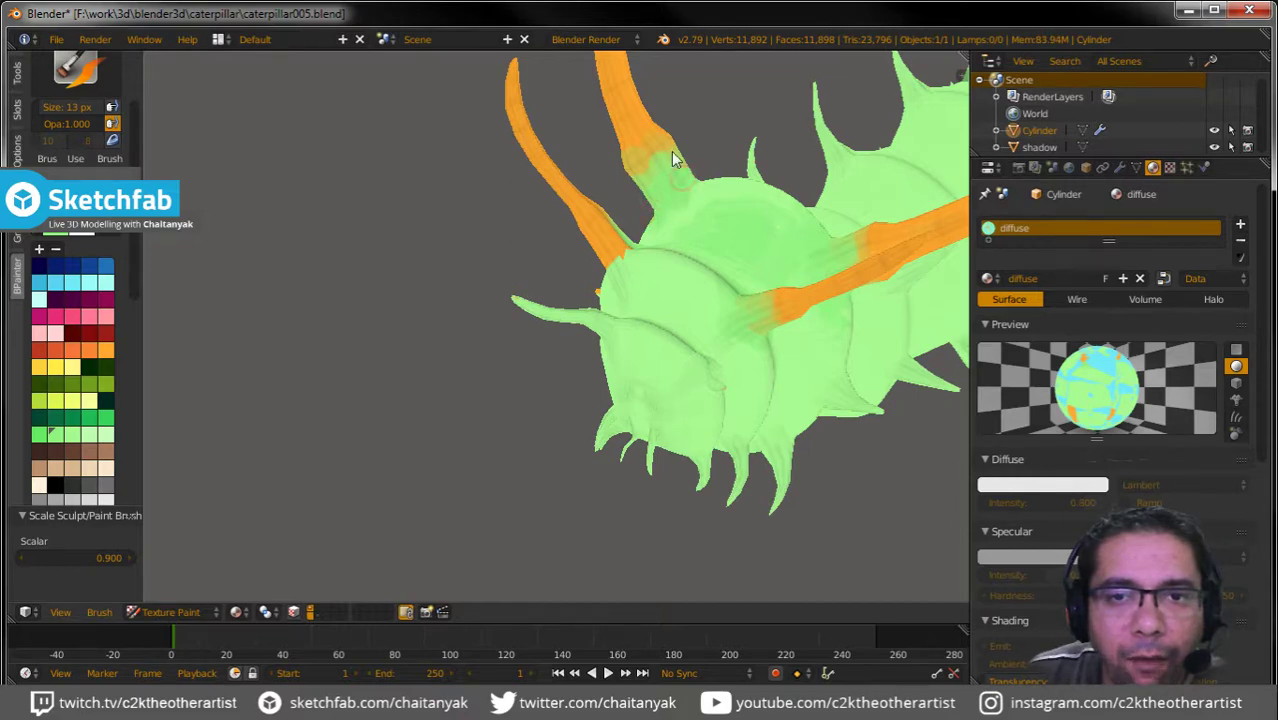
{"action": "mouse_move", "coordinate": [626, 190]}
{"action": "left_mouse_down"}
{"action": "mouse_move", "coordinate": [602, 219]}
{"action": "mouse_move", "coordinate": [614, 260]}
{"action": "left_mouse_up"}
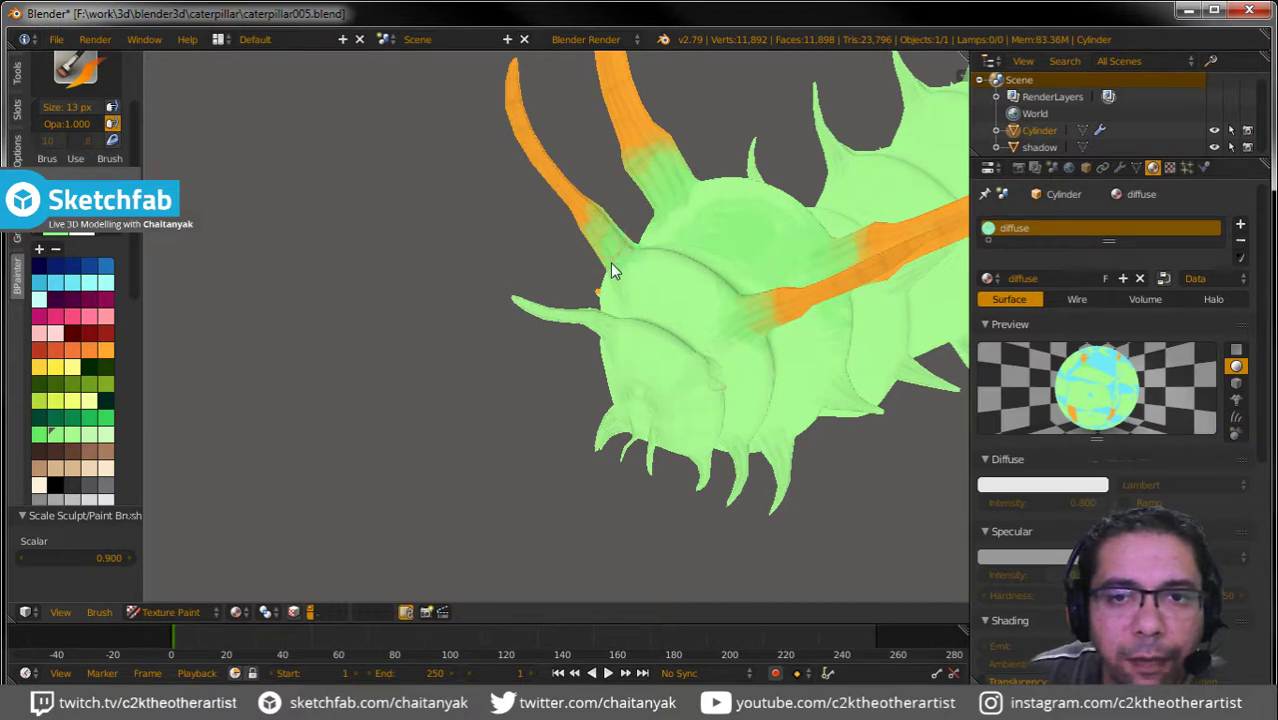
Dab a small orange spot on the left arm and inspect the head and body from several angles.
{"action": "mouse_move", "coordinate": [570, 243]}
{"action": "middle_mouse_down"}
{"action": "mouse_move", "coordinate": [668, 179]}
{"action": "mouse_move", "coordinate": [721, 110]}
{"action": "mouse_move", "coordinate": [665, 177]}
{"action": "middle_mouse_up"}
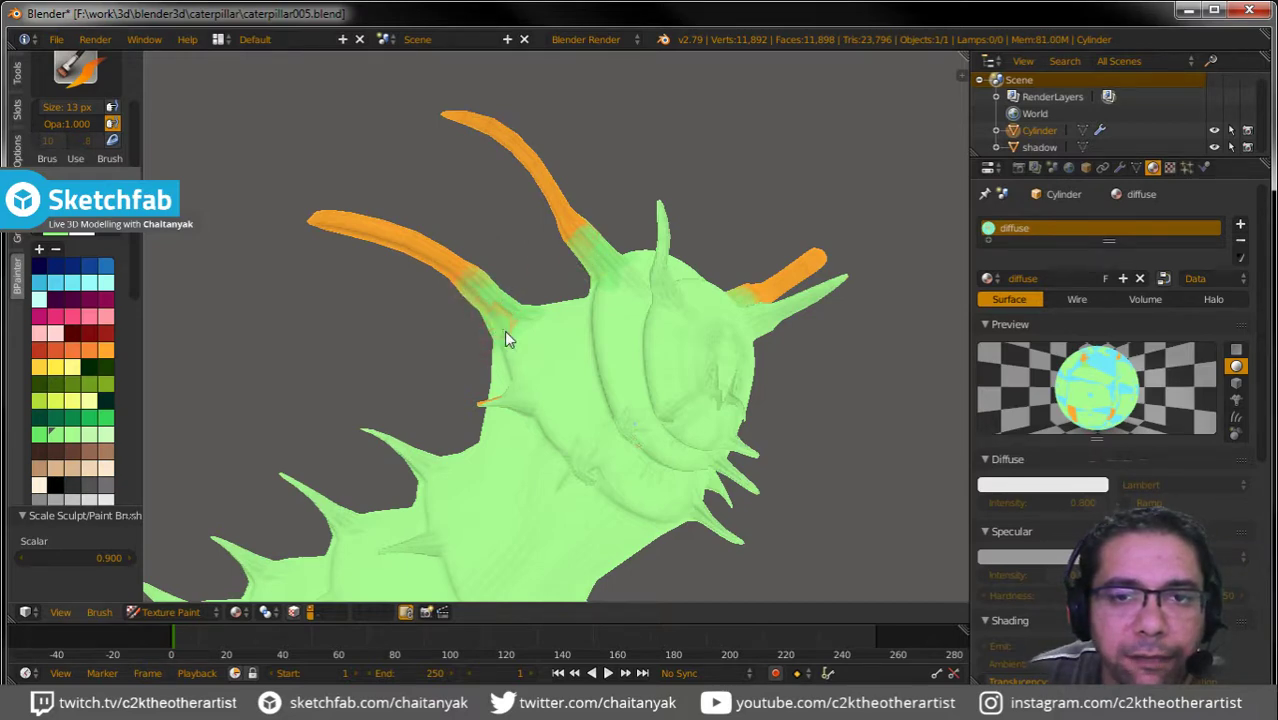
{"action": "mouse_move", "coordinate": [554, 264]}
{"action": "middle_mouse_down"}
{"action": "mouse_move", "coordinate": [646, 246]}
{"action": "mouse_move", "coordinate": [701, 283]}
{"action": "mouse_move", "coordinate": [680, 290]}
{"action": "middle_mouse_up"}
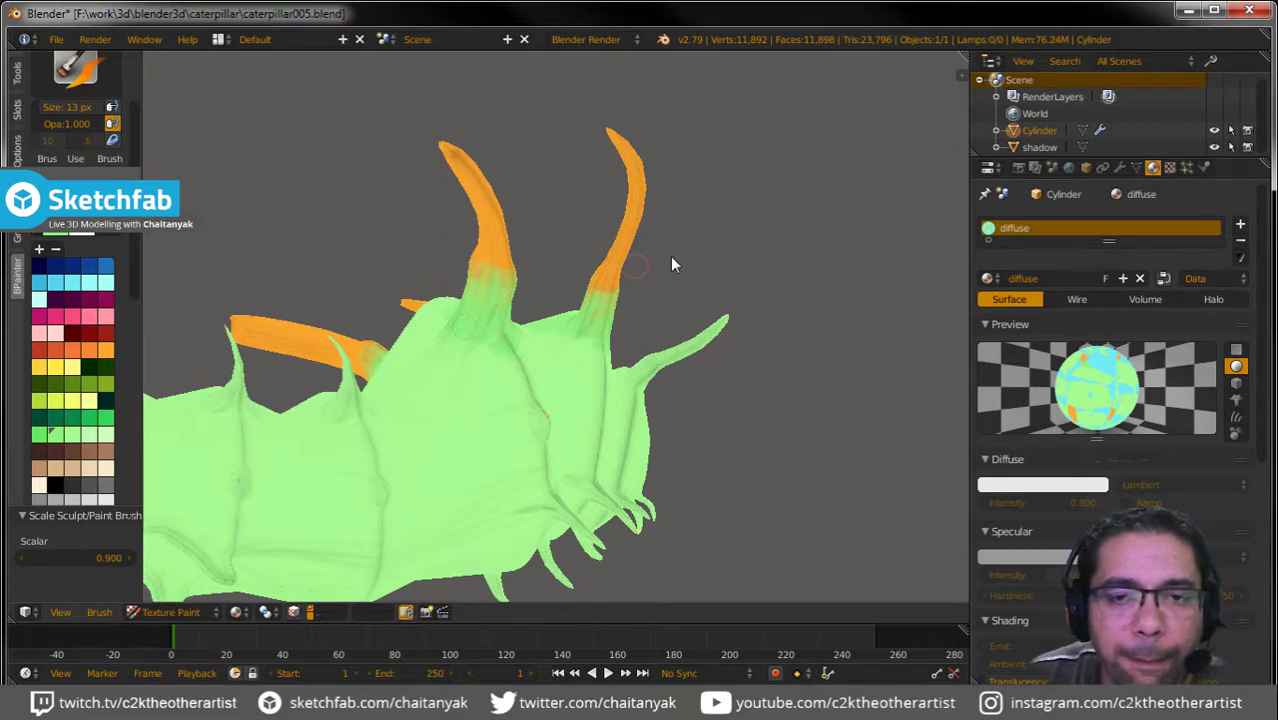
{"action": "mouse_move", "coordinate": [673, 262]}
{"action": "middle_mouse_down"}
{"action": "mouse_move", "coordinate": [599, 331]}
{"action": "mouse_move", "coordinate": [455, 368]}
{"action": "mouse_move", "coordinate": [488, 375]}
{"action": "mouse_move", "coordinate": [536, 308]}
{"action": "middle_mouse_up"}
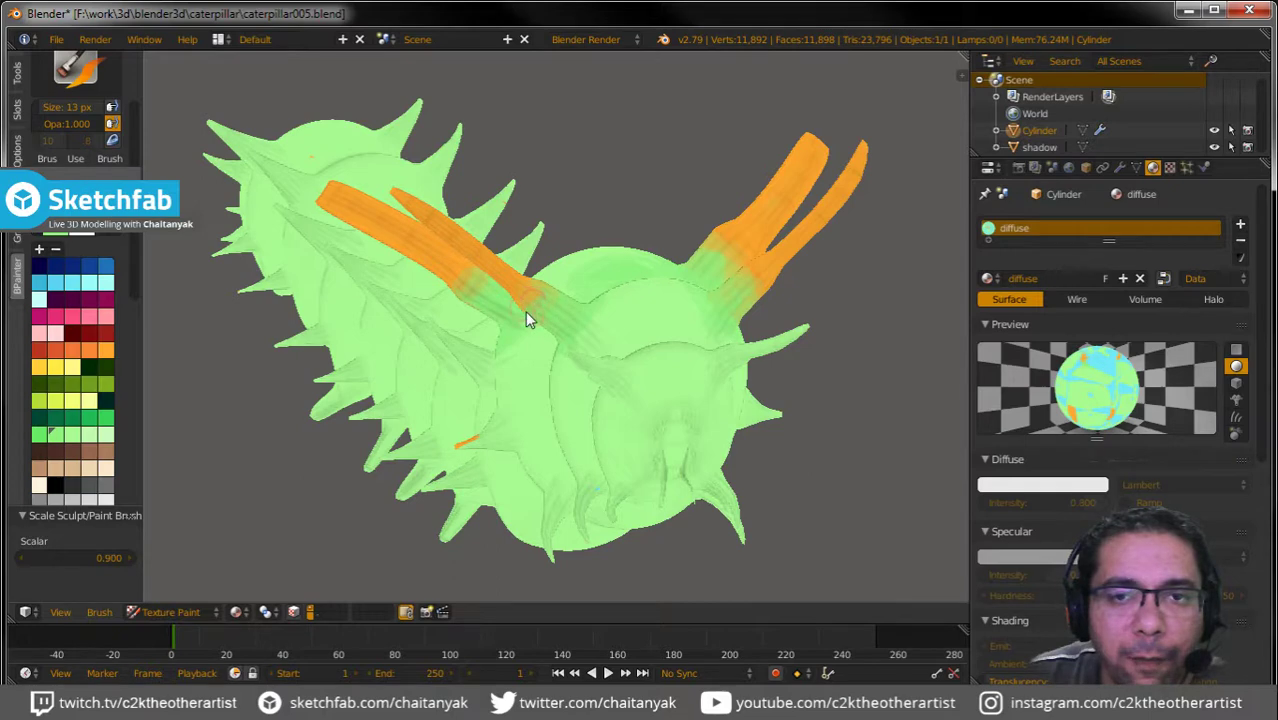
{"action": "left_click", "coordinate": [540, 298]}
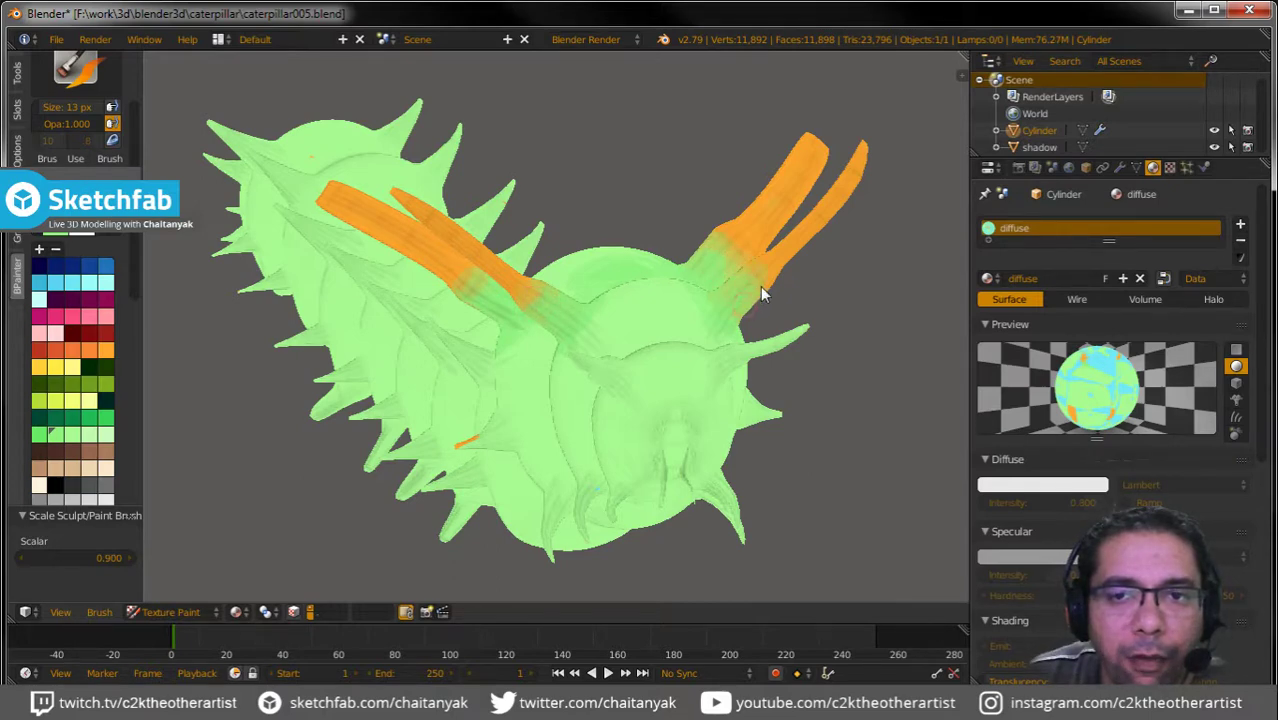
{"action": "mouse_move", "coordinate": [814, 292]}
{"action": "middle_mouse_down"}
{"action": "mouse_move", "coordinate": [658, 260]}
{"action": "mouse_move", "coordinate": [690, 269]}
{"action": "middle_mouse_up"}
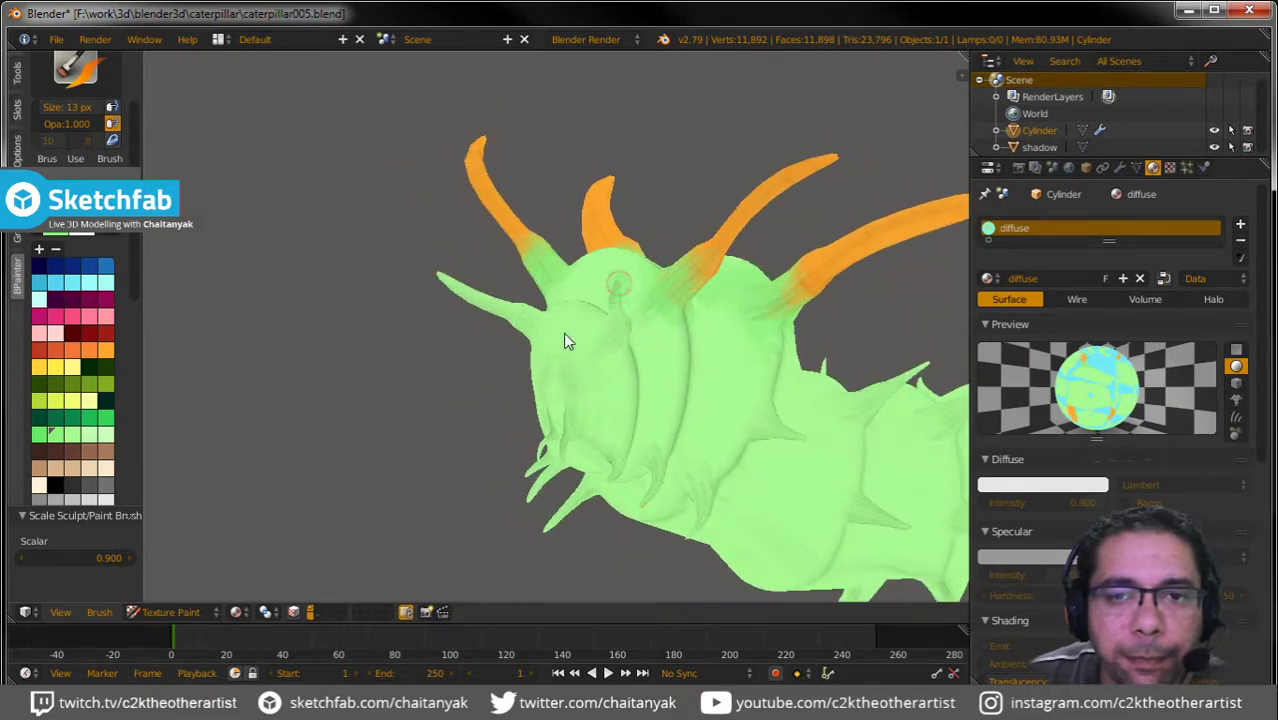
{"action": "mouse_move", "coordinate": [563, 332]}
{"action": "middle_mouse_down"}
{"action": "mouse_move", "coordinate": [560, 355]}
{"action": "mouse_move", "coordinate": [686, 345]}
{"action": "mouse_move", "coordinate": [416, 392]}
{"action": "middle_mouse_up"}
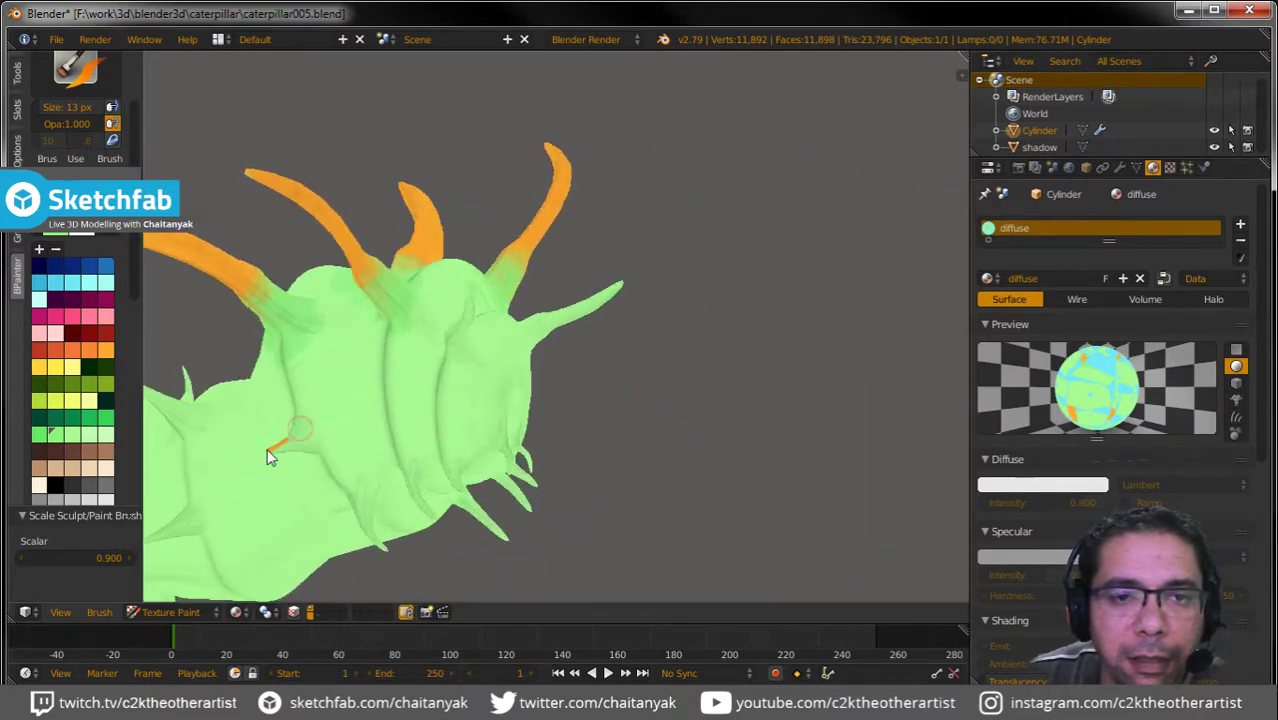
{"action": "mouse_move", "coordinate": [688, 366]}
{"action": "middle_mouse_down"}
{"action": "mouse_move", "coordinate": [590, 374]}
{"action": "mouse_move", "coordinate": [631, 383]}
{"action": "mouse_move", "coordinate": [821, 316]}
{"action": "mouse_move", "coordinate": [728, 377]}
{"action": "mouse_move", "coordinate": [796, 368]}
{"action": "mouse_move", "coordinate": [727, 394]}
{"action": "mouse_move", "coordinate": [747, 411]}
{"action": "mouse_move", "coordinate": [680, 443]}
{"action": "middle_mouse_up"}
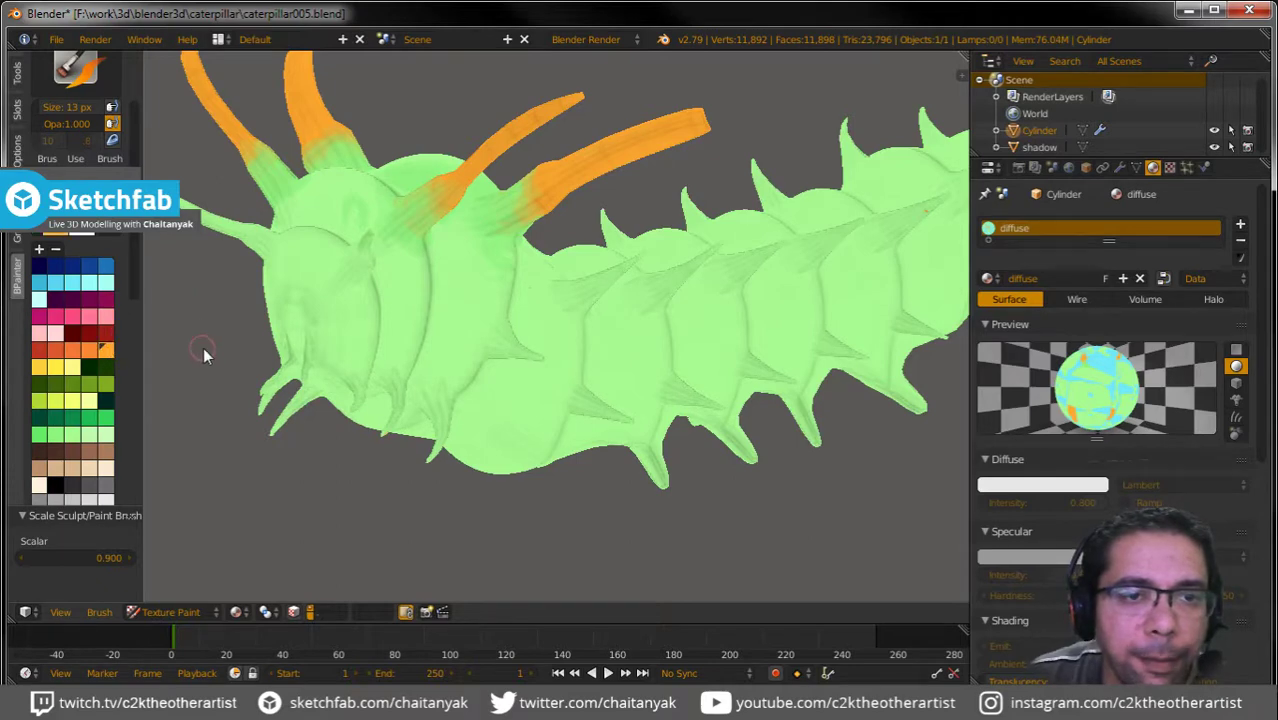
Spread orange down over the upper, right and left horn bases.
{"action": "mouse_move", "coordinate": [203, 347]}
{"action": "middle_mouse_down"}
{"action": "mouse_move", "coordinate": [221, 333]}
{"action": "mouse_move", "coordinate": [168, 349]}
{"action": "mouse_move", "coordinate": [221, 351]}
{"action": "mouse_move", "coordinate": [208, 377]}
{"action": "mouse_move", "coordinate": [288, 262]}
{"action": "middle_mouse_up"}
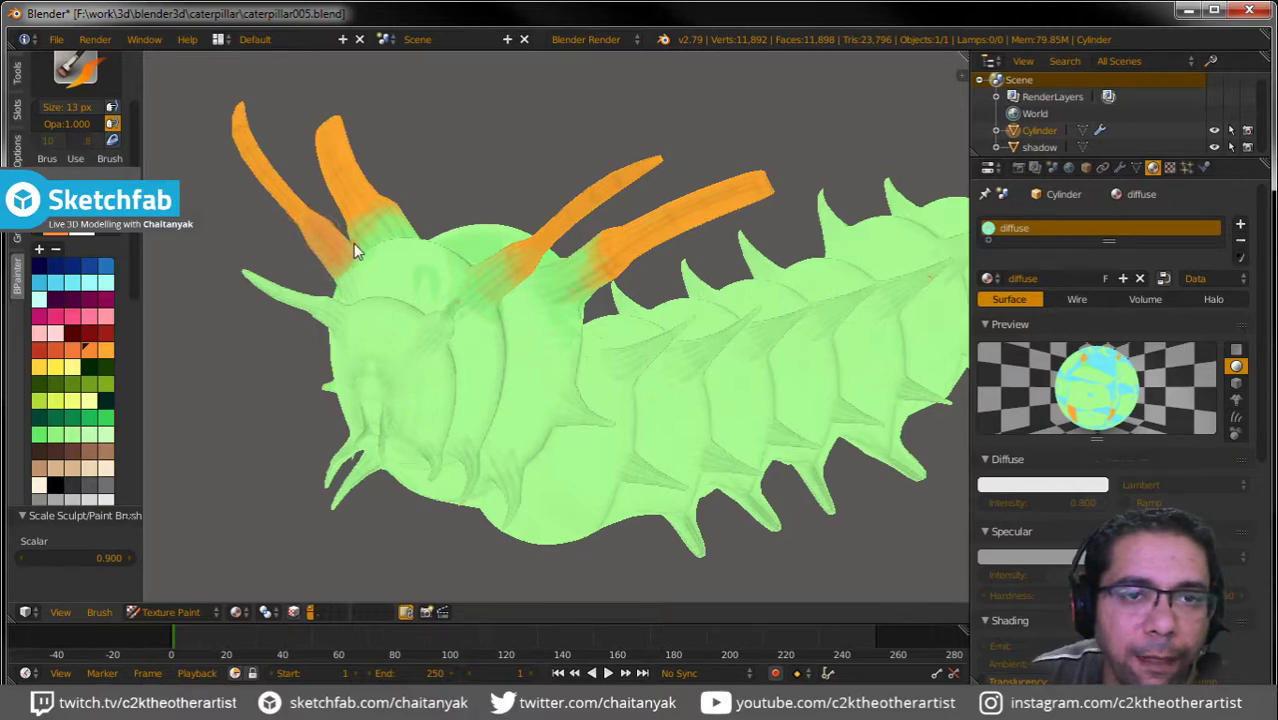
{"action": "mouse_move", "coordinate": [449, 189]}
{"action": "middle_mouse_down"}
{"action": "mouse_move", "coordinate": [432, 217]}
{"action": "mouse_move", "coordinate": [251, 248]}
{"action": "mouse_move", "coordinate": [322, 260]}
{"action": "middle_mouse_up"}
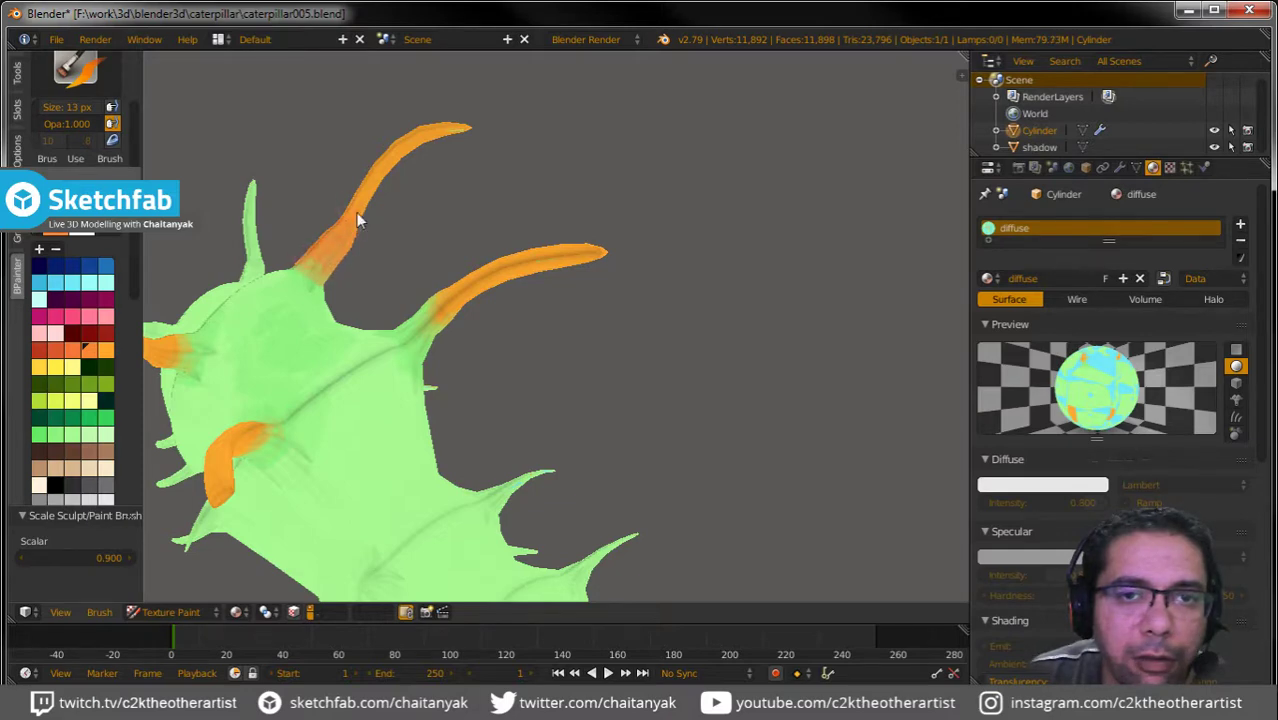
{"action": "left_click_drag", "start_coordinate": [356, 212], "coordinate": [340, 260]}
{"action": "mouse_move", "coordinate": [392, 326]}
{"action": "left_mouse_down"}
{"action": "mouse_move", "coordinate": [420, 338]}
{"action": "mouse_move", "coordinate": [440, 322]}
{"action": "left_mouse_up"}
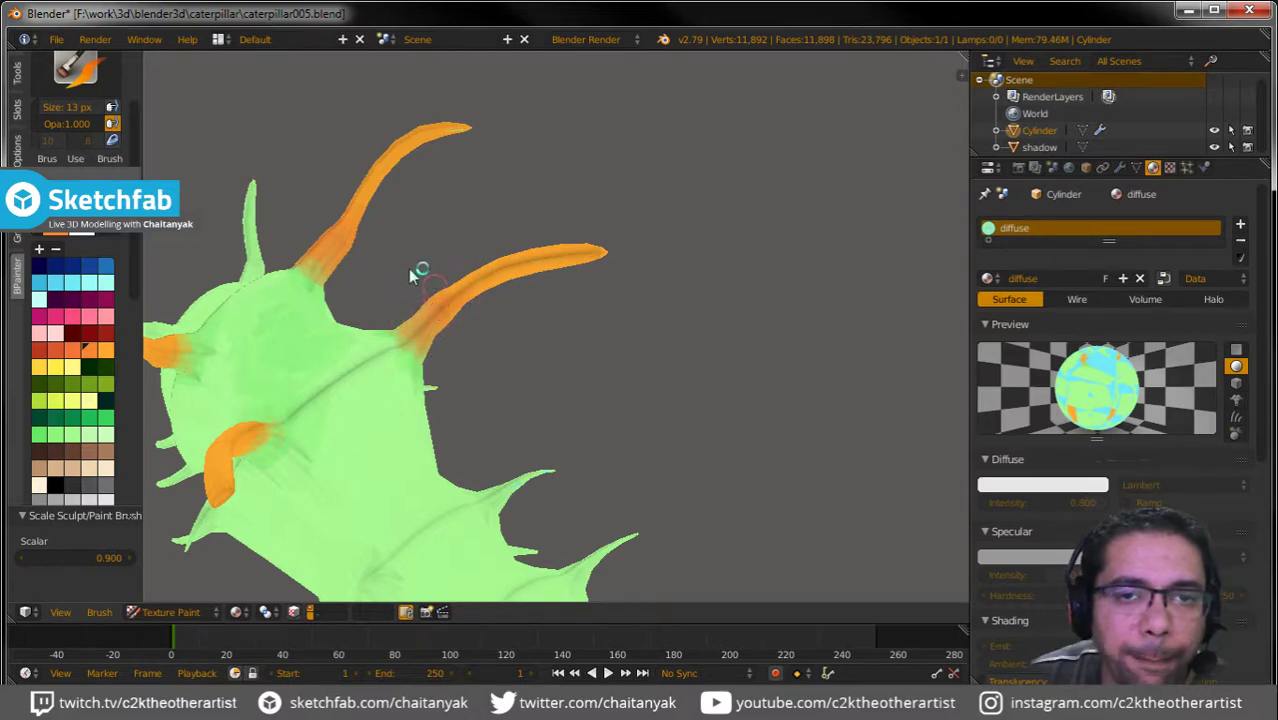
{"action": "mouse_move", "coordinate": [416, 268]}
{"action": "middle_mouse_down"}
{"action": "mouse_move", "coordinate": [676, 163]}
{"action": "mouse_move", "coordinate": [539, 179]}
{"action": "mouse_move", "coordinate": [648, 140]}
{"action": "mouse_move", "coordinate": [440, 280]}
{"action": "middle_mouse_up"}
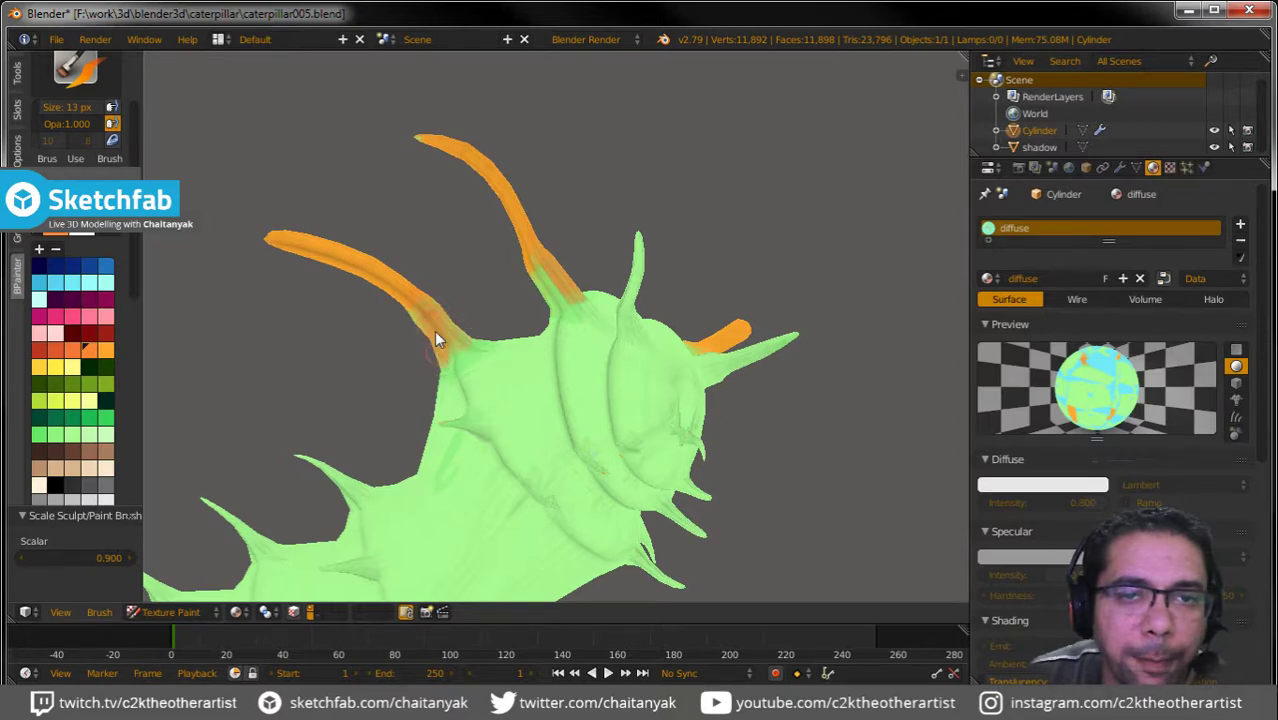
{"action": "left_click_drag", "start_coordinate": [436, 335], "coordinate": [440, 328]}
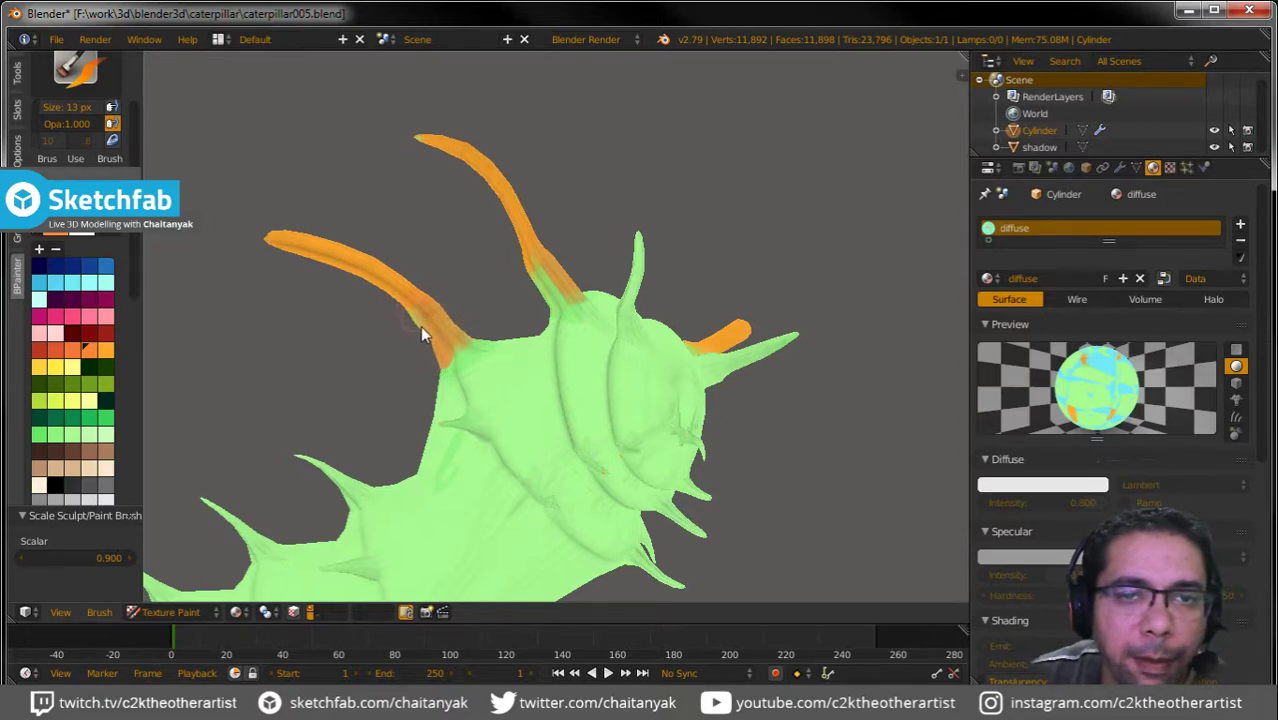
{"action": "left_click_drag", "start_coordinate": [440, 358], "coordinate": [455, 348]}
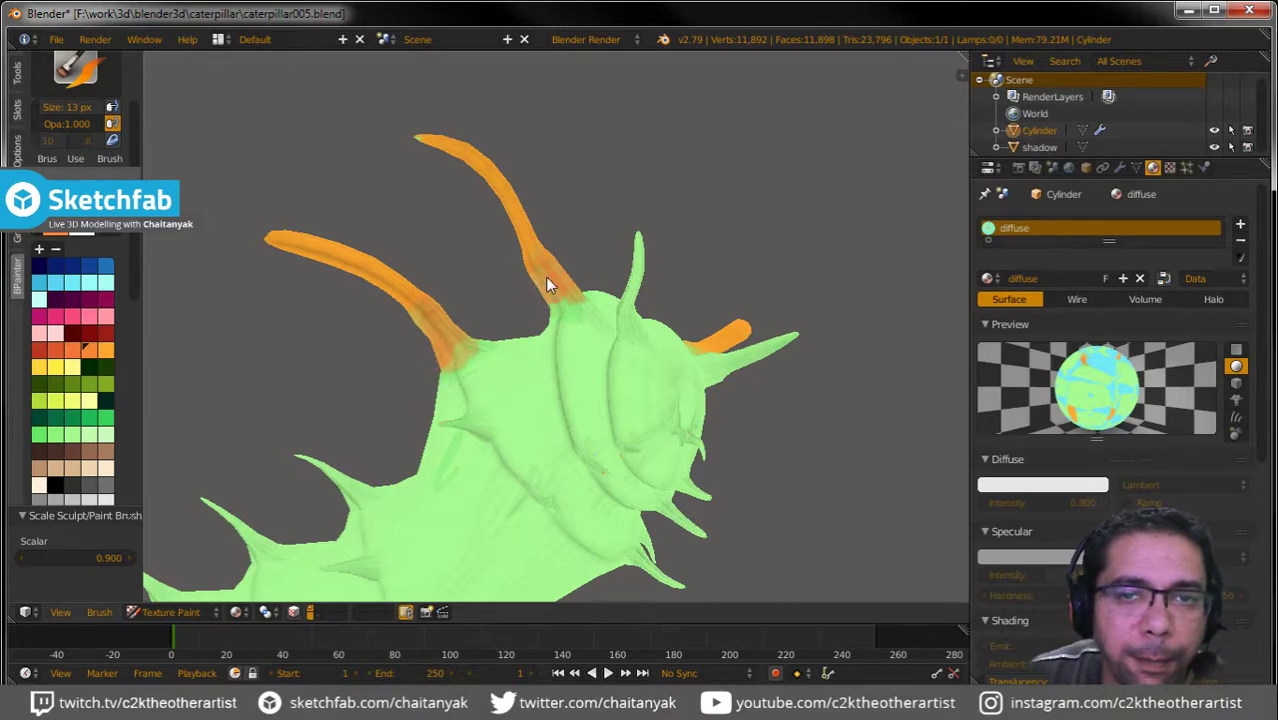
{"action": "left_click_drag", "start_coordinate": [545, 276], "coordinate": [551, 317]}
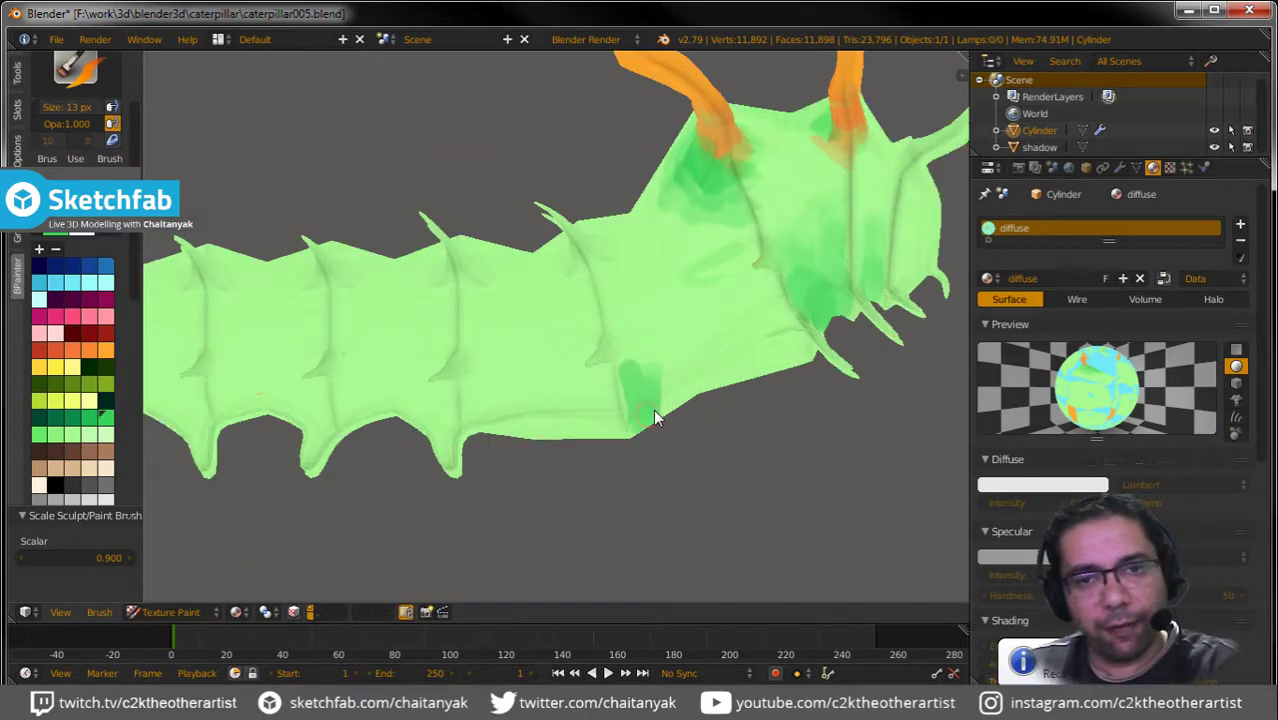
Paint darker green blotches along the caterpillar's lower edge, touching up one patch with lighter green.
{"action": "mouse_move", "coordinate": [795, 348]}
{"action": "left_mouse_down"}
{"action": "mouse_move", "coordinate": [768, 286]}
{"action": "mouse_move", "coordinate": [768, 338]}
{"action": "mouse_move", "coordinate": [750, 316]}
{"action": "mouse_move", "coordinate": [770, 349]}
{"action": "mouse_move", "coordinate": [727, 342]}
{"action": "mouse_move", "coordinate": [649, 389]}
{"action": "mouse_move", "coordinate": [625, 329]}
{"action": "mouse_move", "coordinate": [630, 385]}
{"action": "mouse_move", "coordinate": [619, 345]}
{"action": "mouse_move", "coordinate": [688, 300]}
{"action": "left_mouse_up"}
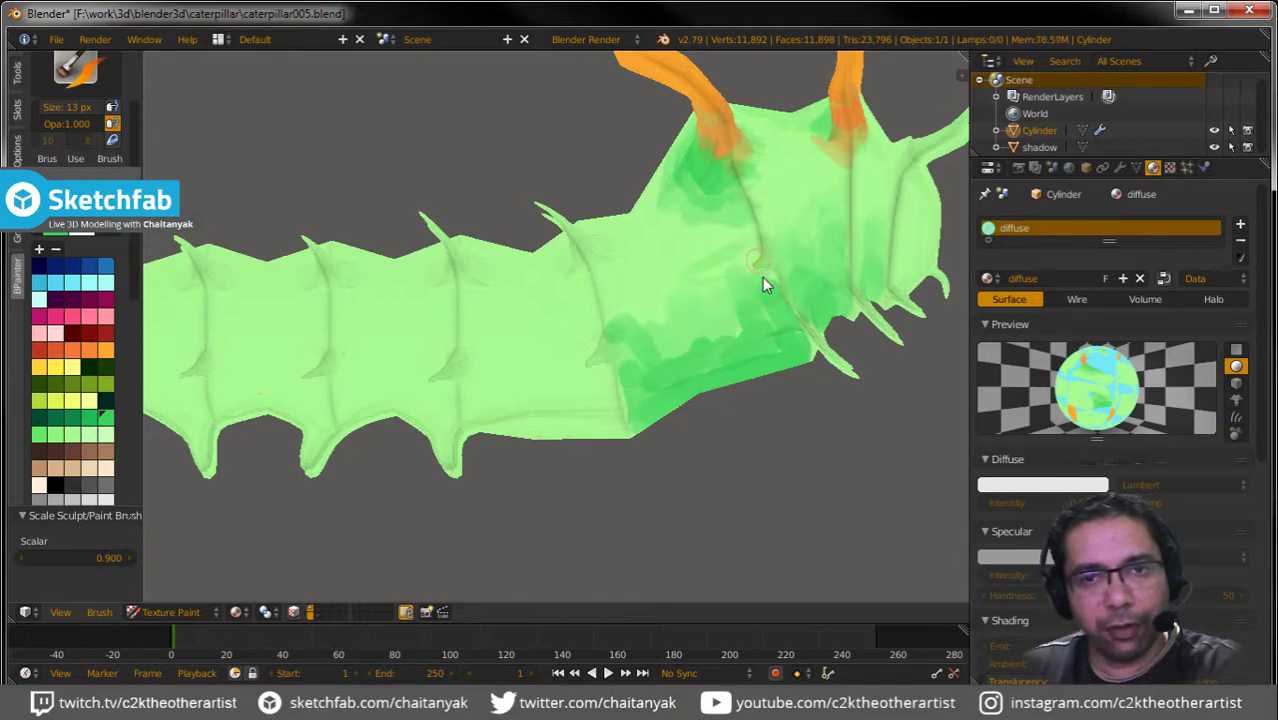
{"action": "mouse_move", "coordinate": [762, 279]}
{"action": "left_mouse_down"}
{"action": "mouse_move", "coordinate": [733, 323]}
{"action": "mouse_move", "coordinate": [619, 357]}
{"action": "mouse_move", "coordinate": [628, 399]}
{"action": "mouse_move", "coordinate": [618, 326]}
{"action": "left_mouse_up"}
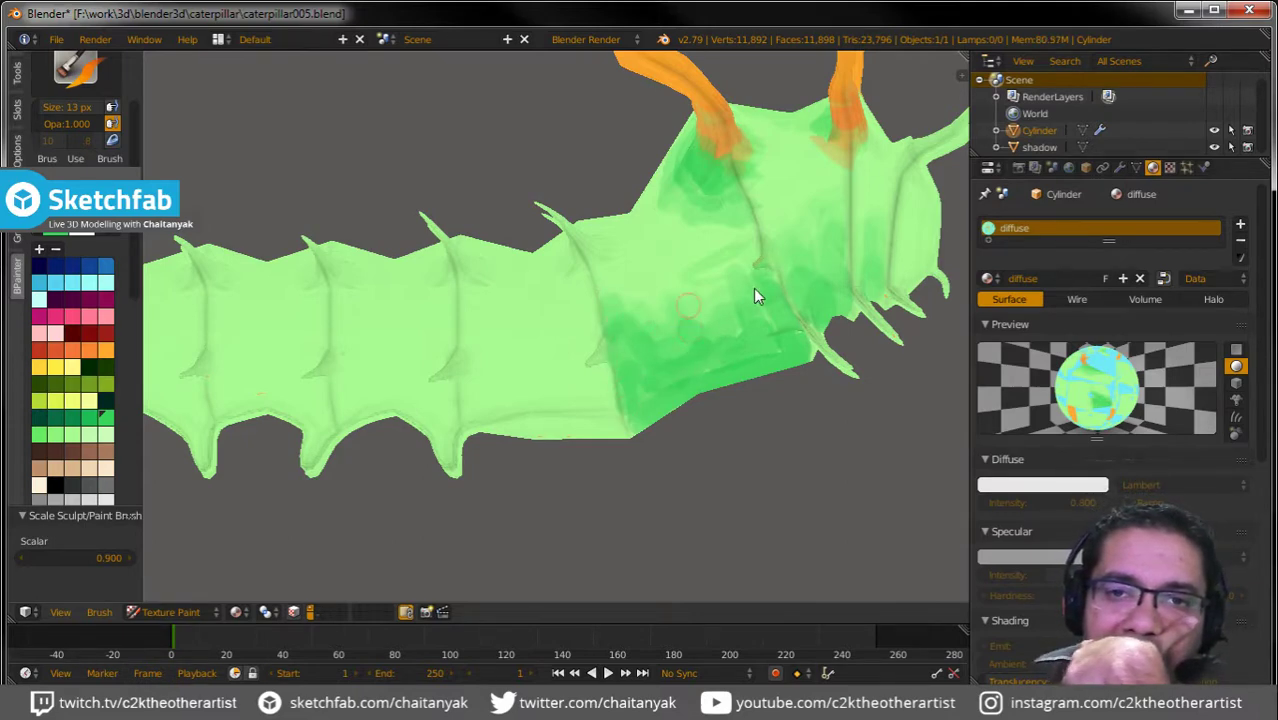
{"action": "left_click_drag", "start_coordinate": [470, 431], "coordinate": [616, 437]}
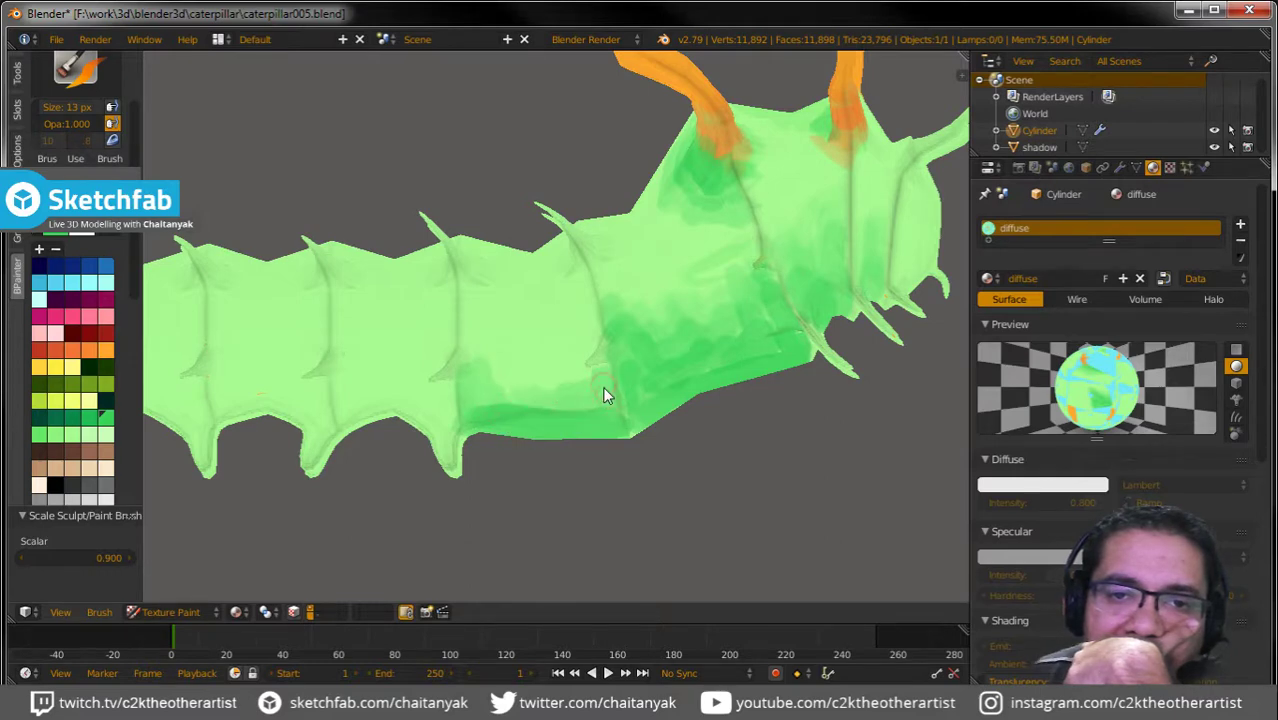
{"action": "mouse_move", "coordinate": [601, 413]}
{"action": "left_mouse_down"}
{"action": "mouse_move", "coordinate": [526, 405]}
{"action": "mouse_move", "coordinate": [516, 434]}
{"action": "left_mouse_up"}
{"action": "left_click_drag", "start_coordinate": [615, 430], "coordinate": [610, 397]}
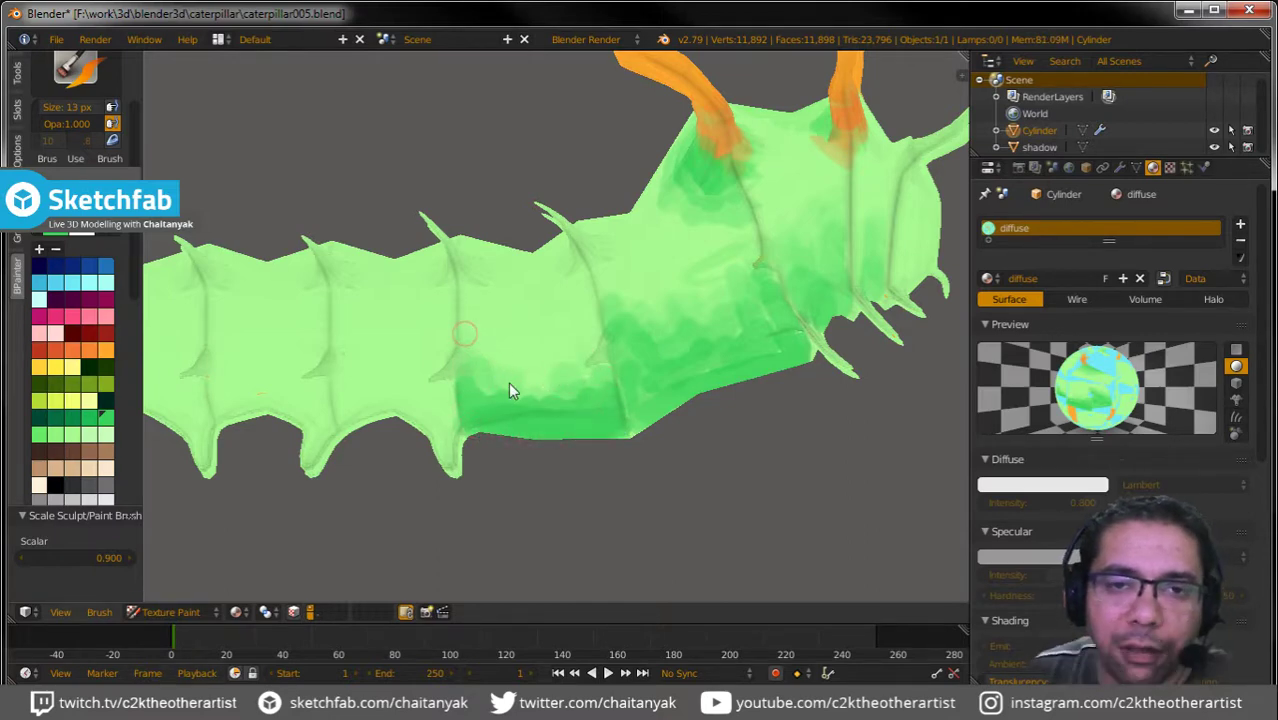
From a side view, paint a darker green band along the body above the legs.
{"action": "mouse_move", "coordinate": [485, 491]}
{"action": "middle_mouse_down"}
{"action": "mouse_move", "coordinate": [730, 449]}
{"action": "mouse_move", "coordinate": [750, 477]}
{"action": "middle_mouse_up"}
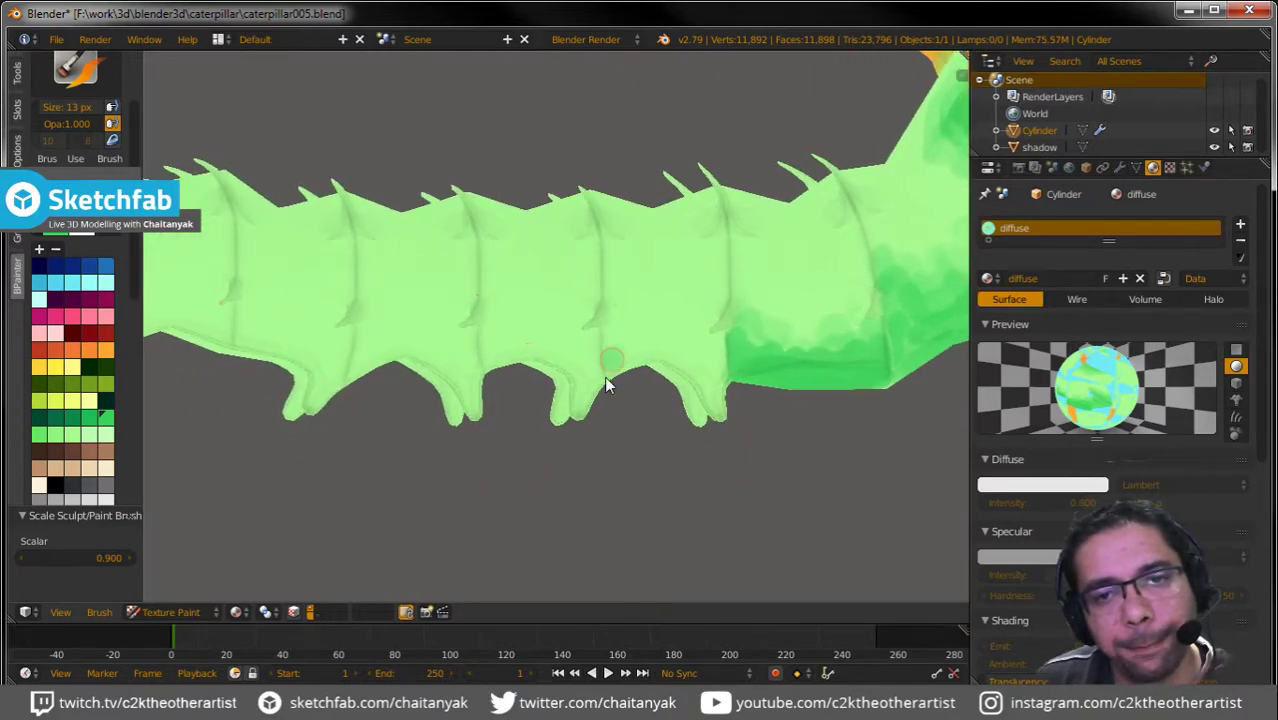
{"action": "mouse_move", "coordinate": [604, 376]}
{"action": "left_mouse_down"}
{"action": "mouse_move", "coordinate": [652, 353]}
{"action": "mouse_move", "coordinate": [698, 376]}
{"action": "mouse_move", "coordinate": [690, 364]}
{"action": "mouse_move", "coordinate": [705, 356]}
{"action": "left_mouse_up"}
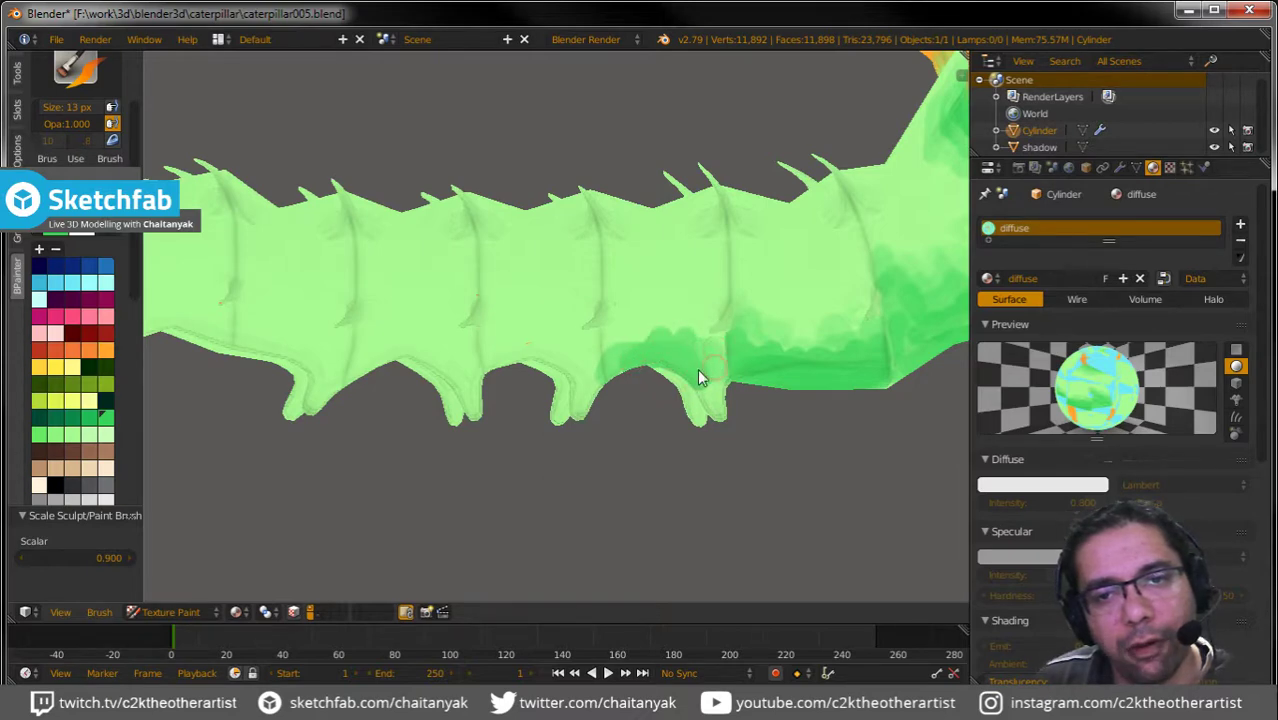
{"action": "left_click_drag", "start_coordinate": [627, 356], "coordinate": [610, 365]}
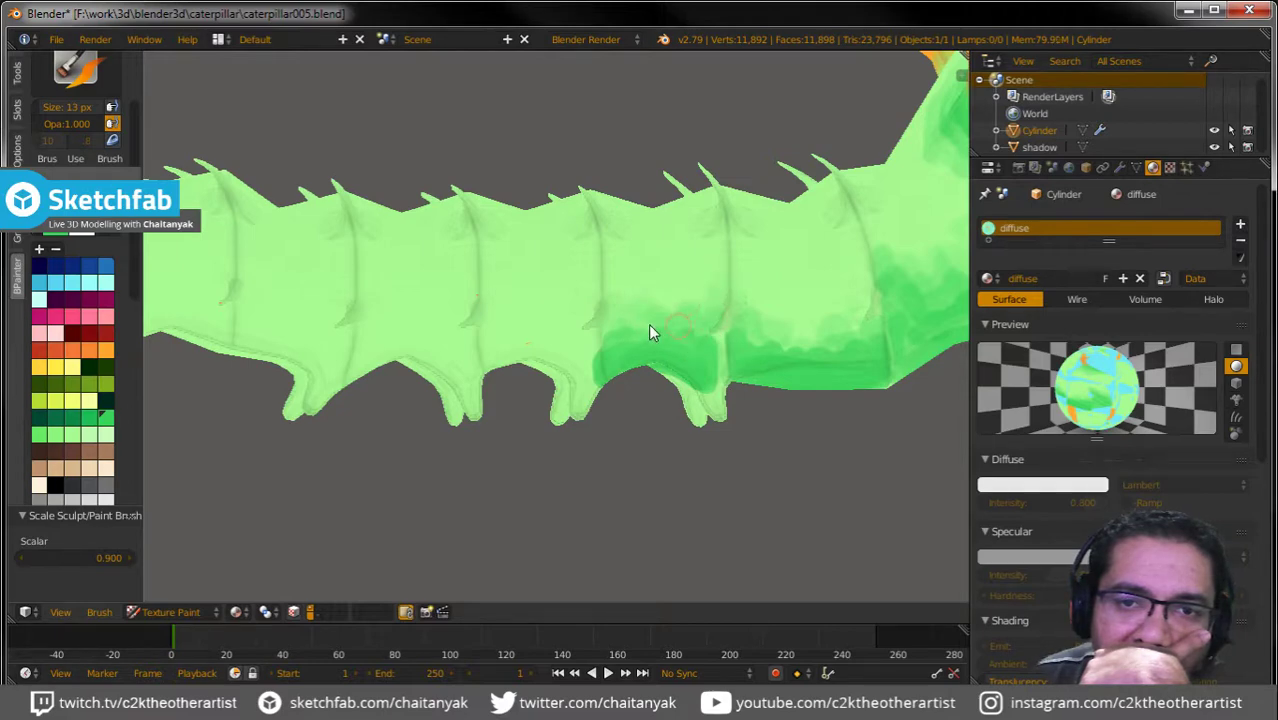
{"action": "left_click_drag", "start_coordinate": [596, 361], "coordinate": [754, 342]}
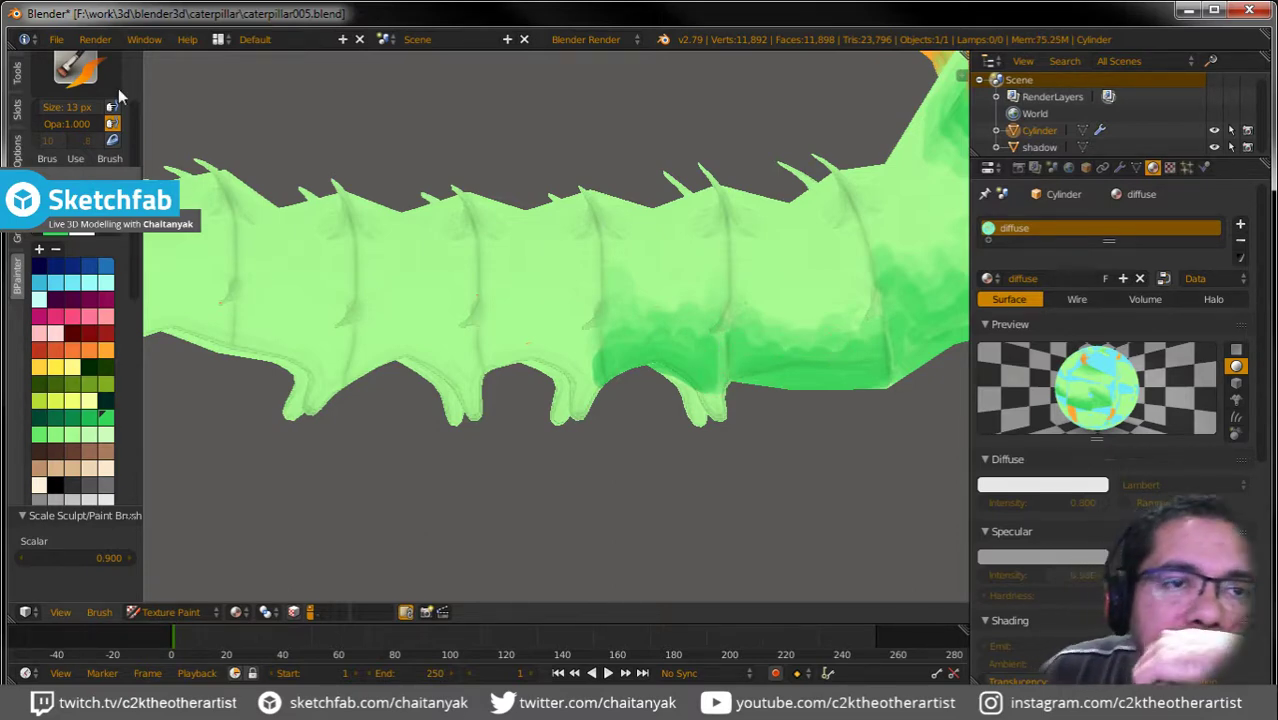
Switch to the Brush Structure brush and add two streaky darker green strokes to the mid-body.
{"action": "left_click", "coordinate": [85, 75]}
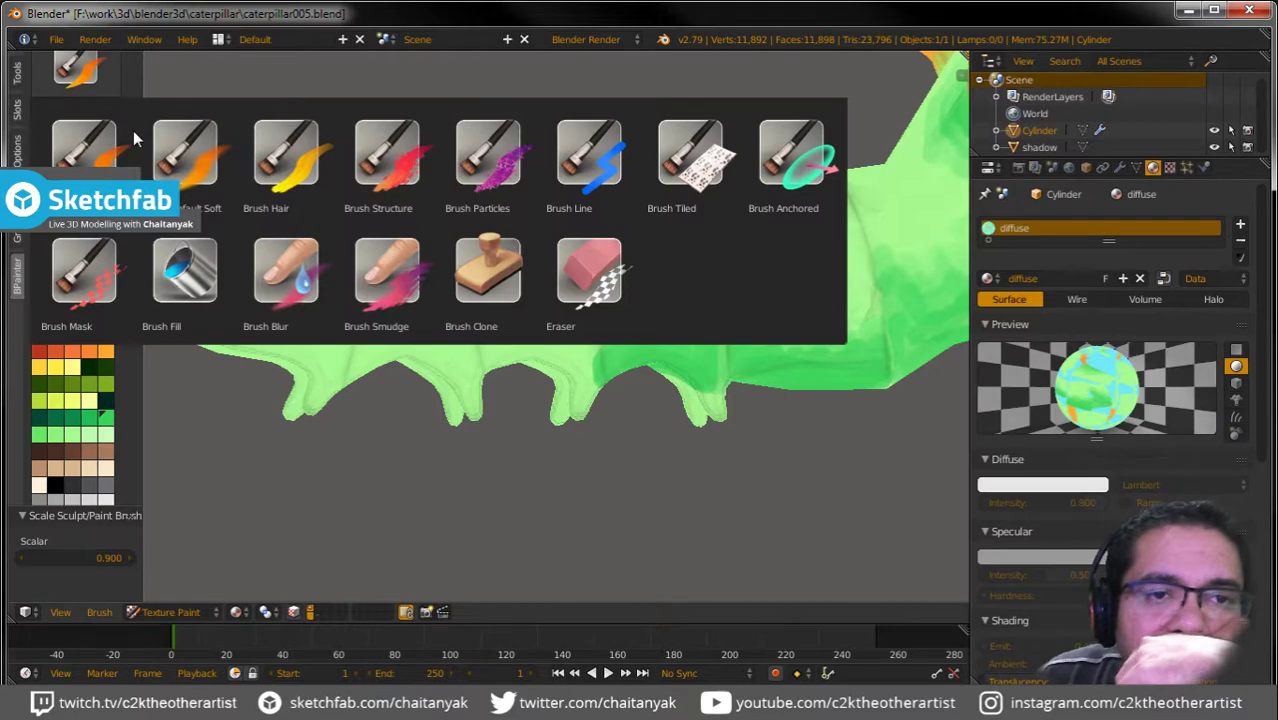
{"action": "left_click", "coordinate": [395, 177]}
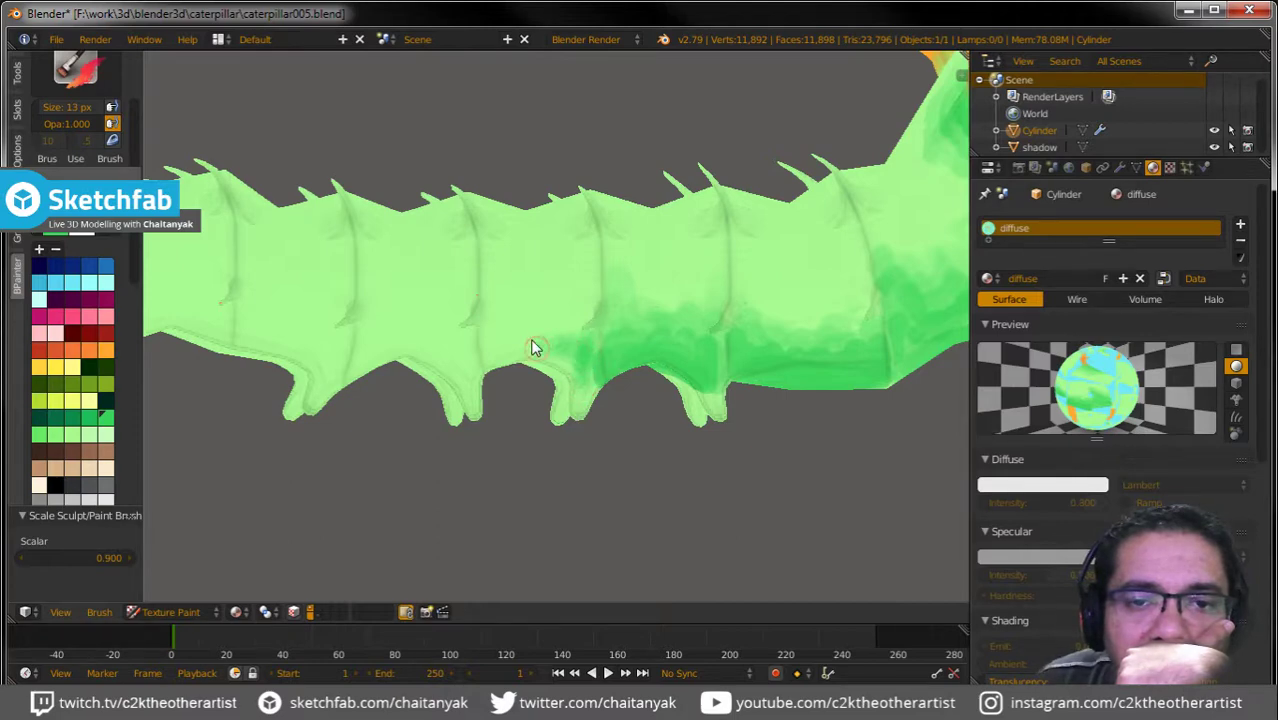
{"action": "mouse_move", "coordinate": [486, 360]}
{"action": "left_mouse_down"}
{"action": "mouse_move", "coordinate": [490, 308]}
{"action": "mouse_move", "coordinate": [576, 320]}
{"action": "left_mouse_up"}
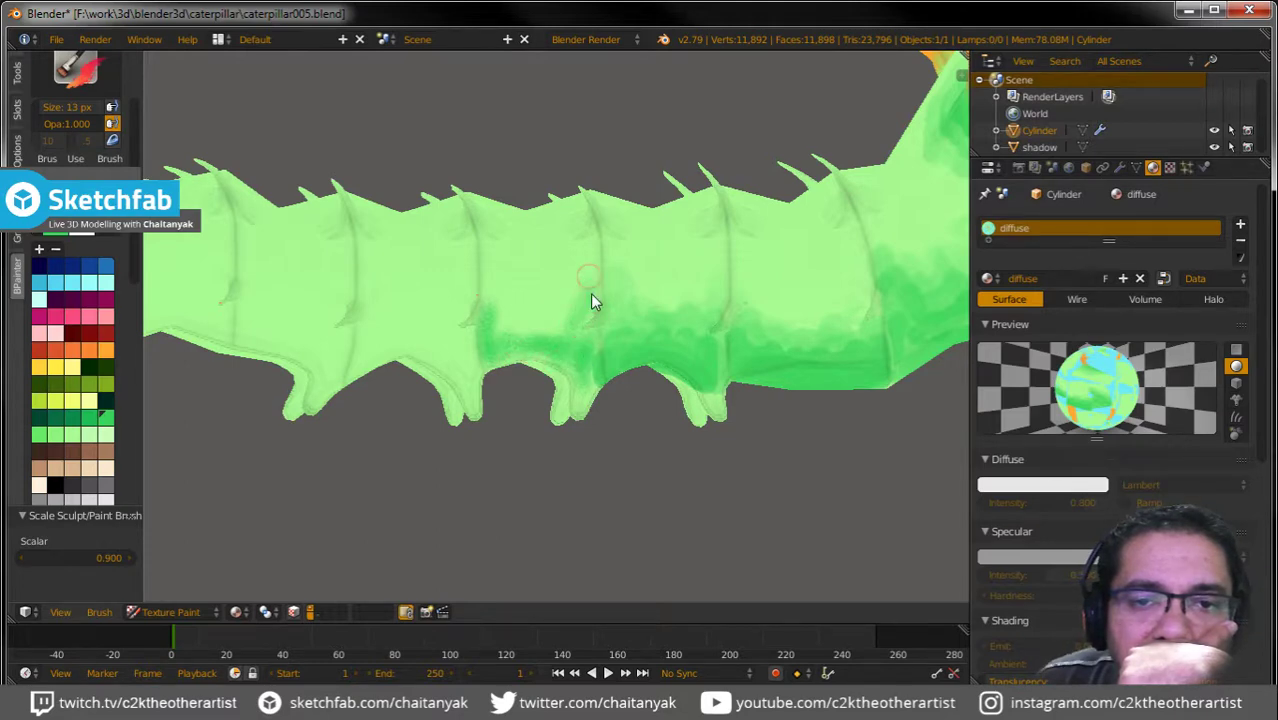
{"action": "left_click_drag", "start_coordinate": [490, 310], "coordinate": [506, 278]}
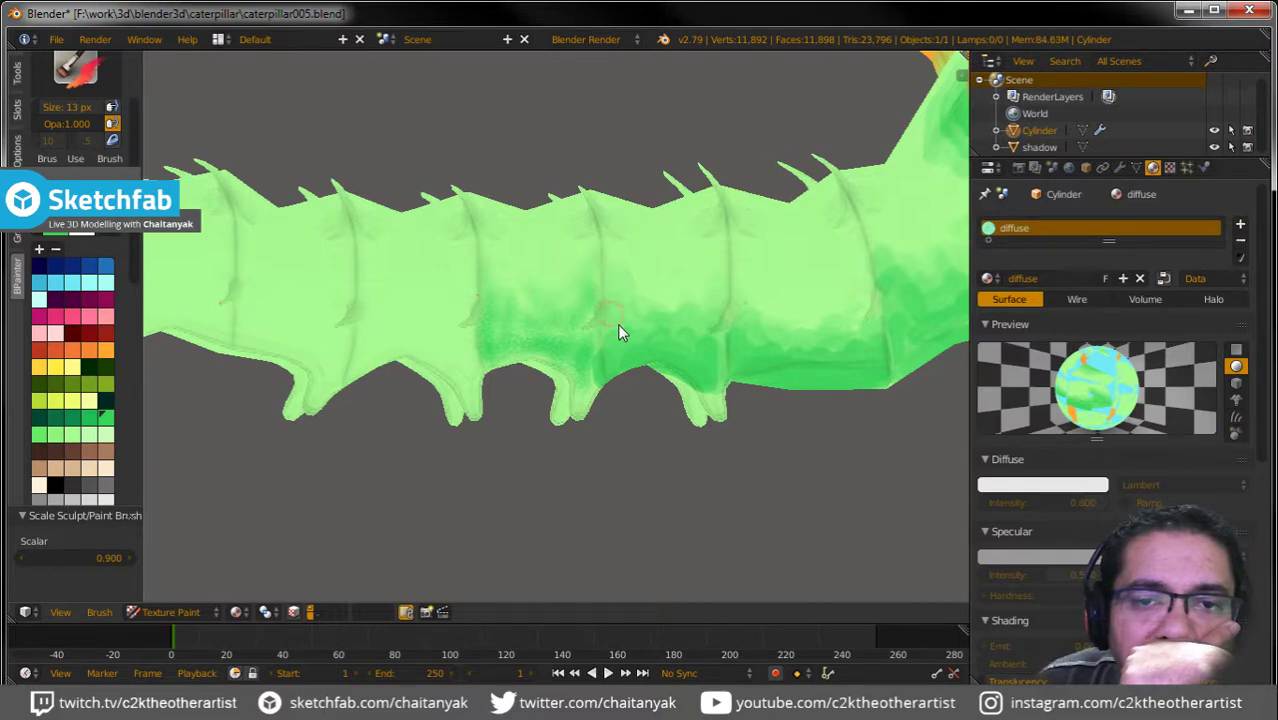
Undo the last darker green stroke with Ctrl+Z and reopen the brush list.
{"action": "mouse_move", "coordinate": [768, 435]}
{"action": "middle_mouse_down"}
{"action": "mouse_move", "coordinate": [708, 430]}
{"action": "mouse_move", "coordinate": [750, 442]}
{"action": "middle_mouse_up"}
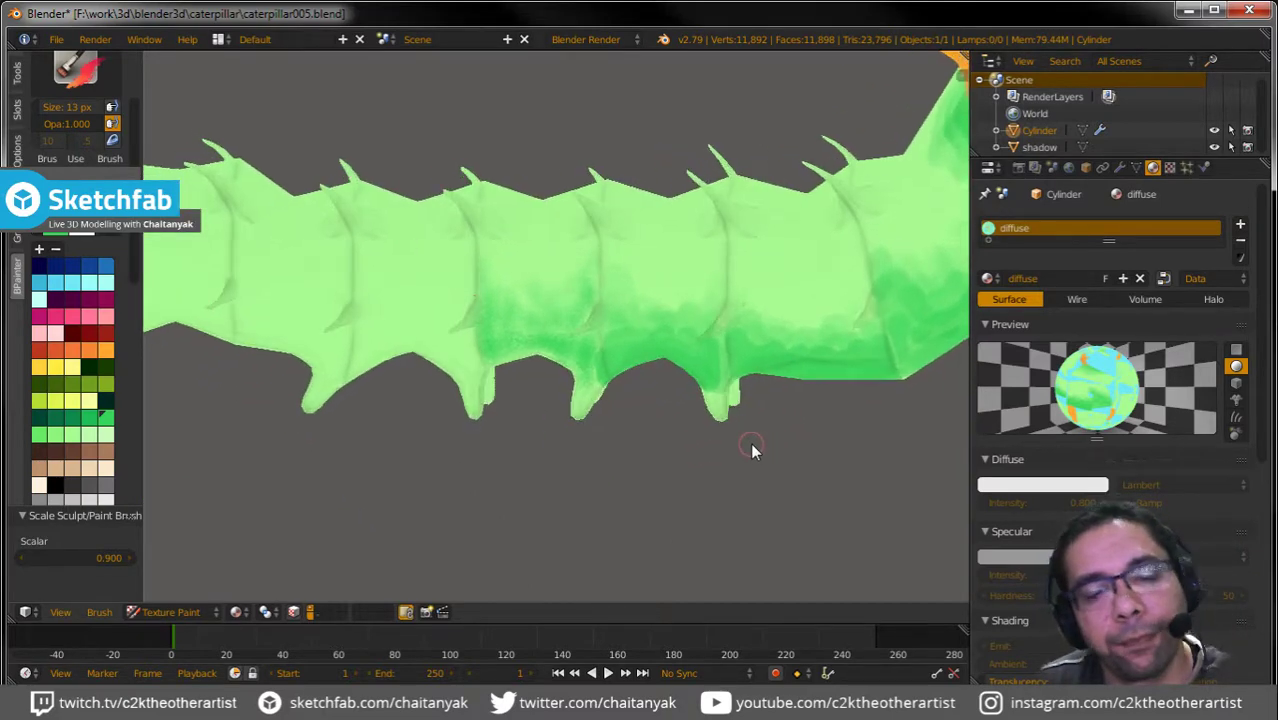
{"action": "left_click", "coordinate": [656, 418]}
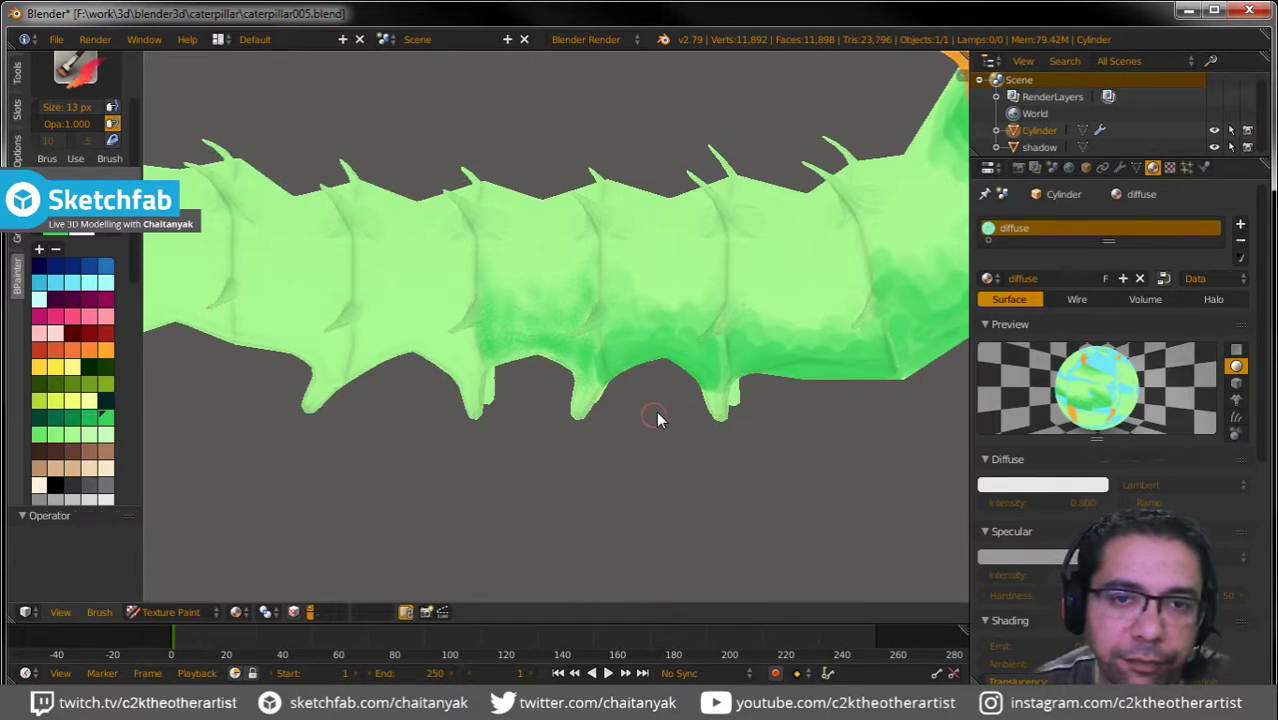
{"action": "key", "text": "ctrl+z"}
{"action": "key", "text": "ctrl+z"}
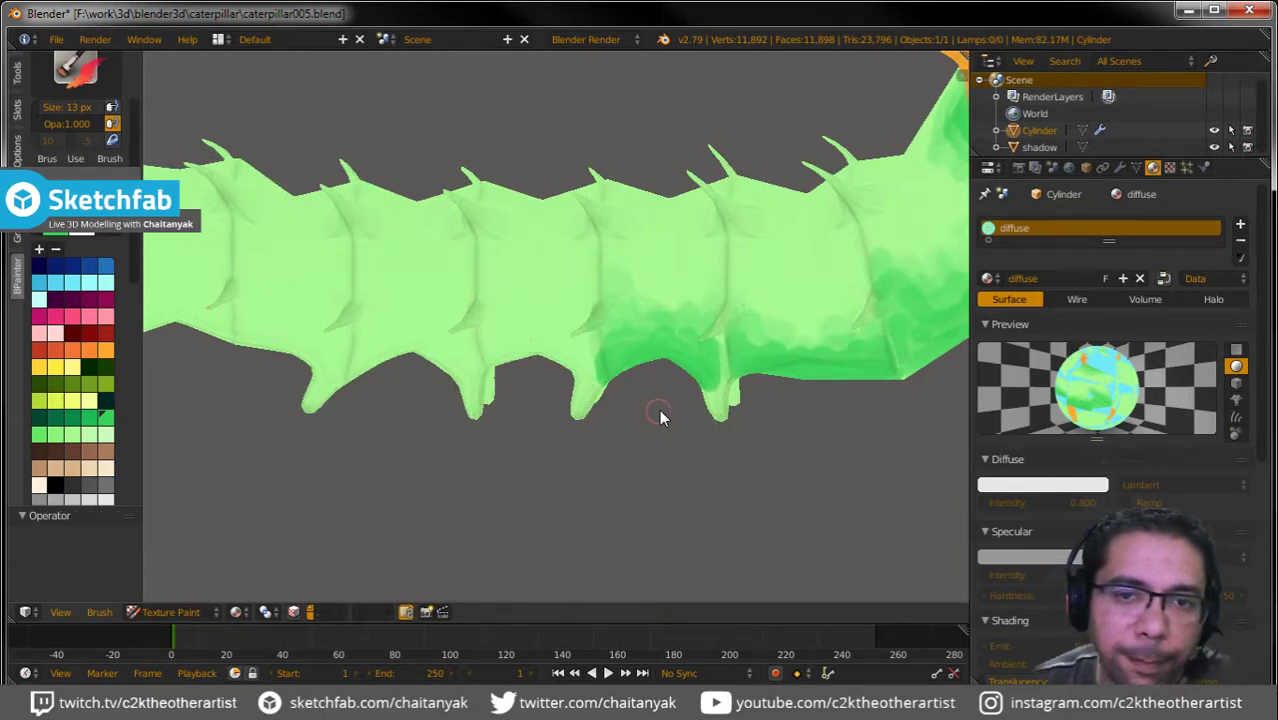
{"action": "left_click", "coordinate": [78, 78]}
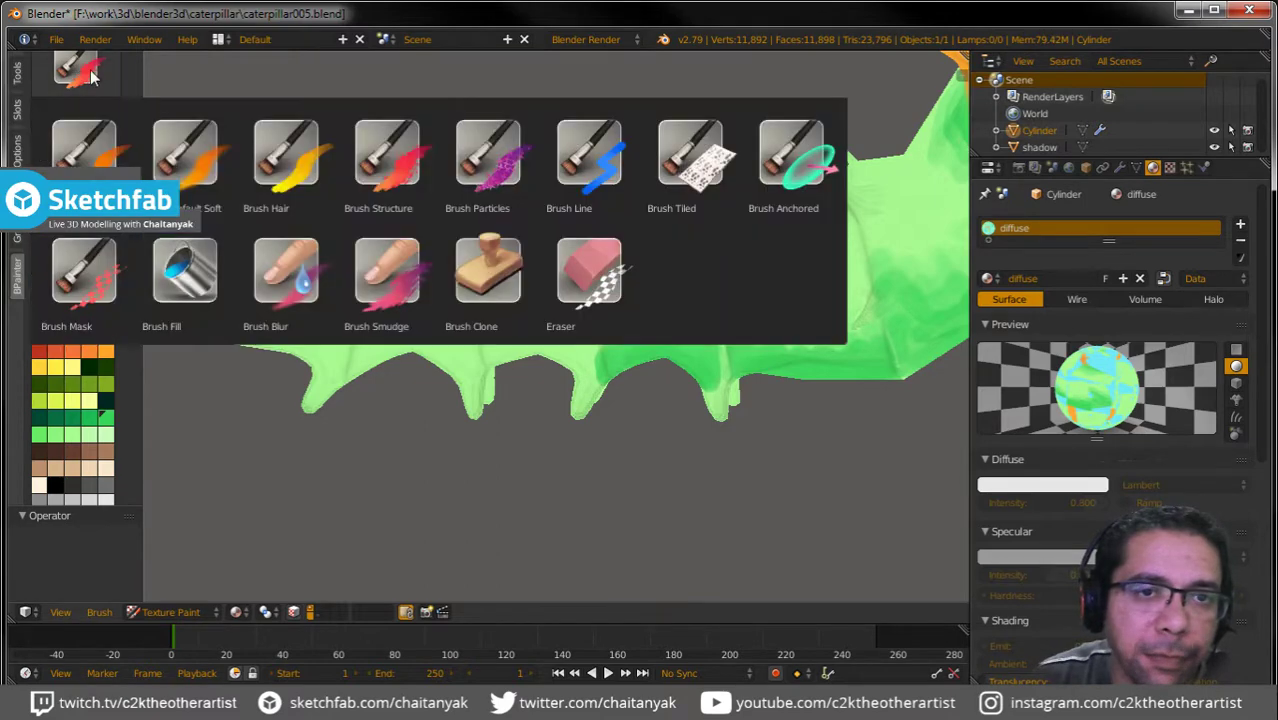
Return to the soft brush and spread dark green up the side and along the lower body.
{"action": "left_click", "coordinate": [205, 180]}
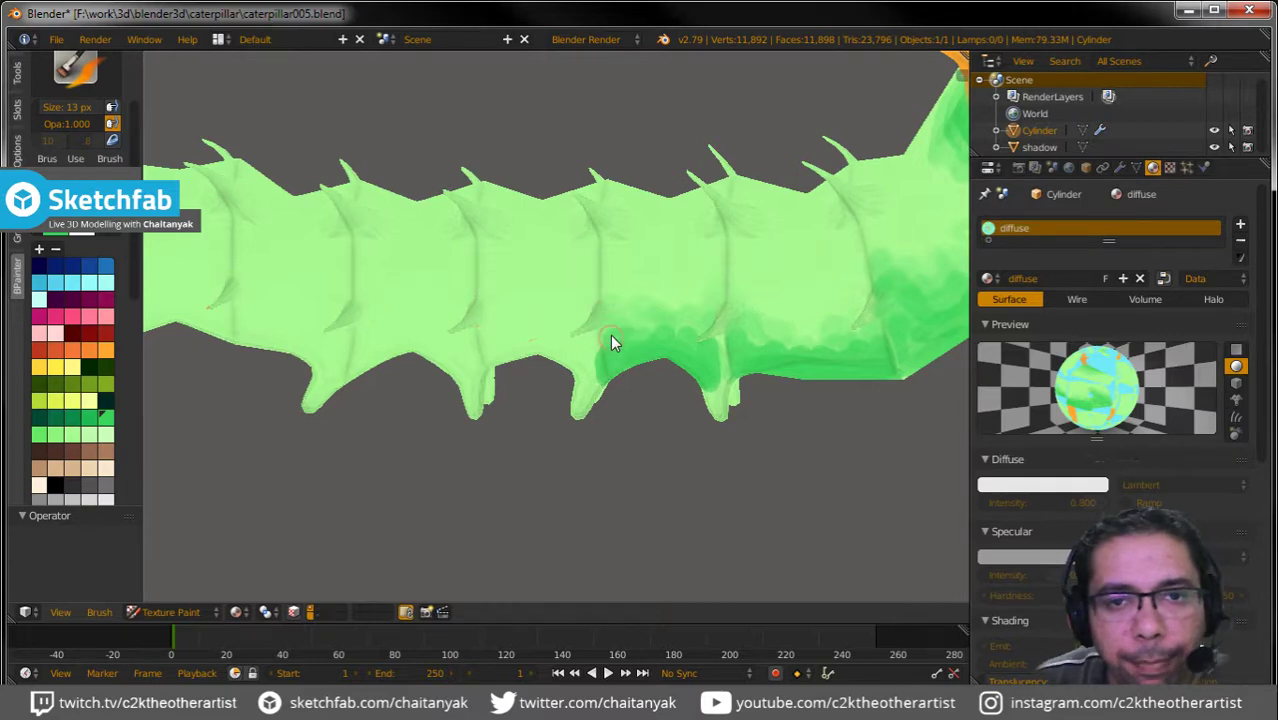
{"action": "mouse_move", "coordinate": [645, 340]}
{"action": "left_mouse_down"}
{"action": "mouse_move", "coordinate": [703, 309]}
{"action": "mouse_move", "coordinate": [601, 309]}
{"action": "left_mouse_up"}
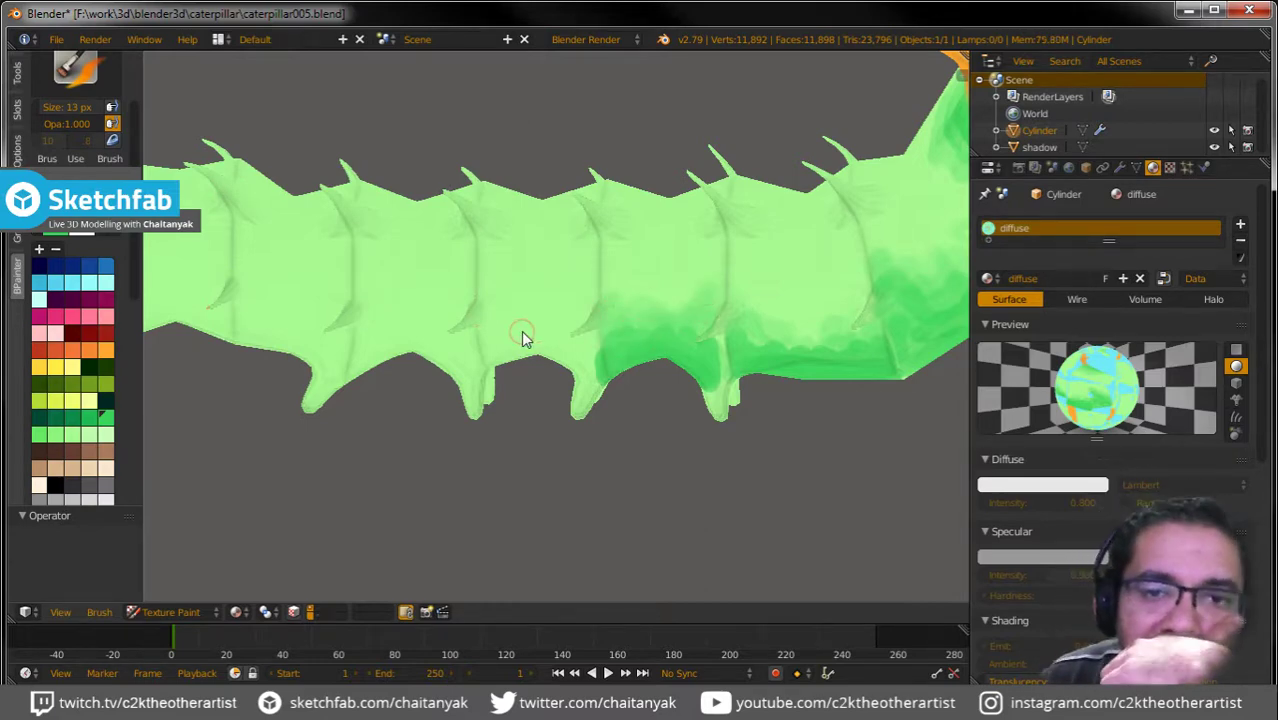
{"action": "middle_click_drag", "start_coordinate": [521, 331], "coordinate": [571, 384]}
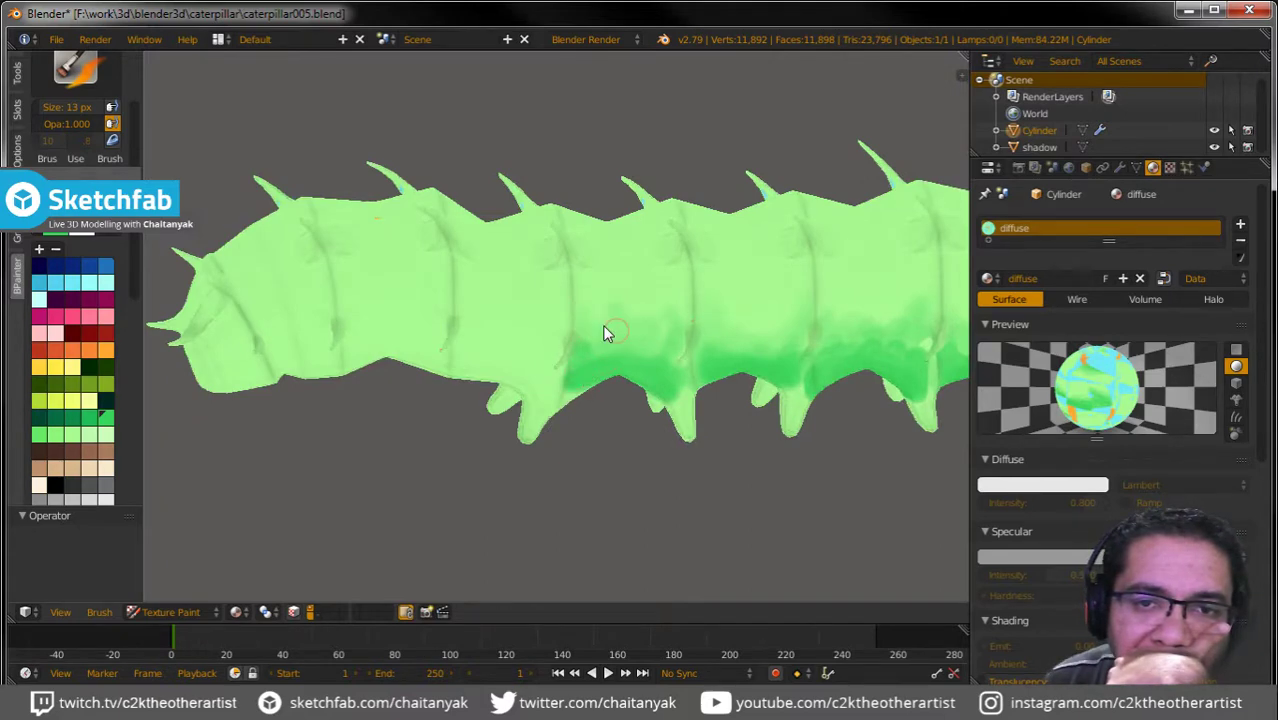
{"action": "mouse_move", "coordinate": [613, 357]}
{"action": "left_mouse_down"}
{"action": "mouse_move", "coordinate": [673, 352]}
{"action": "mouse_move", "coordinate": [624, 336]}
{"action": "mouse_move", "coordinate": [560, 347]}
{"action": "mouse_move", "coordinate": [738, 339]}
{"action": "mouse_move", "coordinate": [545, 385]}
{"action": "left_mouse_up"}
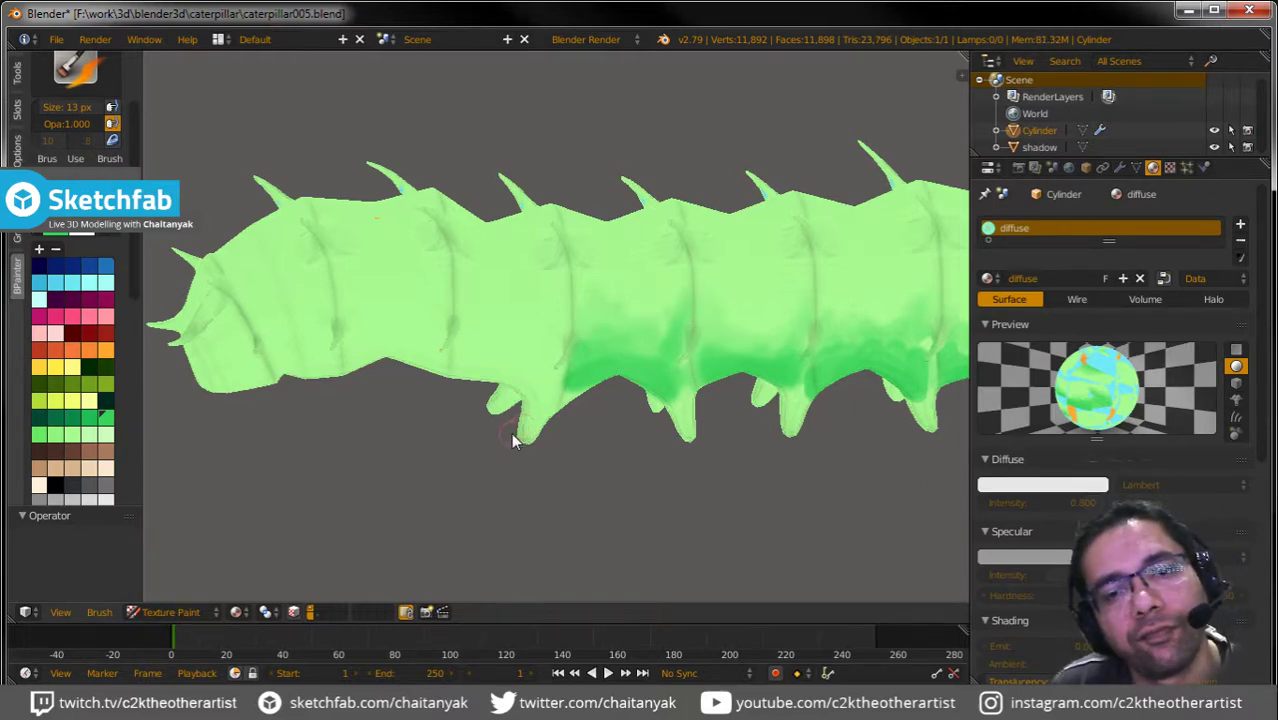
{"action": "mouse_move", "coordinate": [537, 470]}
{"action": "middle_mouse_down"}
{"action": "mouse_move", "coordinate": [554, 478]}
{"action": "mouse_move", "coordinate": [551, 451]}
{"action": "middle_mouse_up"}
{"action": "mouse_move", "coordinate": [553, 458]}
{"action": "left_mouse_down"}
{"action": "mouse_move", "coordinate": [551, 397]}
{"action": "mouse_move", "coordinate": [471, 379]}
{"action": "mouse_move", "coordinate": [534, 374]}
{"action": "mouse_move", "coordinate": [479, 366]}
{"action": "mouse_move", "coordinate": [537, 397]}
{"action": "mouse_move", "coordinate": [485, 377]}
{"action": "mouse_move", "coordinate": [534, 377]}
{"action": "left_mouse_up"}
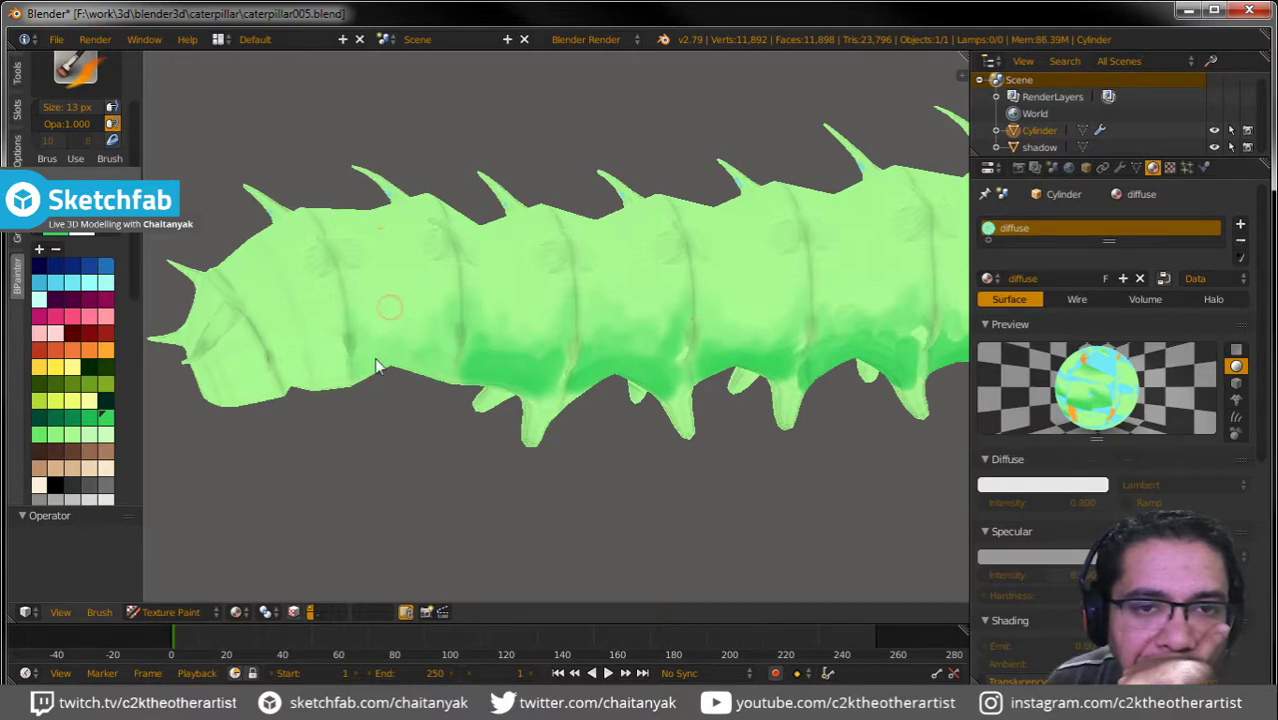
Darken the green on the front lower body and lower-left edge near the head.
{"action": "left_click_drag", "start_coordinate": [357, 387], "coordinate": [379, 369]}
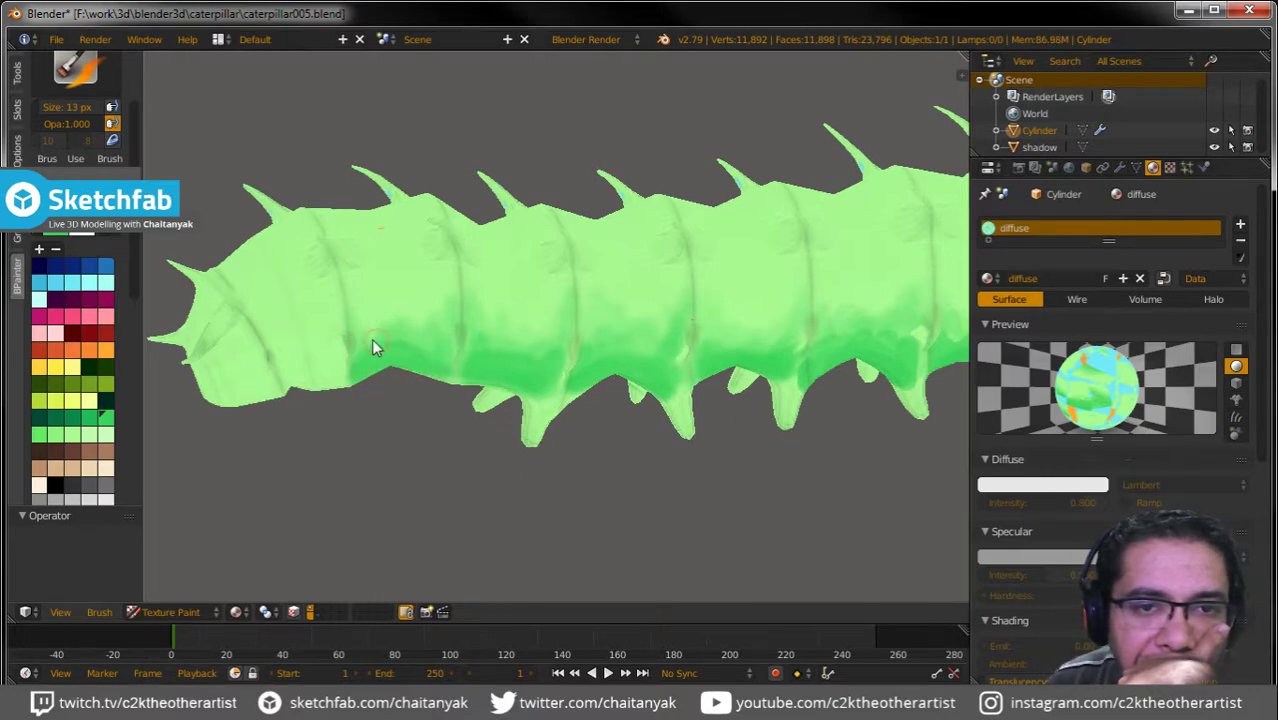
{"action": "left_click_drag", "start_coordinate": [362, 352], "coordinate": [428, 335]}
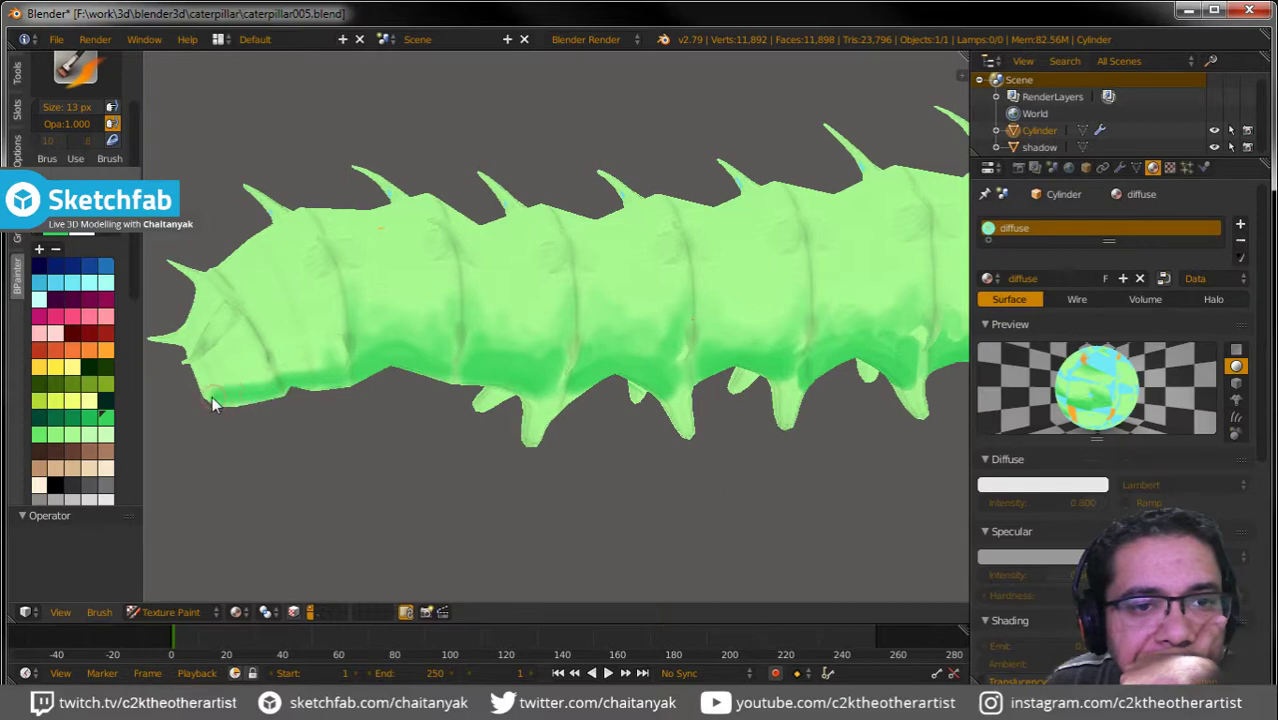
{"action": "left_click_drag", "start_coordinate": [212, 396], "coordinate": [291, 374]}
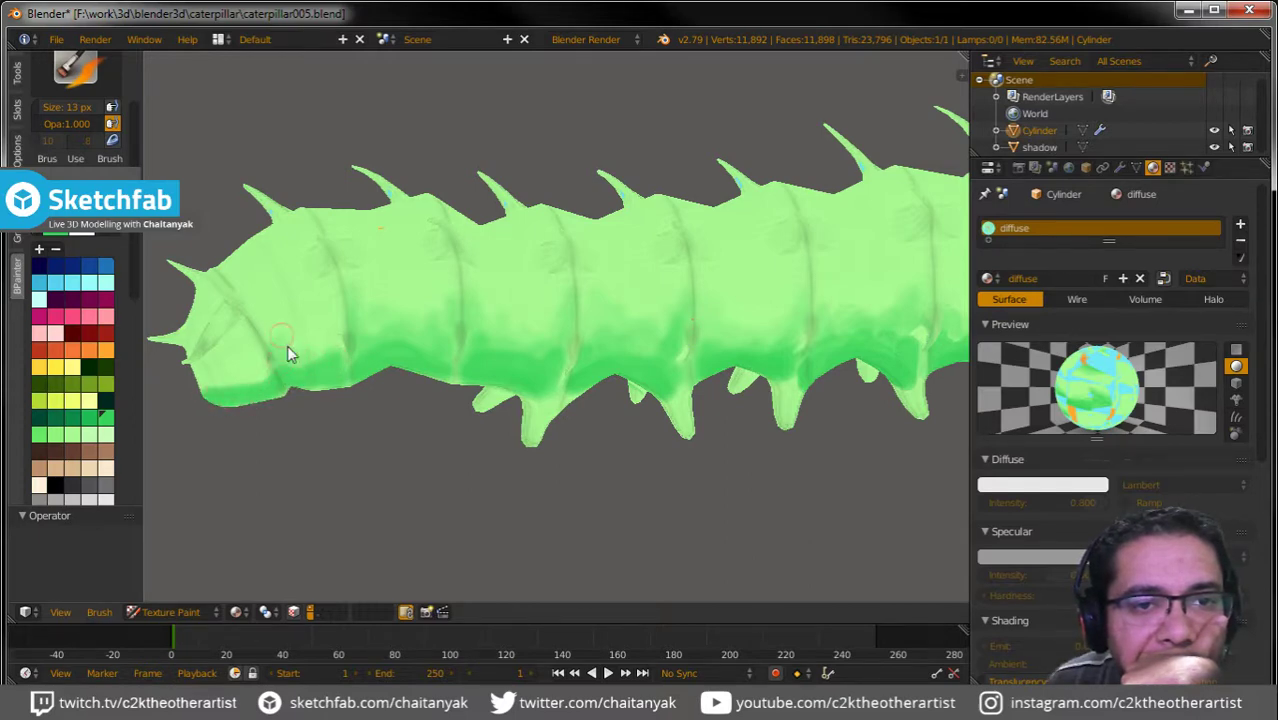
{"action": "left_click_drag", "start_coordinate": [287, 345], "coordinate": [316, 348]}
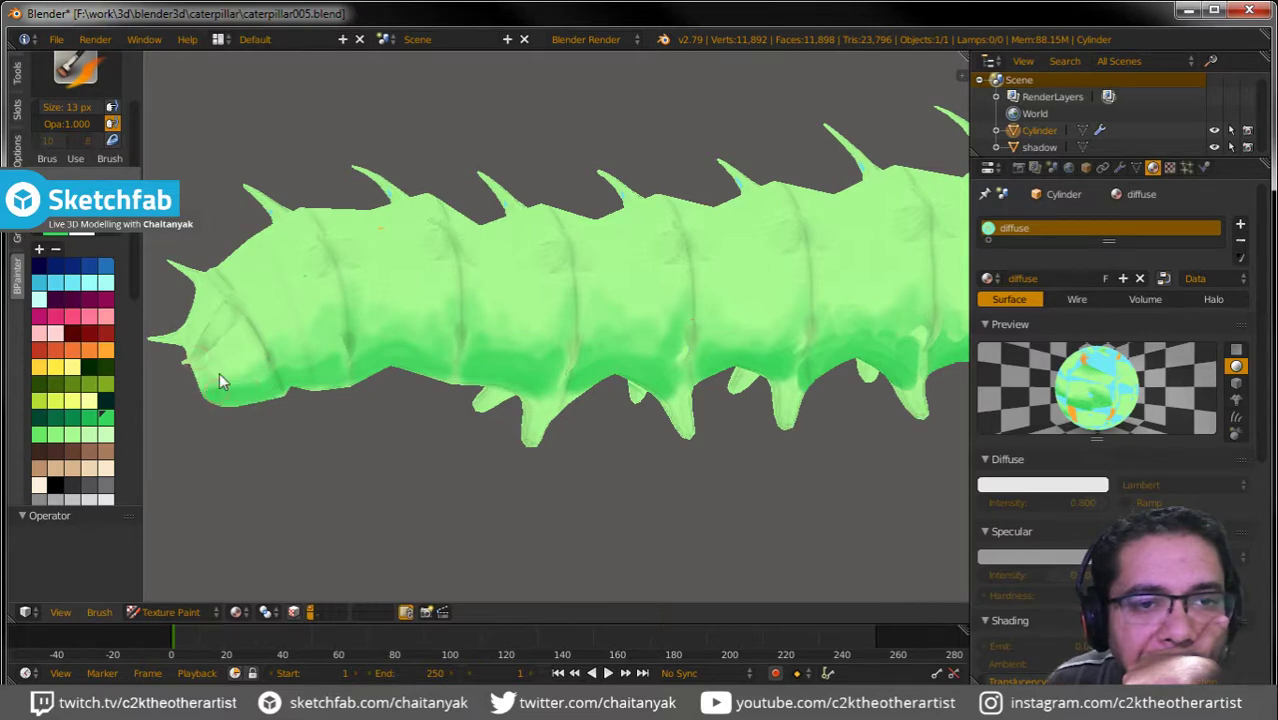
{"action": "left_click_drag", "start_coordinate": [250, 337], "coordinate": [268, 372]}
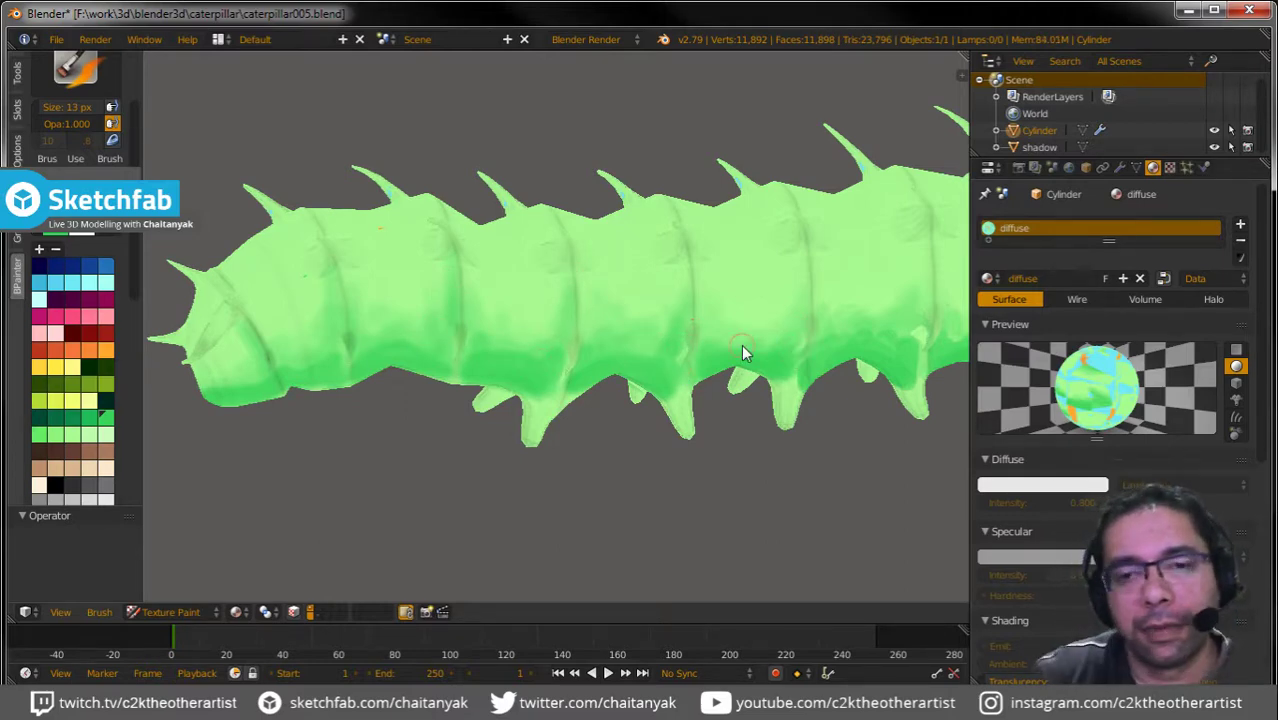
Zoom, pan and orbit to inspect the head horns, then bring up the screen layouts list.
{"action": "scroll", "coordinate": [662, 382], "scroll_direction": "down", "scroll_amount": 5}
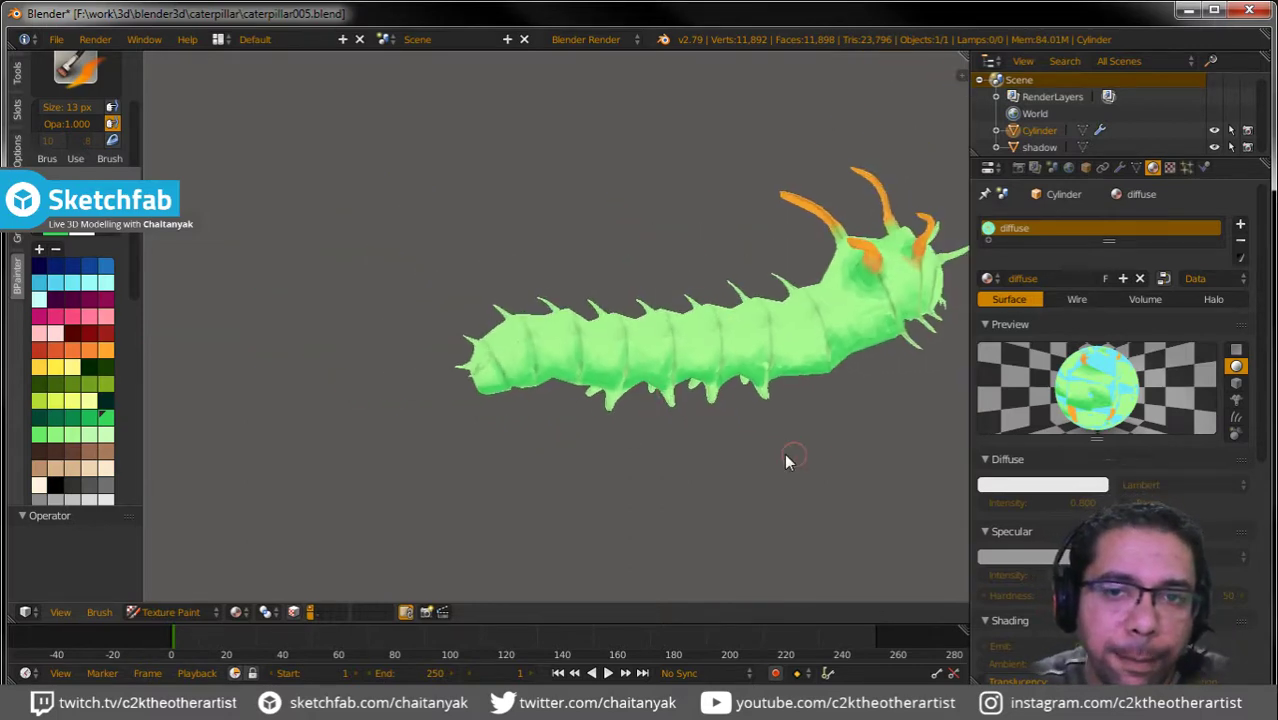
{"action": "mouse_move", "coordinate": [786, 461]}
{"action": "middle_mouse_down", "text": "shift"}
{"action": "mouse_move", "coordinate": [671, 455]}
{"action": "mouse_move", "coordinate": [629, 438]}
{"action": "mouse_move", "coordinate": [629, 391]}
{"action": "mouse_move", "coordinate": [704, 386]}
{"action": "mouse_move", "coordinate": [777, 485]}
{"action": "mouse_move", "coordinate": [906, 453]}
{"action": "mouse_move", "coordinate": [948, 421]}
{"action": "mouse_move", "coordinate": [792, 391]}
{"action": "mouse_move", "coordinate": [599, 456]}
{"action": "mouse_move", "coordinate": [591, 476]}
{"action": "mouse_move", "coordinate": [604, 449]}
{"action": "mouse_move", "coordinate": [601, 460]}
{"action": "mouse_move", "coordinate": [652, 481]}
{"action": "middle_mouse_up", "text": "shift"}
{"action": "scroll", "coordinate": [728, 460], "scroll_direction": "up", "scroll_amount": 3}
{"action": "mouse_move", "coordinate": [651, 477]}
{"action": "middle_mouse_down"}
{"action": "mouse_move", "coordinate": [656, 465]}
{"action": "mouse_move", "coordinate": [707, 491]}
{"action": "mouse_move", "coordinate": [357, 504]}
{"action": "middle_mouse_up"}
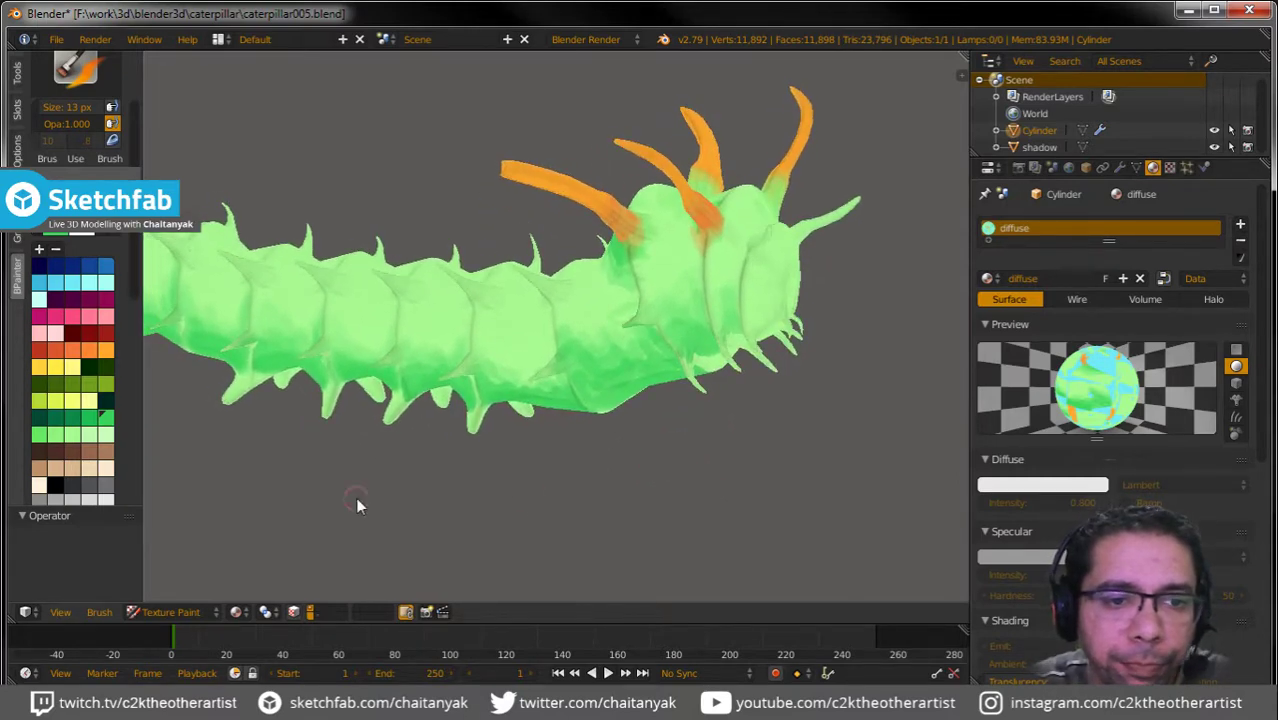
{"action": "left_click", "coordinate": [220, 39]}
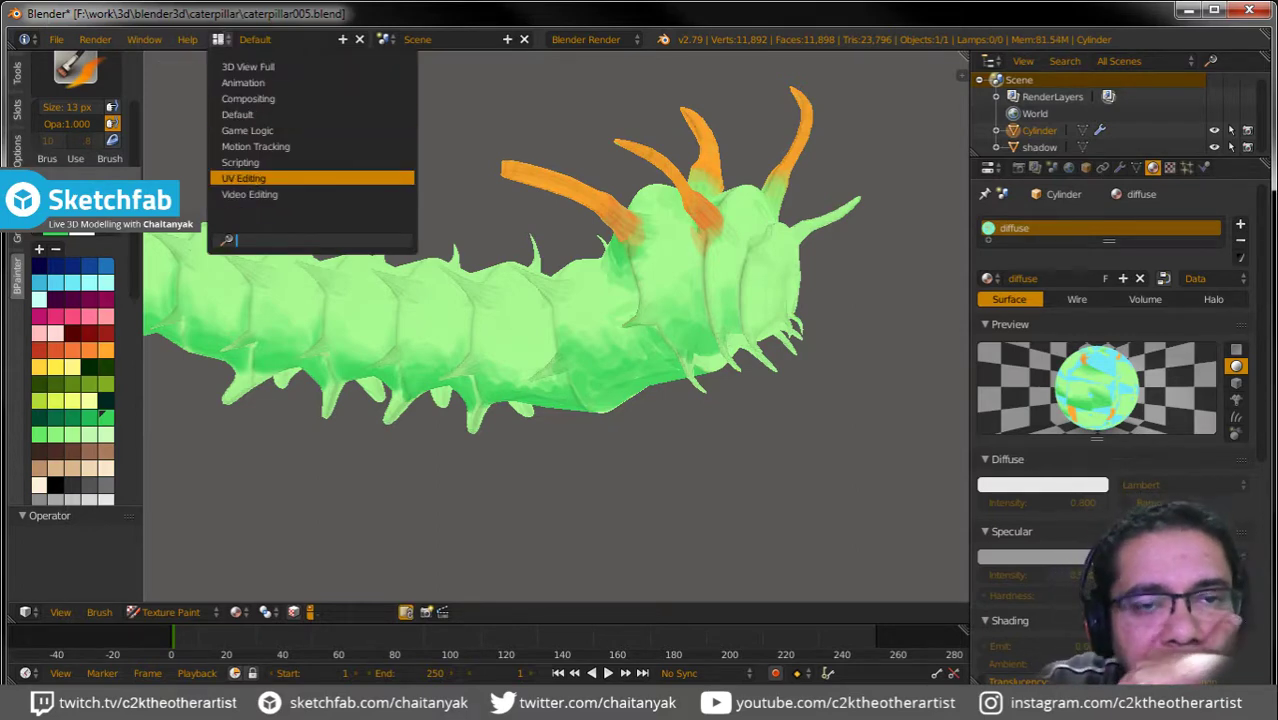
Switch to UV Editing, save all modified images including diffues.png, then open Windows Explorer.
{"action": "left_click", "coordinate": [250, 178]}
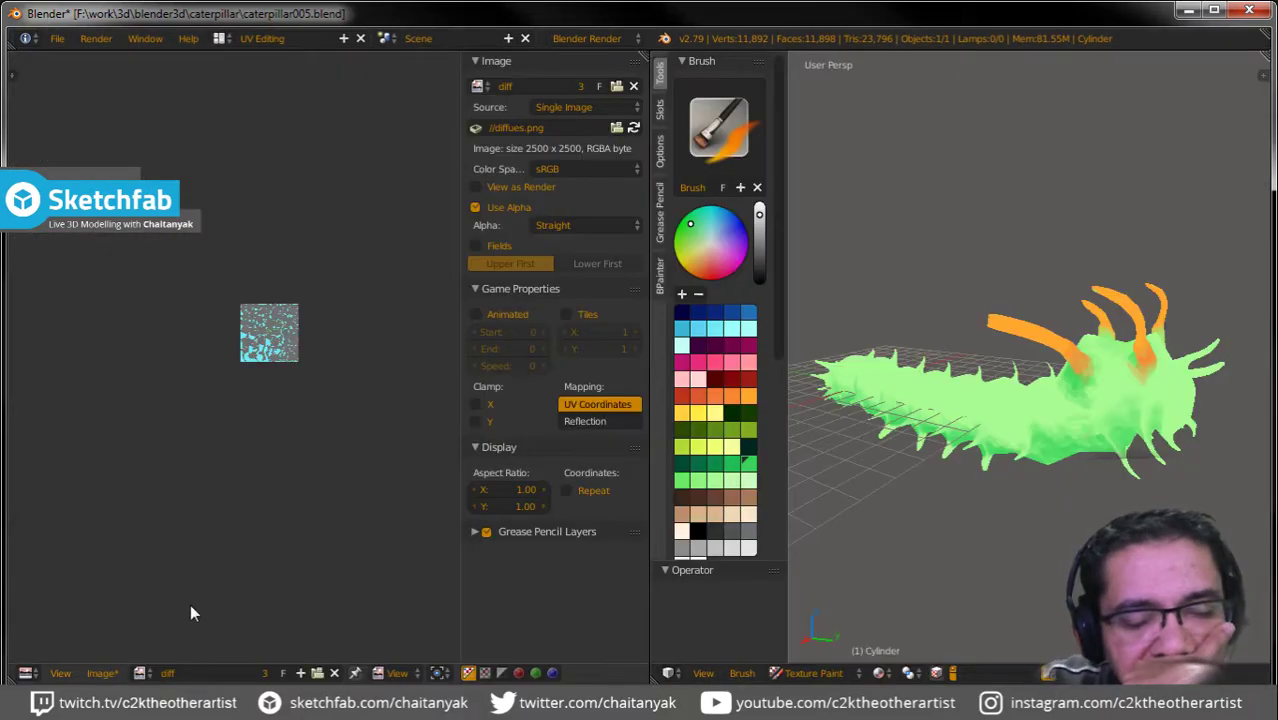
{"action": "left_click", "coordinate": [102, 673]}
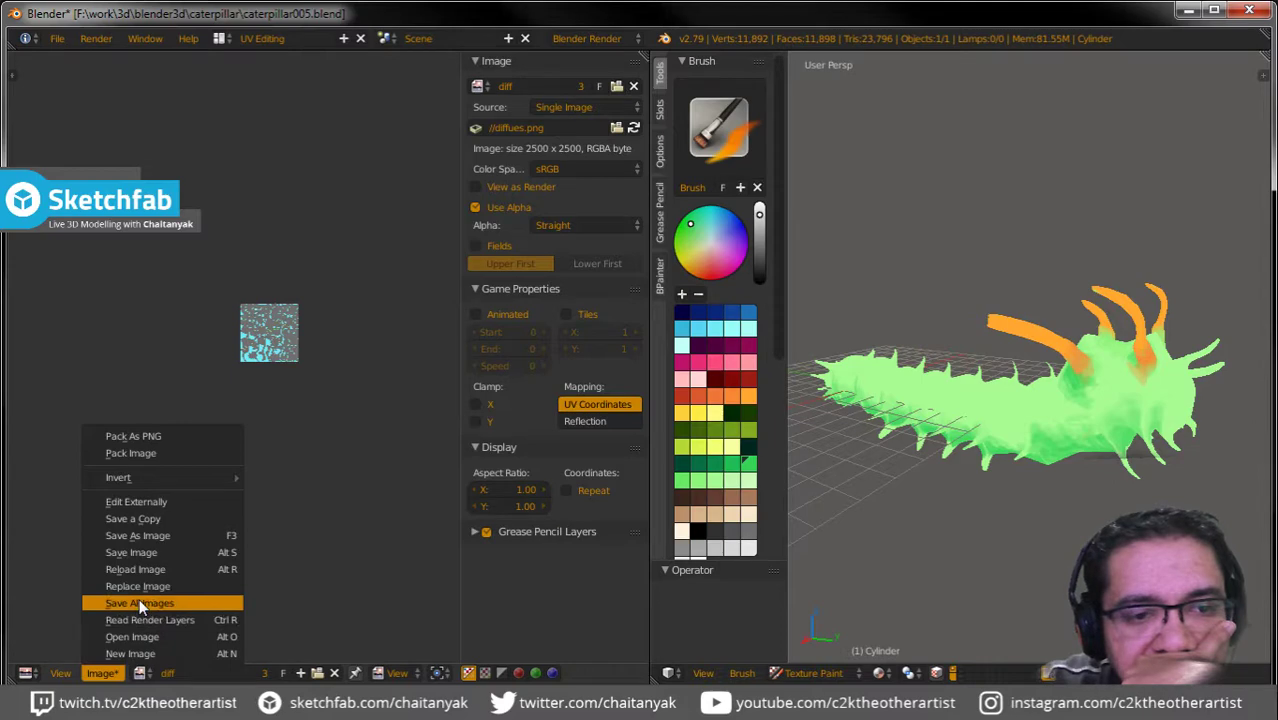
{"action": "key", "text": "Return"}
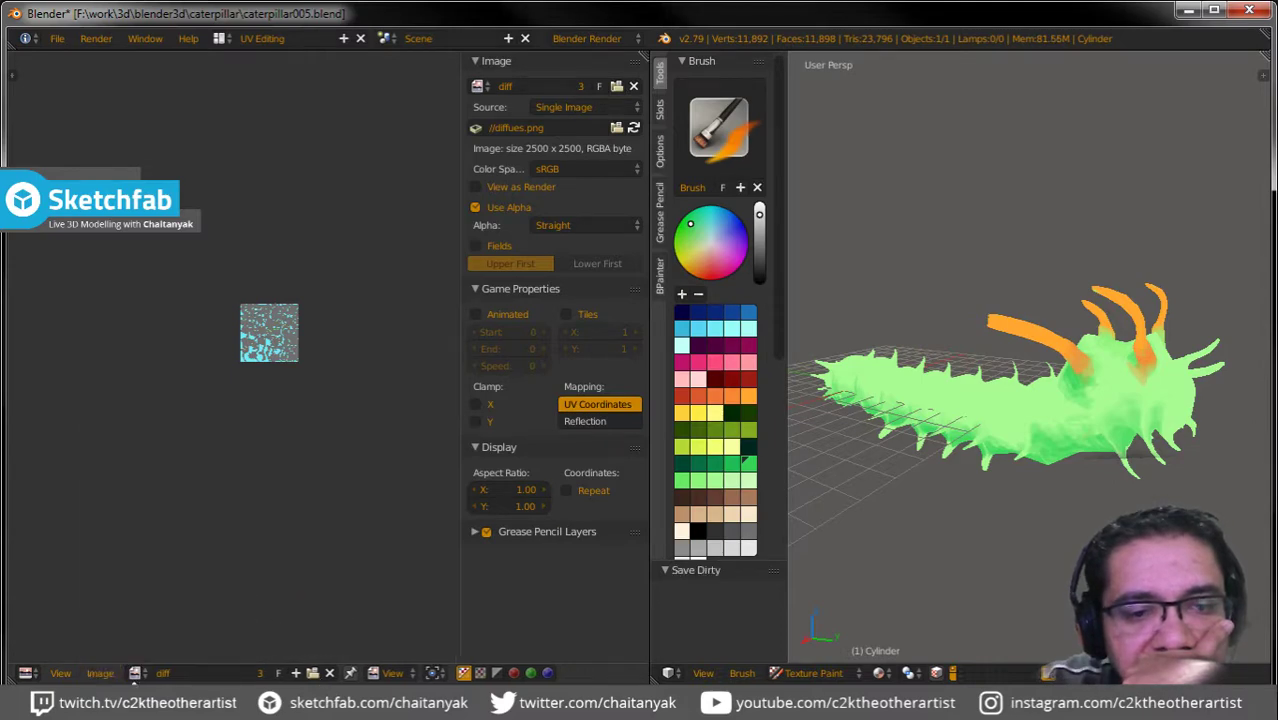
{"action": "key", "text": "super+e"}
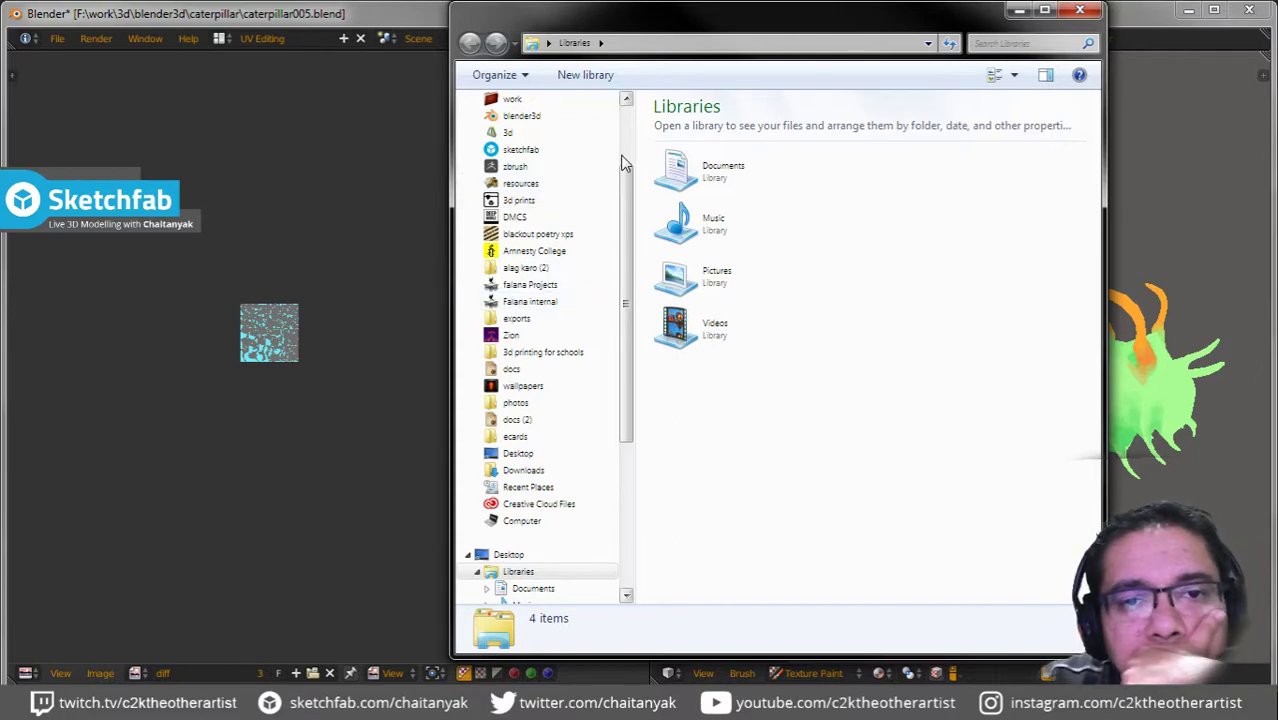
Browse to blender3d > caterpillar to view the project's blend files and diffues.png.
{"action": "left_click", "coordinate": [525, 116]}
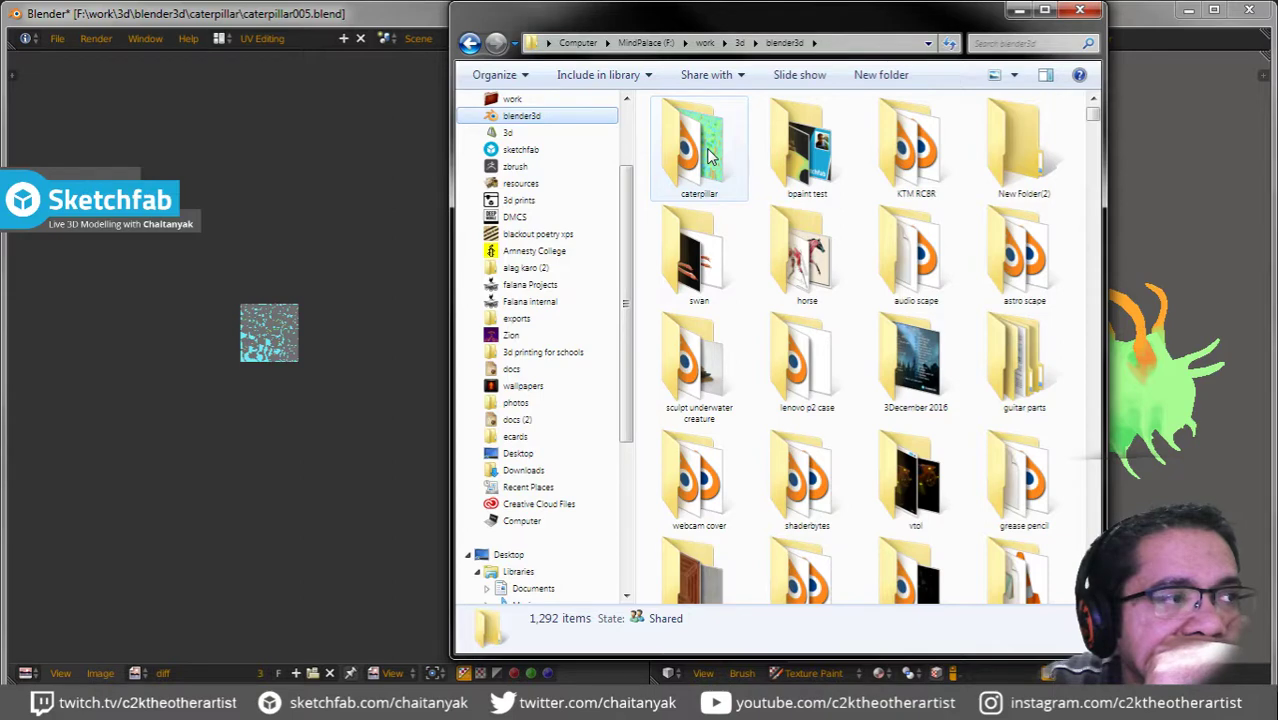
{"action": "double_click", "coordinate": [708, 155]}
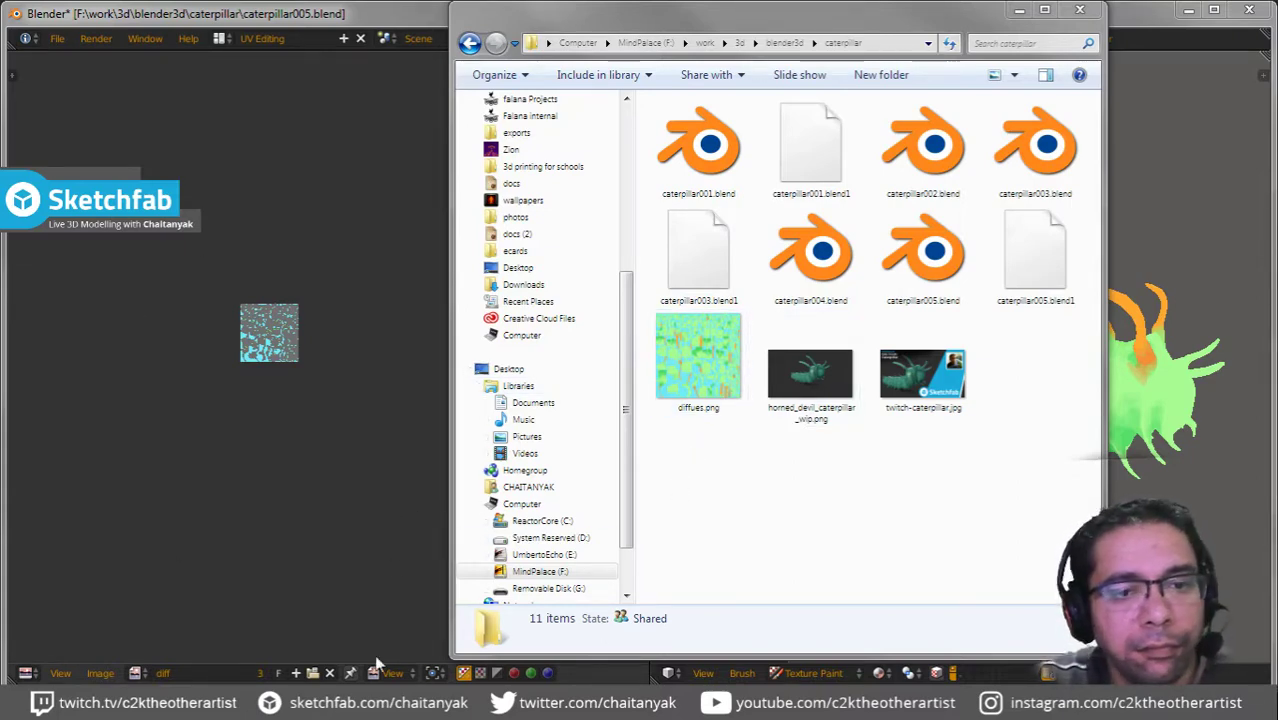
Return Blender to the Default layout and save caterpillar005.blend, confirming the overwrite.
{"action": "left_click", "coordinate": [371, 498]}
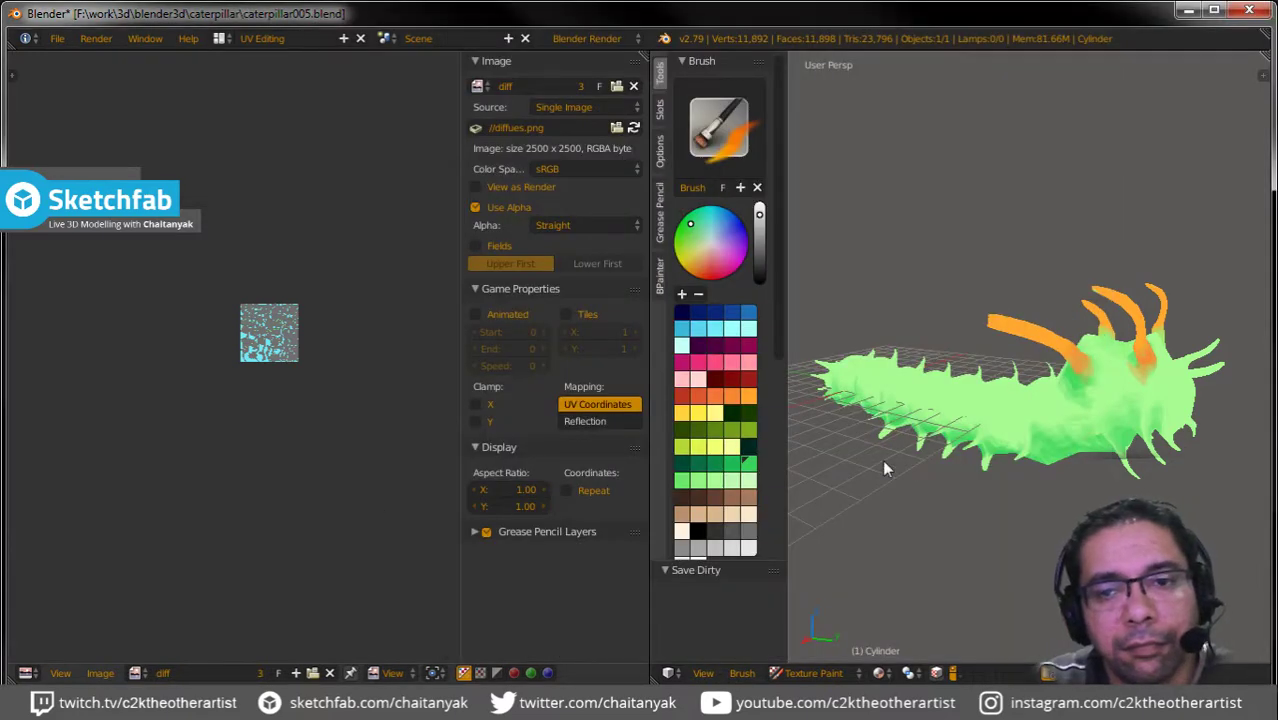
{"action": "left_click", "coordinate": [219, 38]}
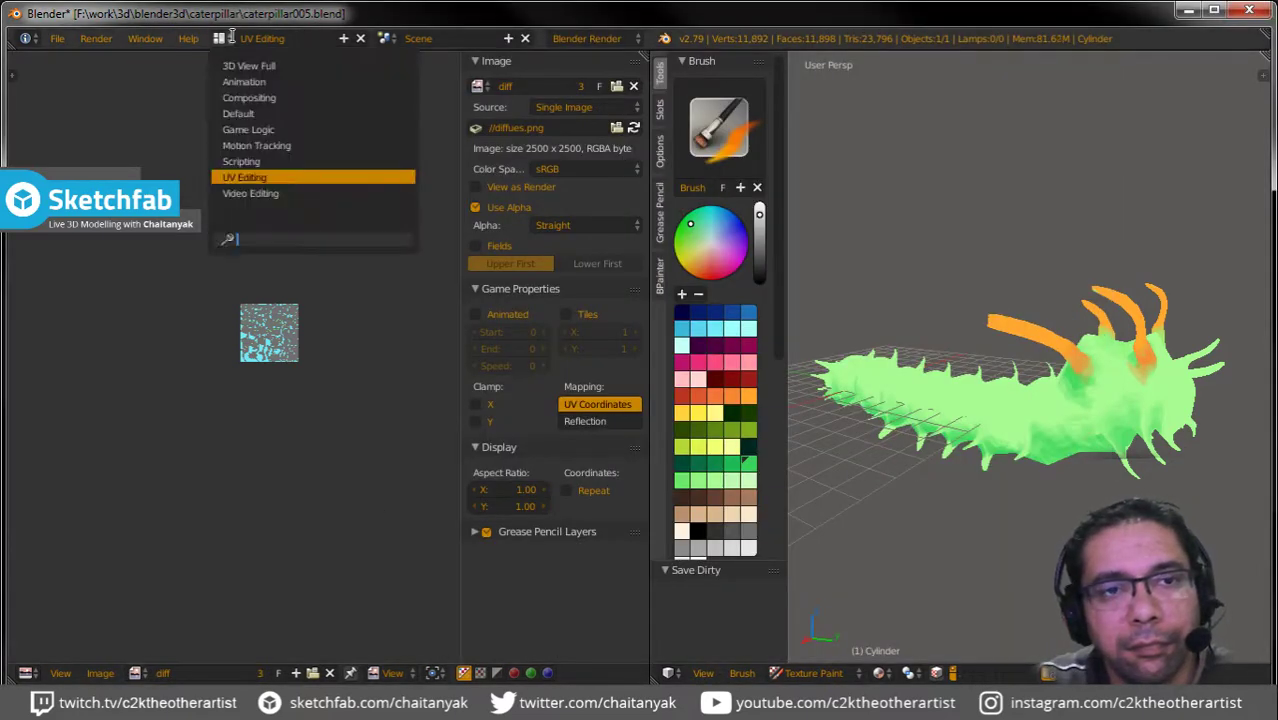
{"action": "left_click", "coordinate": [243, 114]}
{"action": "key", "text": "ctrl+s"}
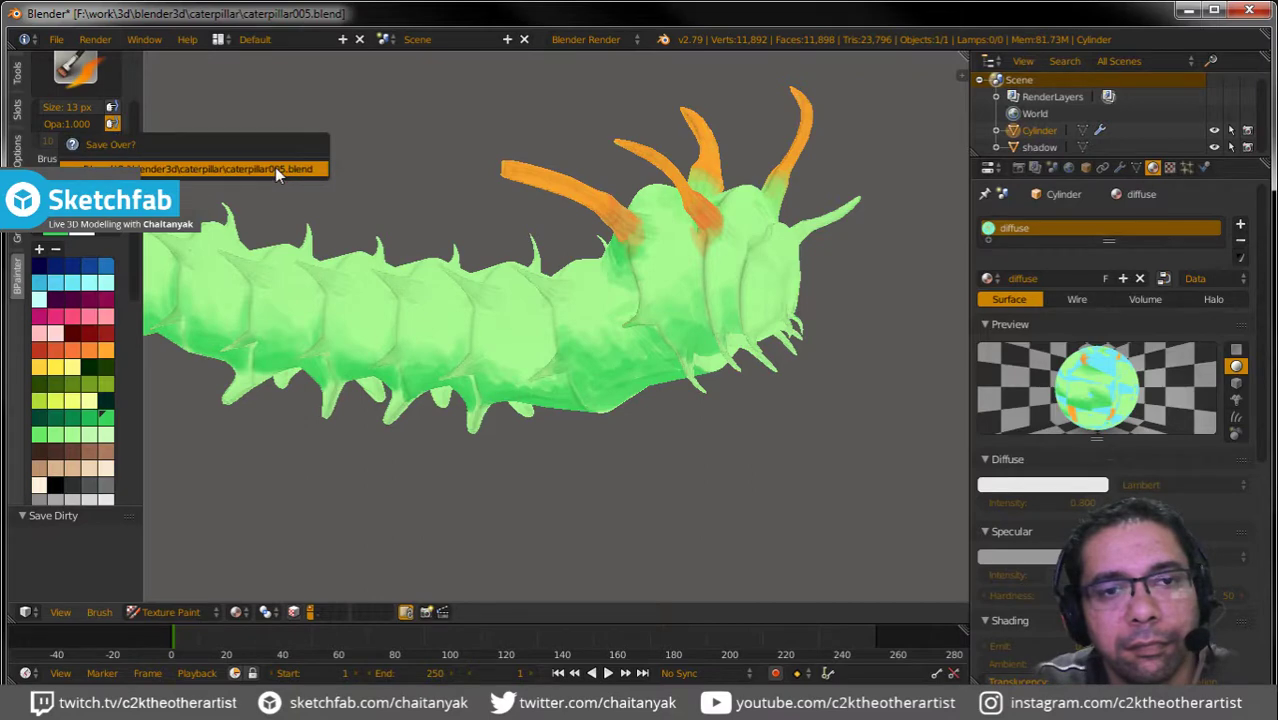
{"action": "left_click", "coordinate": [275, 167]}
Switch the caterpillar to Object Mode, save caterpillar005.blend again, and close Blender.
{"action": "left_click", "coordinate": [196, 614]}
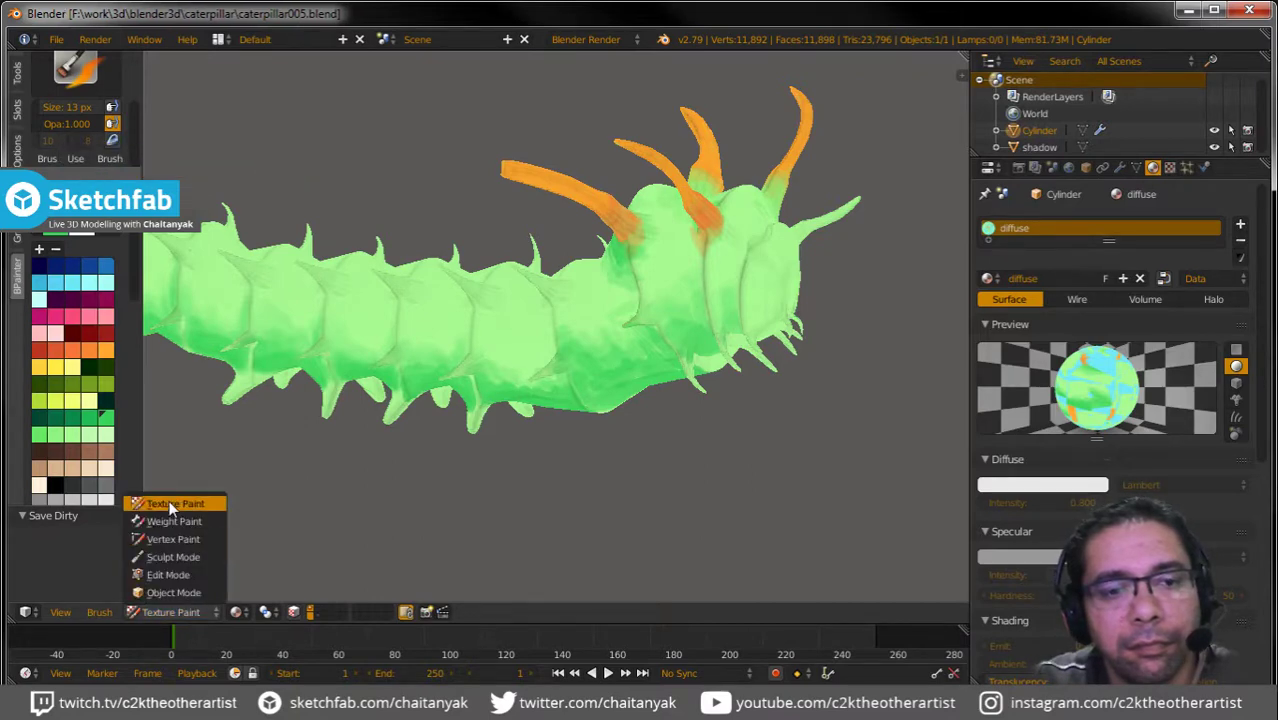
{"action": "left_click", "coordinate": [165, 594]}
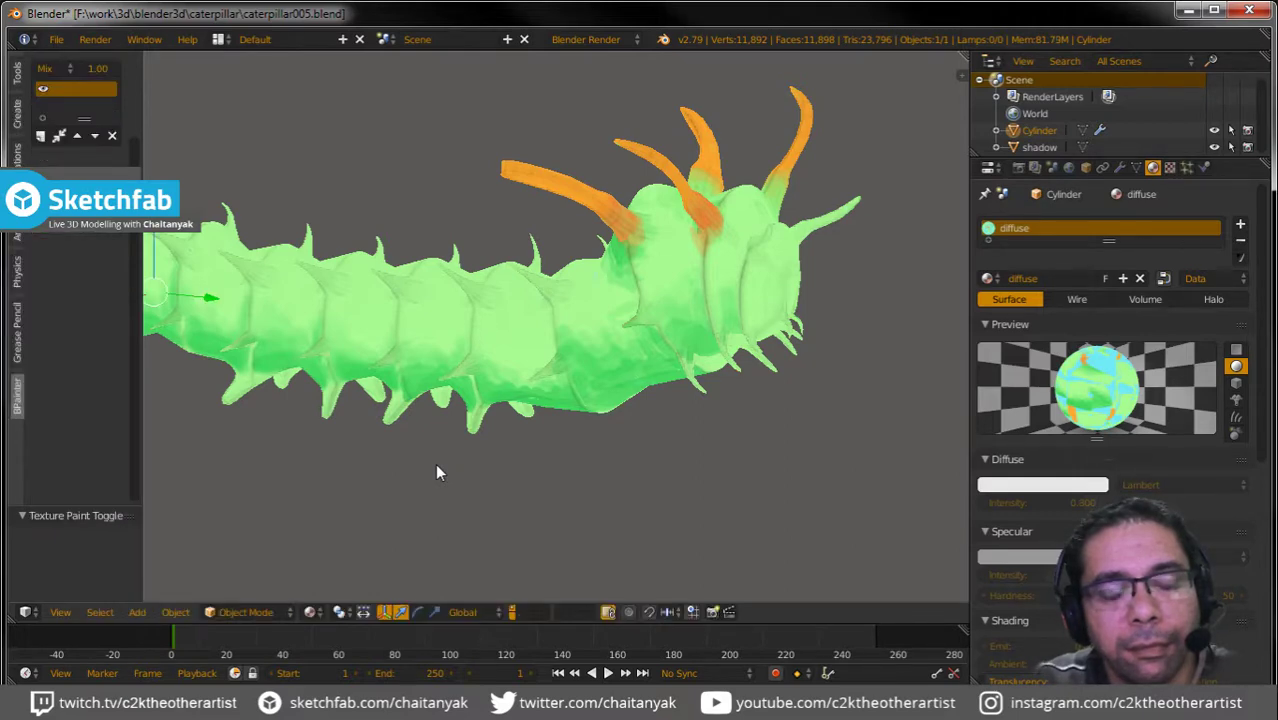
{"action": "key", "text": "ctrl+s"}
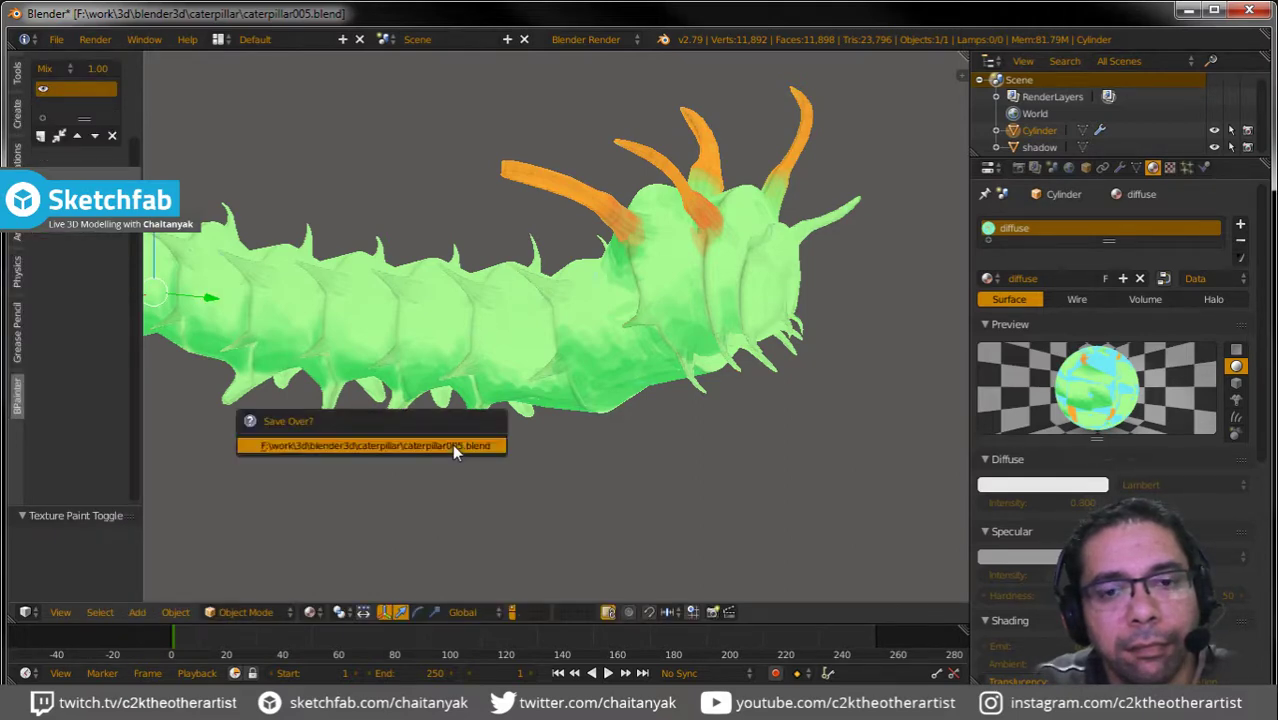
{"action": "left_click", "coordinate": [452, 444]}
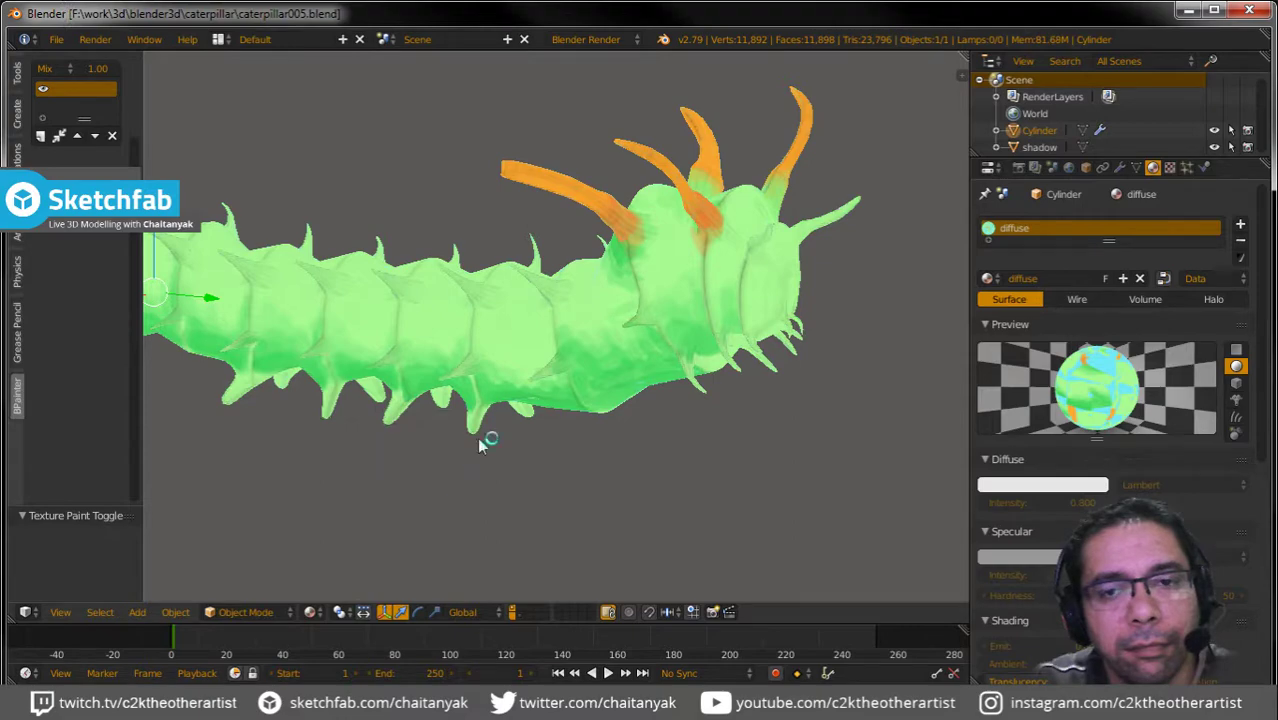
{"action": "left_click", "coordinate": [1249, 10]}
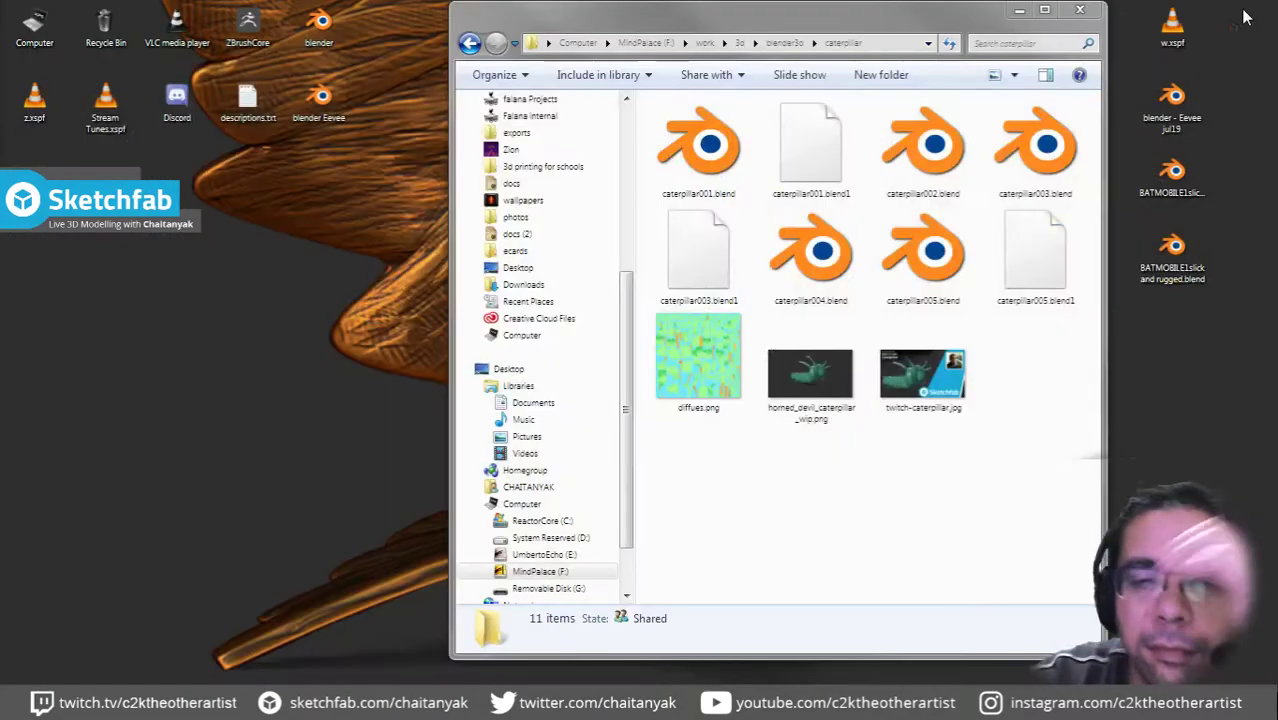
Close Explorer, maximize Chrome, and close the three caterpillar reference image tabs.
{"action": "left_click", "coordinate": [1019, 10]}
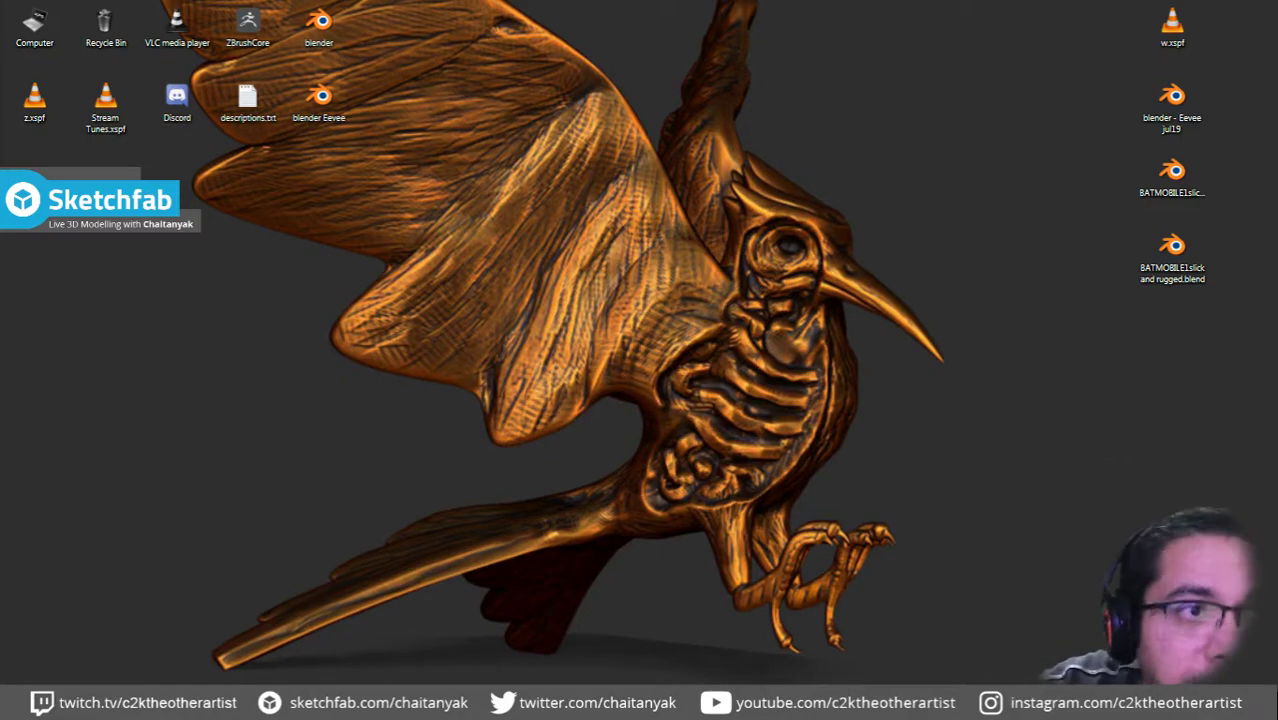
{"action": "left_click", "coordinate": [18, 300]}
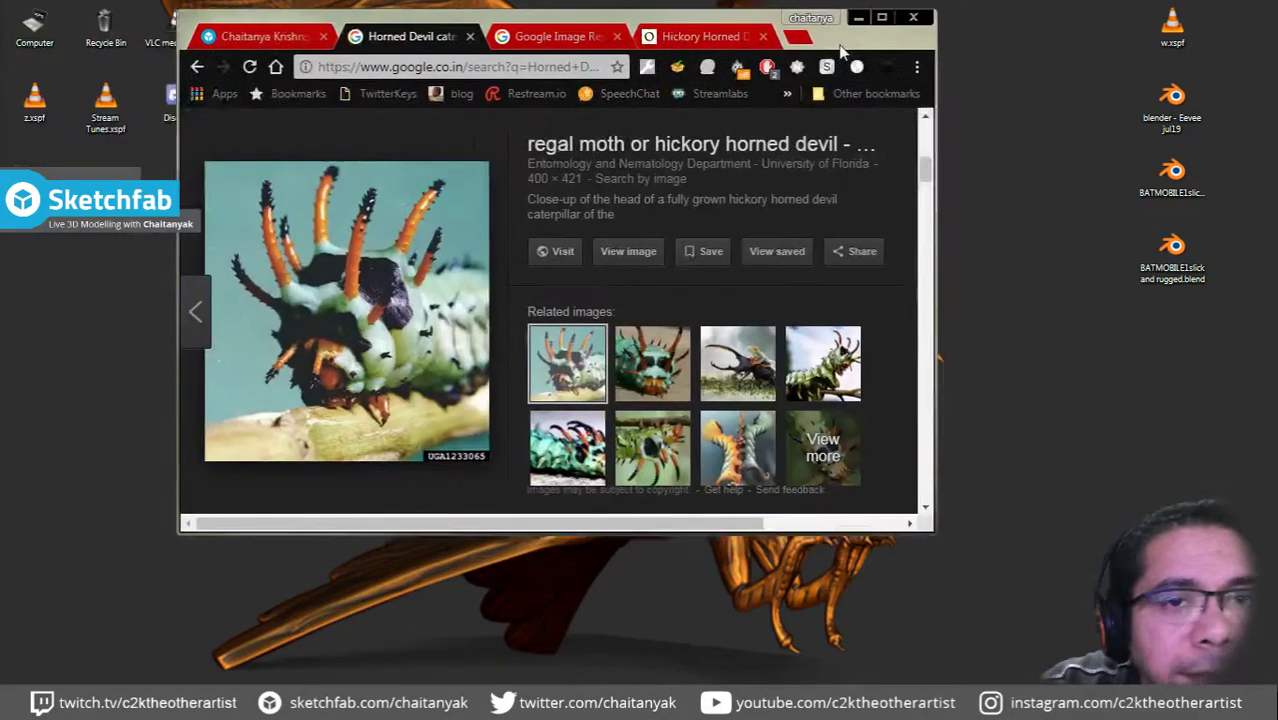
{"action": "double_click", "coordinate": [770, 16]}
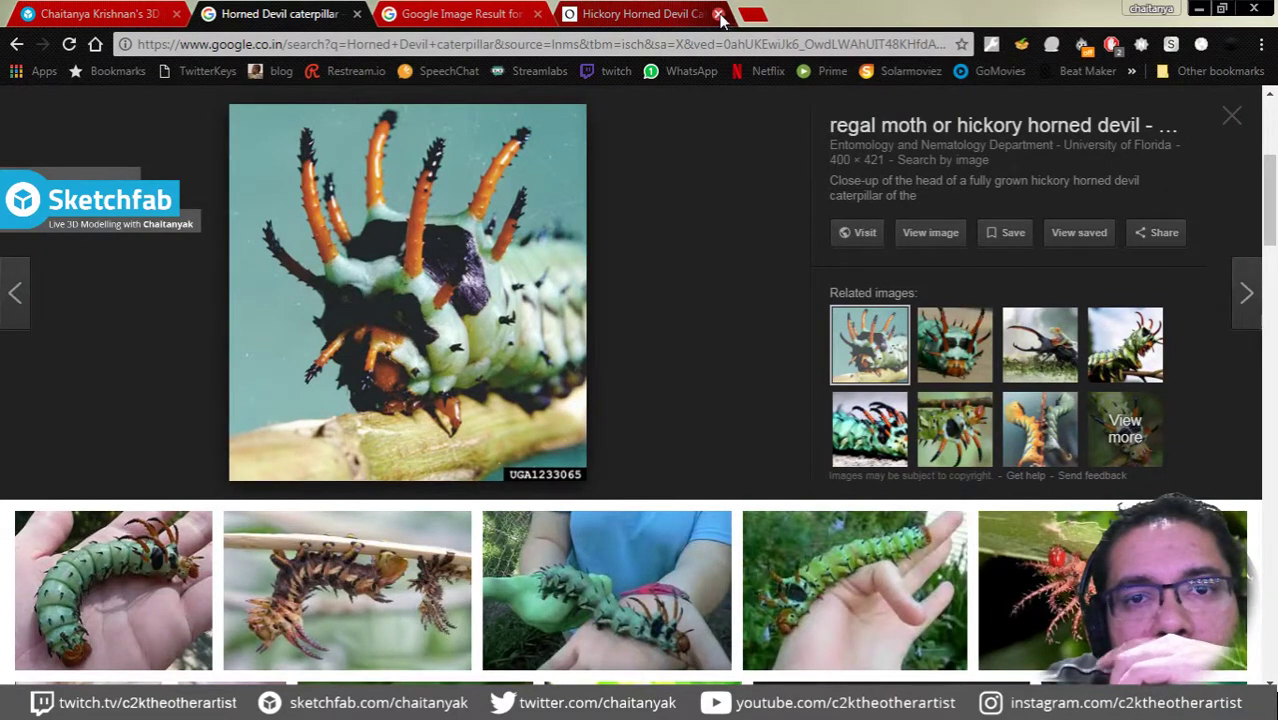
{"action": "left_click", "coordinate": [718, 15]}
{"action": "left_click", "coordinate": [538, 15]}
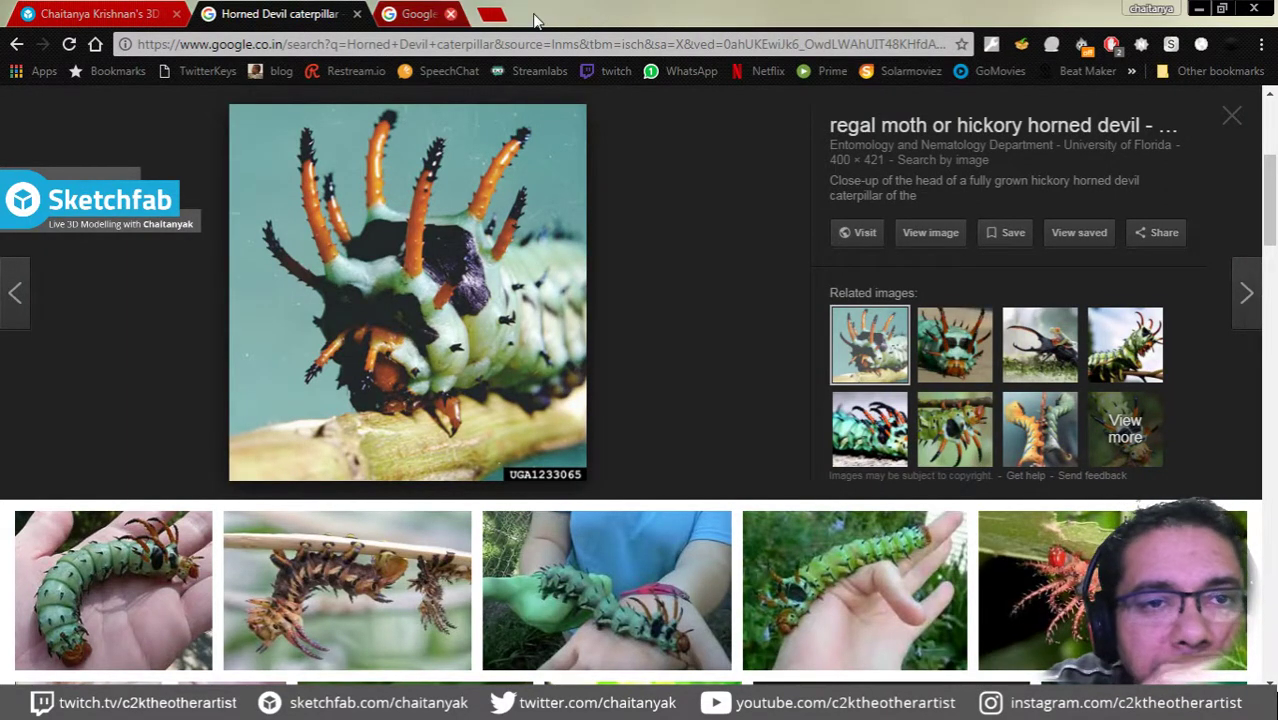
{"action": "left_click", "coordinate": [356, 14]}
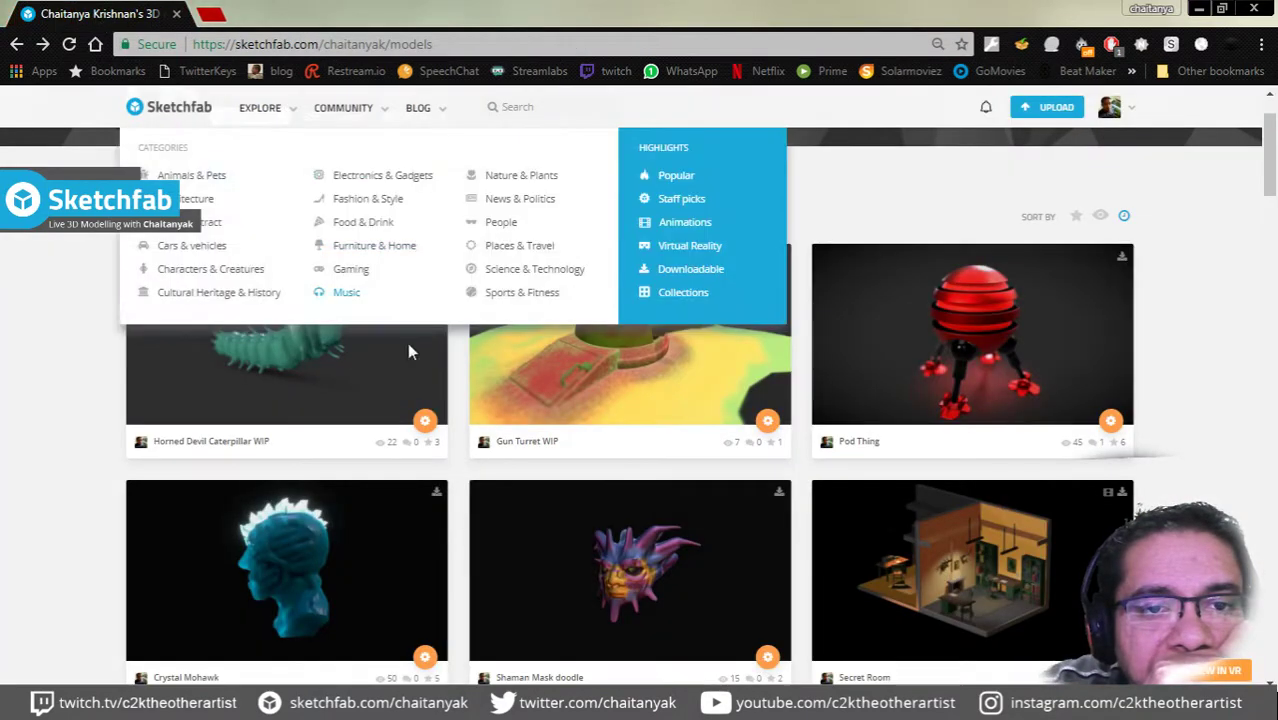
Re-upload the Horned Devil Caterpillar WIP model, choosing caterpillar005.blend from blender3d > caterpillar.
{"action": "left_click", "coordinate": [426, 420]}
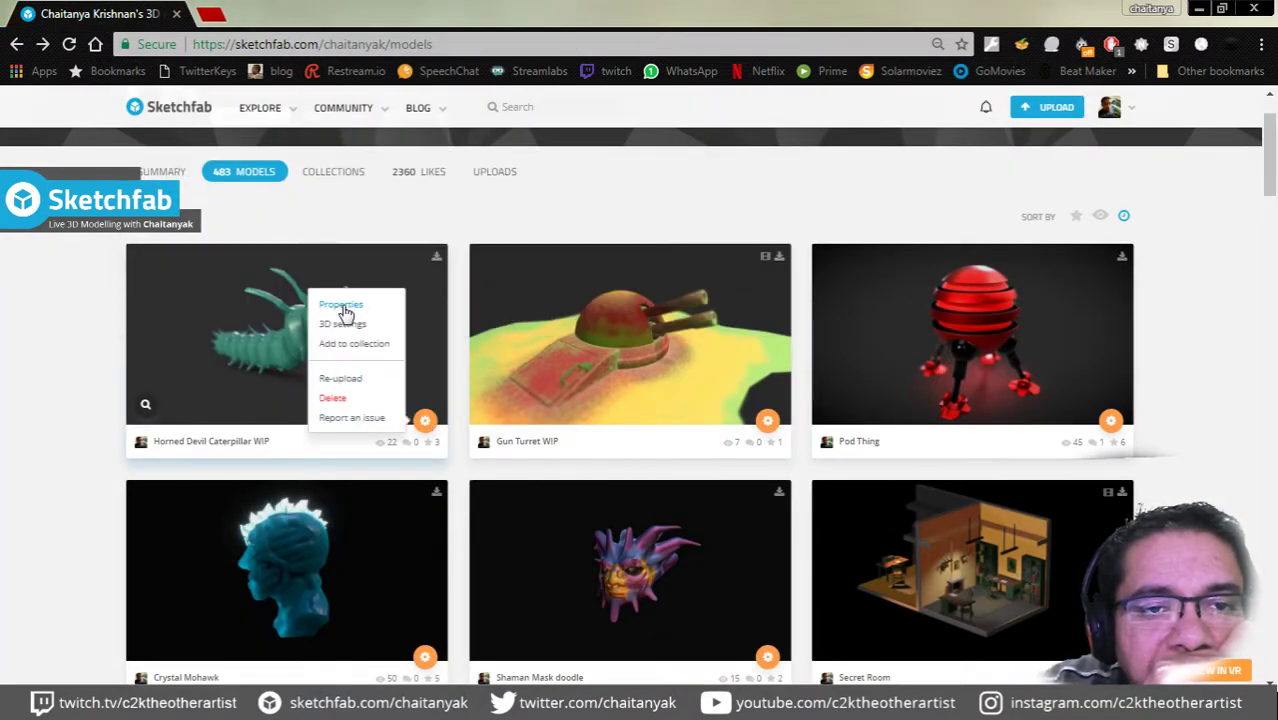
{"action": "left_click", "coordinate": [338, 380]}
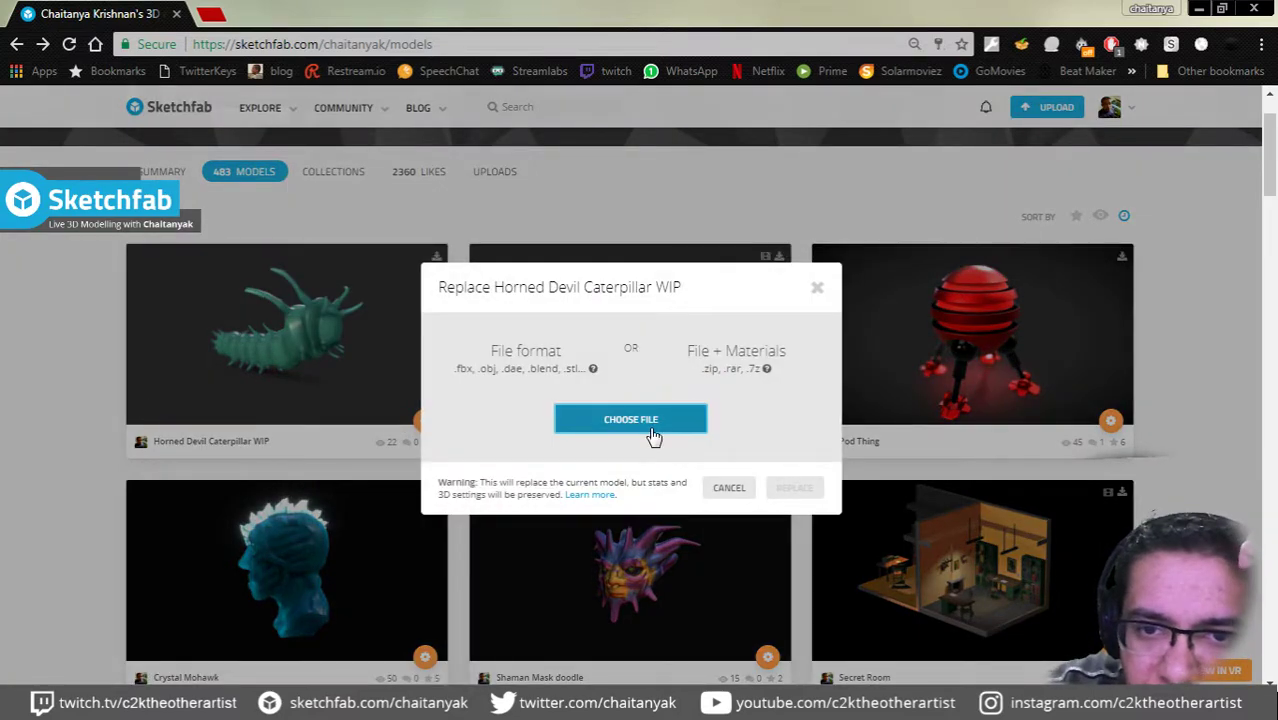
{"action": "left_click", "coordinate": [645, 419]}
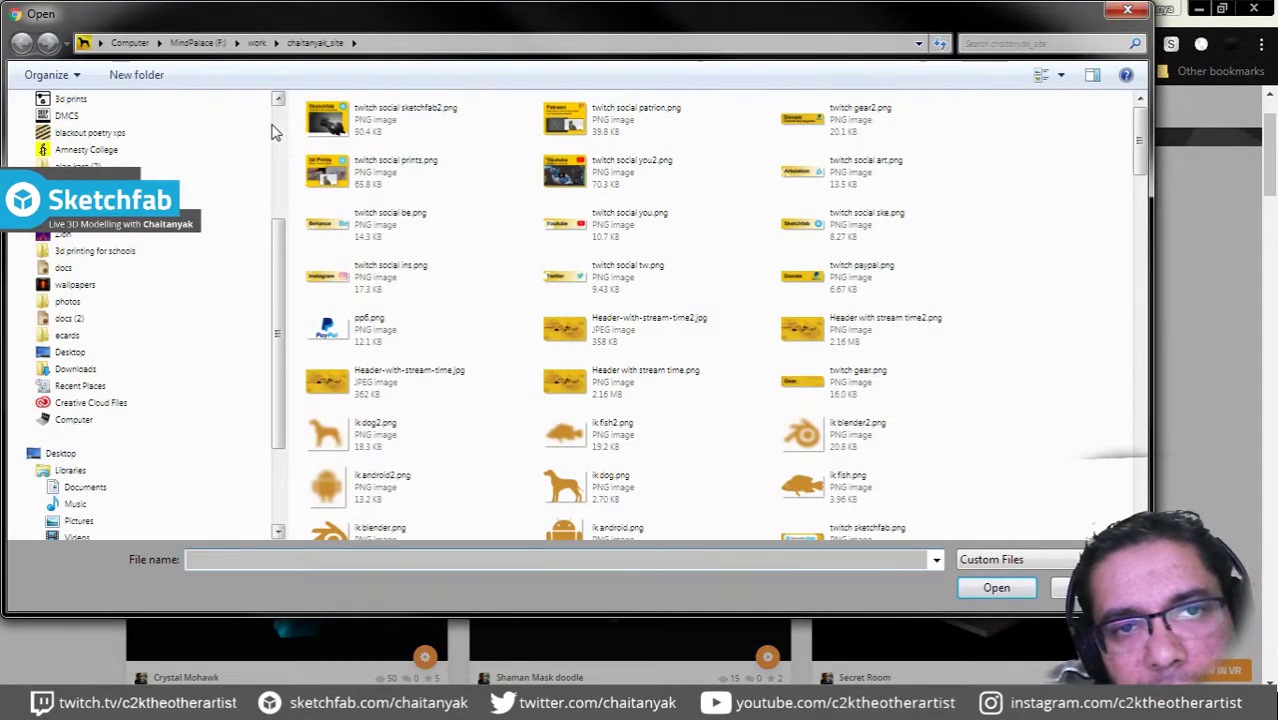
{"action": "left_click", "coordinate": [274, 118]}
{"action": "mouse_move", "coordinate": [60, 242]}
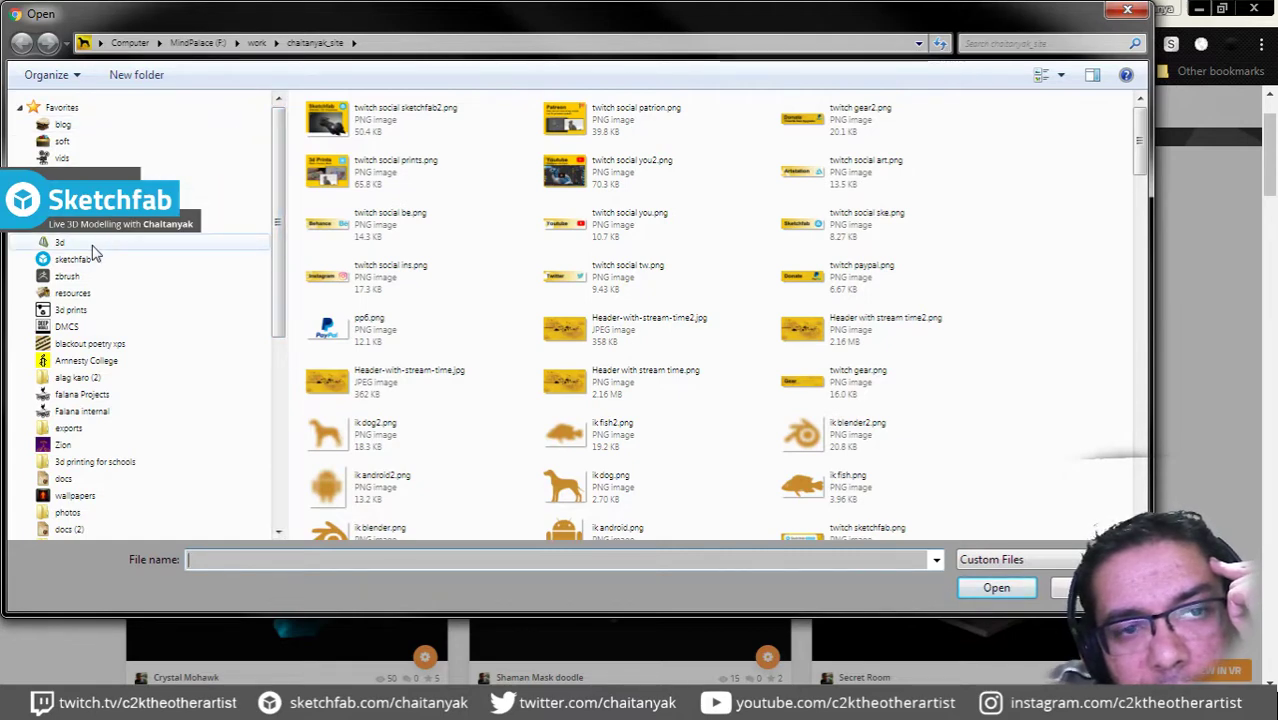
{"action": "left_click", "coordinate": [92, 243]}
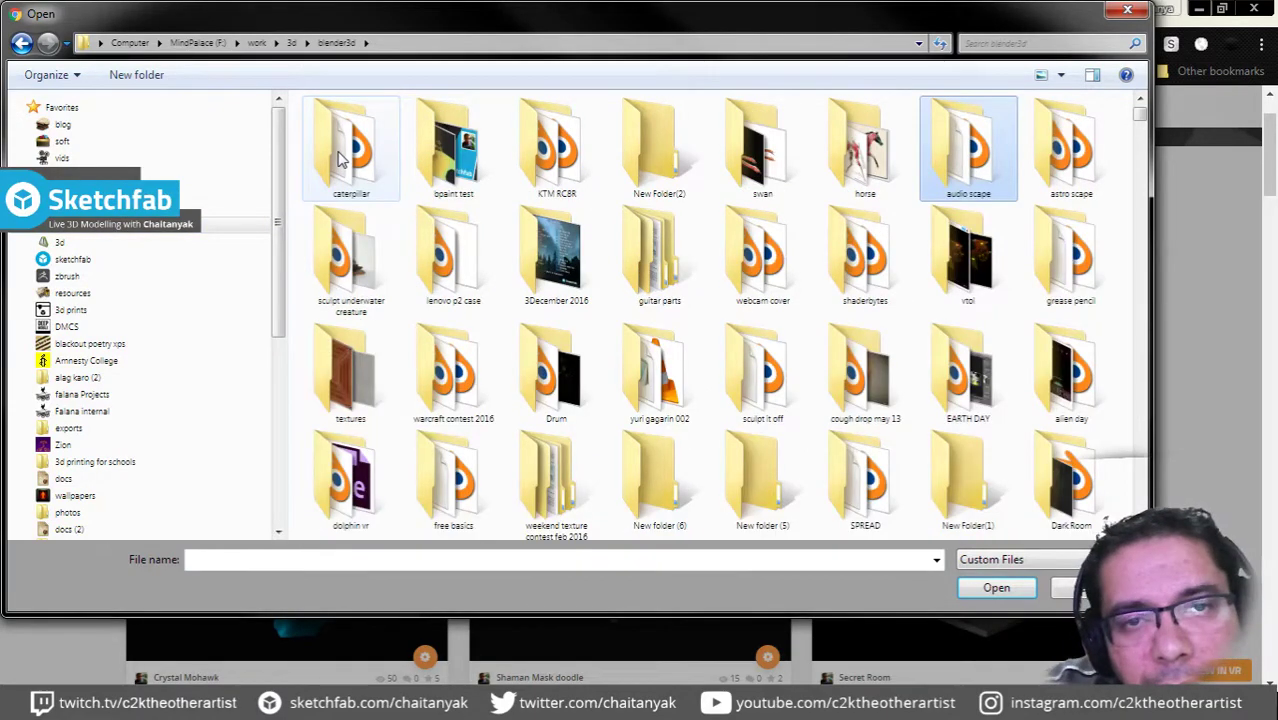
{"action": "double_click", "coordinate": [350, 165]}
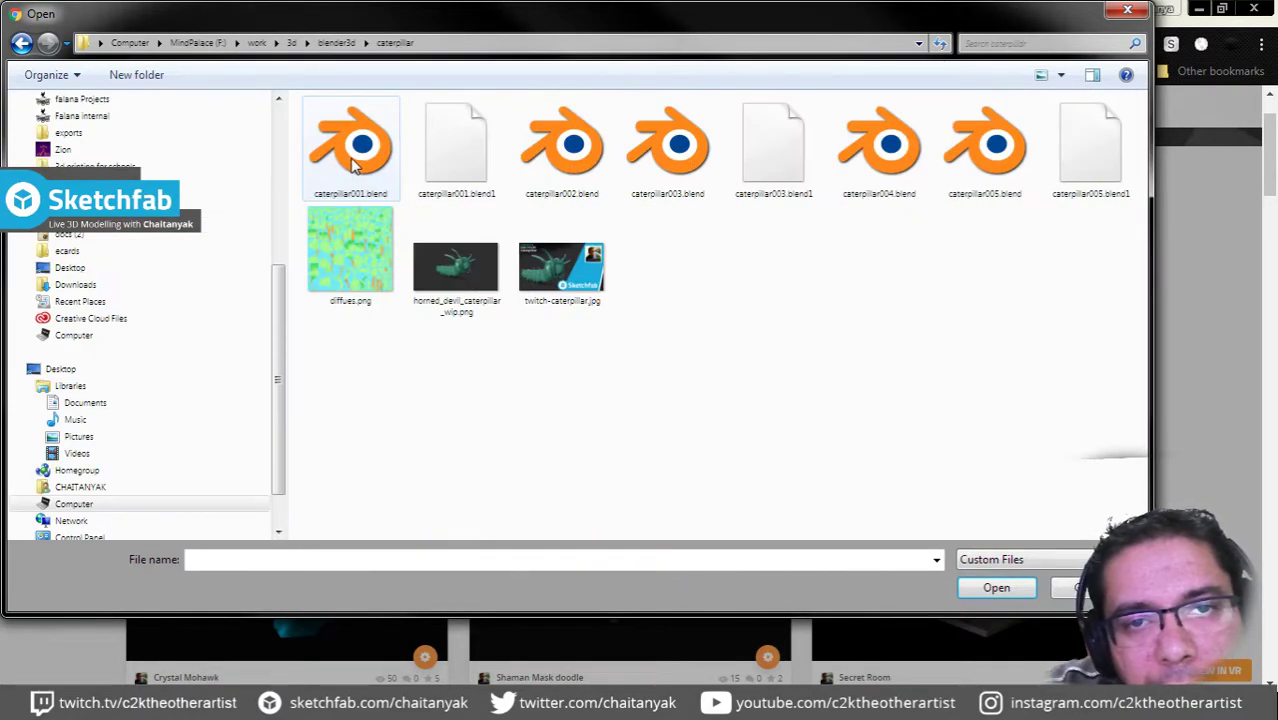
{"action": "double_click", "coordinate": [984, 148]}
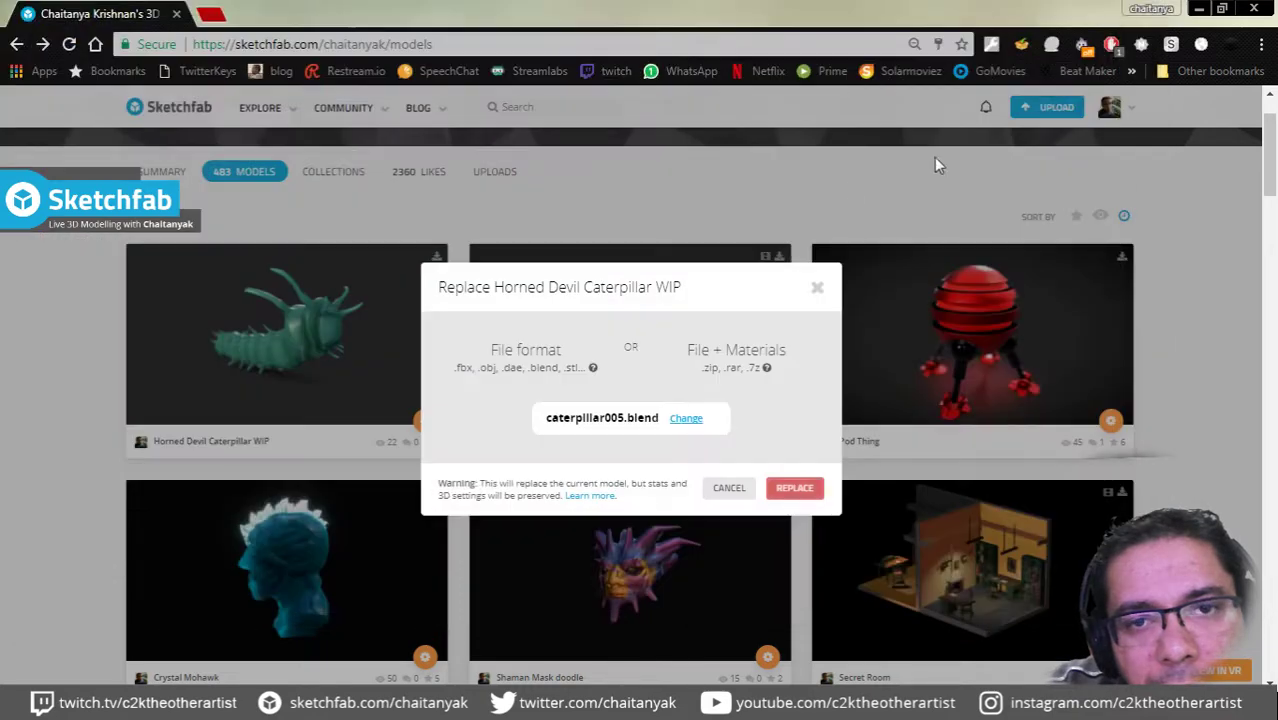
Prefix the model title with NPR and add an npr tag, deleting a stray letter afterwards.
{"action": "left_click", "coordinate": [785, 488]}
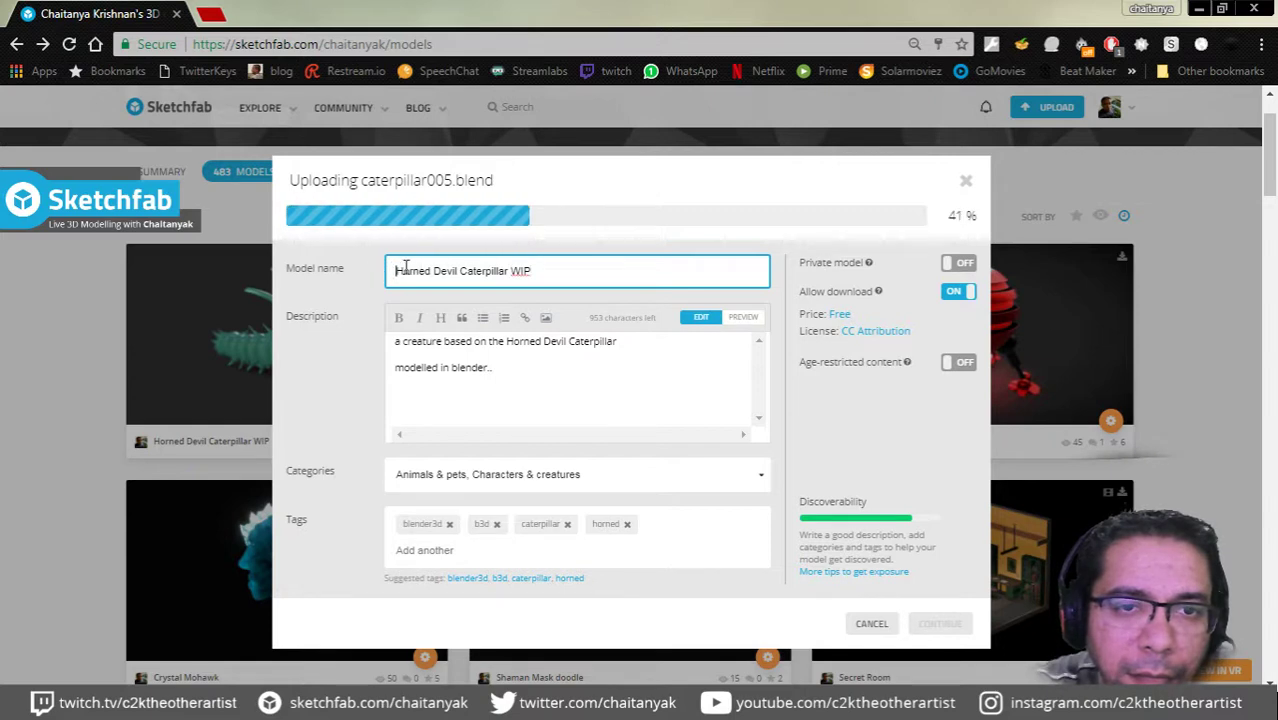
{"action": "type", "text": "NPR"}
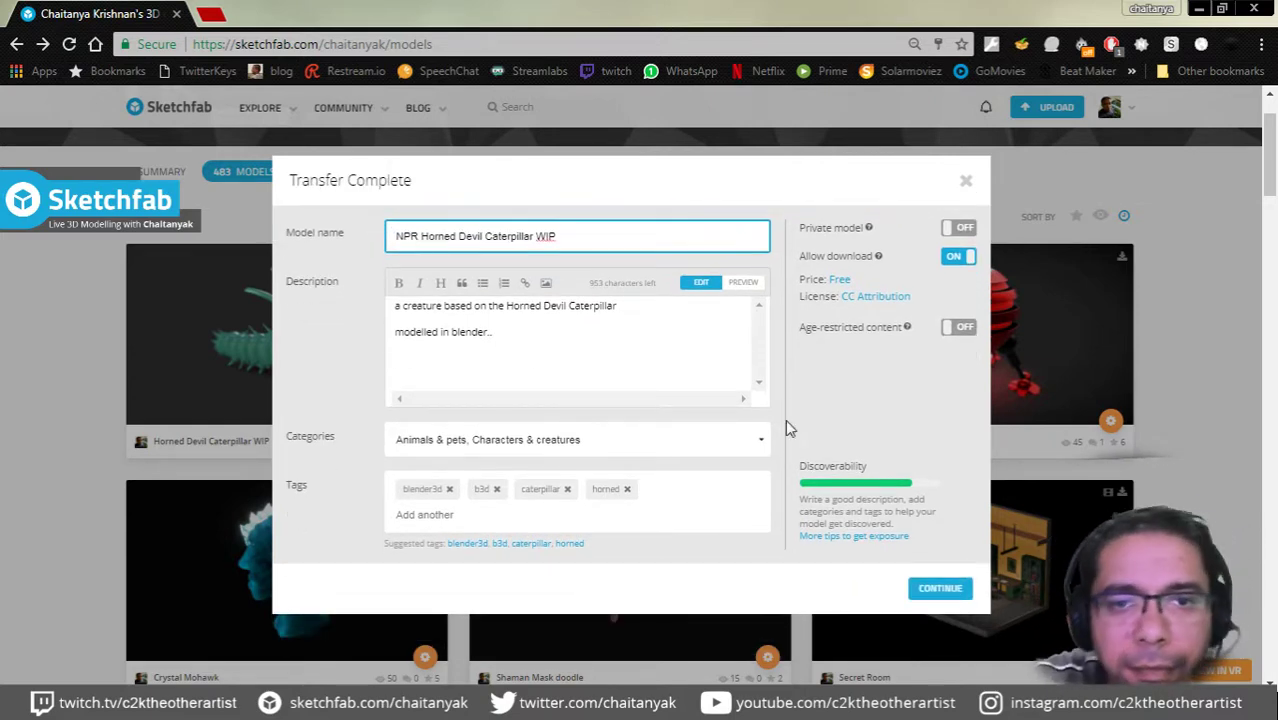
{"action": "left_click", "coordinate": [660, 506]}
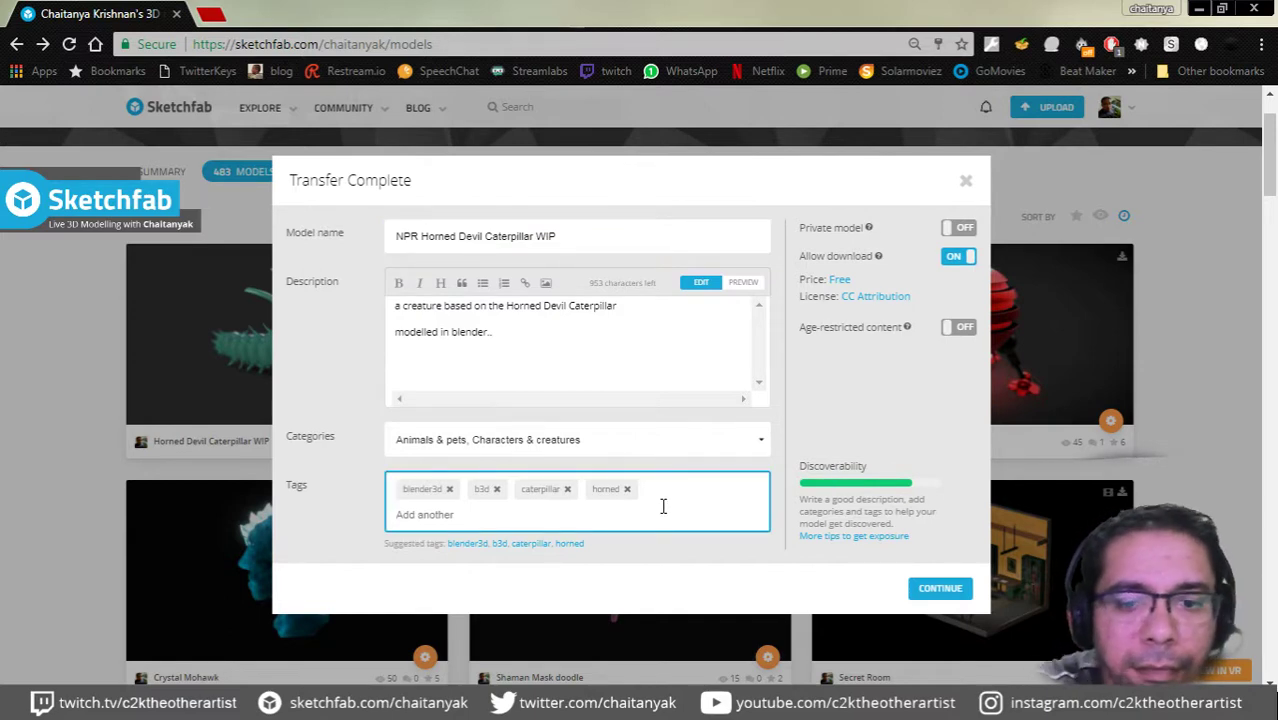
{"action": "type", "text": "npr"}
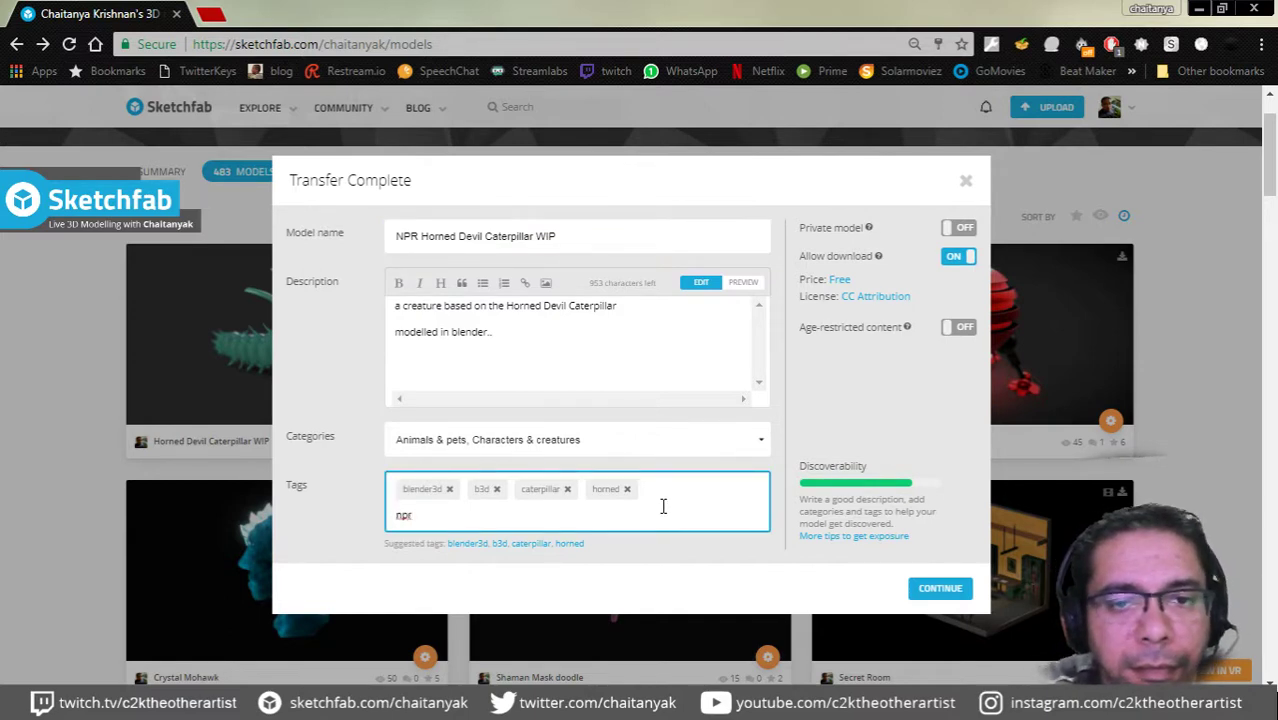
{"action": "key", "text": "Return"}
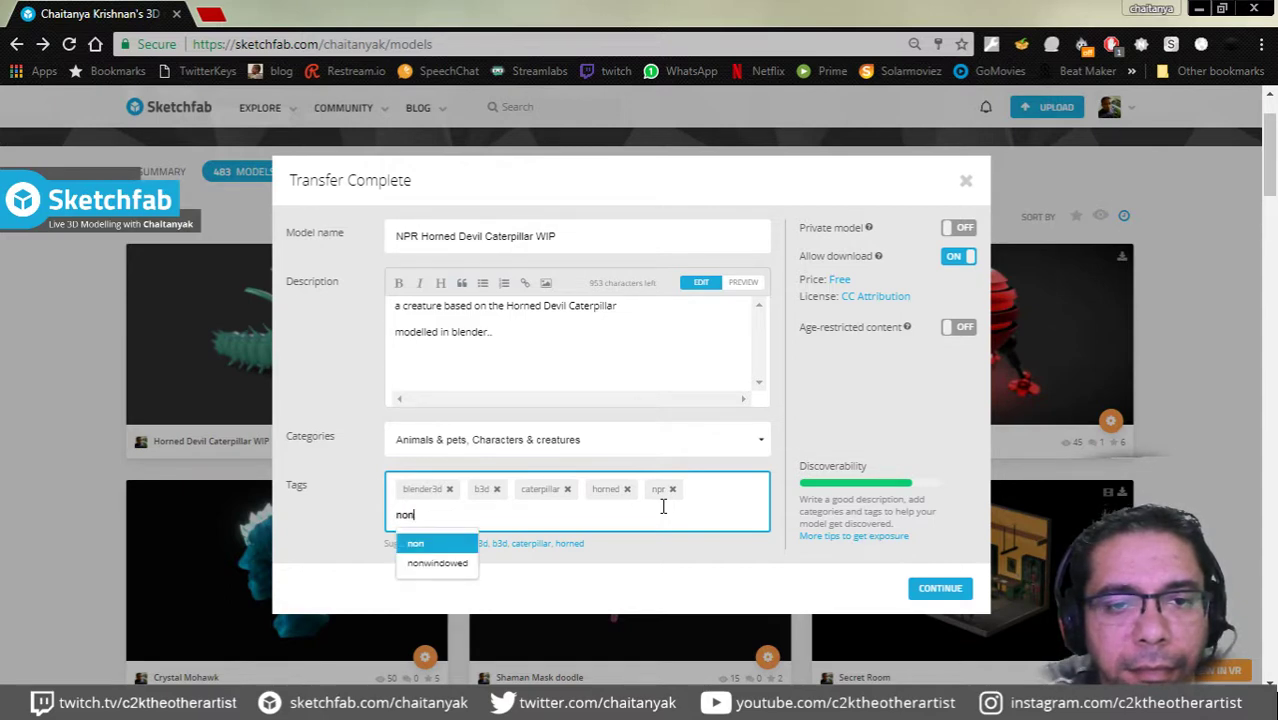
{"action": "type", "text": "ph"}
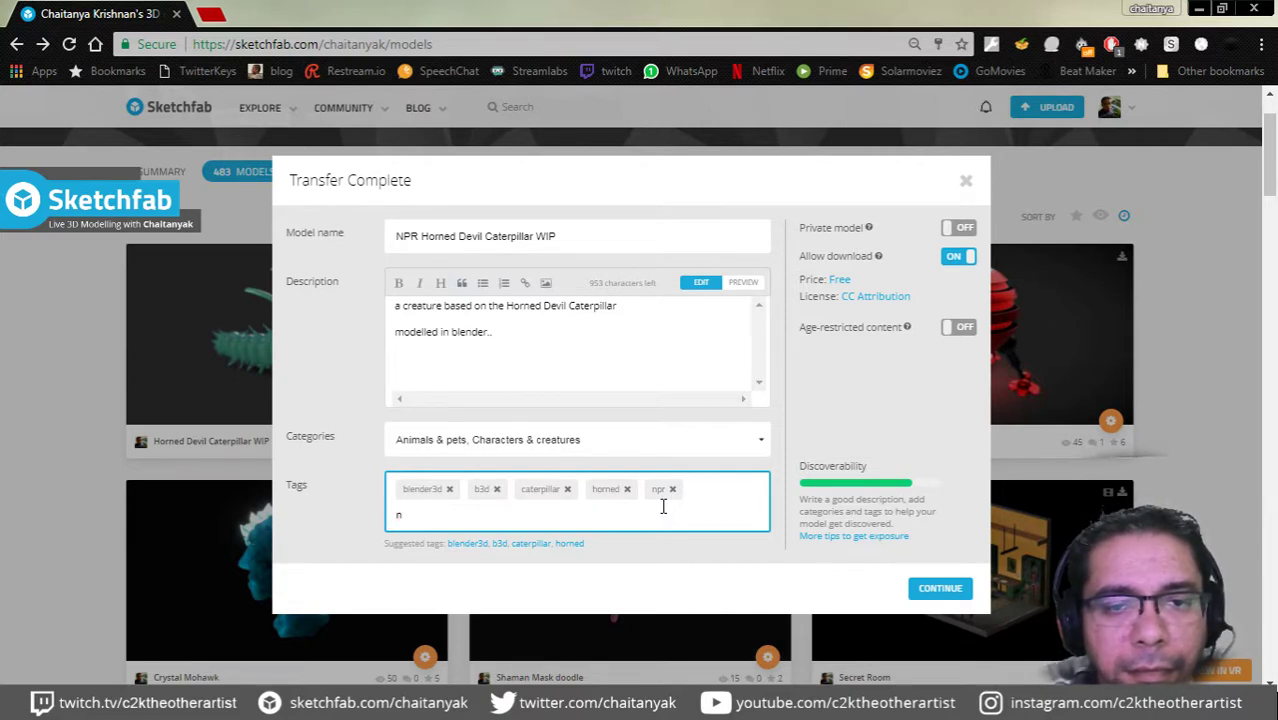
{"action": "key", "text": "BackSpace"}
Submit the model details with Continue and wait for the published model page to load.
{"action": "left_click", "coordinate": [937, 591]}
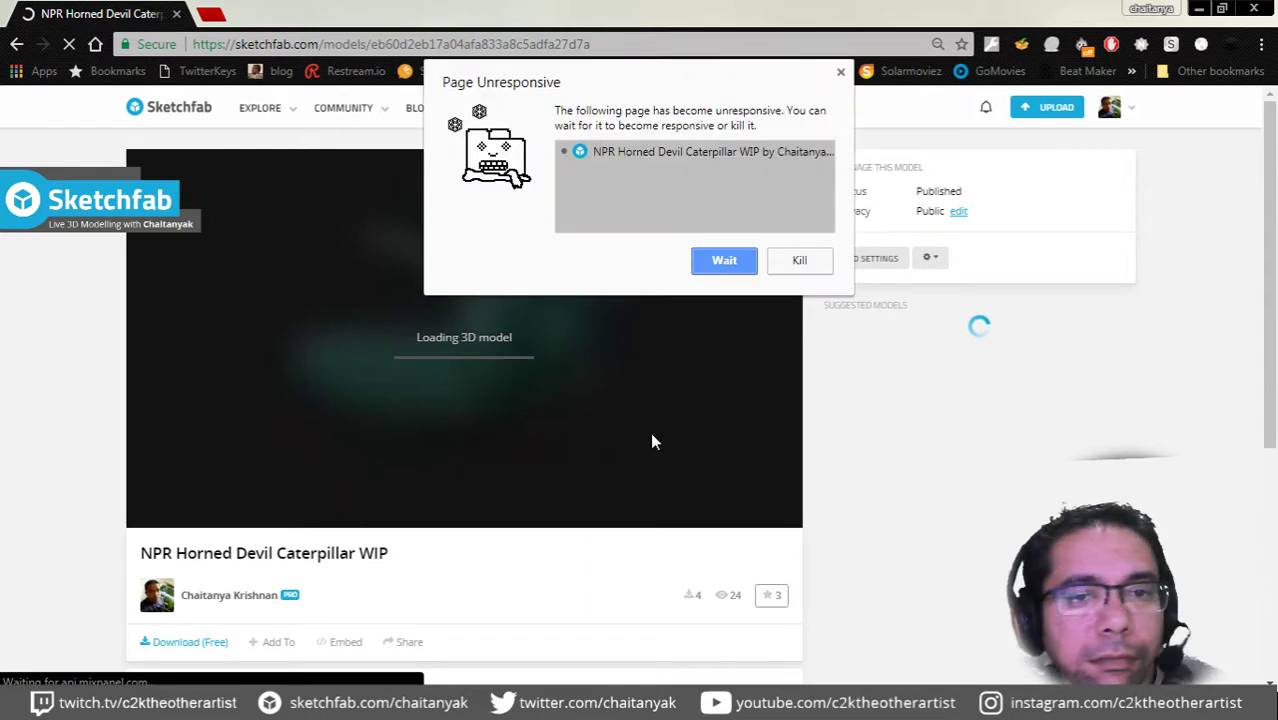
Keep waiting on the unresponsive Sketchfab page, then stop its stalled reload.
{"action": "left_click", "coordinate": [725, 265]}
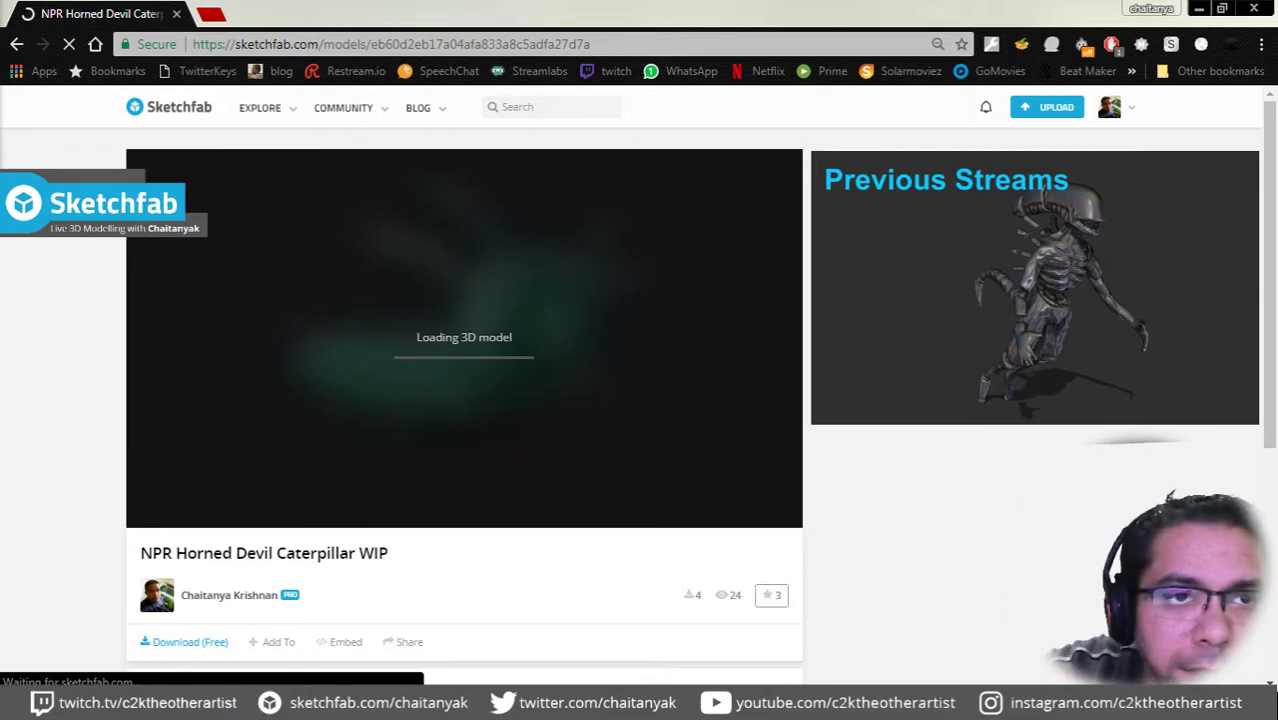
{"action": "left_click", "coordinate": [66, 44]}
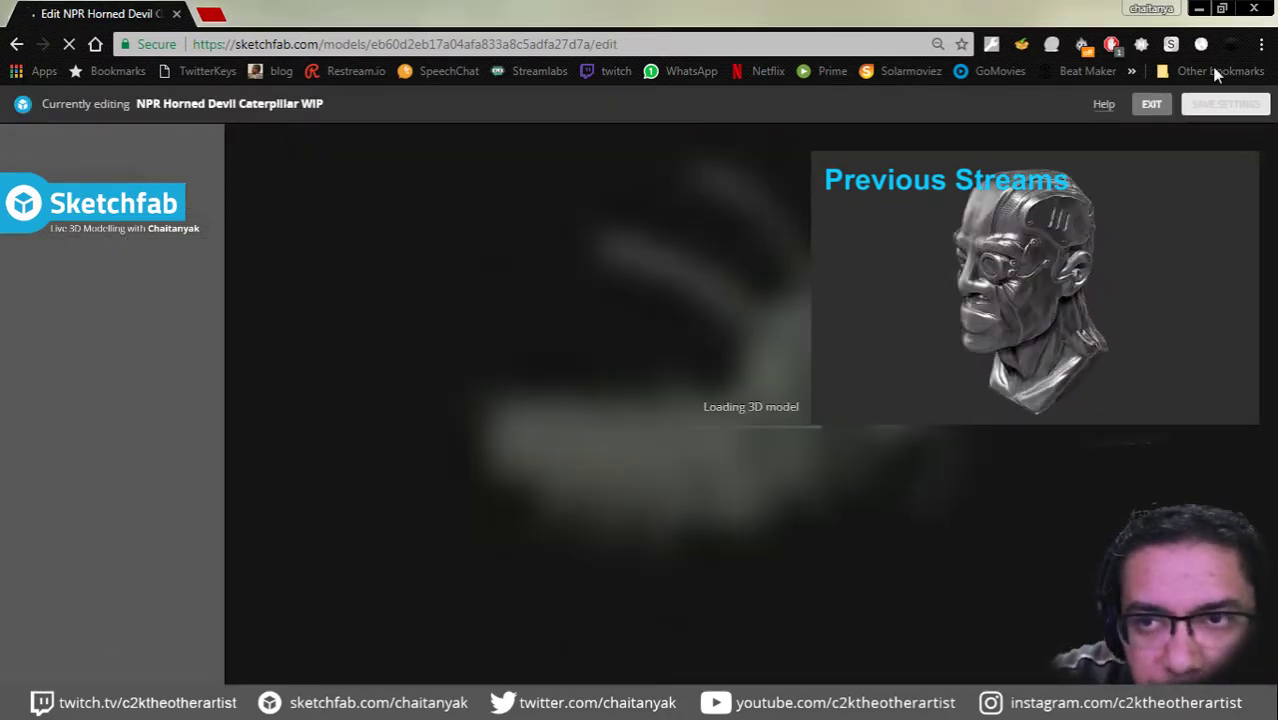
Relaunch Blender from its desktop shortcut and bring its window in front of Chrome.
{"action": "left_click", "coordinate": [1200, 10]}
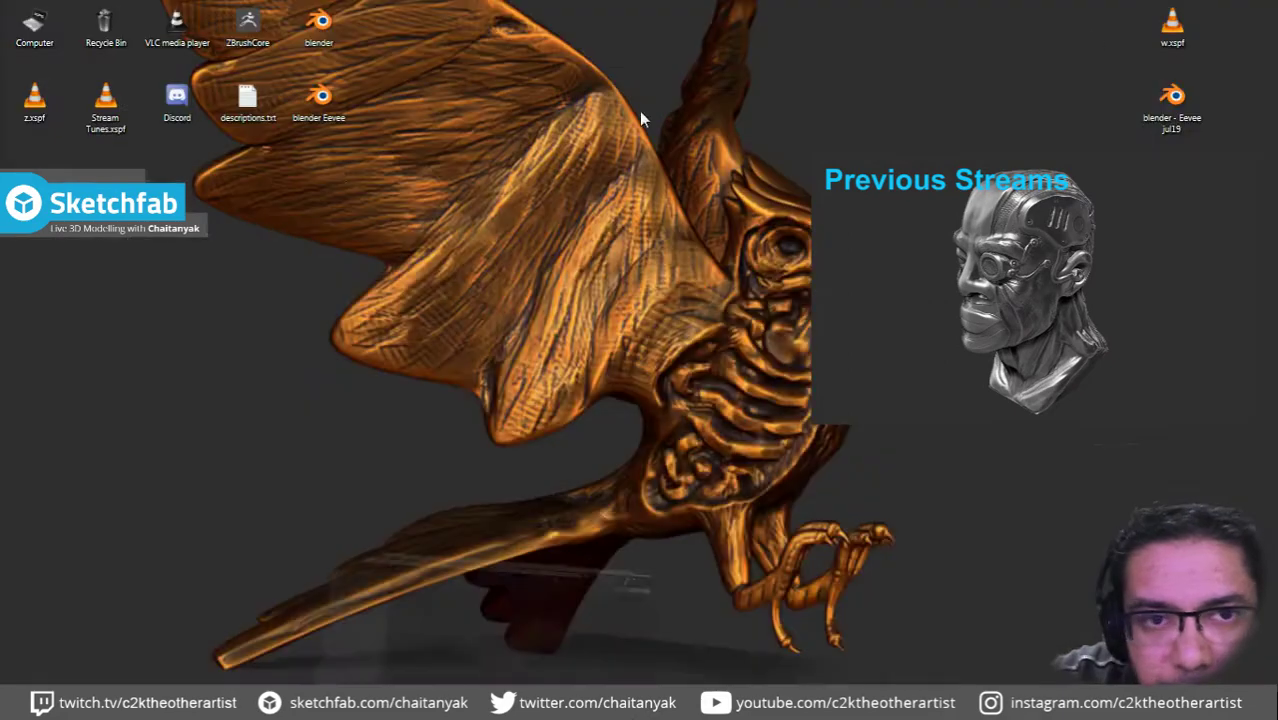
{"action": "double_click", "coordinate": [320, 44]}
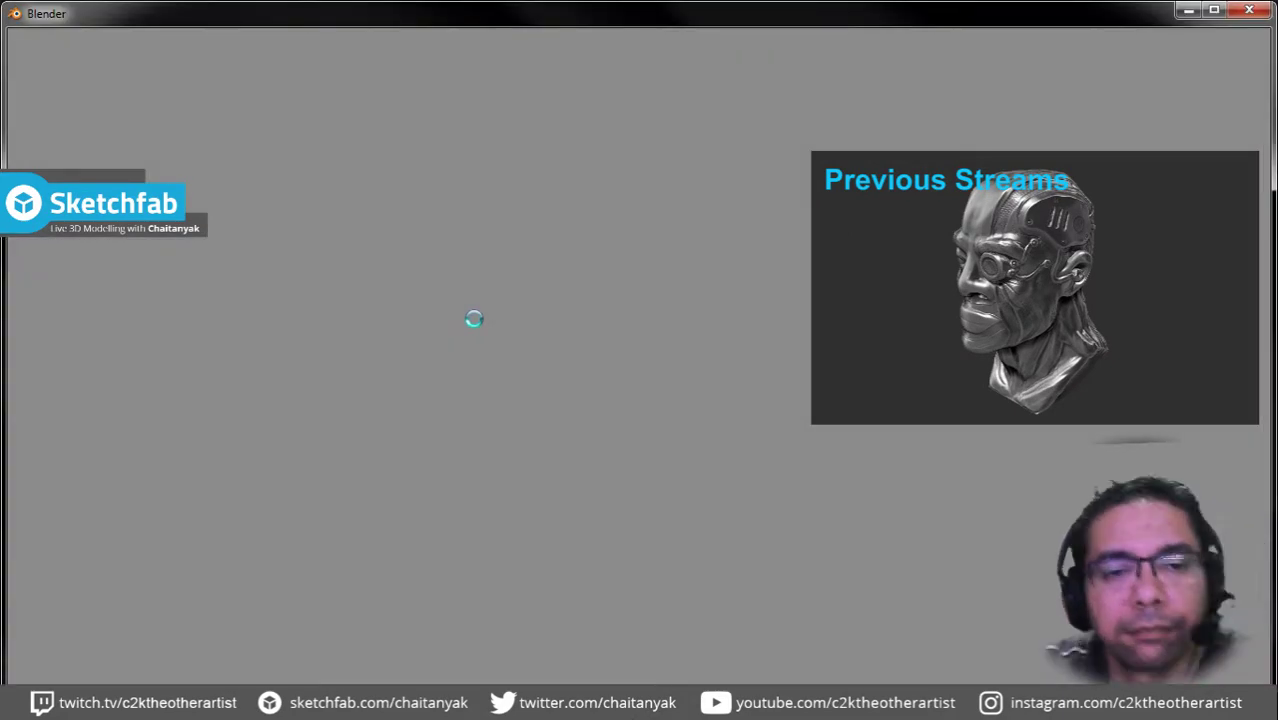
{"action": "key", "text": "alt+Tab"}
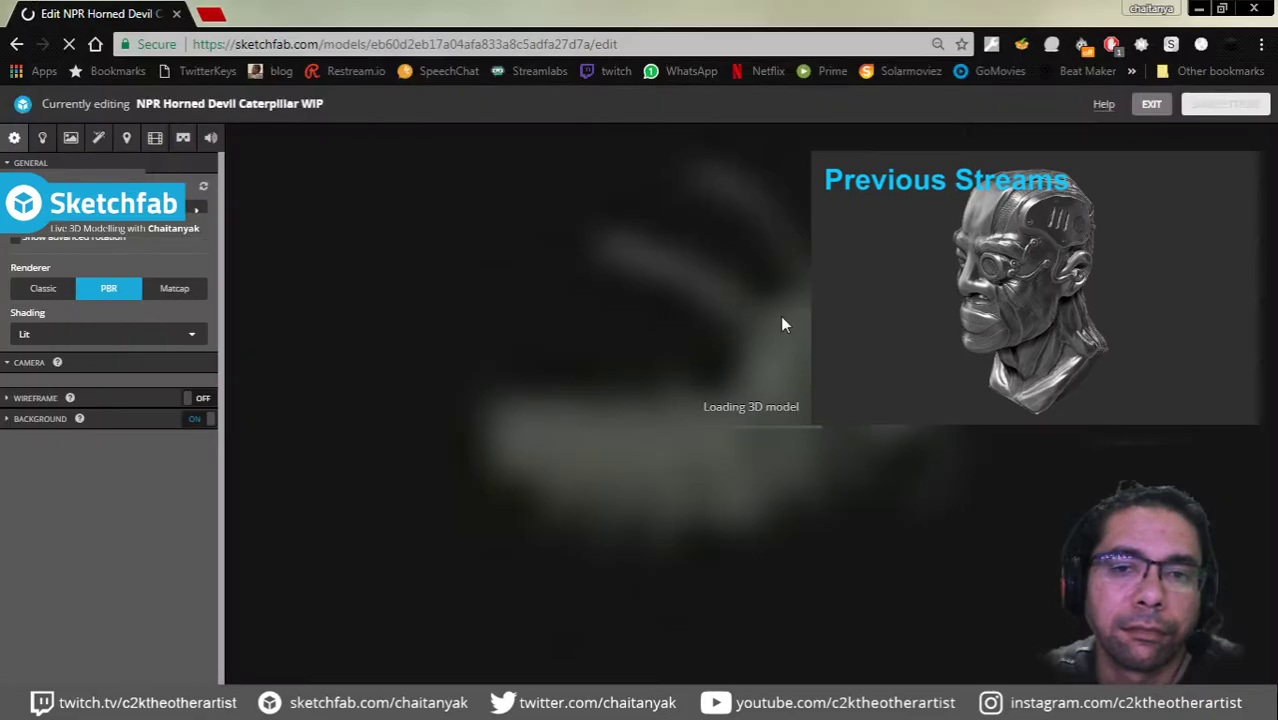
{"action": "left_click", "coordinate": [1199, 8]}
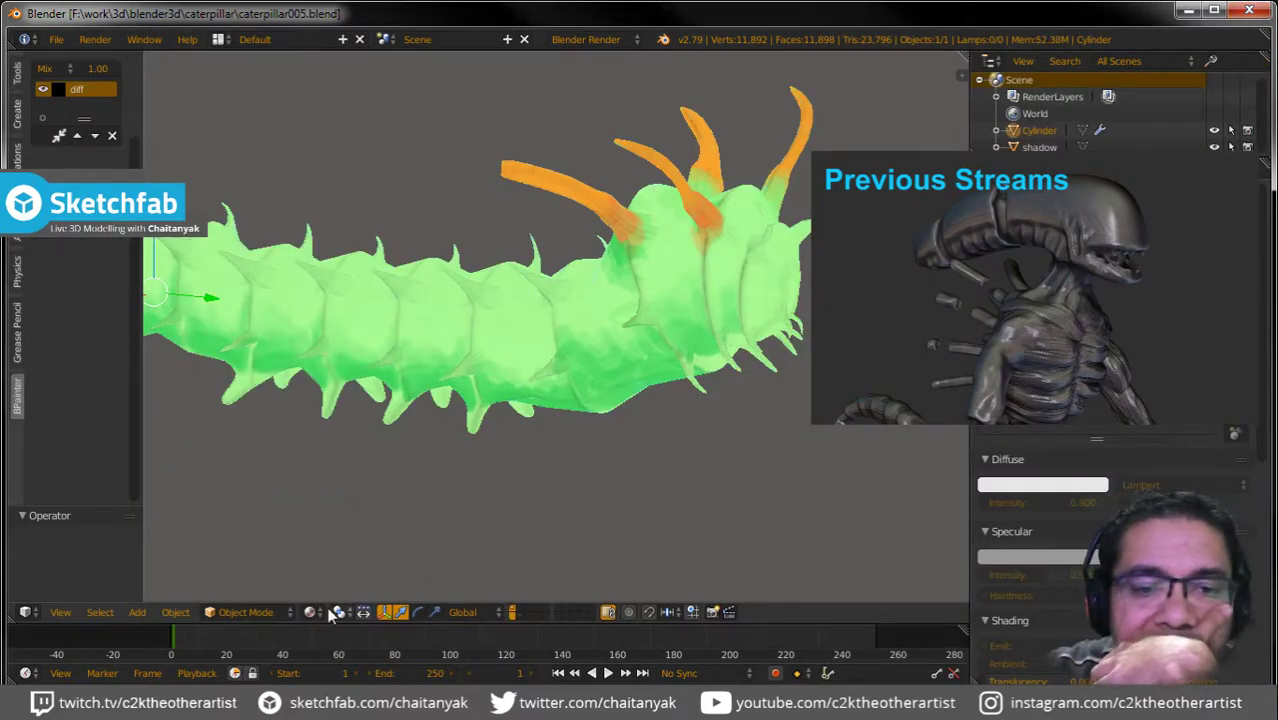
Enable the shadow-plane layer and zoom out to see the whole caterpillar.
{"action": "left_click", "coordinate": [518, 612]}
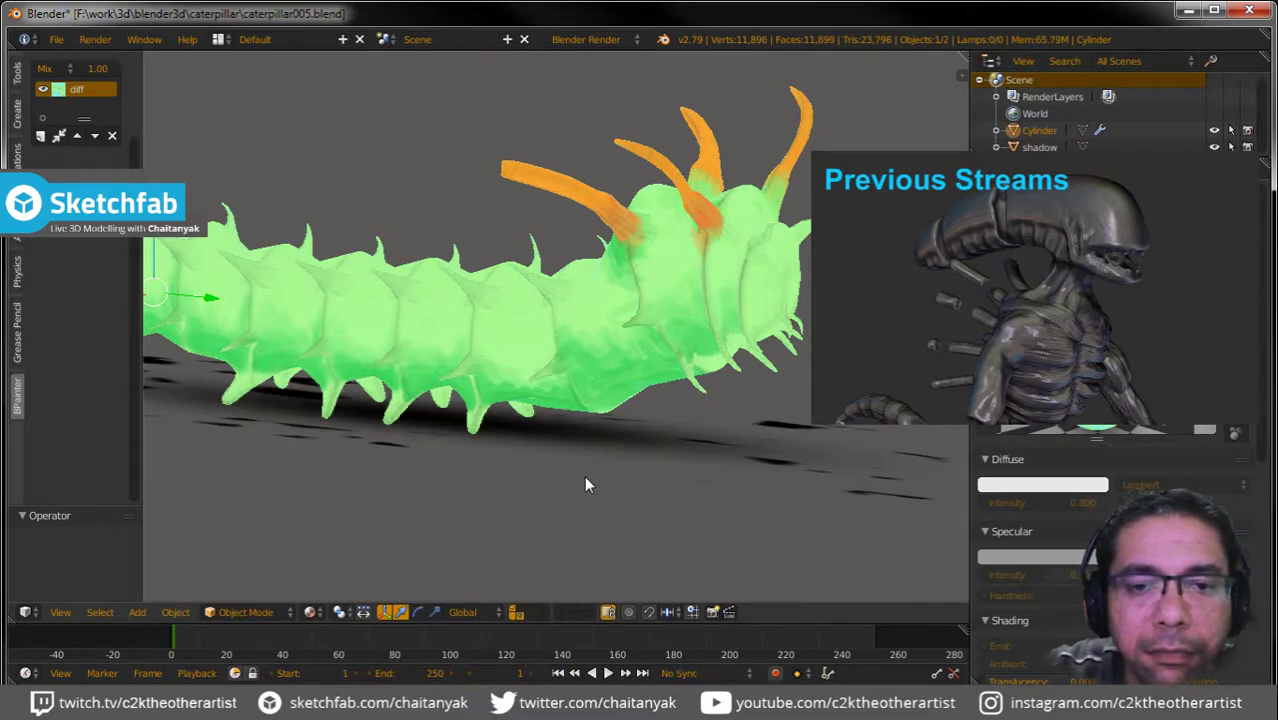
{"action": "scroll", "coordinate": [584, 475], "scroll_direction": "down", "scroll_amount": 3}
{"action": "mouse_move", "coordinate": [584, 475]}
{"action": "middle_mouse_down"}
{"action": "mouse_move", "coordinate": [543, 509]}
{"action": "mouse_move", "coordinate": [570, 519]}
{"action": "middle_mouse_up"}
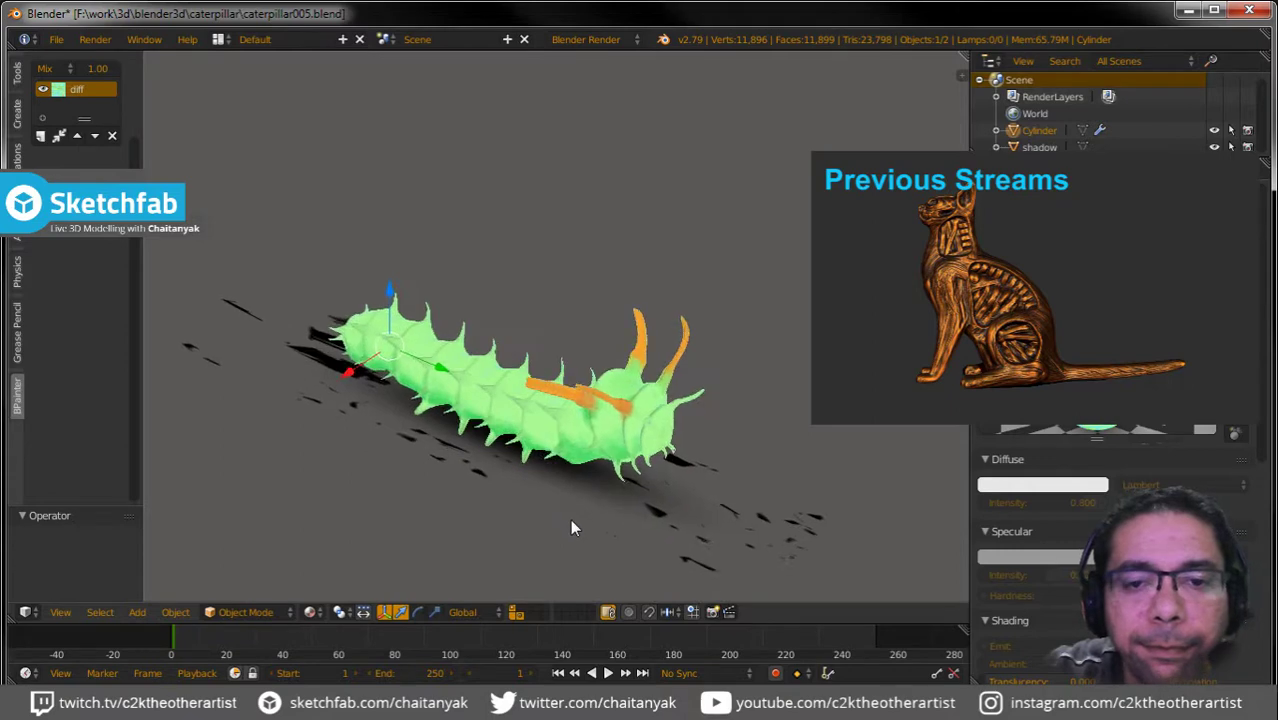
Save caterpillar005.blend and close Blender.
{"action": "left_click", "coordinate": [65, 44]}
{"action": "left_click", "coordinate": [85, 168]}
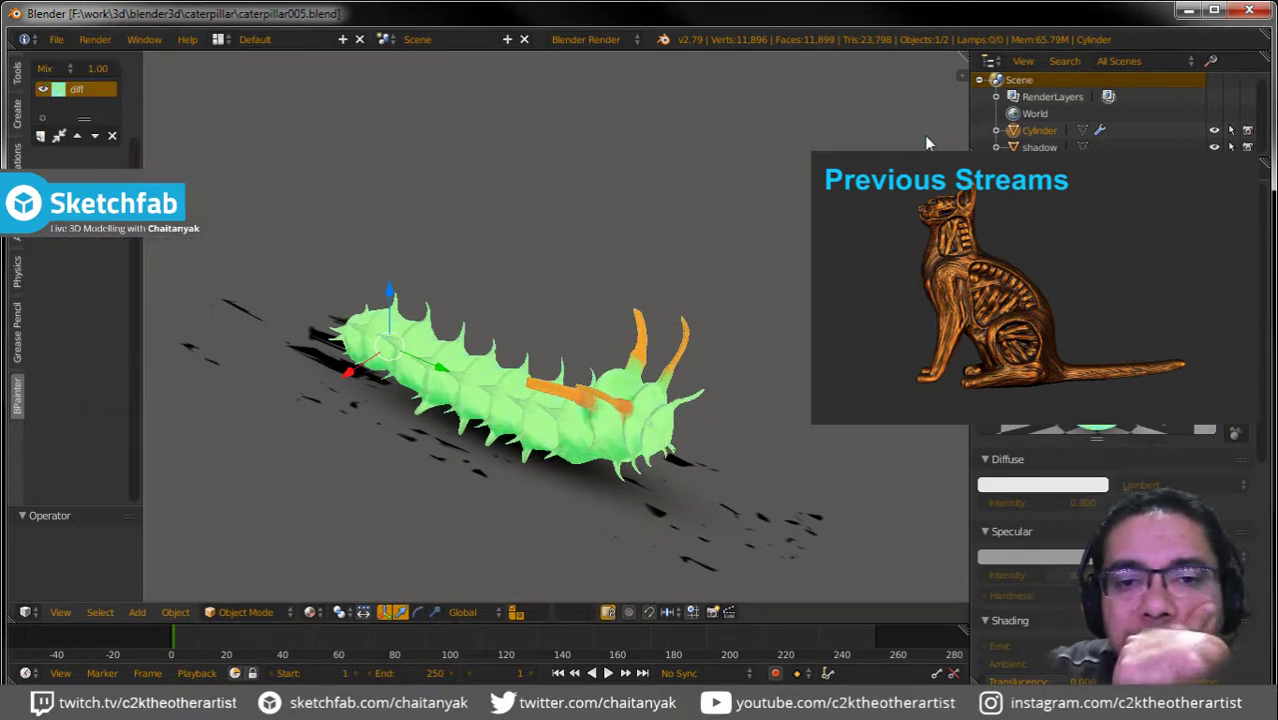
{"action": "left_click", "coordinate": [1250, 10]}
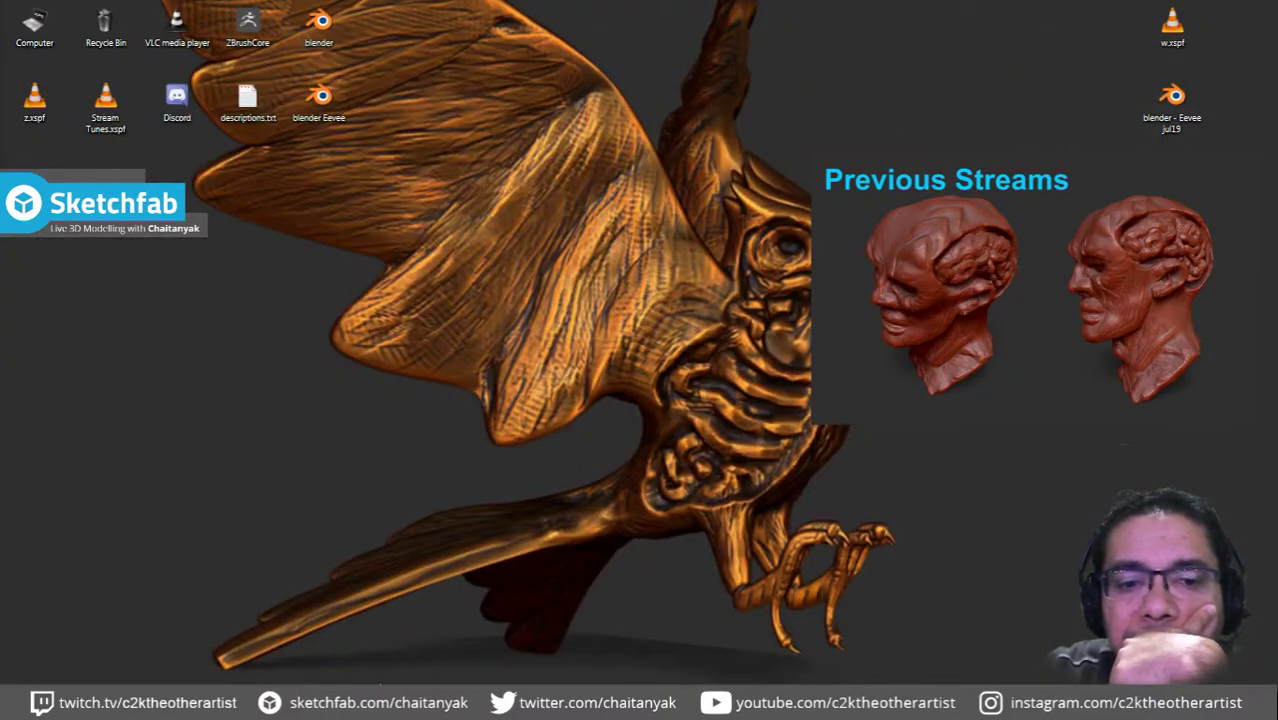
Replace the Sketchfab model file with caterpillar005.blend and submit the upload form.
{"action": "left_click", "coordinate": [456, 700]}
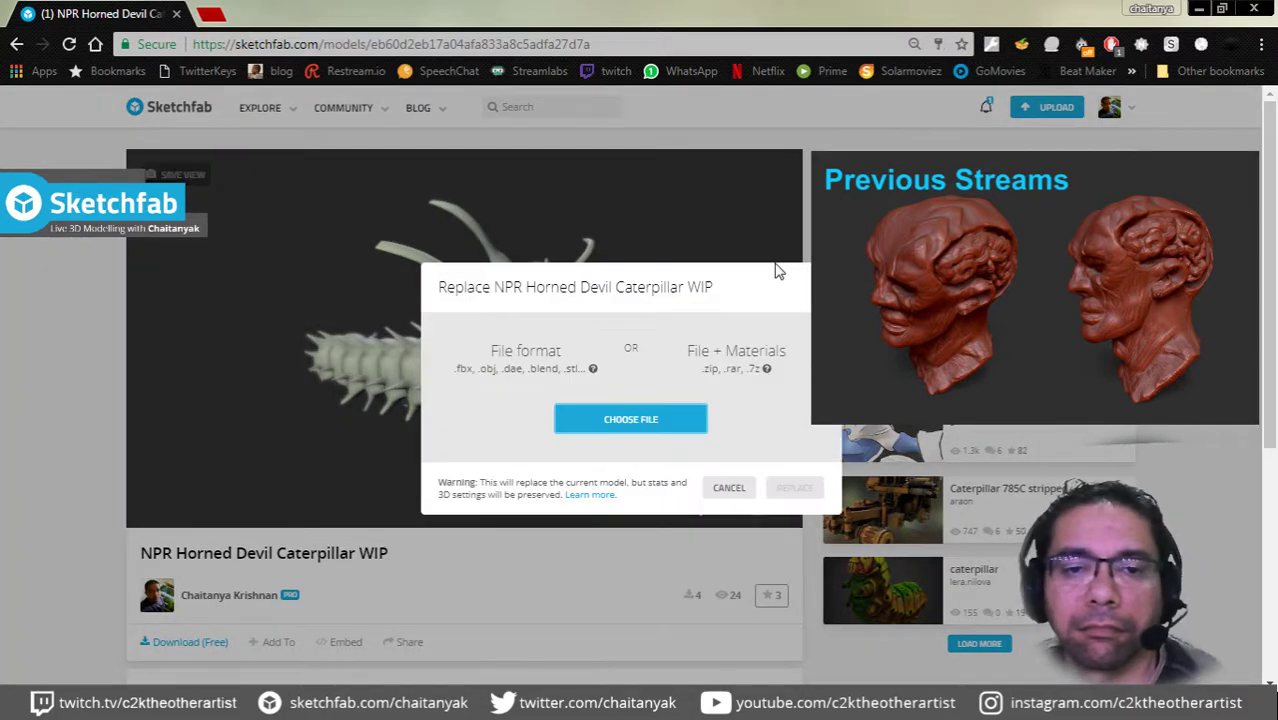
{"action": "left_click", "coordinate": [663, 430]}
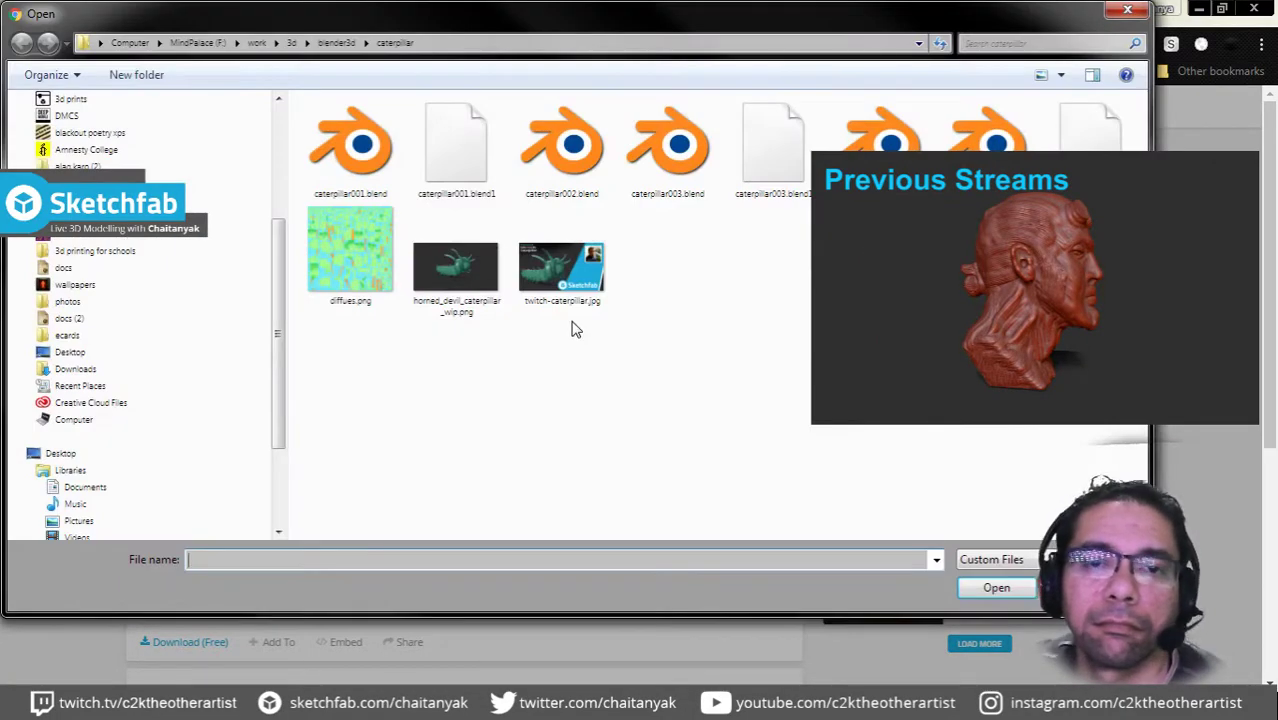
{"action": "double_click", "coordinate": [985, 140]}
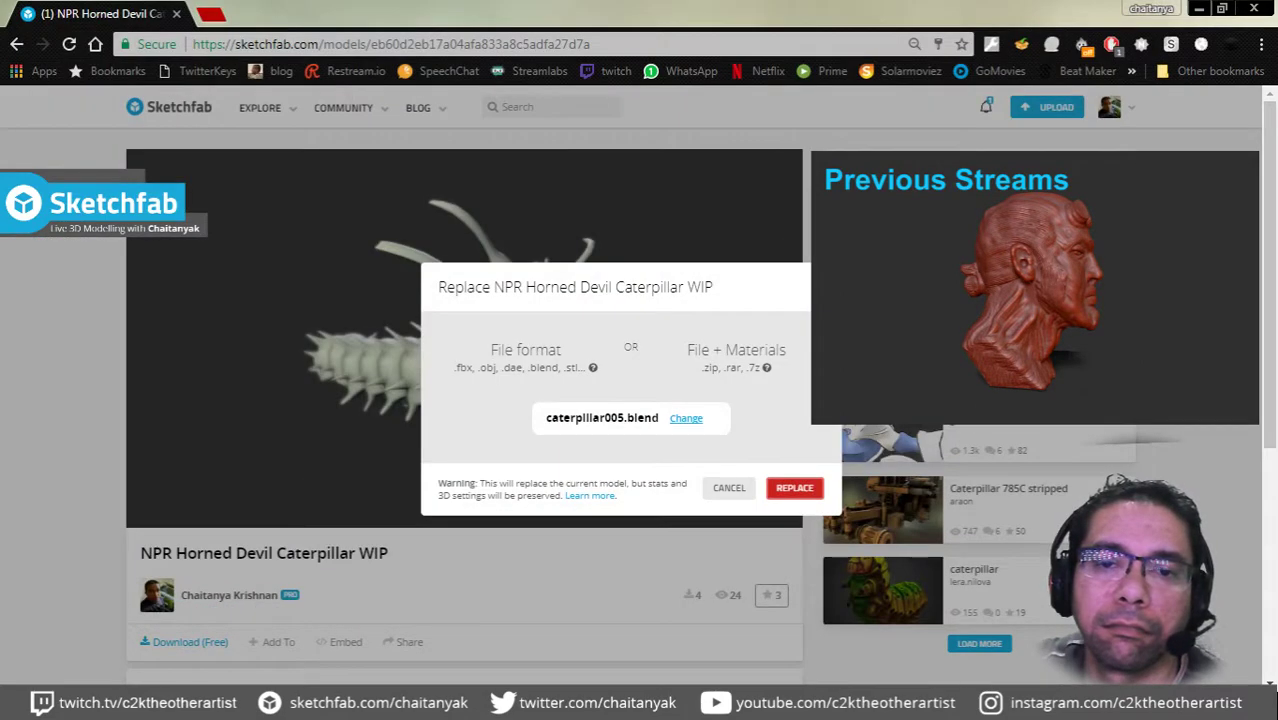
{"action": "left_click", "coordinate": [795, 489]}
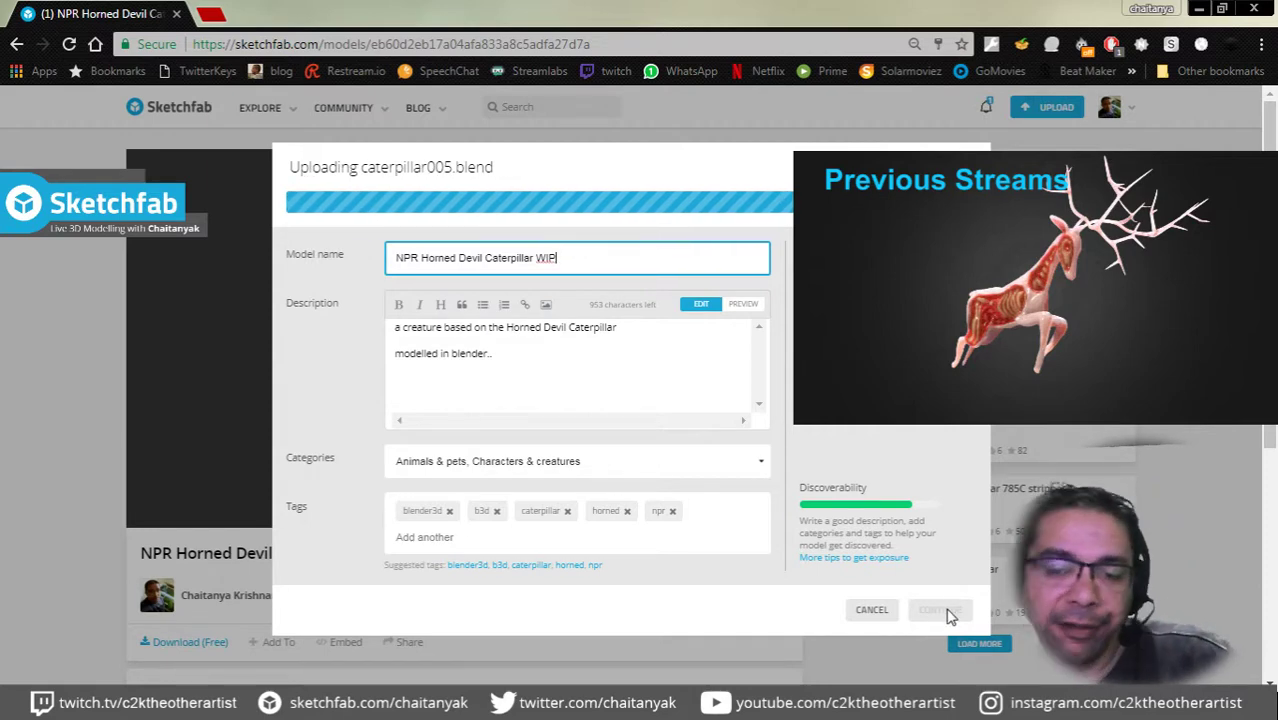
{"action": "left_click", "coordinate": [946, 607]}
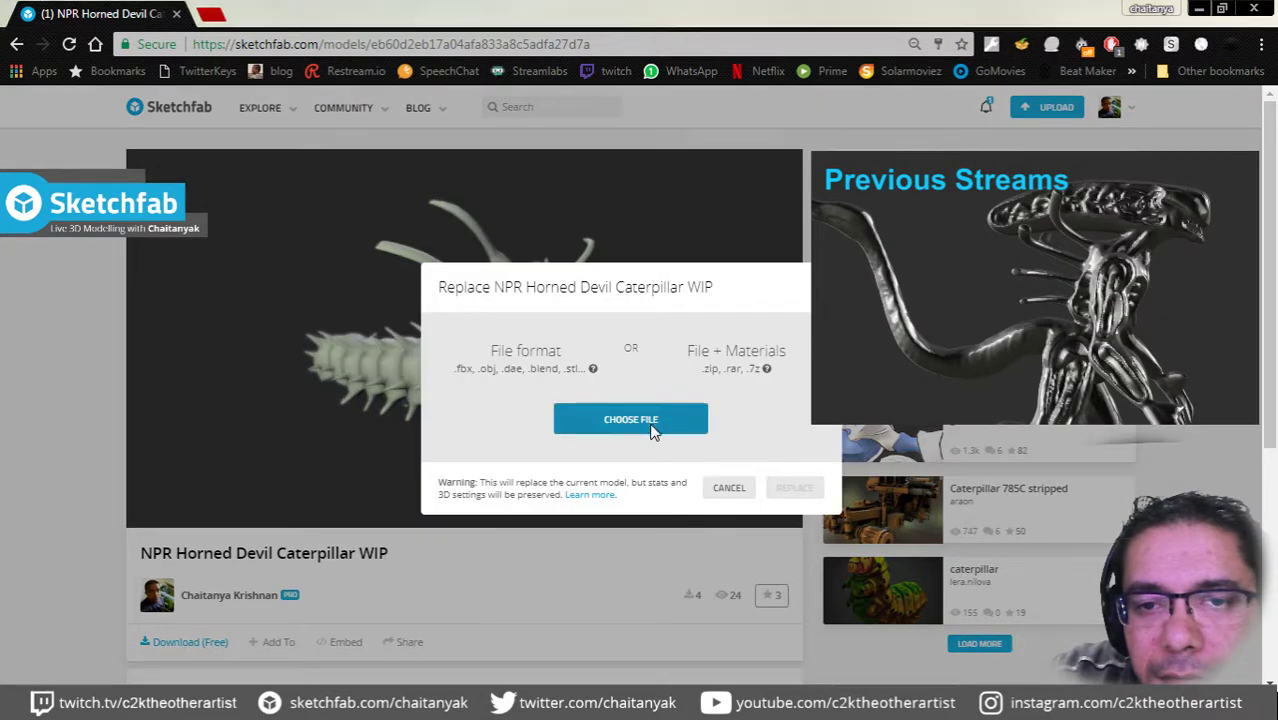
Retry the caterpillar005.blend replacement, submit, and dismiss the already-processing error.
{"action": "left_click", "coordinate": [653, 430]}
{"action": "double_click", "coordinate": [984, 125]}
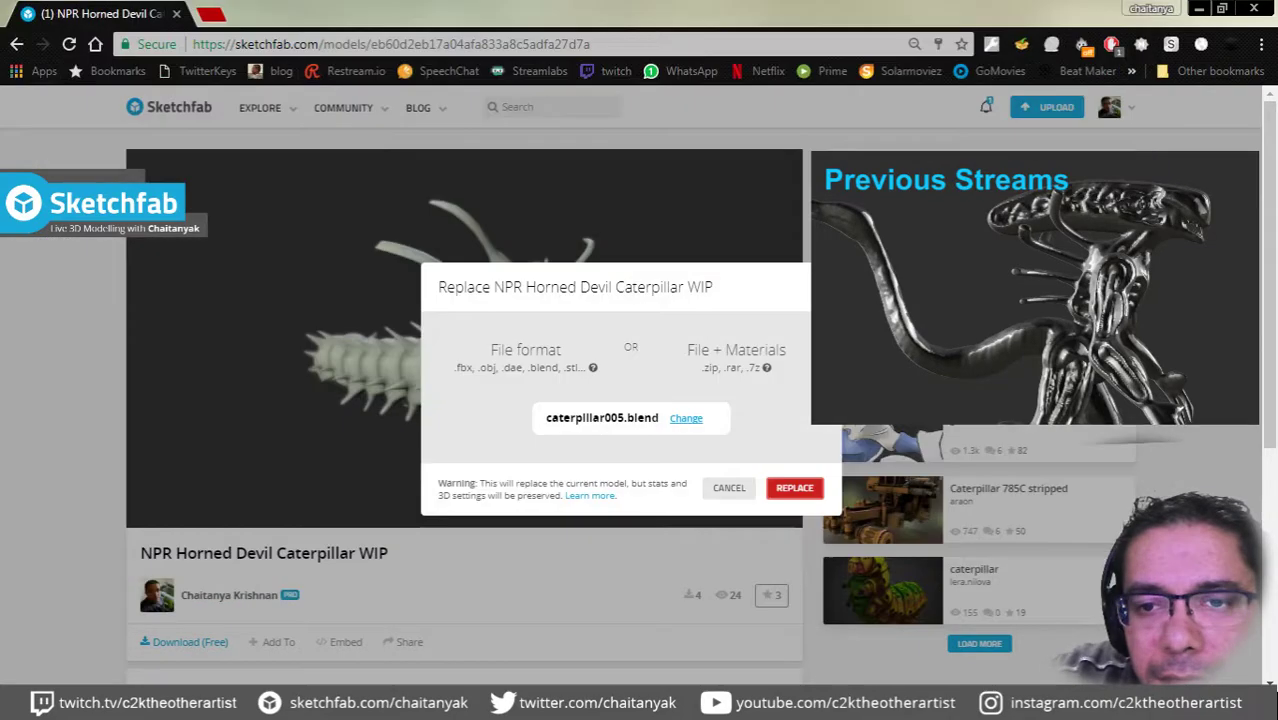
{"action": "left_click", "coordinate": [794, 487]}
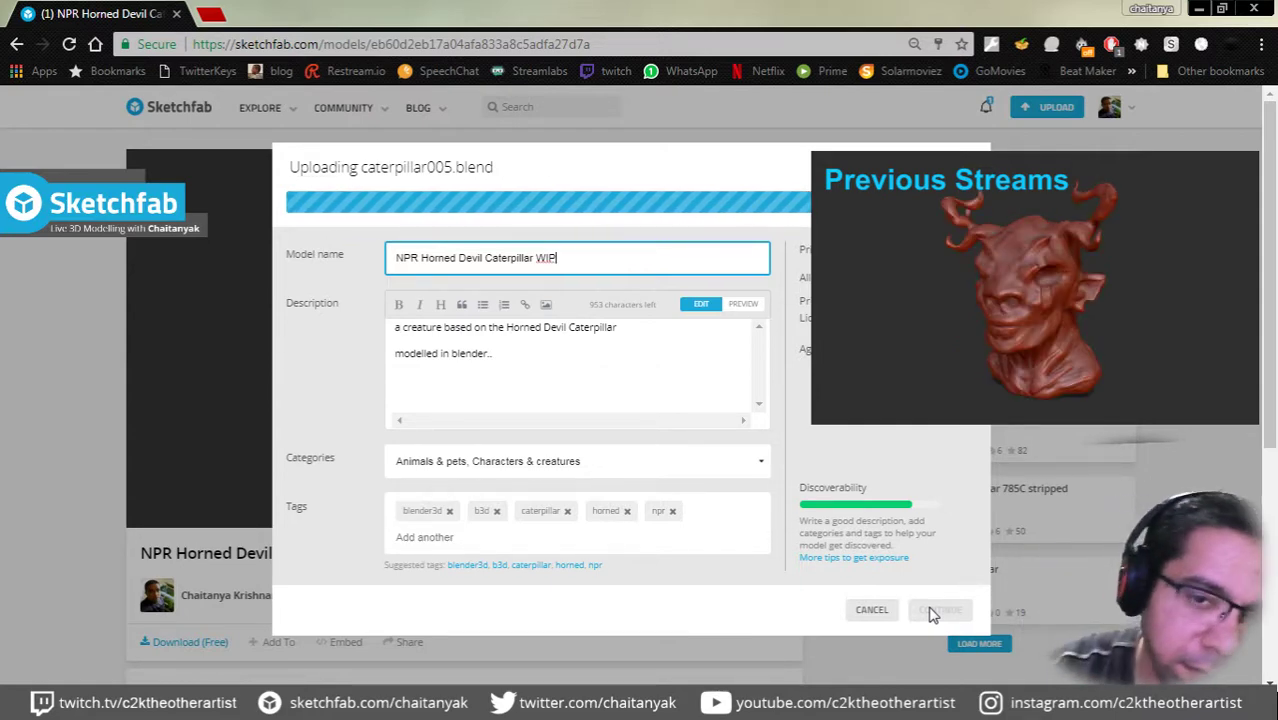
{"action": "left_click", "coordinate": [931, 612]}
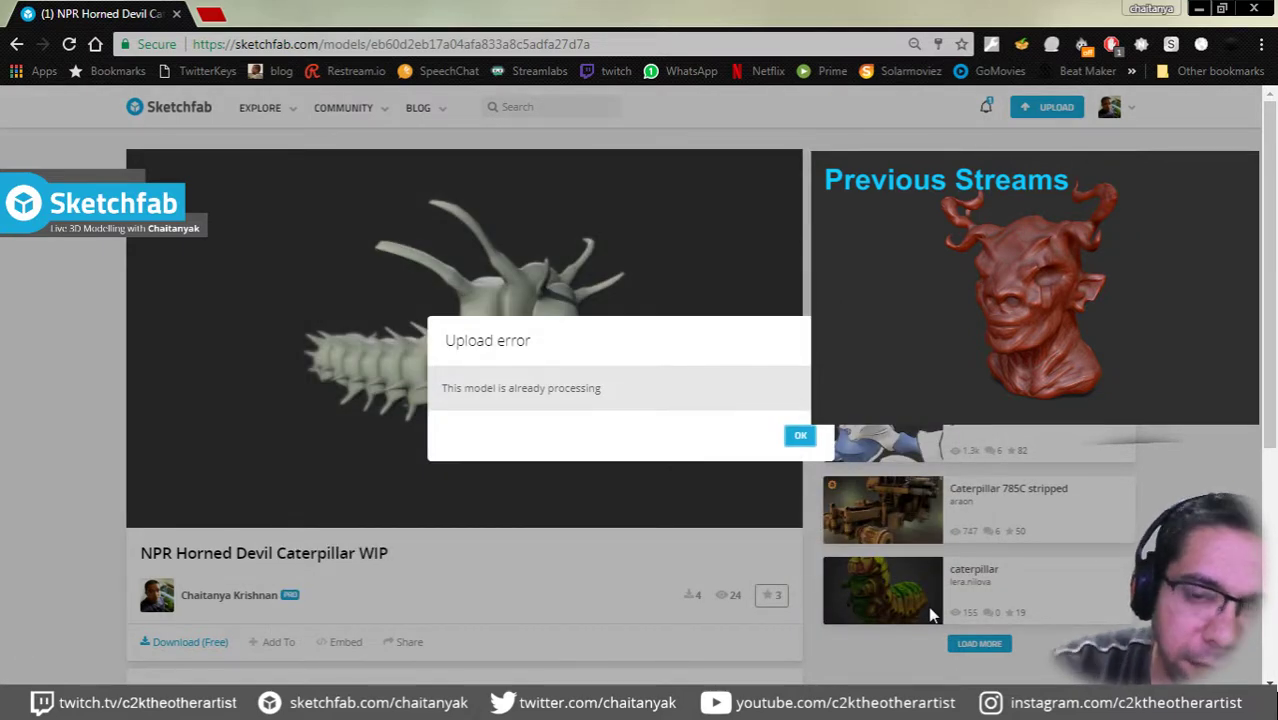
{"action": "left_click", "coordinate": [798, 432]}
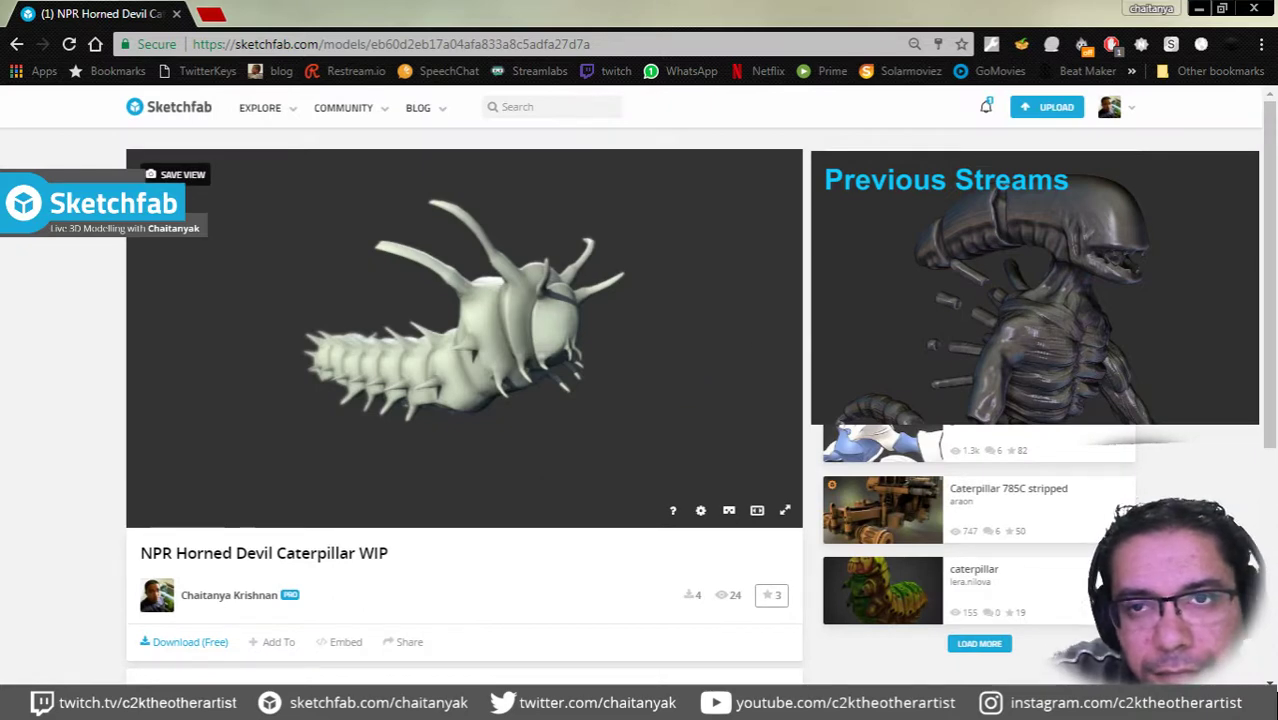
From the profile's uploads list, open the NPR Horned Devil Caterpillar WIP model page.
{"action": "left_click", "coordinate": [1110, 108]}
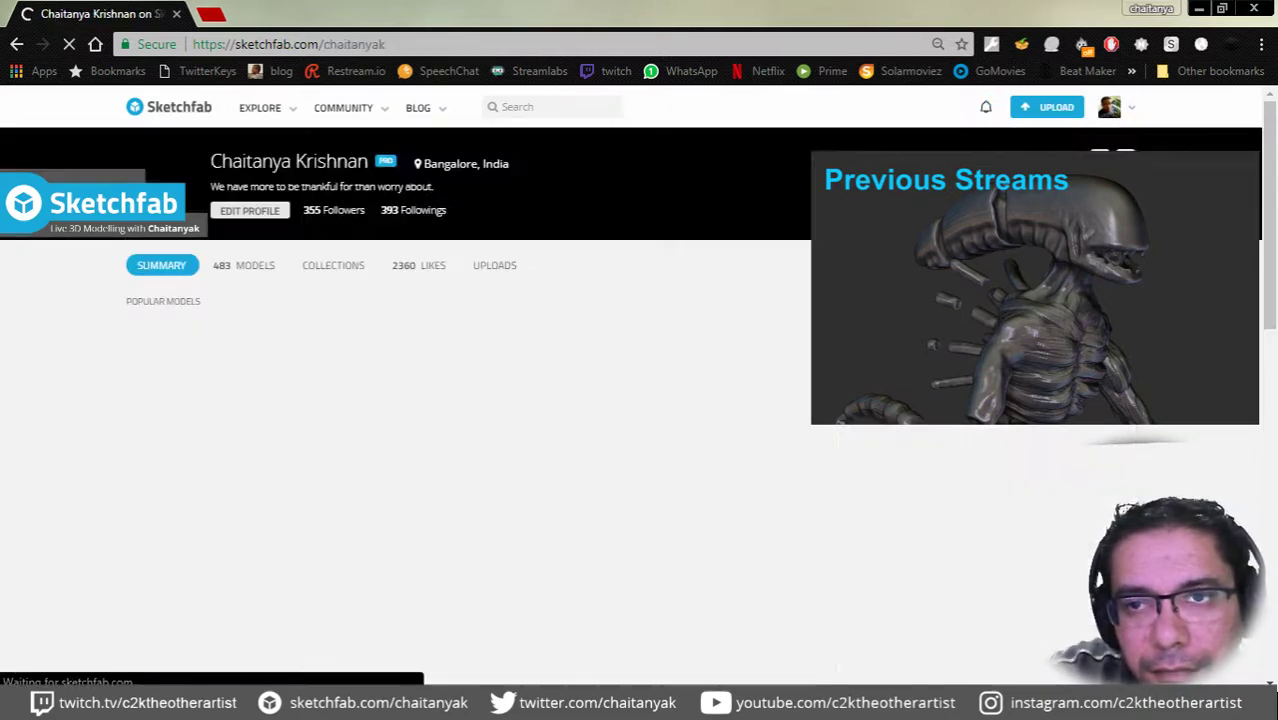
{"action": "left_click", "coordinate": [500, 266]}
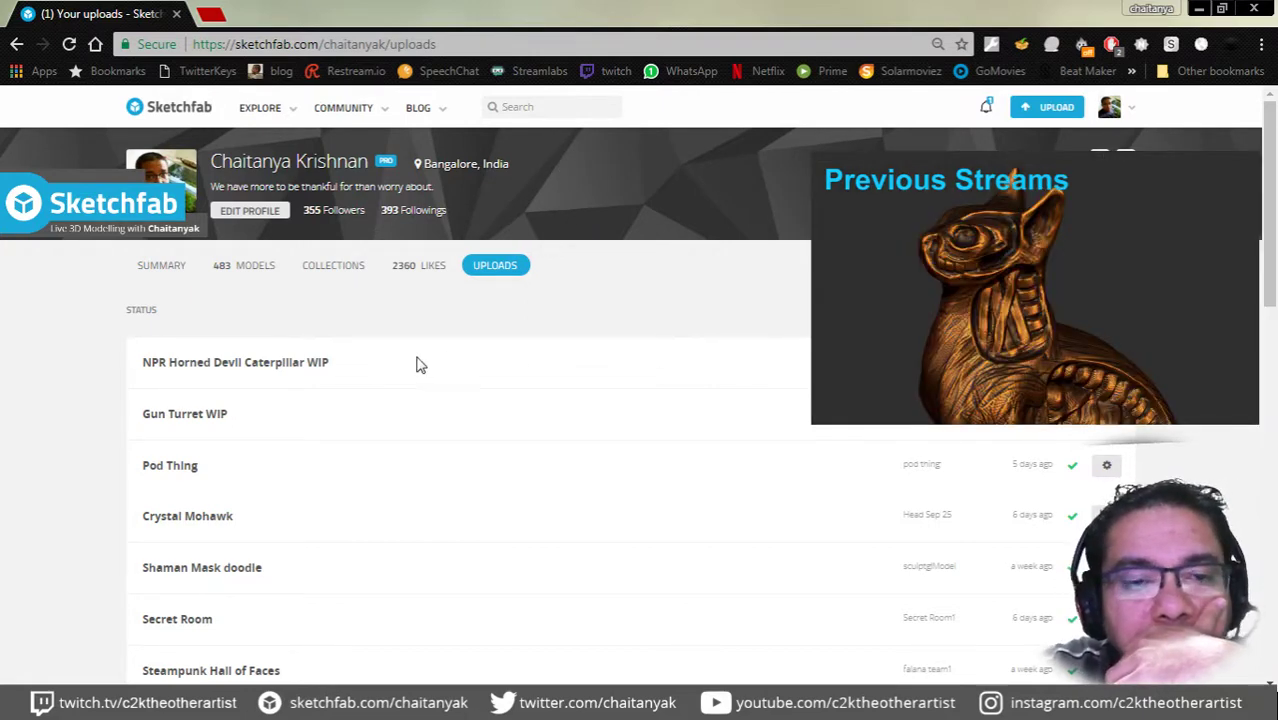
{"action": "left_click", "coordinate": [285, 363]}
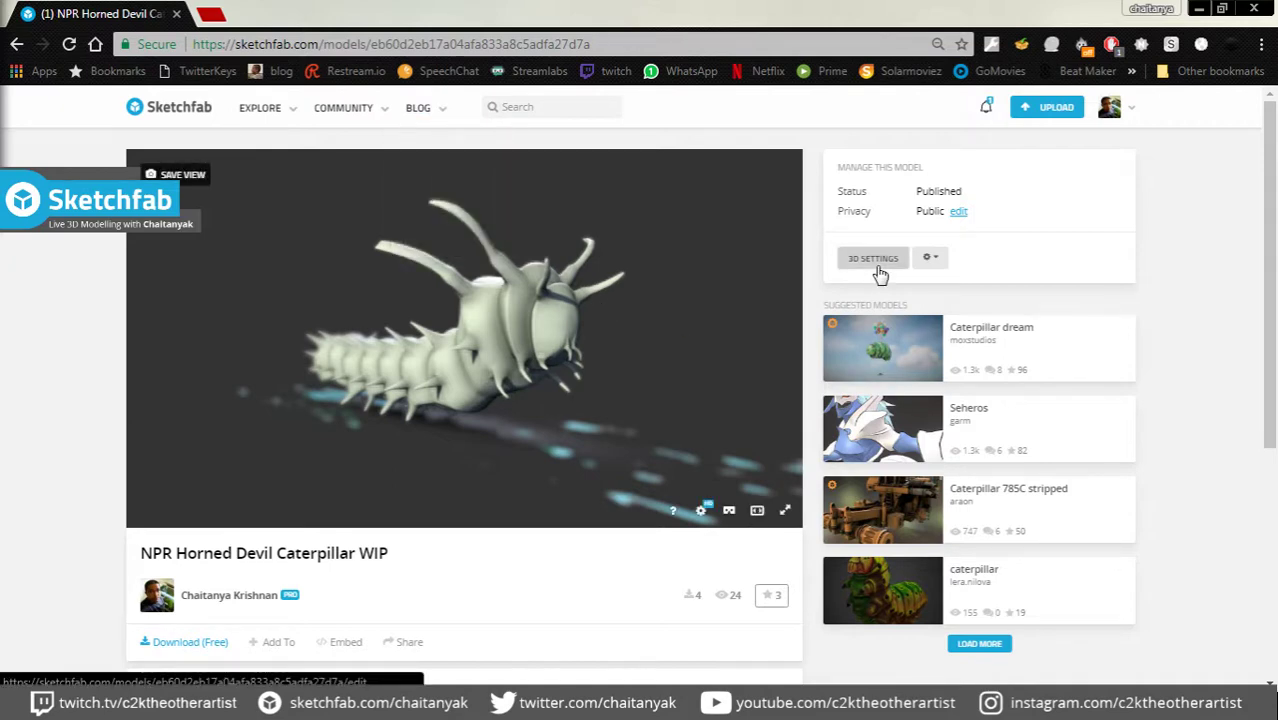
In the 3D settings editor's Materials tab, open the Base Color texture manager.
{"action": "left_click", "coordinate": [874, 260]}
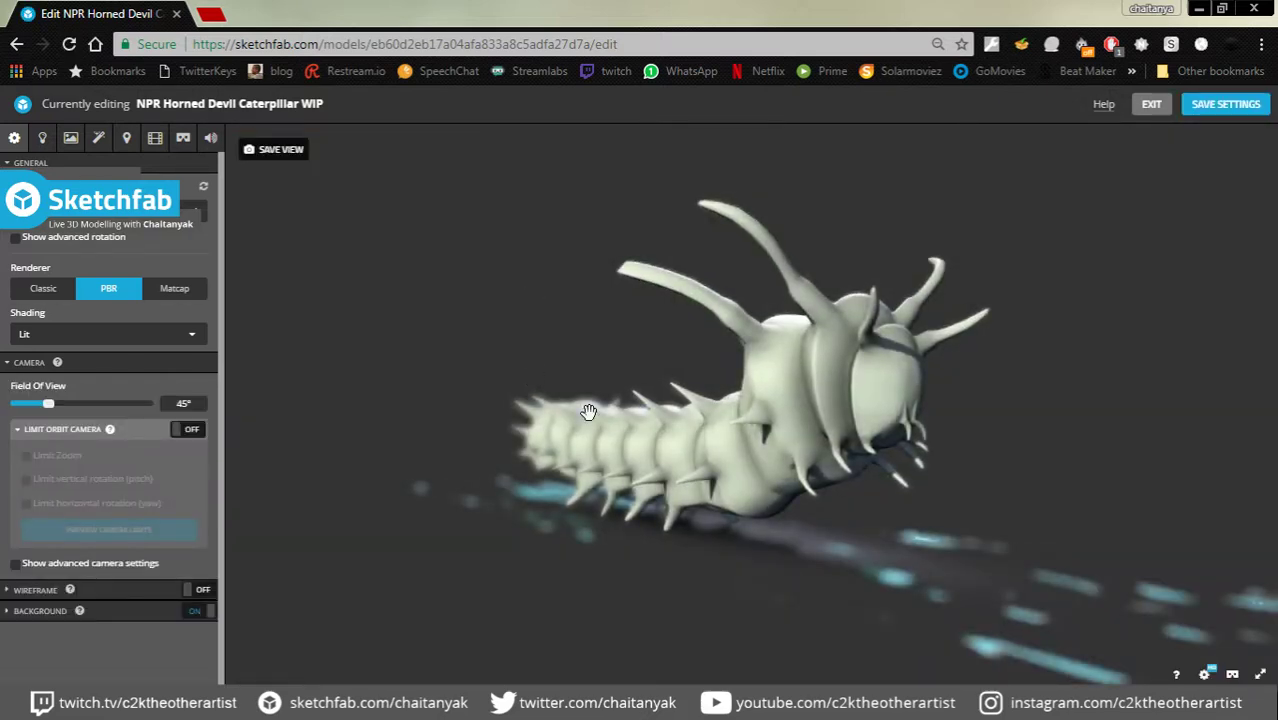
{"action": "mouse_move", "coordinate": [762, 536]}
{"action": "left_mouse_down"}
{"action": "mouse_move", "coordinate": [850, 551]}
{"action": "mouse_move", "coordinate": [928, 543]}
{"action": "mouse_move", "coordinate": [807, 551]}
{"action": "mouse_move", "coordinate": [907, 533]}
{"action": "mouse_move", "coordinate": [973, 545]}
{"action": "mouse_move", "coordinate": [947, 534]}
{"action": "mouse_move", "coordinate": [878, 554]}
{"action": "mouse_move", "coordinate": [976, 531]}
{"action": "left_mouse_up"}
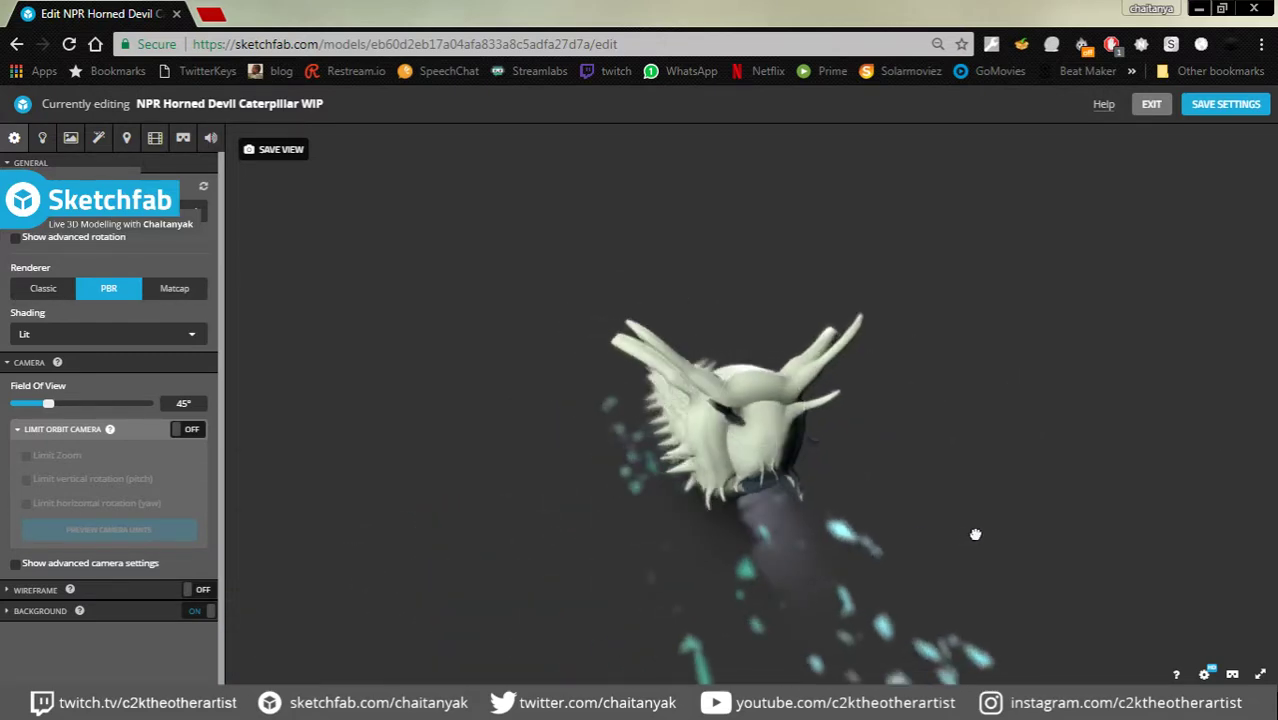
{"action": "left_click", "coordinate": [66, 138]}
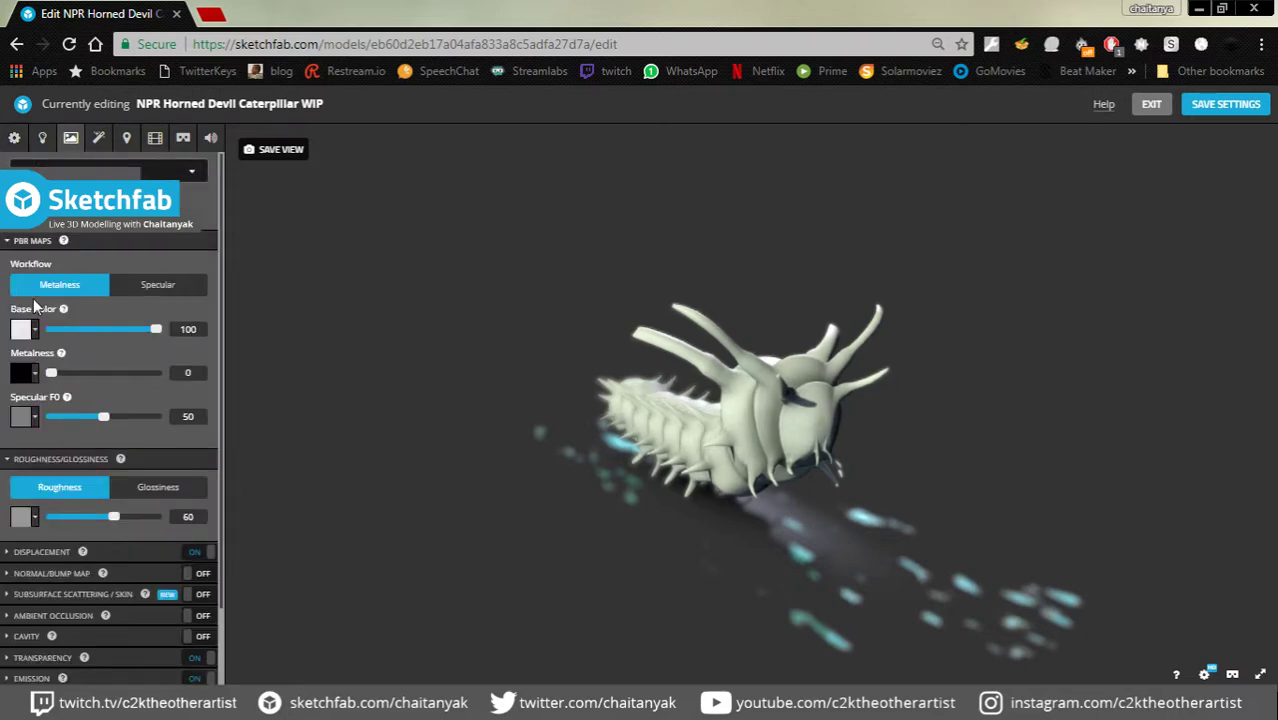
{"action": "left_click", "coordinate": [33, 332]}
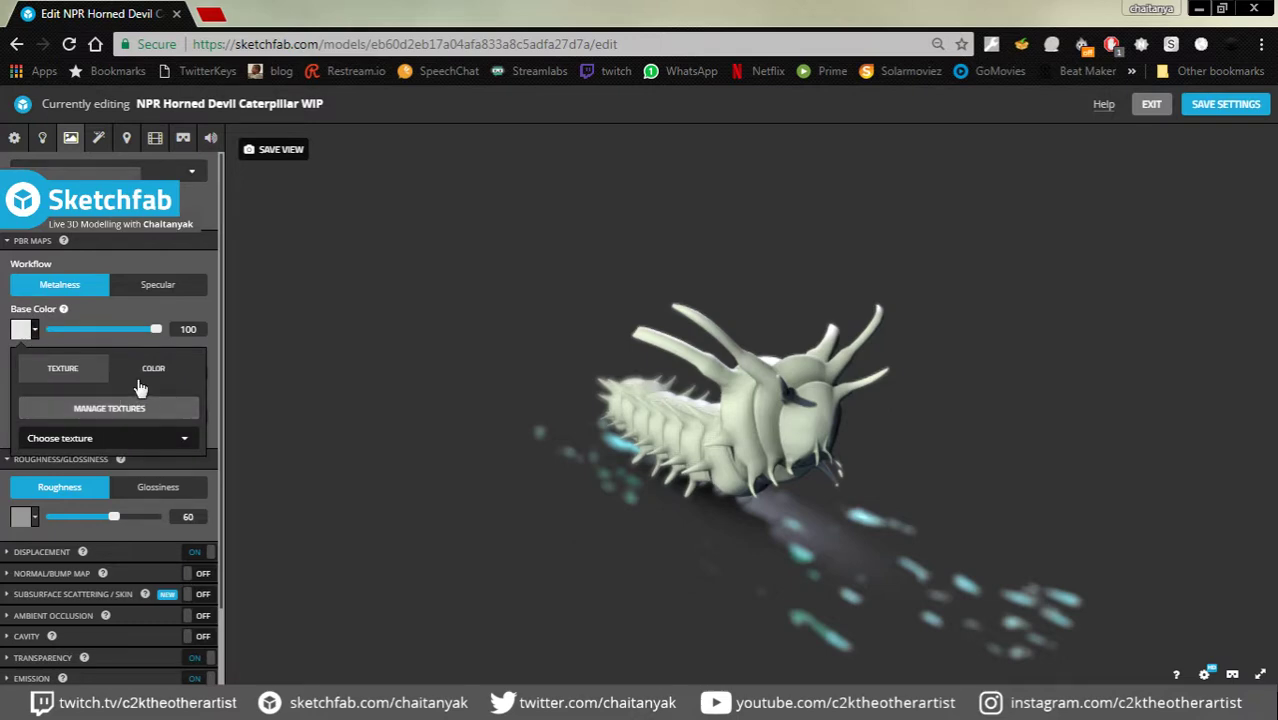
{"action": "left_click", "coordinate": [136, 417]}
Import diffues.png and assign it as the caterpillar's Base Color texture.
{"action": "left_click", "coordinate": [490, 272]}
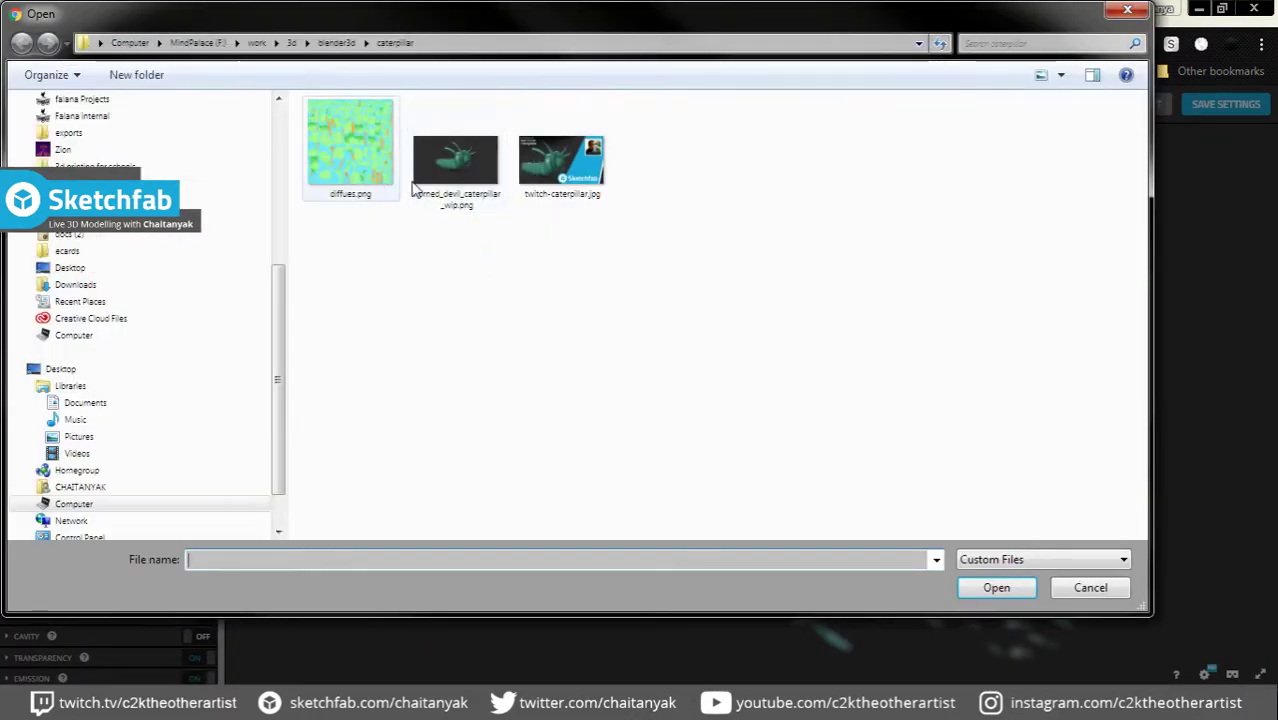
{"action": "double_click", "coordinate": [368, 170]}
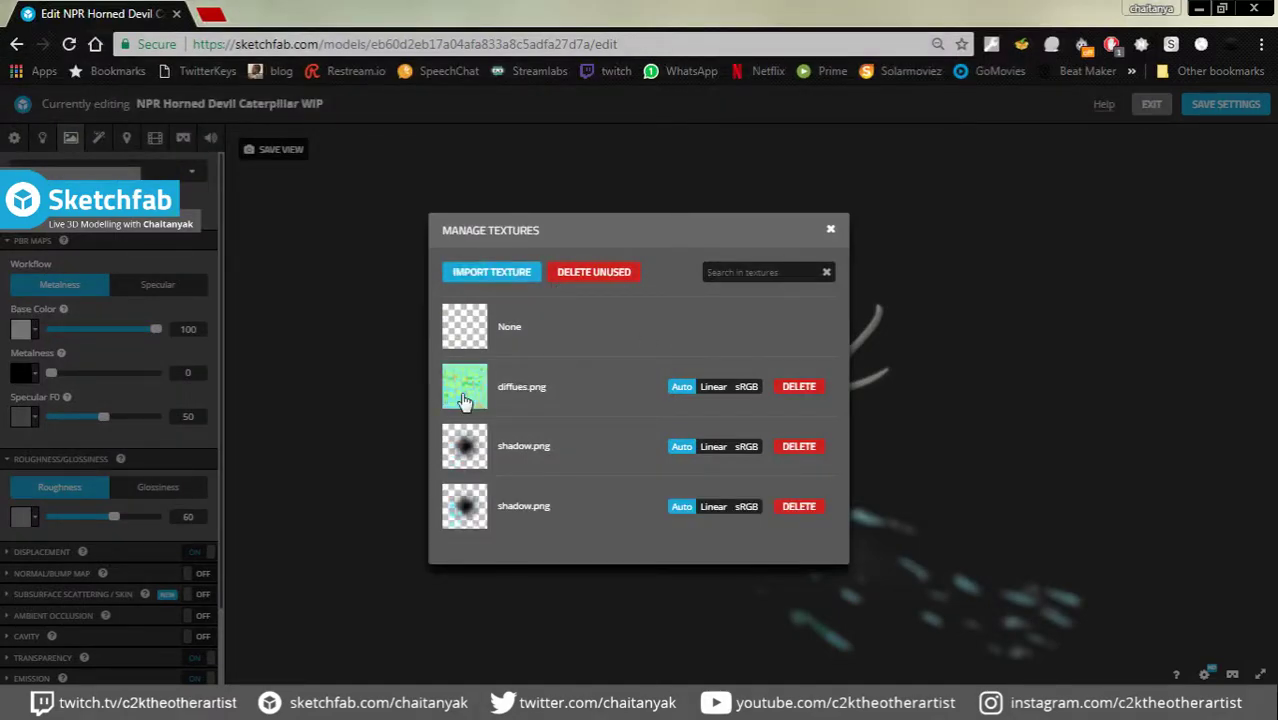
{"action": "left_click", "coordinate": [580, 344]}
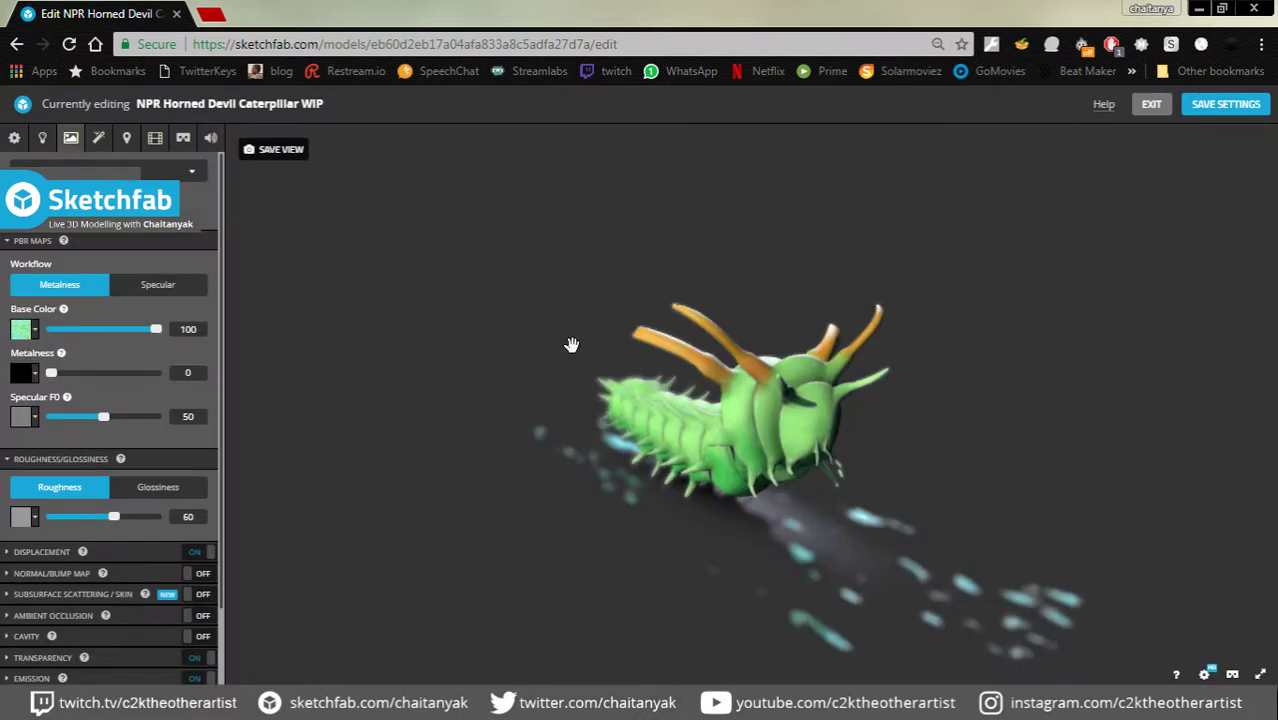
{"action": "mouse_move", "coordinate": [493, 413]}
{"action": "left_mouse_down"}
{"action": "mouse_move", "coordinate": [581, 413]}
{"action": "mouse_move", "coordinate": [583, 332]}
{"action": "left_mouse_up"}
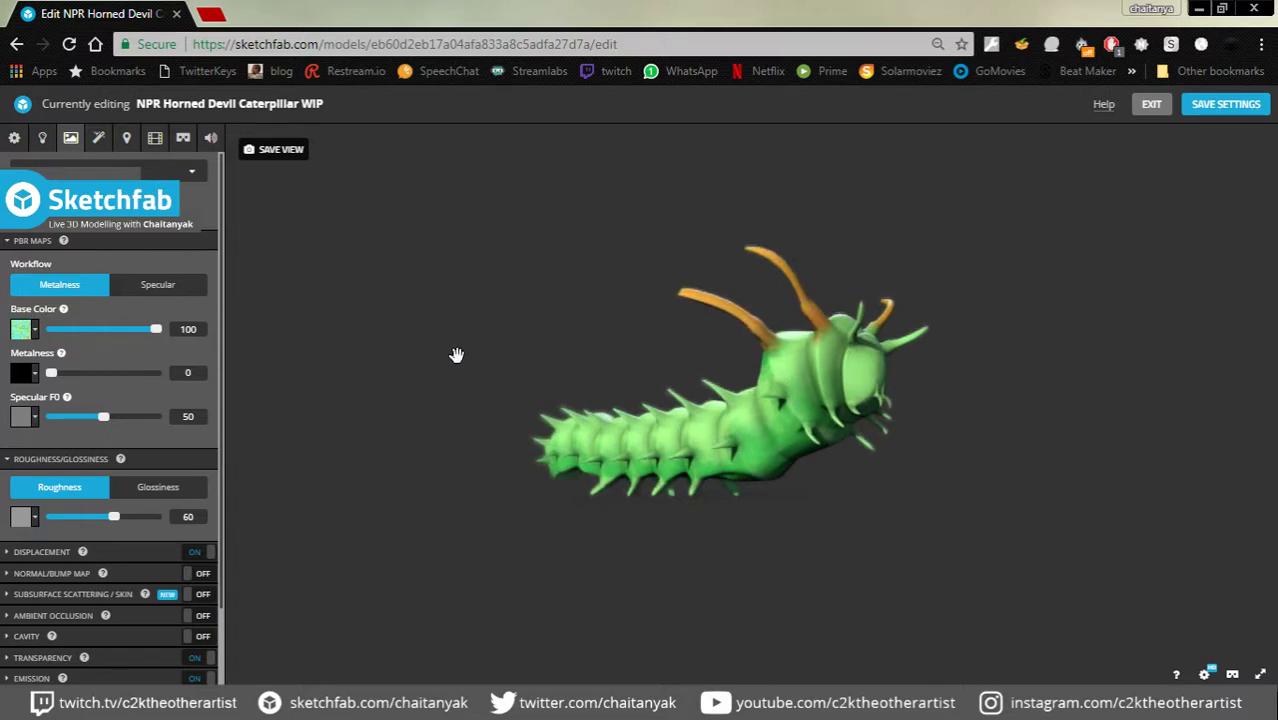
{"action": "left_click", "coordinate": [42, 139]}
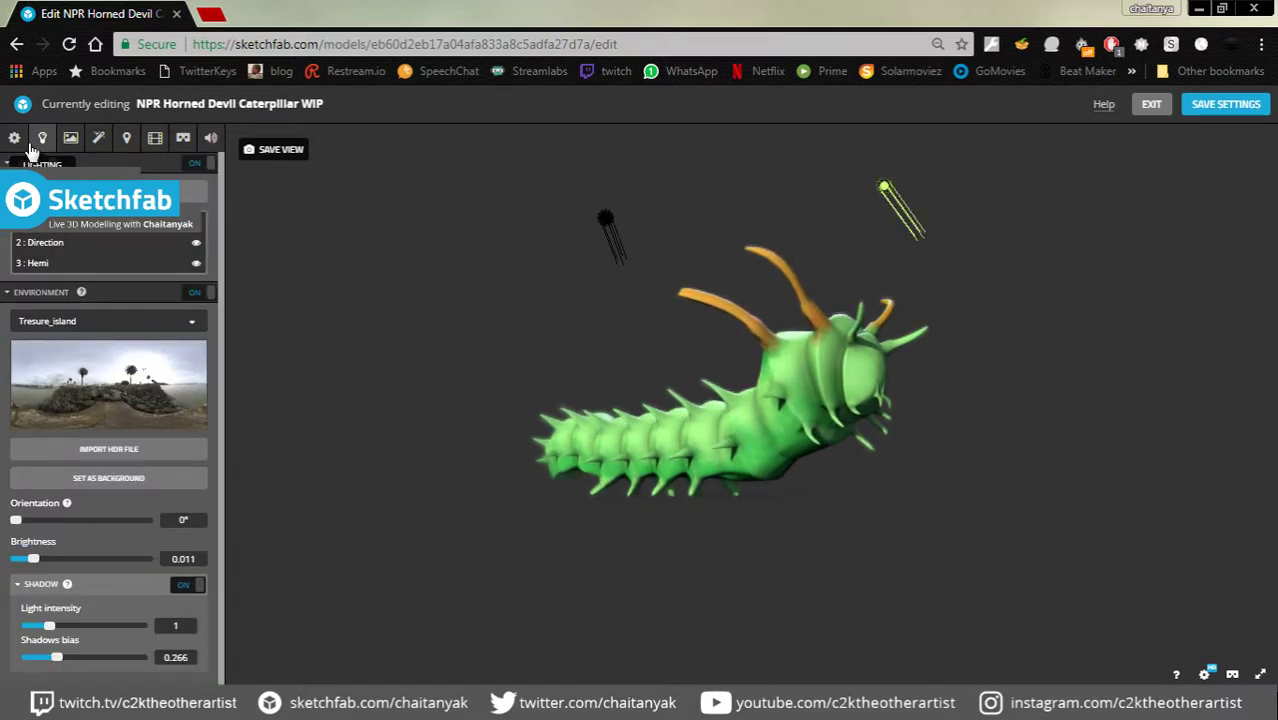
Set the scene's Shading mode to Shadeless.
{"action": "left_click", "coordinate": [16, 140]}
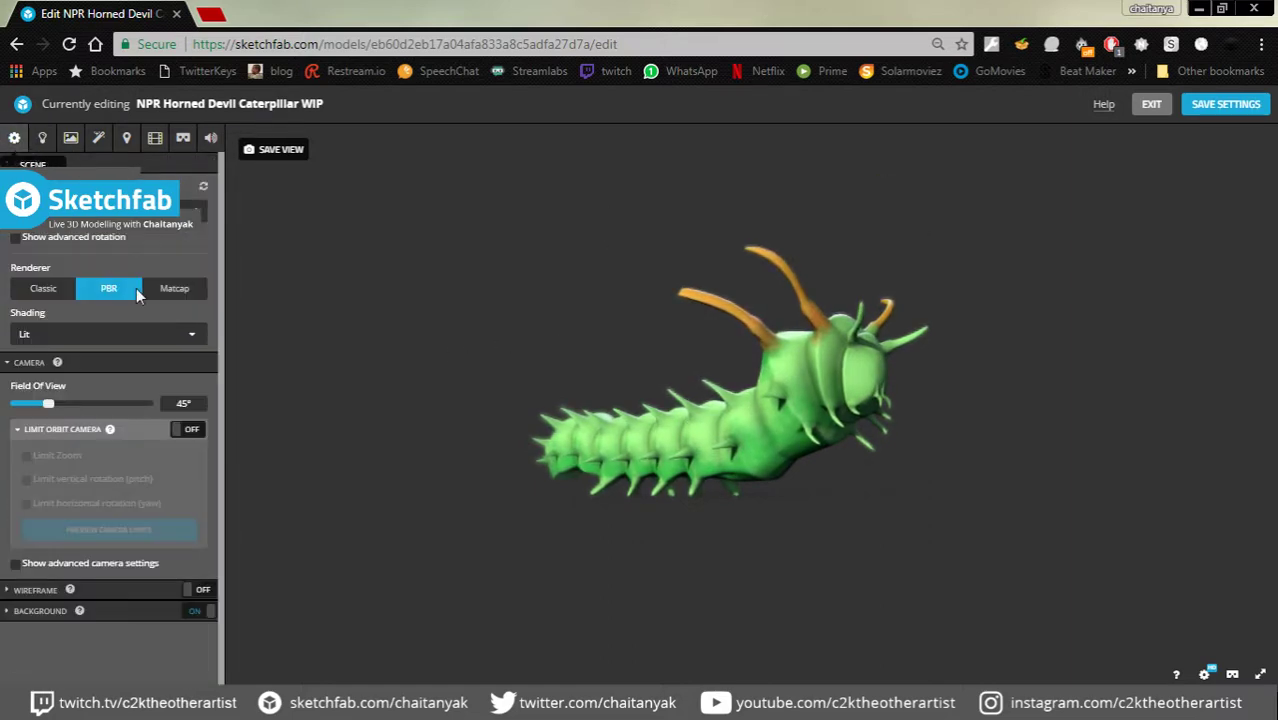
{"action": "left_click", "coordinate": [58, 334]}
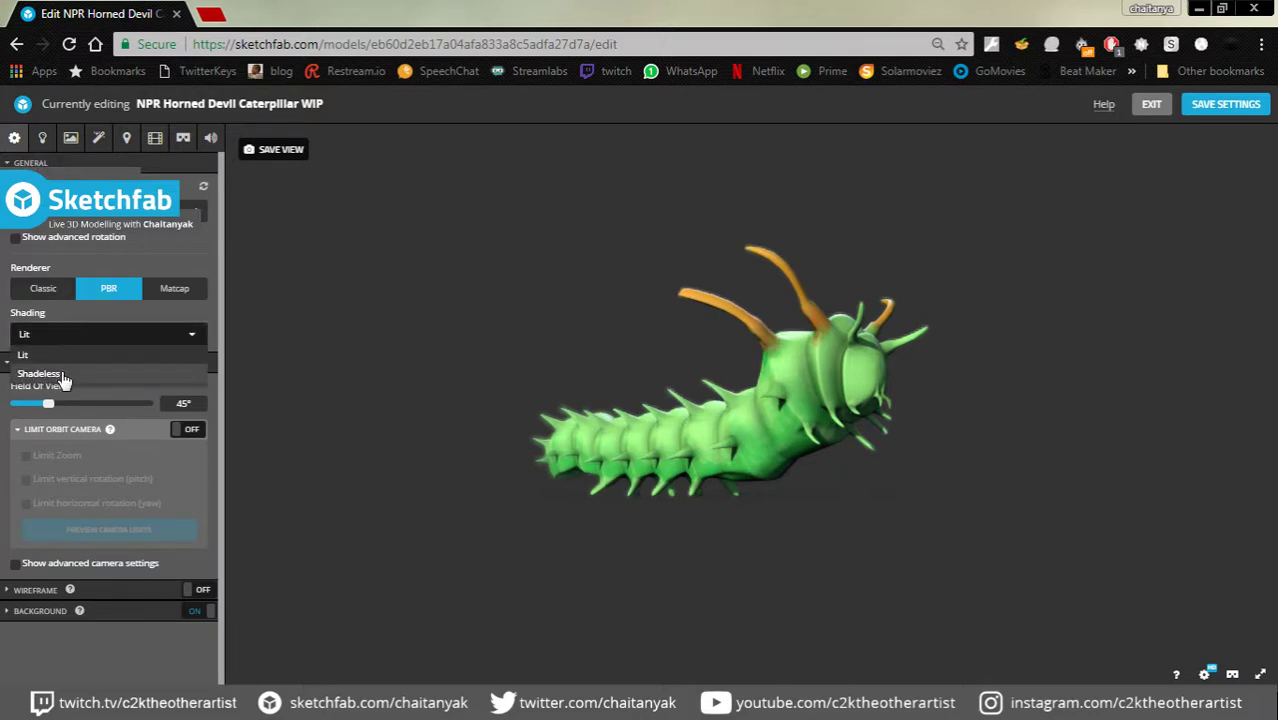
{"action": "left_click", "coordinate": [62, 372]}
{"action": "left_click_drag", "start_coordinate": [451, 341], "coordinate": [463, 373]}
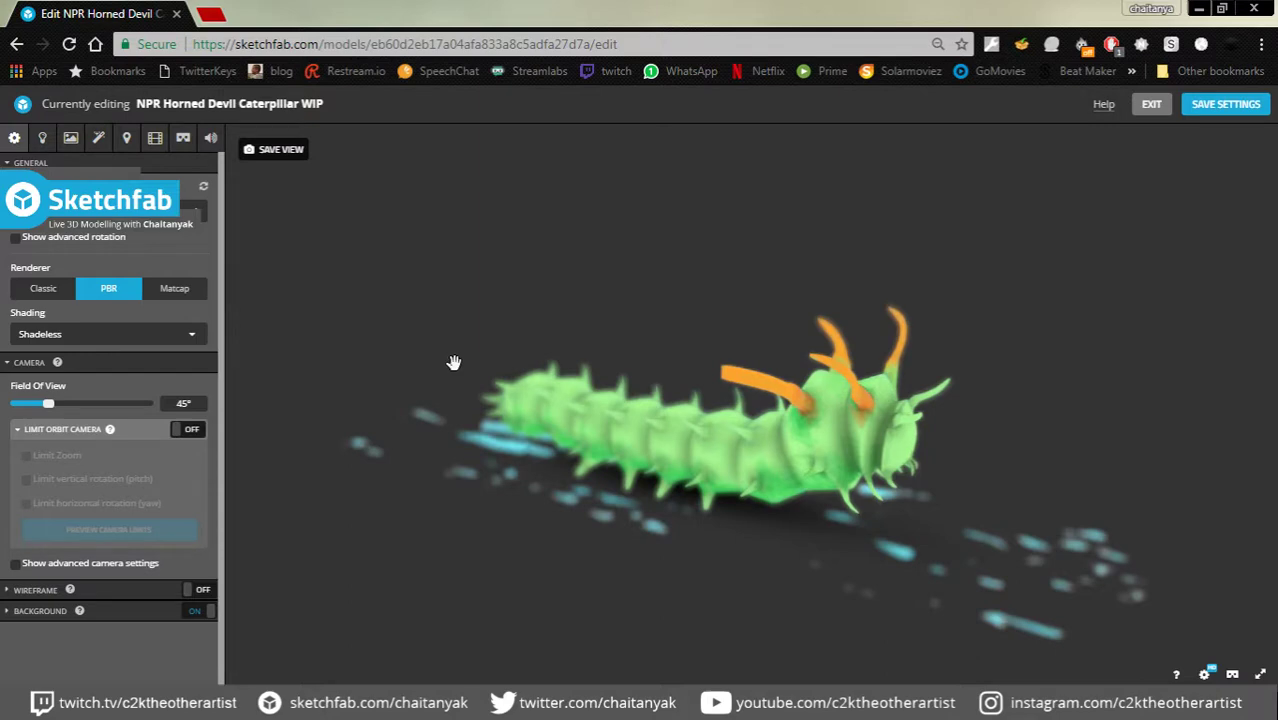
{"action": "mouse_move", "coordinate": [454, 362]}
{"action": "left_mouse_down"}
{"action": "mouse_move", "coordinate": [436, 346]}
{"action": "mouse_move", "coordinate": [466, 366]}
{"action": "mouse_move", "coordinate": [445, 357]}
{"action": "left_mouse_up"}
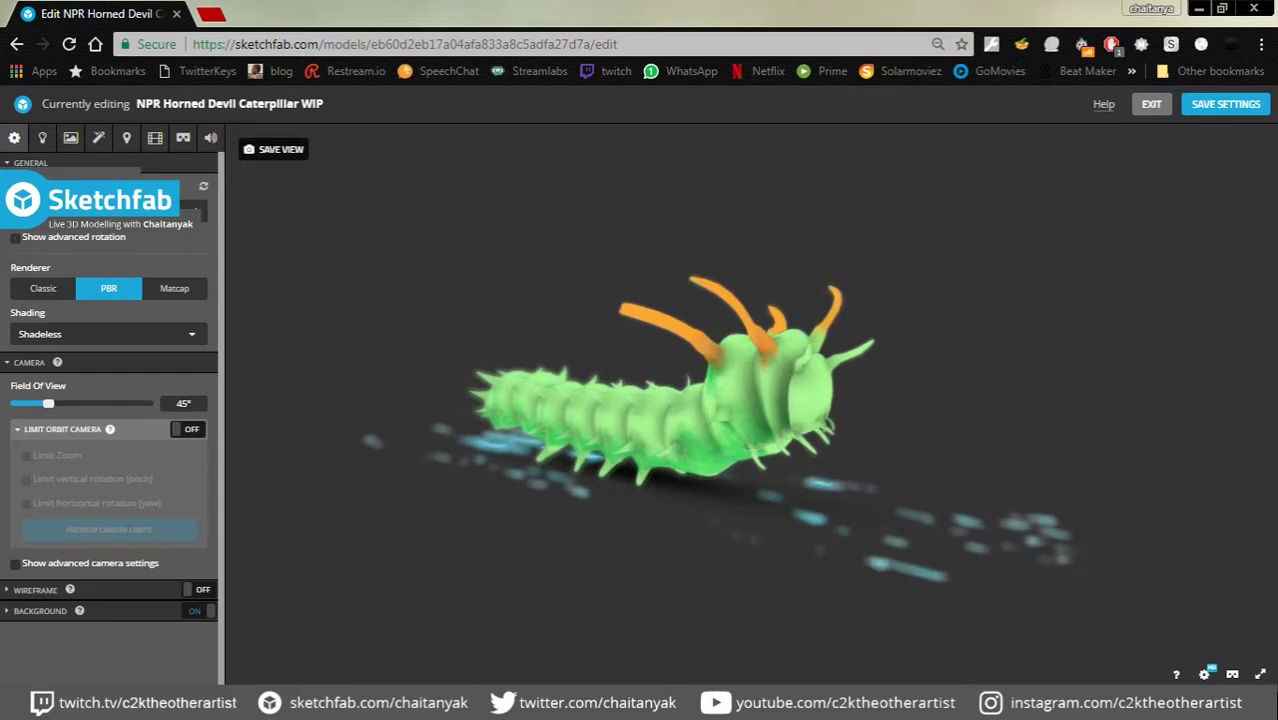
Confirm the Depth of Field post-processing filter is on, then save the scene settings.
{"action": "left_click", "coordinate": [70, 137]}
{"action": "mouse_move", "coordinate": [448, 396]}
{"action": "left_mouse_down"}
{"action": "mouse_move", "coordinate": [431, 403]}
{"action": "mouse_move", "coordinate": [445, 408]}
{"action": "mouse_move", "coordinate": [437, 431]}
{"action": "left_mouse_up"}
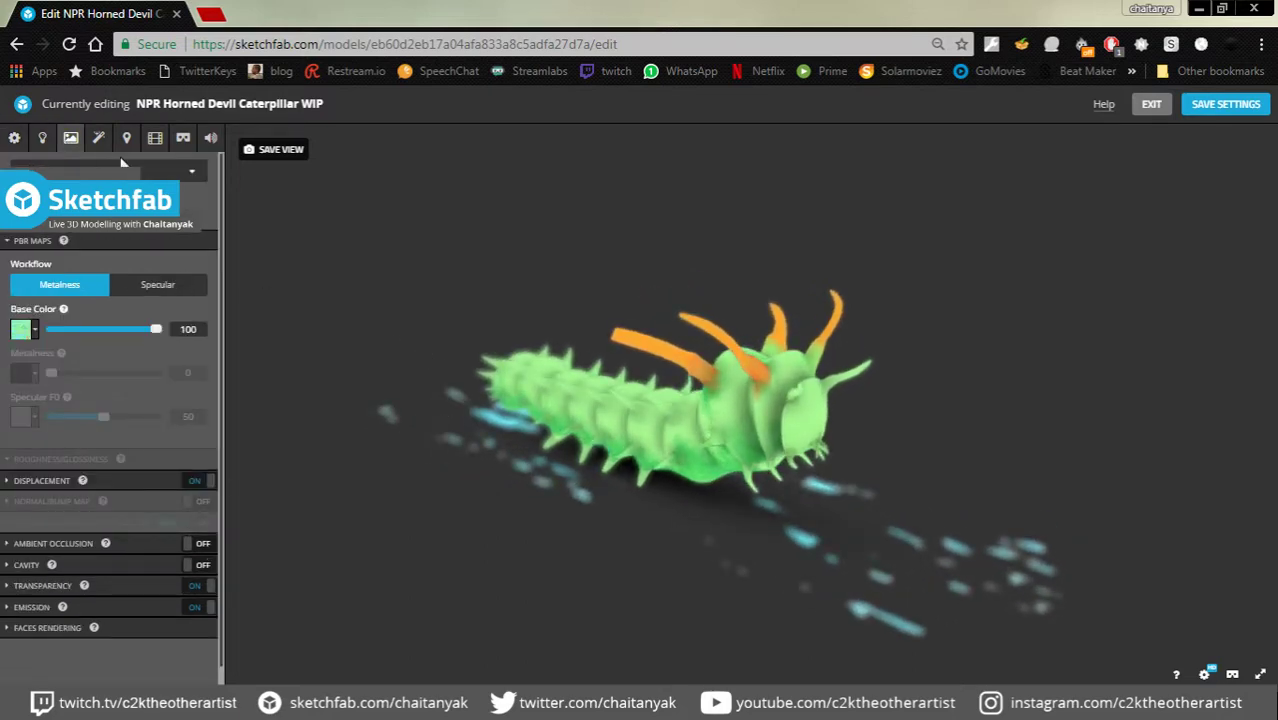
{"action": "left_click", "coordinate": [98, 137]}
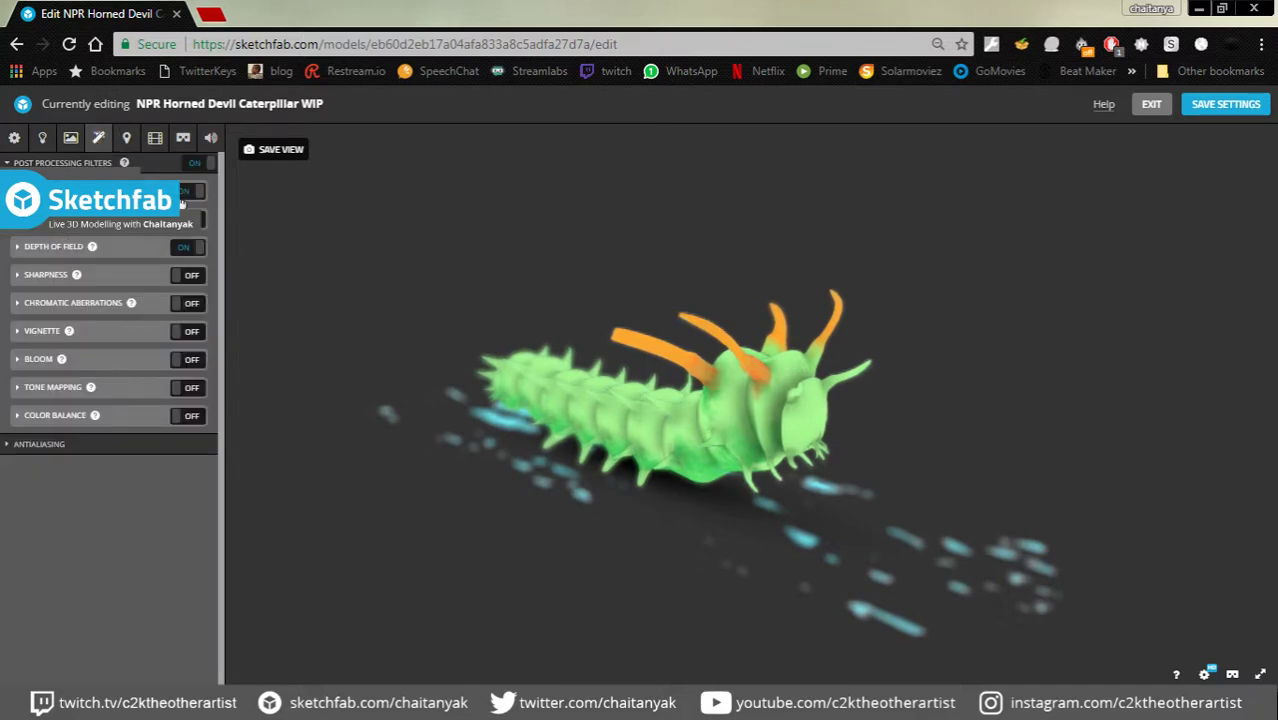
{"action": "left_click", "coordinate": [186, 250]}
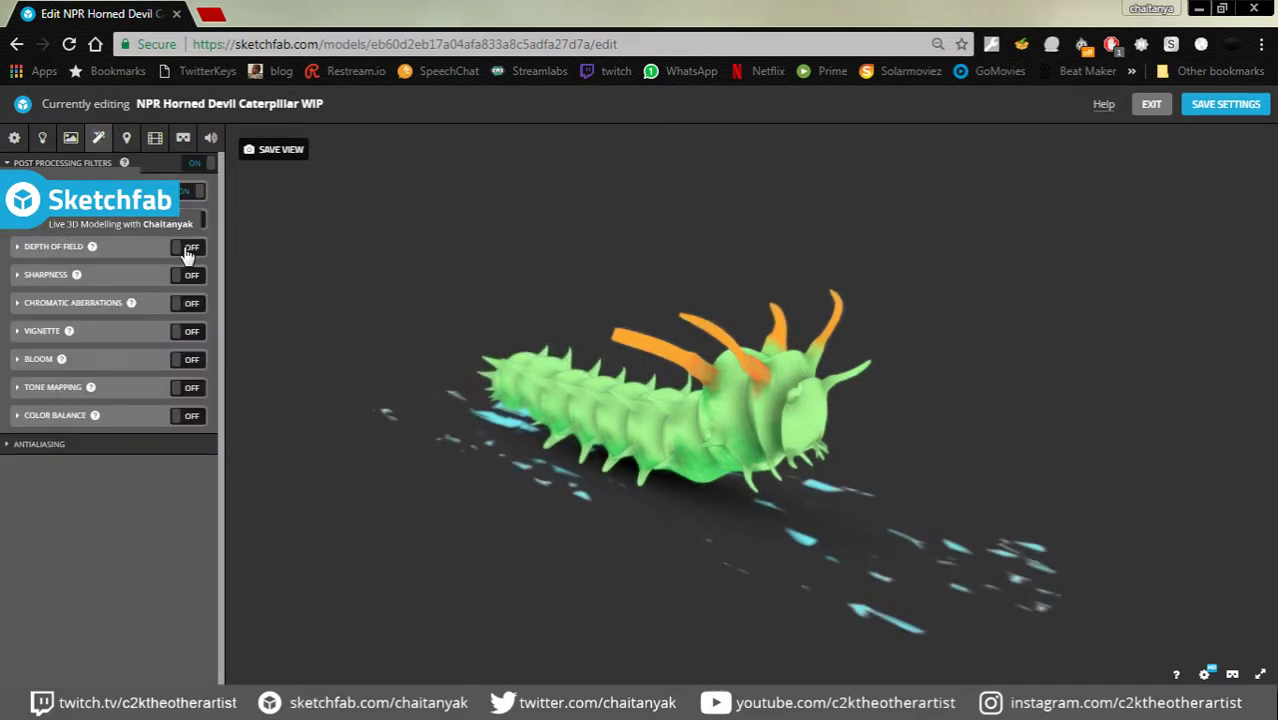
{"action": "left_click", "coordinate": [186, 250]}
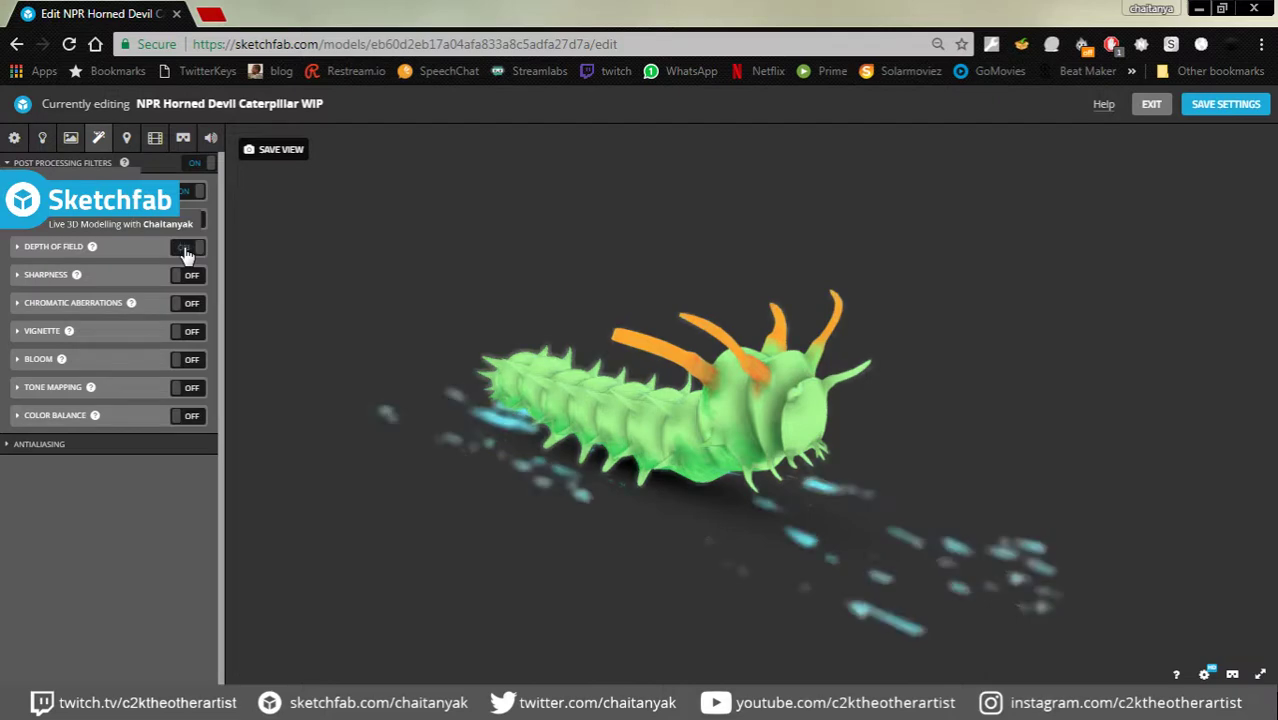
{"action": "mouse_move", "coordinate": [400, 336]}
{"action": "left_mouse_down"}
{"action": "mouse_move", "coordinate": [313, 318]}
{"action": "mouse_move", "coordinate": [339, 294]}
{"action": "mouse_move", "coordinate": [394, 334]}
{"action": "left_mouse_up"}
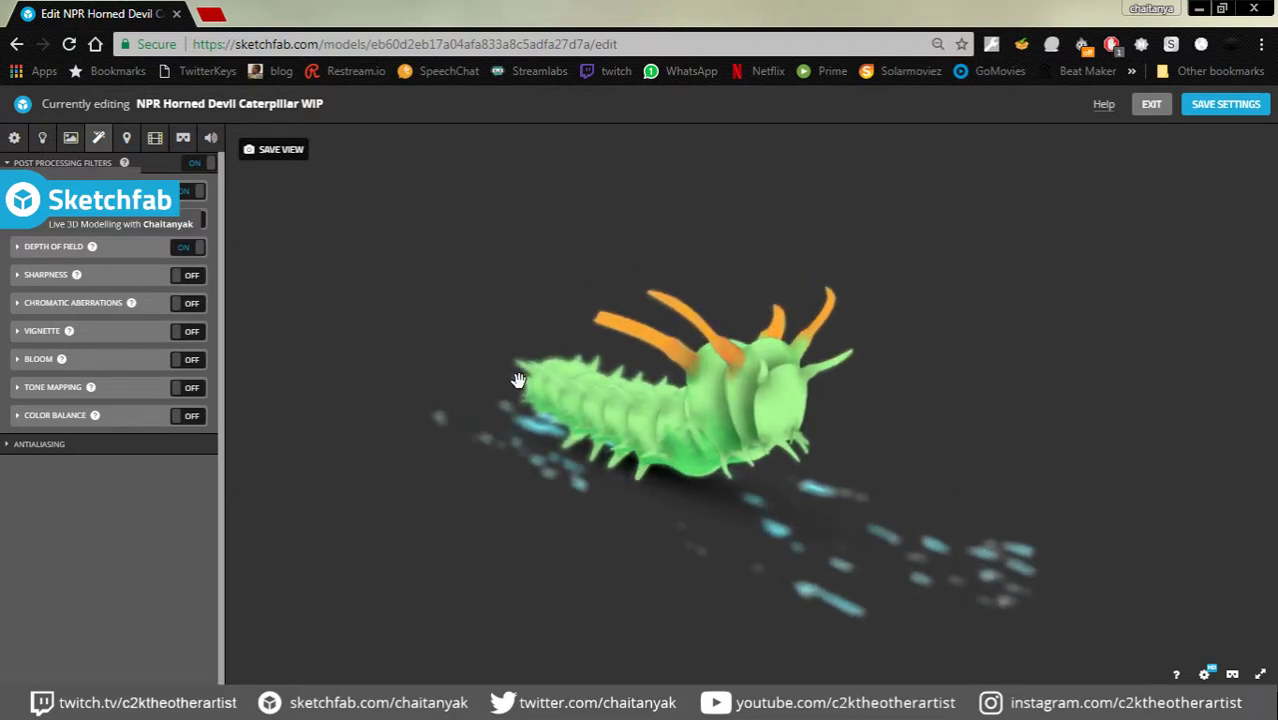
{"action": "scroll", "coordinate": [516, 374], "scroll_direction": "up", "scroll_amount": 2}
{"action": "scroll", "coordinate": [516, 374], "scroll_direction": "up", "scroll_amount": 2}
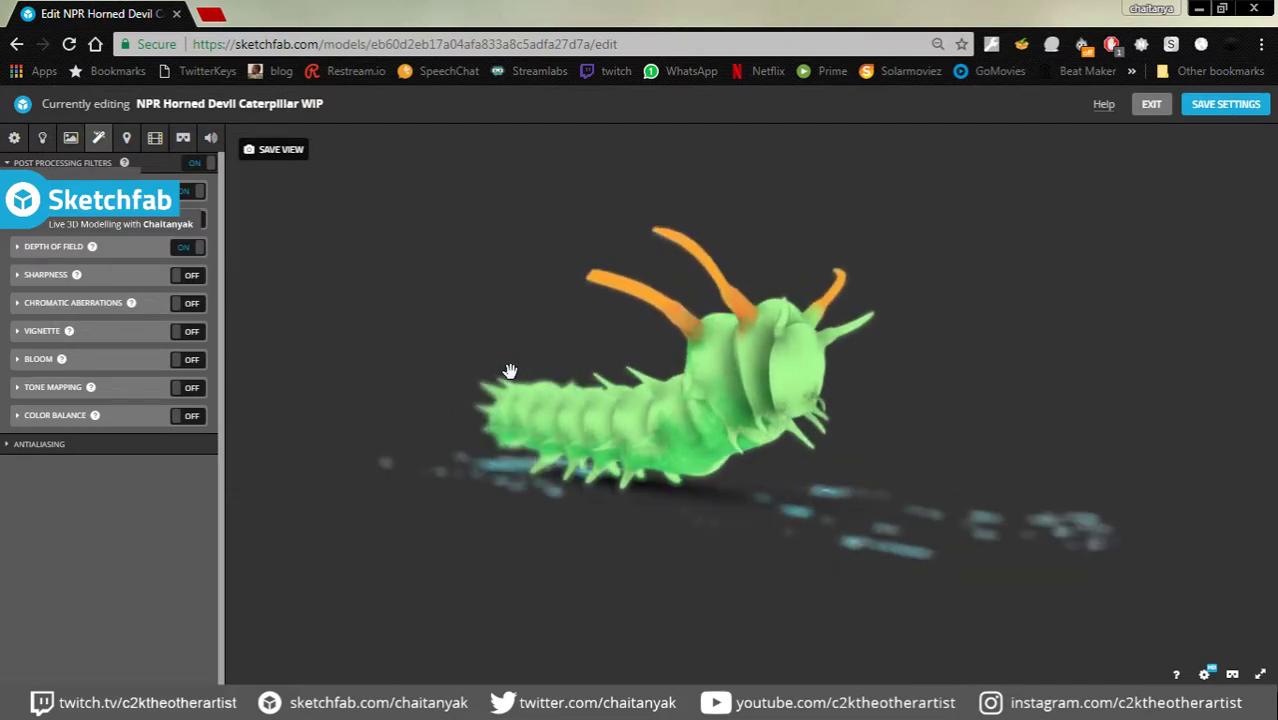
{"action": "left_click_drag", "start_coordinate": [913, 243], "coordinate": [913, 254]}
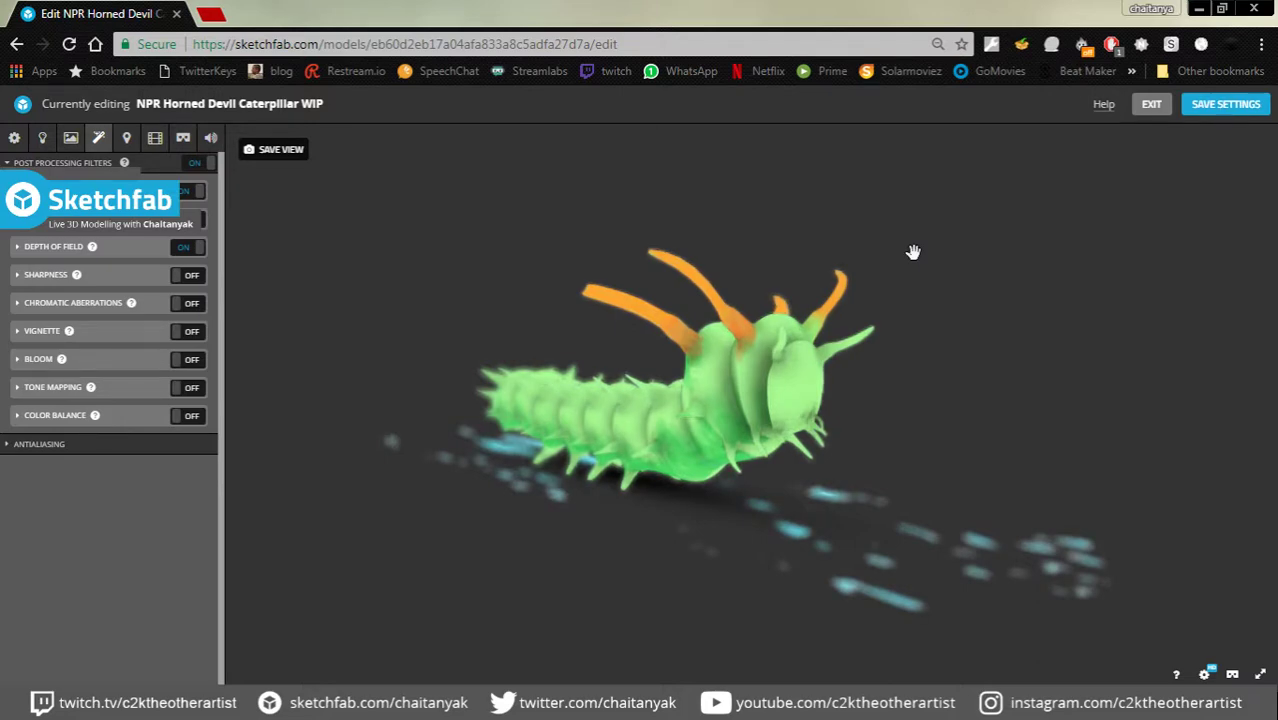
{"action": "left_click", "coordinate": [1182, 106]}
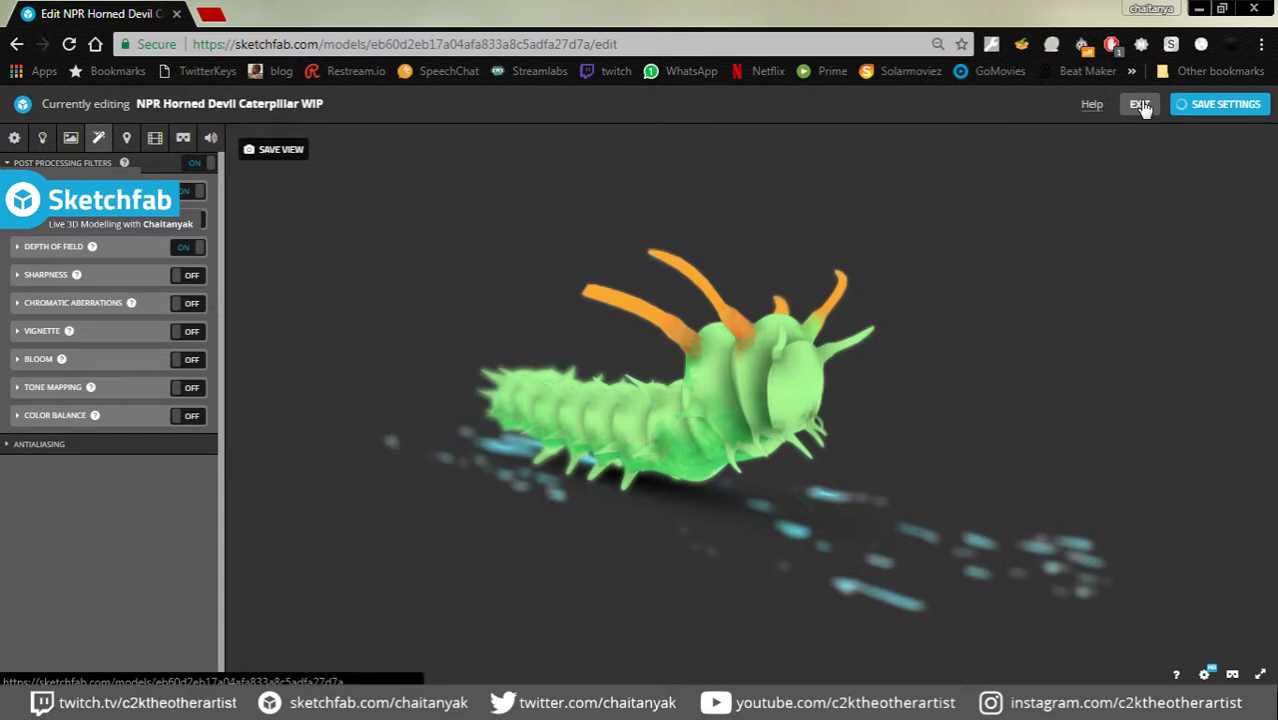
Exit the editor to the model page and save the view as thumbnail and initial camera.
{"action": "left_click", "coordinate": [1140, 105]}
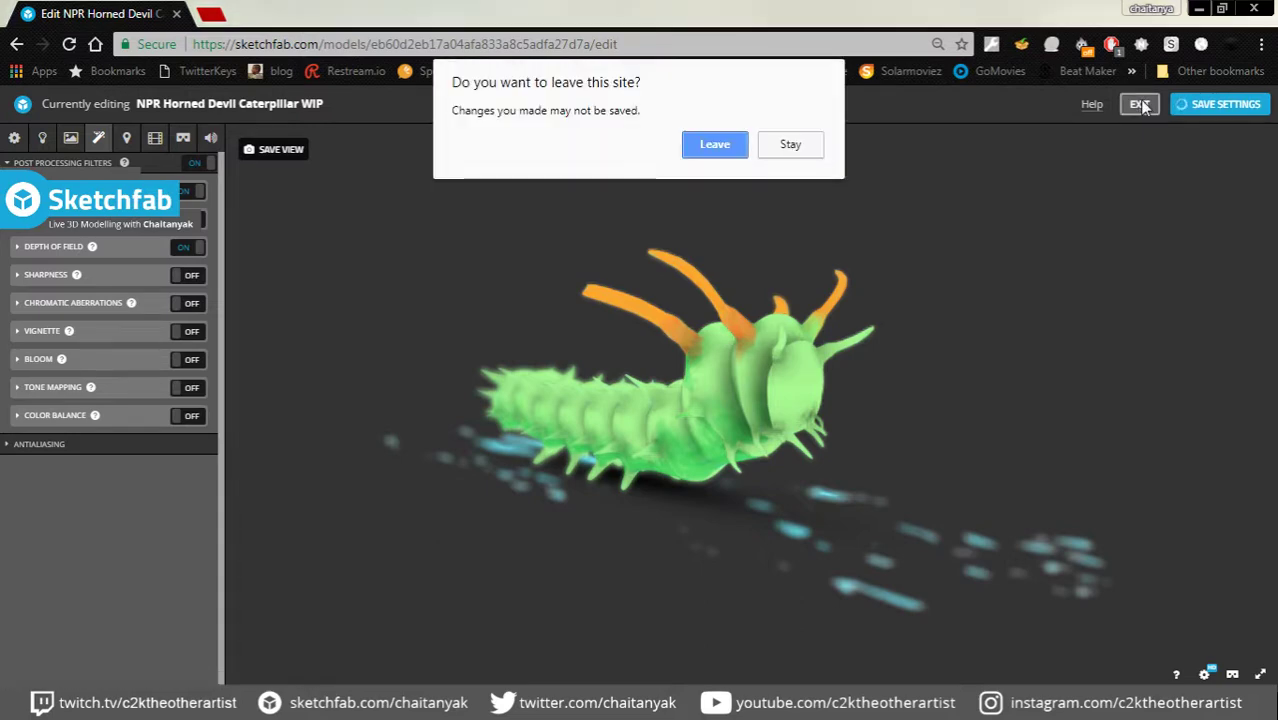
{"action": "left_click", "coordinate": [765, 148]}
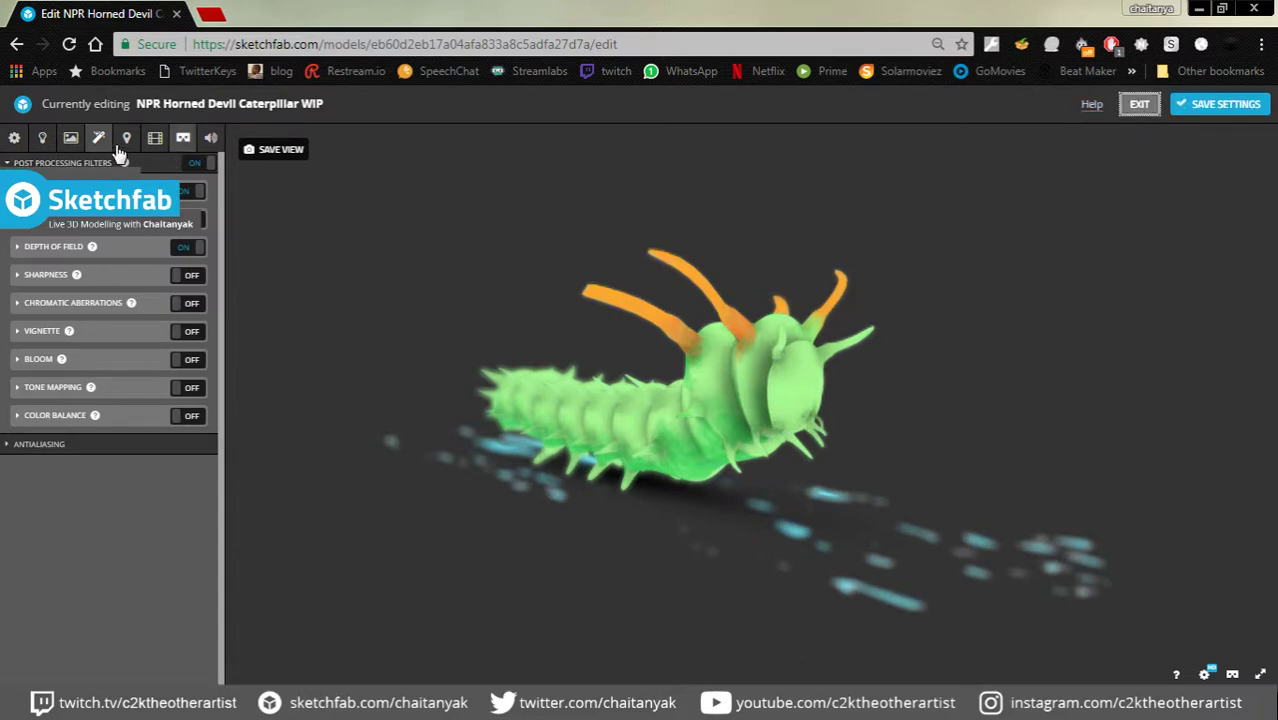
{"action": "left_click", "coordinate": [71, 140]}
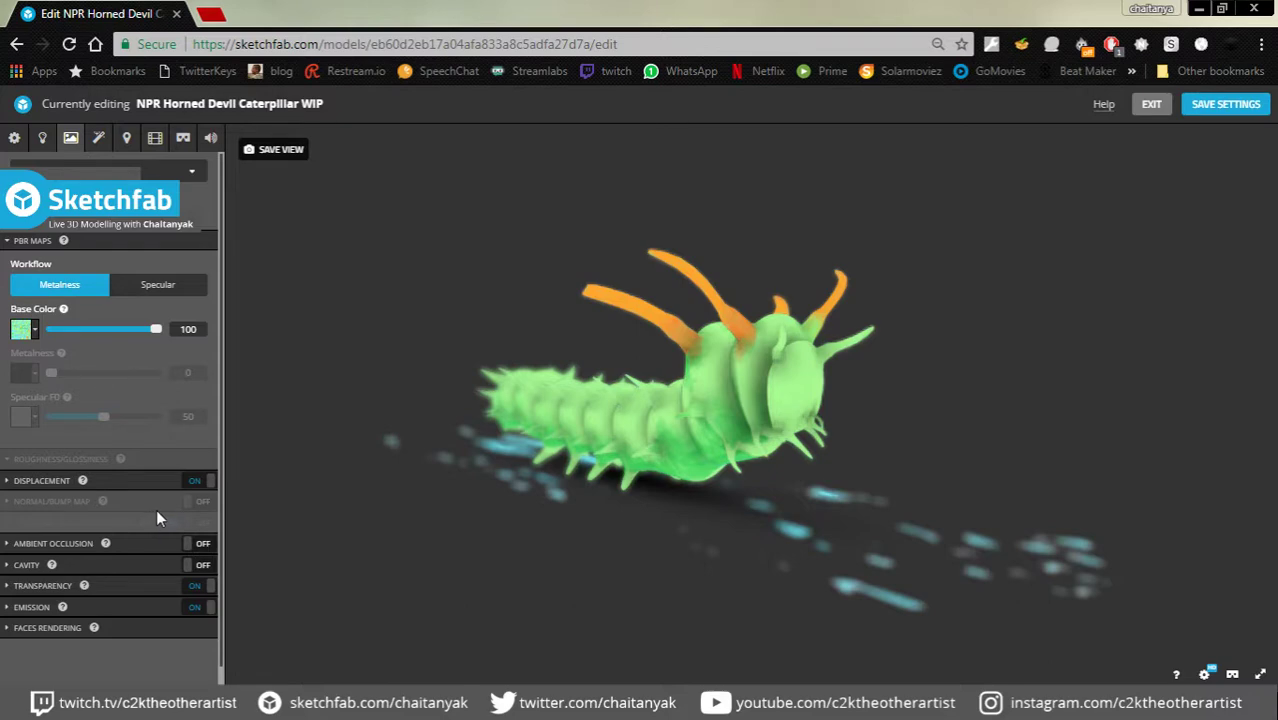
{"action": "left_click", "coordinate": [1150, 105]}
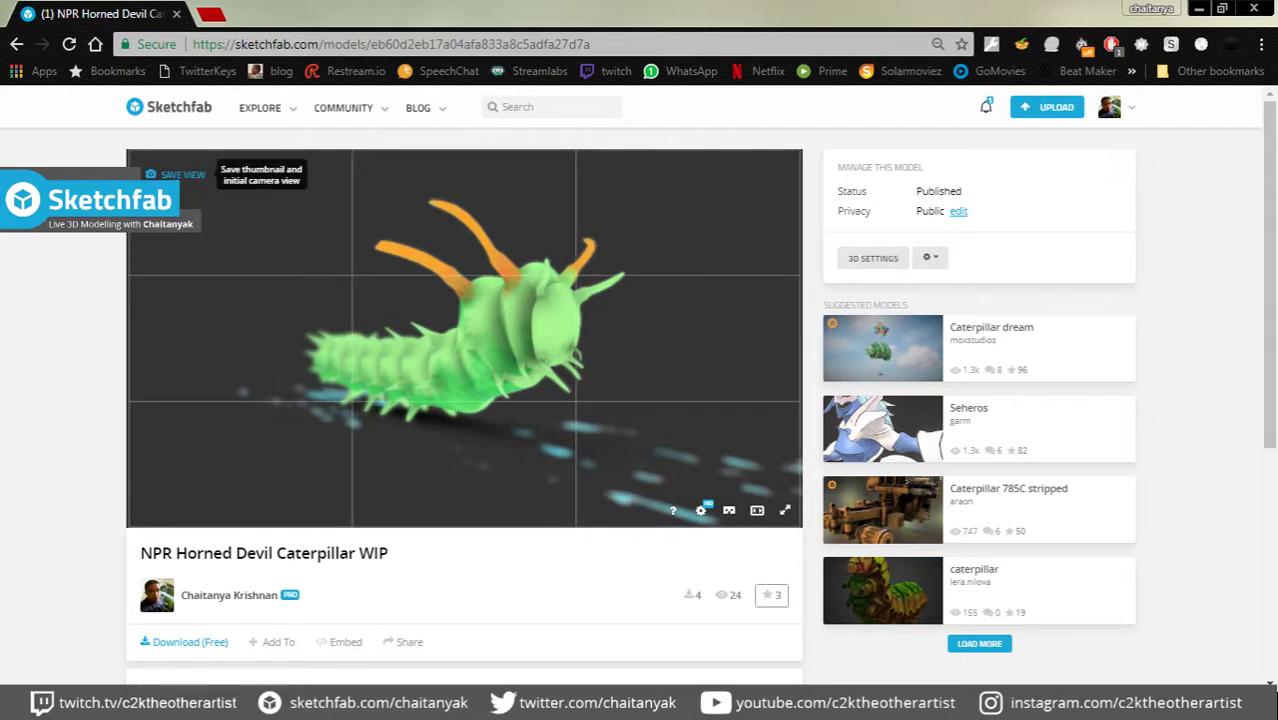
{"action": "left_click", "coordinate": [178, 174]}
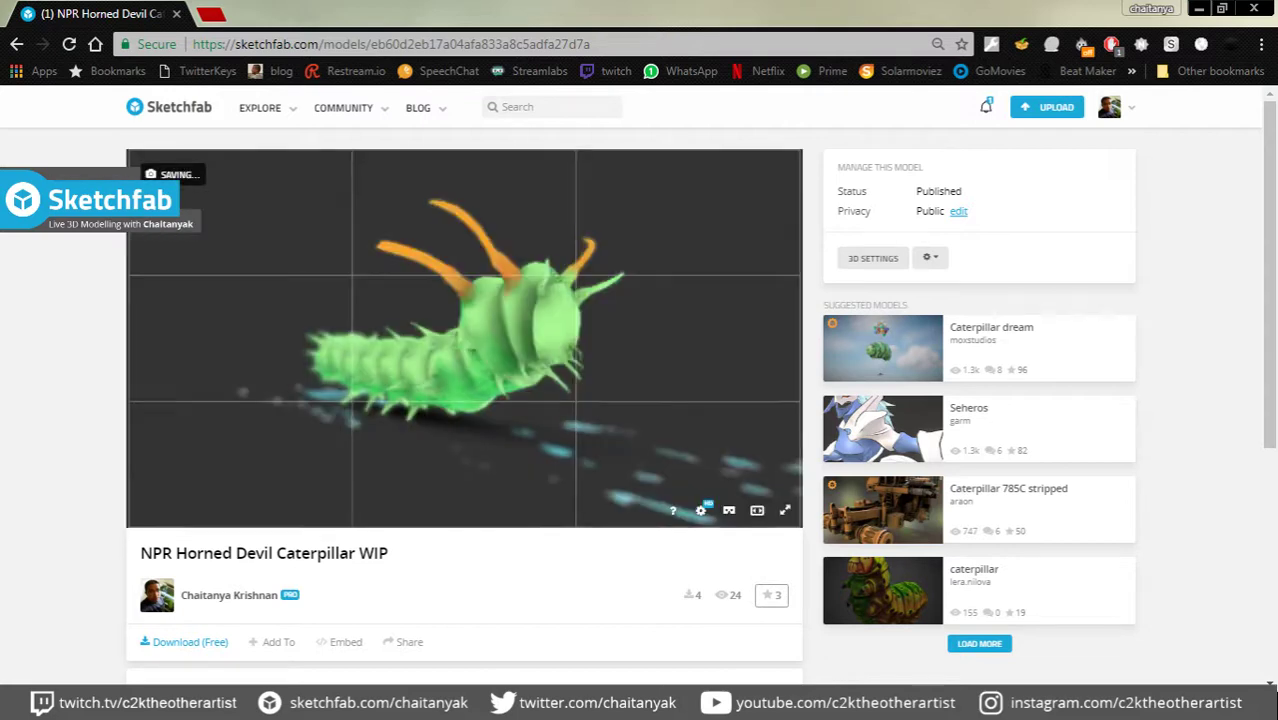